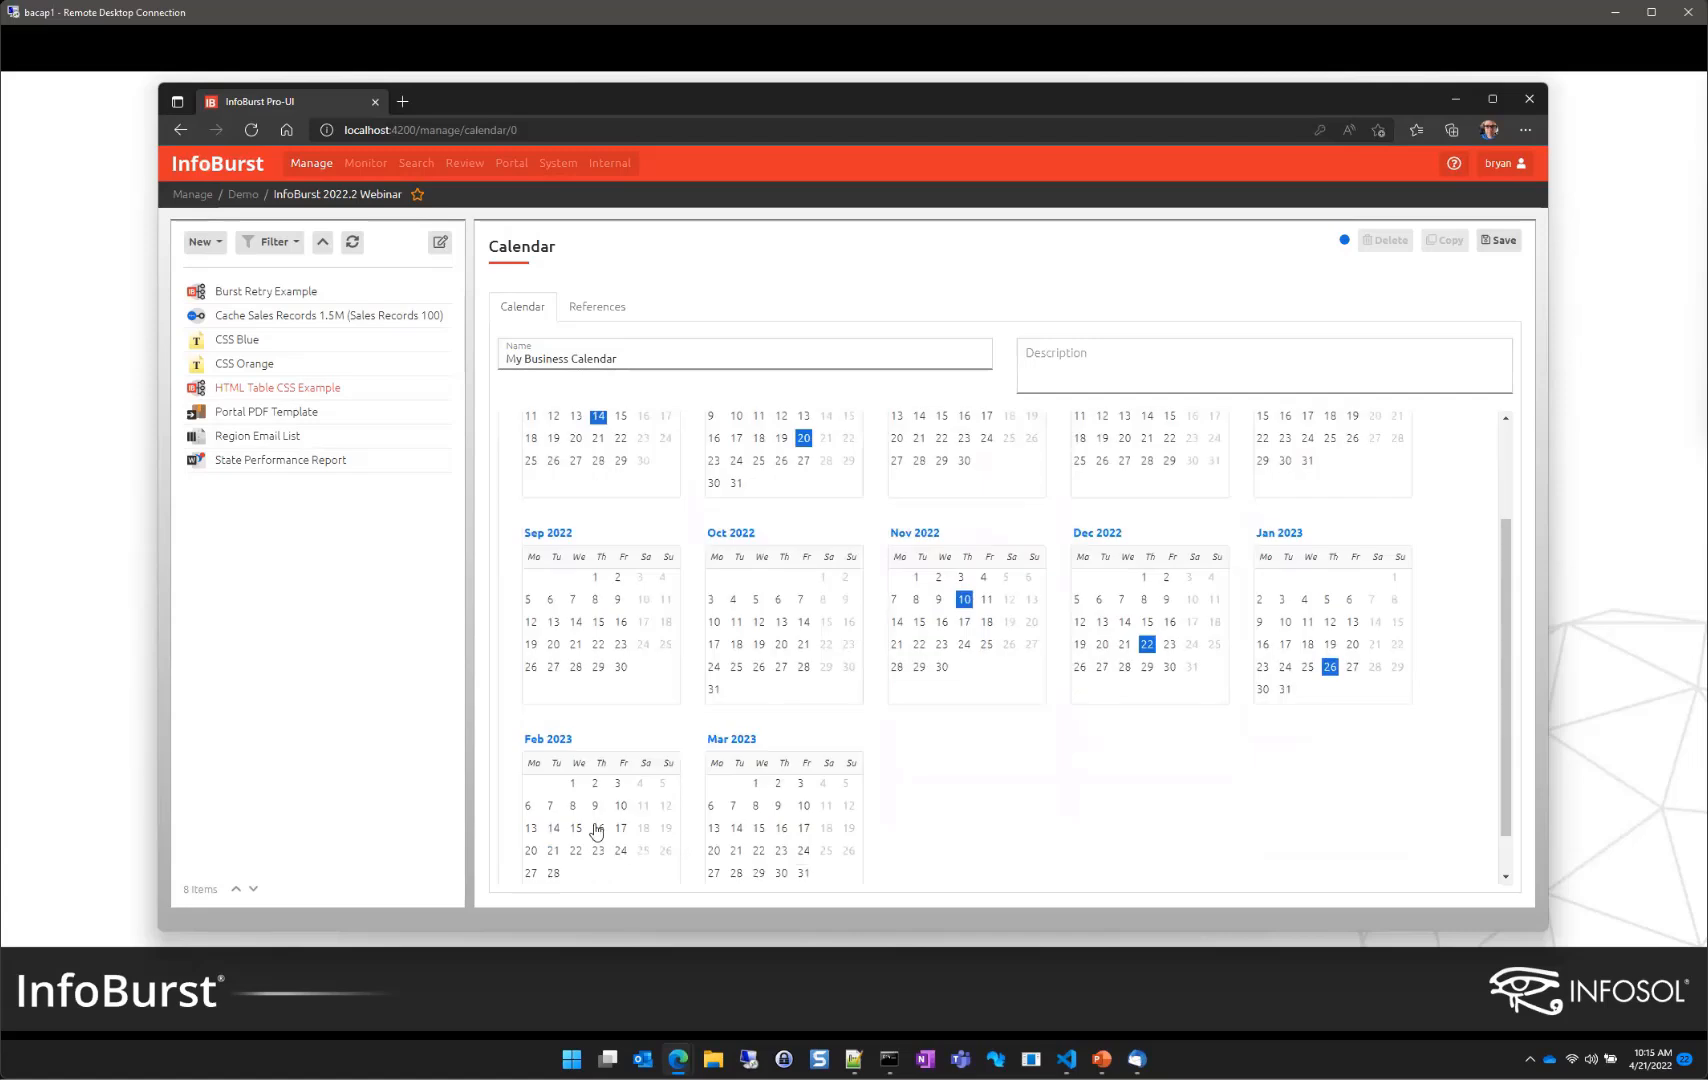
Step: Add February 16, 2023 to the selected dates of My Business Calendar and save the calendar
click(598, 828)
scroll(1399, 420, up, 2)
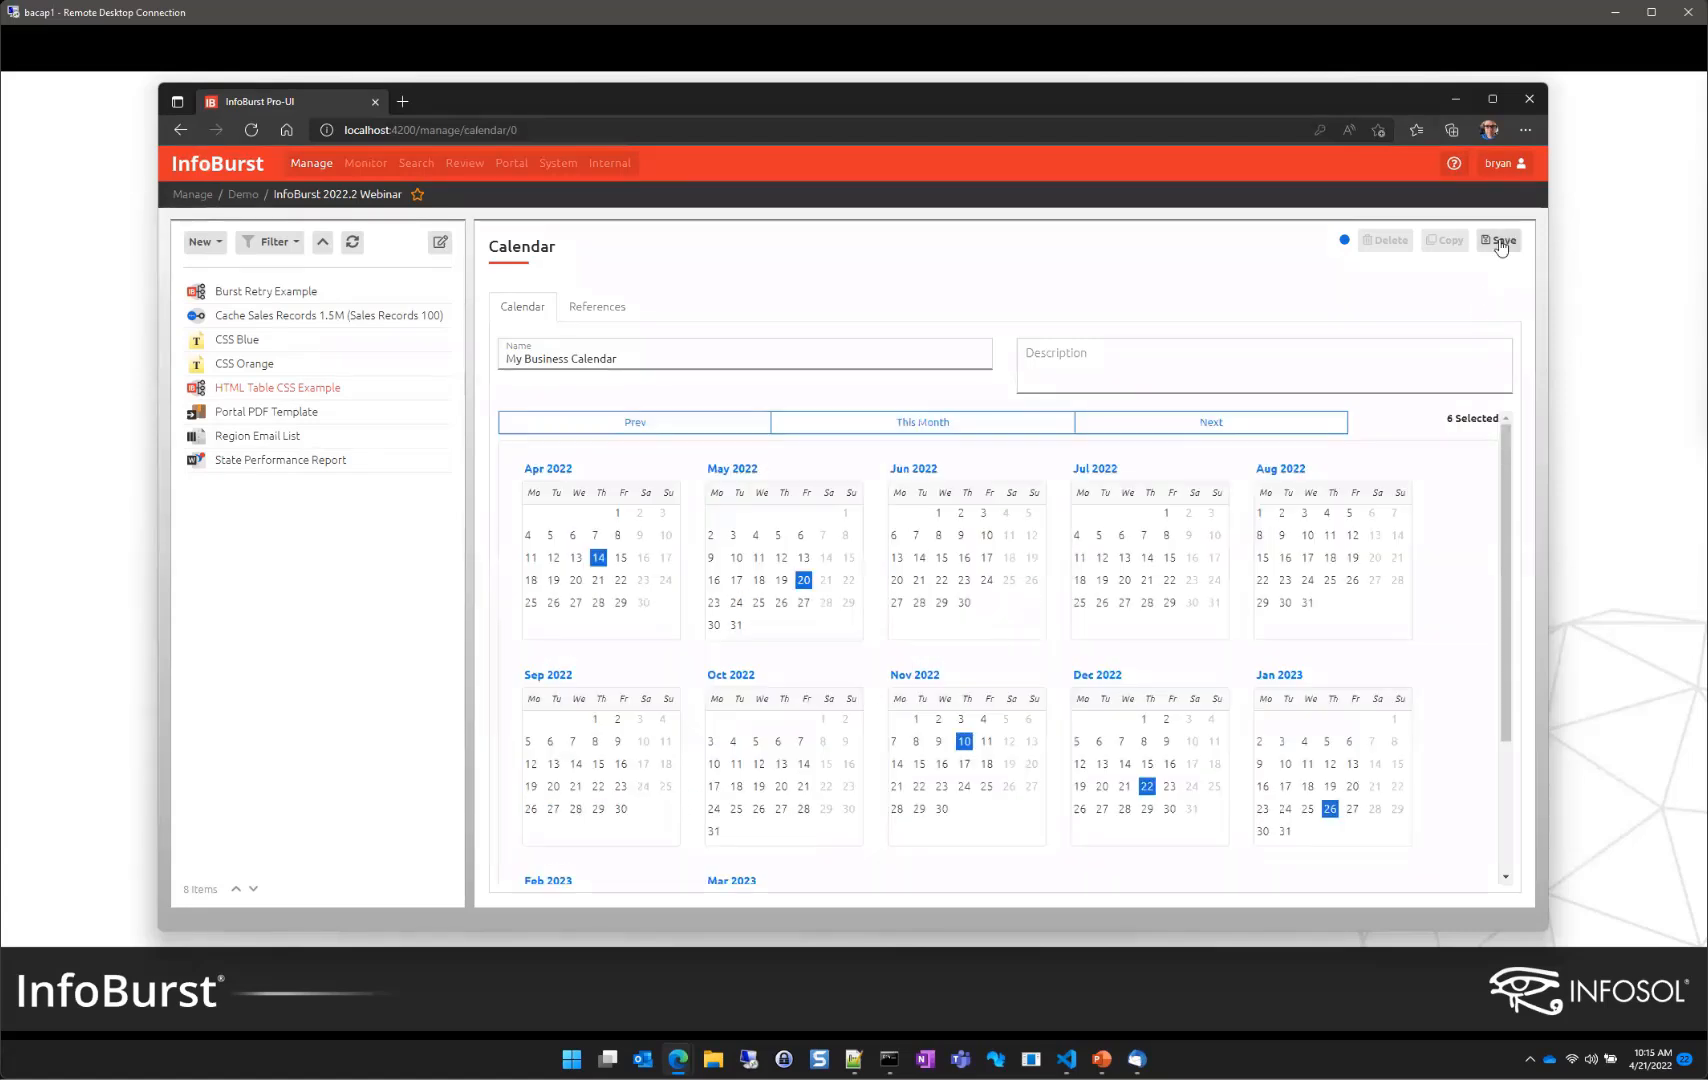
click(1500, 243)
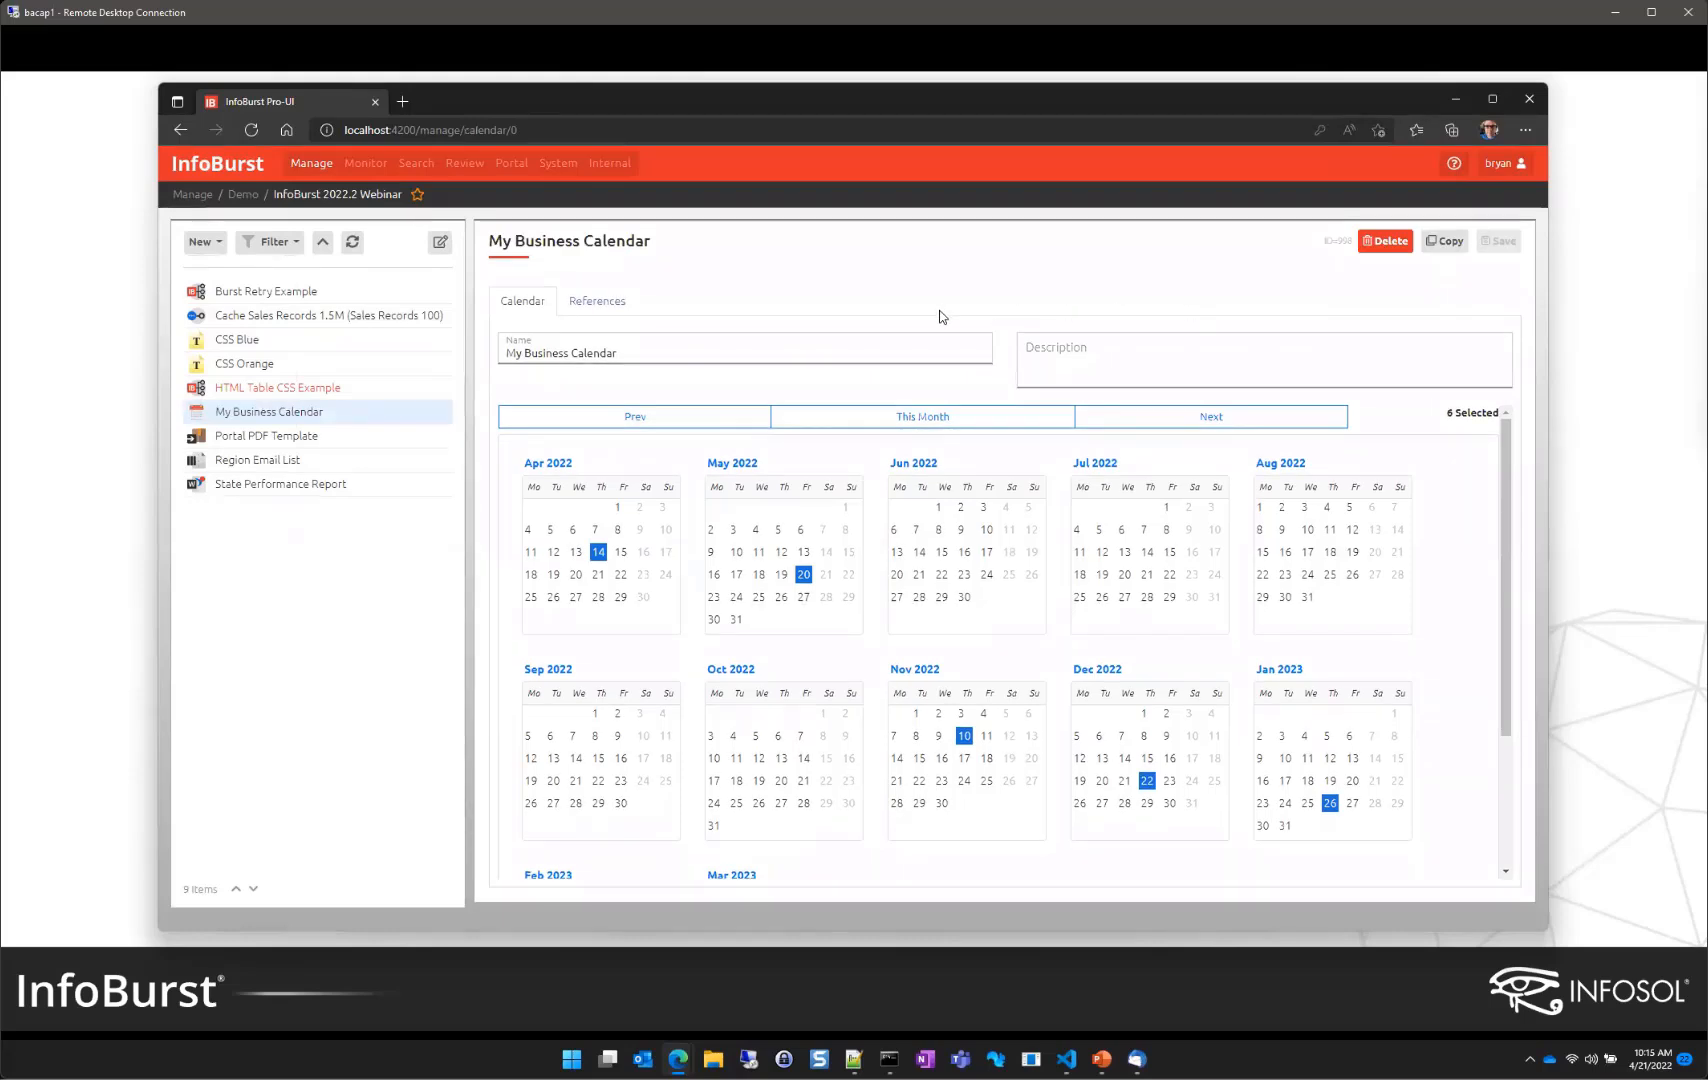
Step: Create a new schedule and name it My Schedule
click(212, 244)
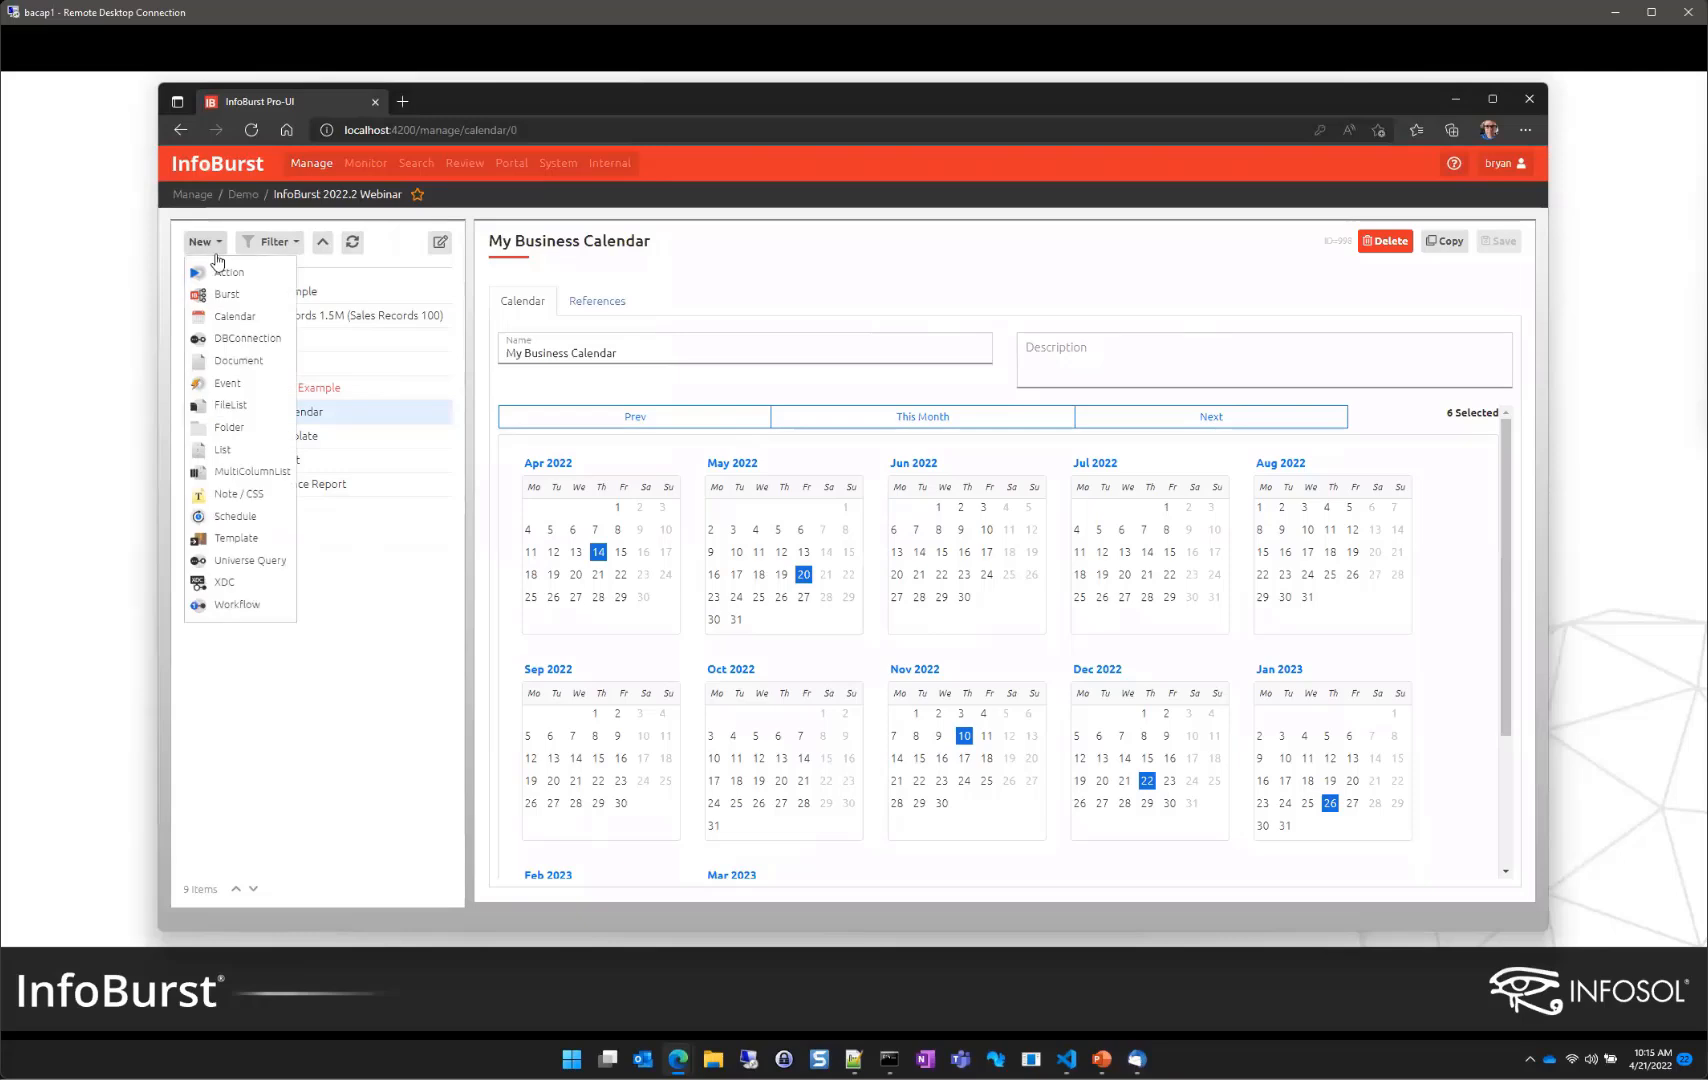
click(232, 518)
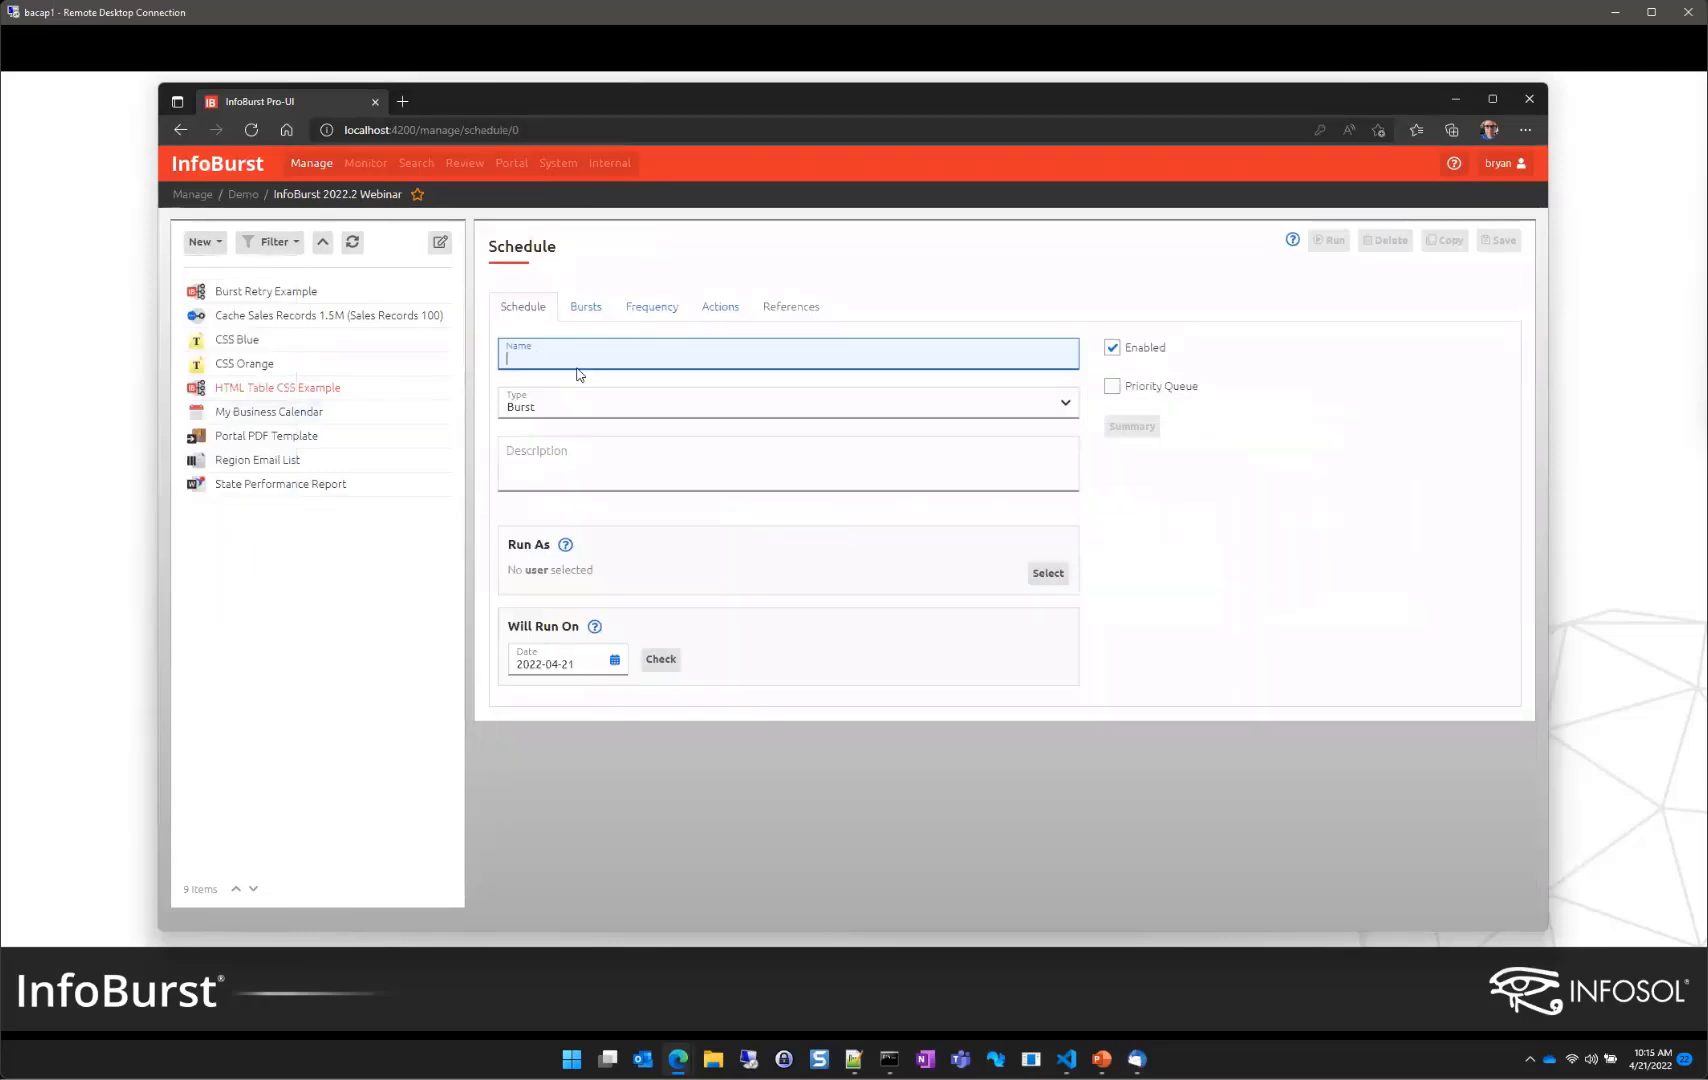
text(My Schedule)
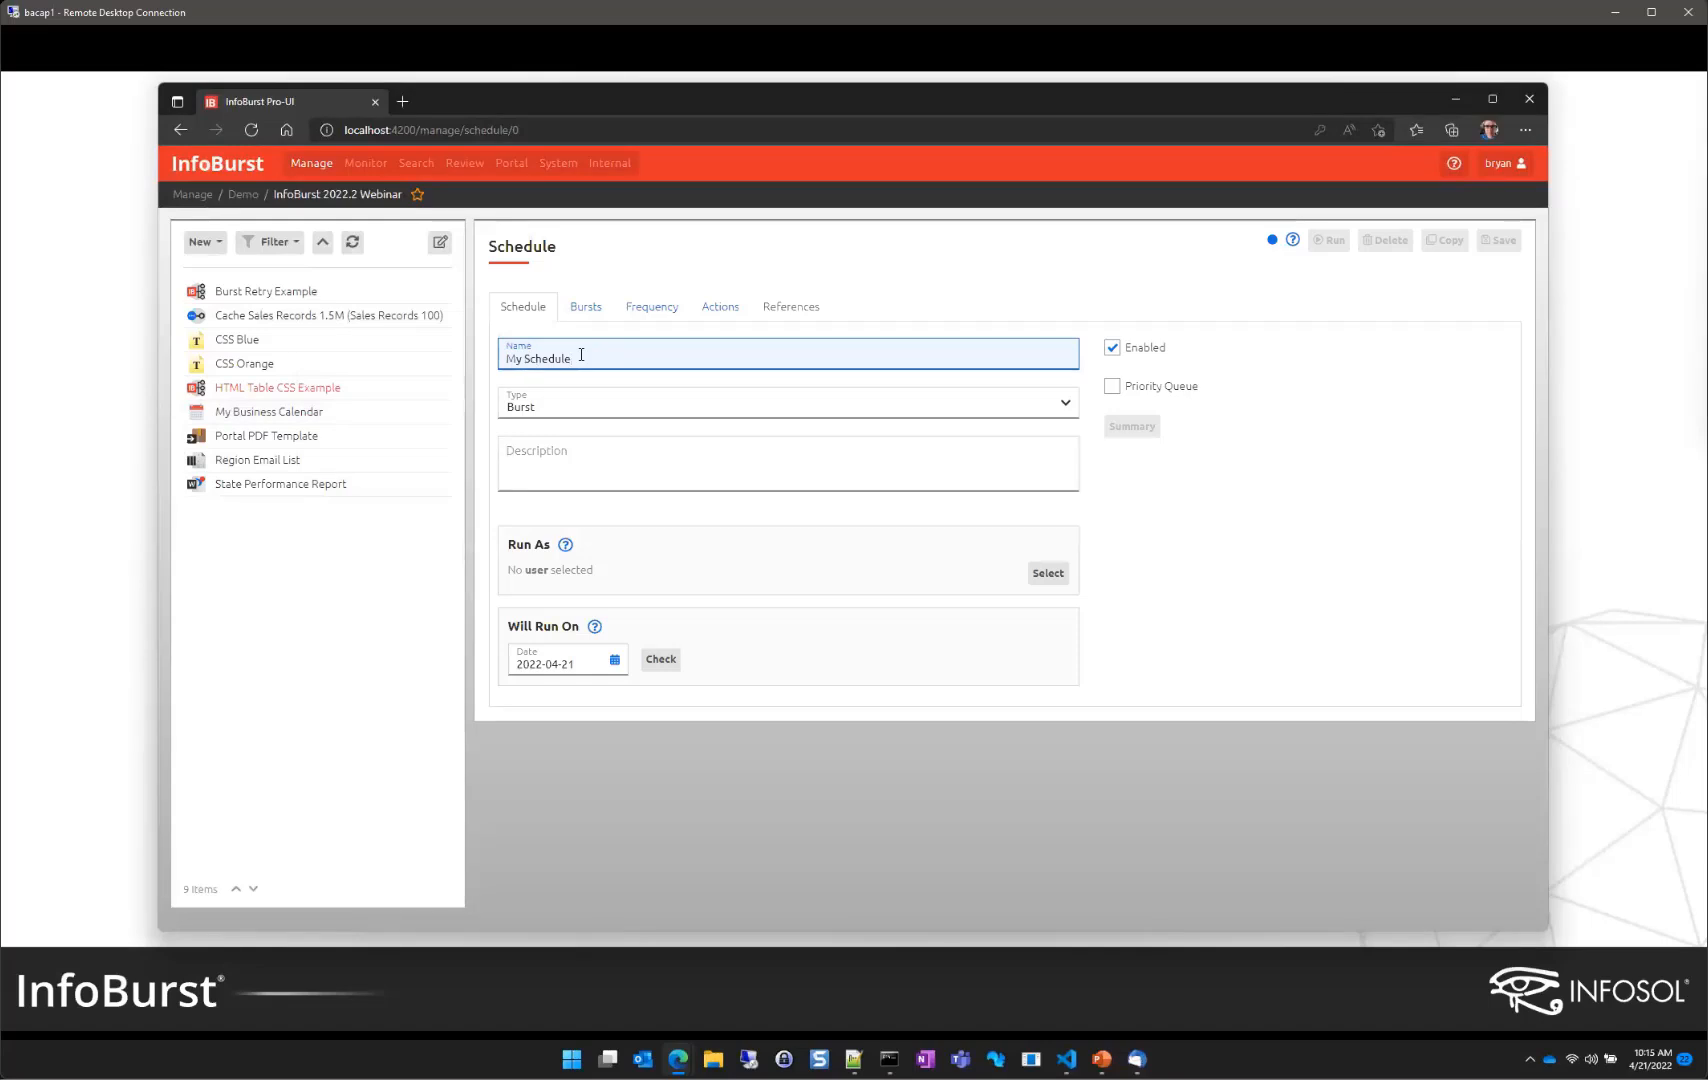
Step: Set the schedule's frequency to On Calendar Dates, using My Business Calendar as its calendar
click(651, 307)
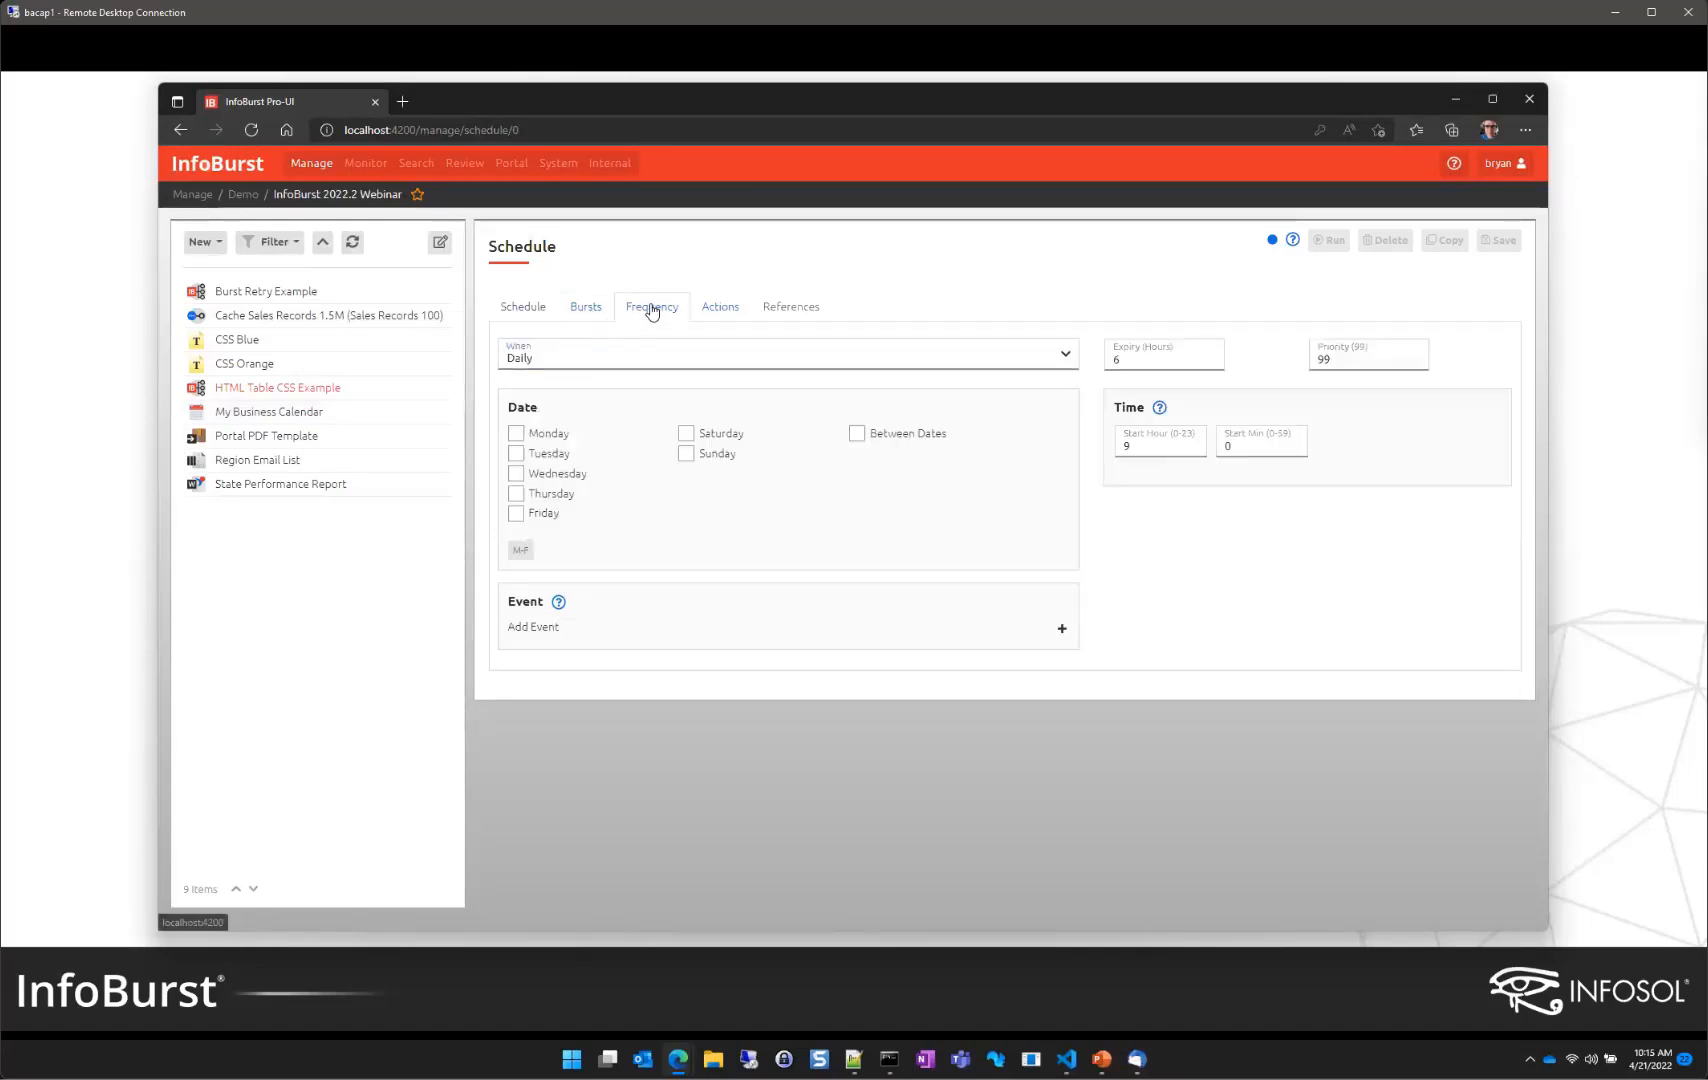
click(575, 360)
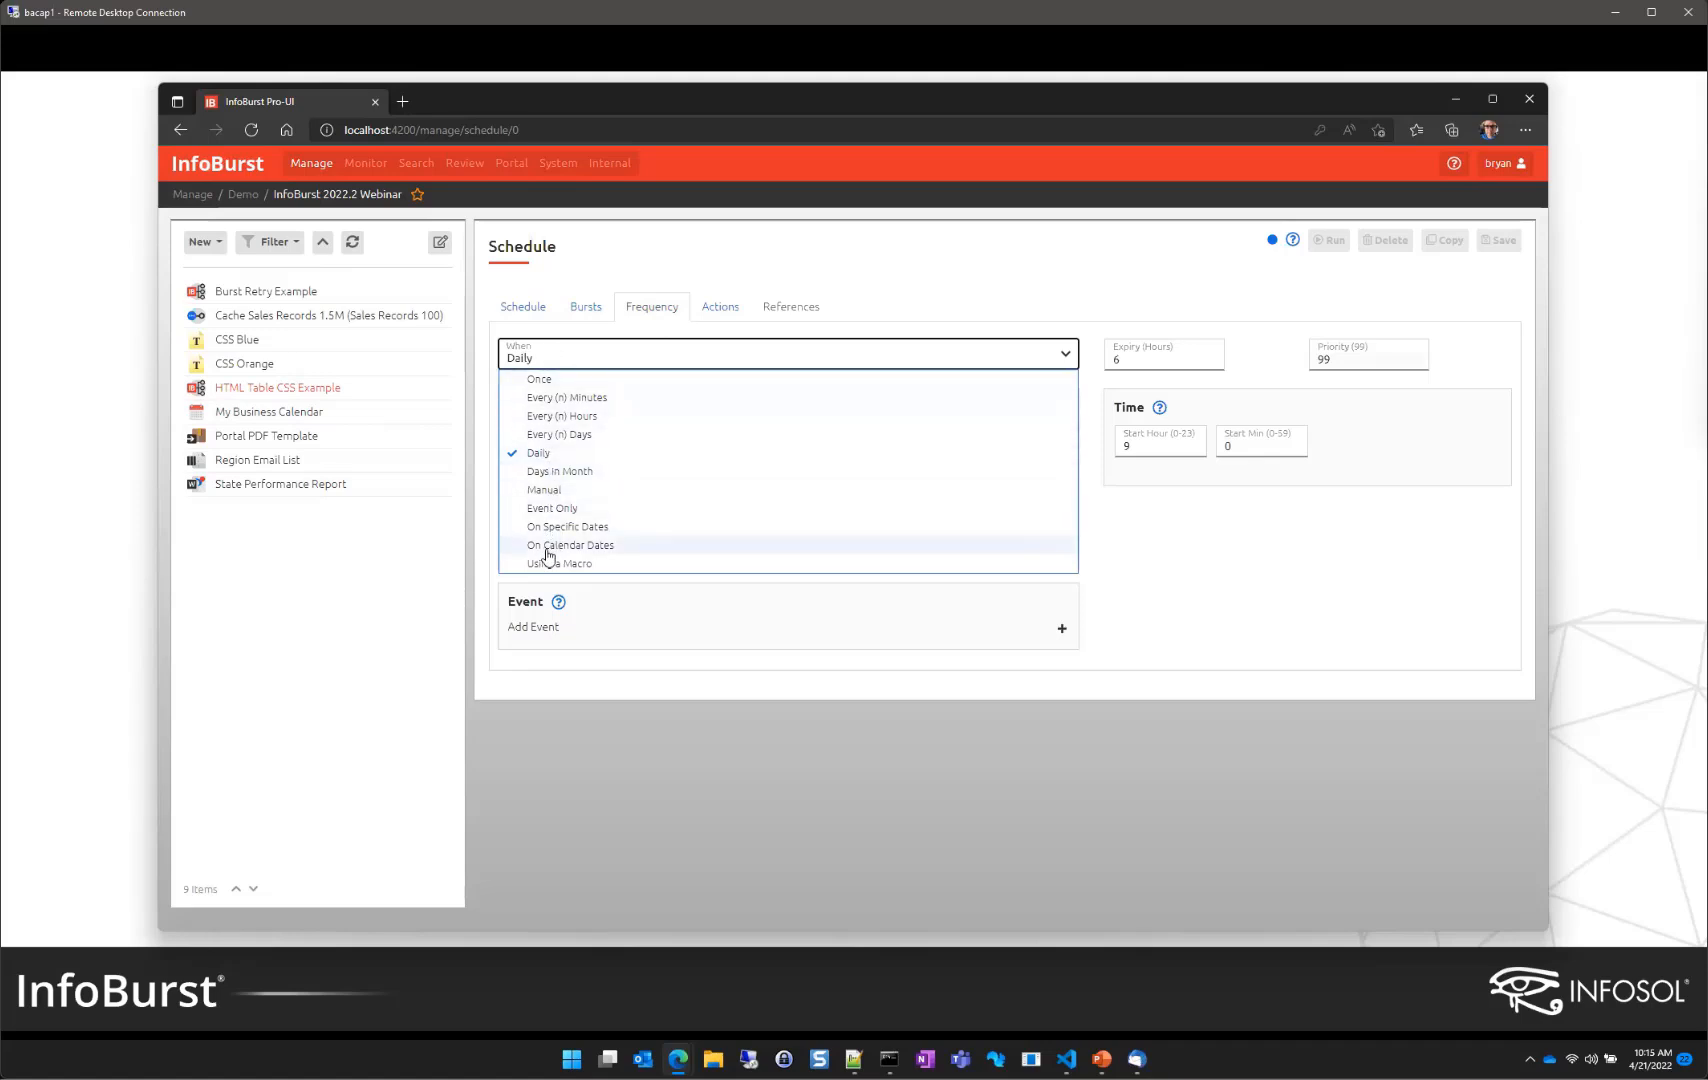
click(650, 555)
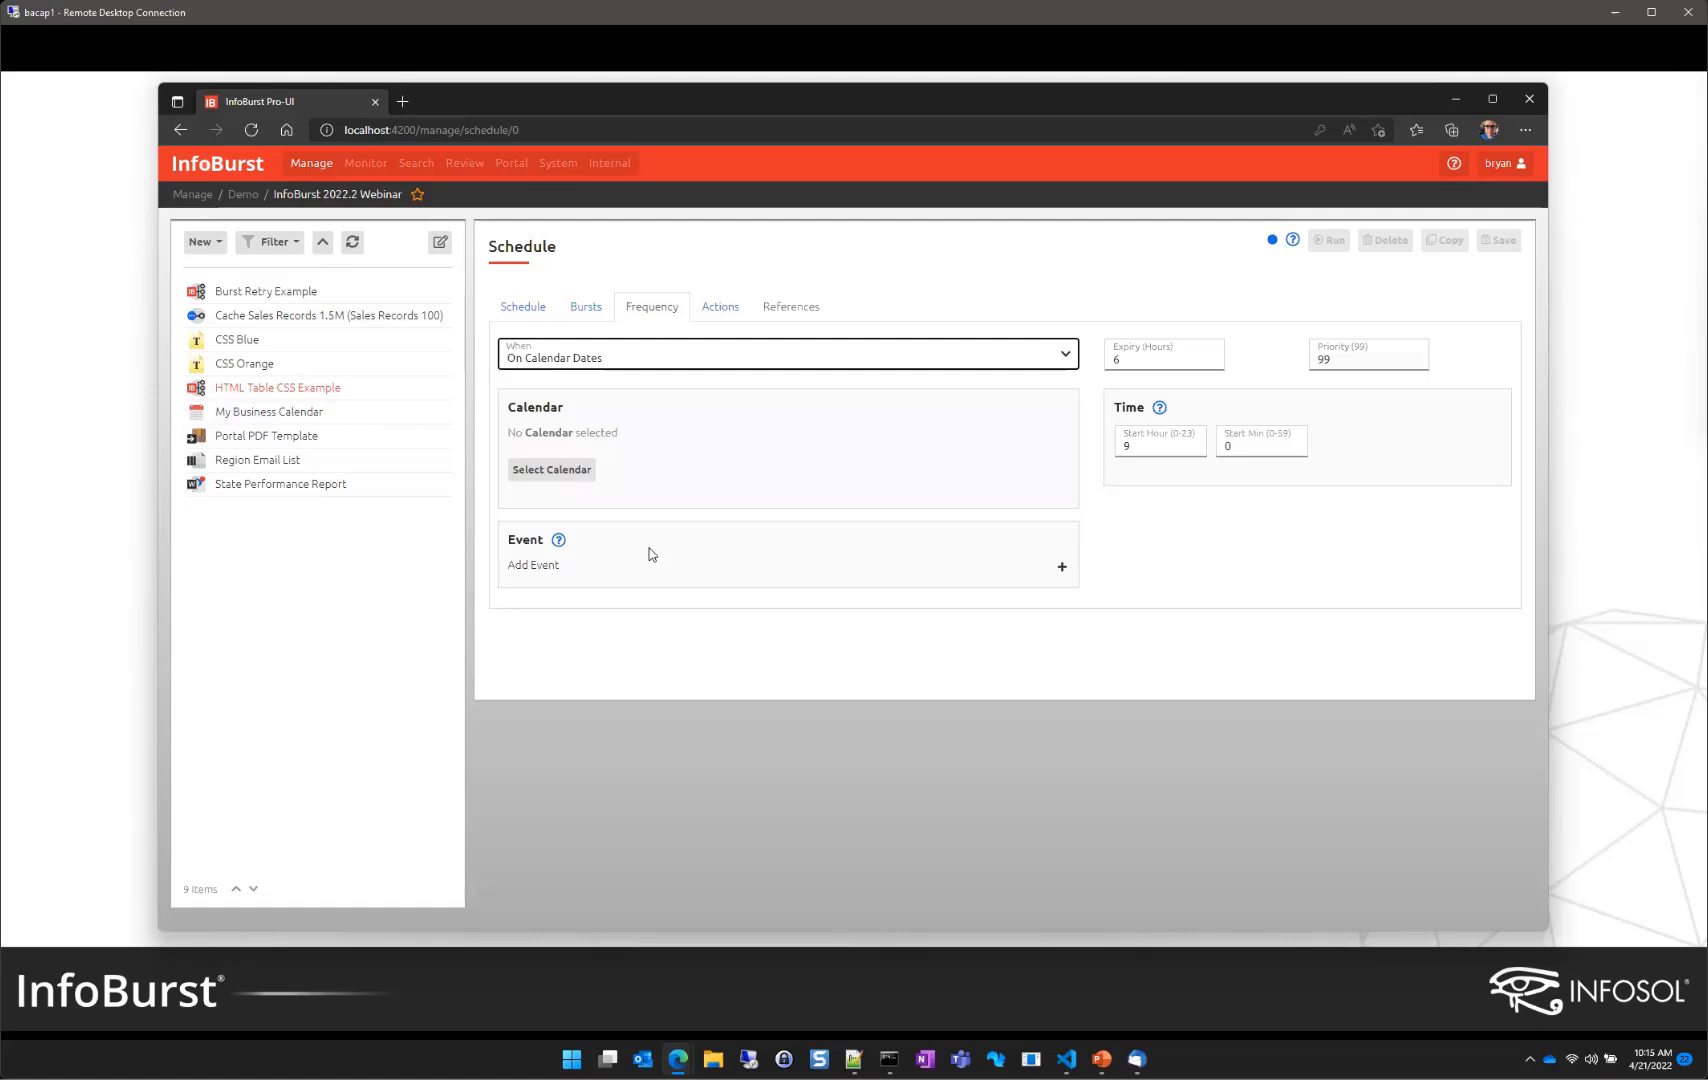
click(551, 470)
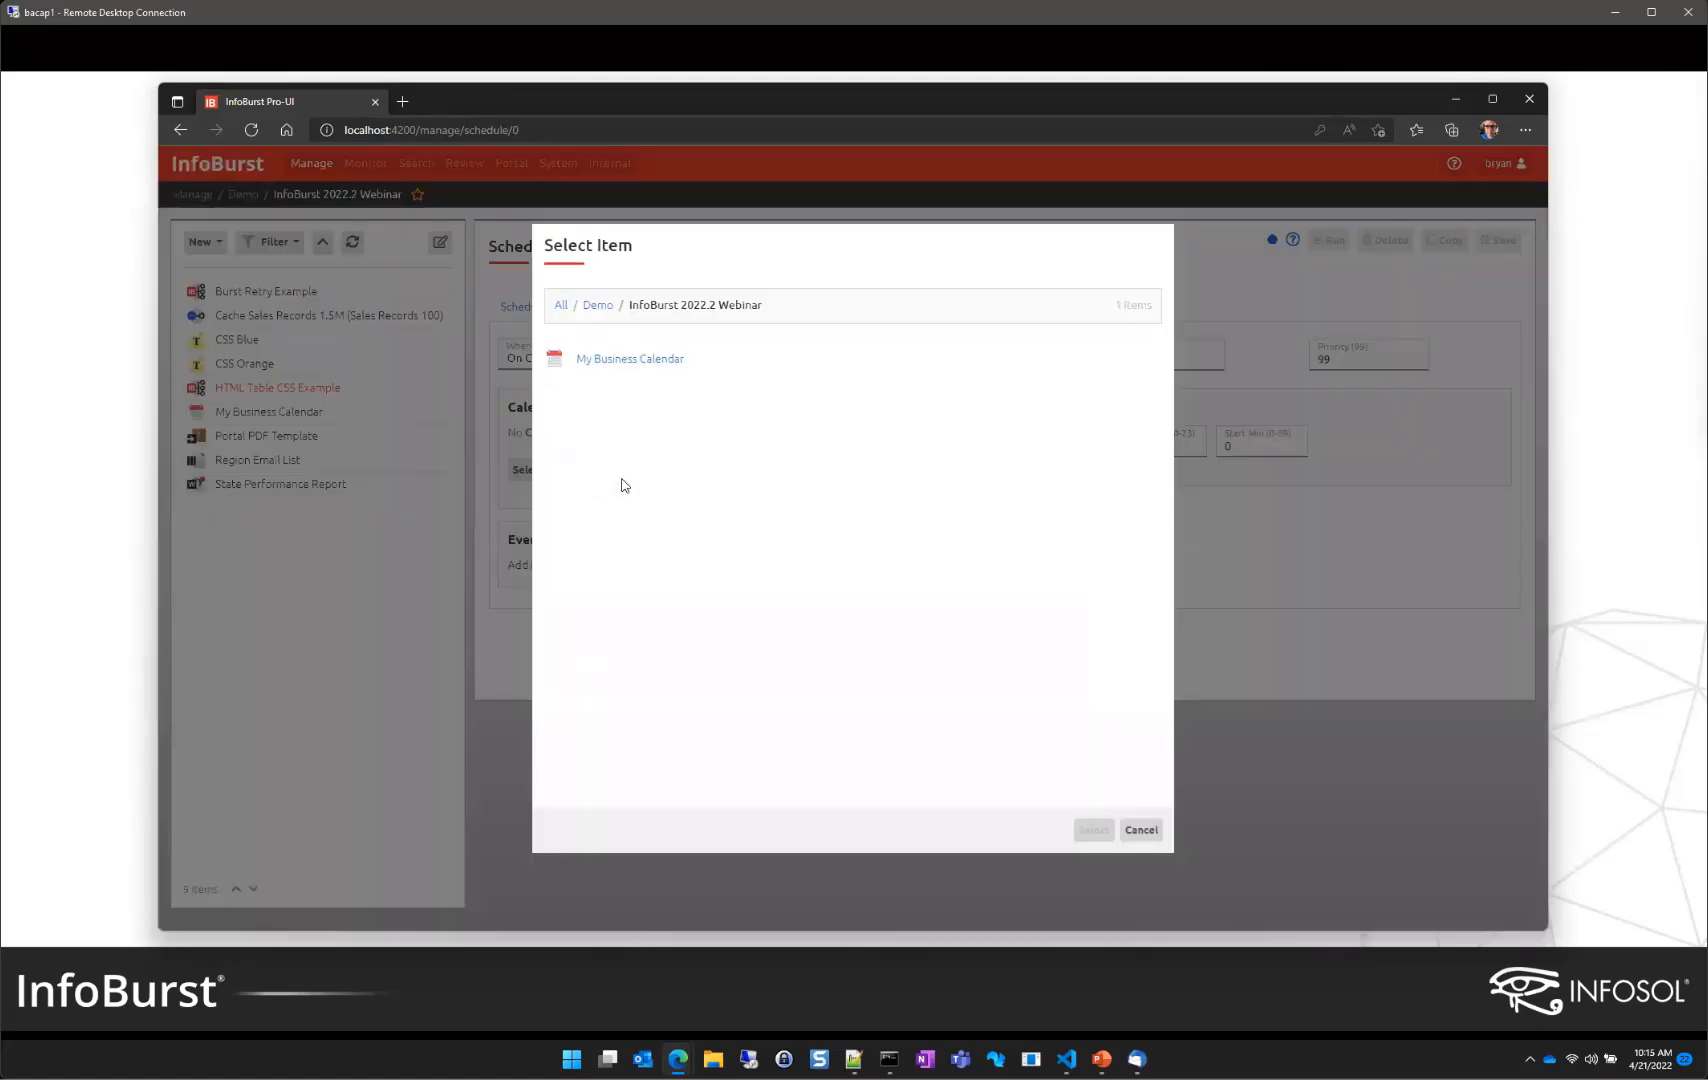
click(648, 362)
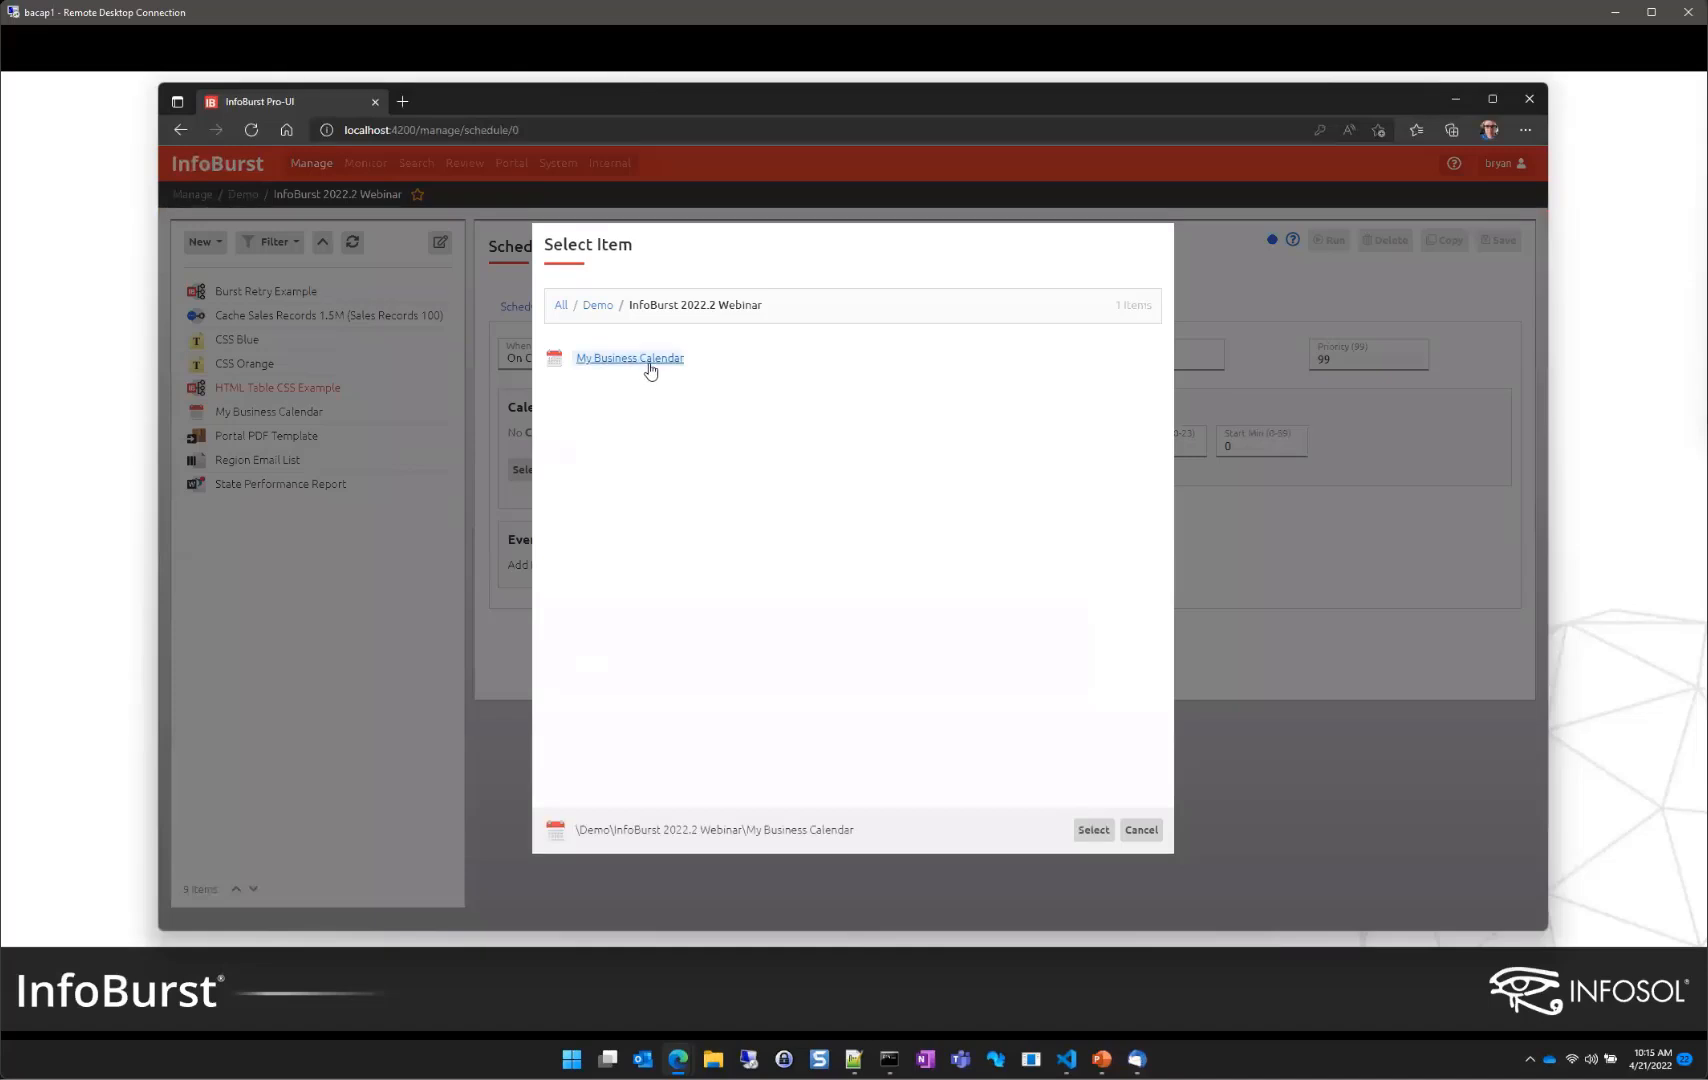
click(1093, 829)
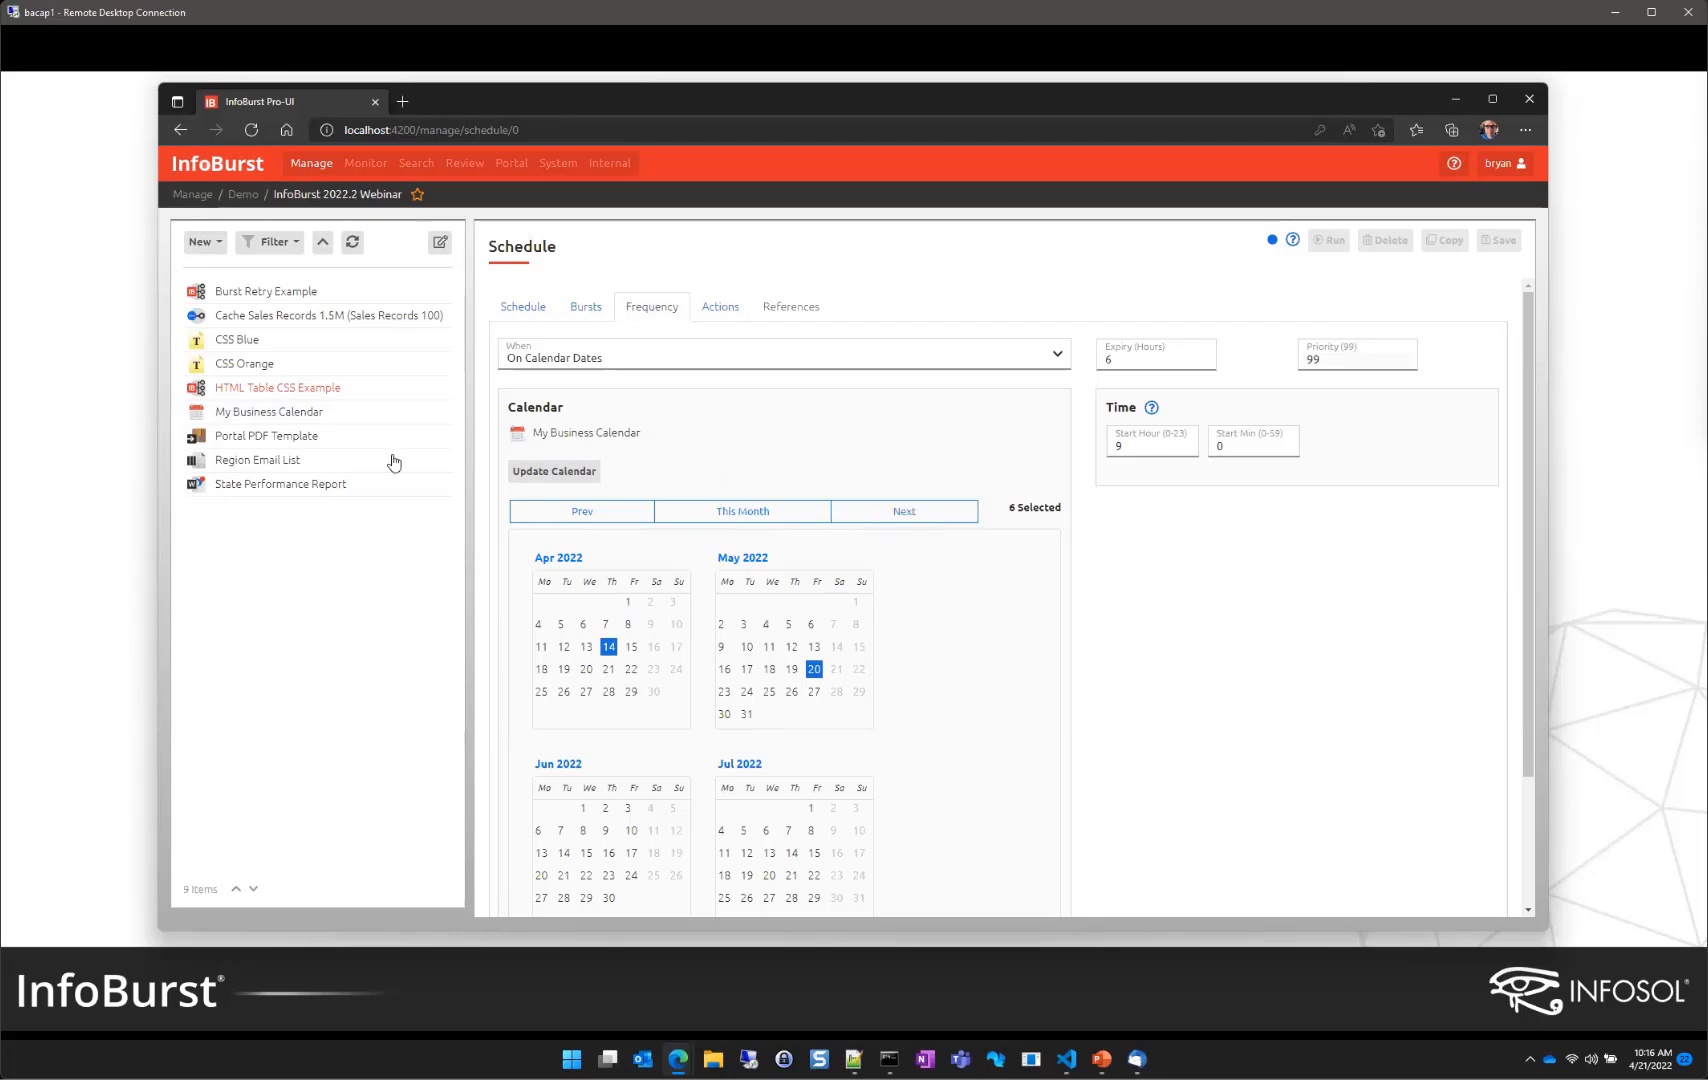
key(alt+Tab)
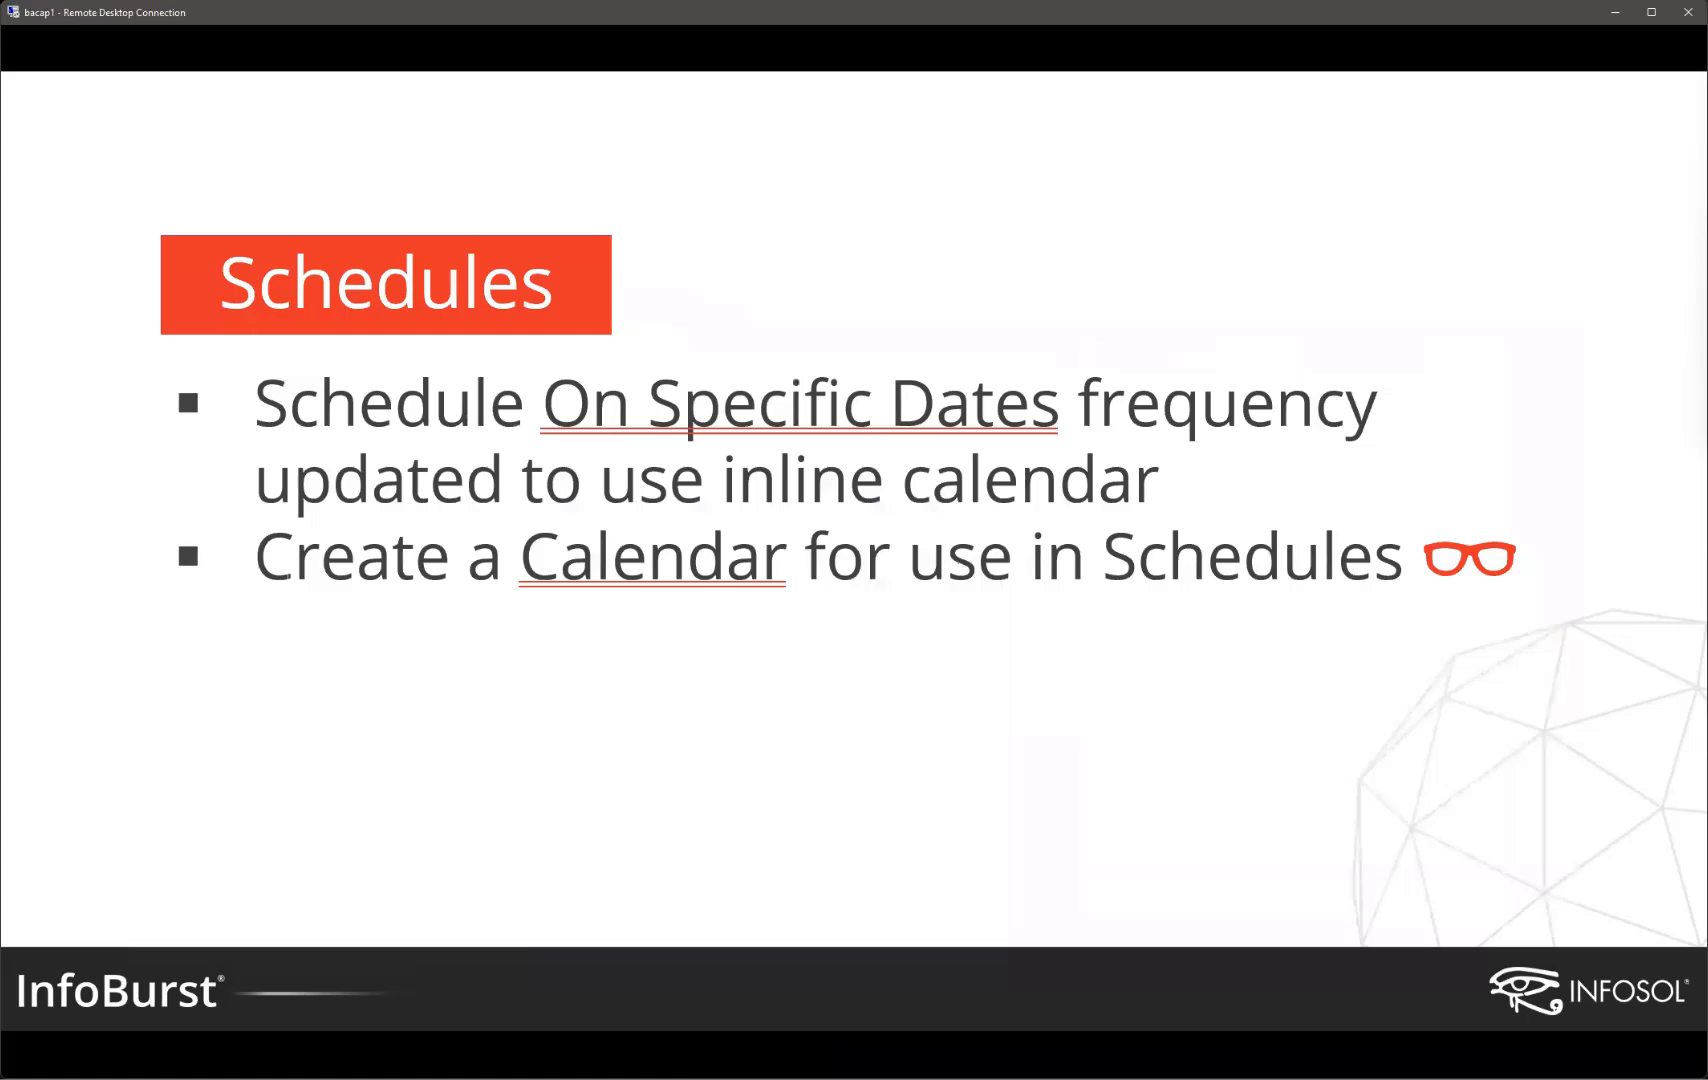
key(Right)
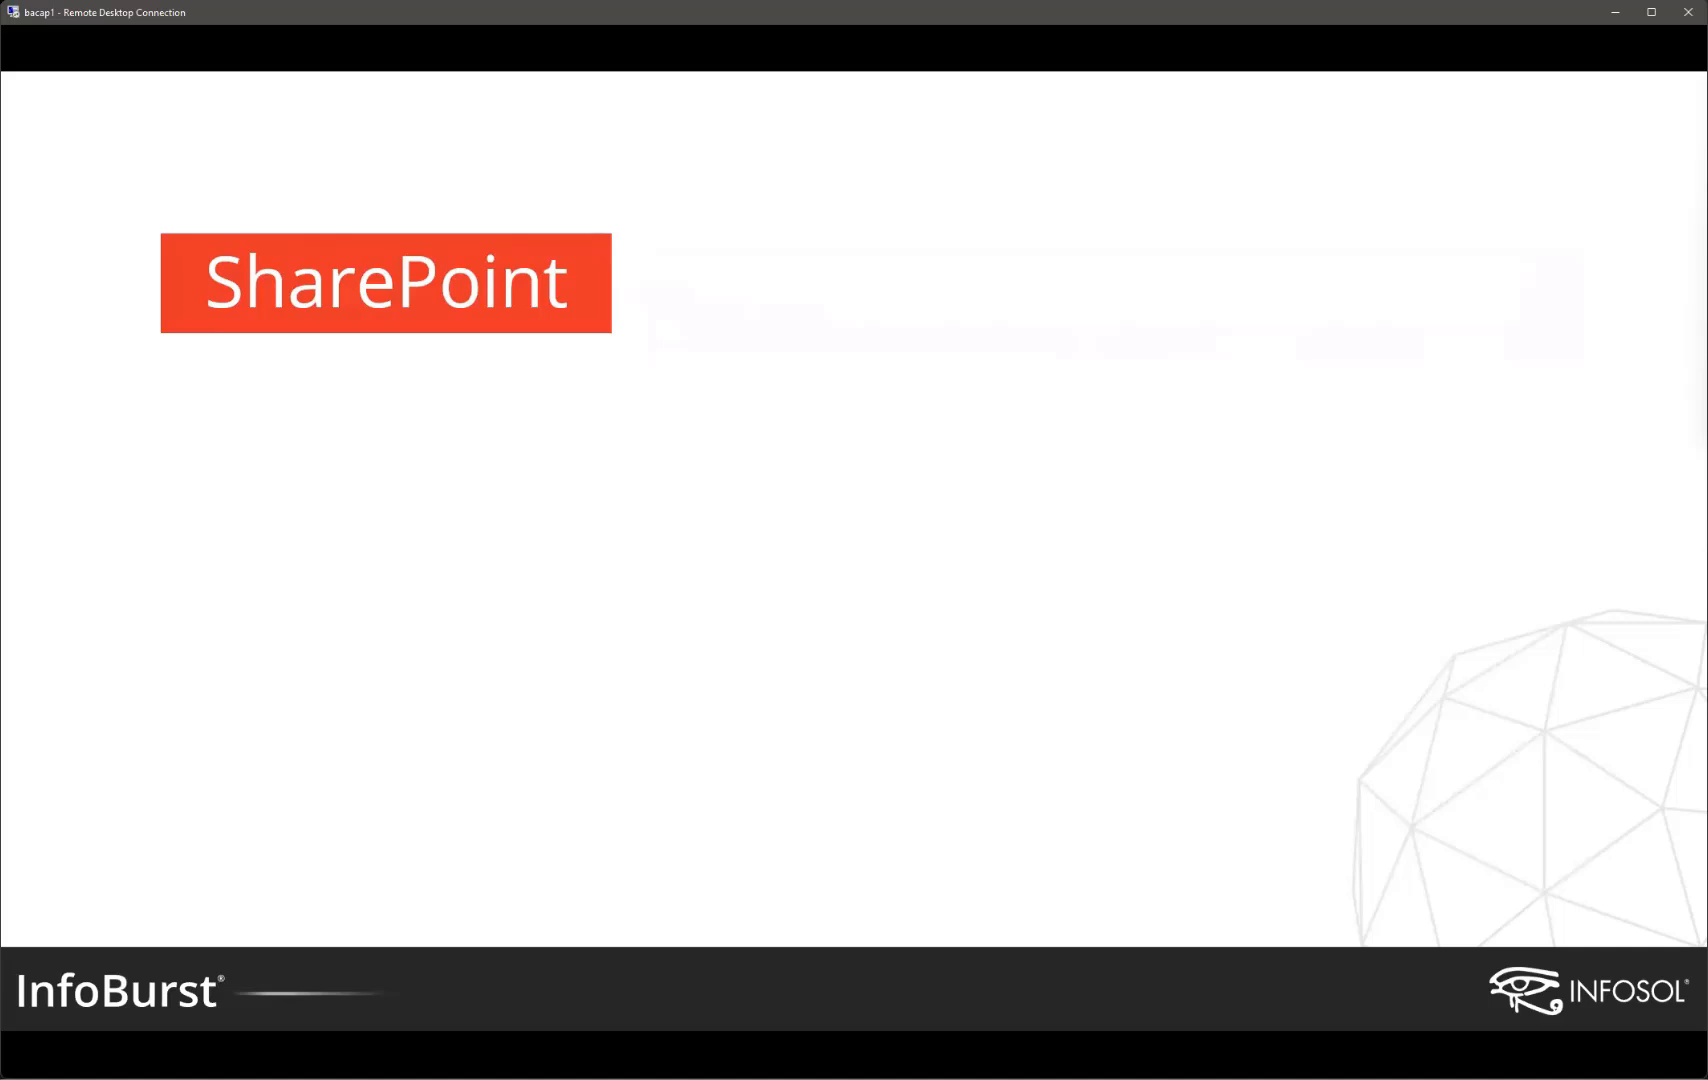
key(Right)
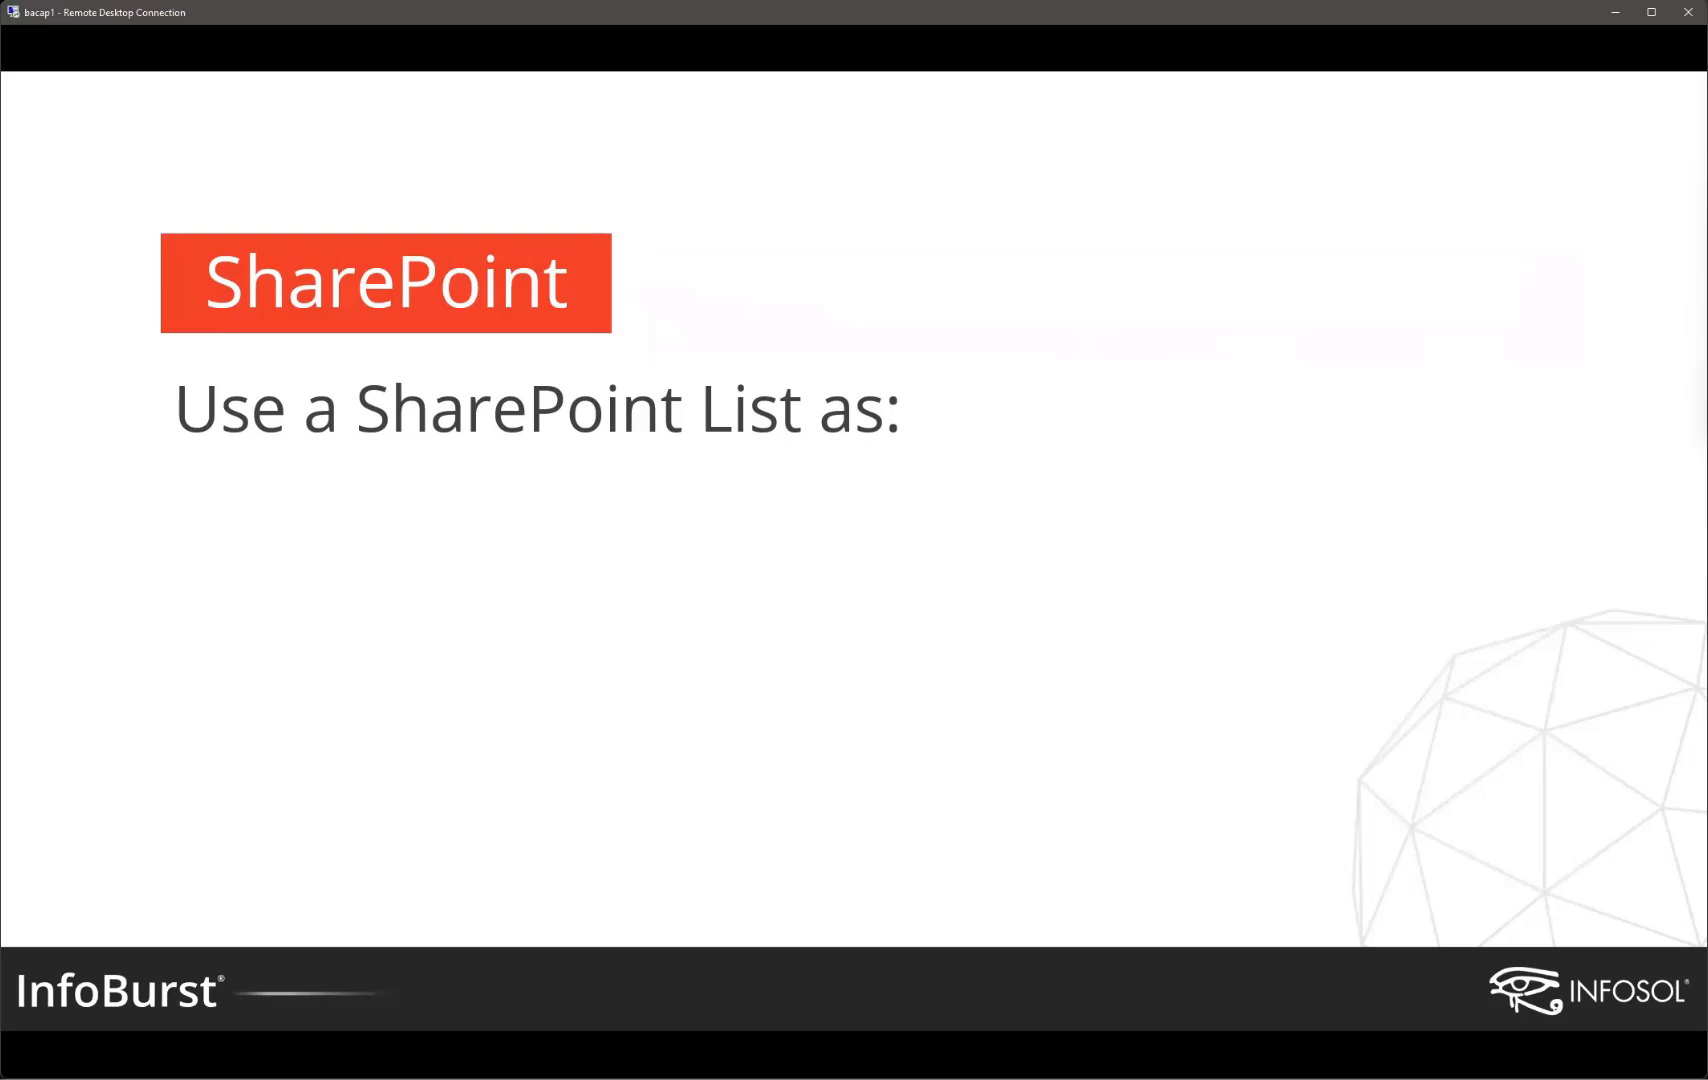
Step: Switch to the SharePoint site and view the States List
key(alt+Tab)
key(Tab)
key(Tab)
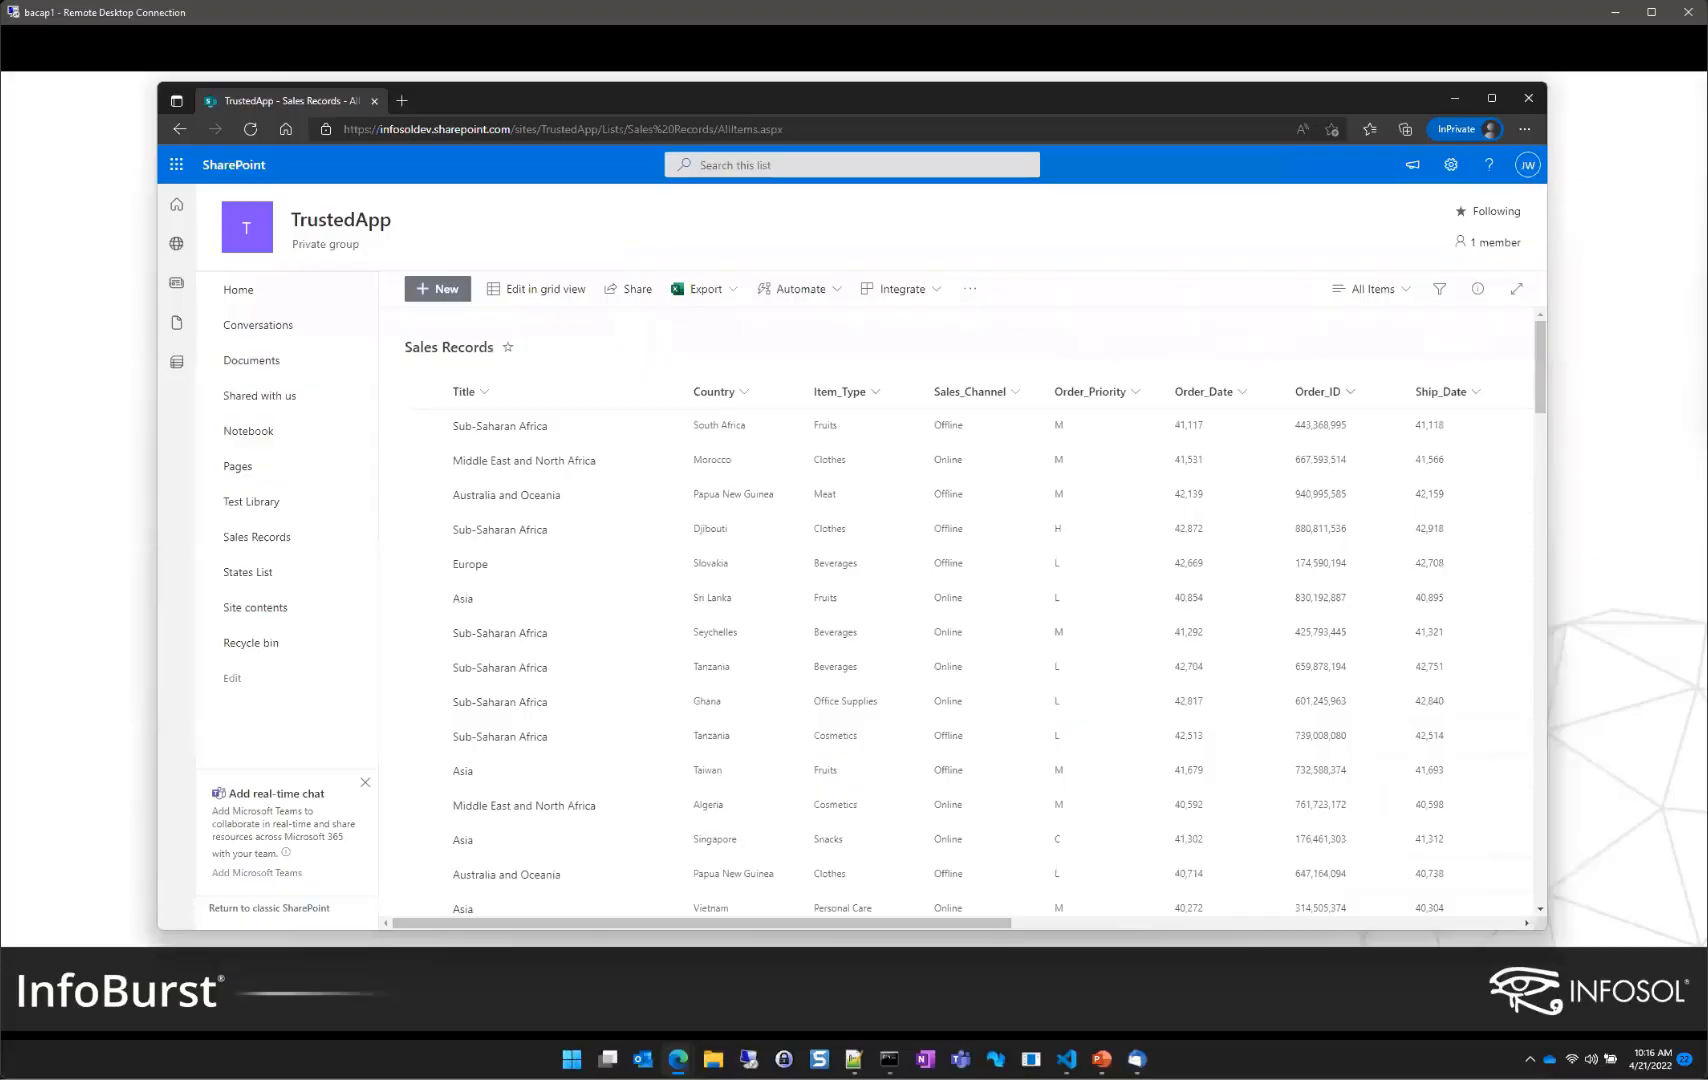
click(248, 575)
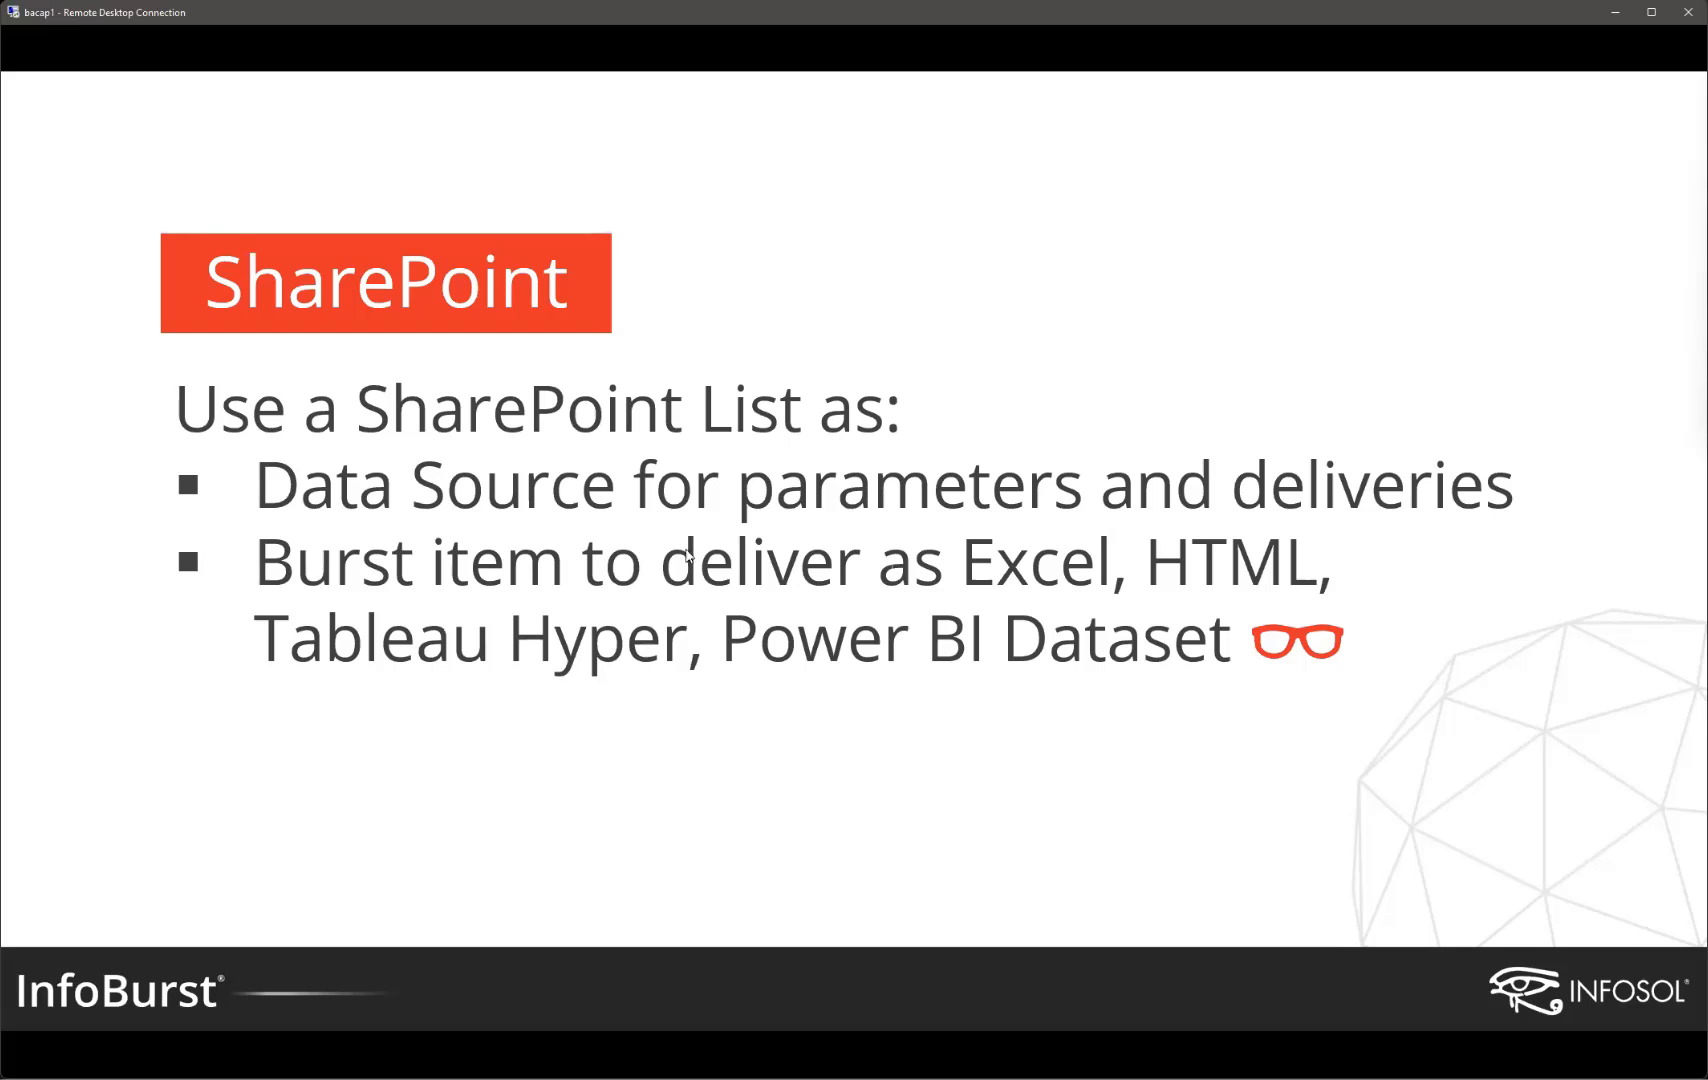
Step: Switch back to InfoBurst, discard the unsaved schedule and create a new FileList named SharePoint List
key(alt+Tab)
key(alt+Tab)
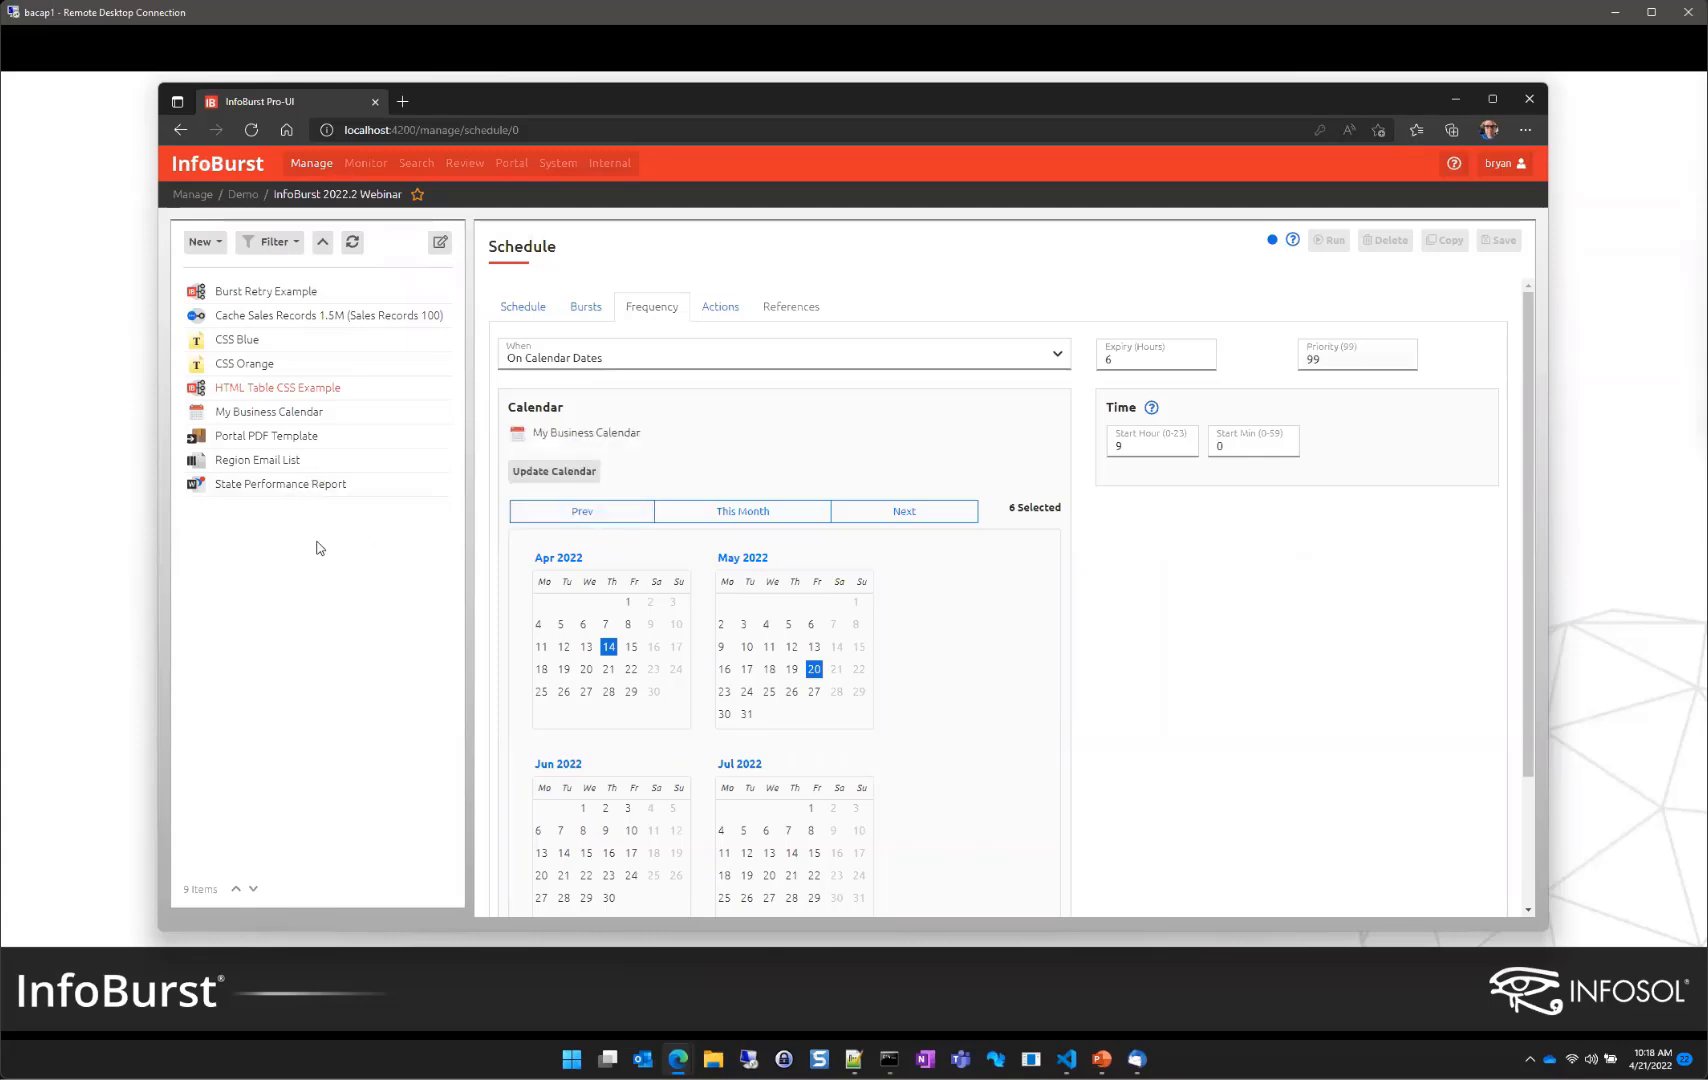
click(203, 242)
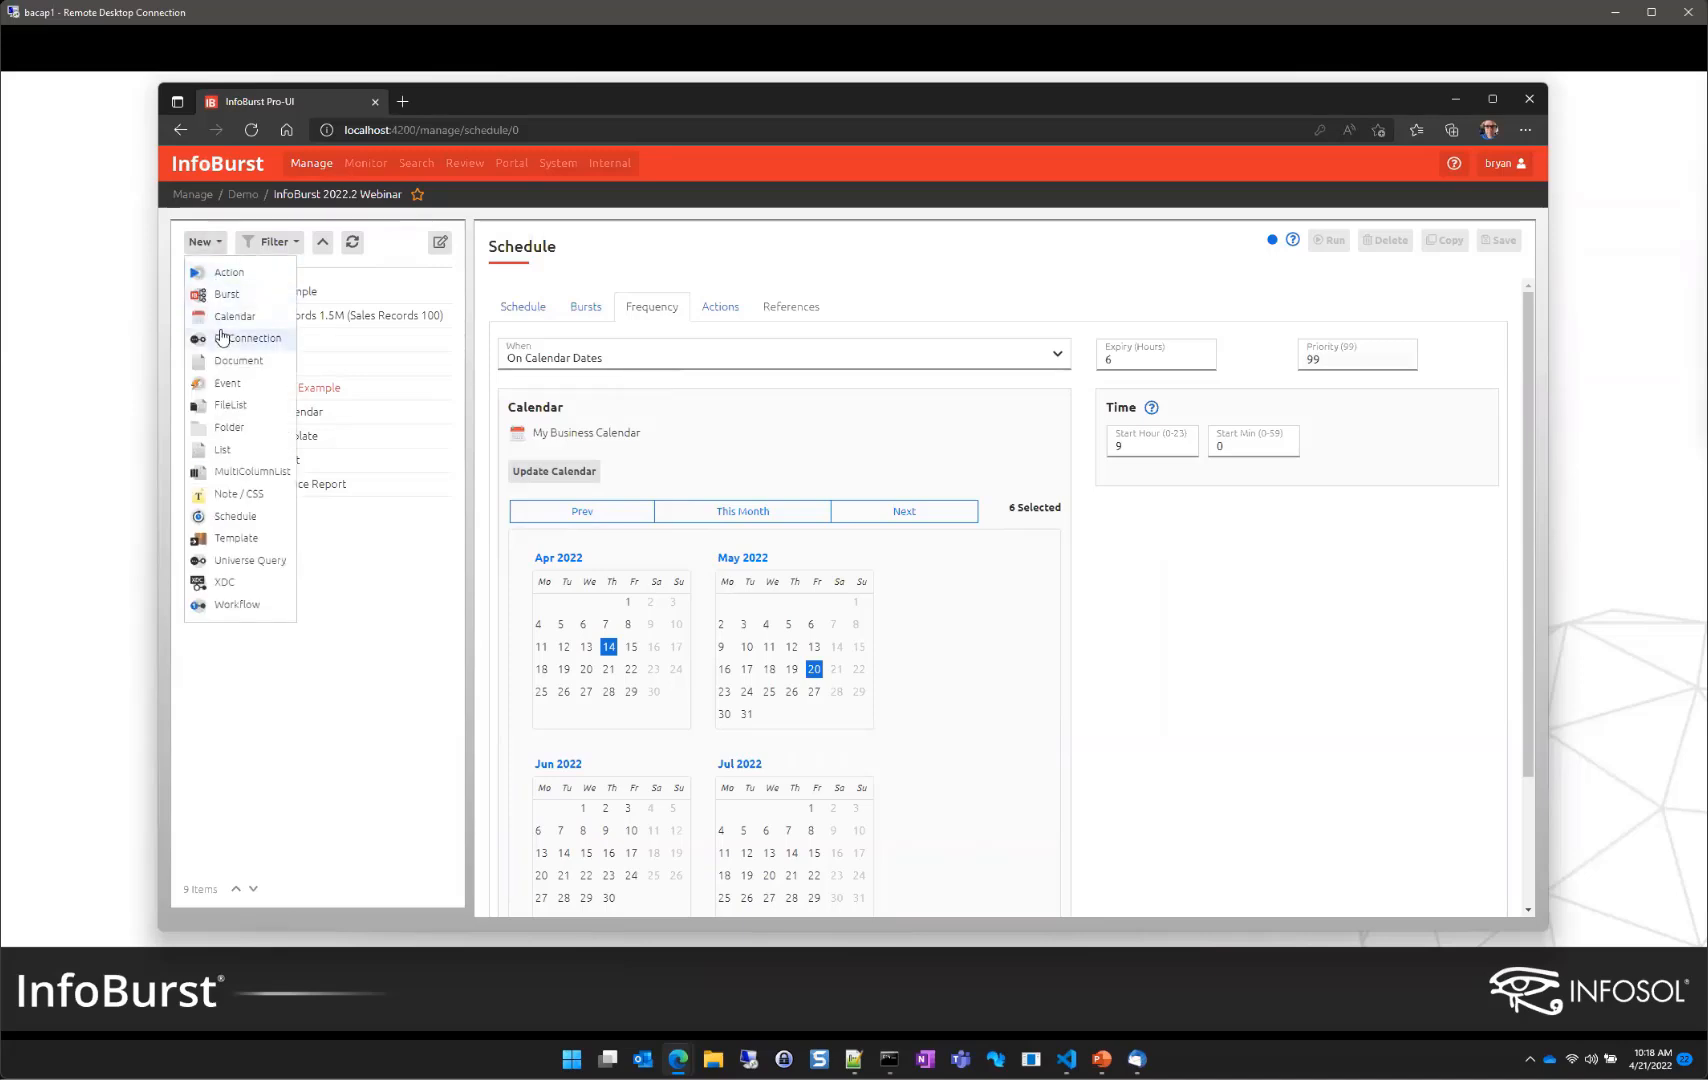
click(232, 405)
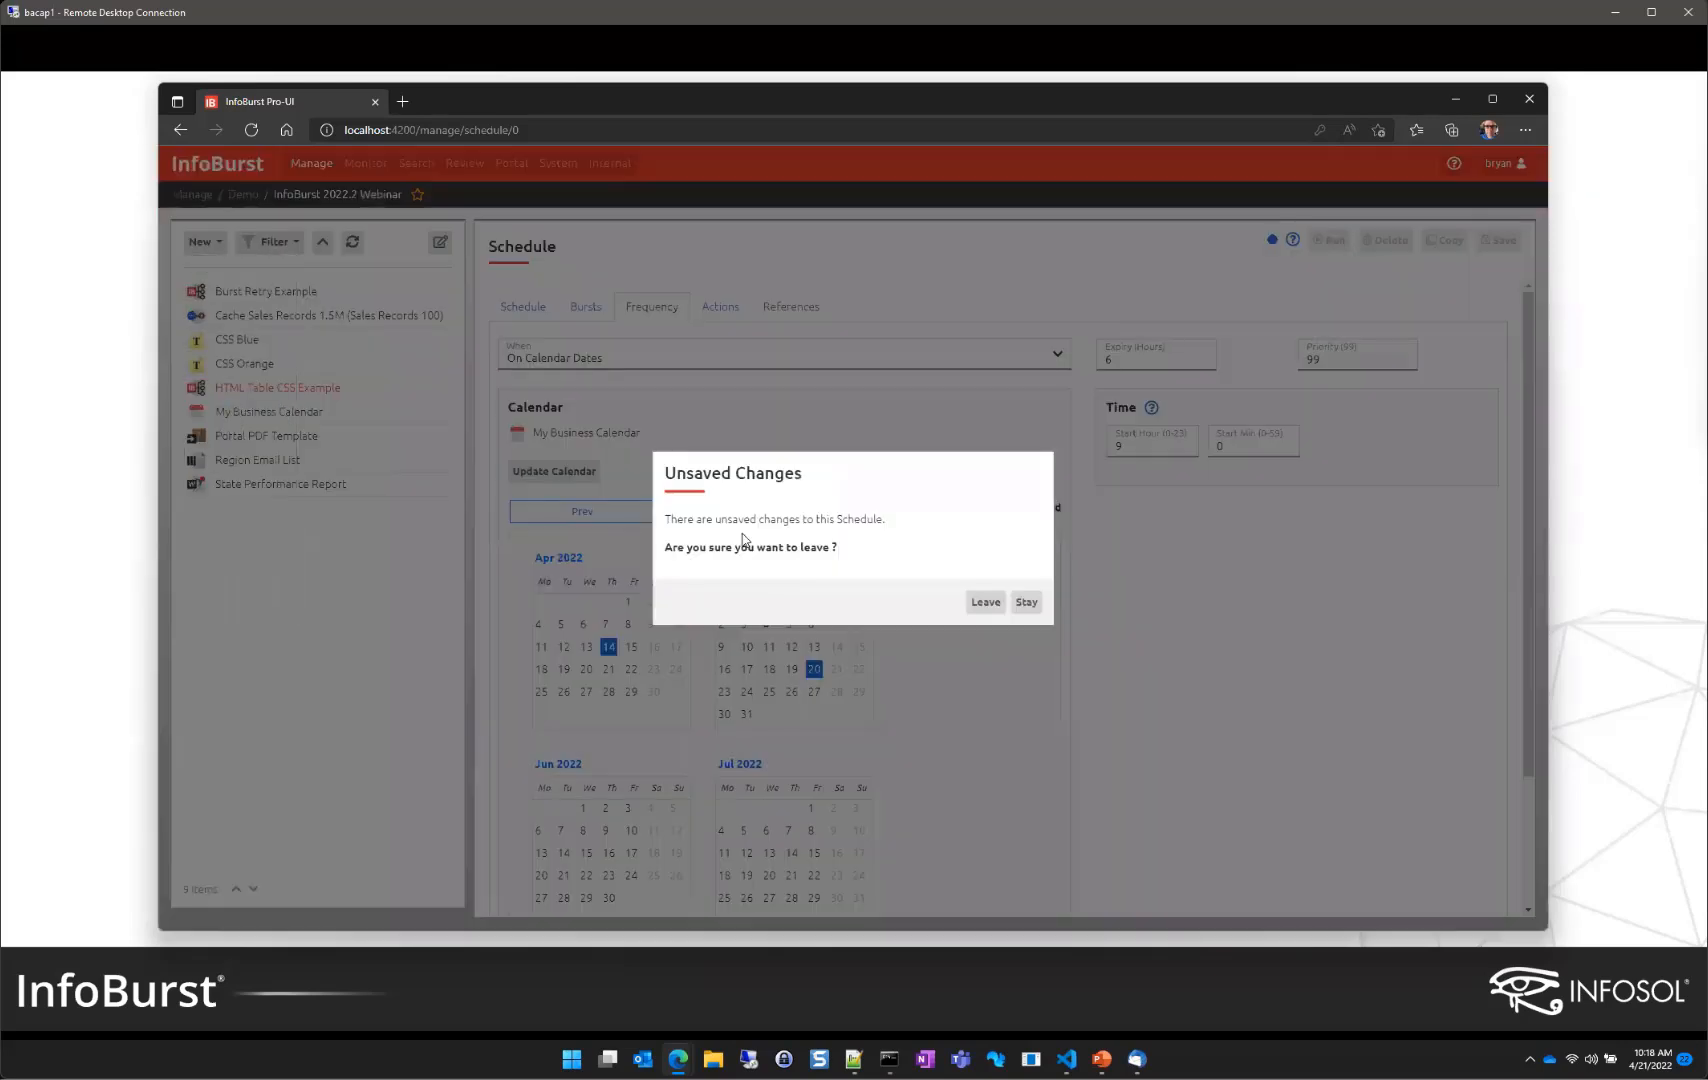
click(985, 602)
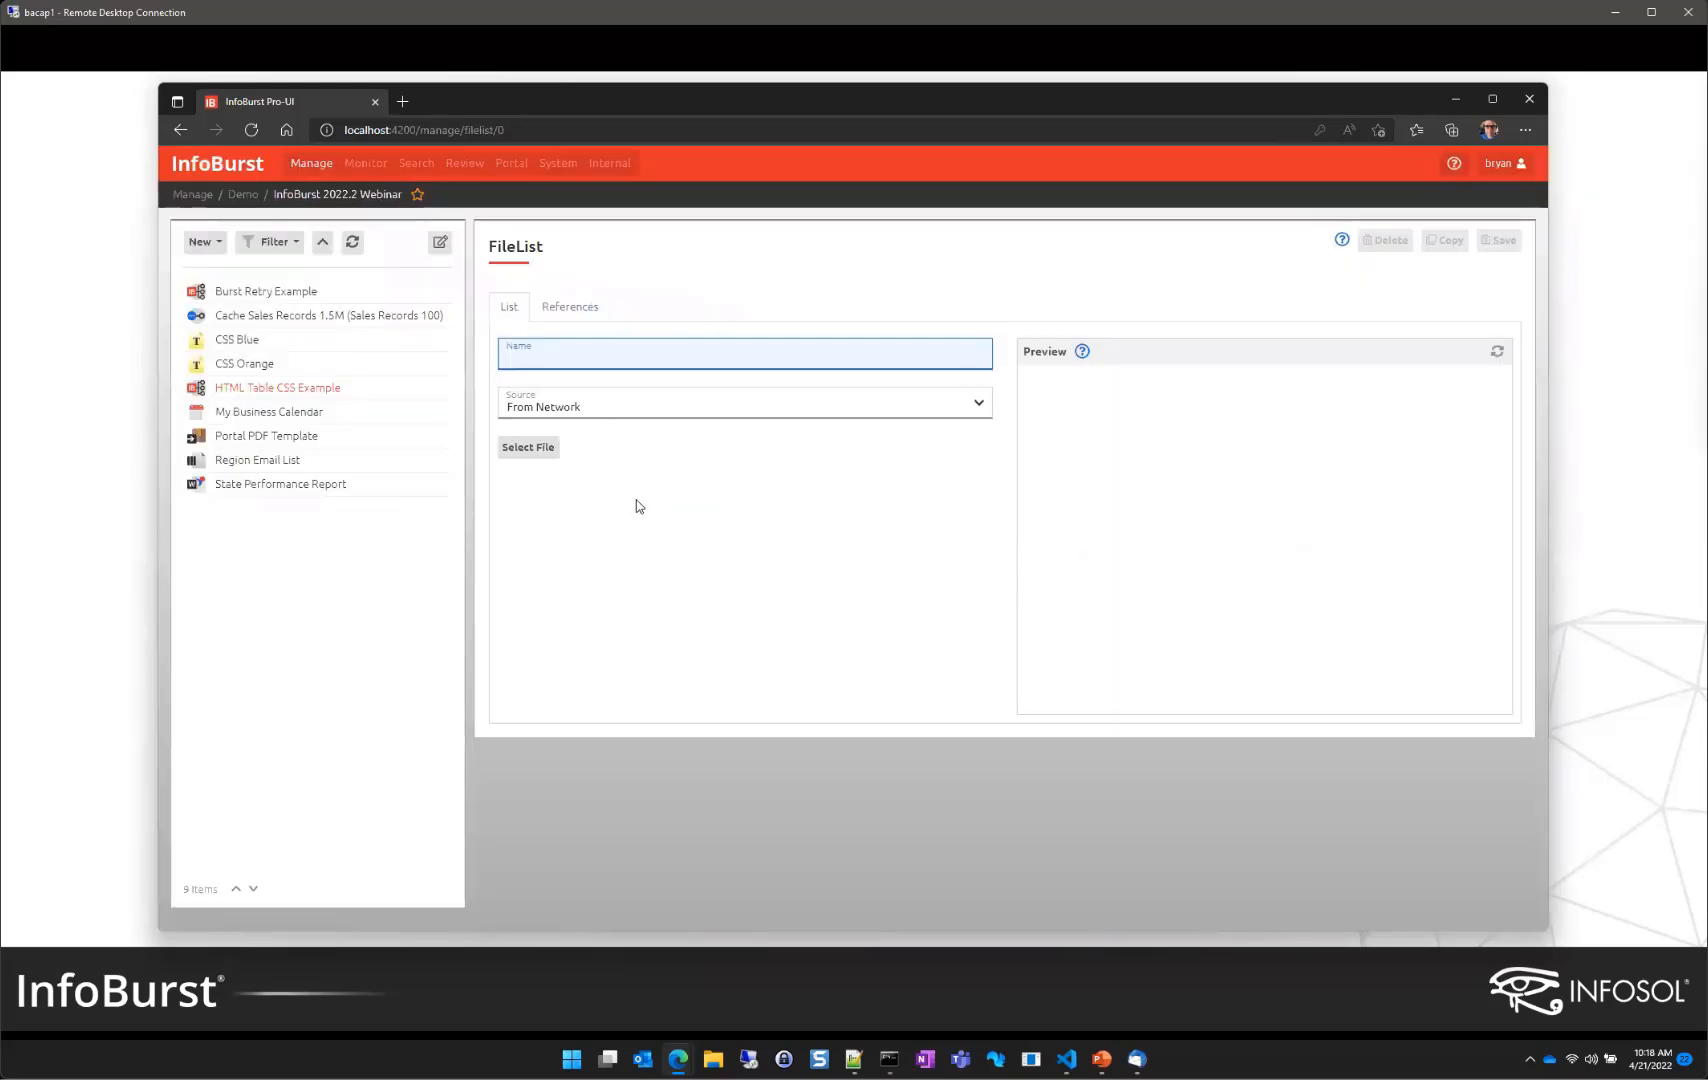
text(SharePoint List)
Step: Source the FileList from the SharePoint platform's States List and save it
click(584, 411)
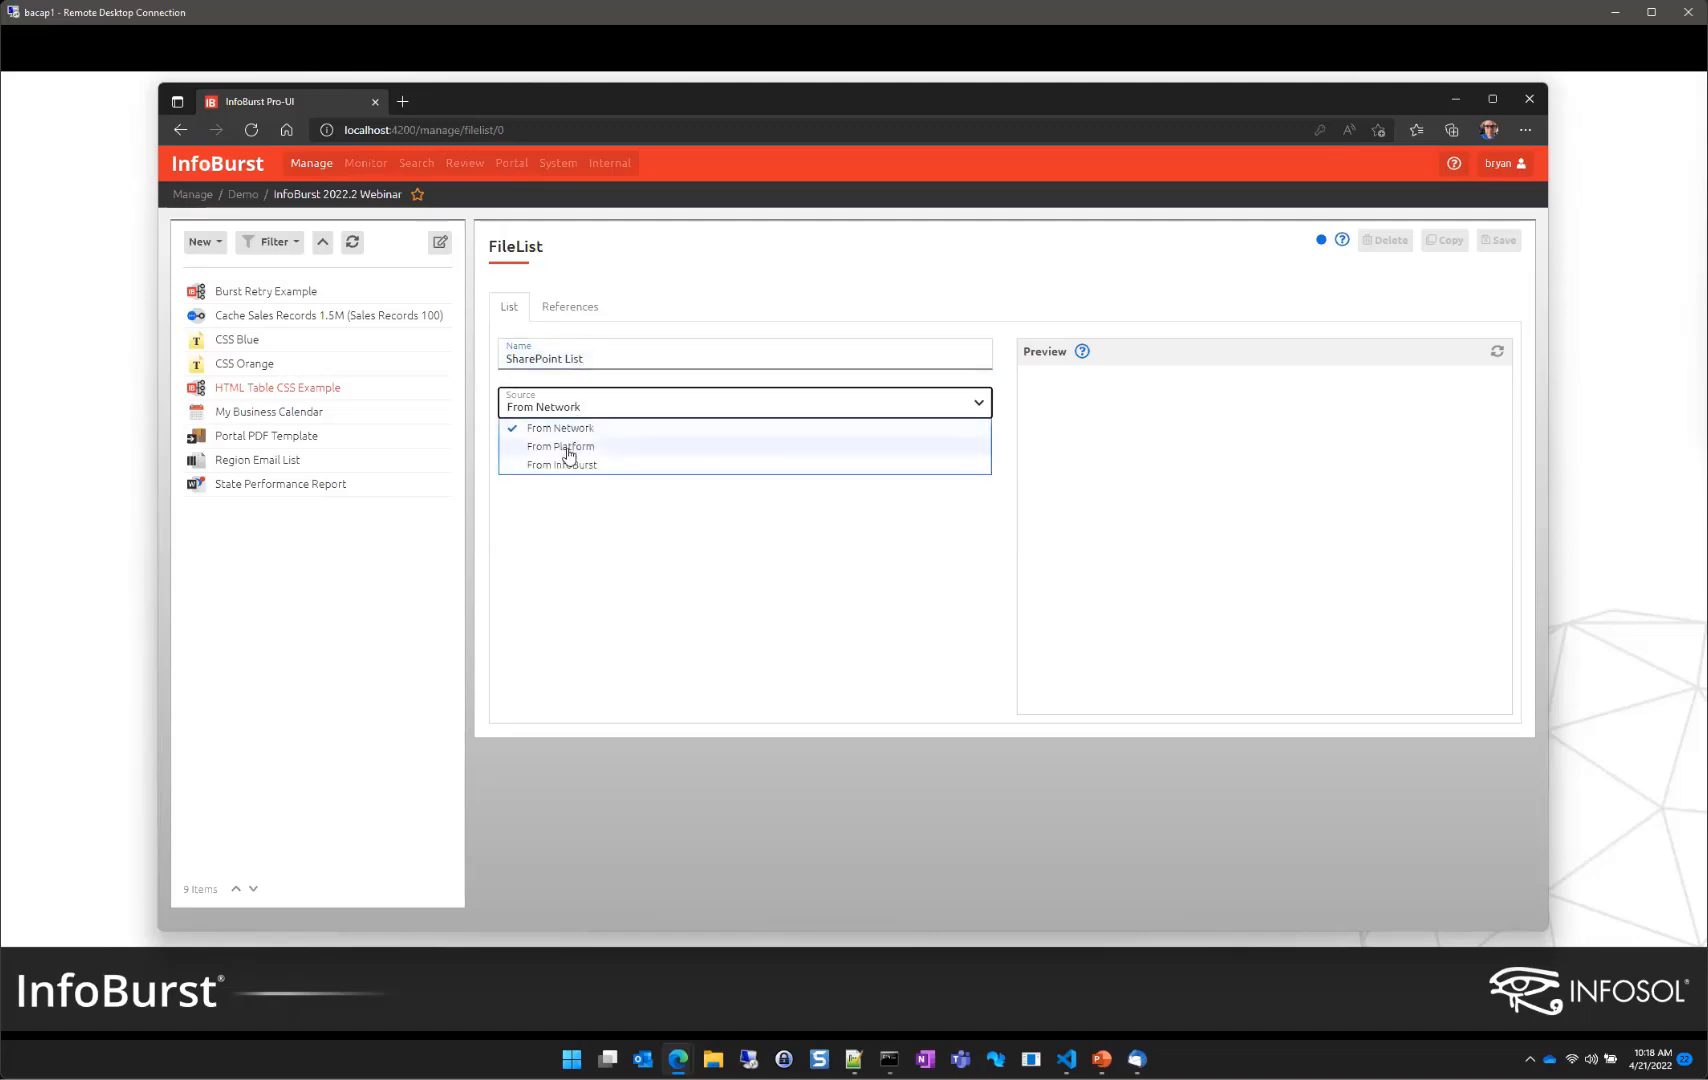
click(565, 445)
click(528, 452)
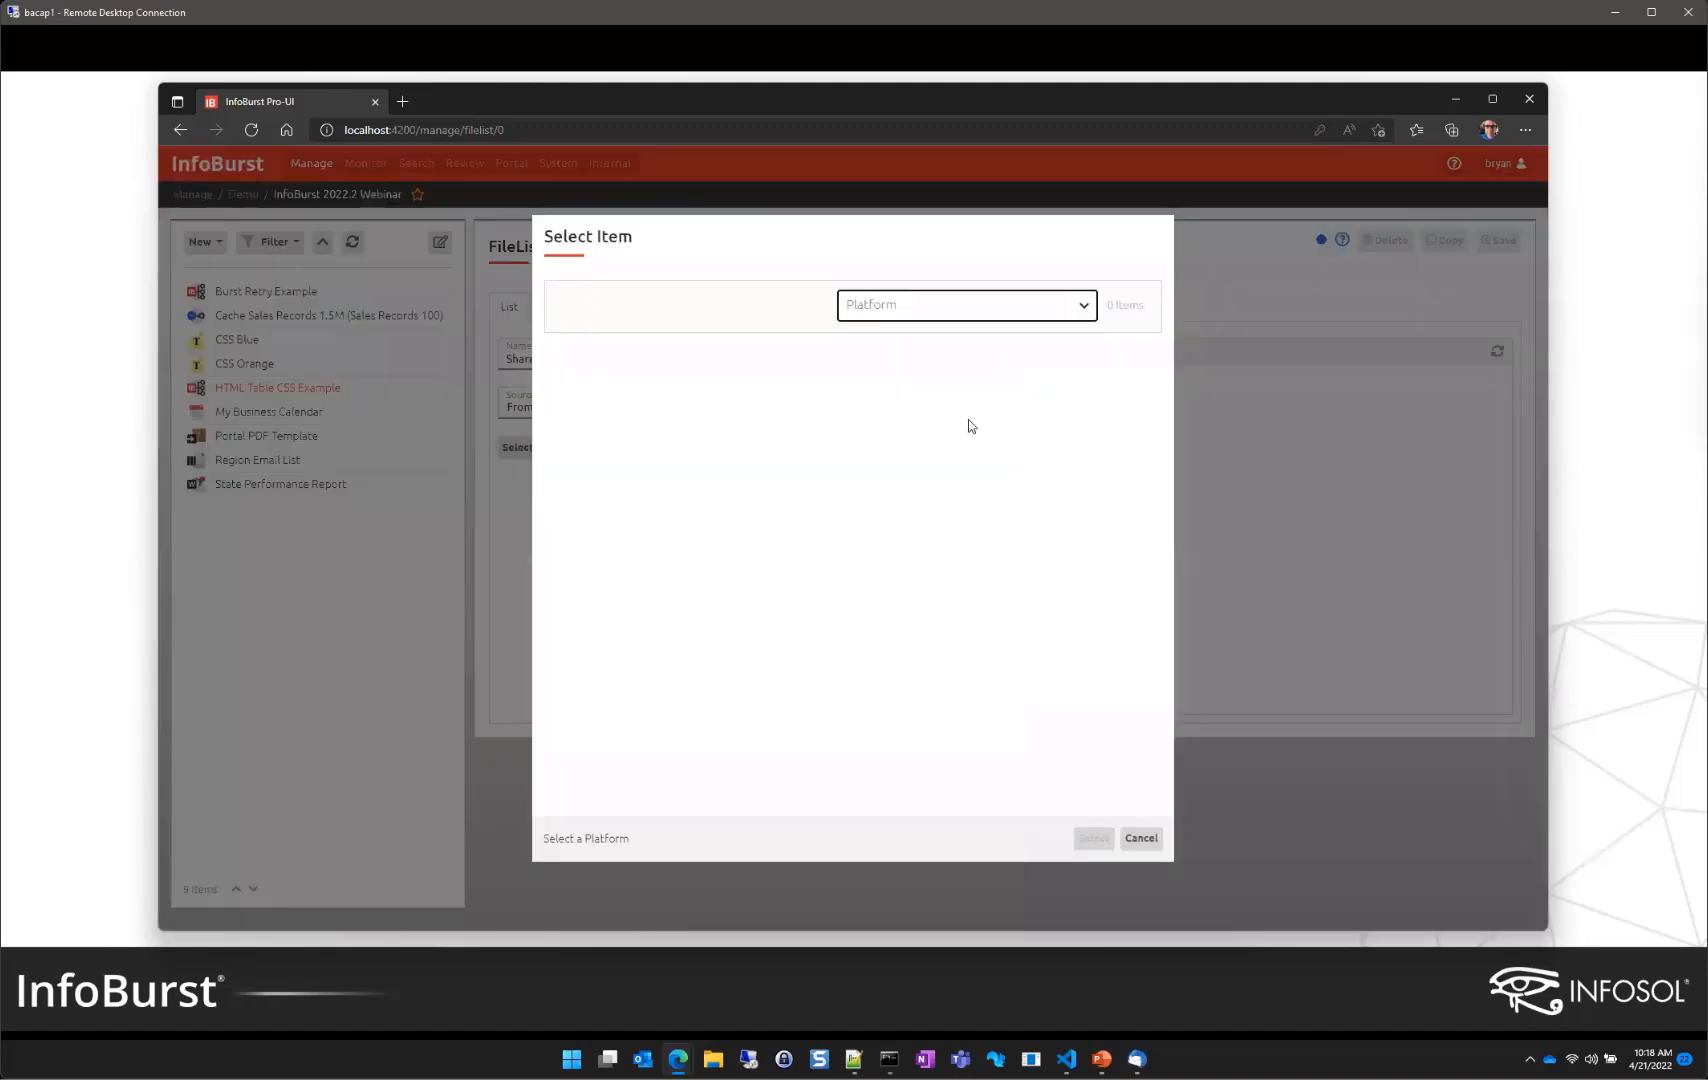
click(896, 317)
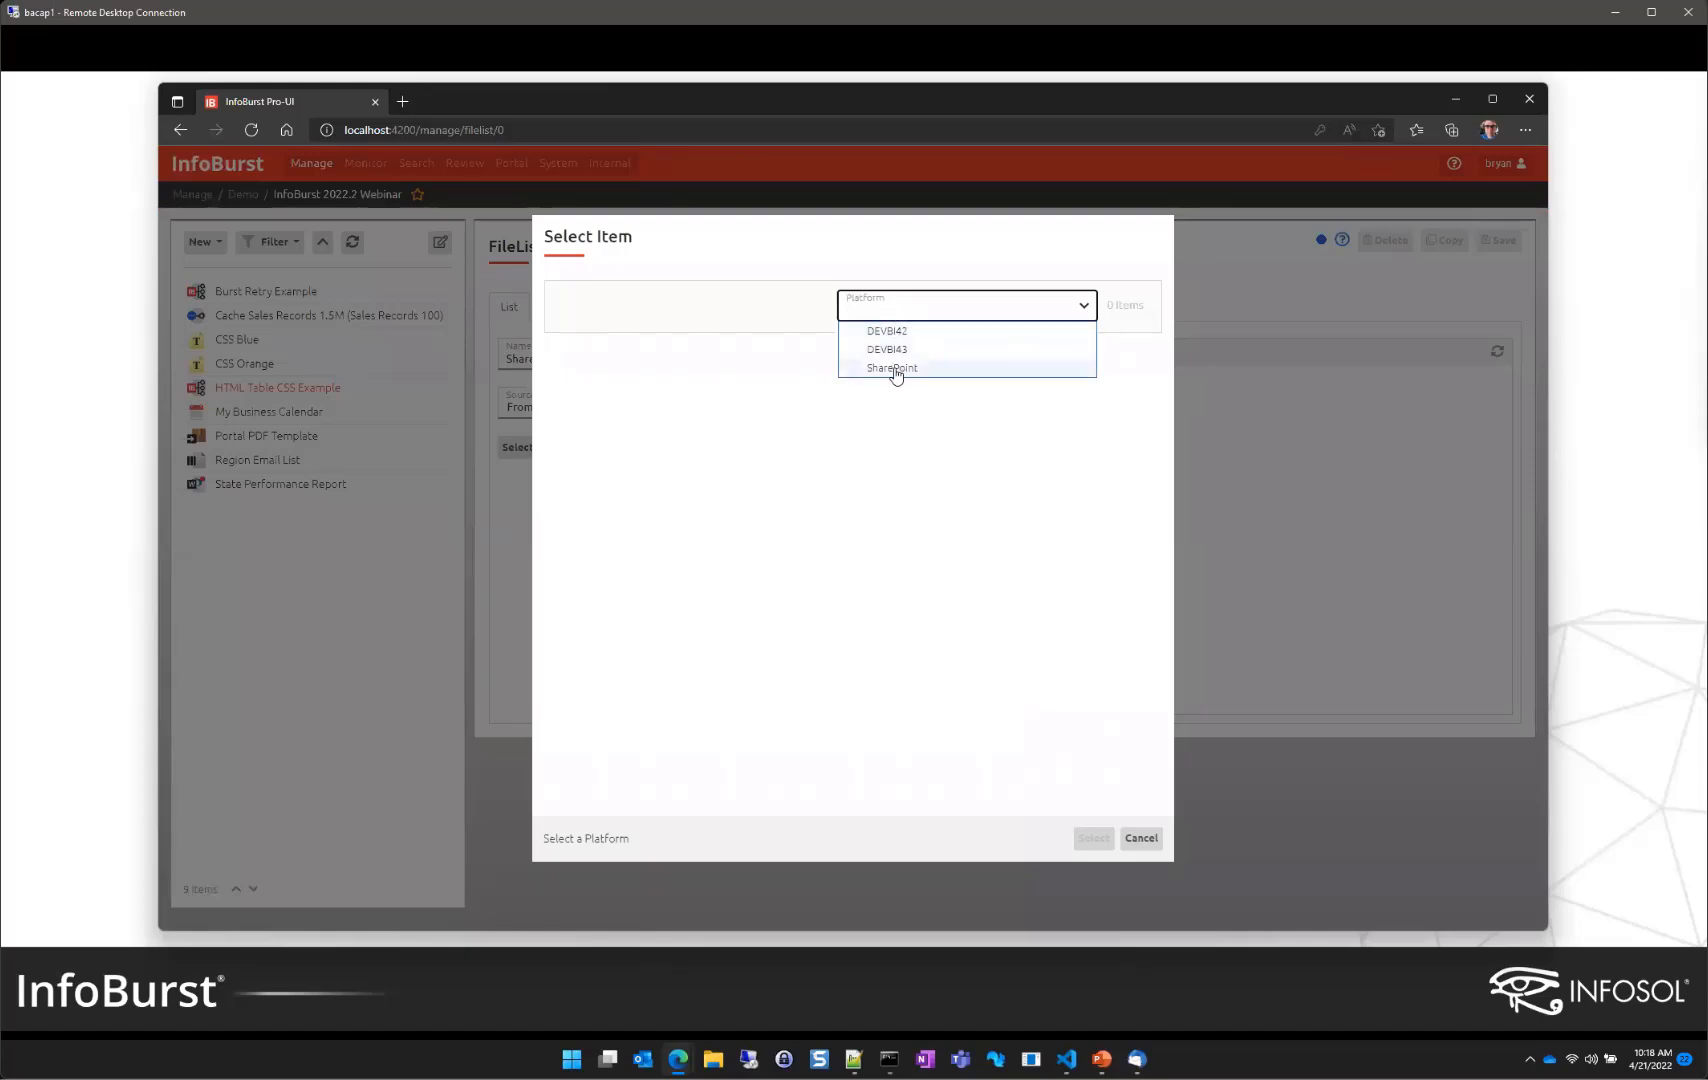
click(905, 367)
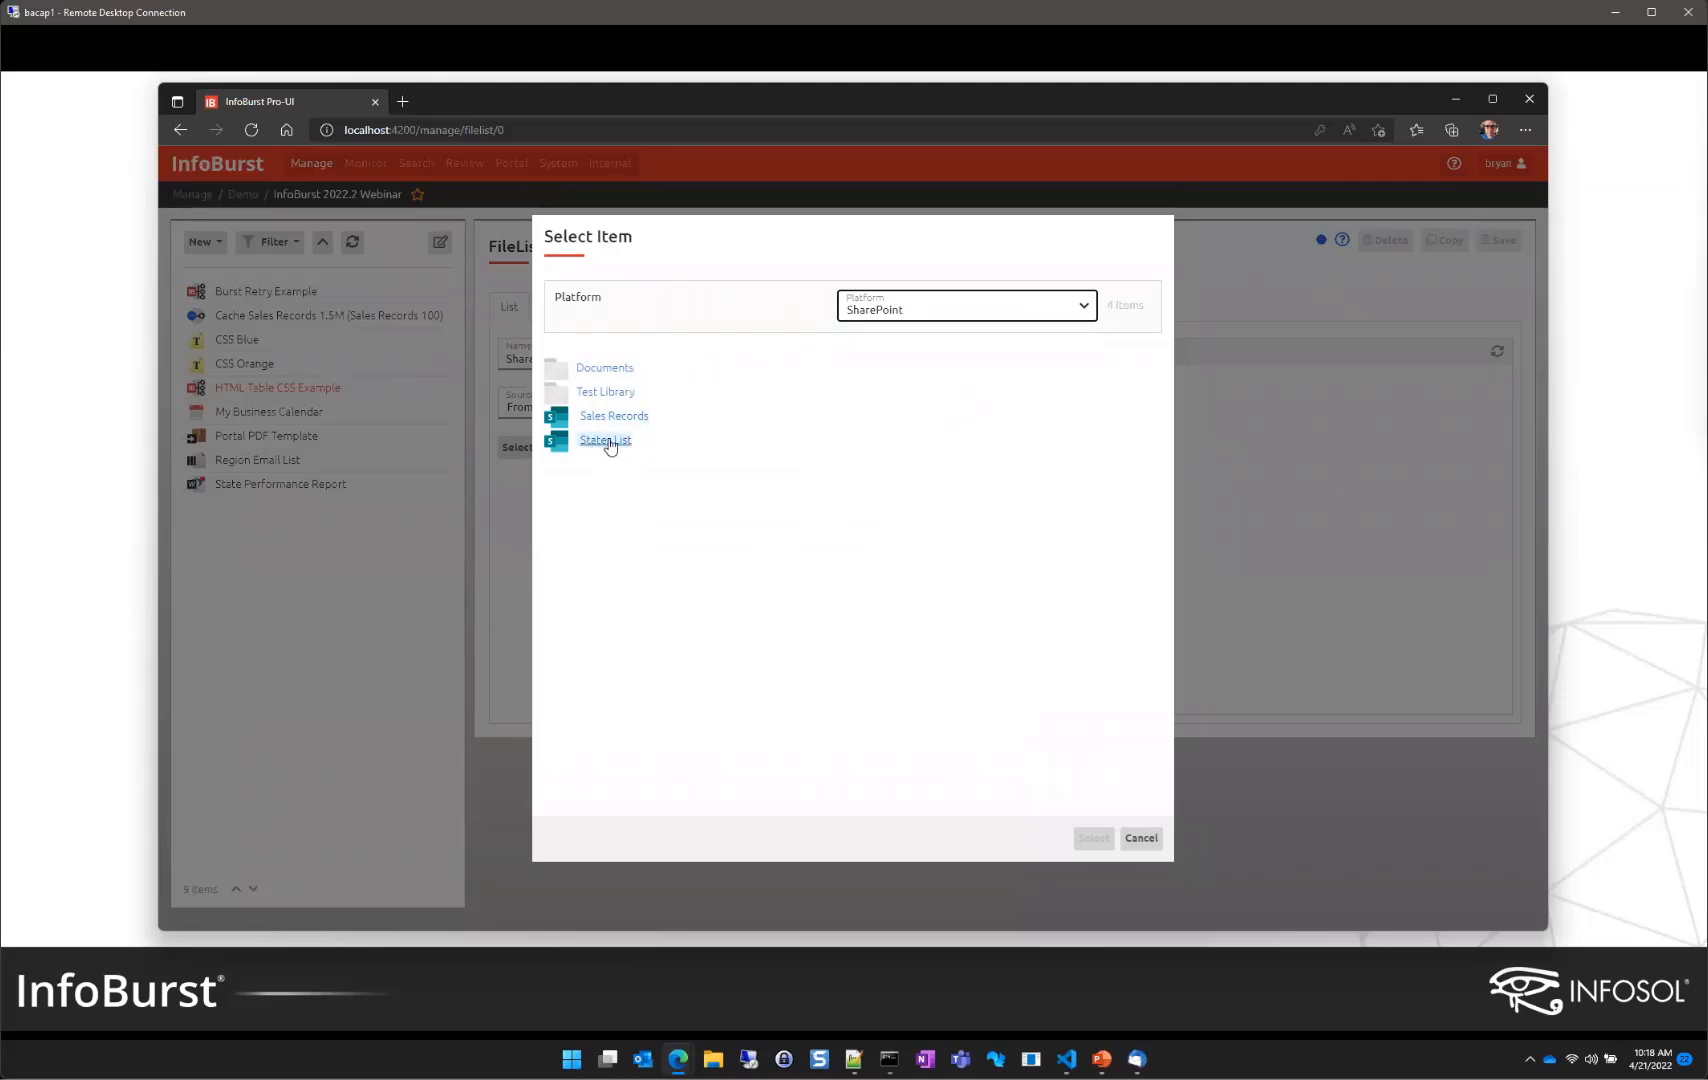
click(610, 446)
click(1093, 838)
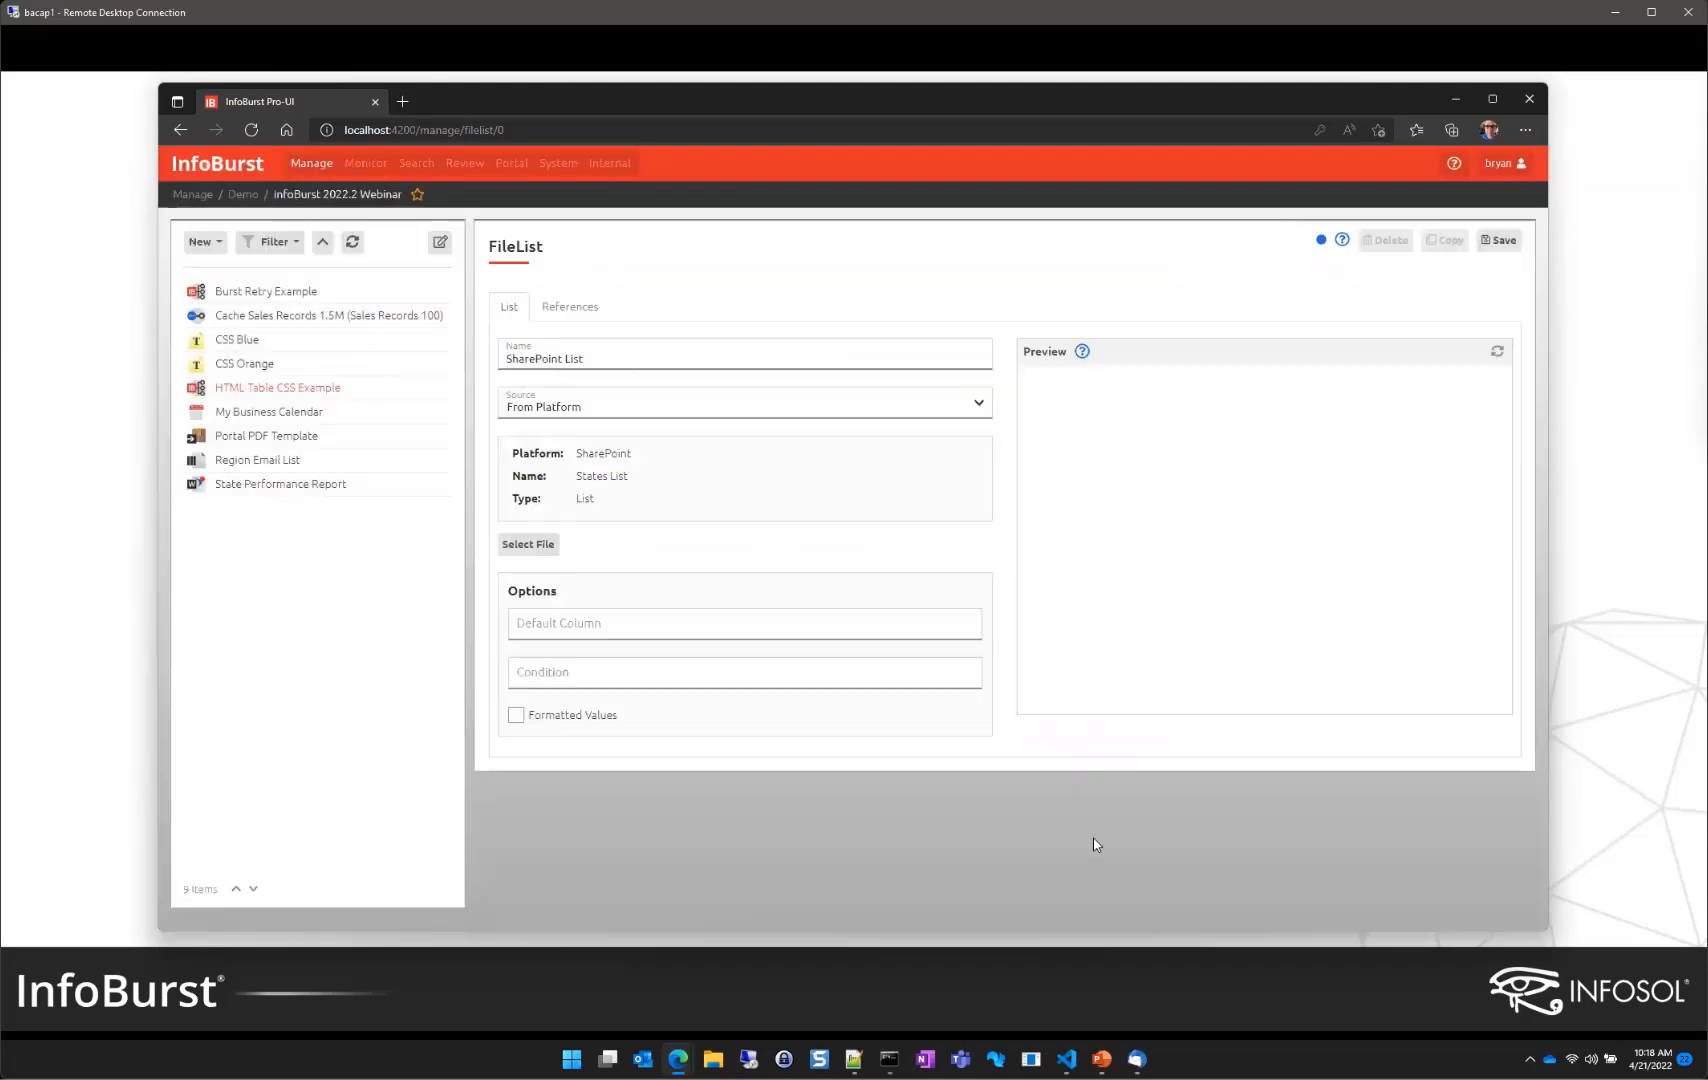
click(1495, 241)
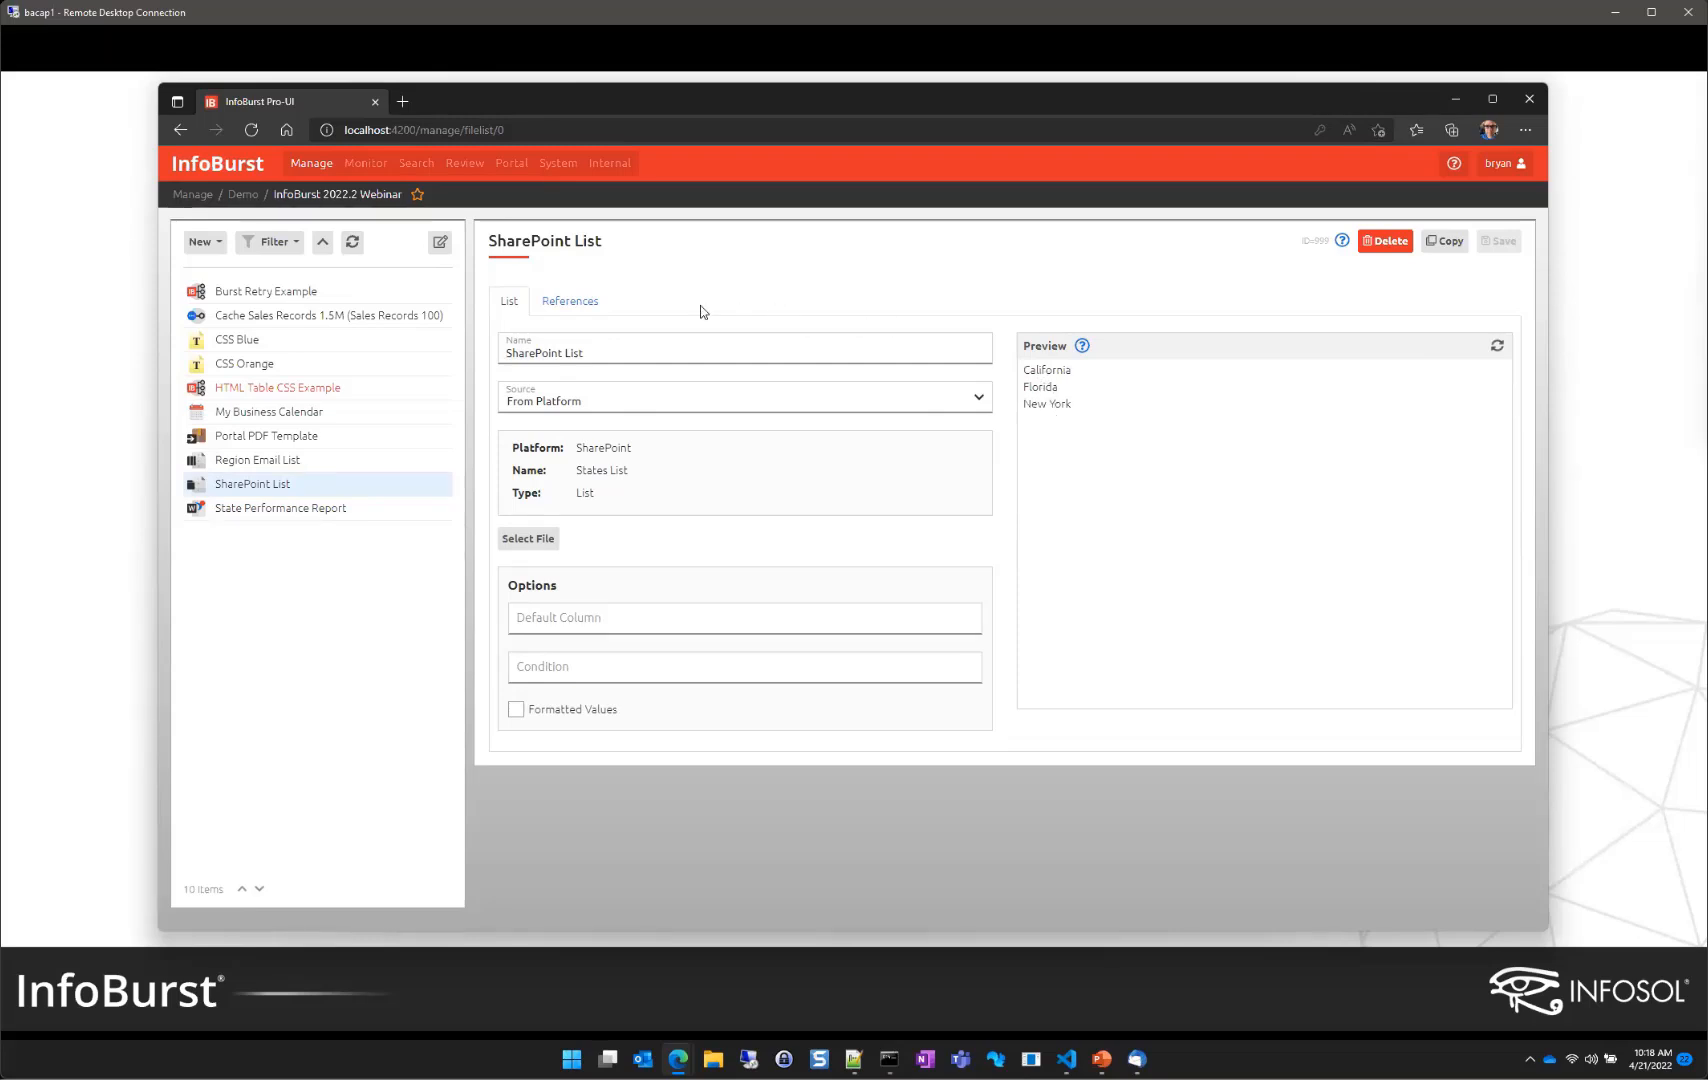
Step: Create a burst from the State Performance Report document, use SharePoint List as its State parameter's data source, and save it
click(304, 514)
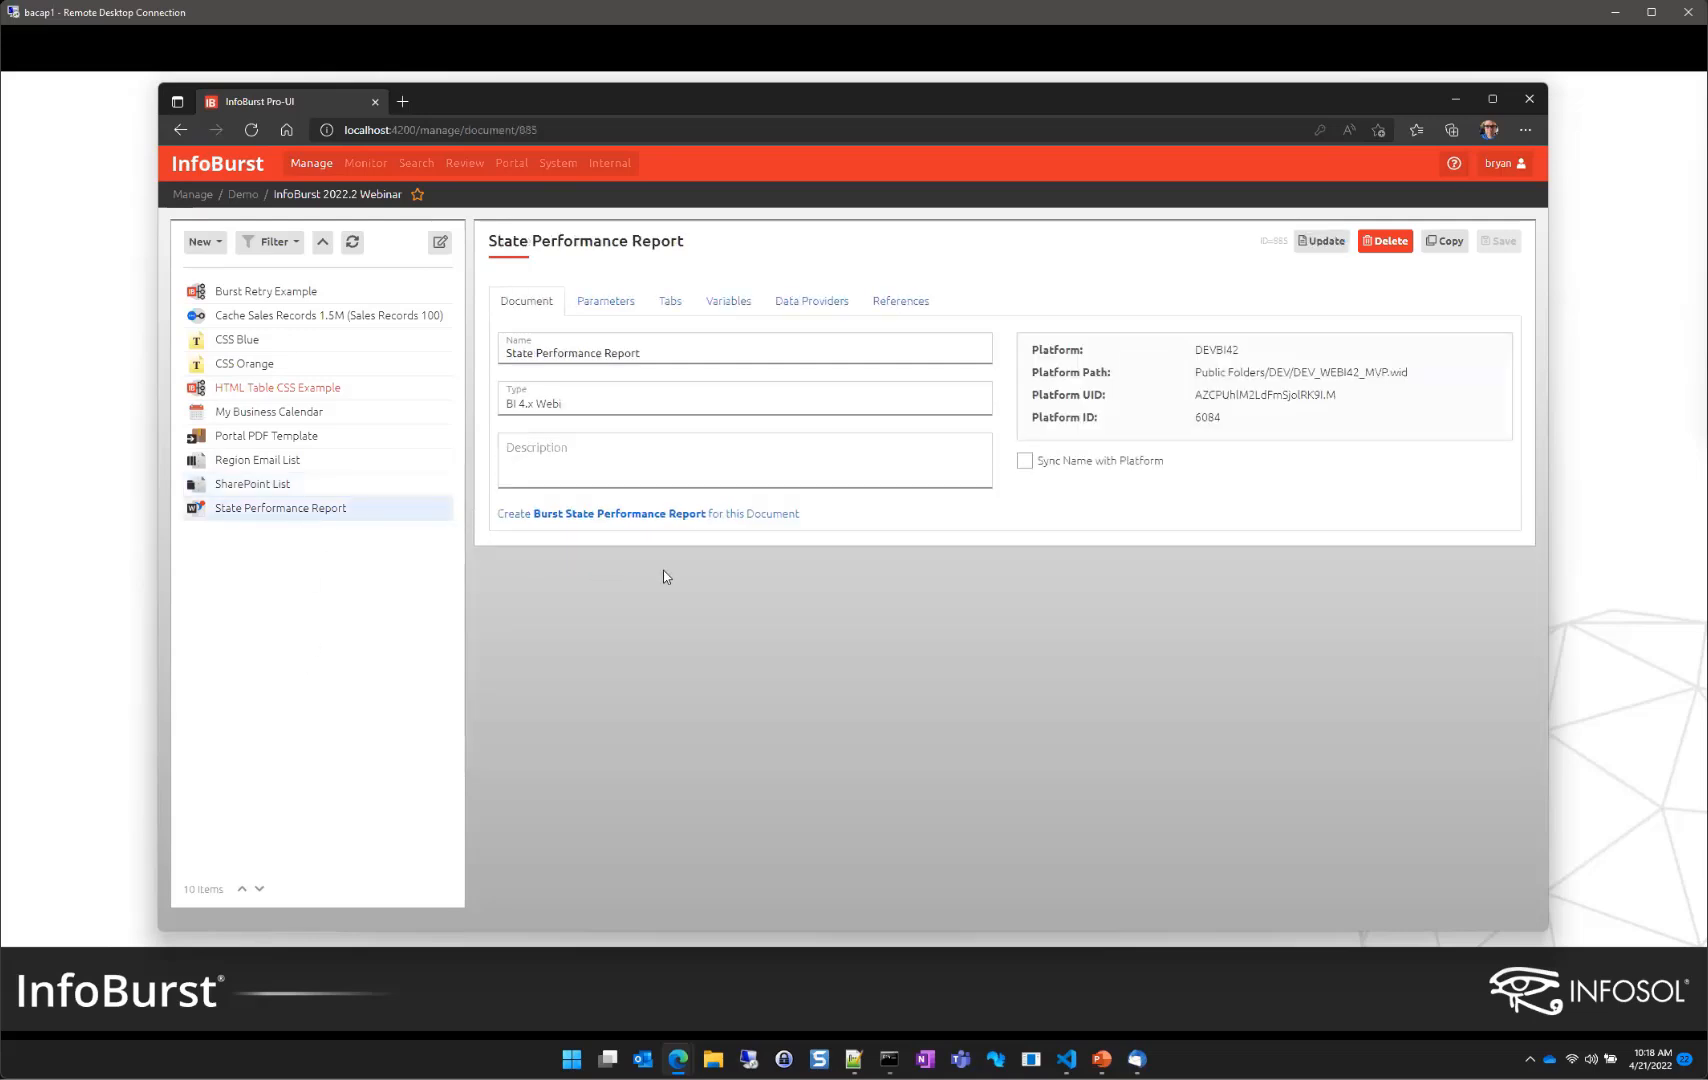
click(684, 514)
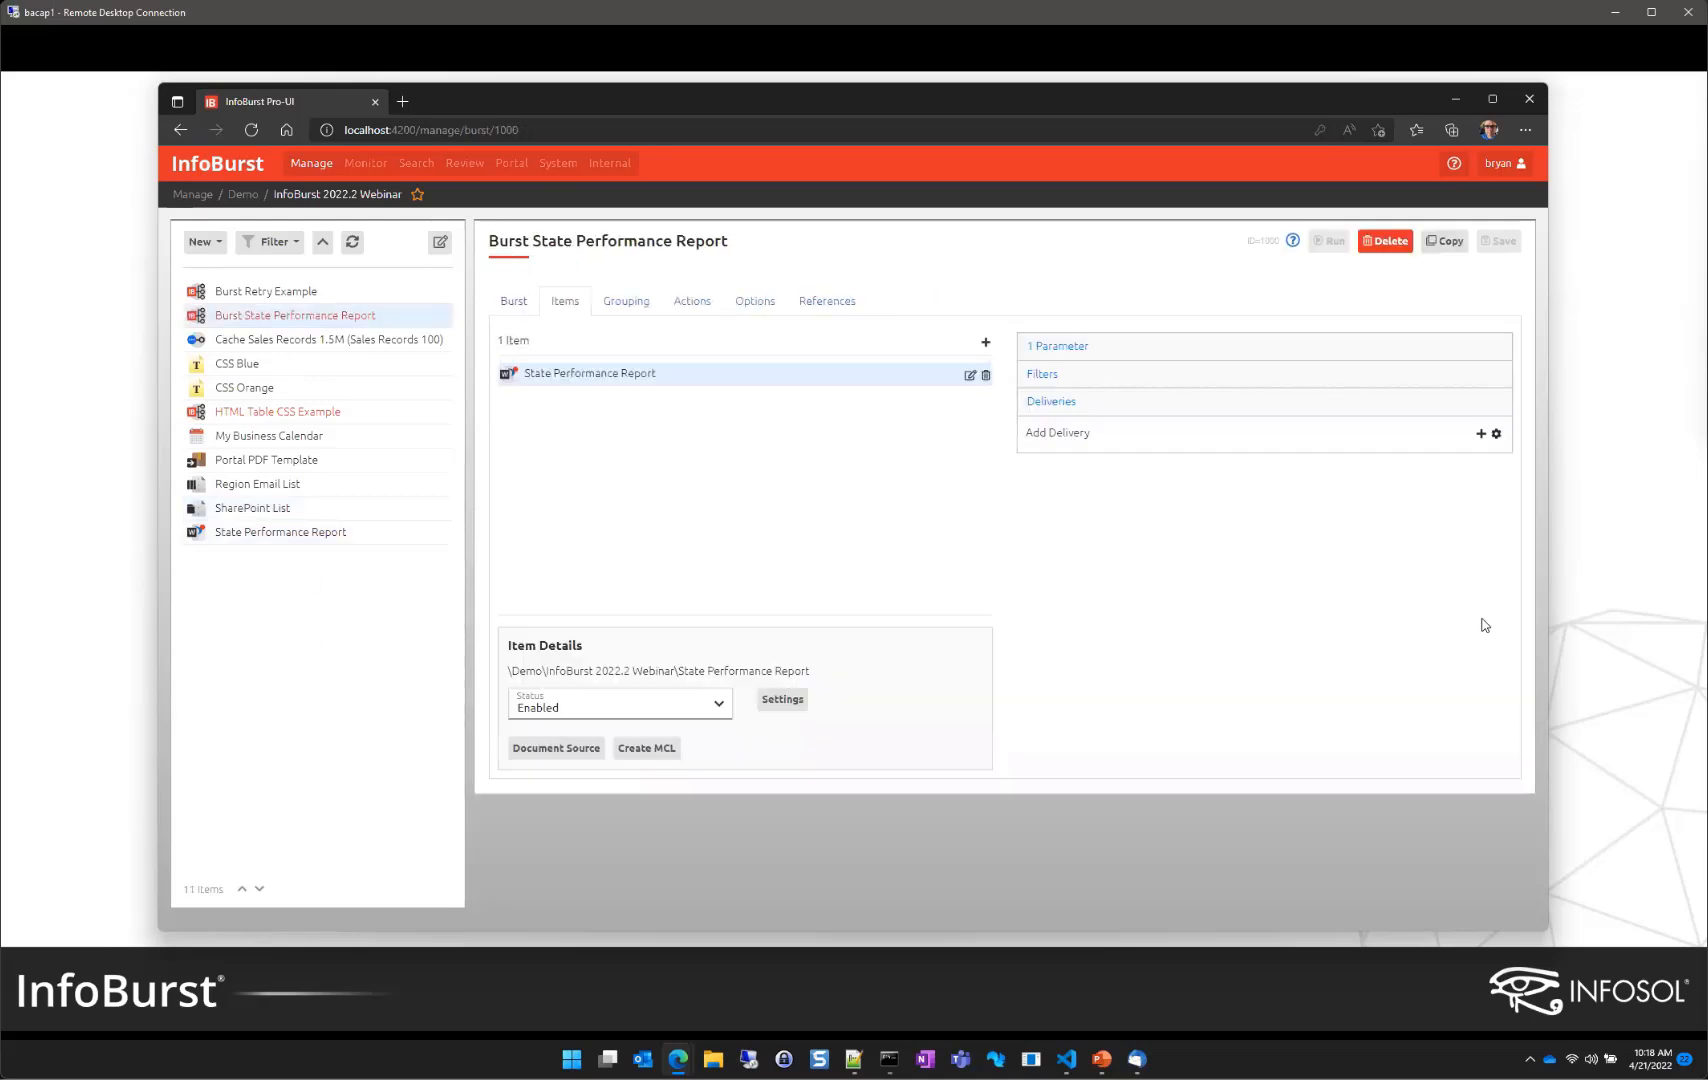
click(1066, 347)
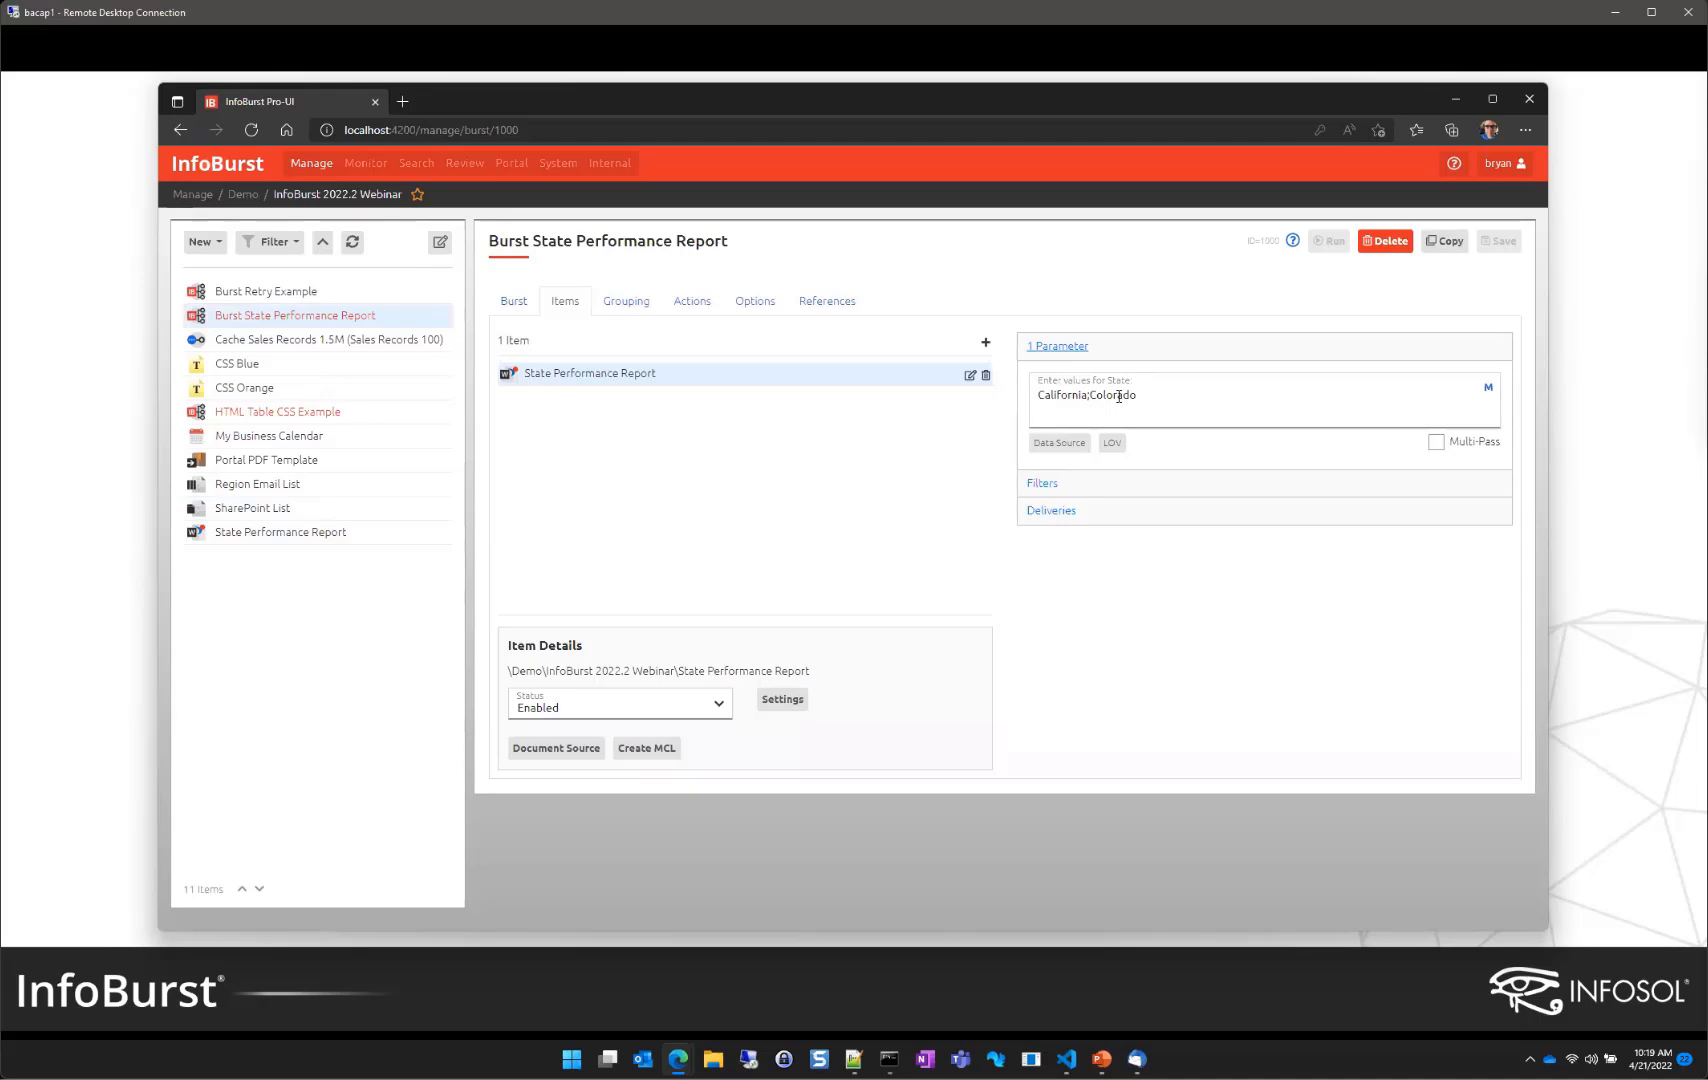
click(1066, 445)
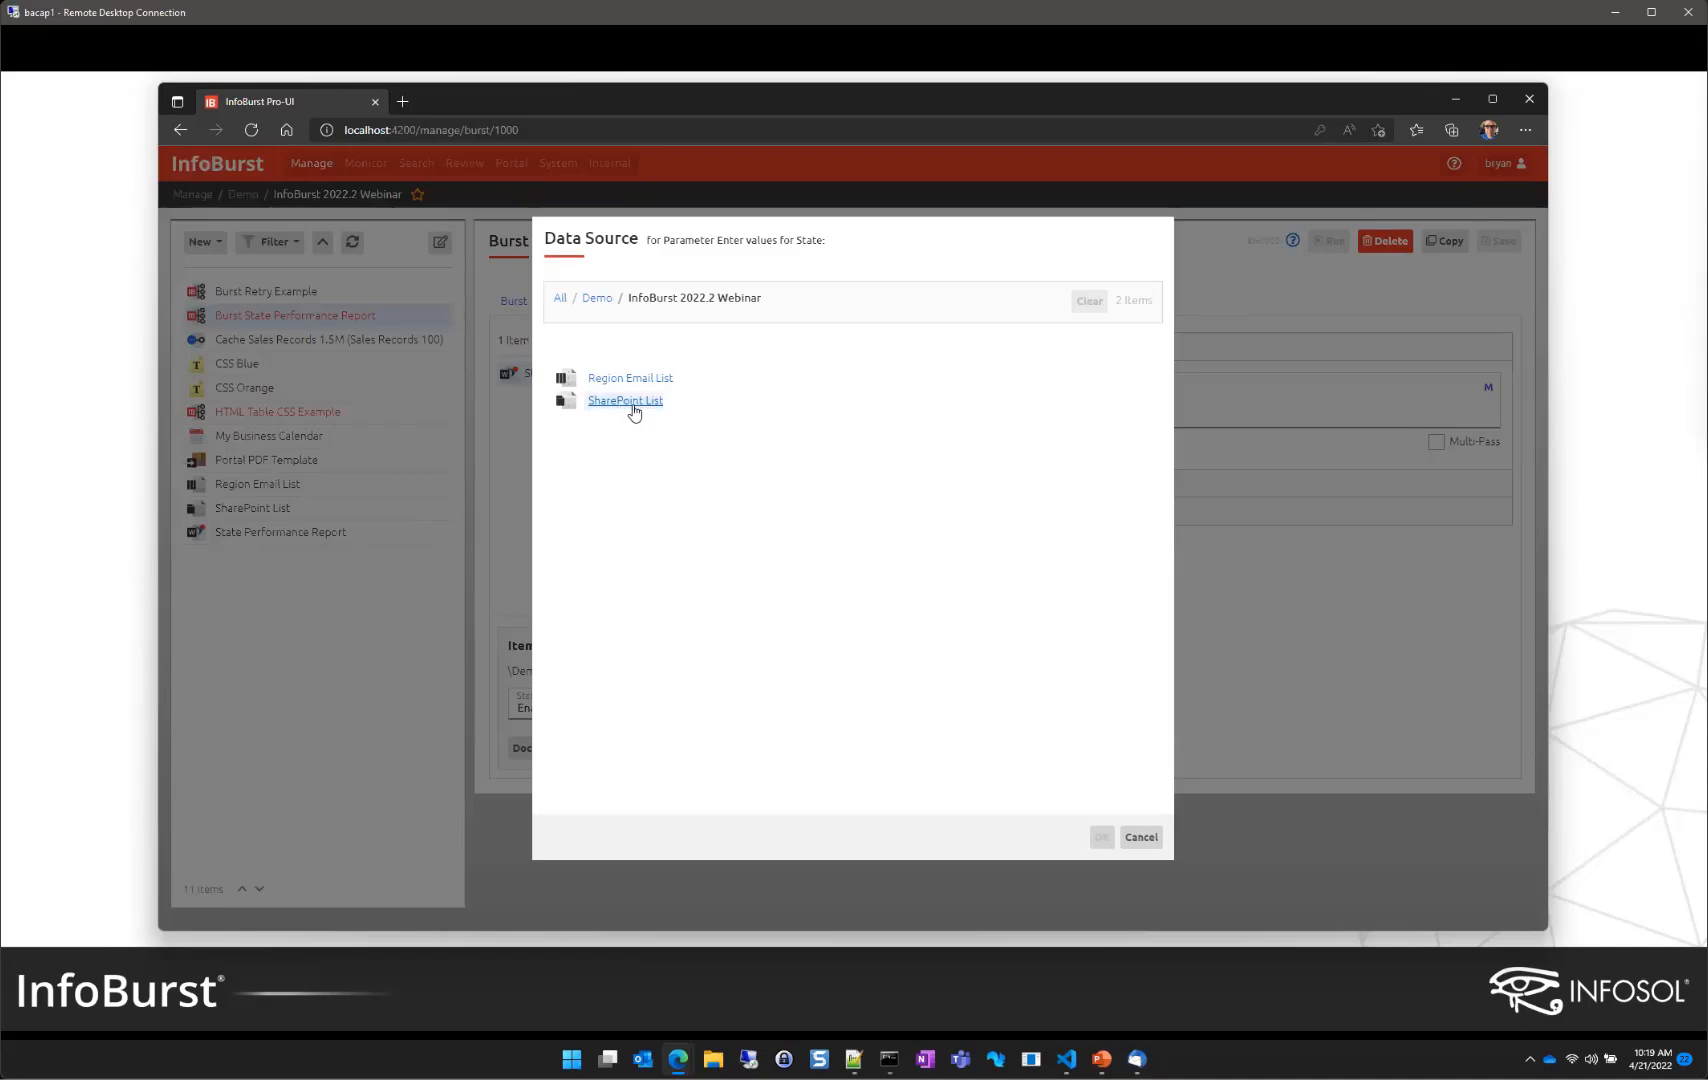
click(636, 404)
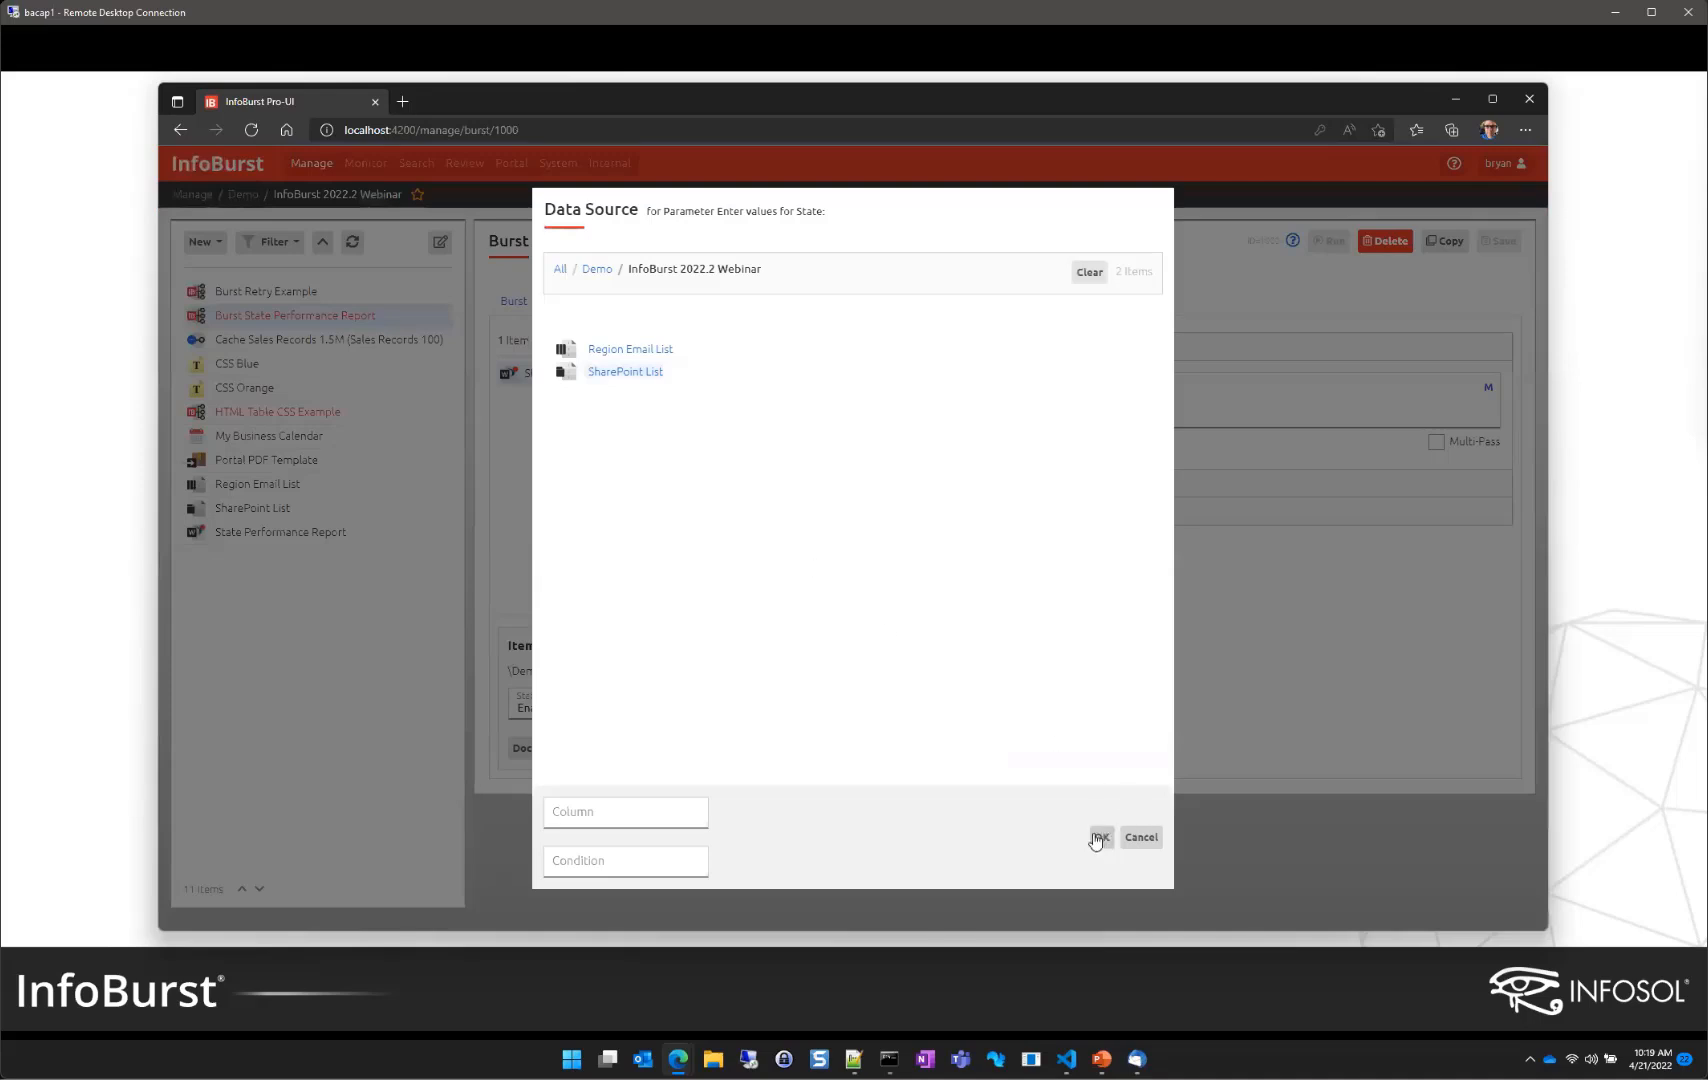
click(1098, 837)
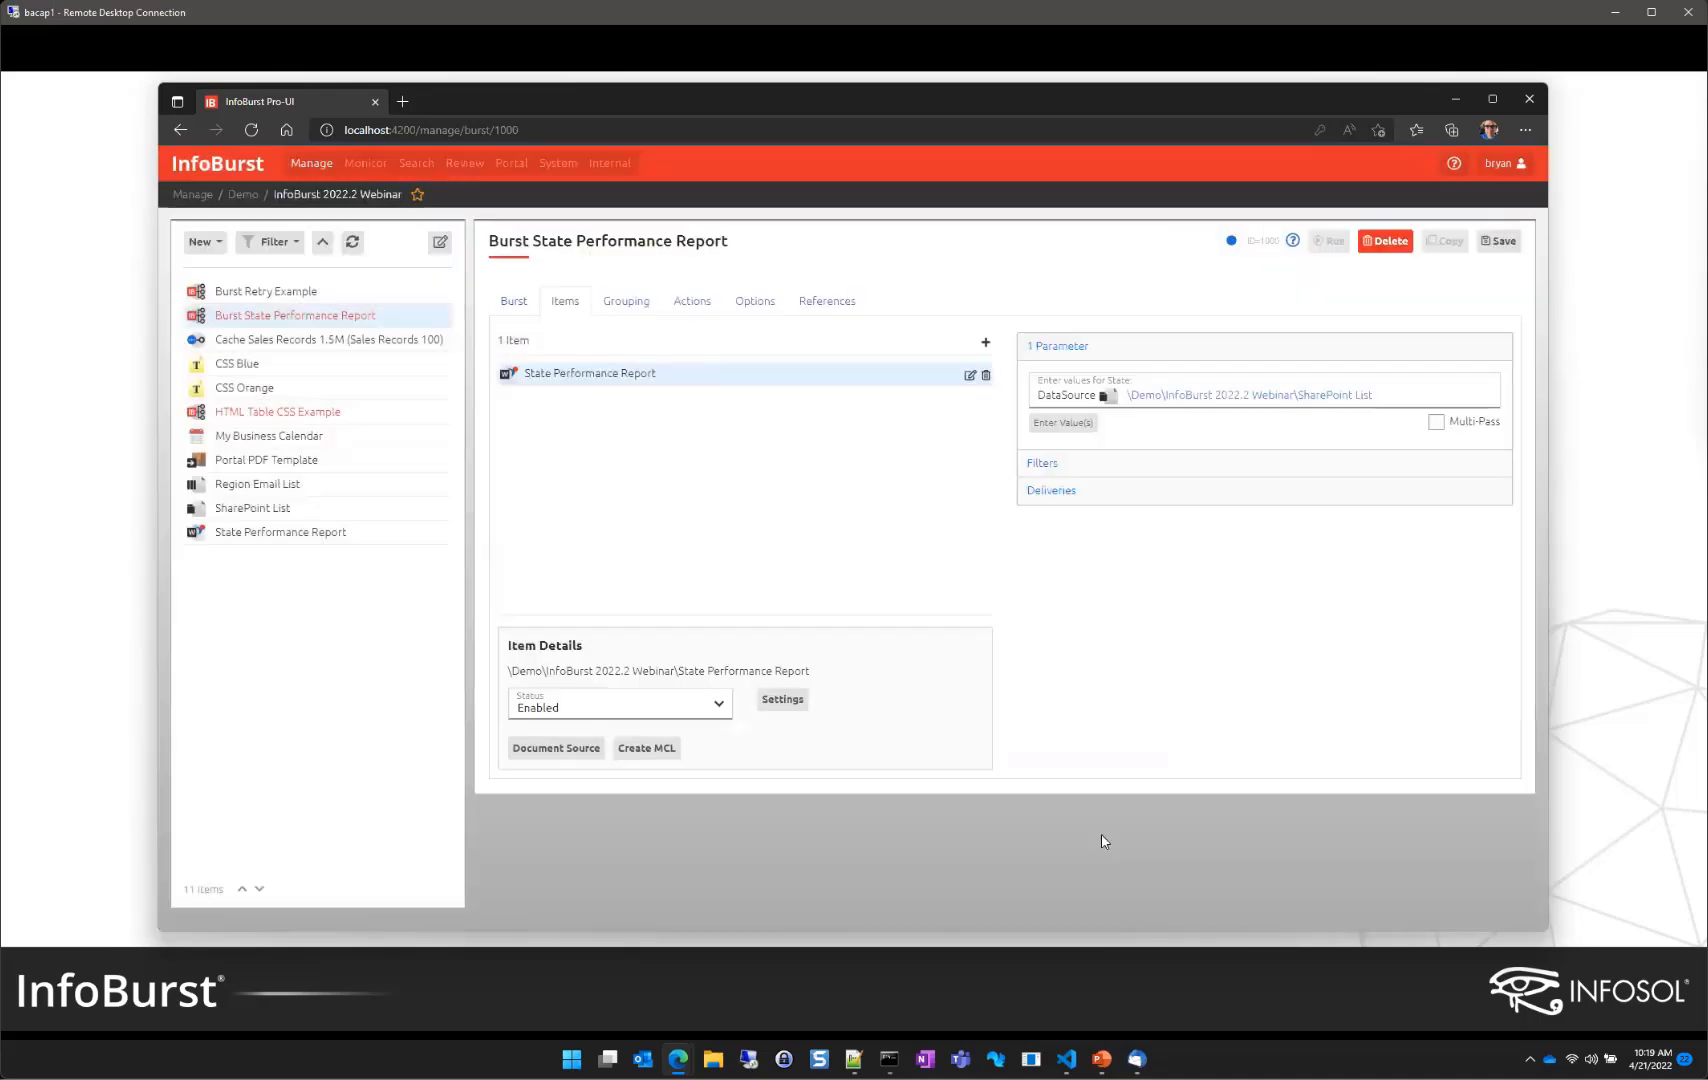
click(1488, 248)
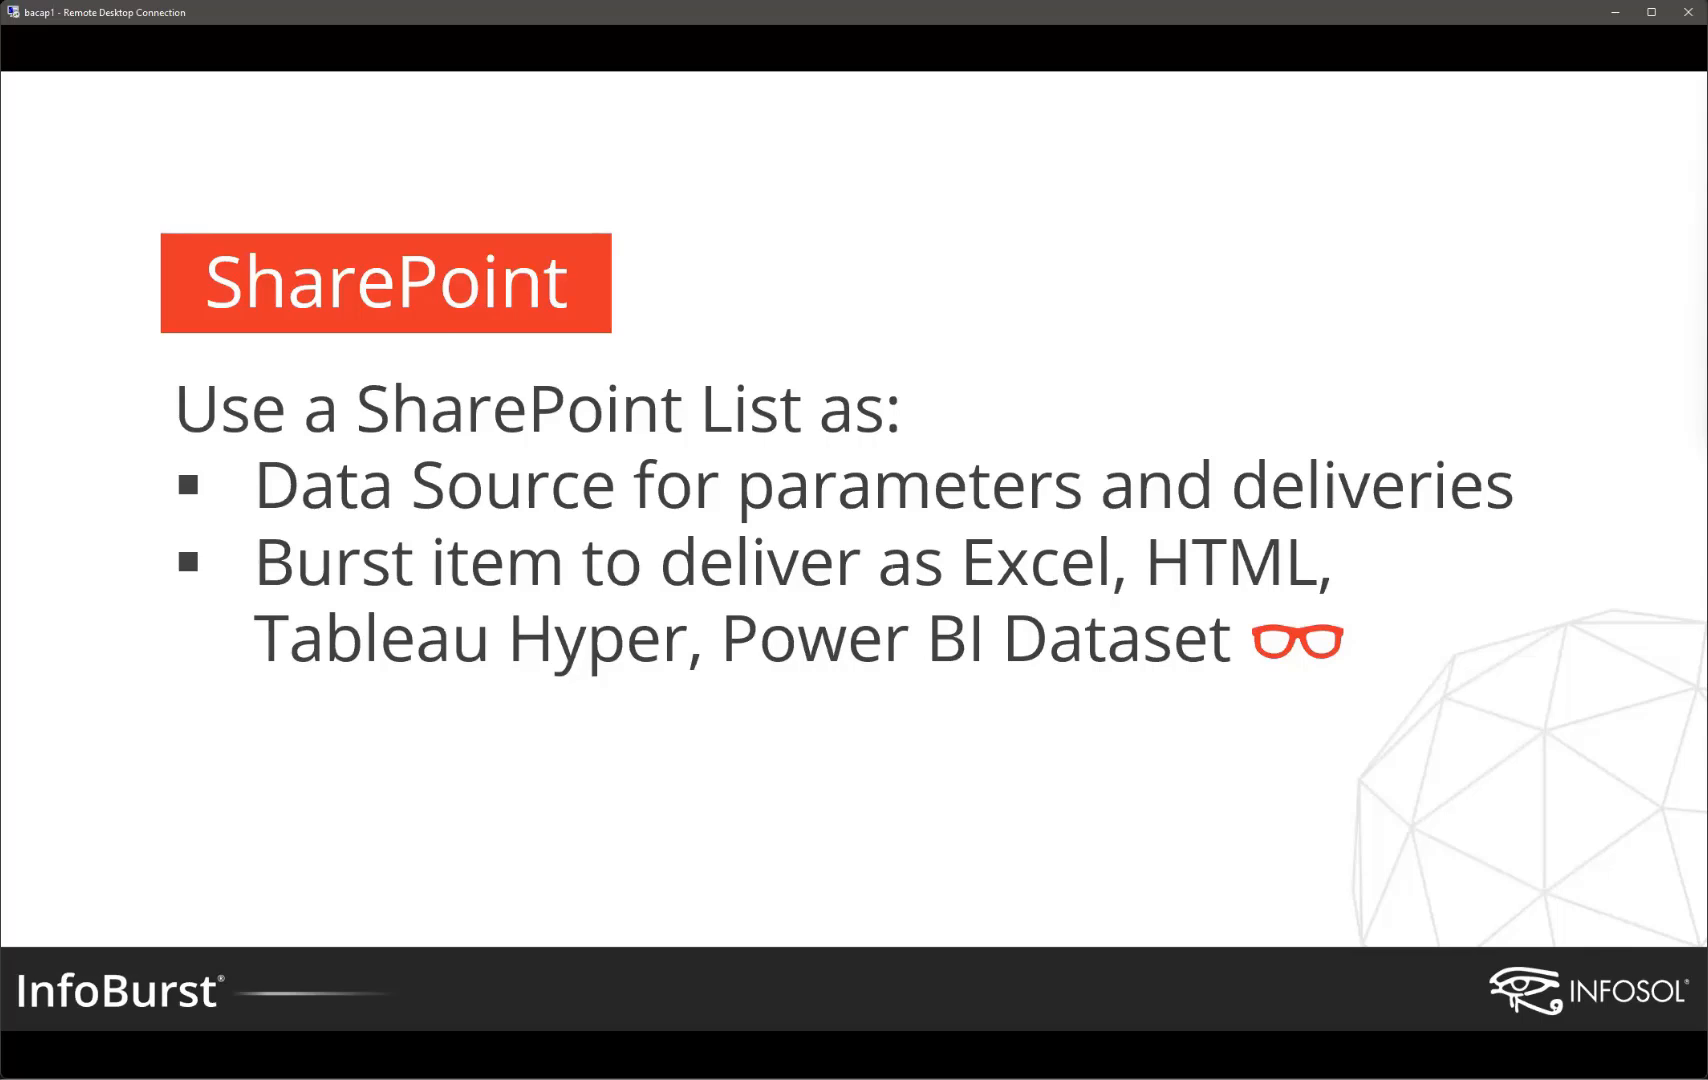
Step: Switch to InfoBurst, start a new document and browse the SharePoint platform for its source items
key(alt+Tab)
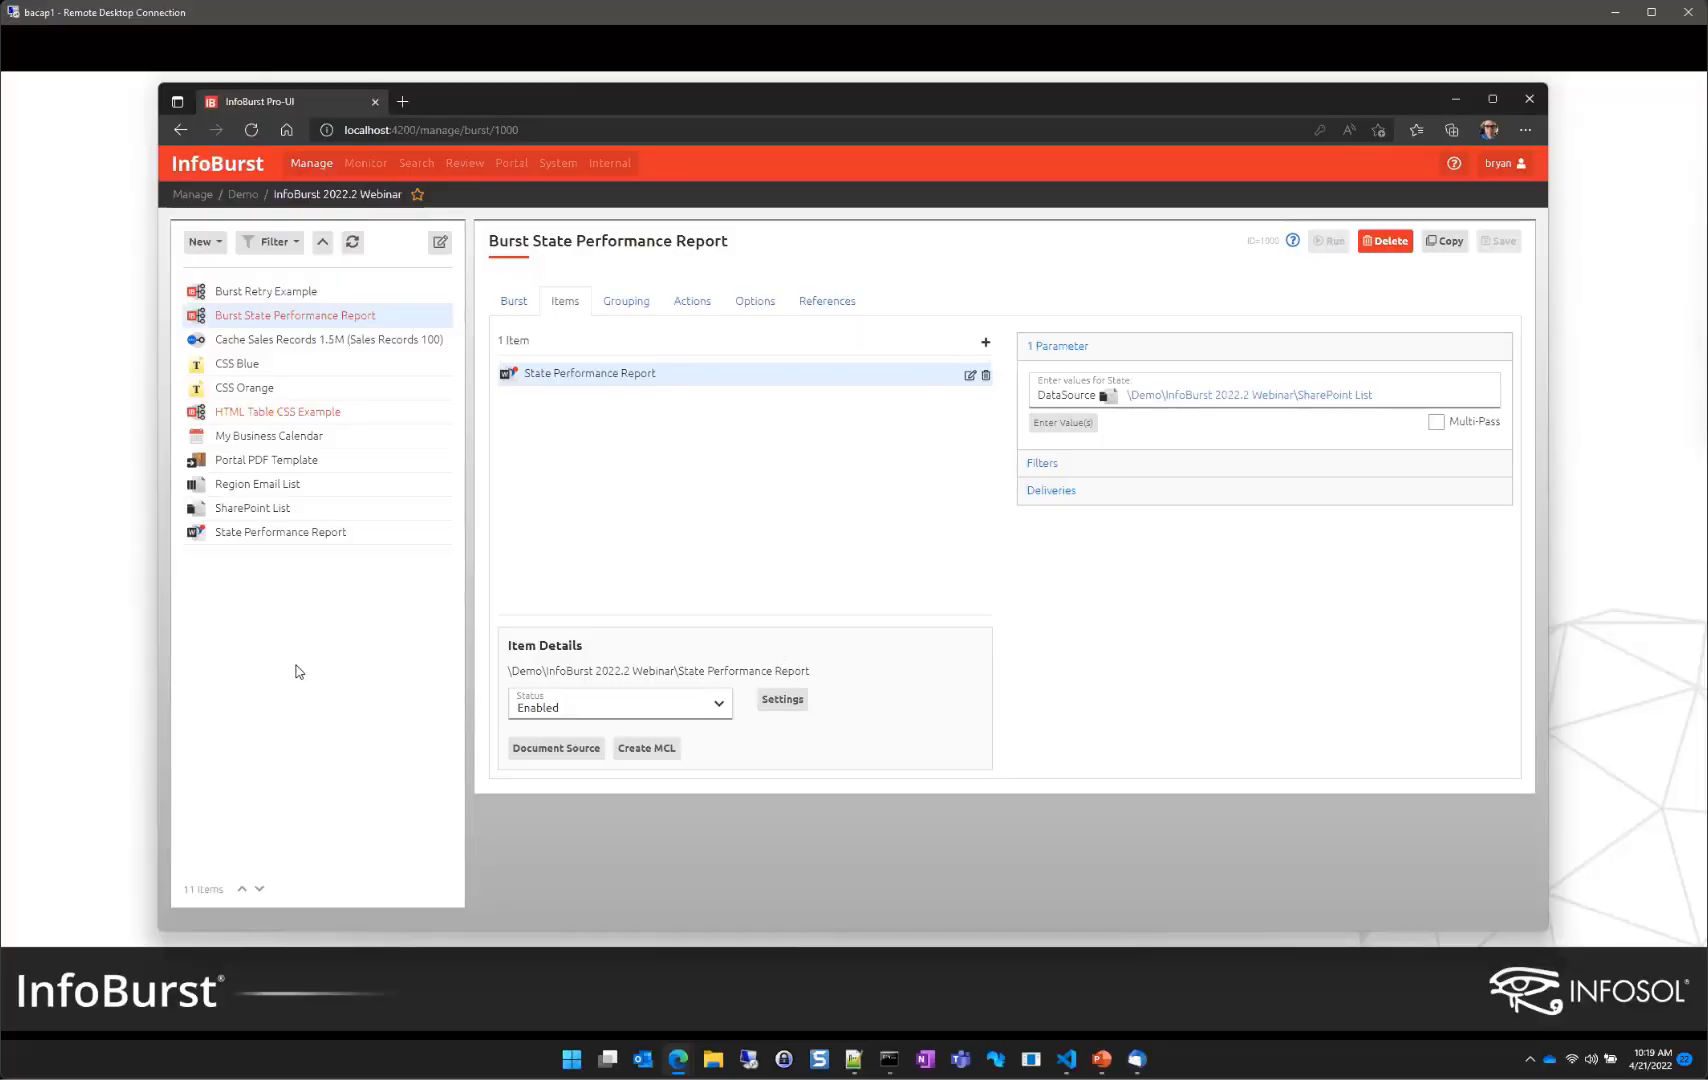
click(216, 243)
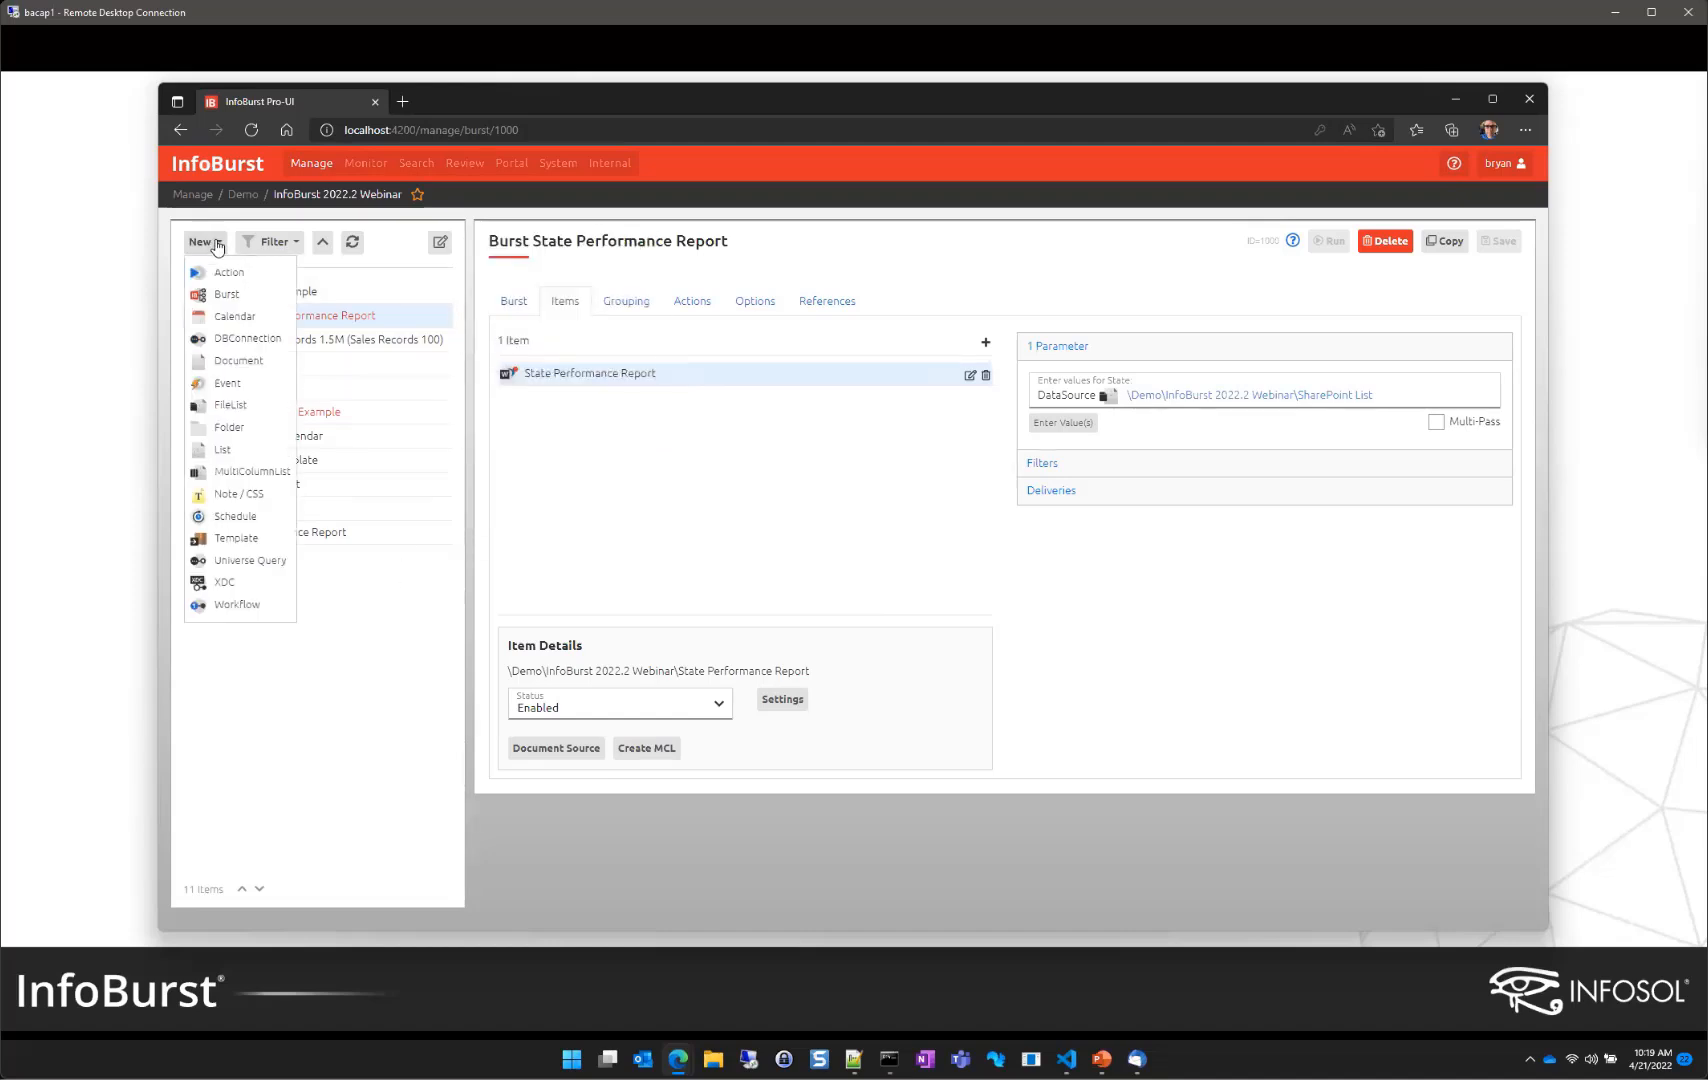
click(230, 366)
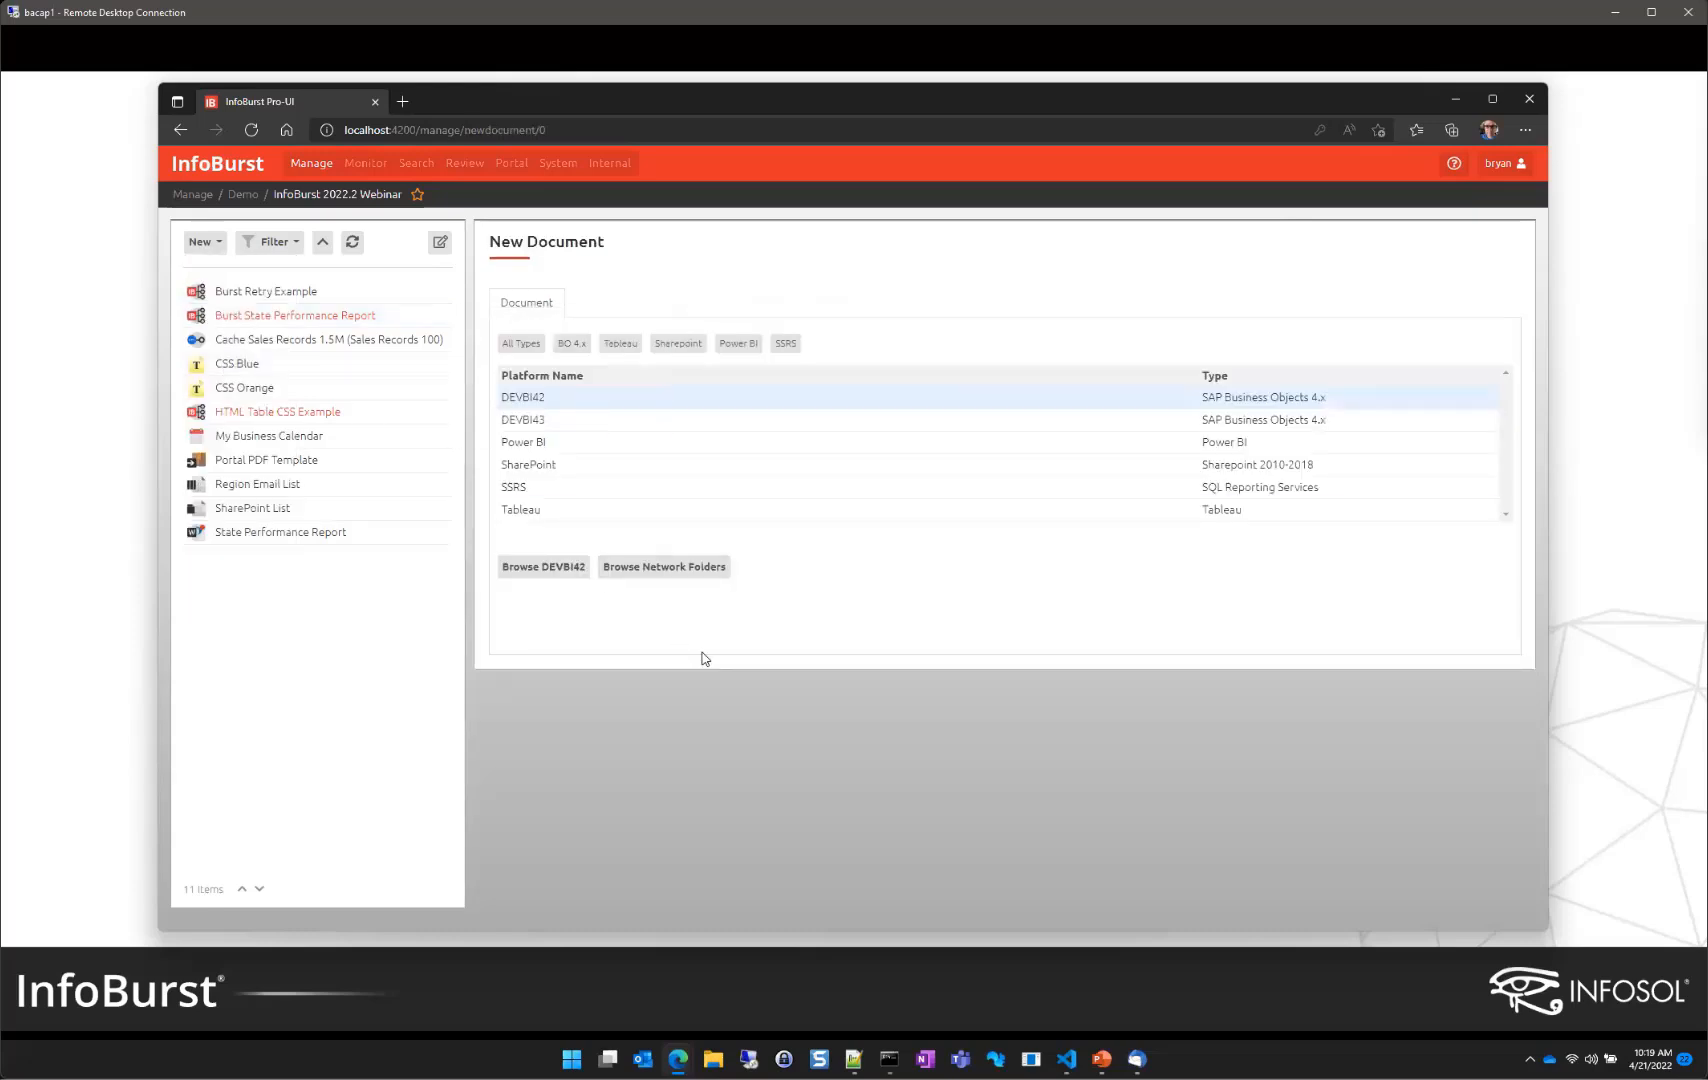
click(545, 469)
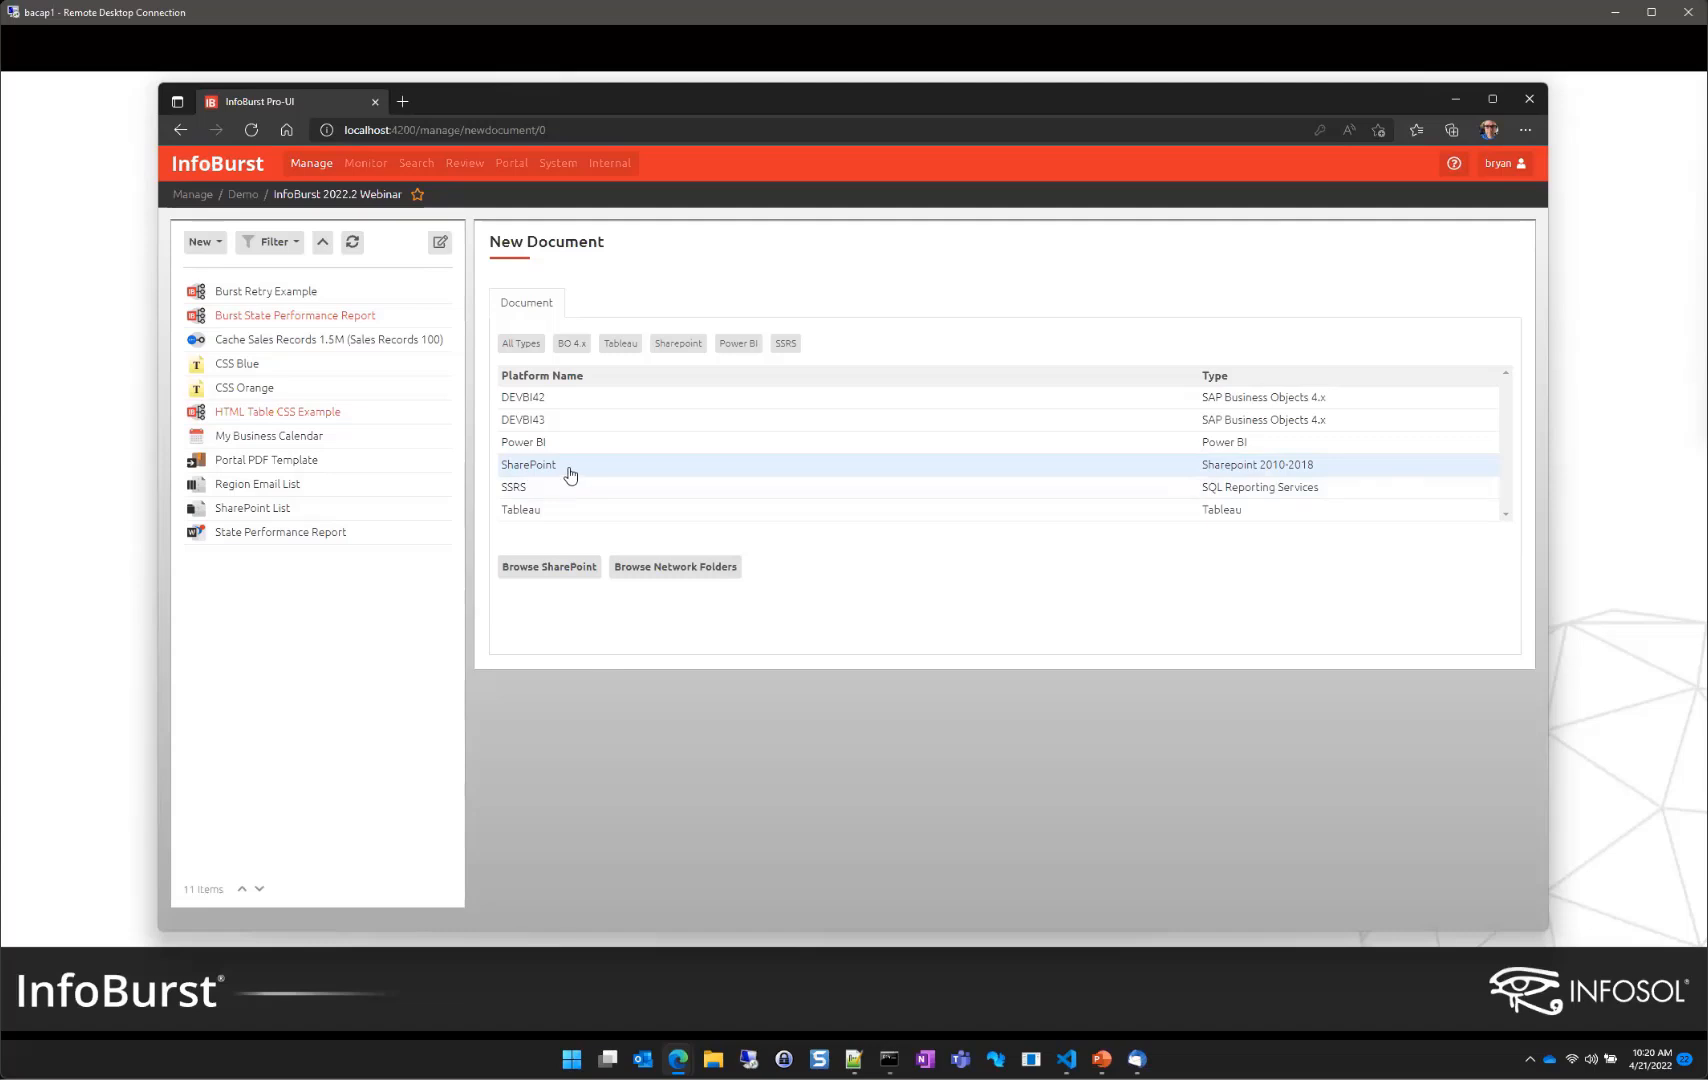
click(544, 572)
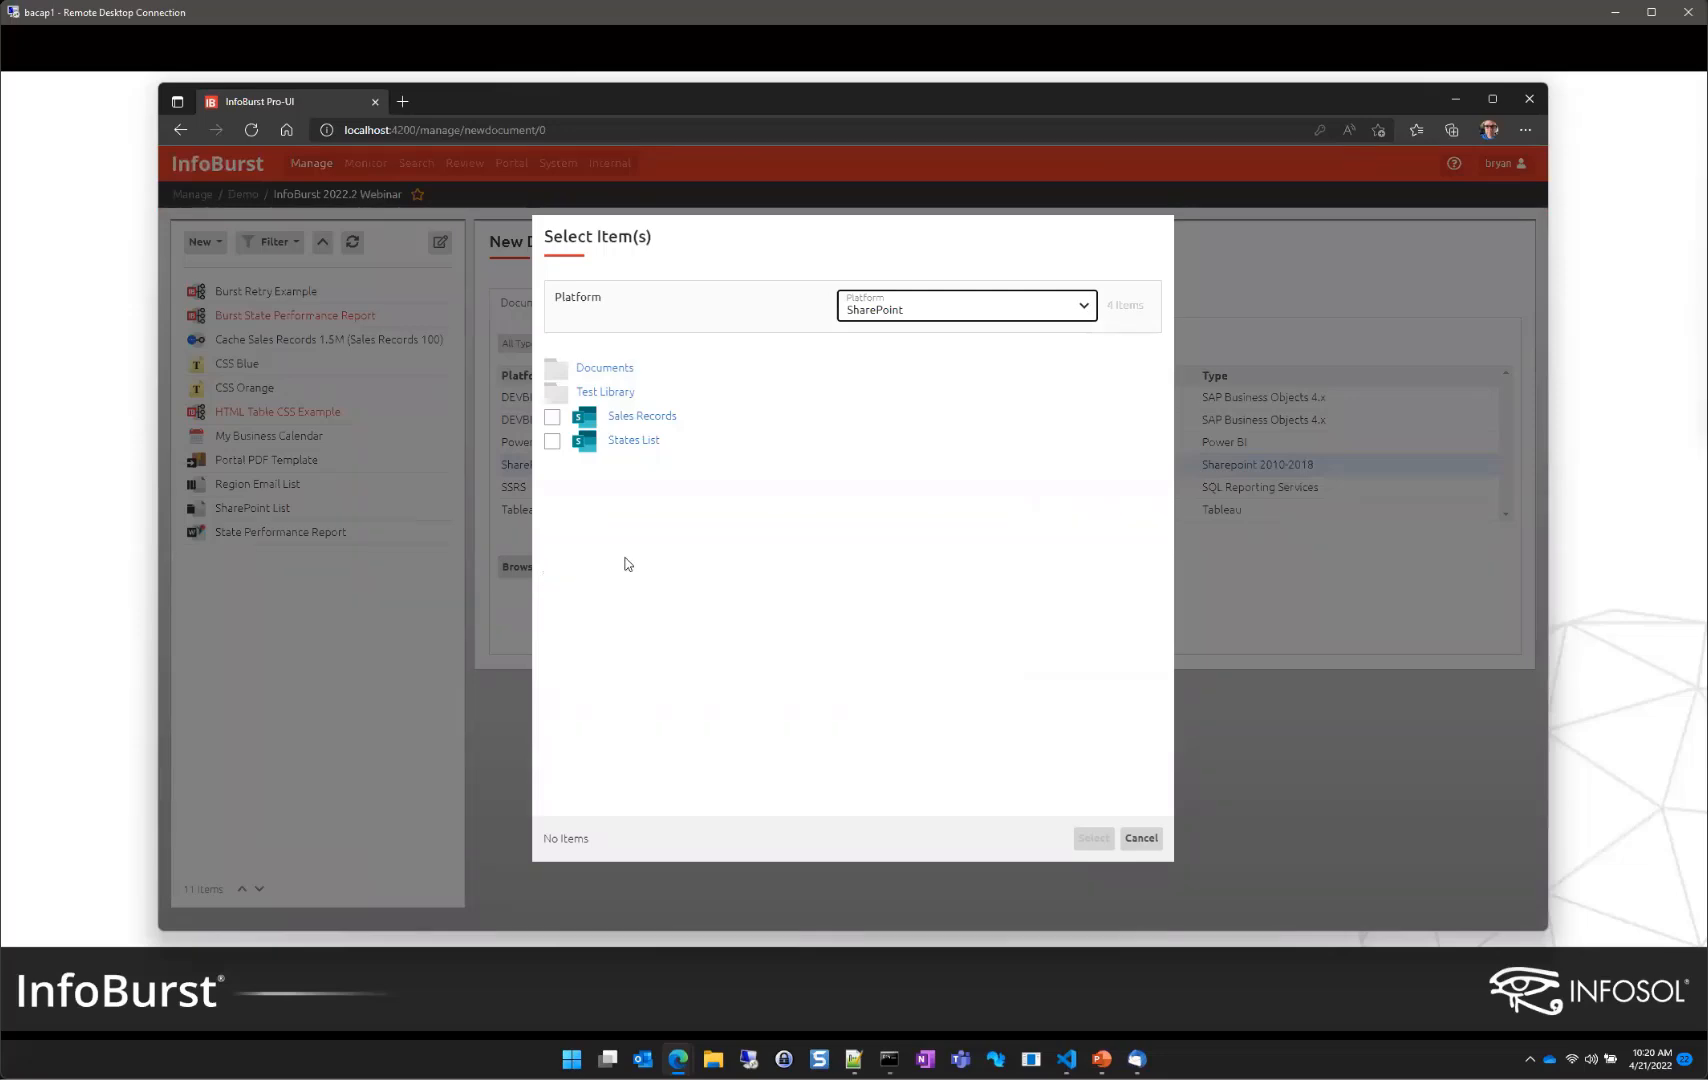
Step: Switch to the SharePoint site and look through the Sales Records list
key(alt+Tab)
key(alt+Tab)
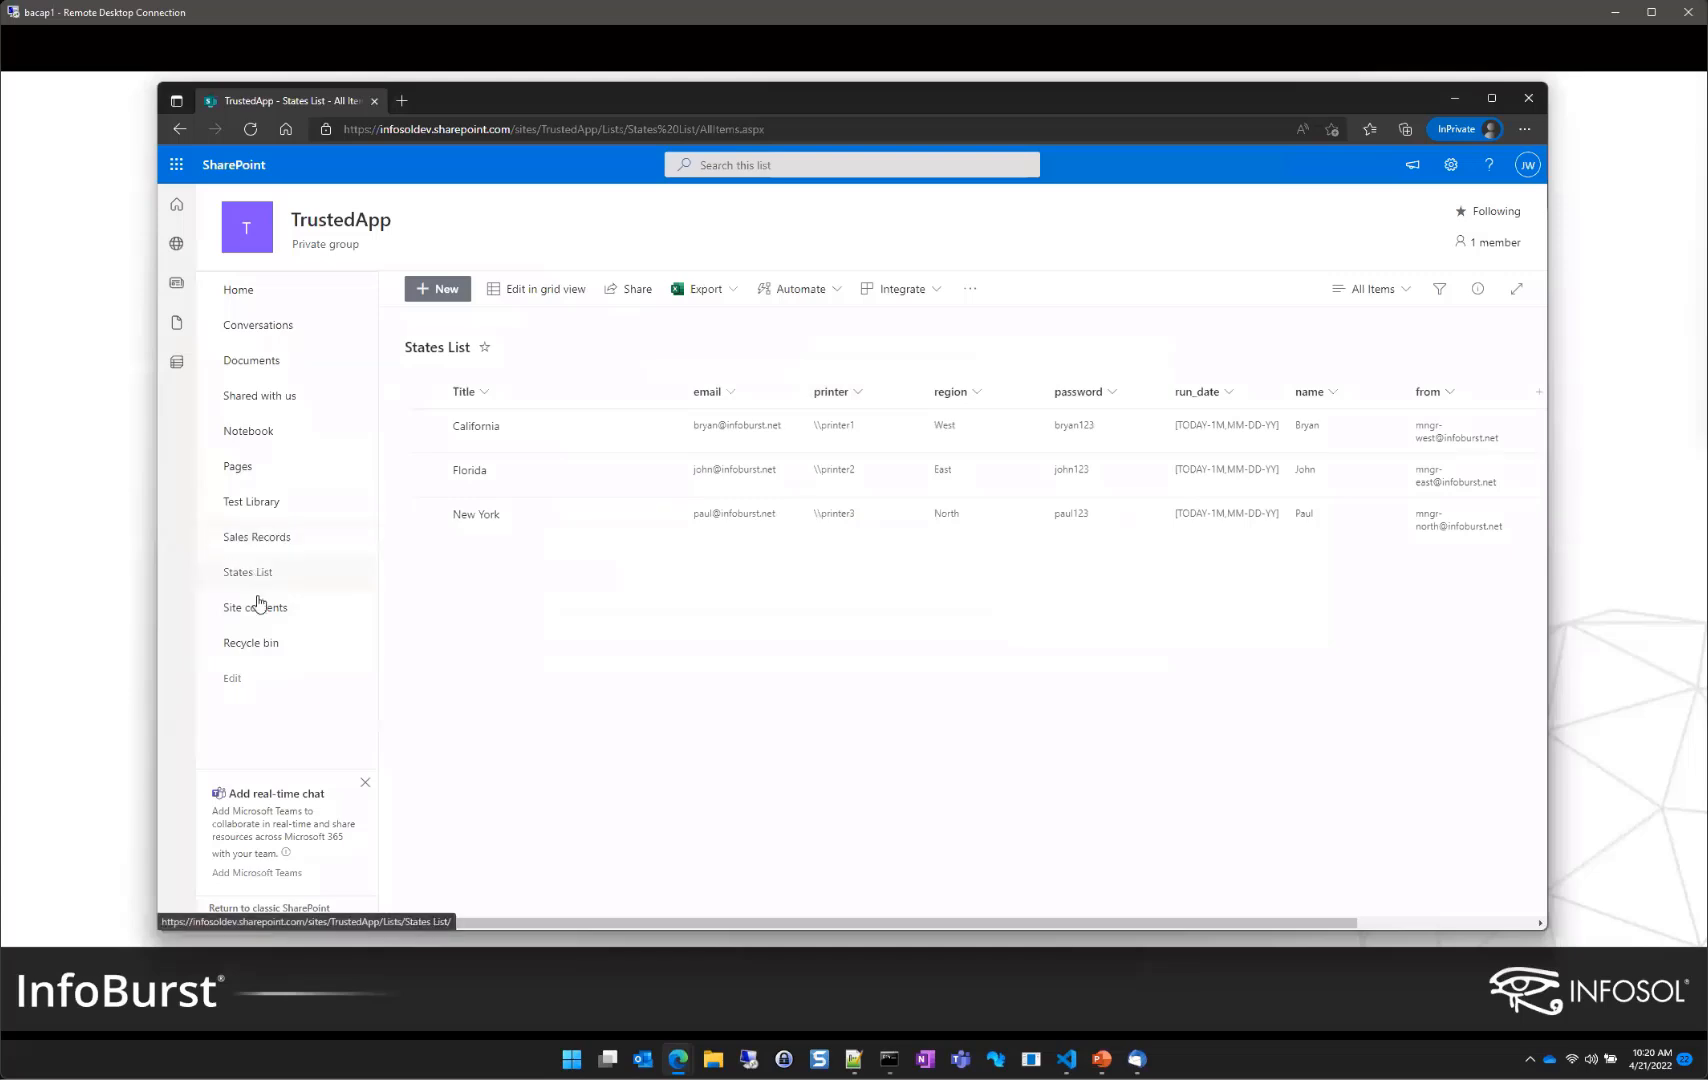
click(263, 540)
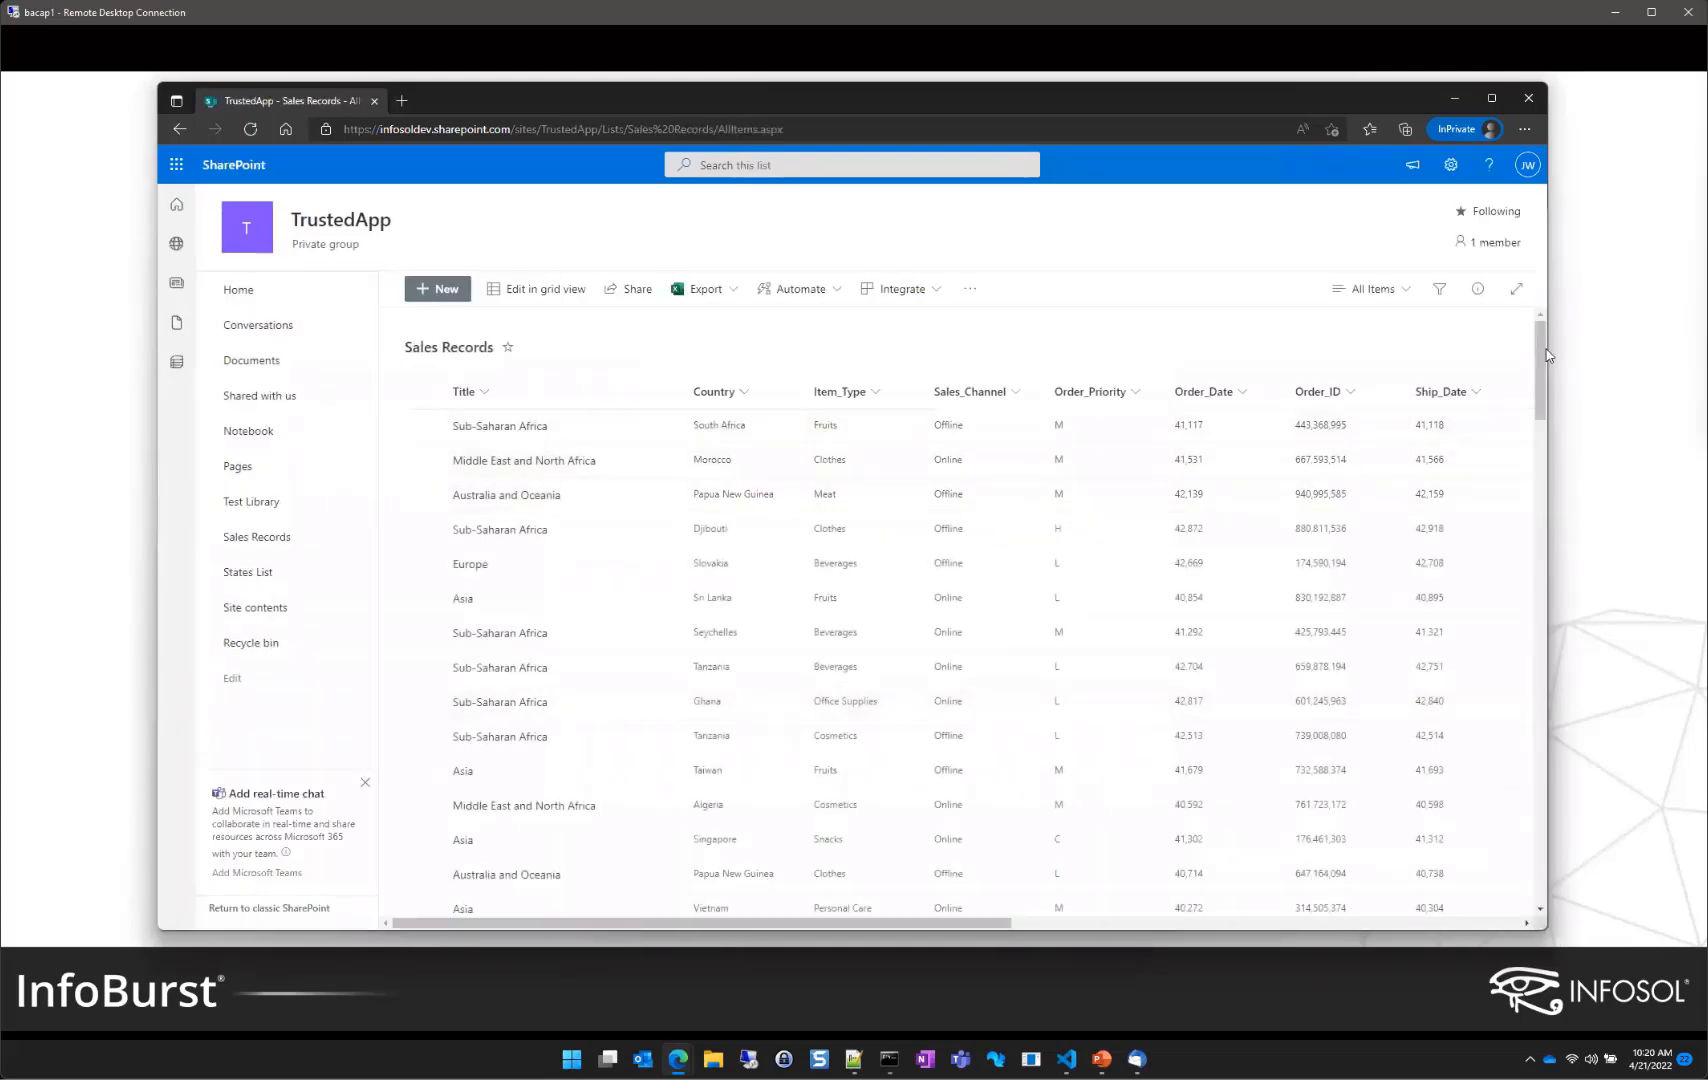
scroll(1540, 450, down, 10)
drag(1555, 450, 1543, 345)
Step: Return to InfoBurst and add SharePoint's Sales Records list as a document
key(alt+Tab)
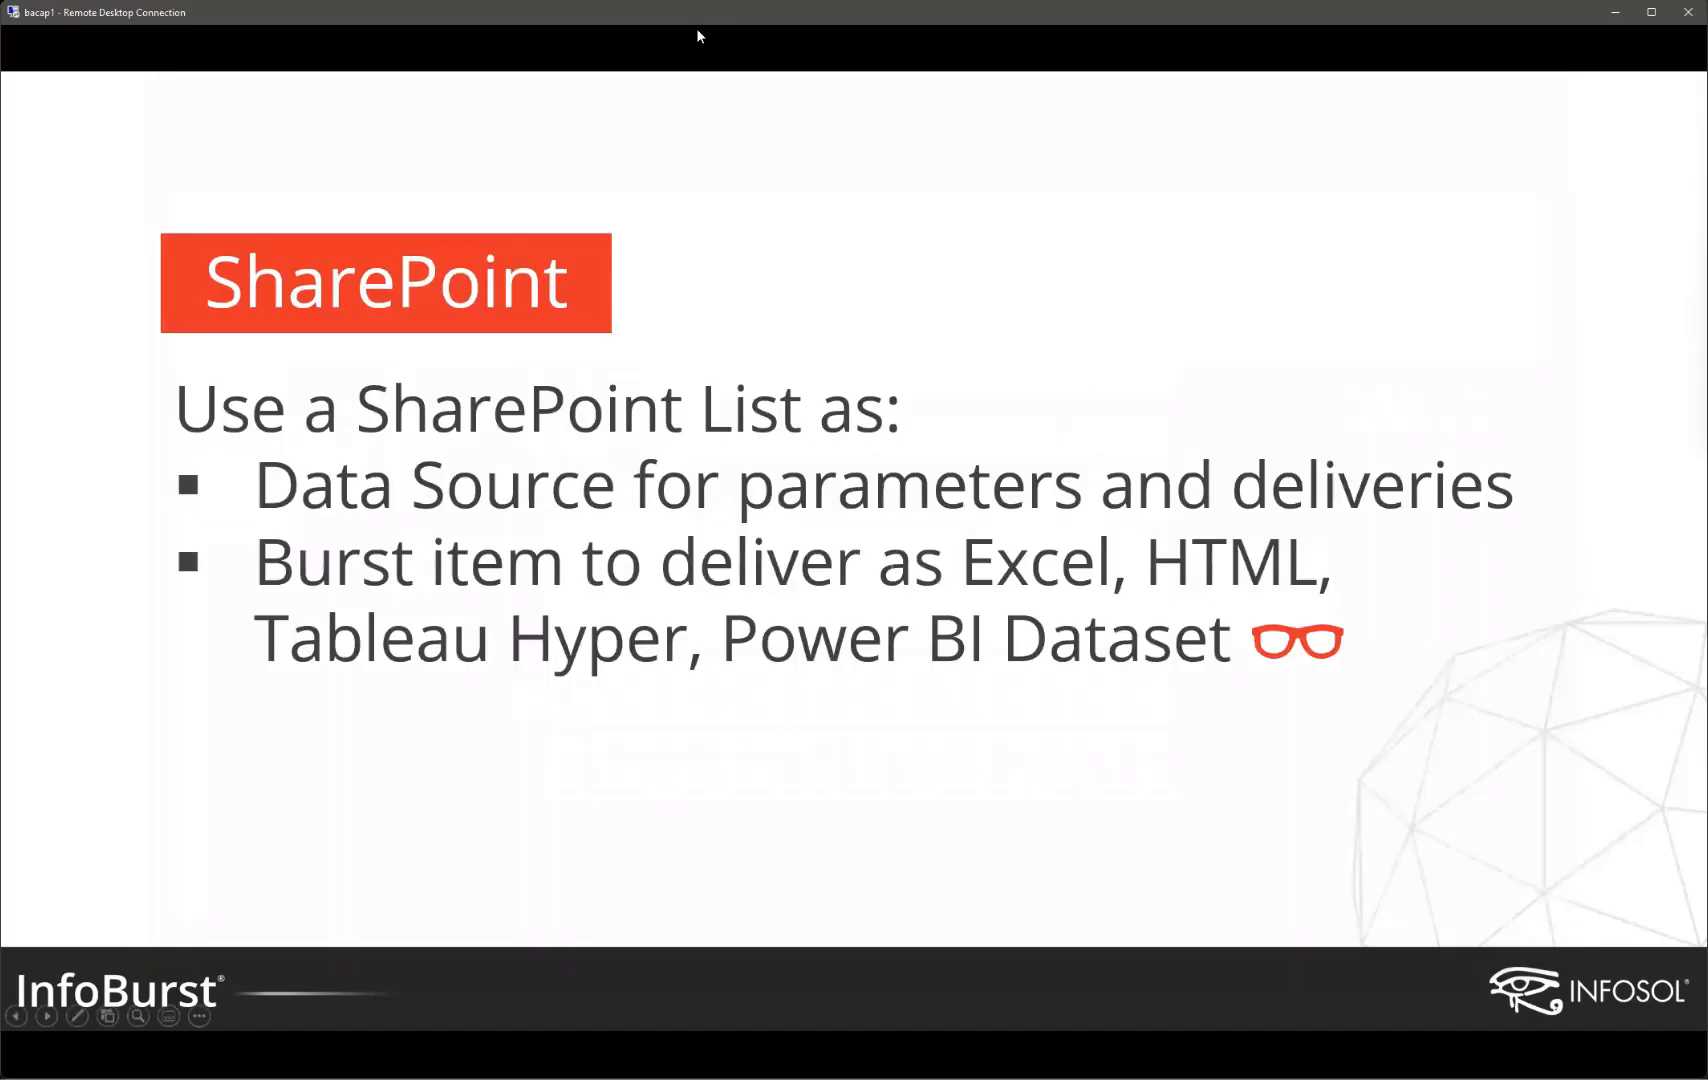
key(alt+Tab)
key(Tab)
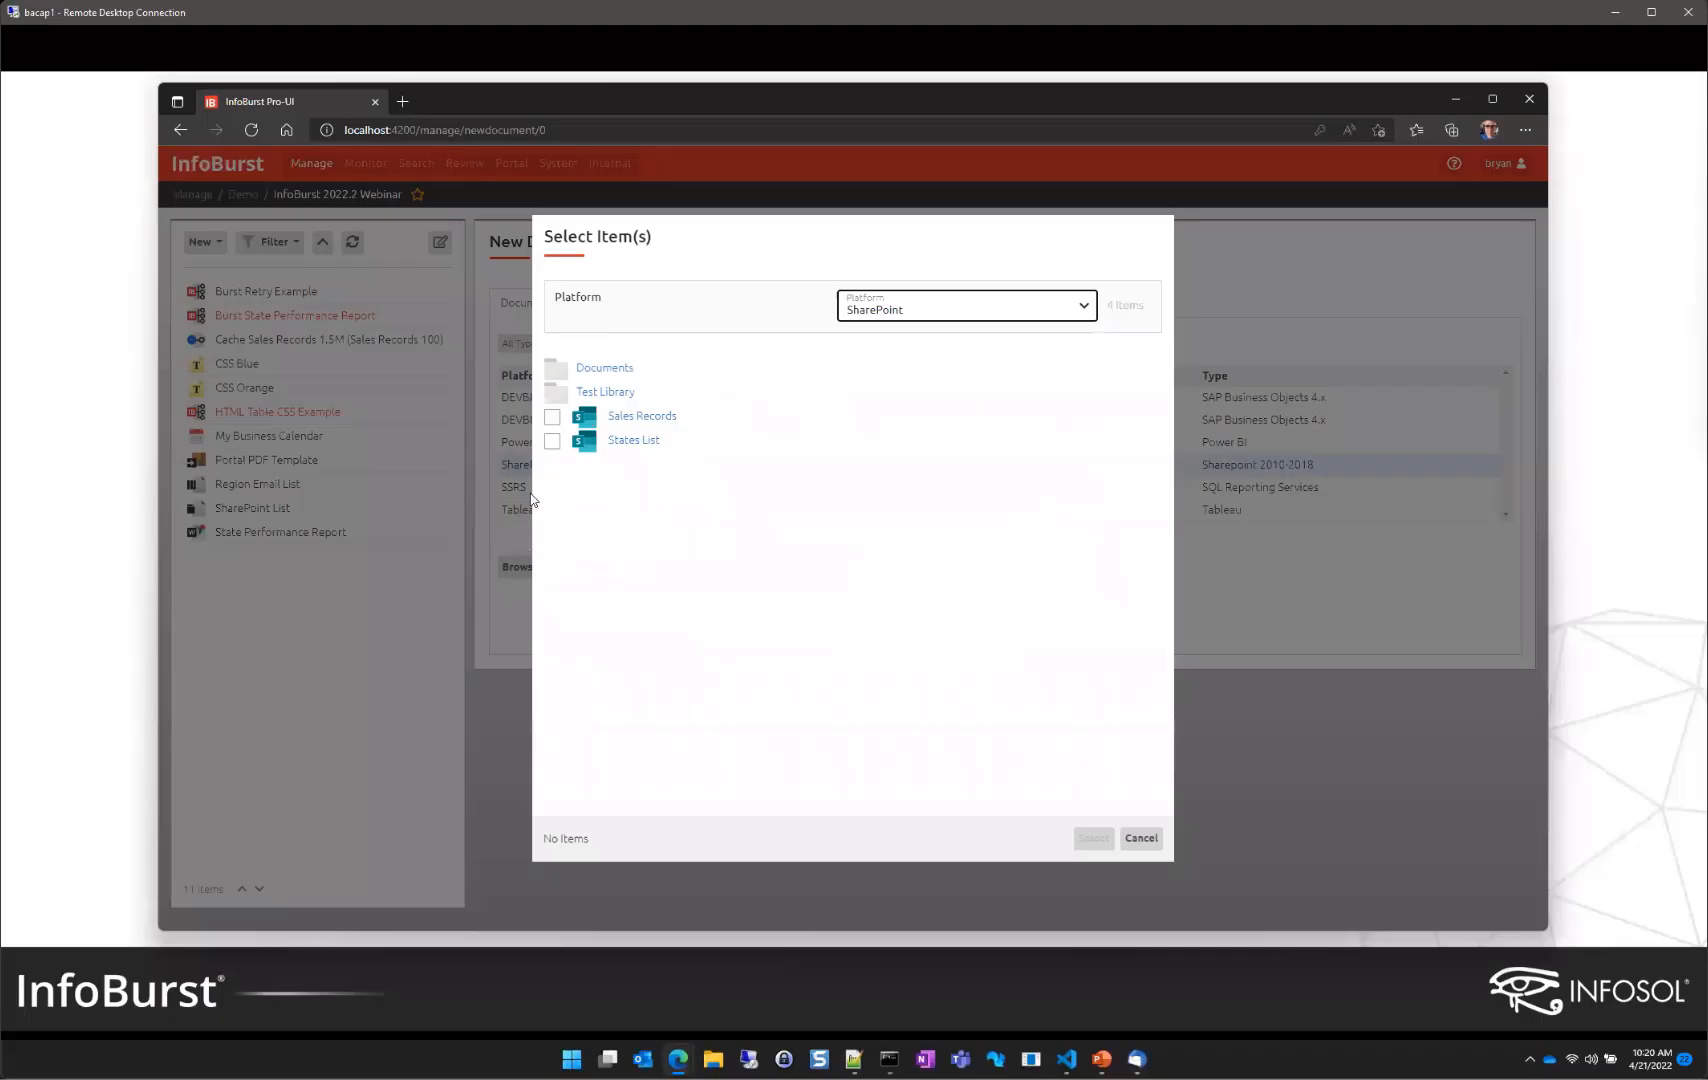
click(552, 416)
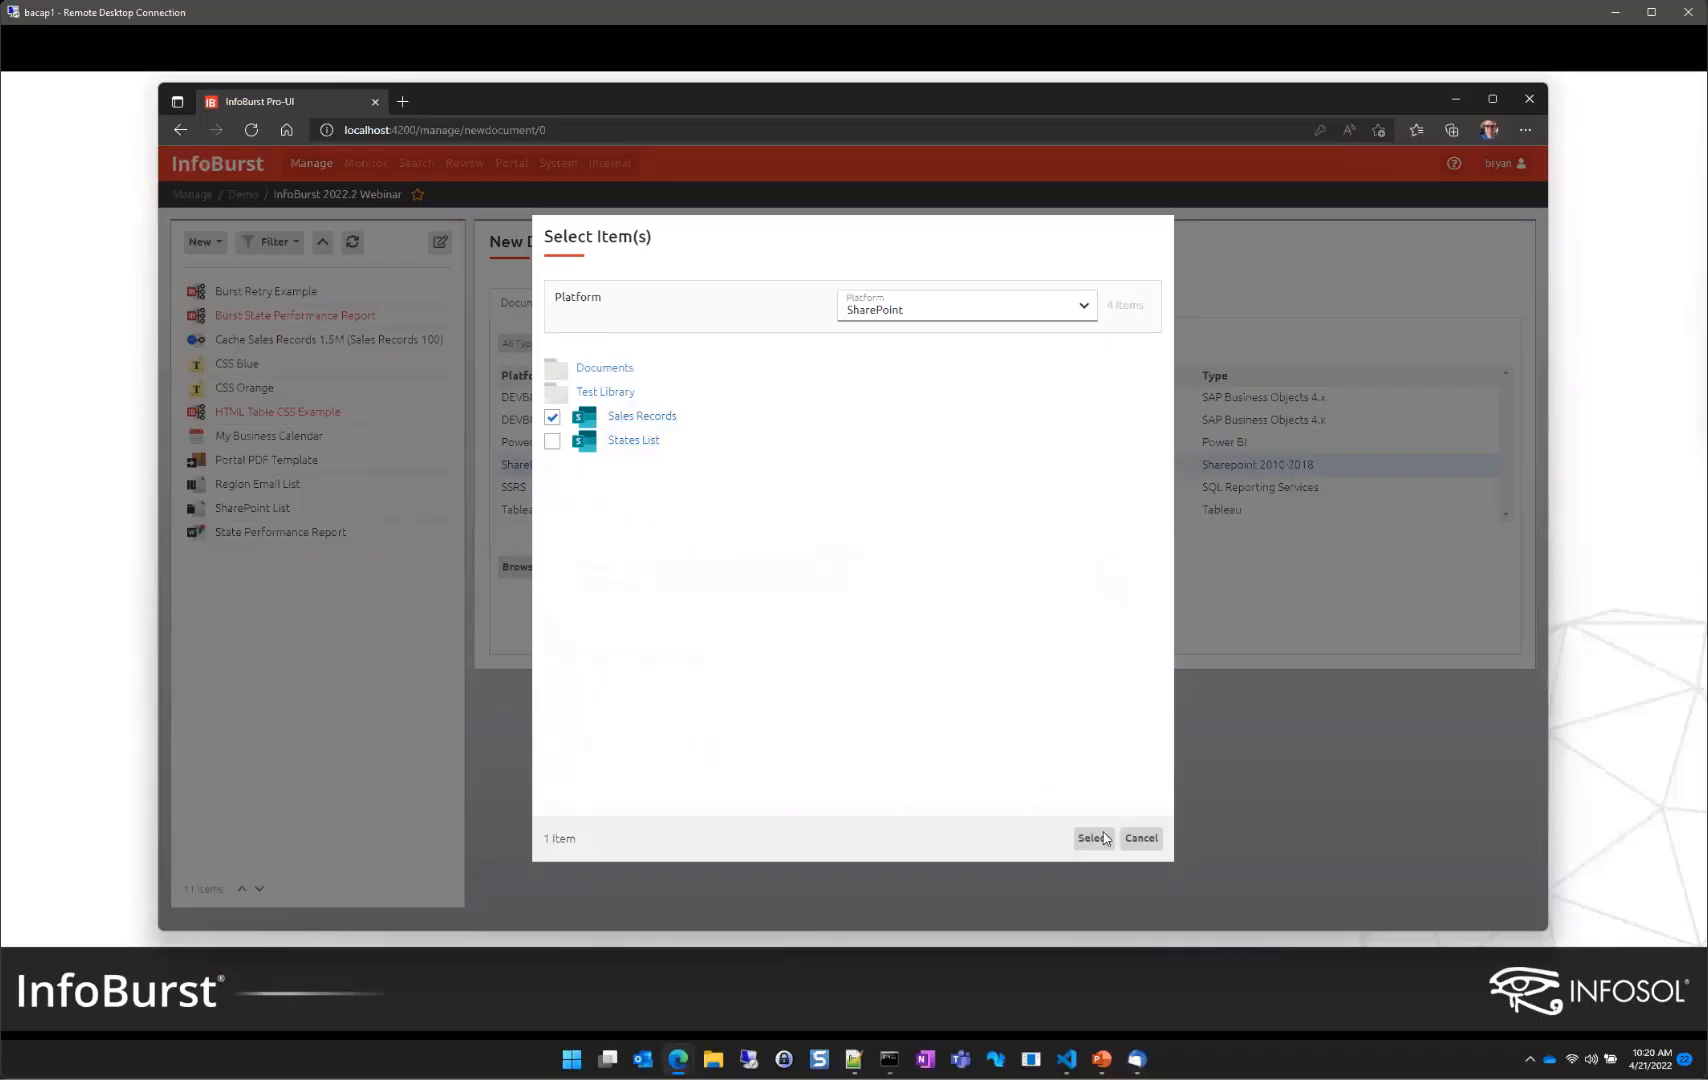
click(1094, 838)
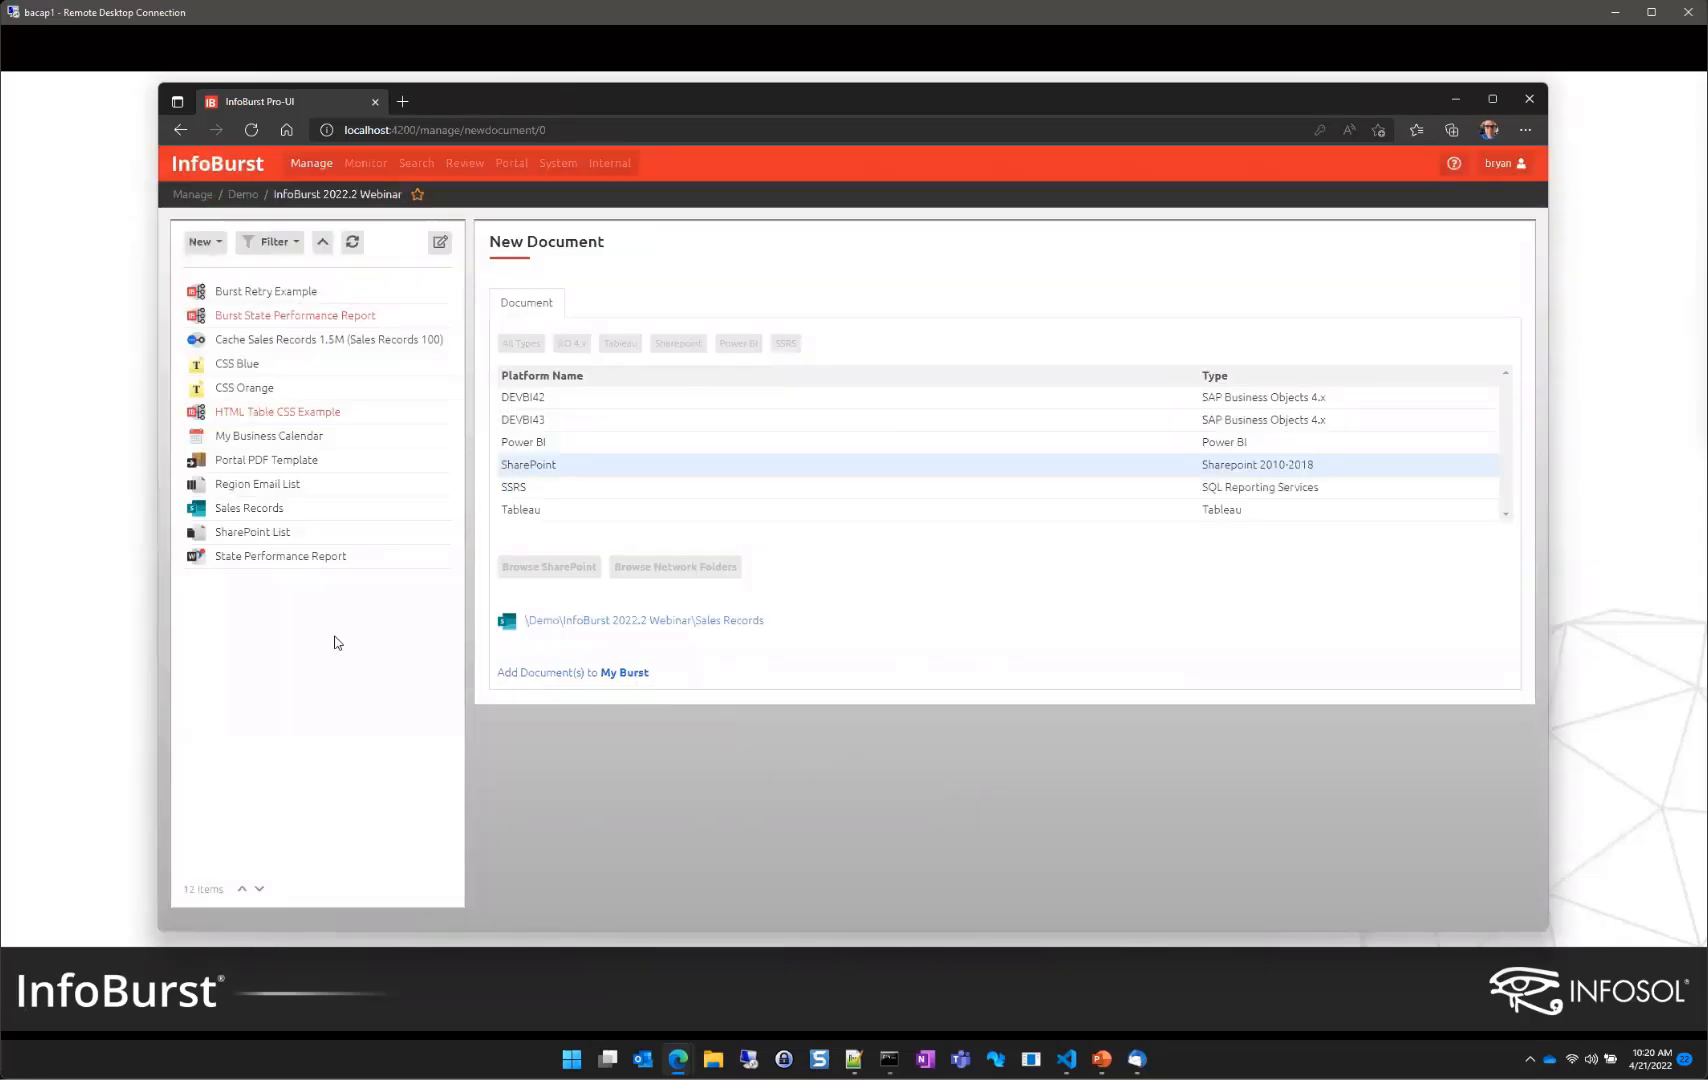
Step: Open the new Sales Records document and create a burst for it
click(250, 508)
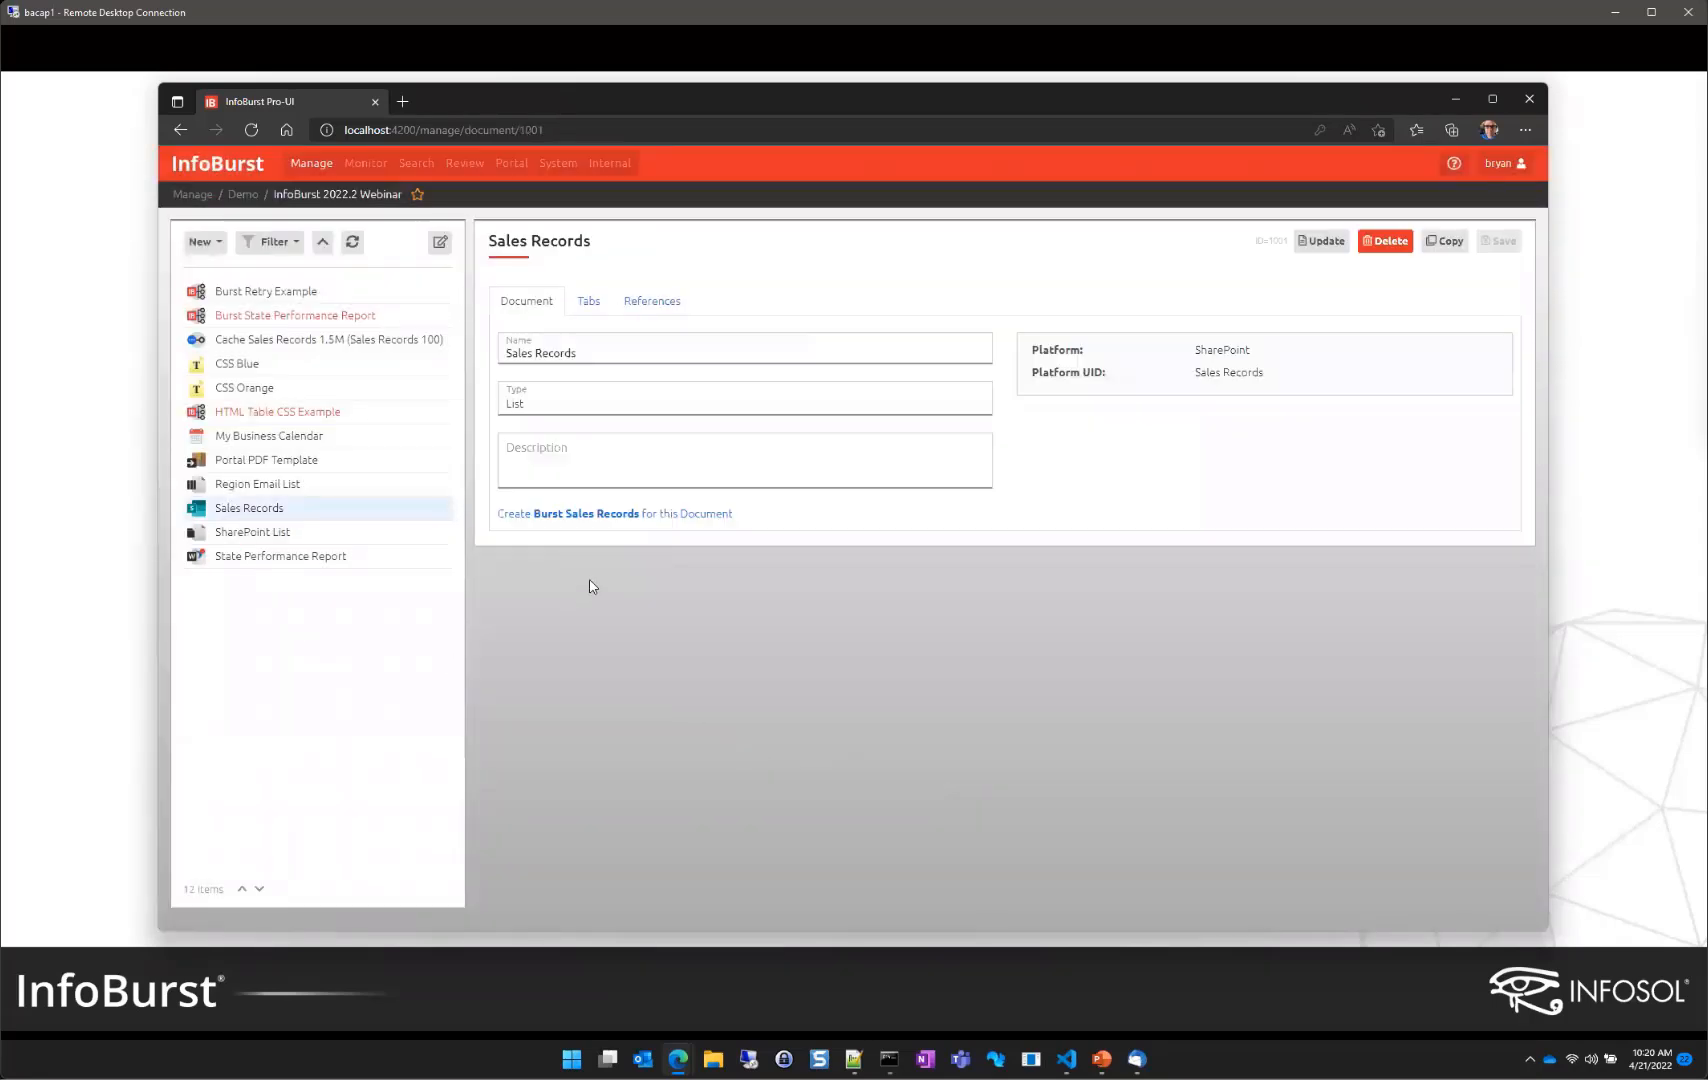
click(285, 322)
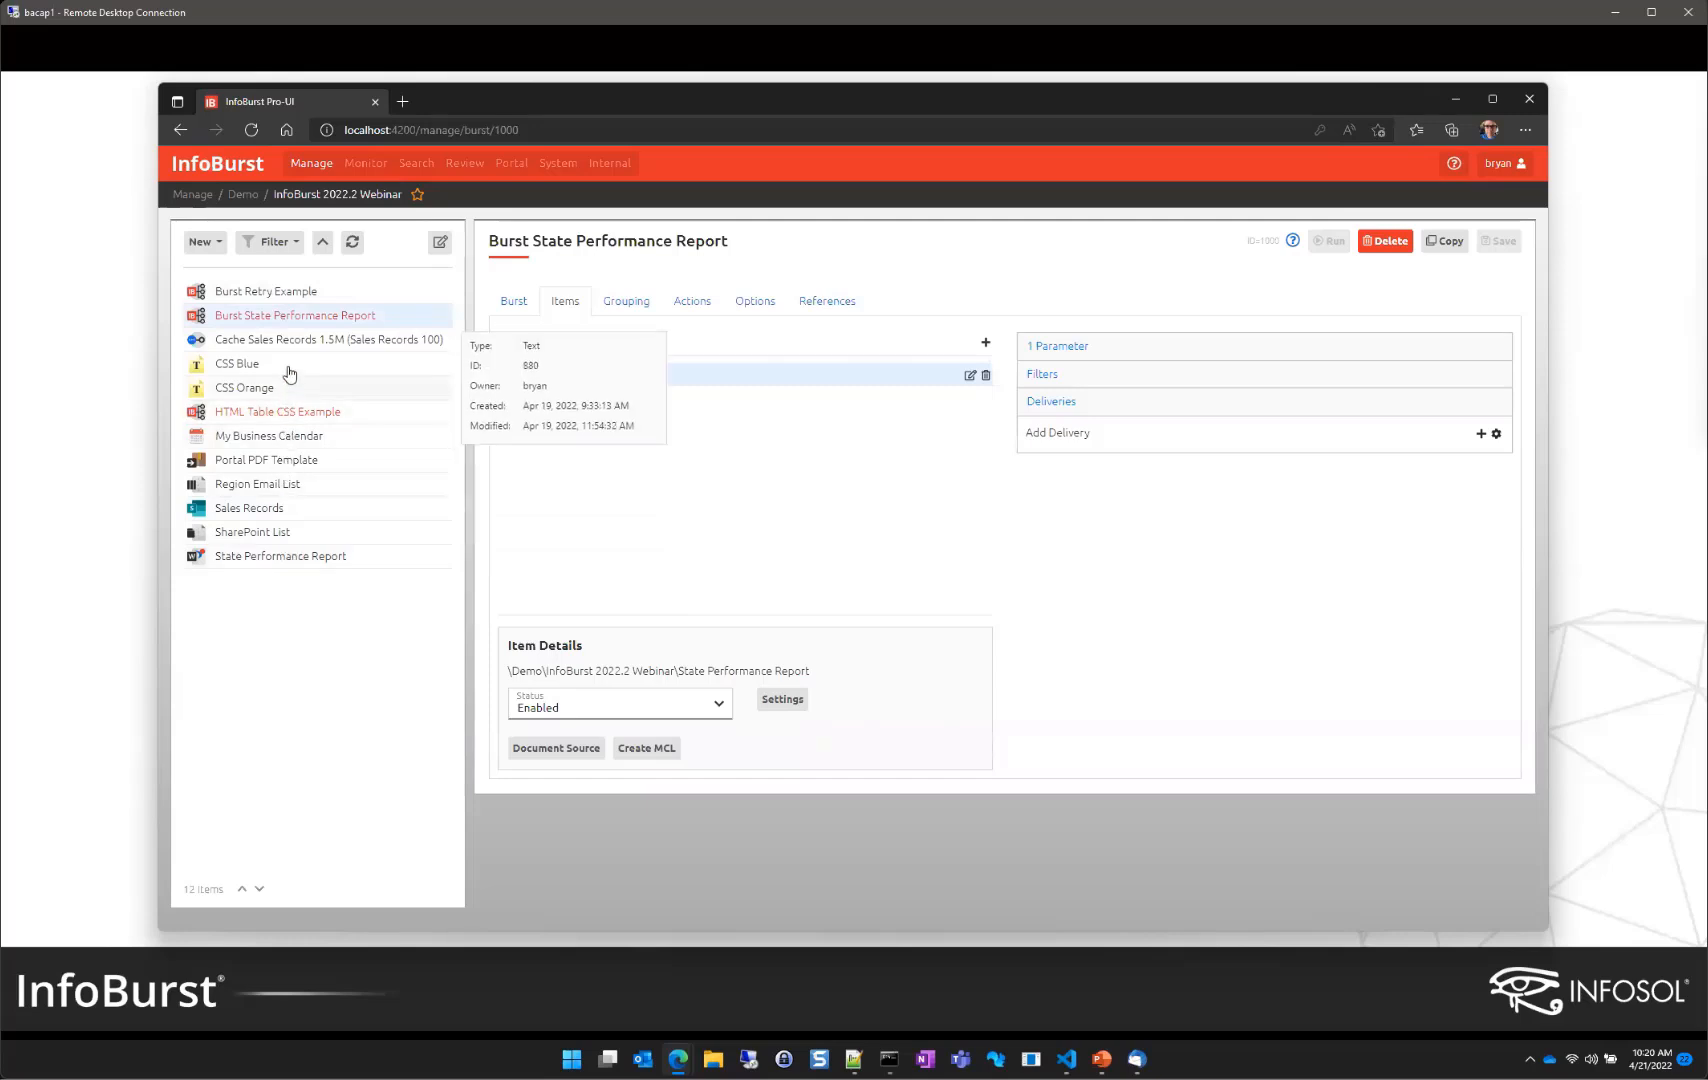
click(263, 512)
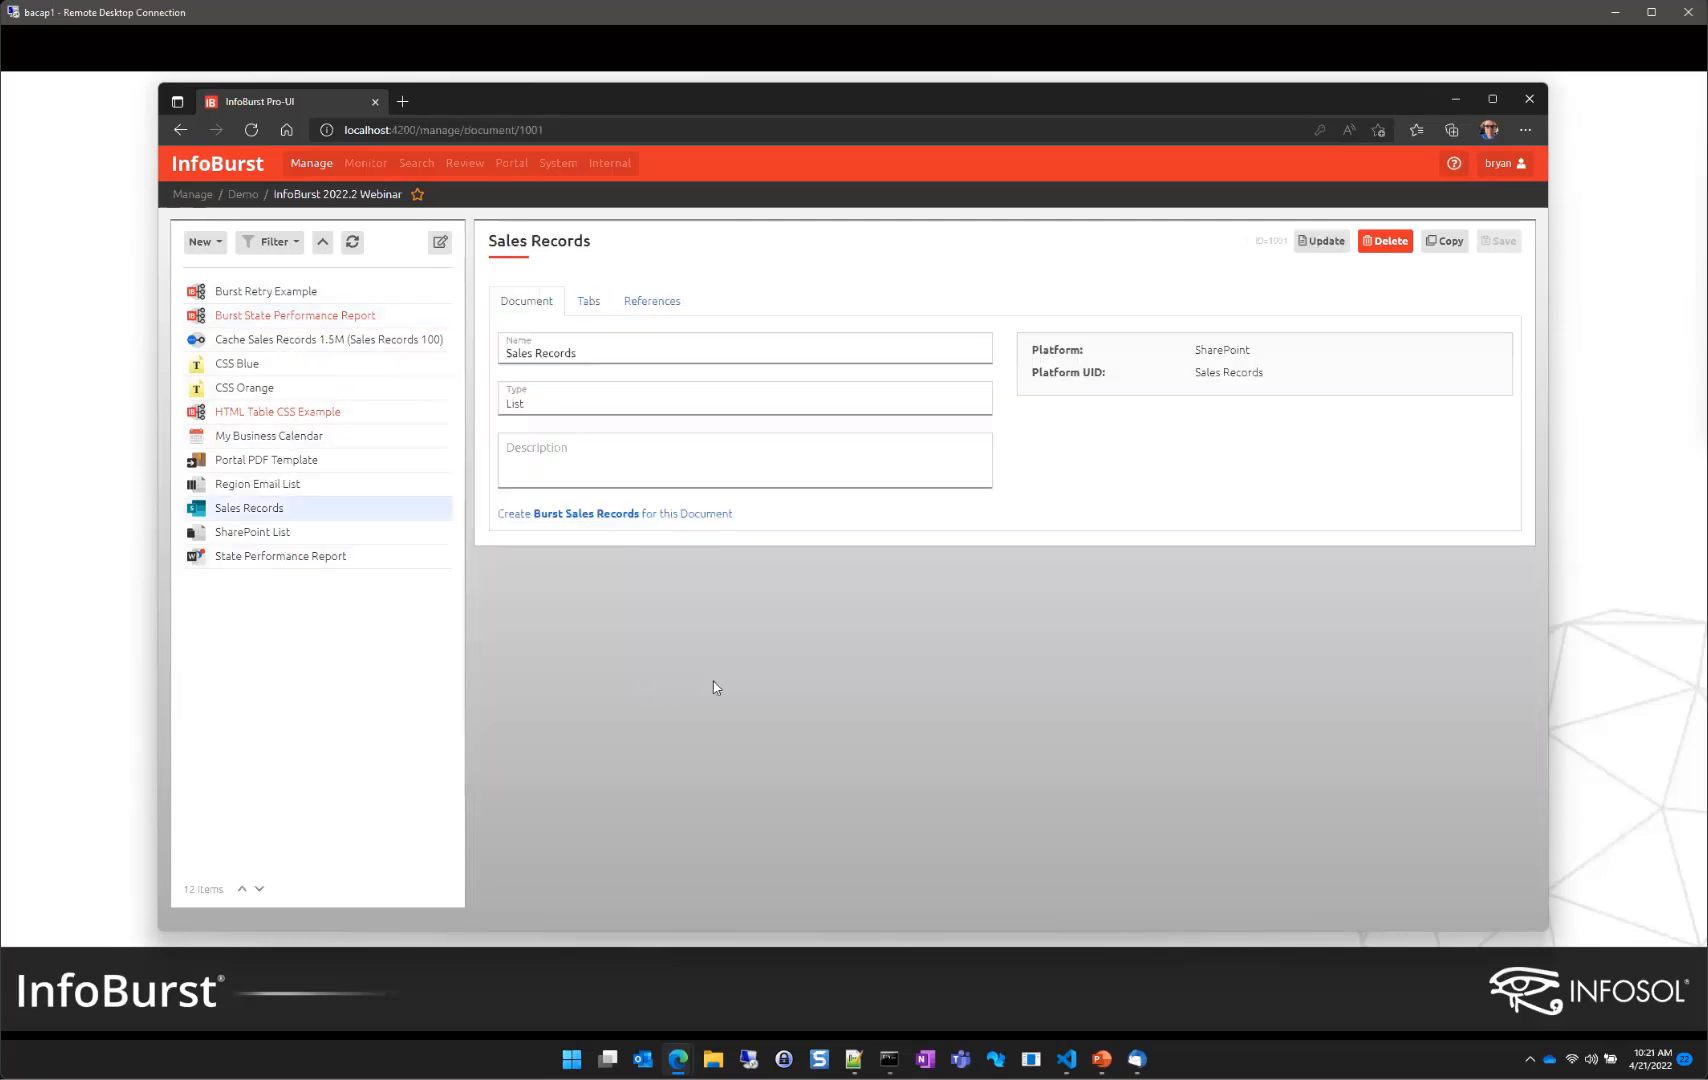
click(620, 516)
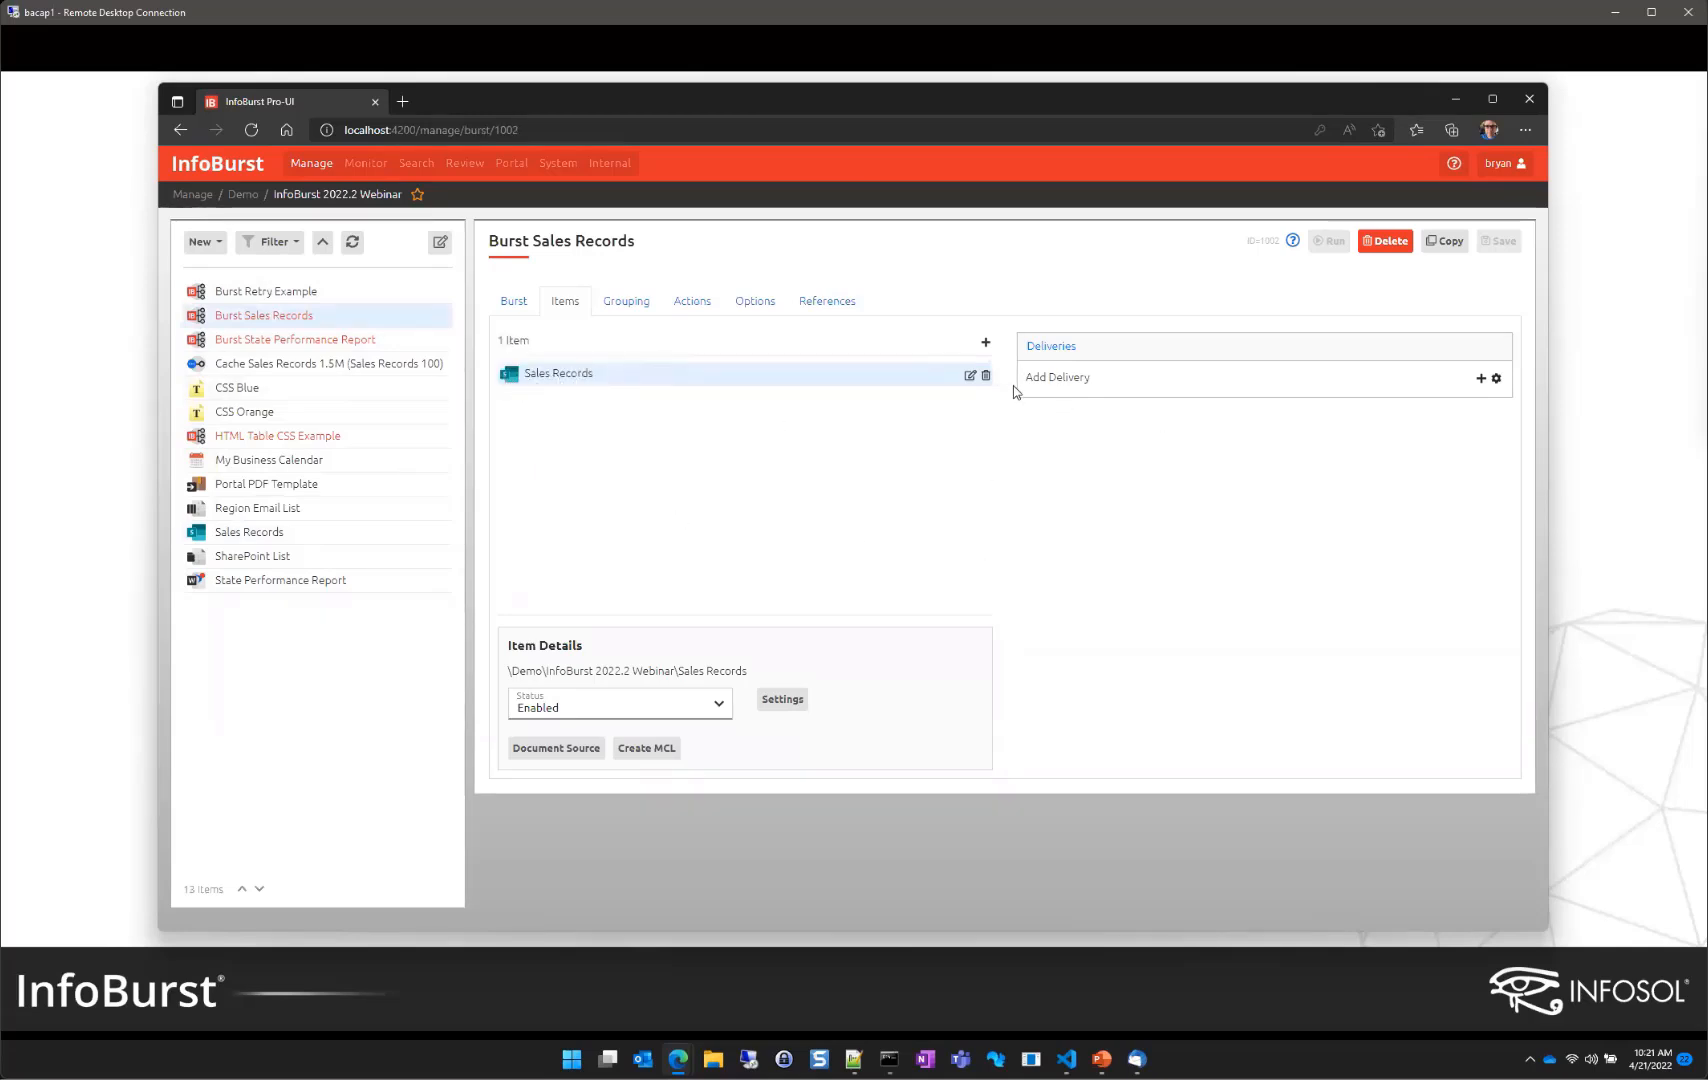
Step: Add a delivery to the burst's Sales Records item with Email as its destination
click(1083, 384)
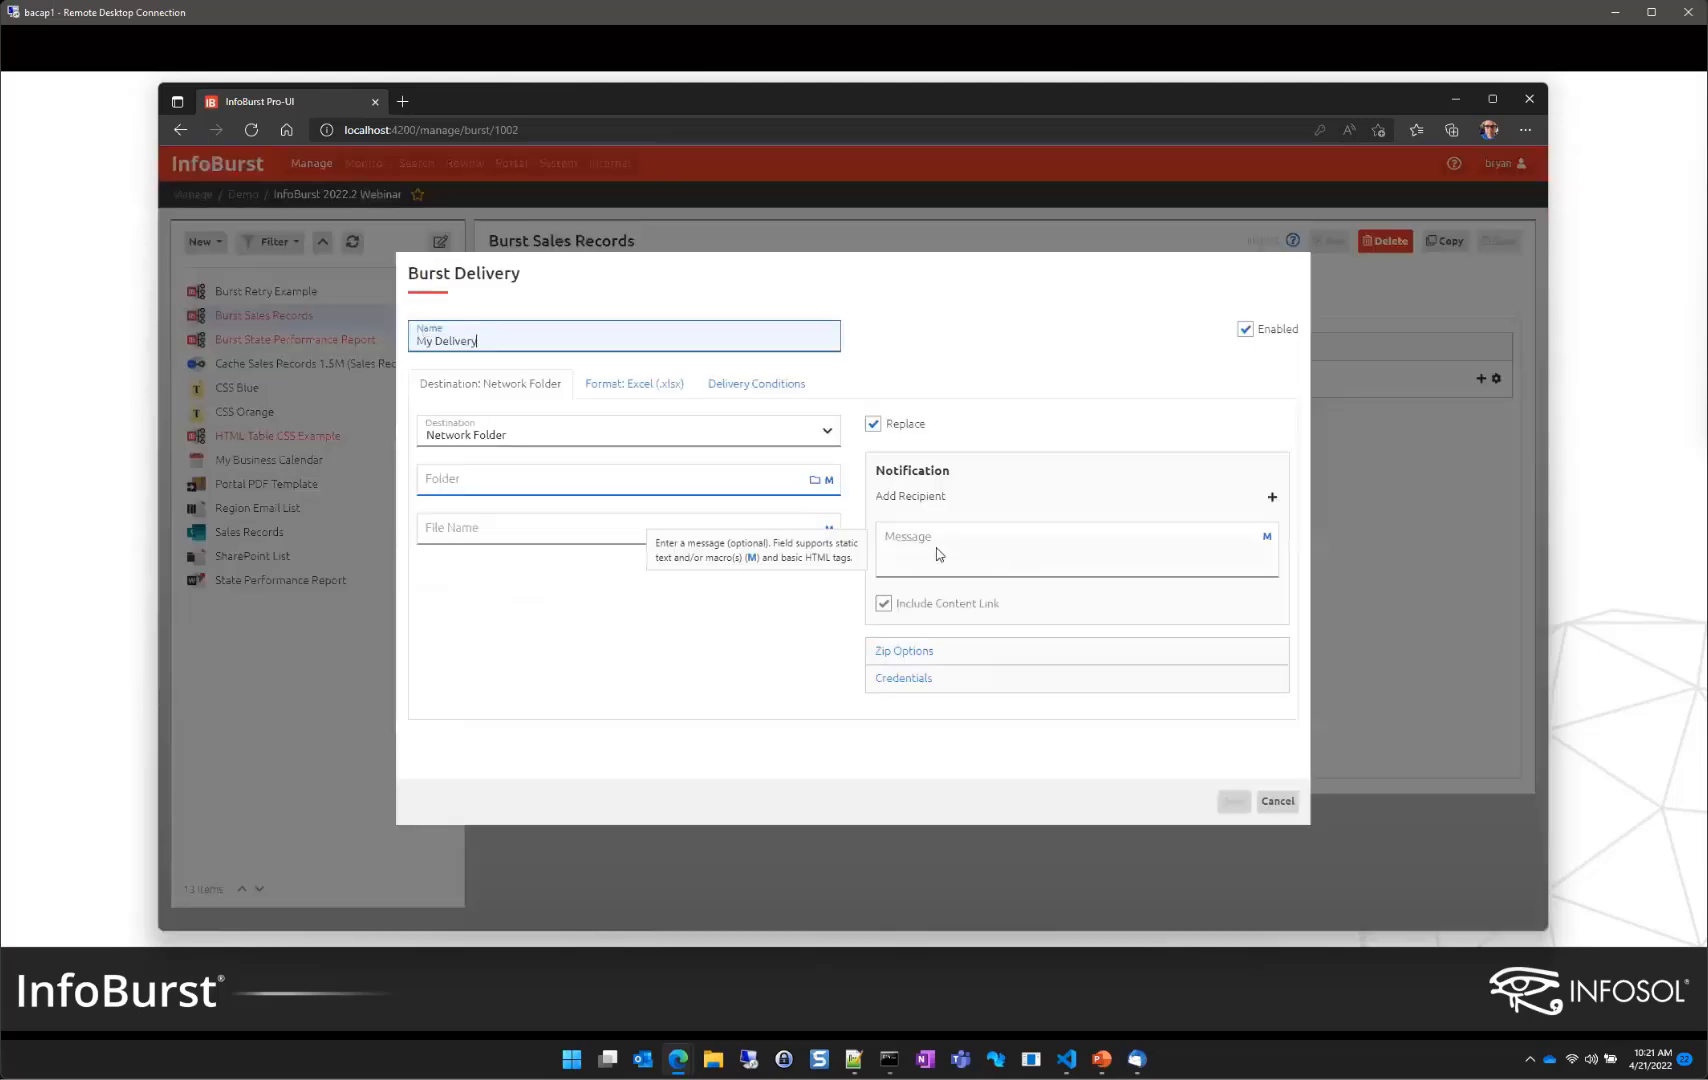
click(526, 433)
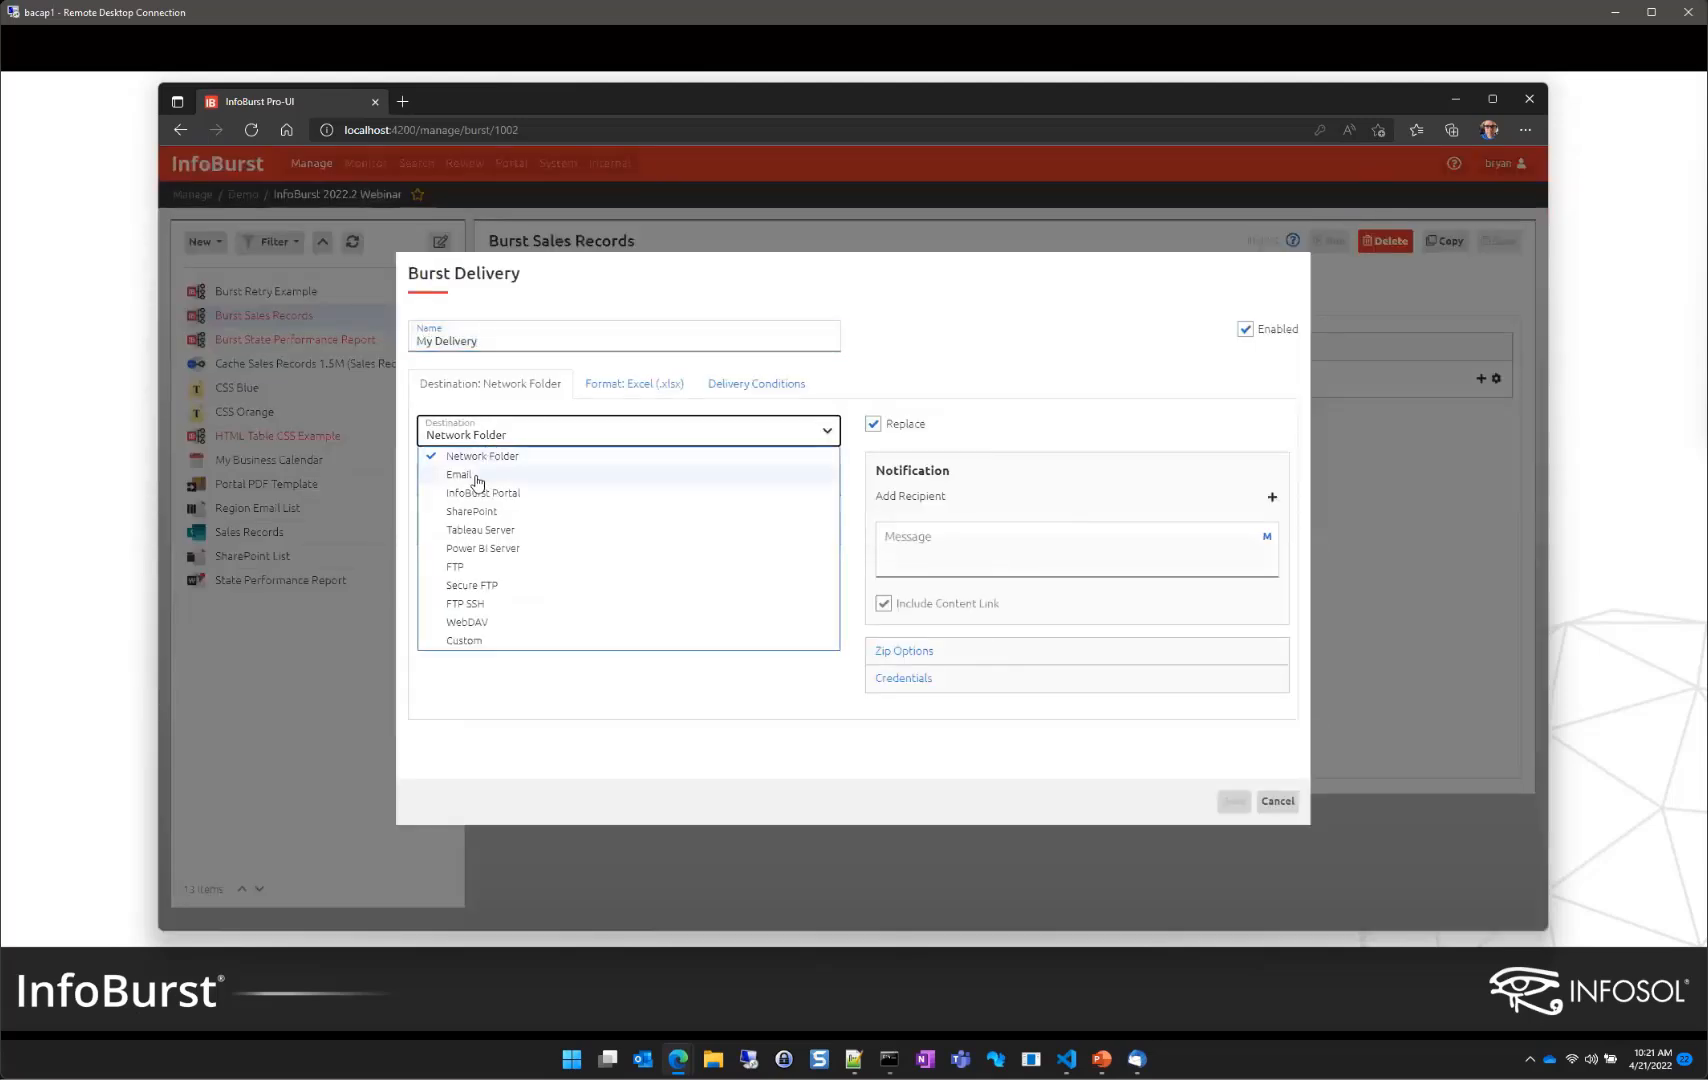
click(479, 477)
Step: Add a To recipient to the email delivery, using Region Email List from the InfoBurst 2022.2 Webinar folder in Demo as its data source
click(474, 482)
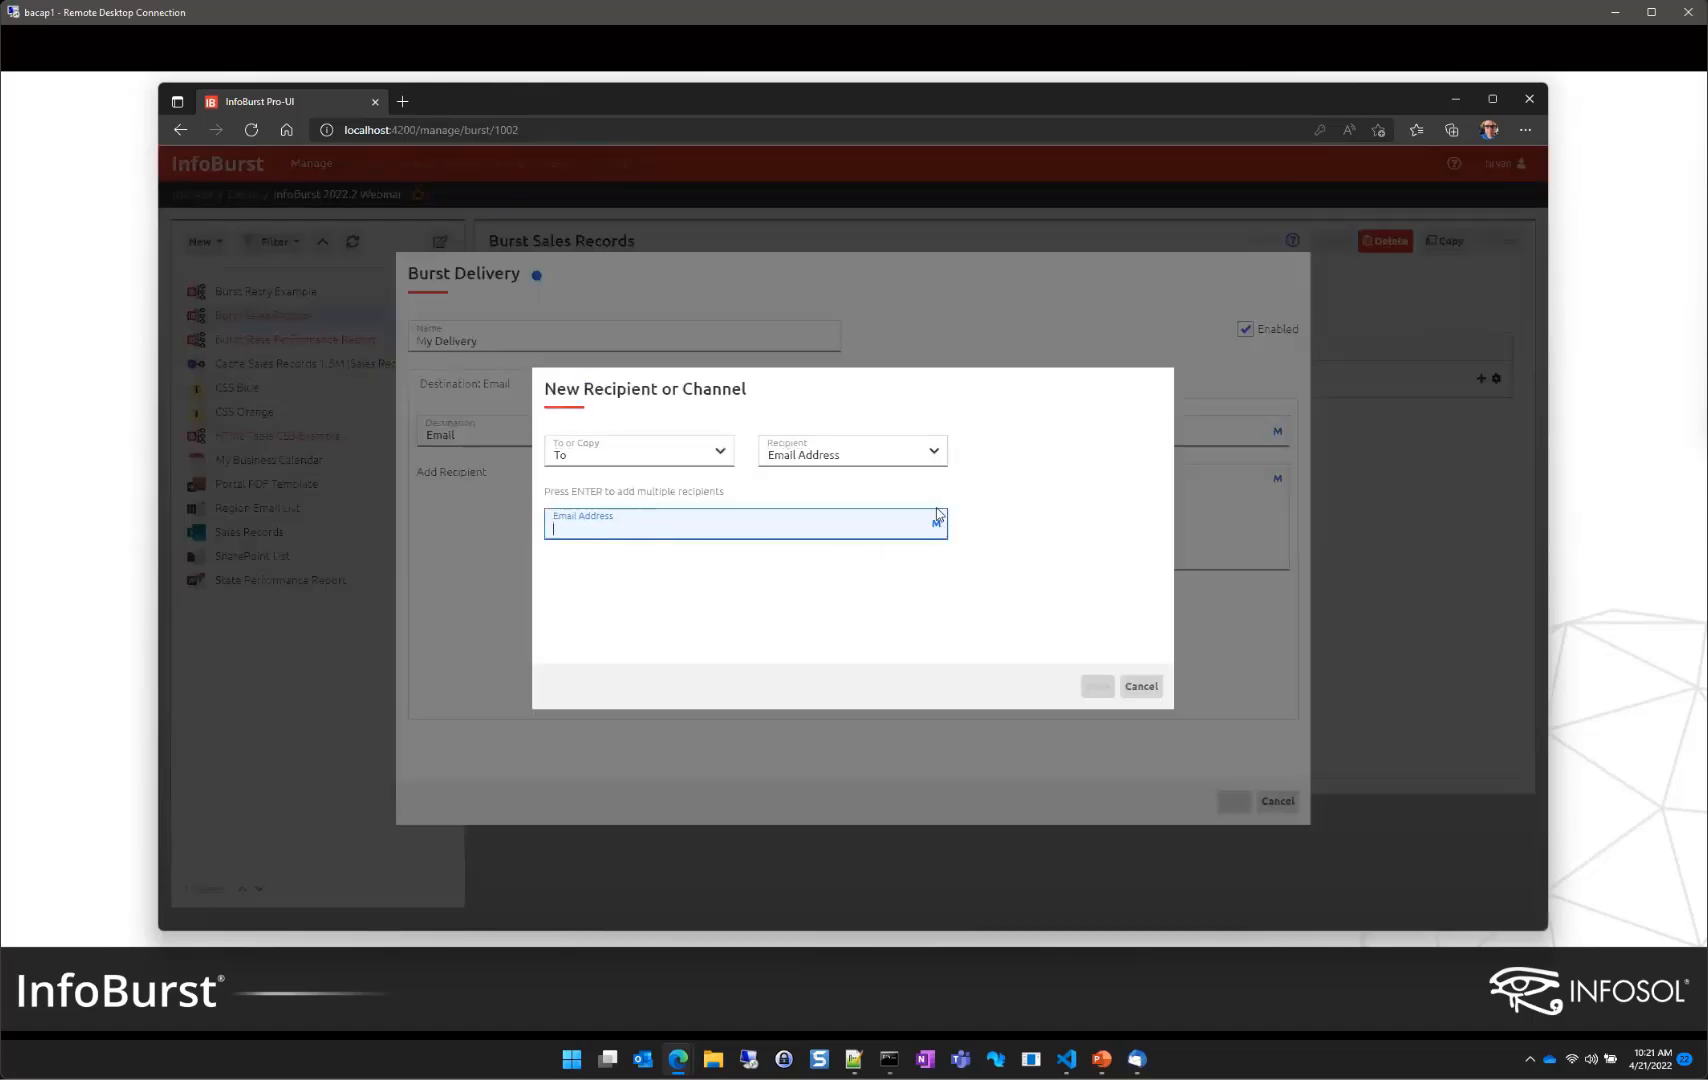
click(912, 455)
click(808, 532)
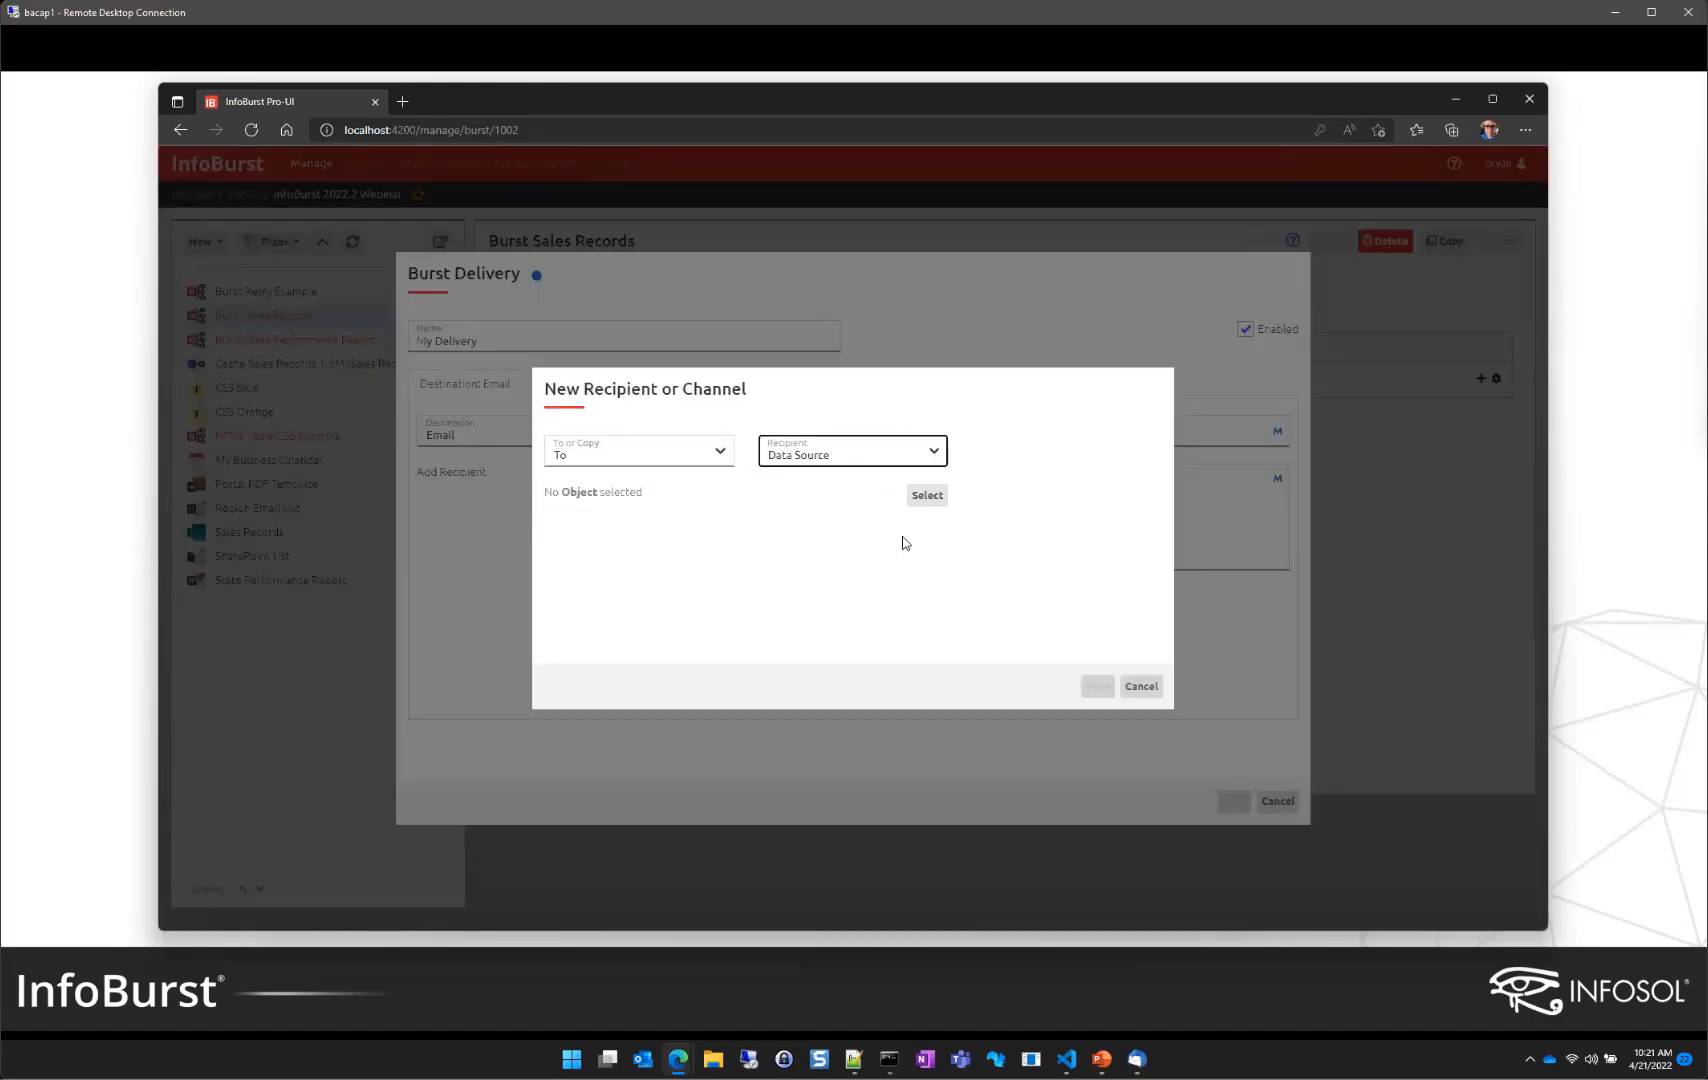
click(923, 494)
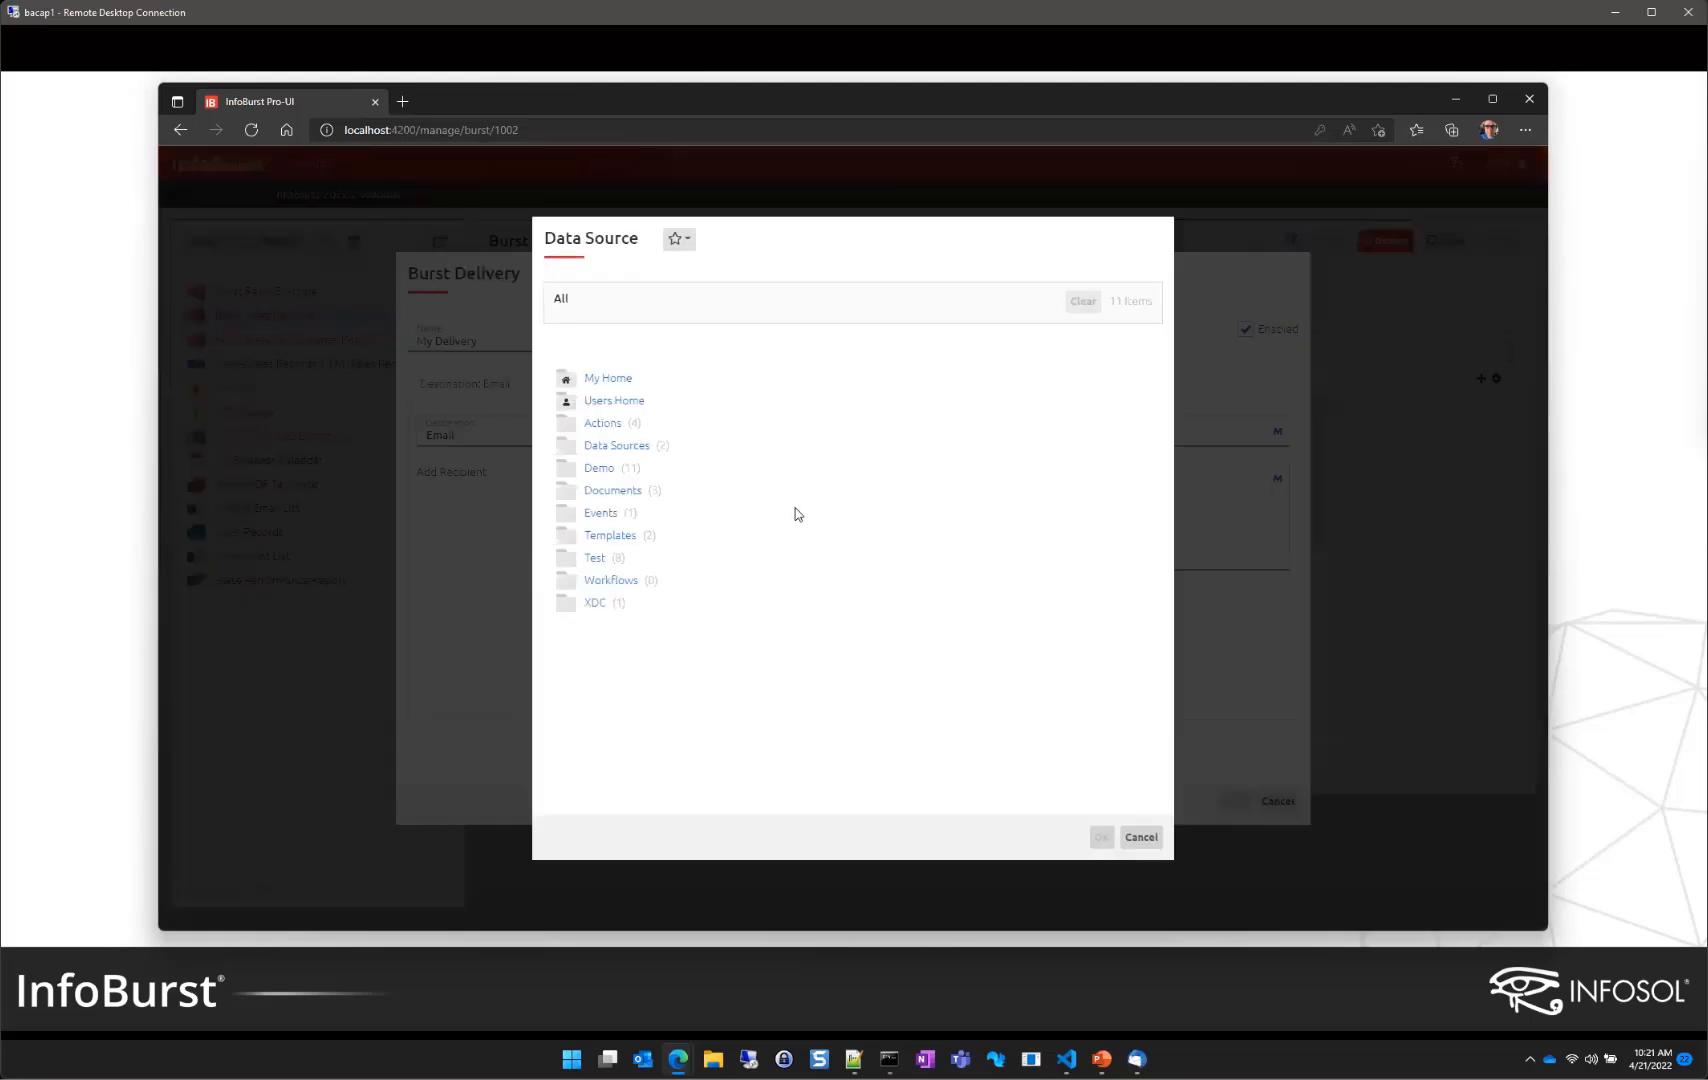
click(600, 468)
click(620, 470)
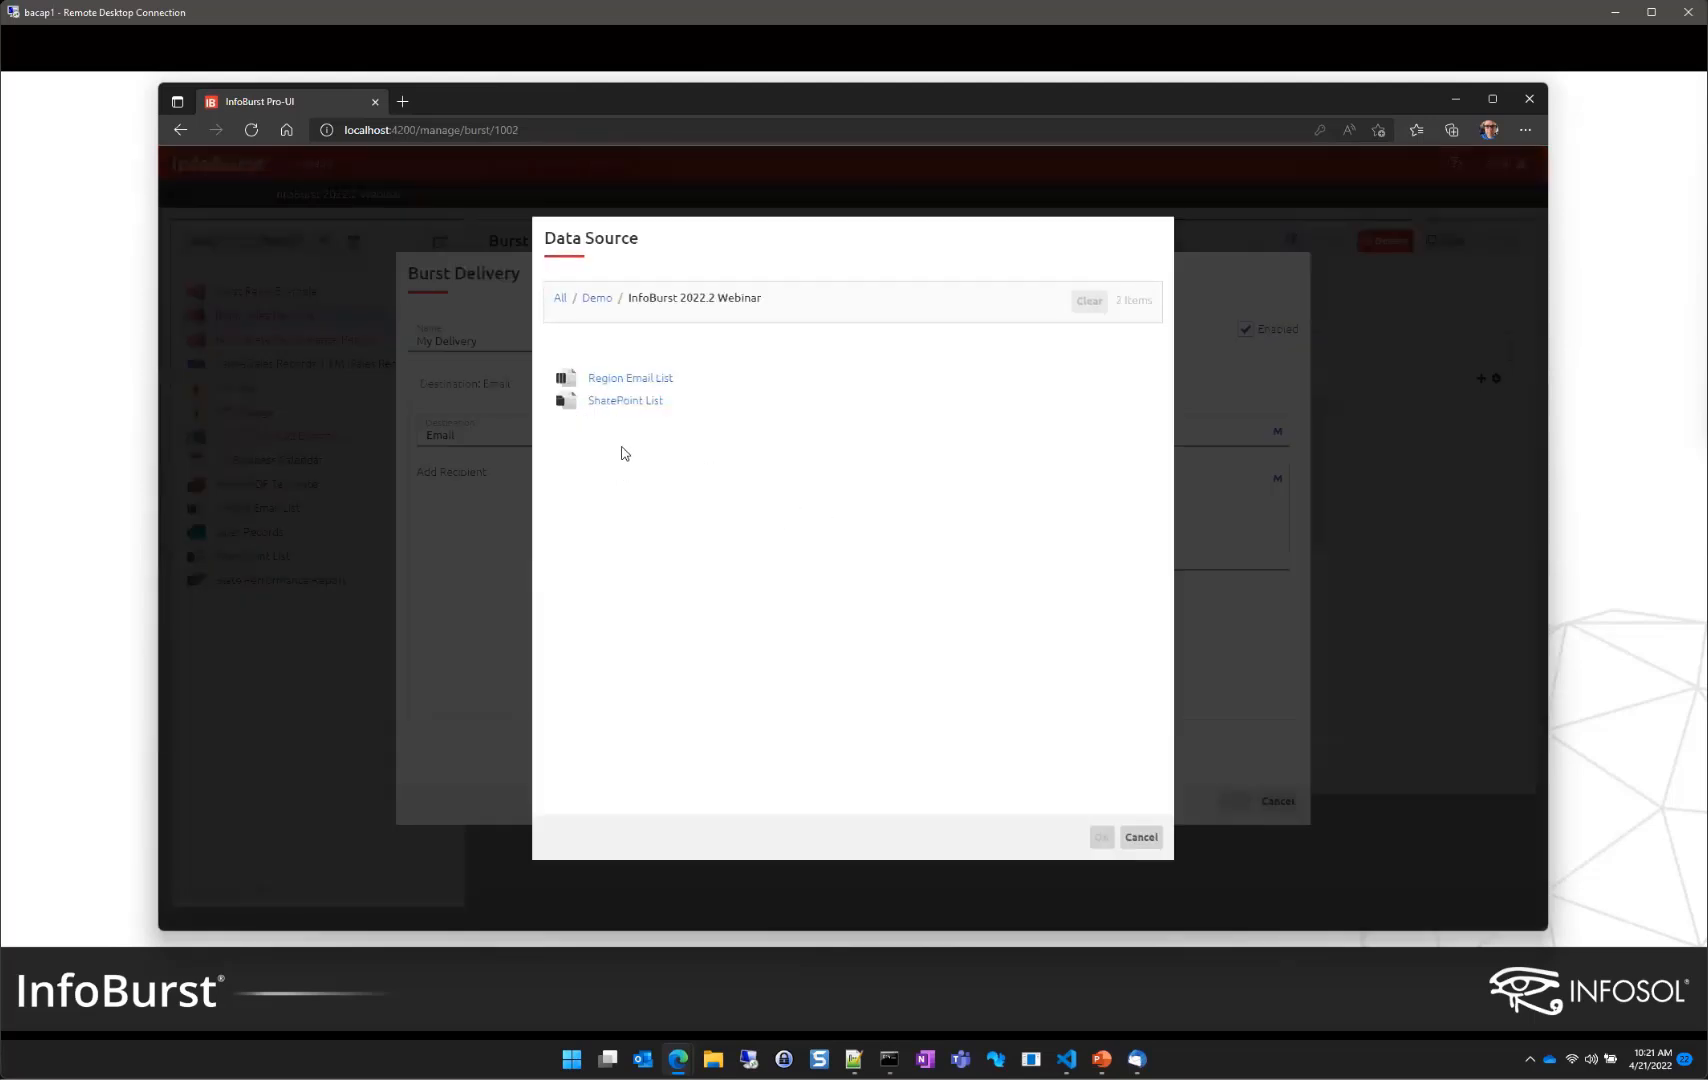
click(633, 385)
click(616, 813)
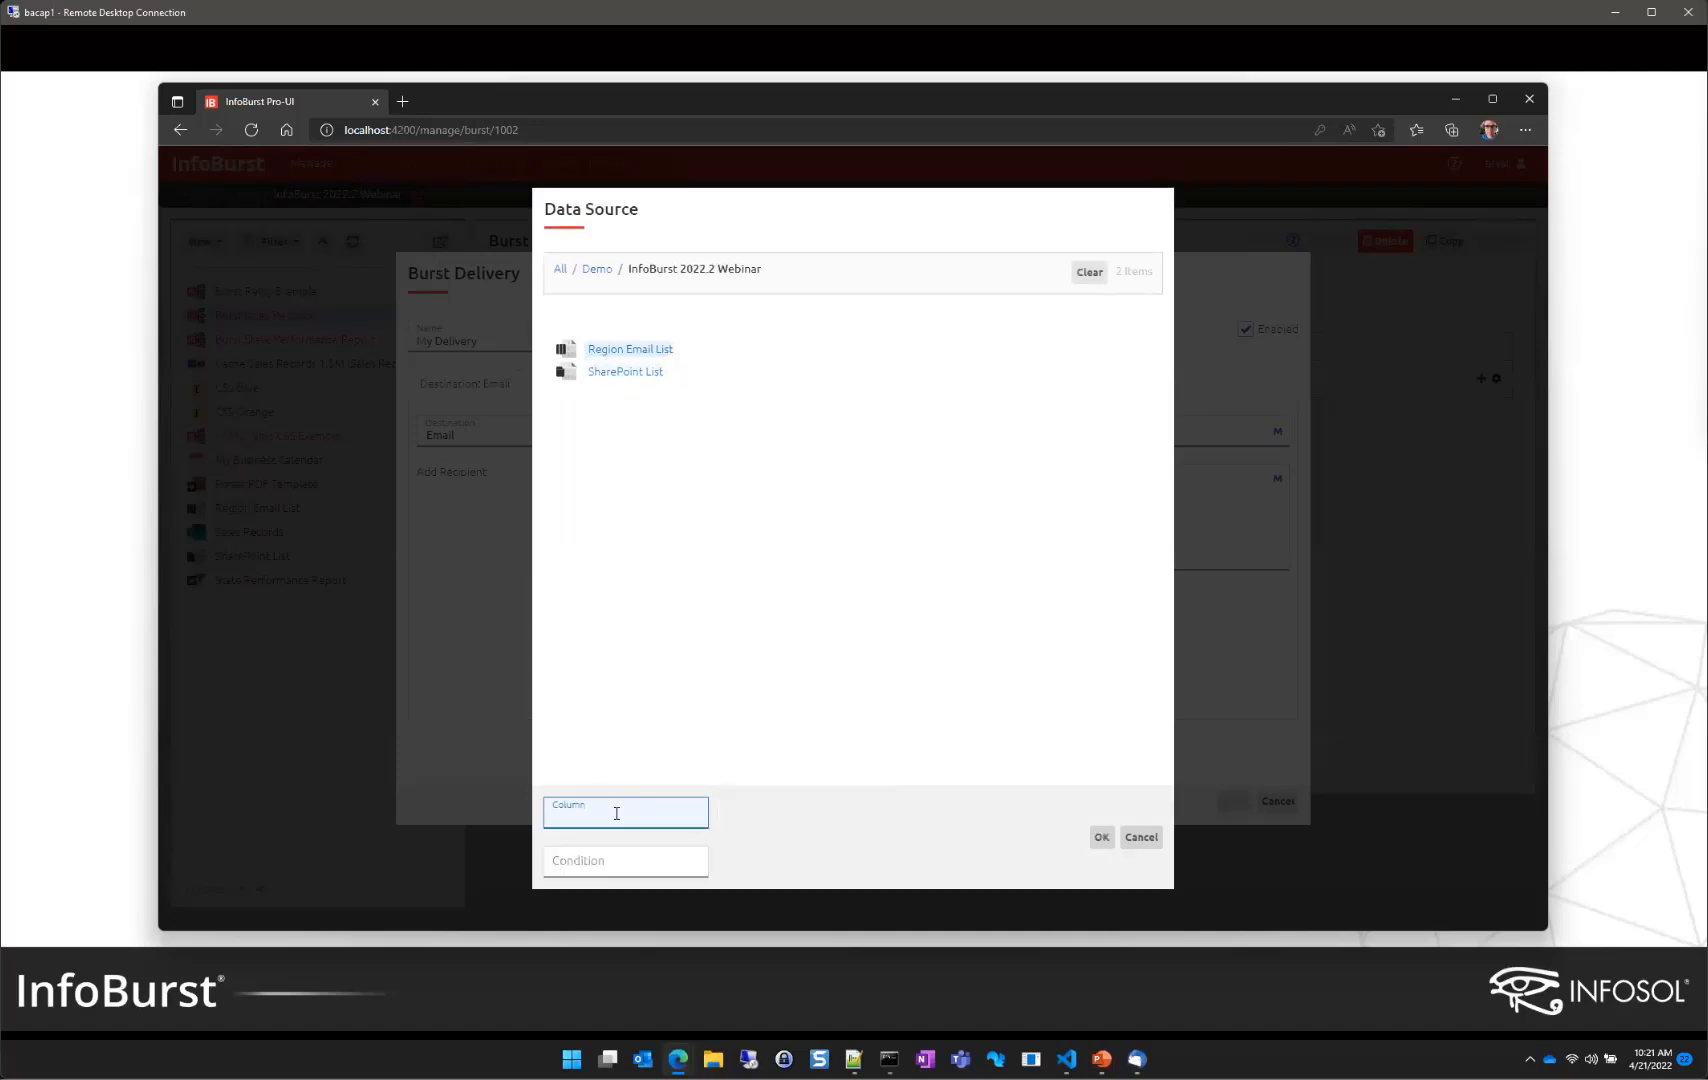
click(1100, 838)
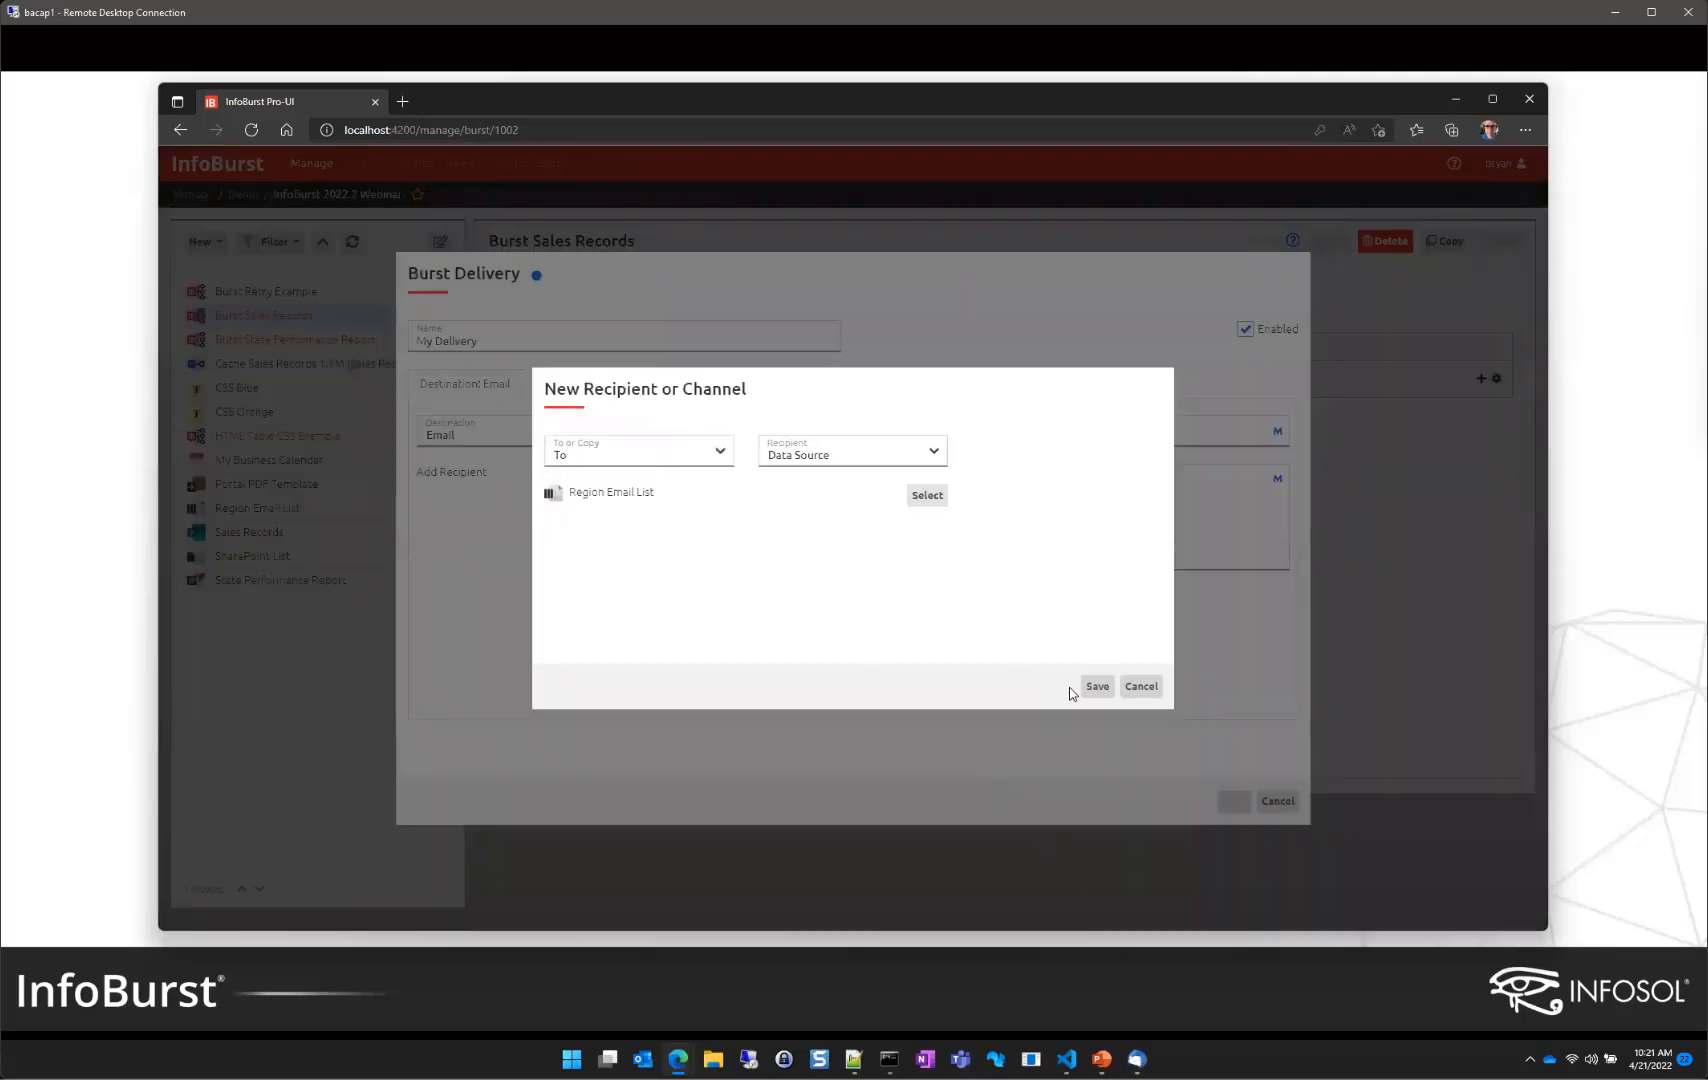
click(1097, 686)
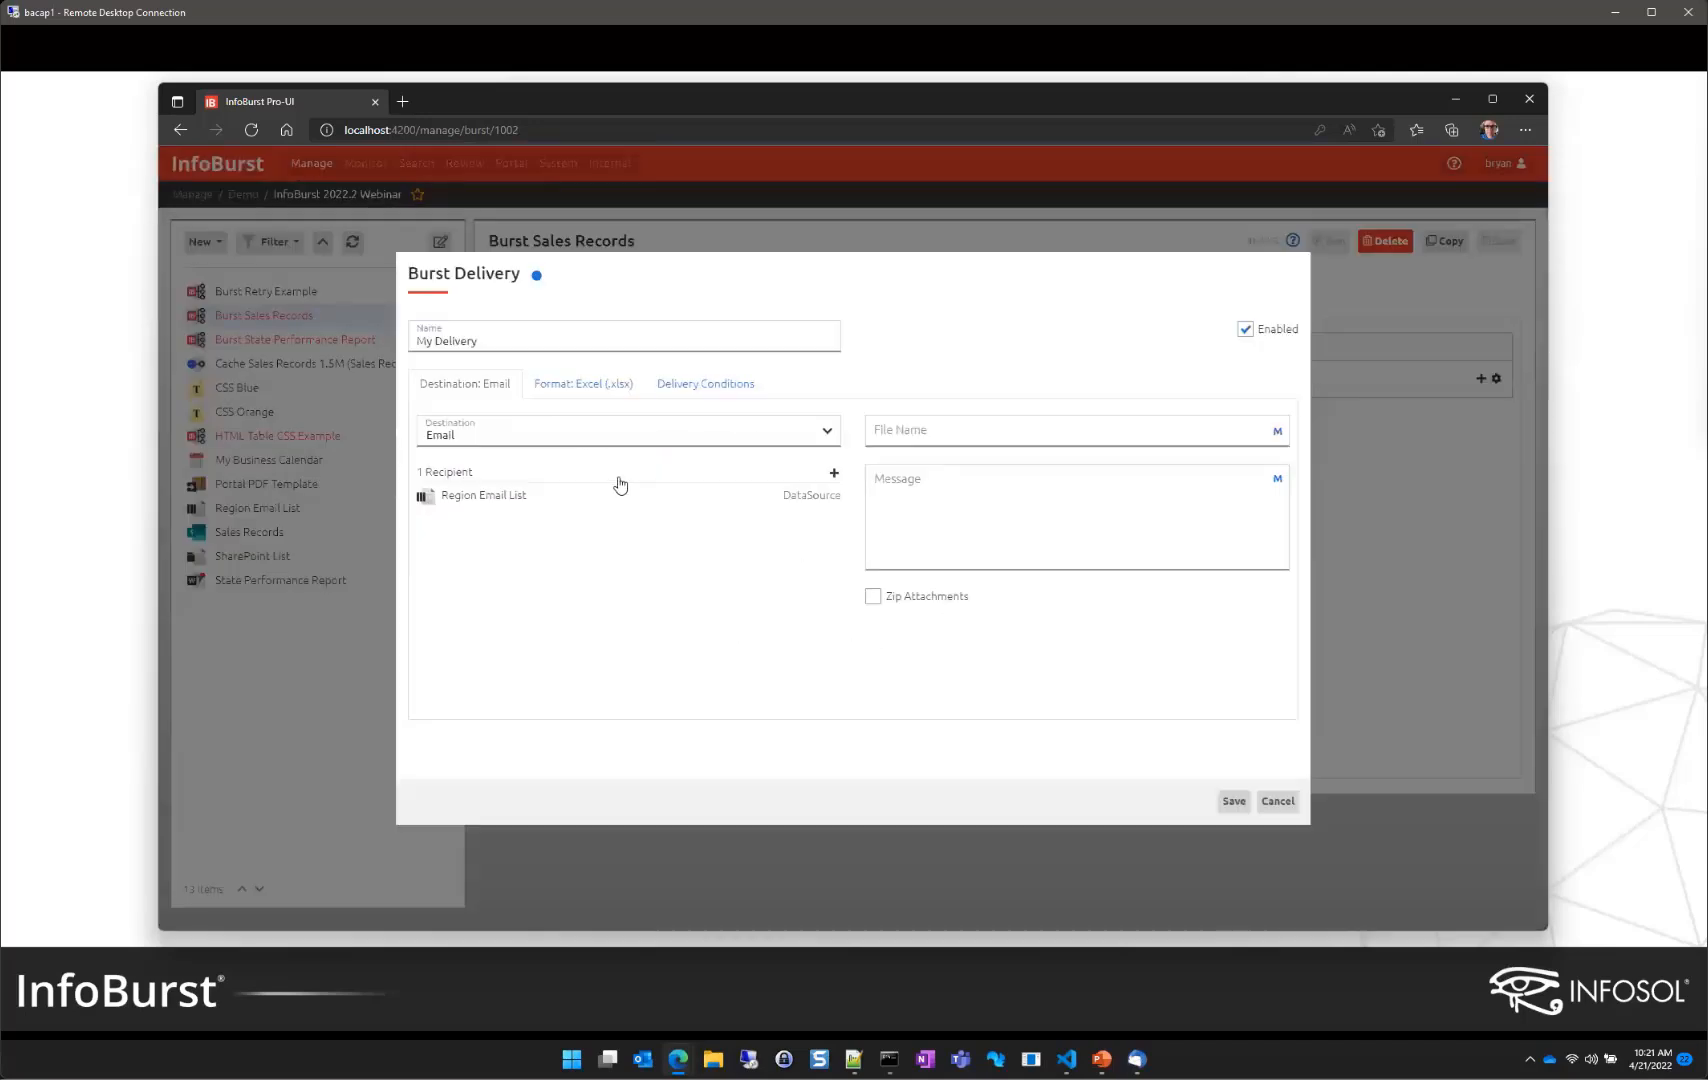
Step: Review the available destinations and output formats for the delivery, leaving Email and Excel (.xlsx) selected
click(567, 440)
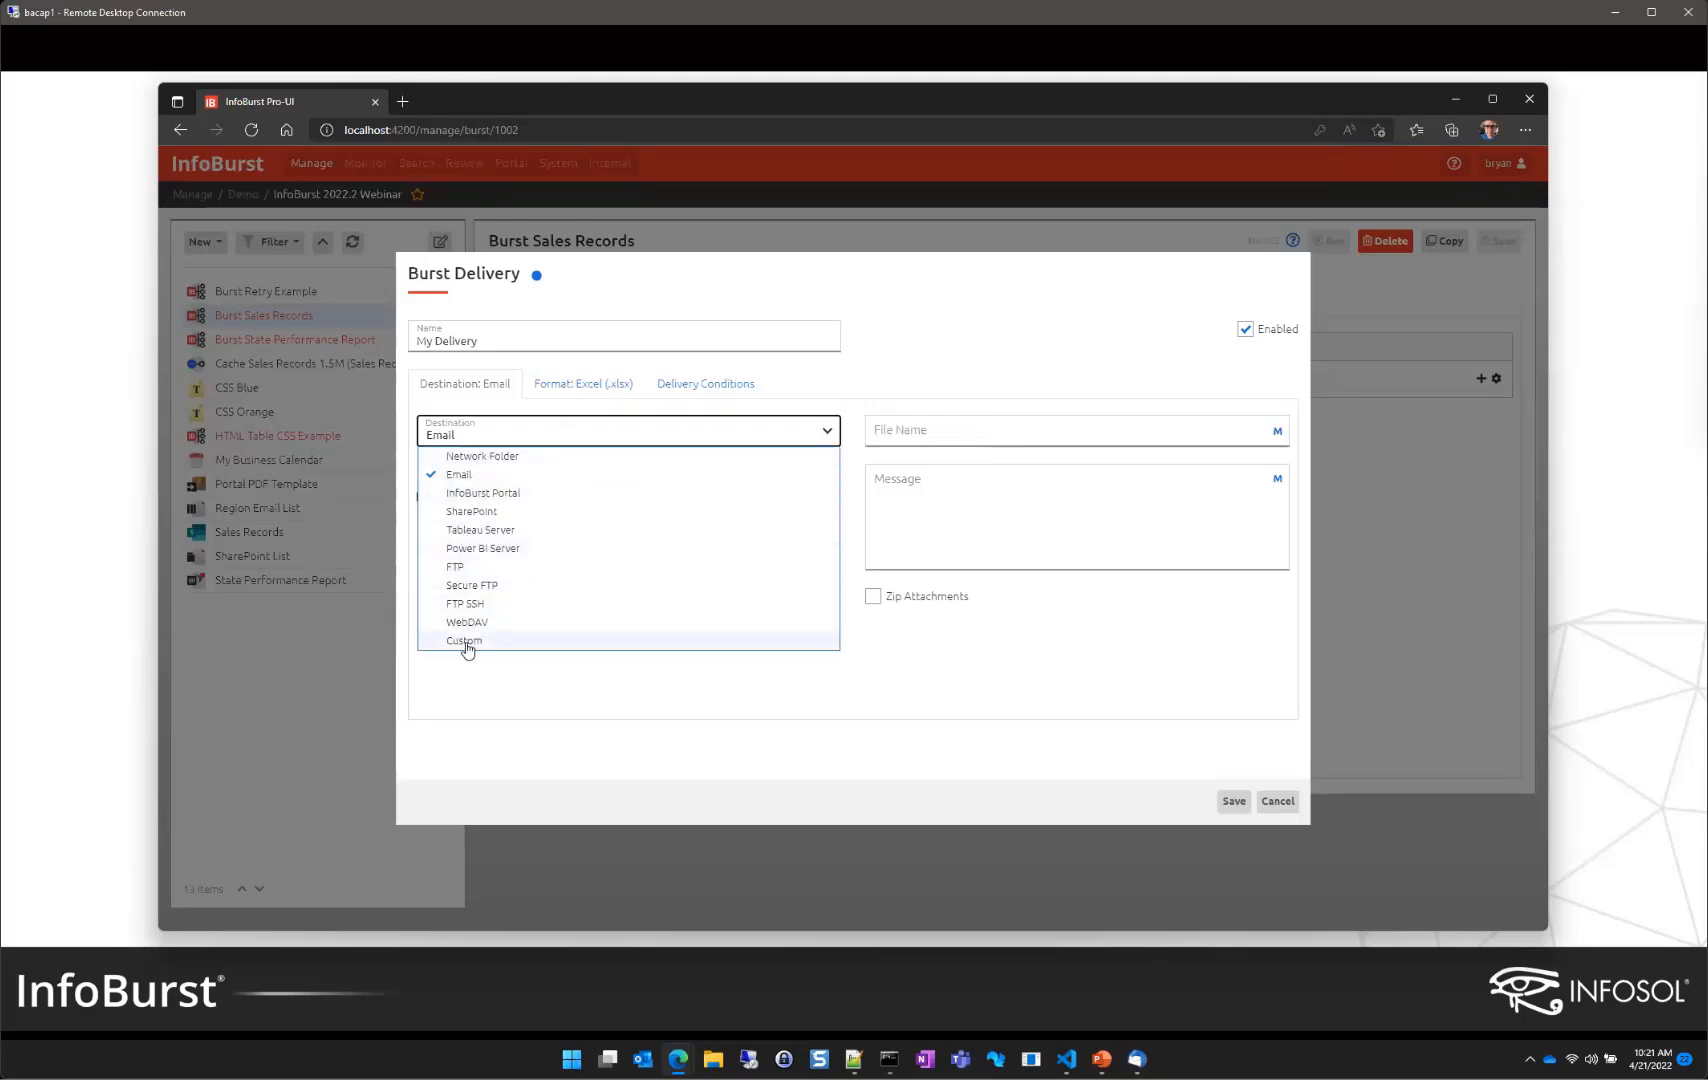
click(535, 693)
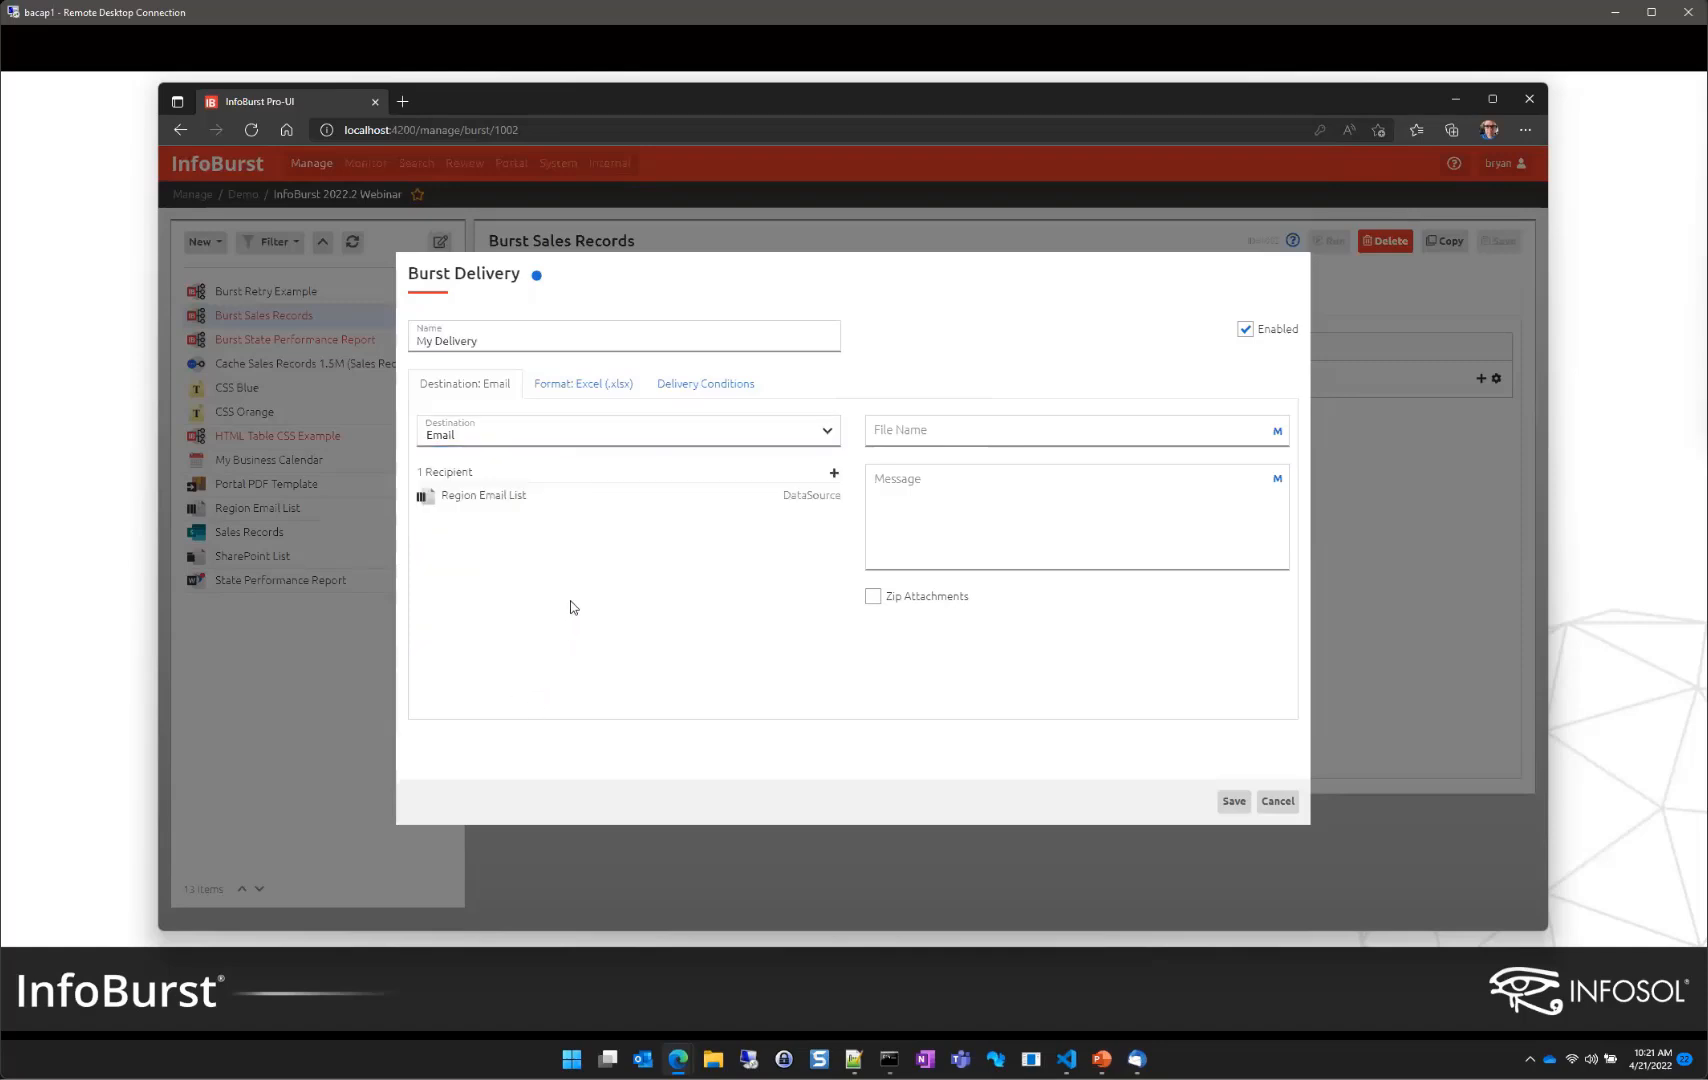
click(580, 385)
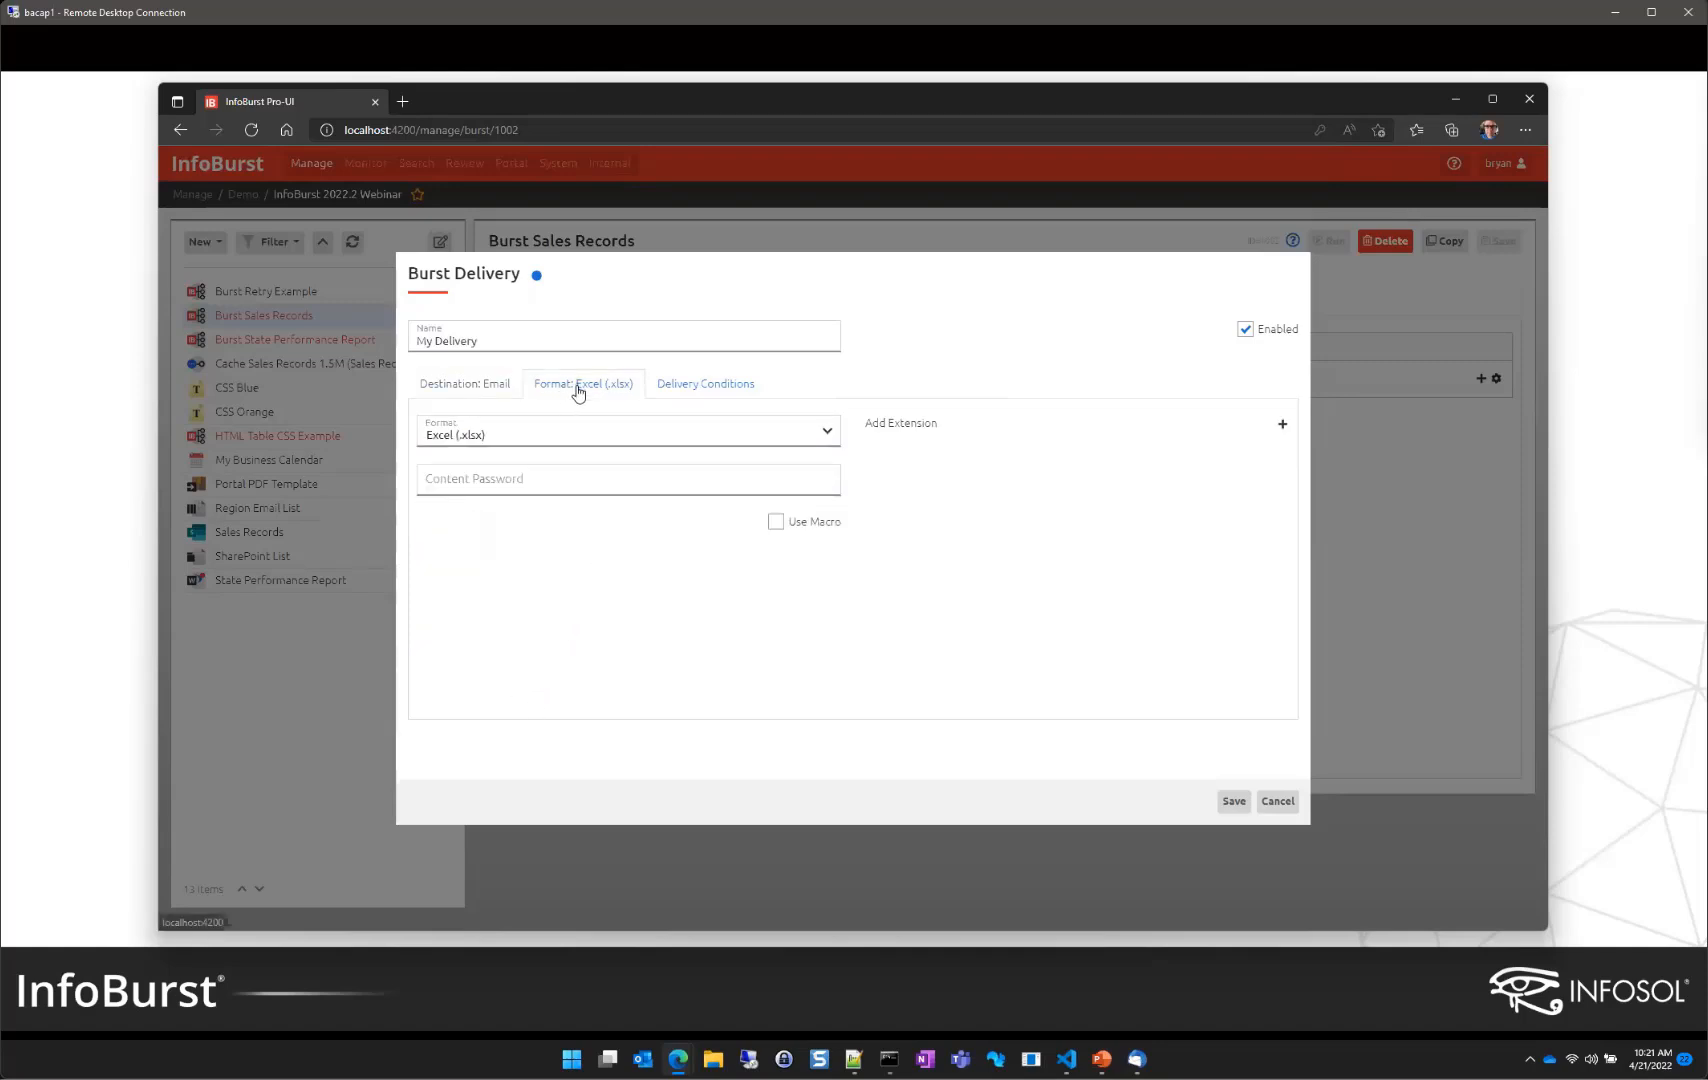
click(544, 430)
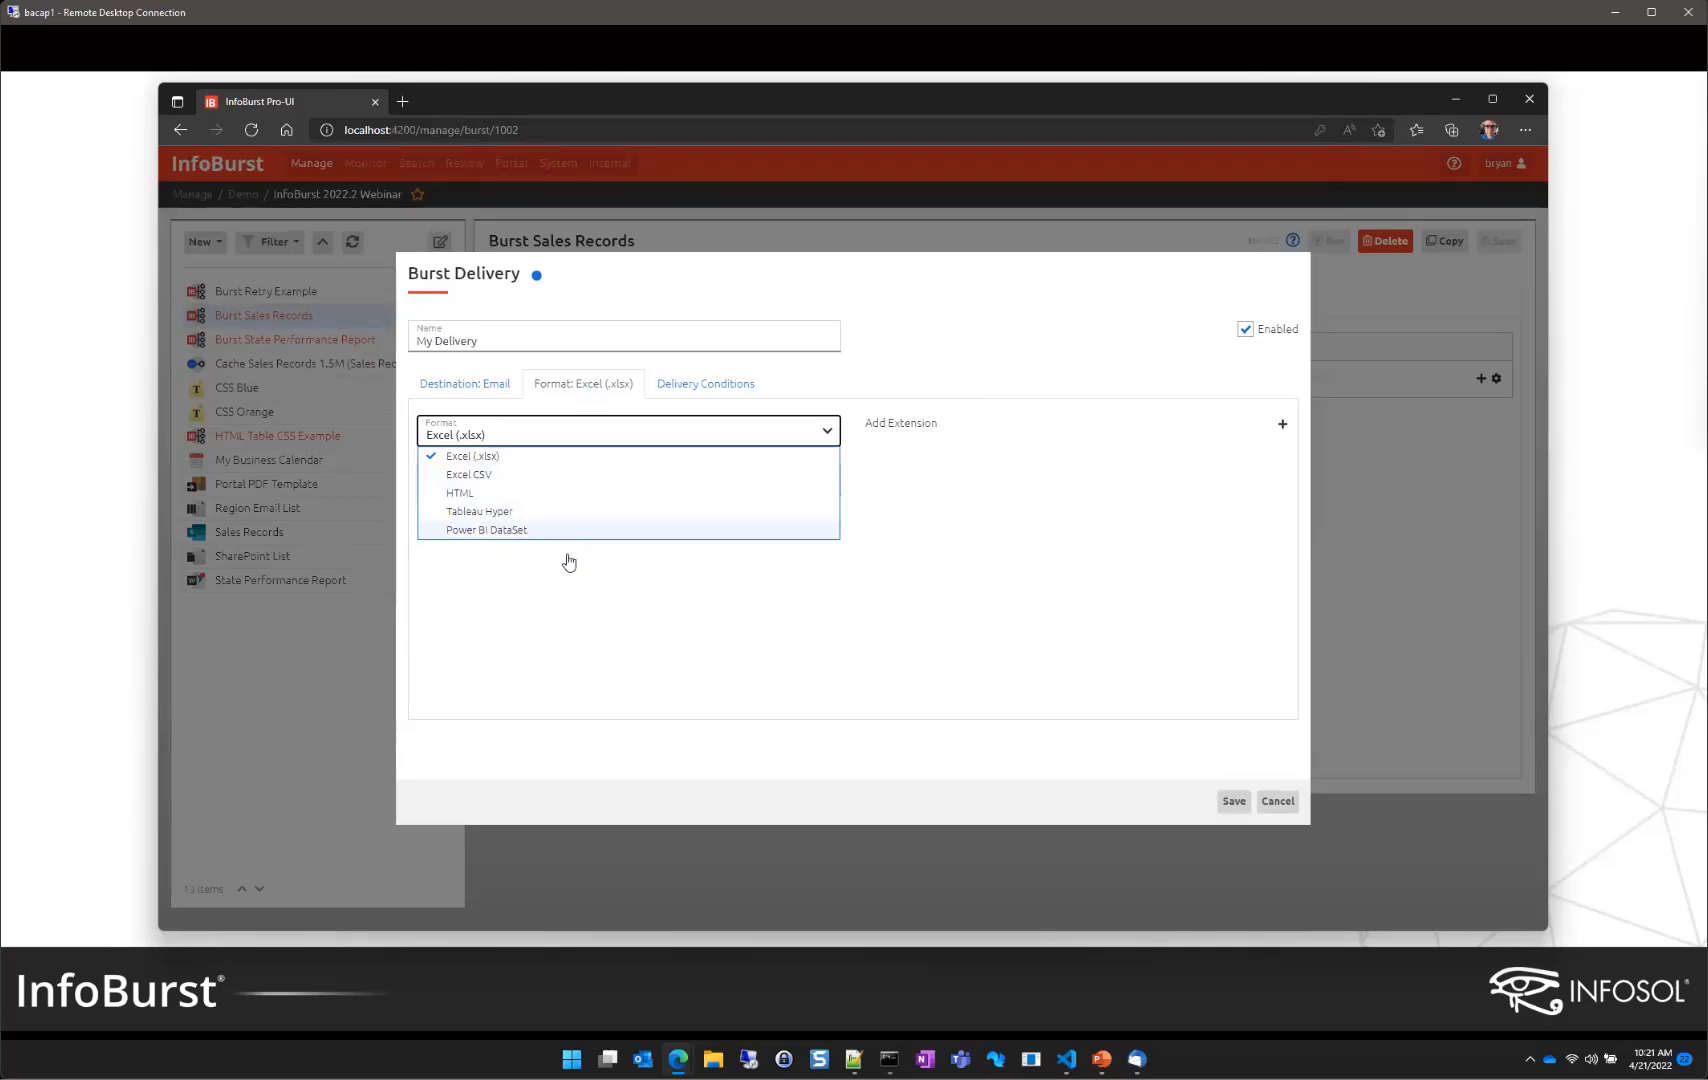
click(575, 605)
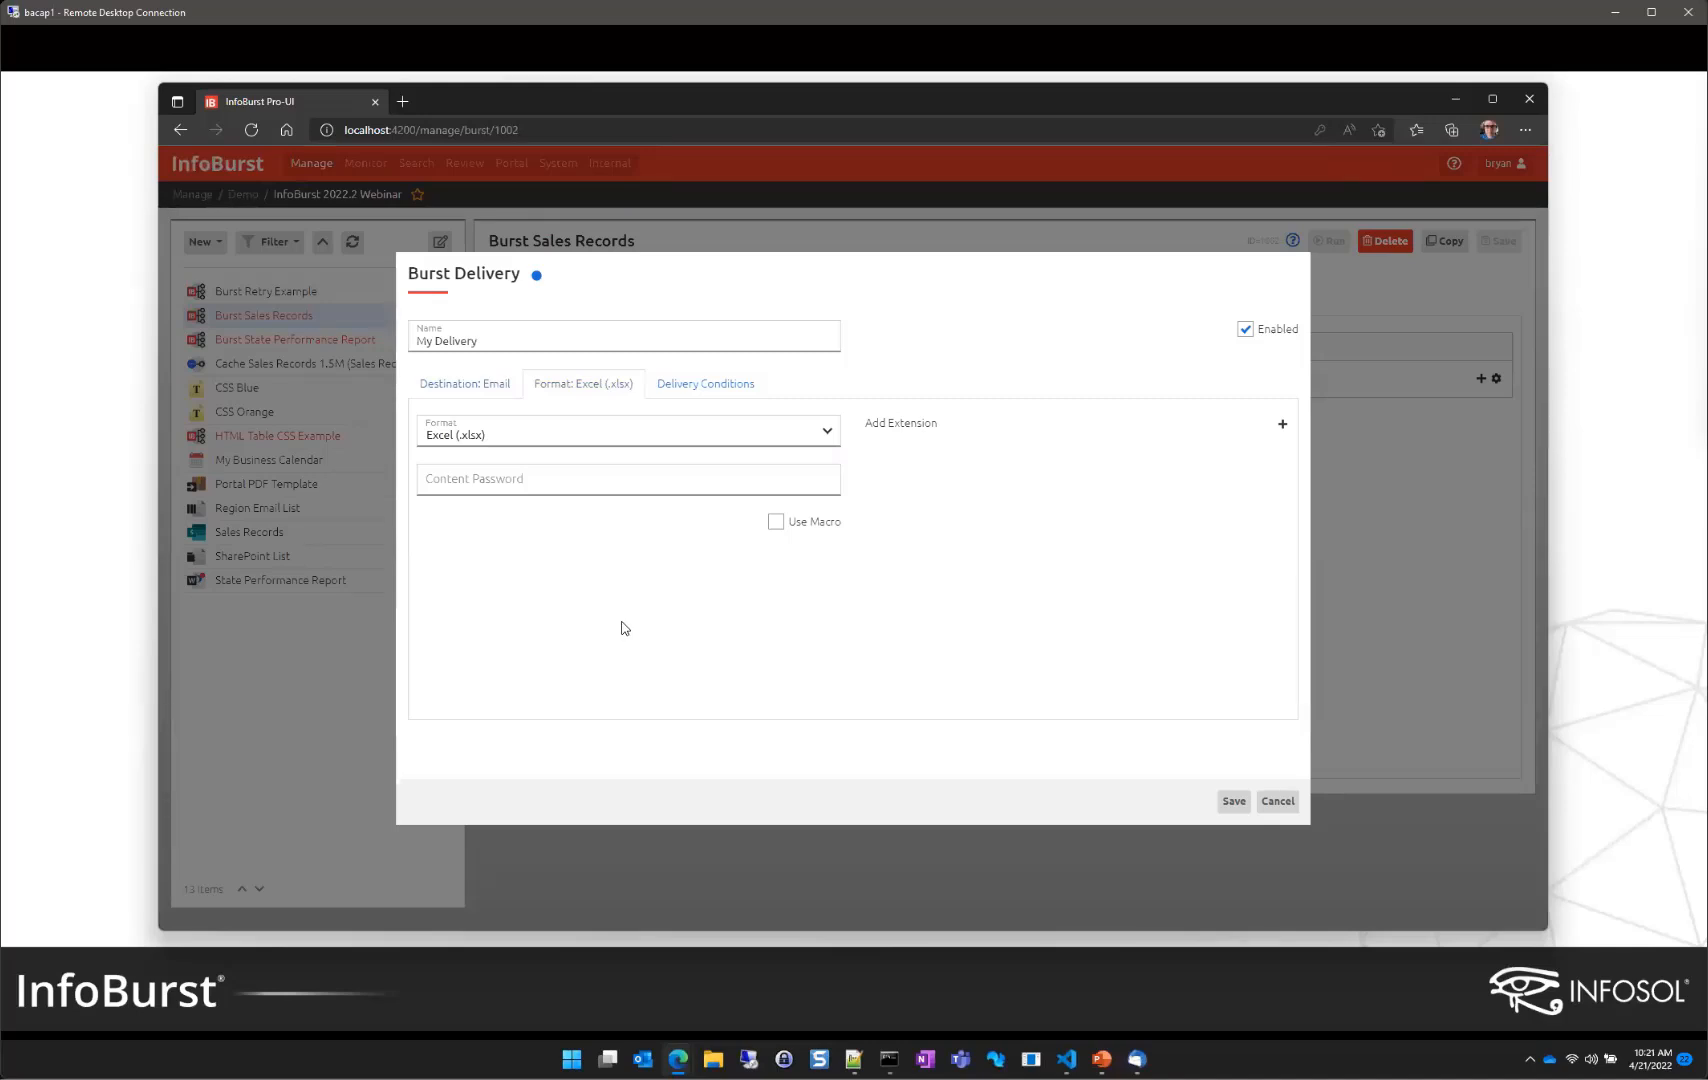
Step: Add AutoFit and AutoFilter extensions for the Sales Records report tab to the delivery's Excel format
click(912, 426)
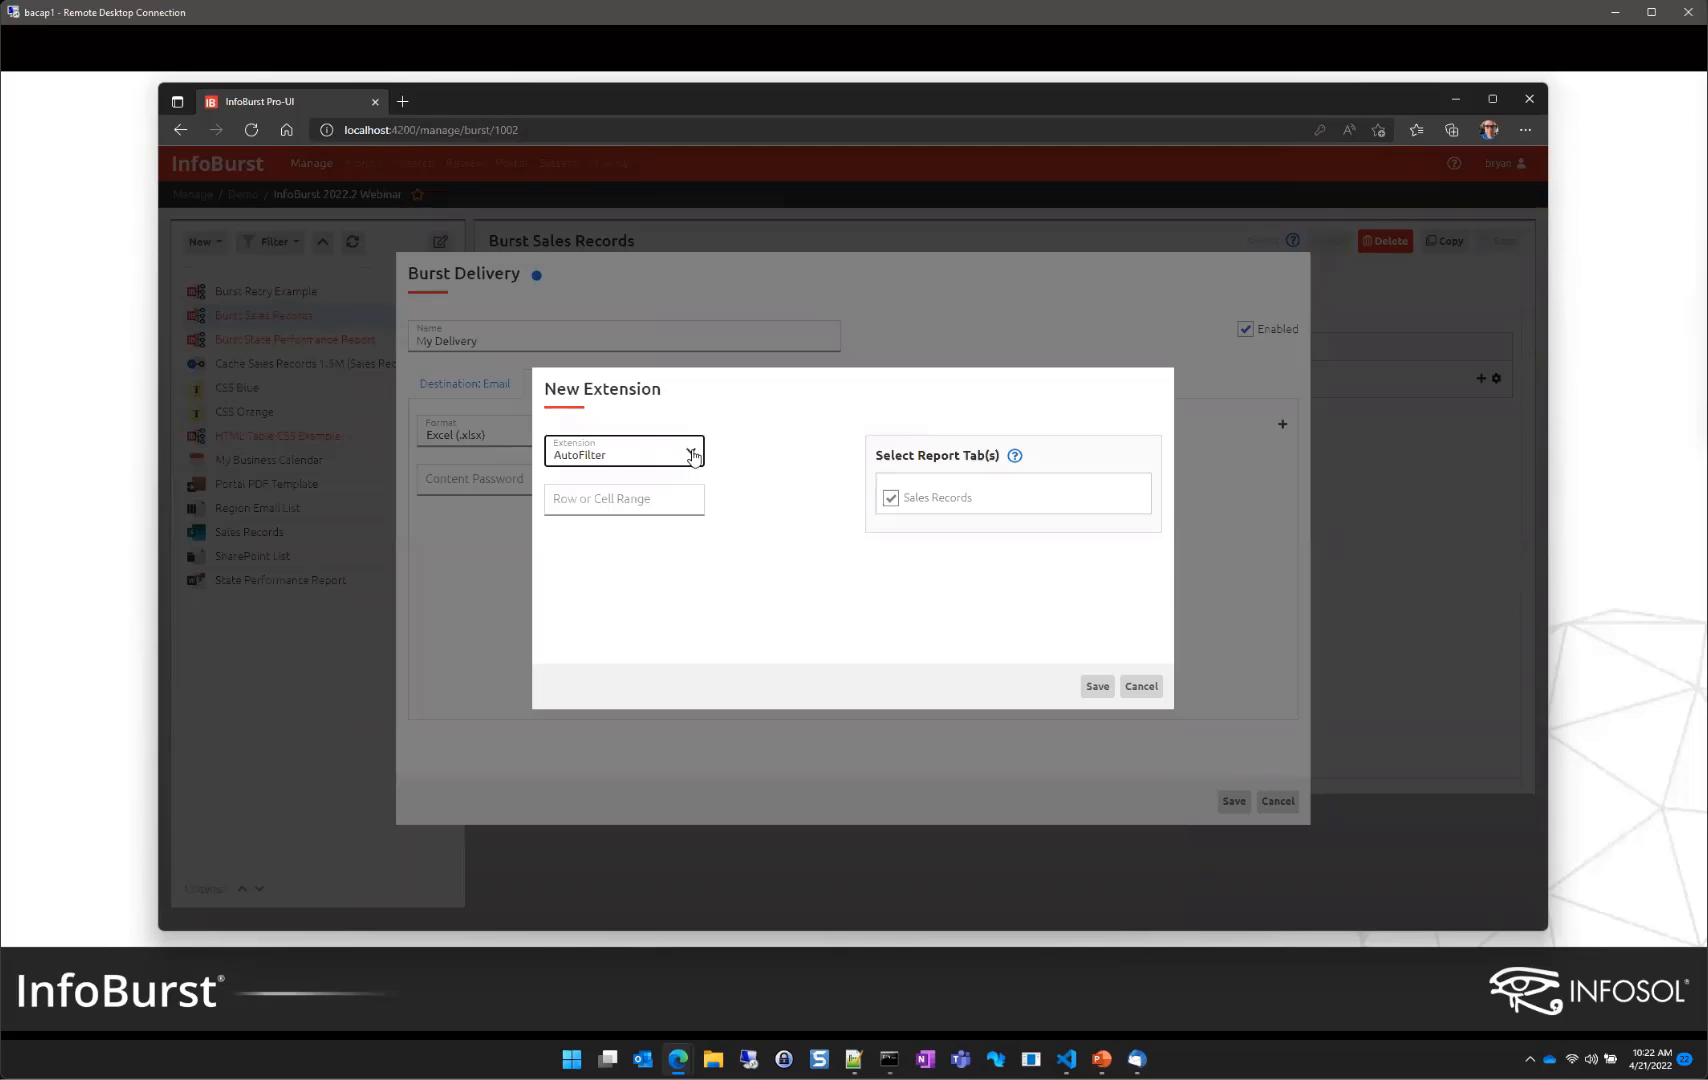
click(691, 453)
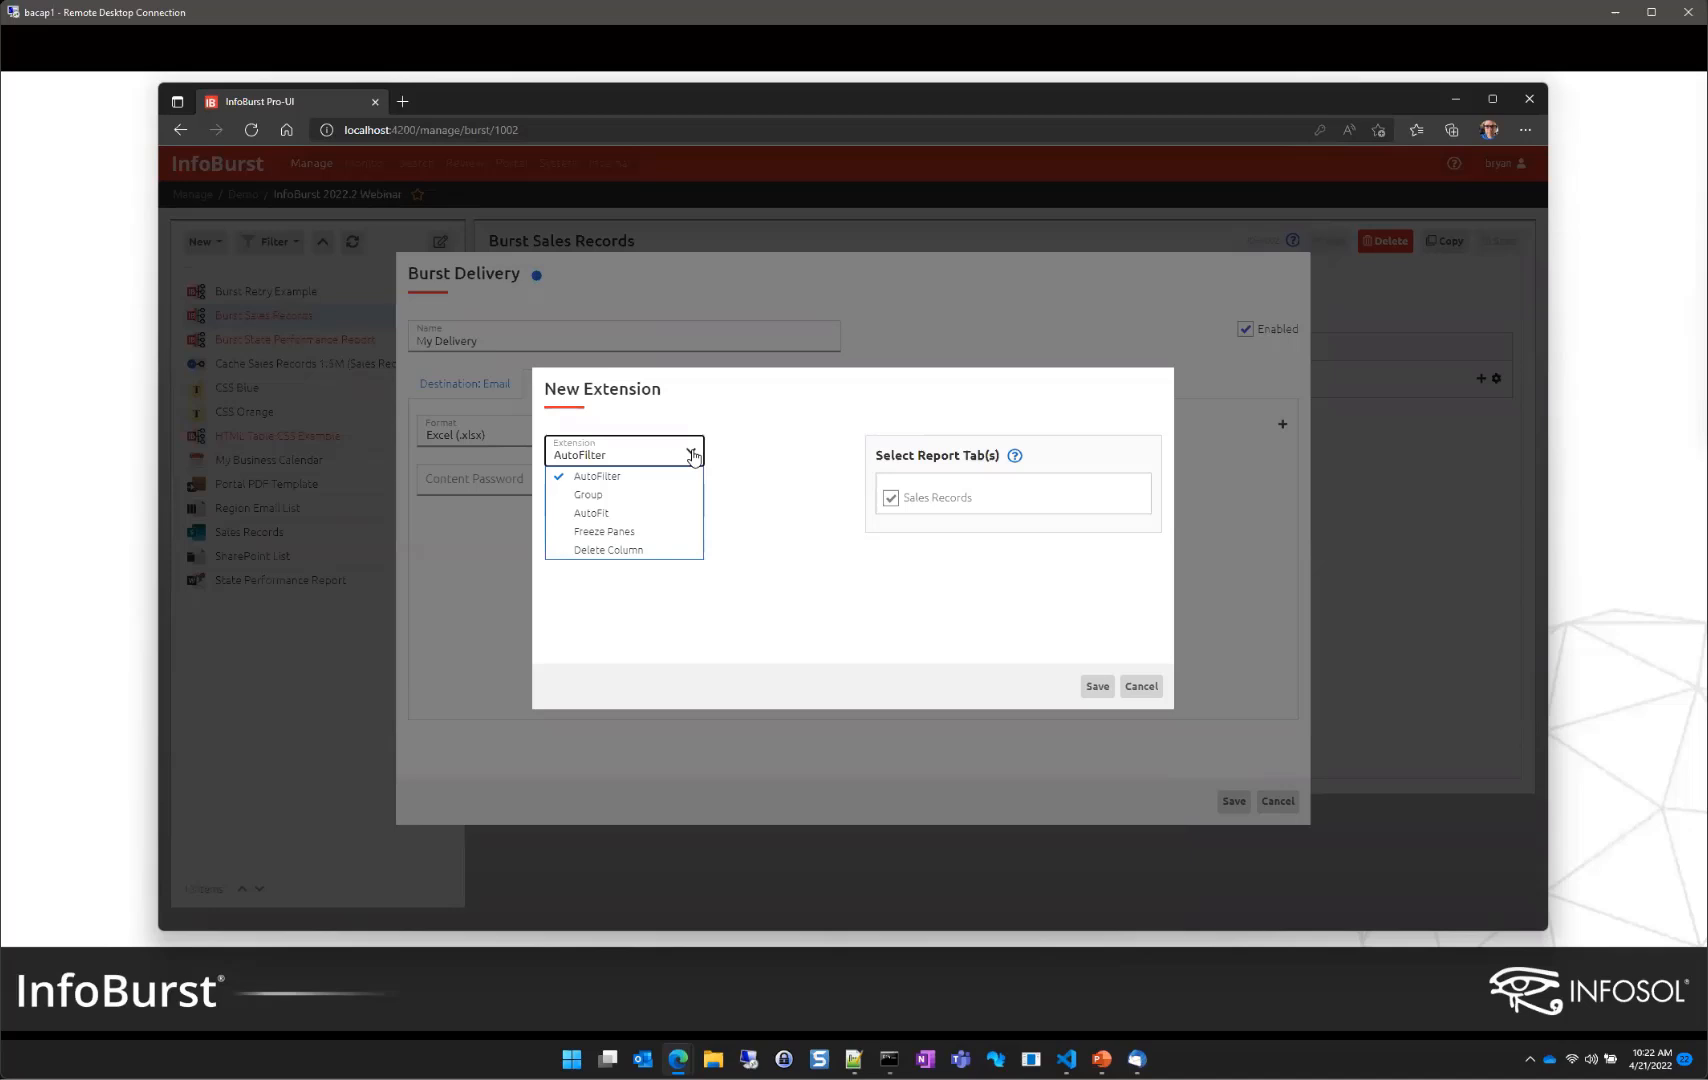
click(604, 515)
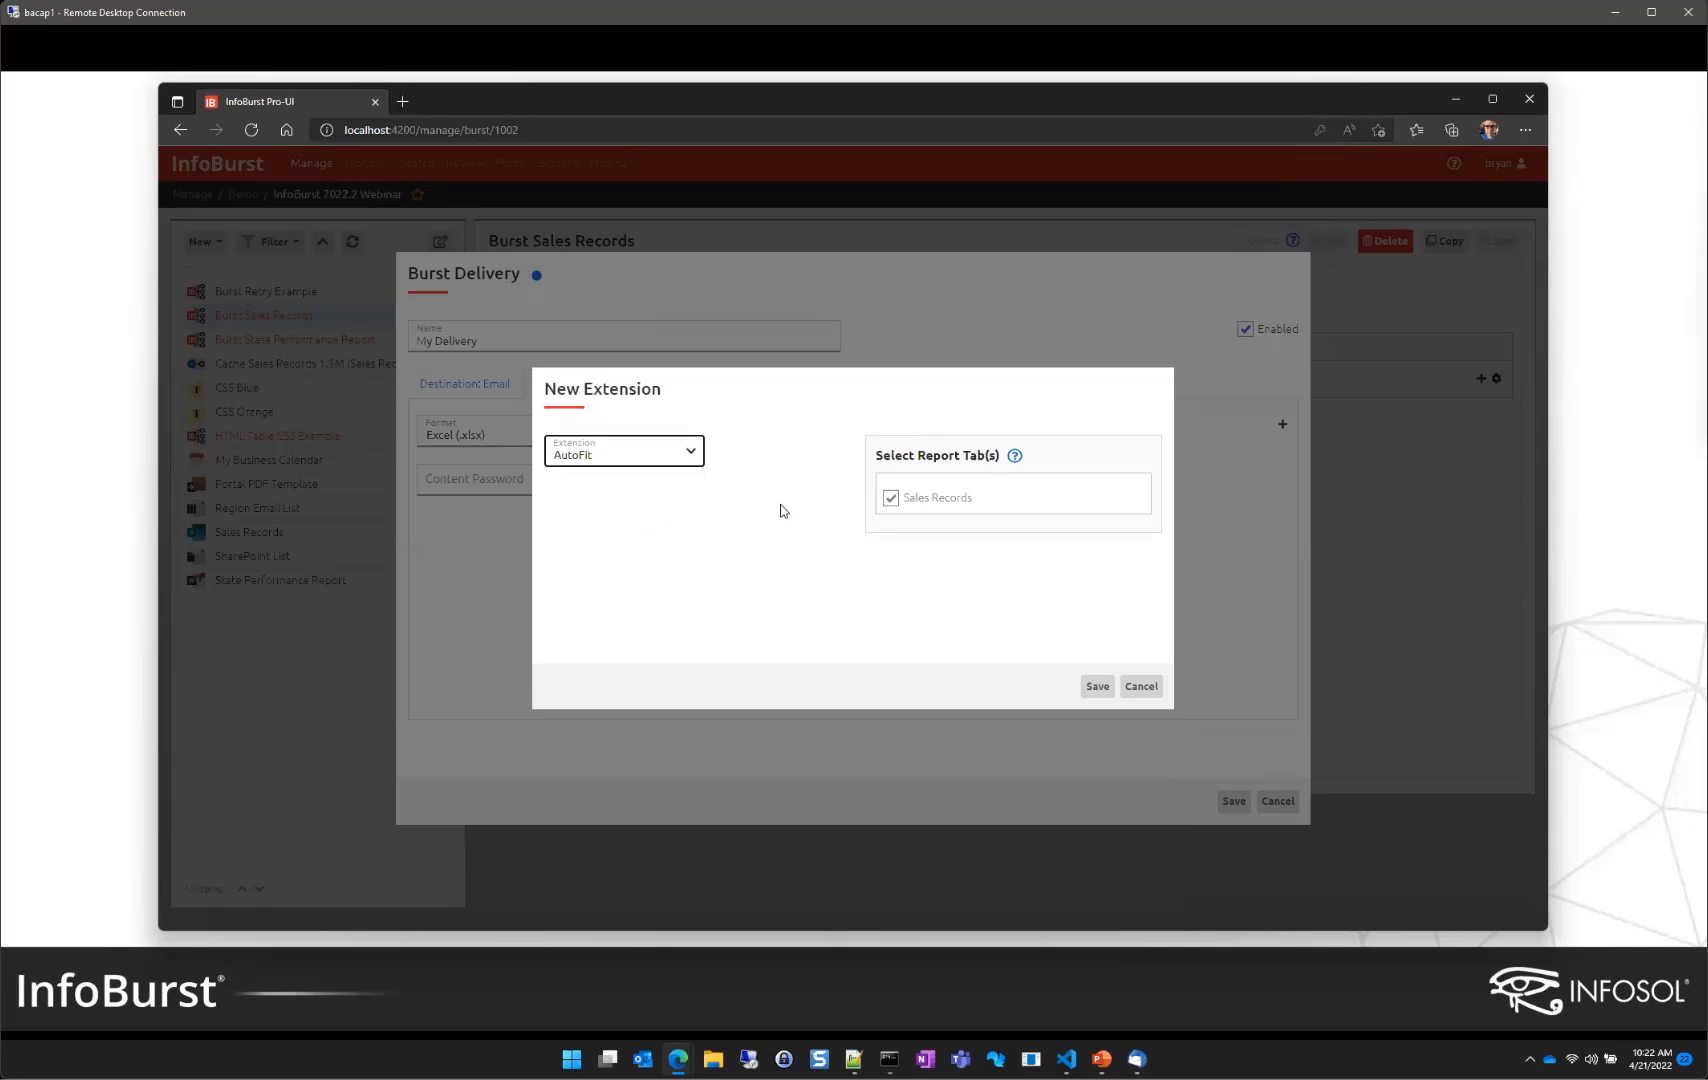
click(1097, 687)
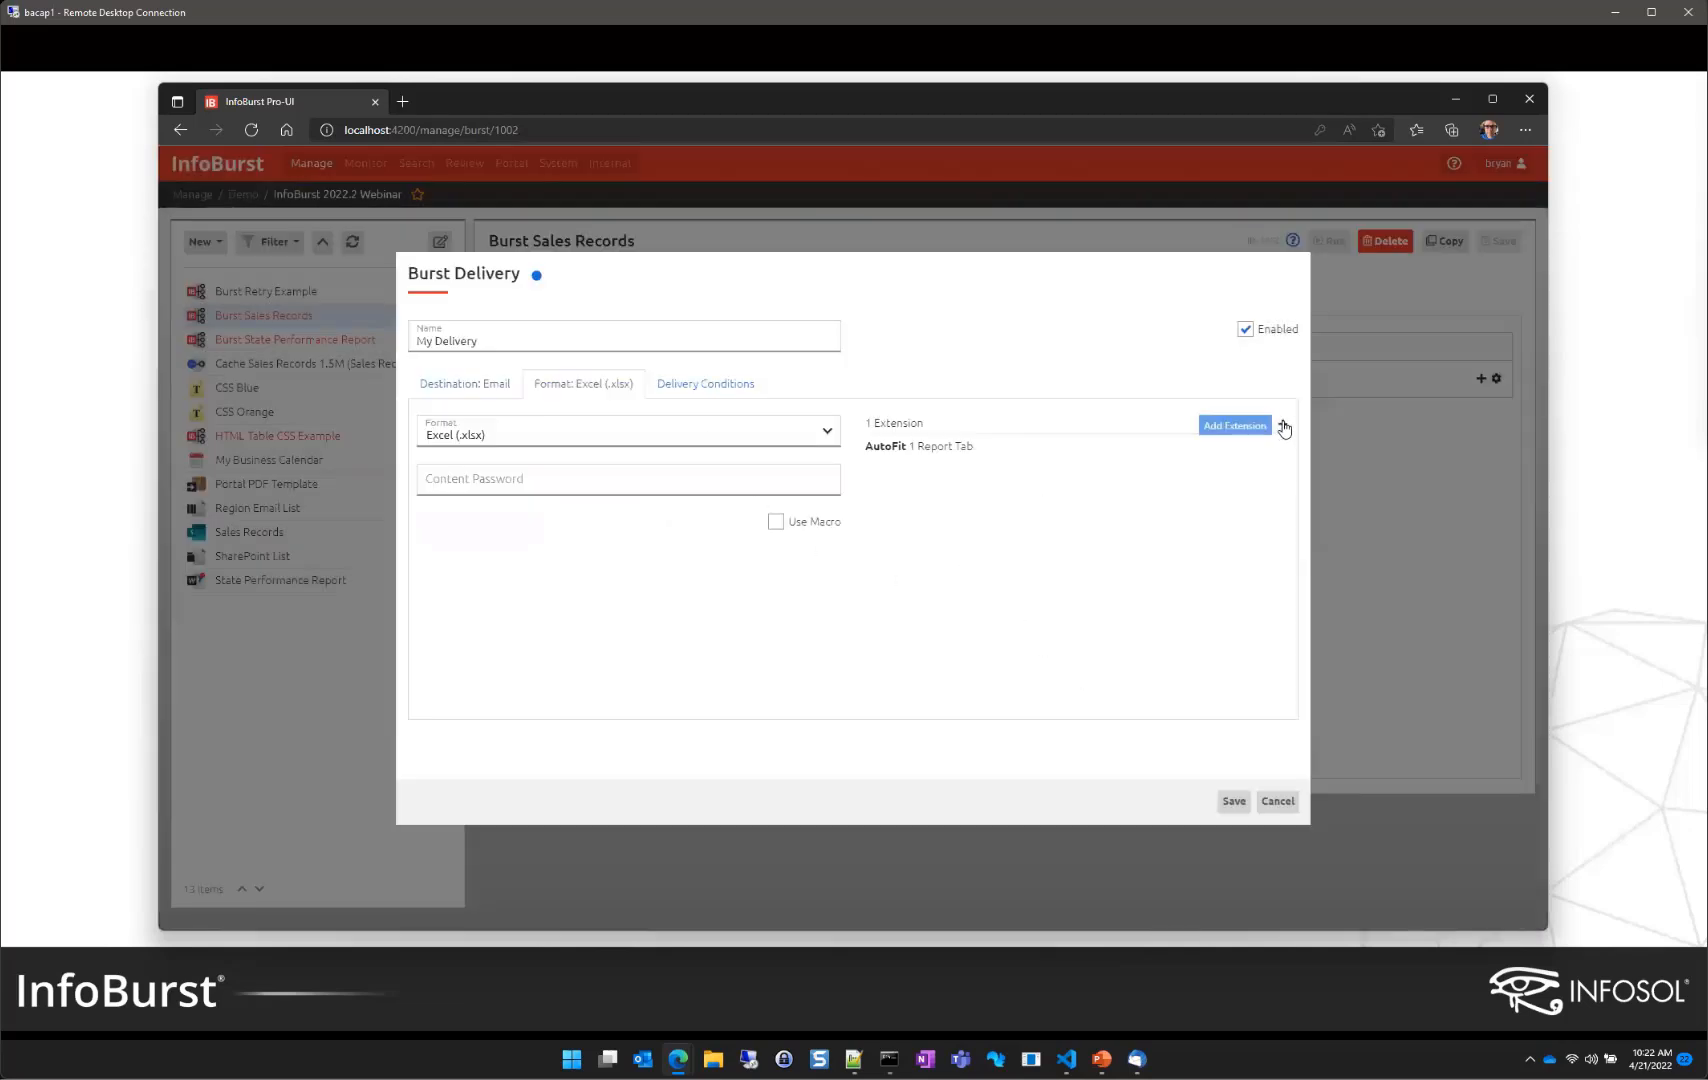
click(1283, 426)
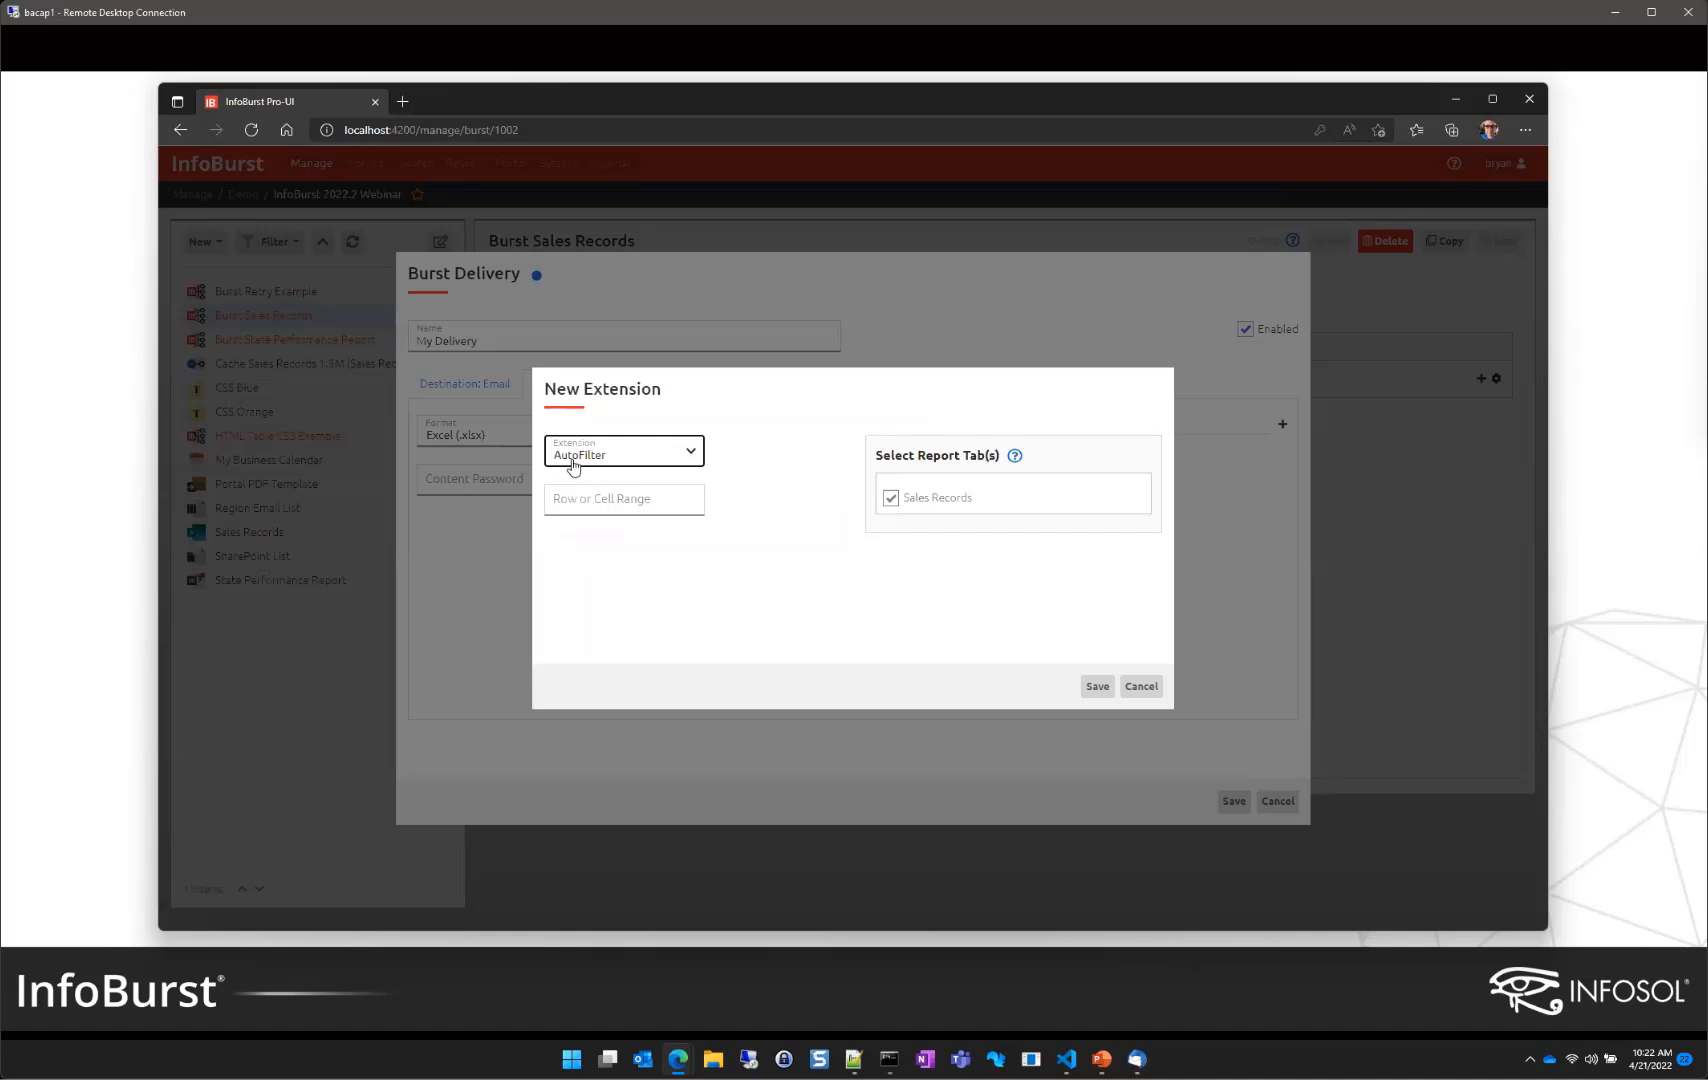
click(1096, 686)
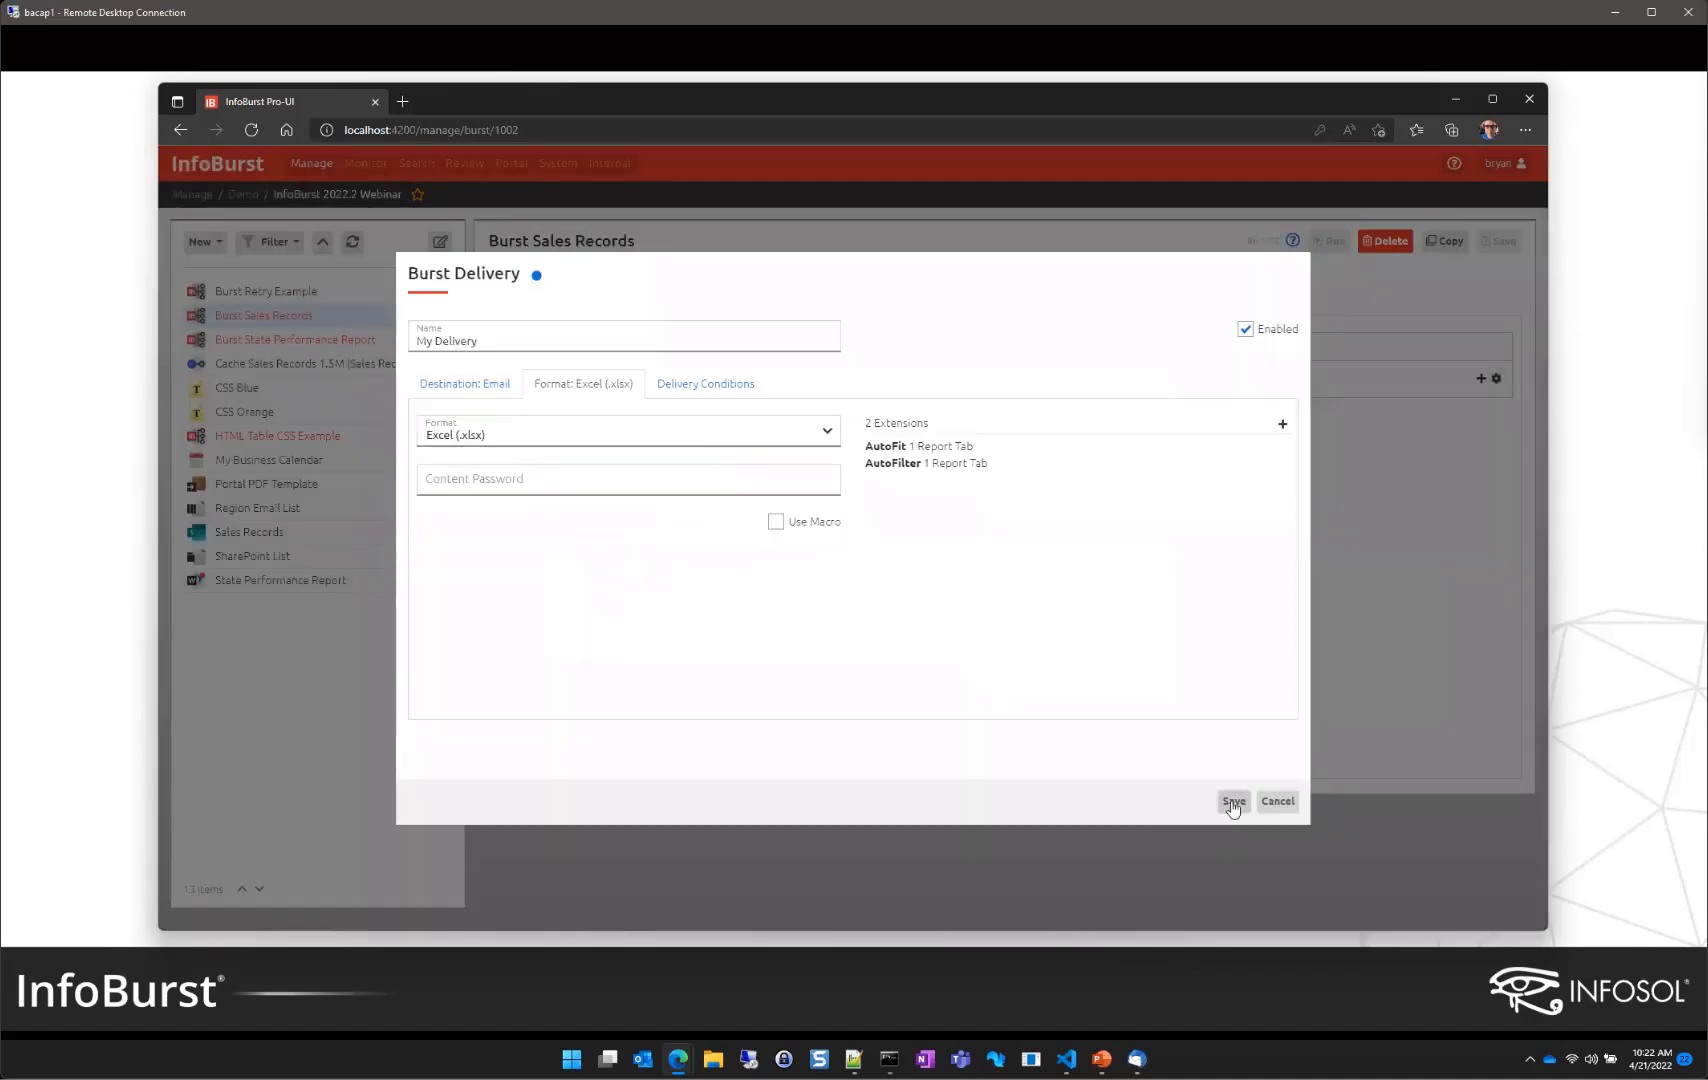
Step: Save the Sales Records email delivery and run the Burst Sales Records burst
click(1233, 801)
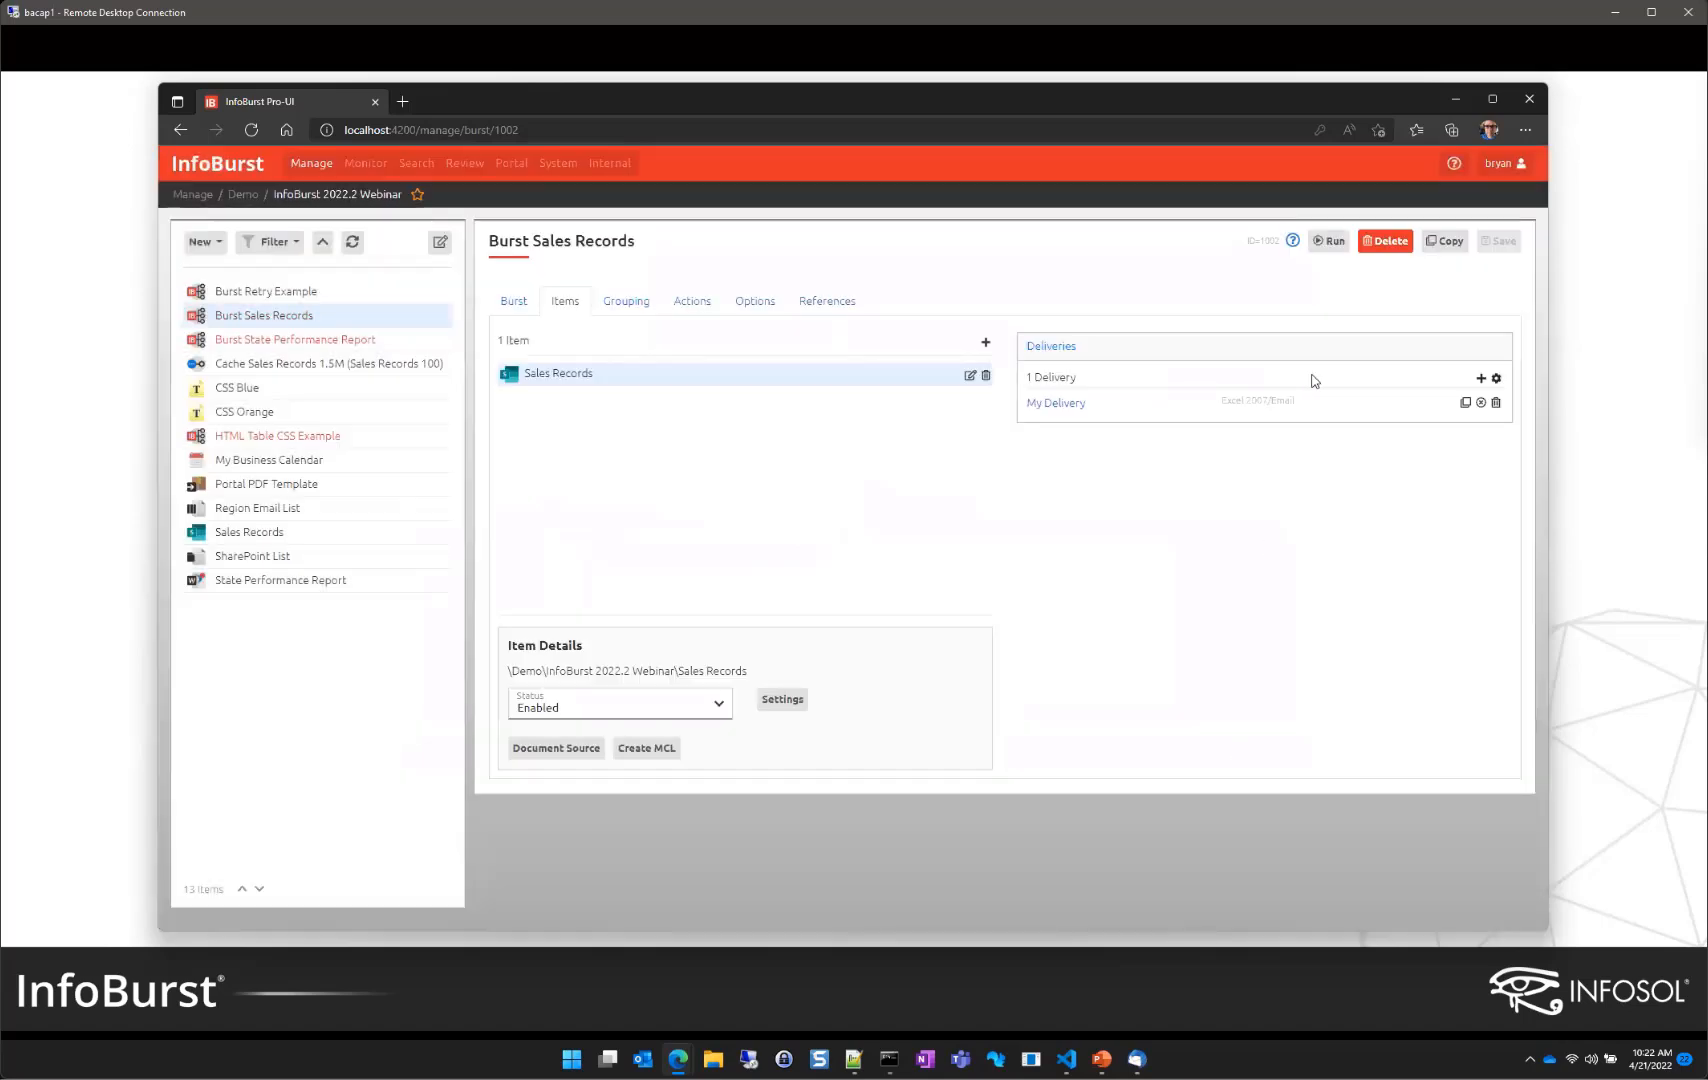
click(1325, 243)
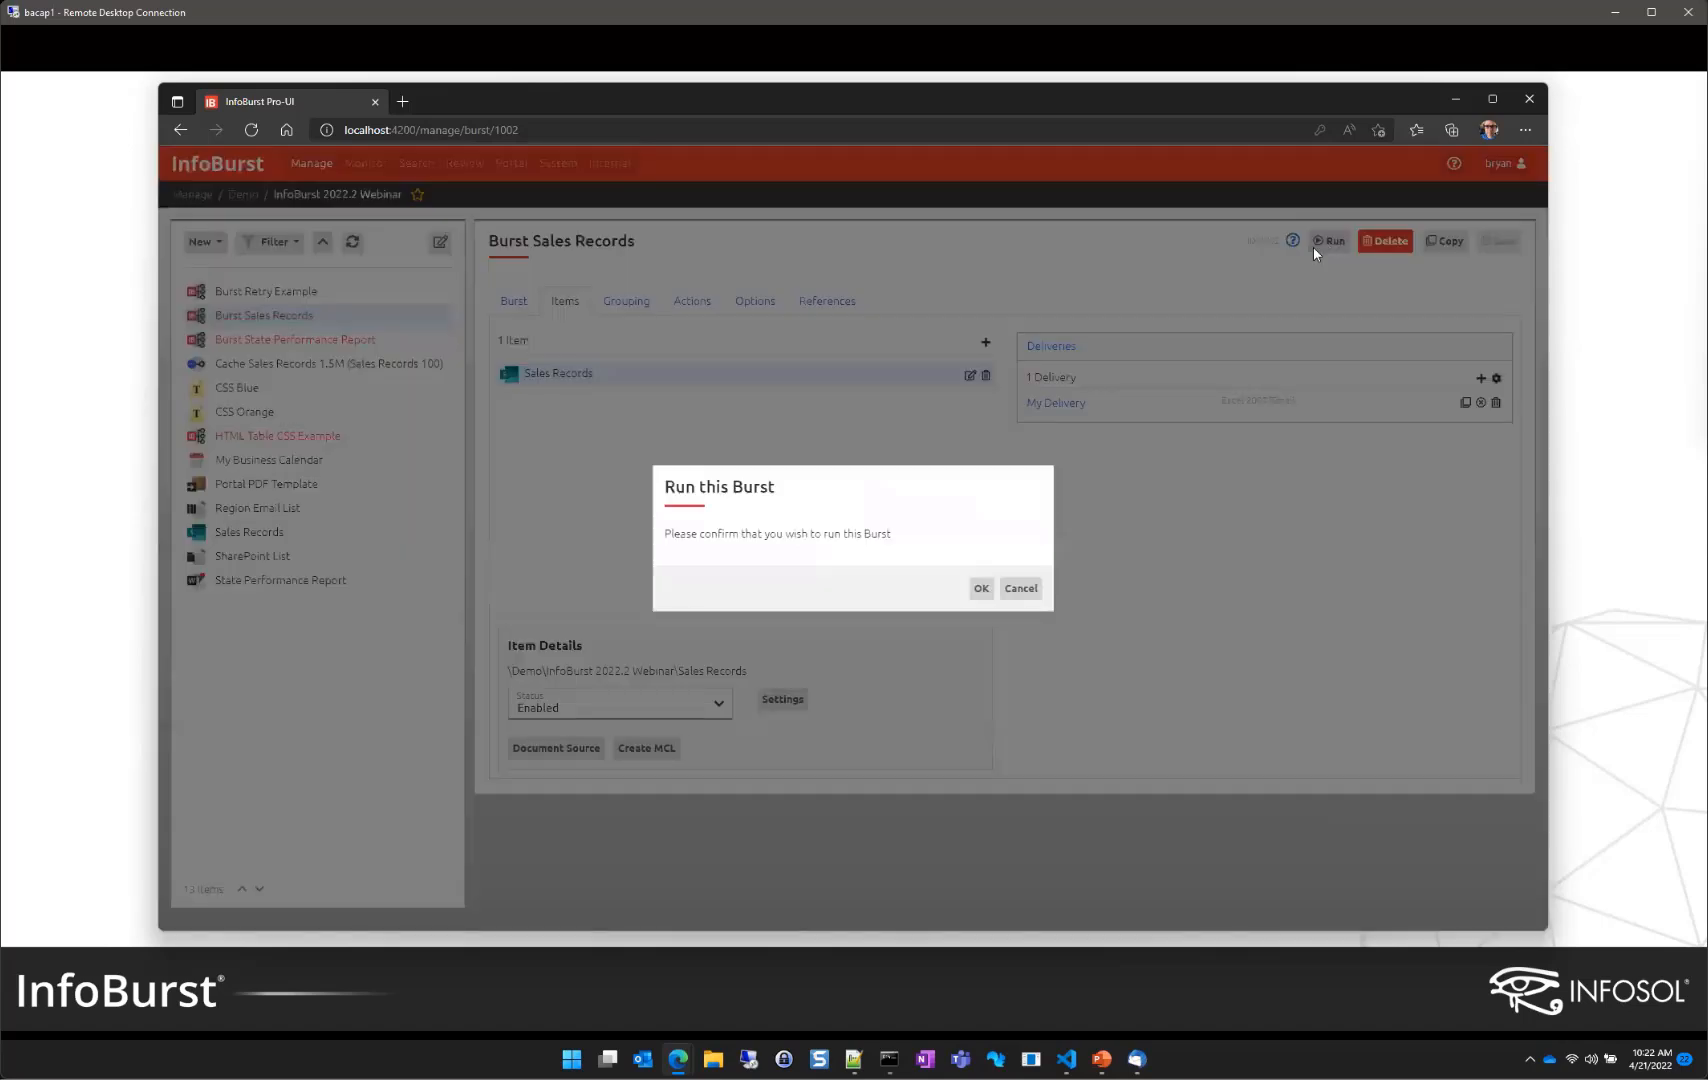
click(981, 588)
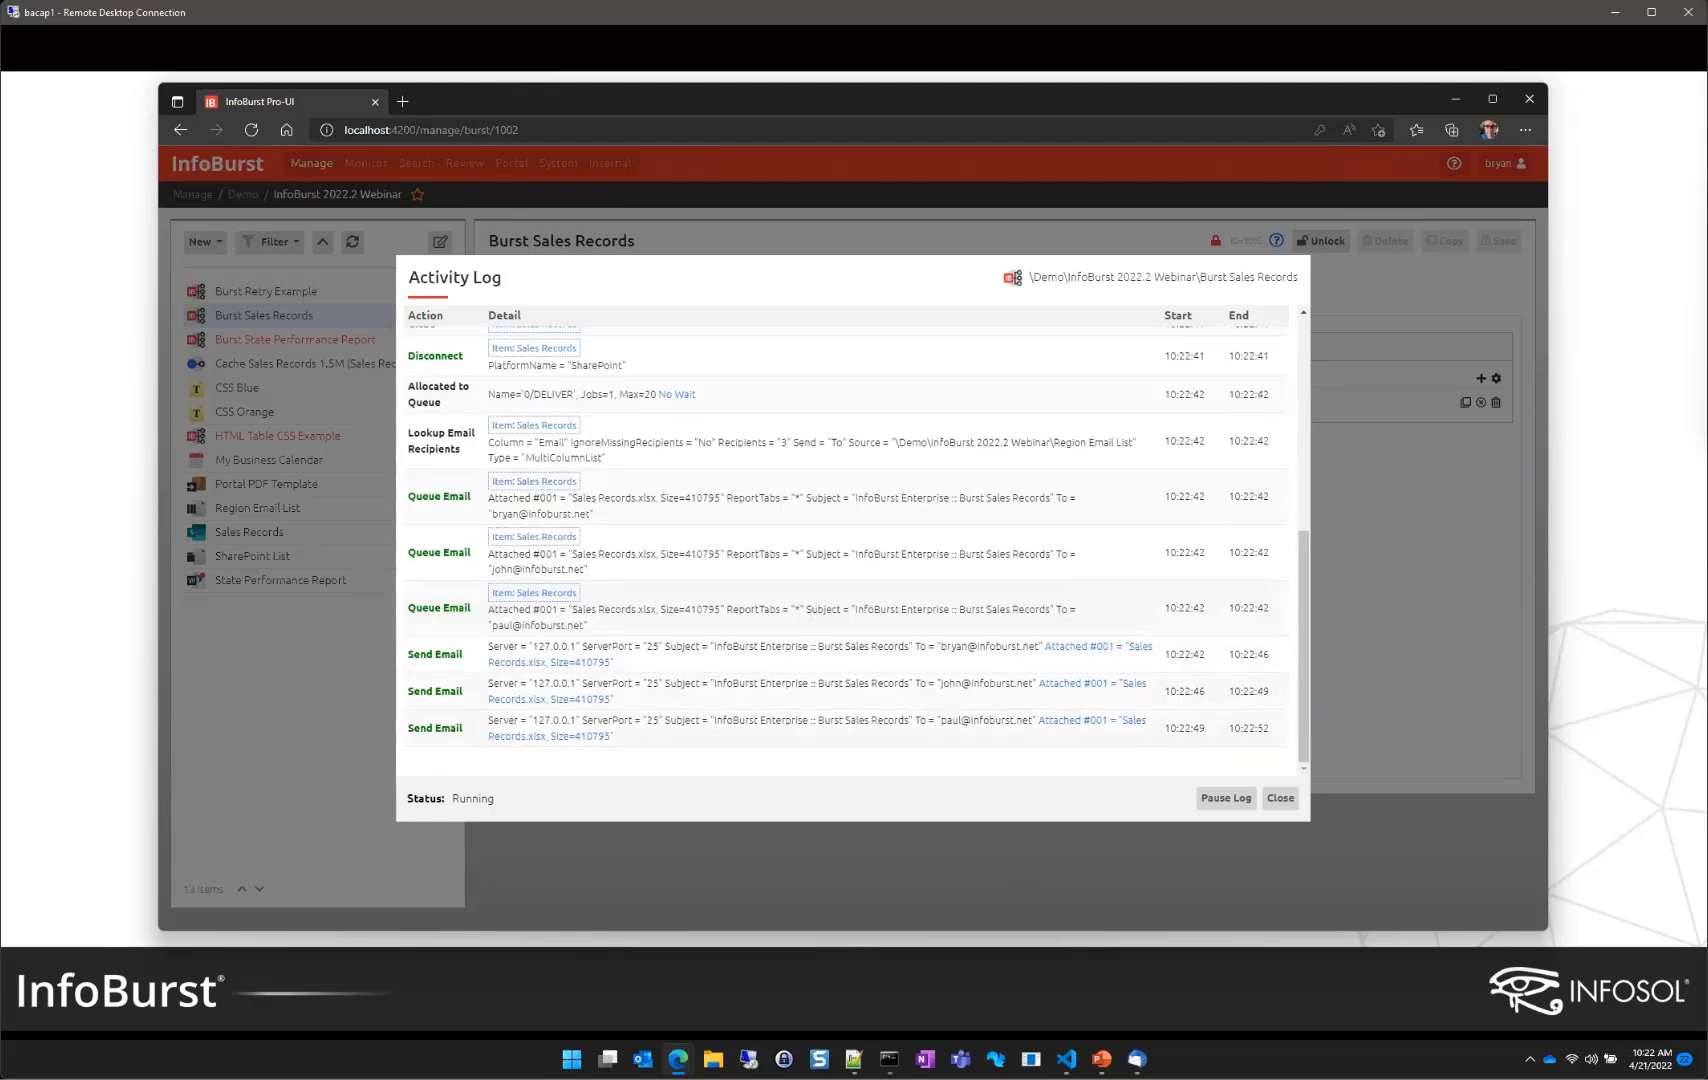
Step: Switch to the email client, get all new messages, and open the Sales Records.xlsx attachment of the Burst Sales Records email
click(1137, 1058)
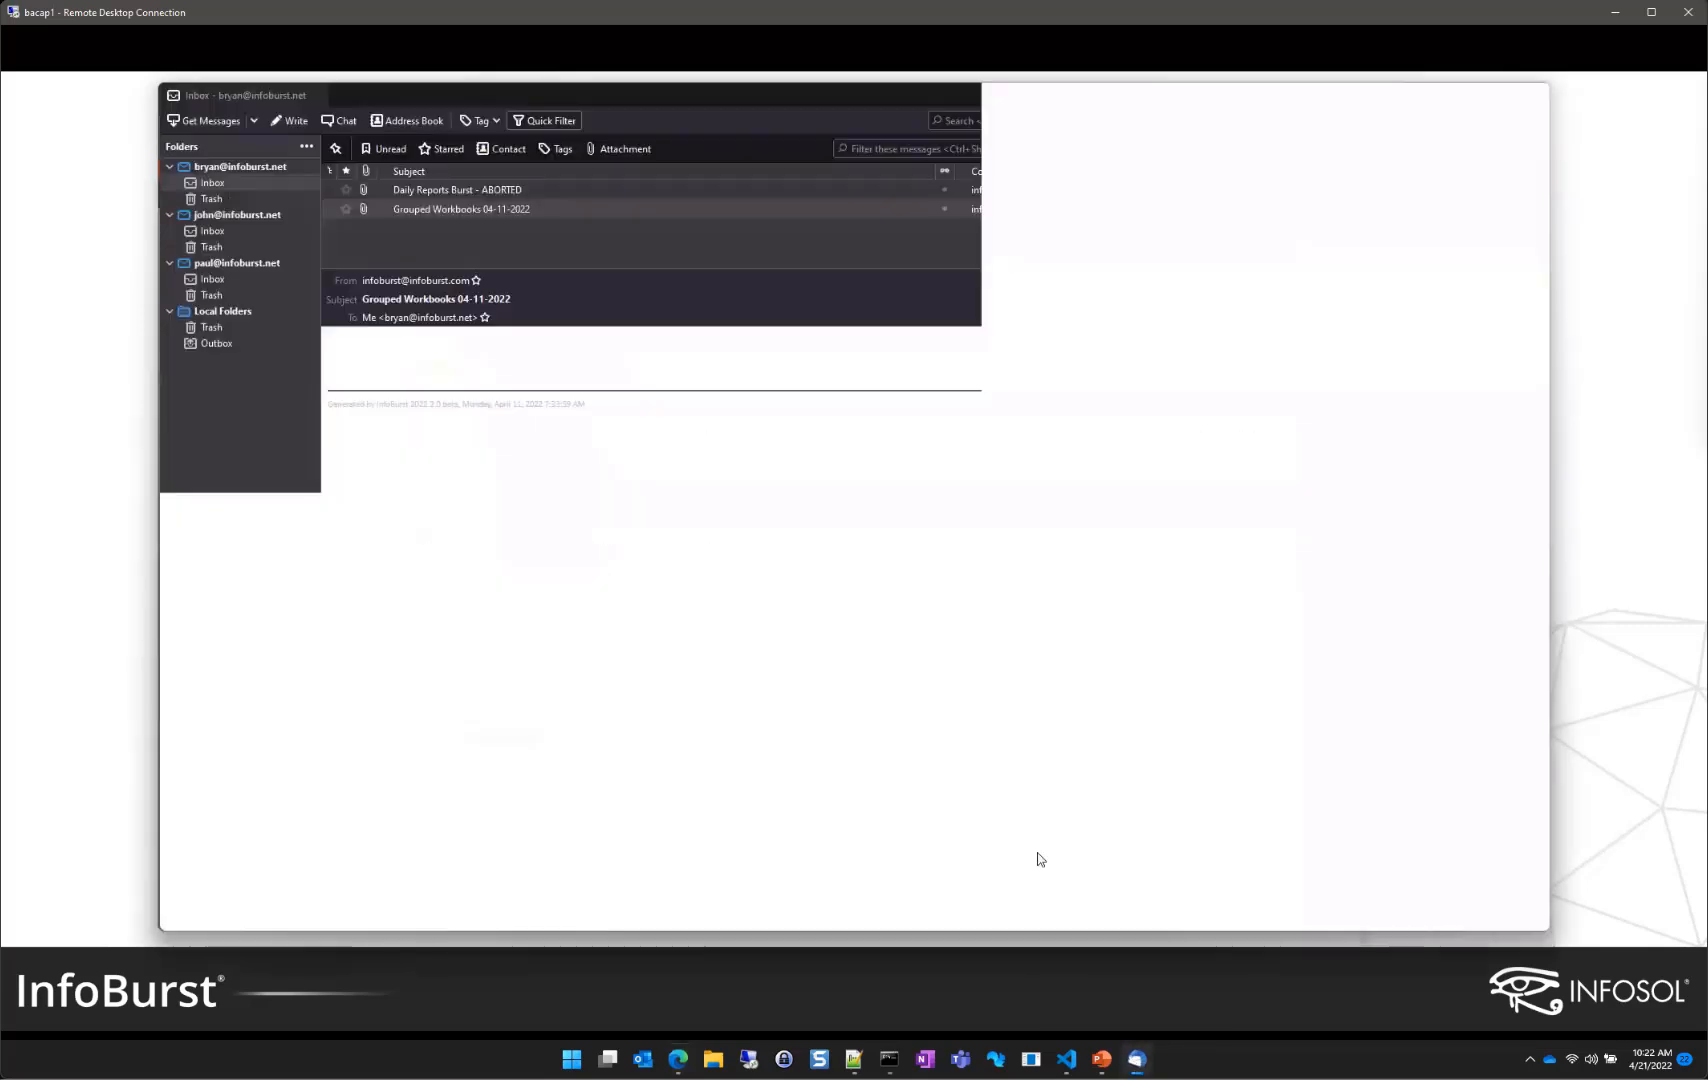
click(253, 121)
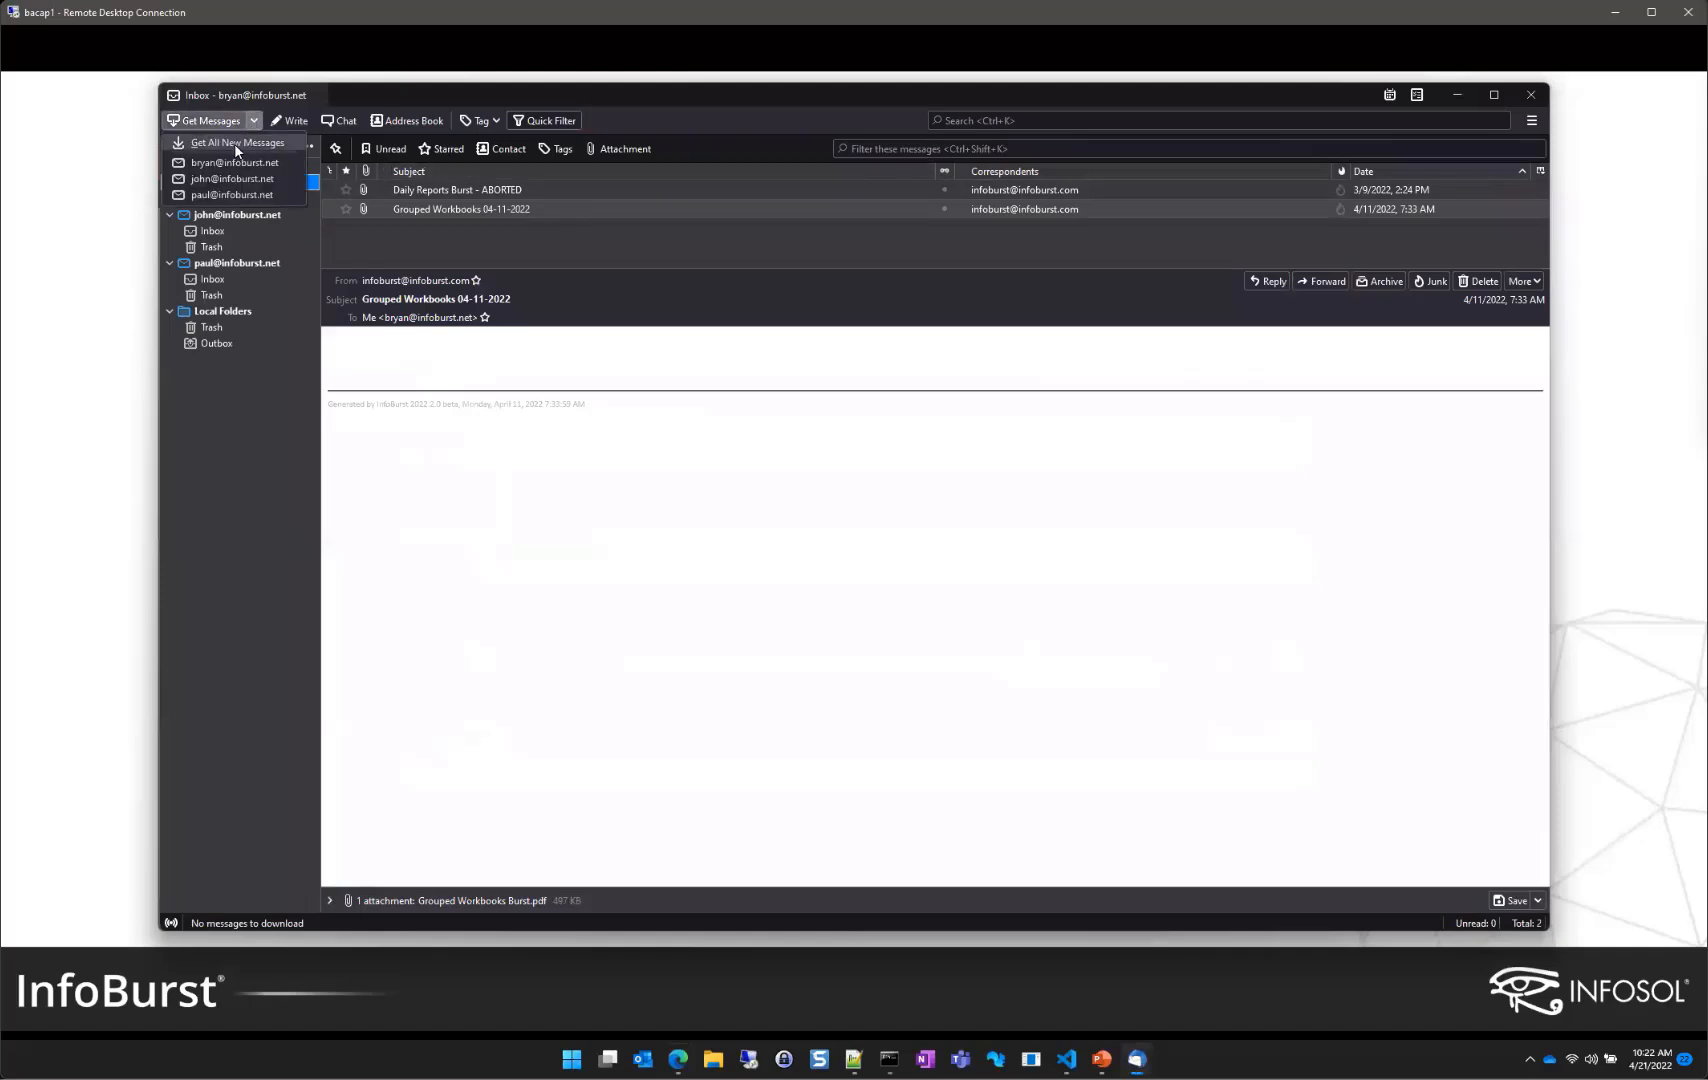
click(234, 143)
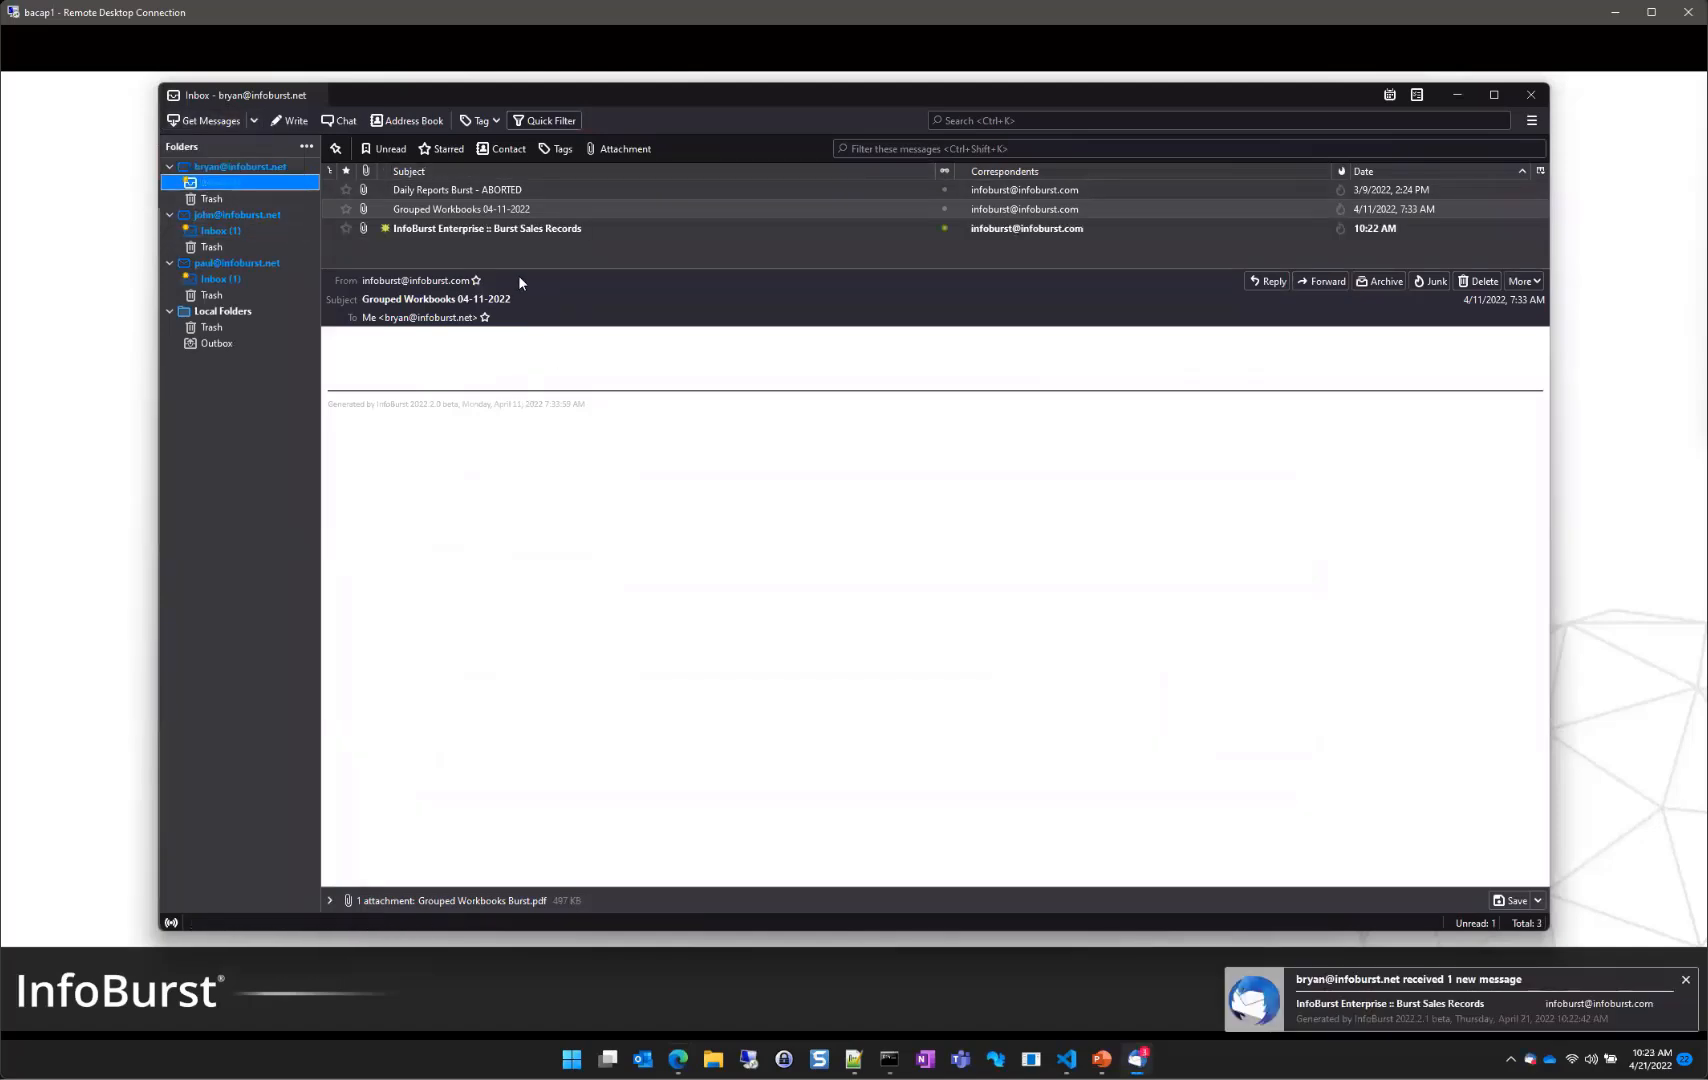
click(470, 228)
click(440, 901)
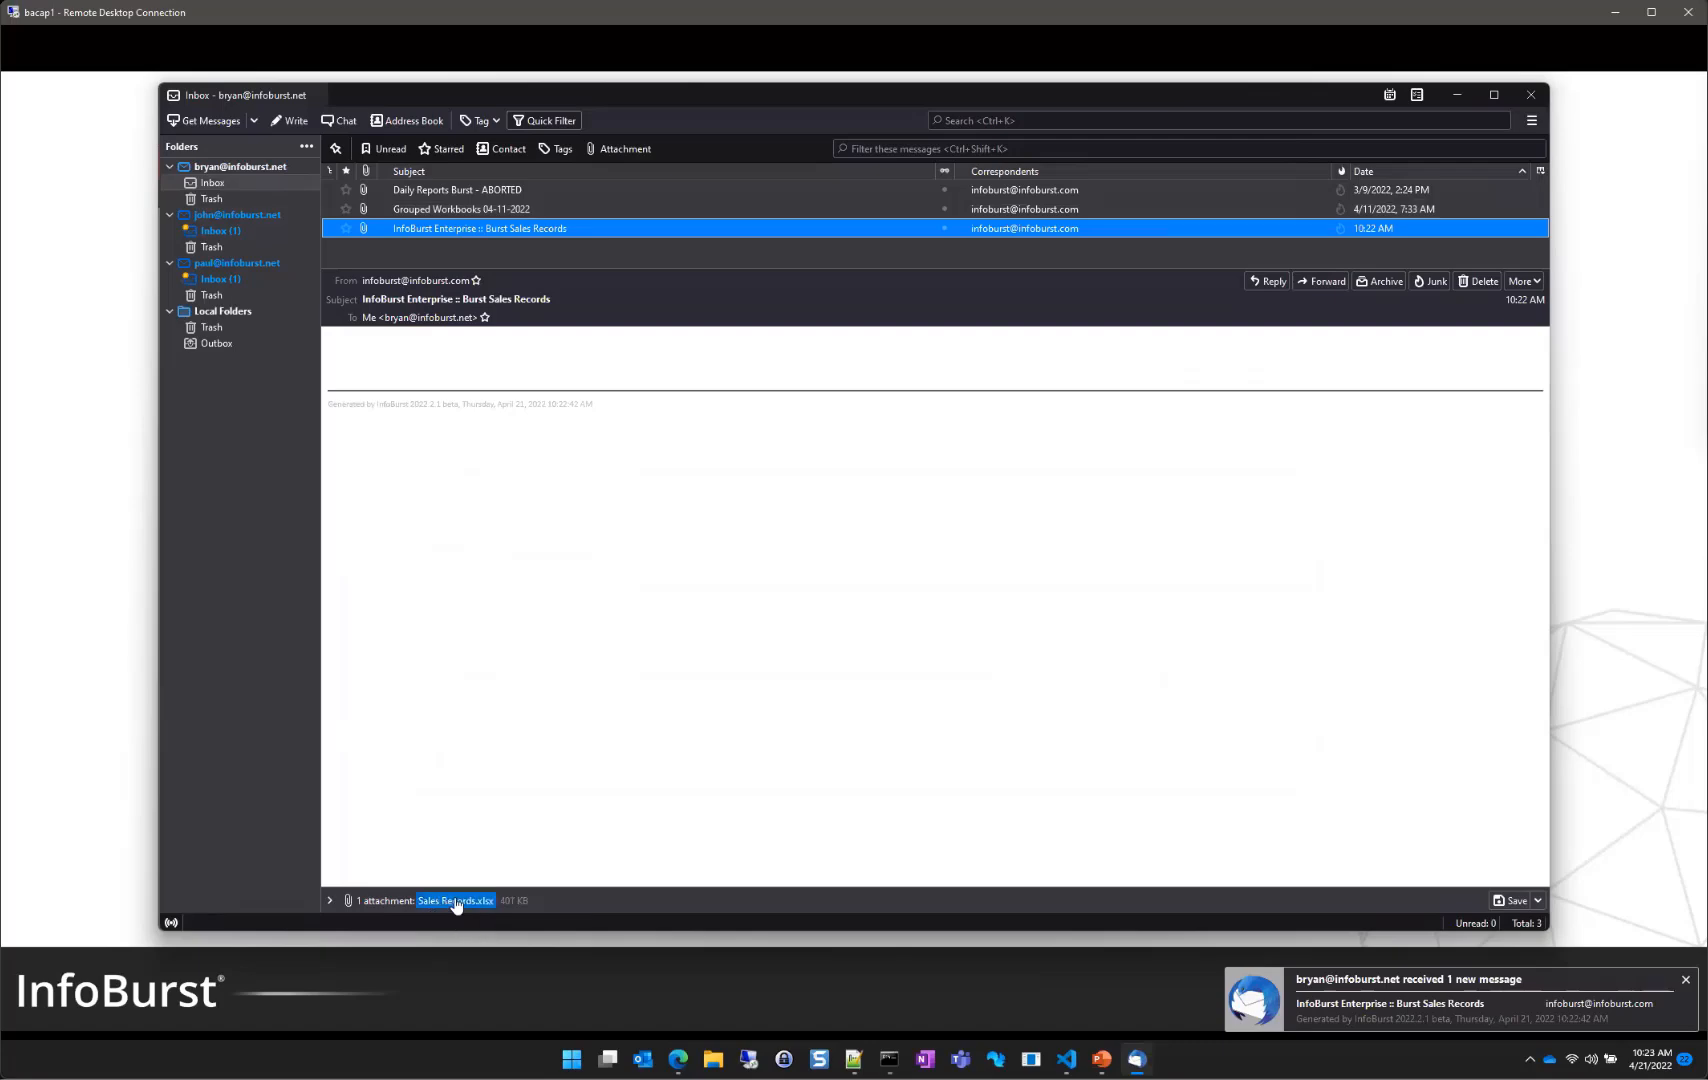
double_click(455, 903)
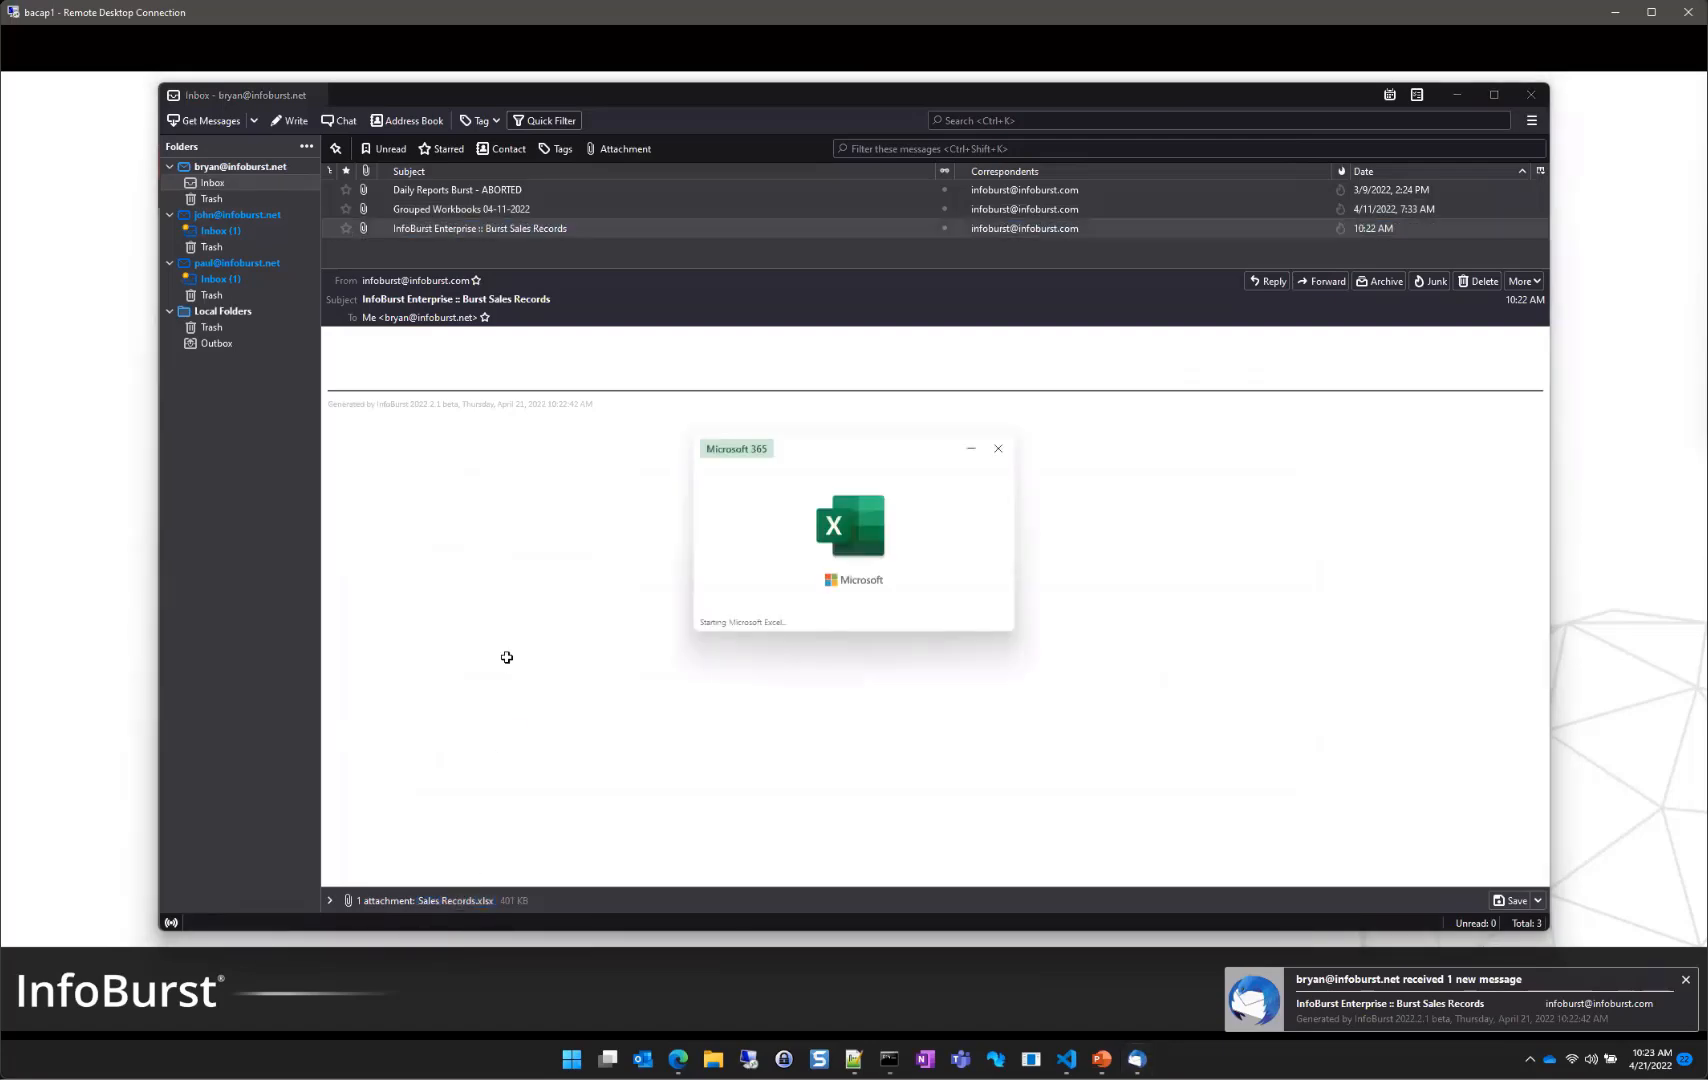
Step: Review the rows and filter headers of the delivered Sales Records worksheet, then close the workbook
scroll(945, 628, down, 5)
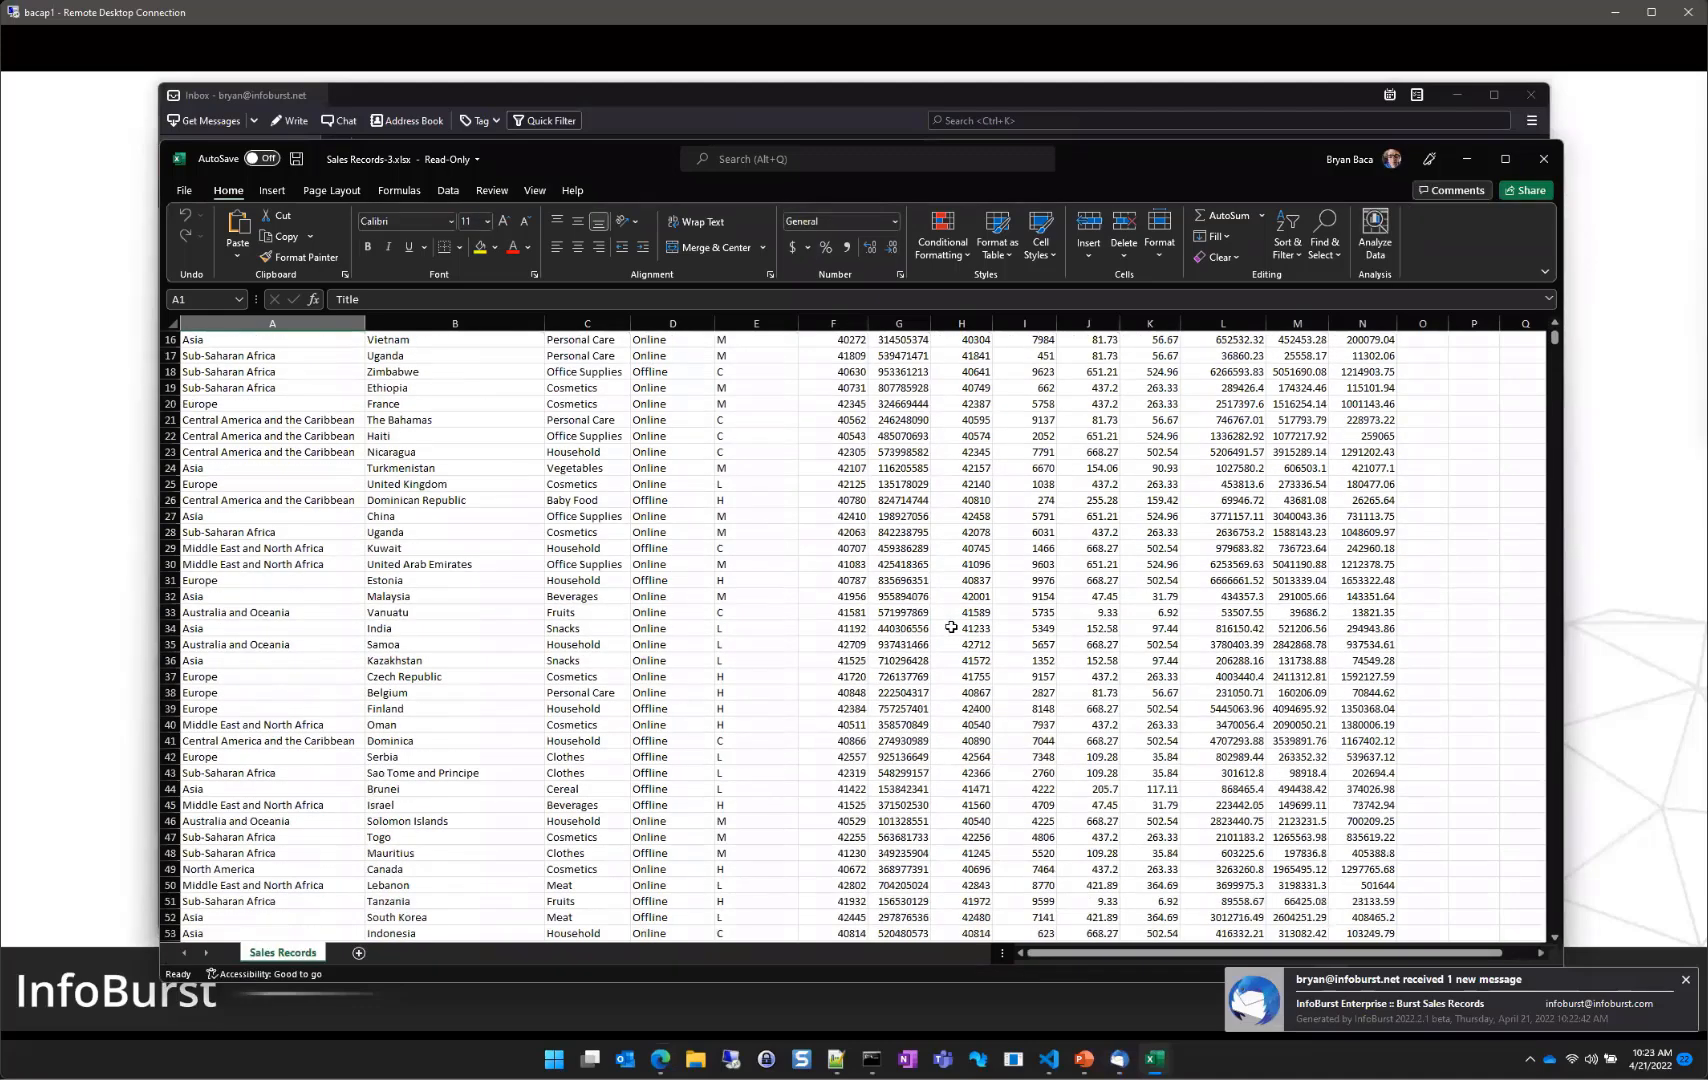
scroll(943, 640, down, 10)
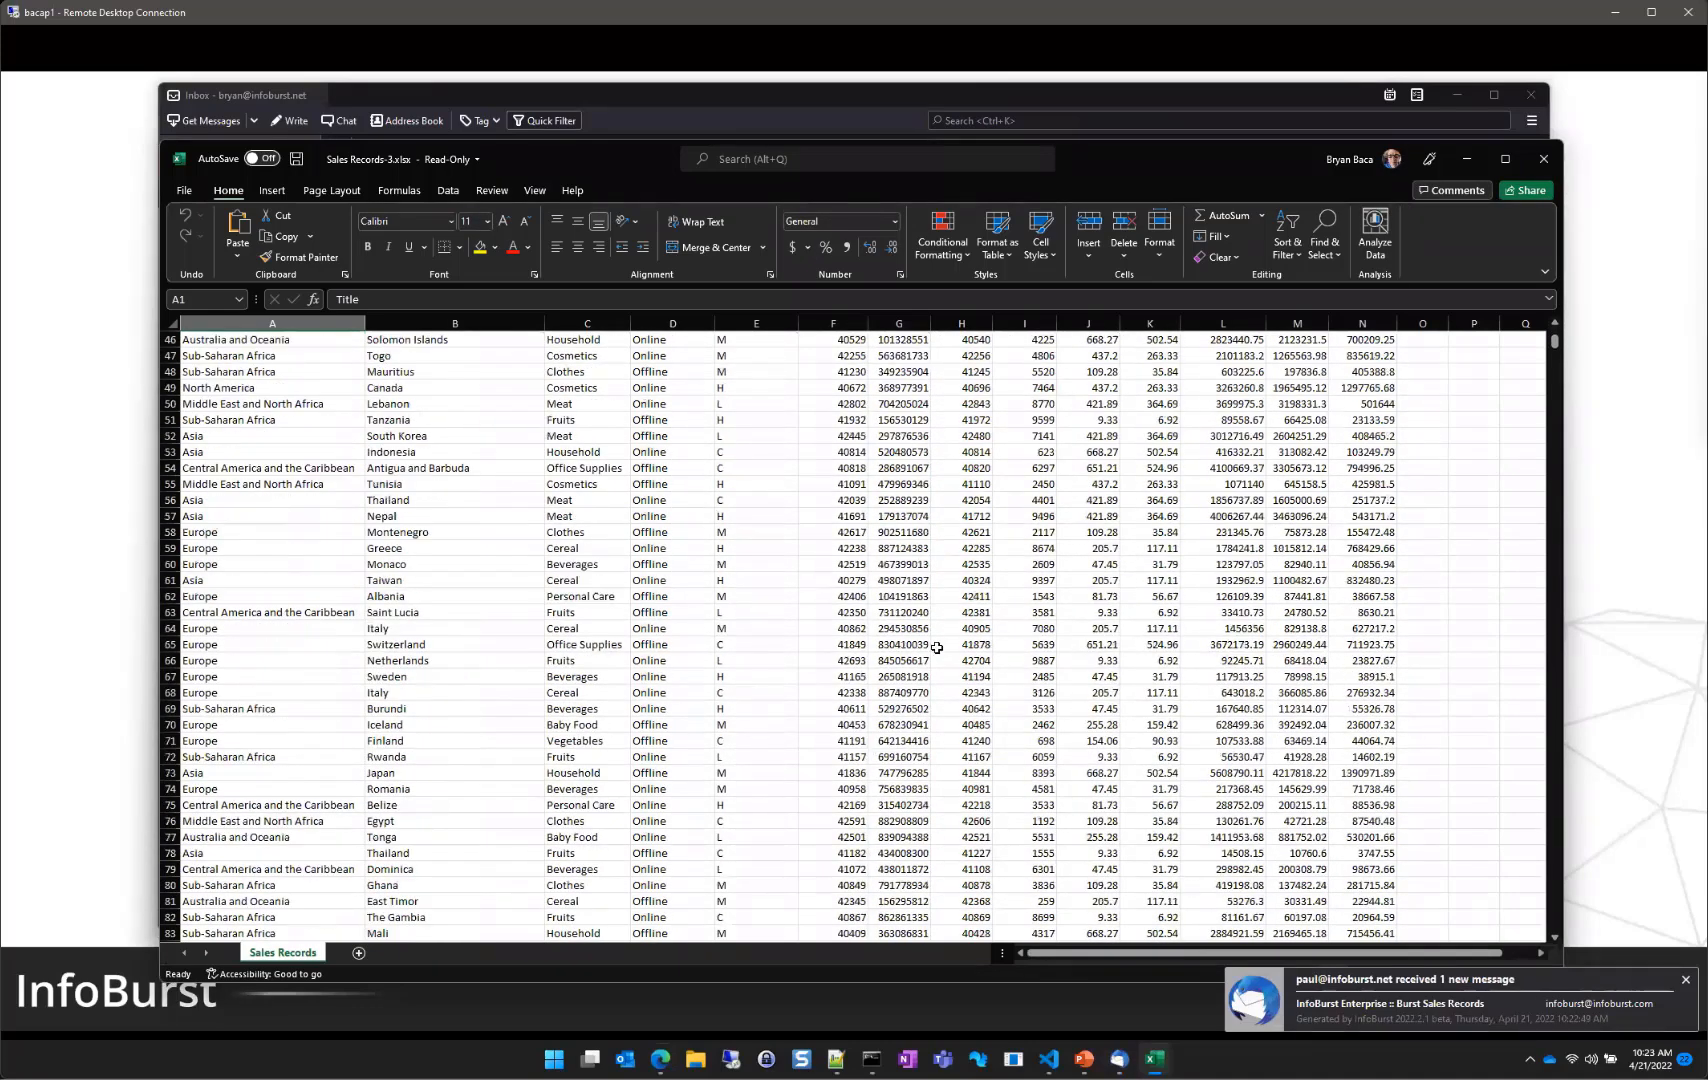
scroll(932, 652, up, 5)
scroll(931, 652, up, 10)
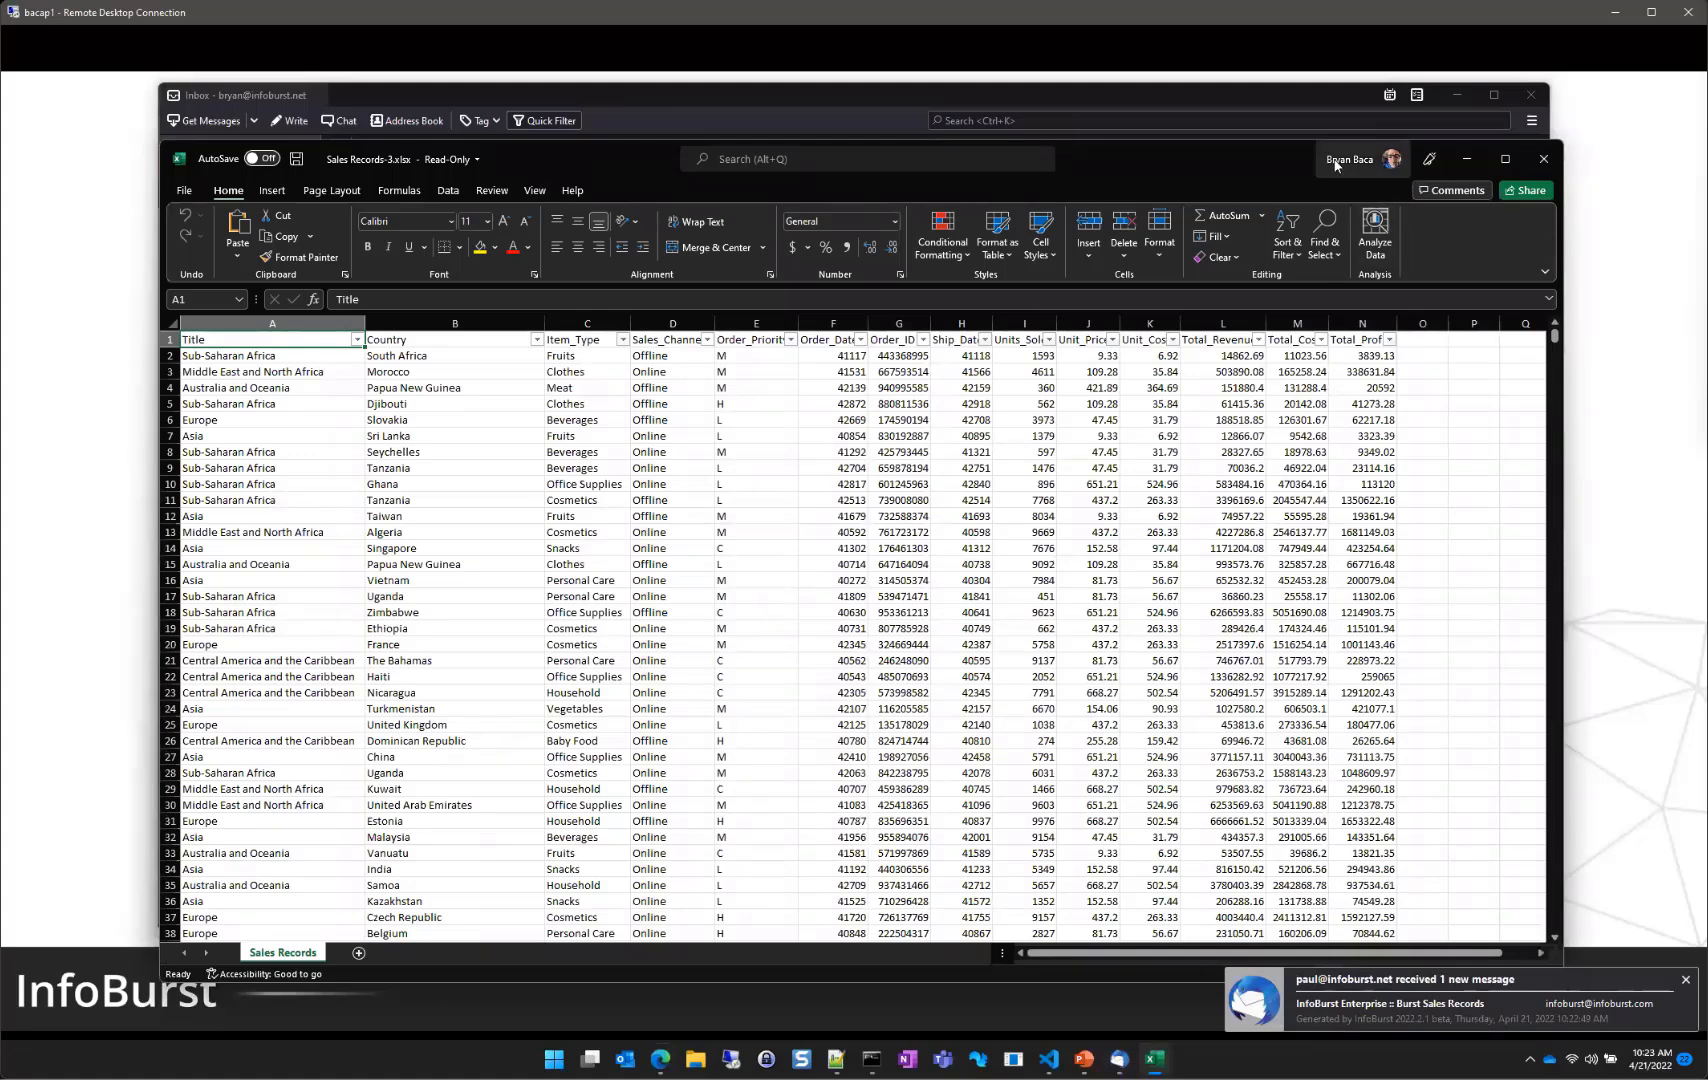
drag(1237, 160, 1235, 131)
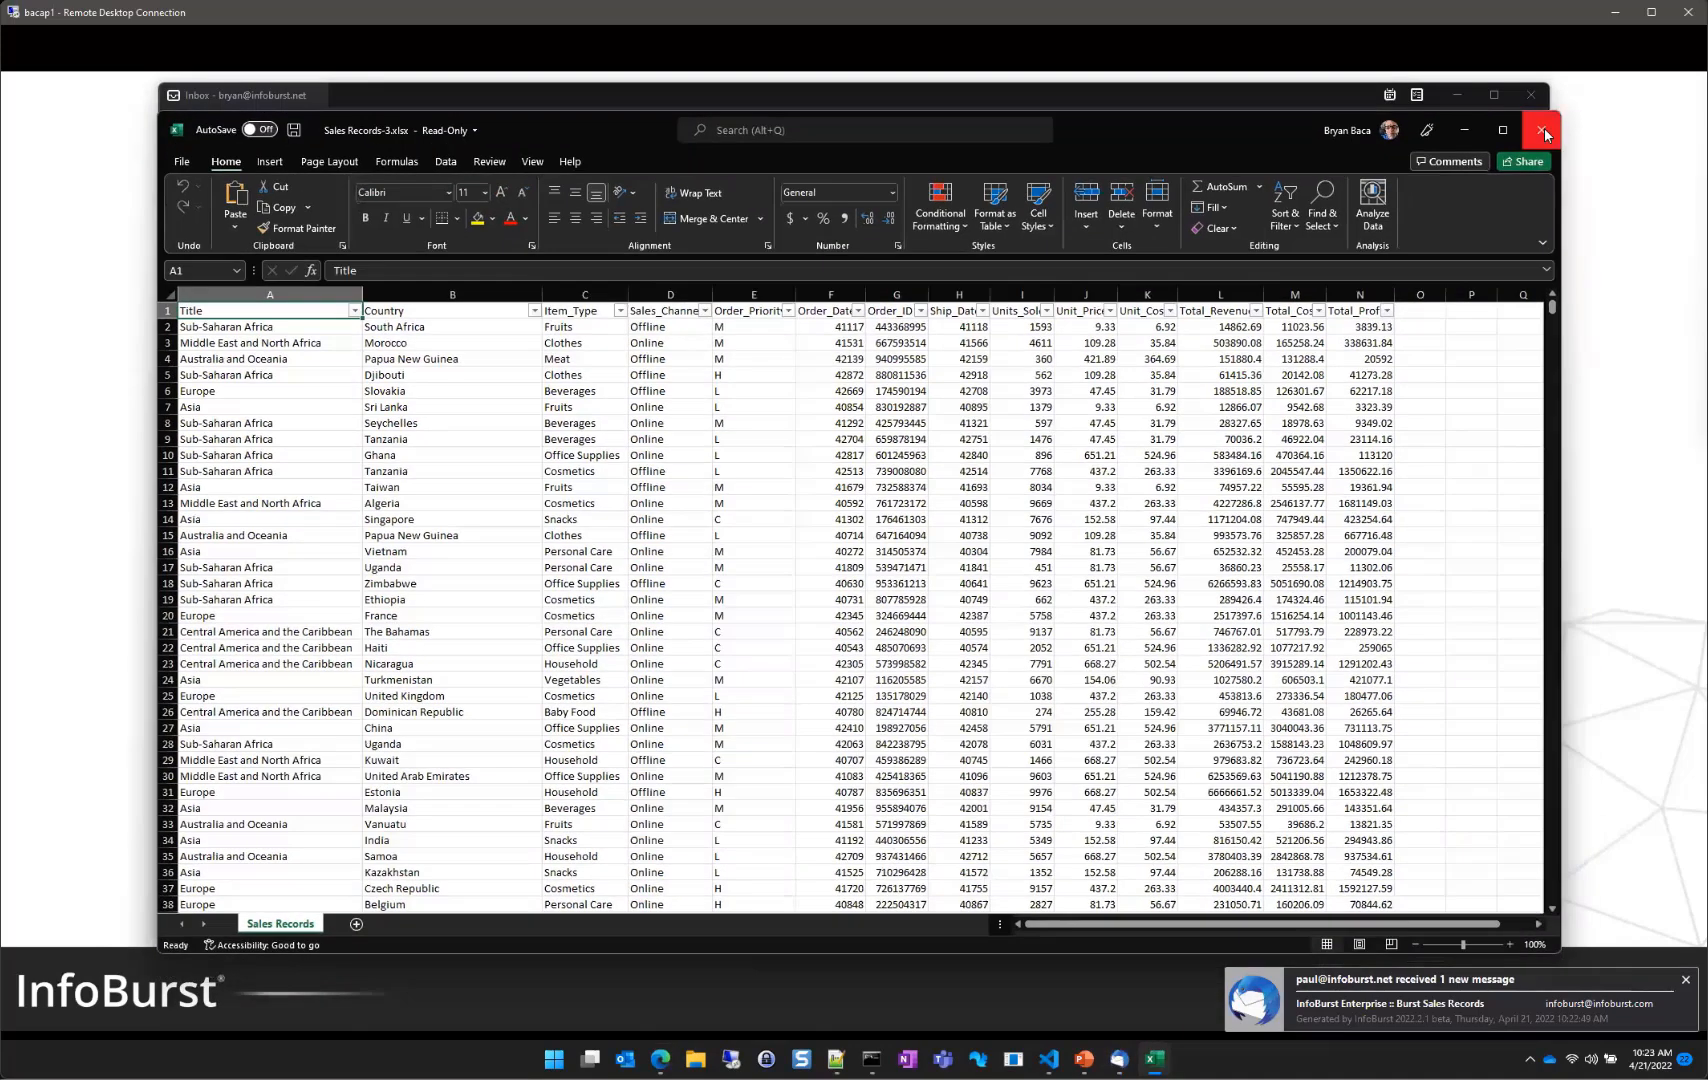
click(1542, 130)
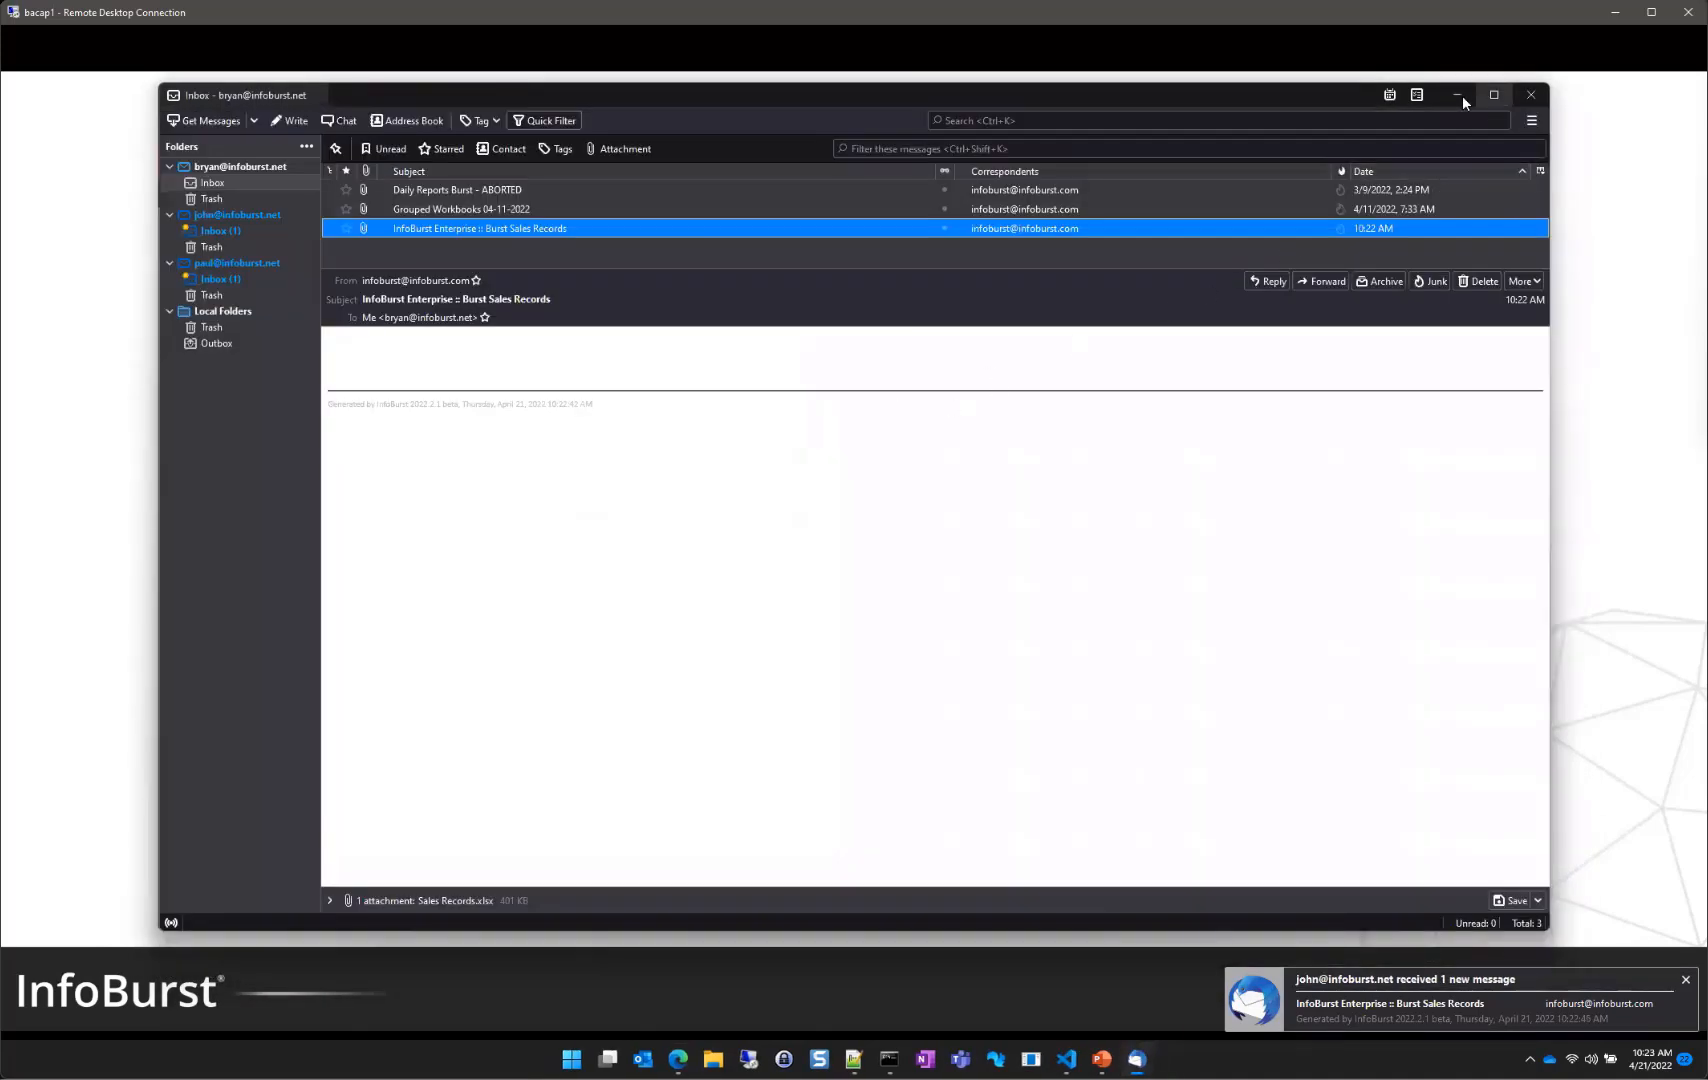
Step: Return to InfoBurst, close the burst's activity log, and dismiss the new-mail notification
click(1456, 97)
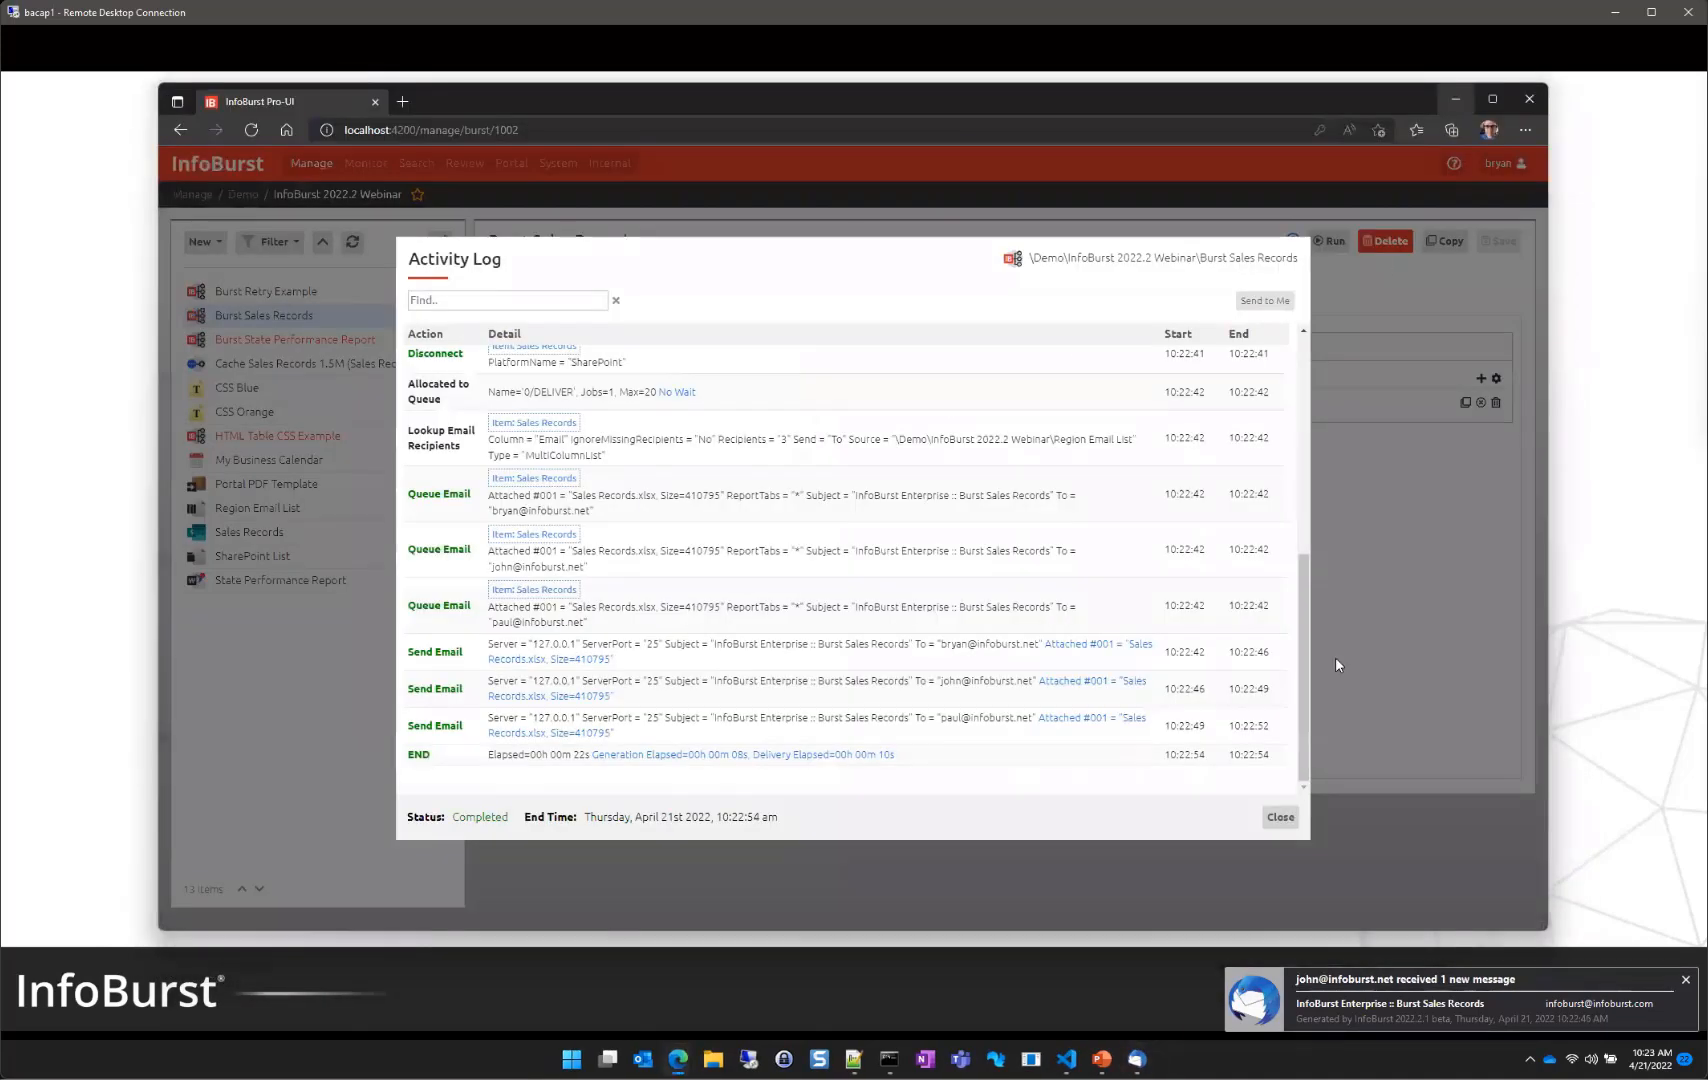
click(1279, 815)
click(1685, 980)
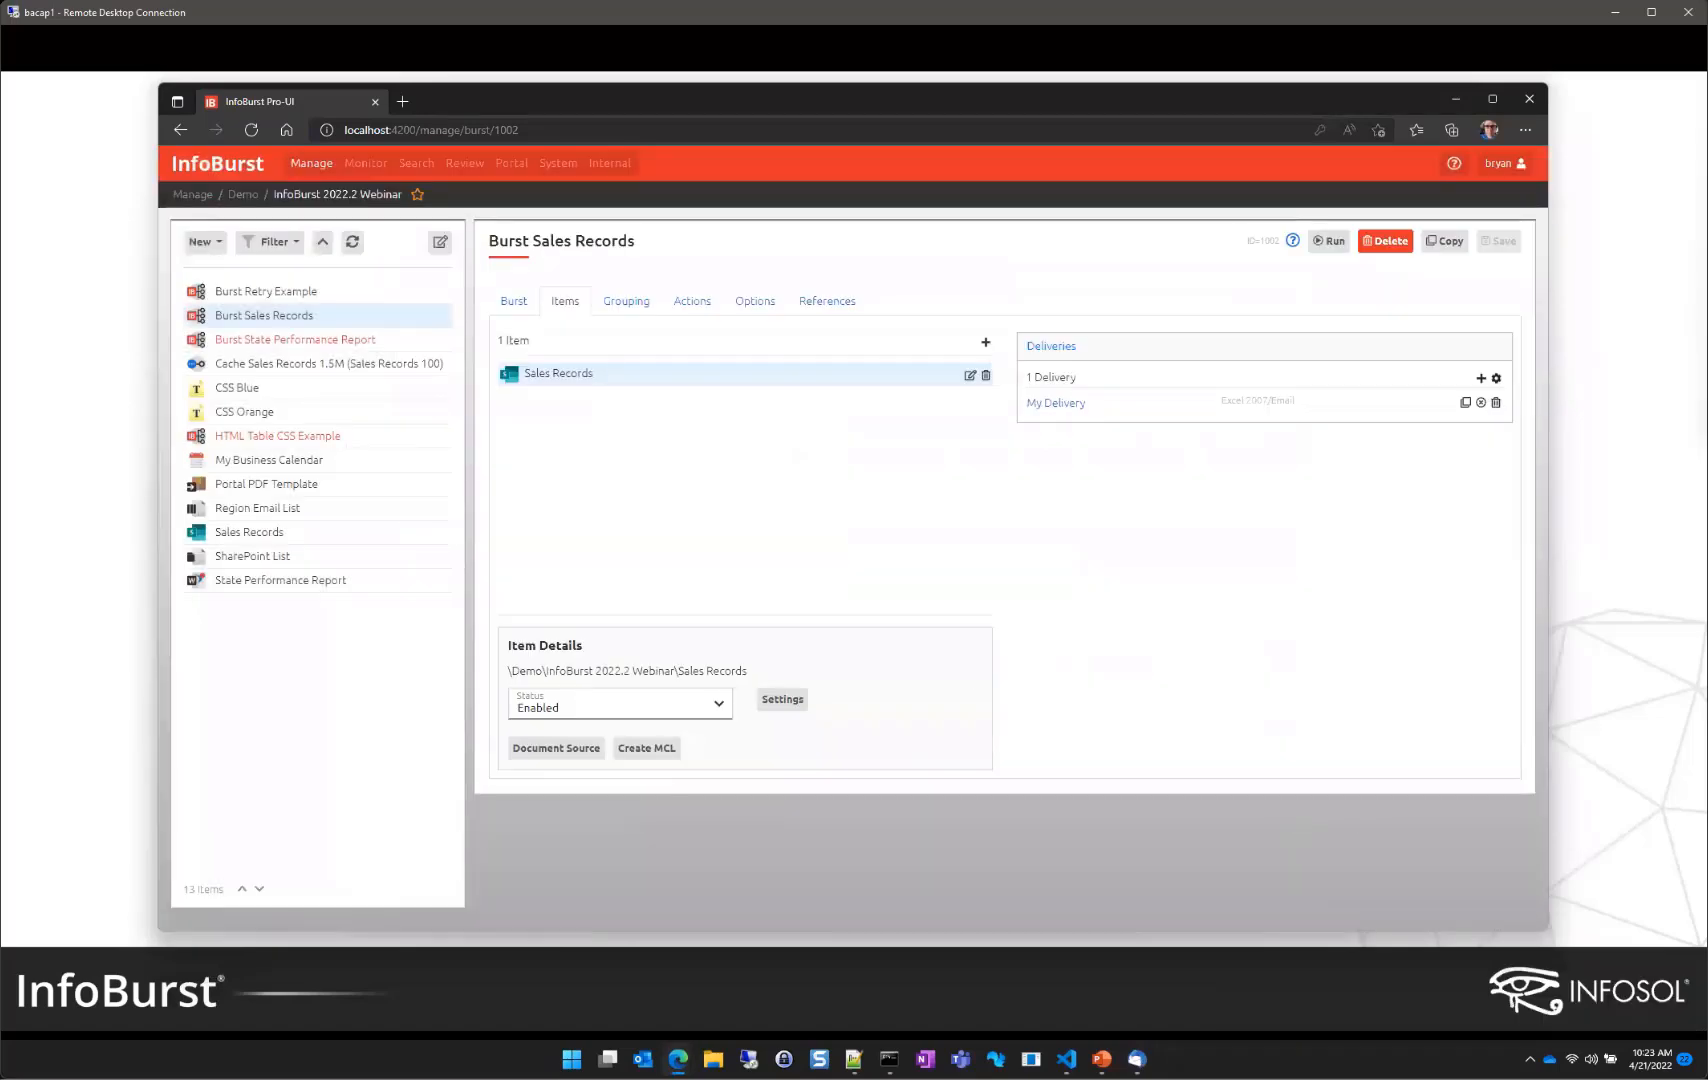
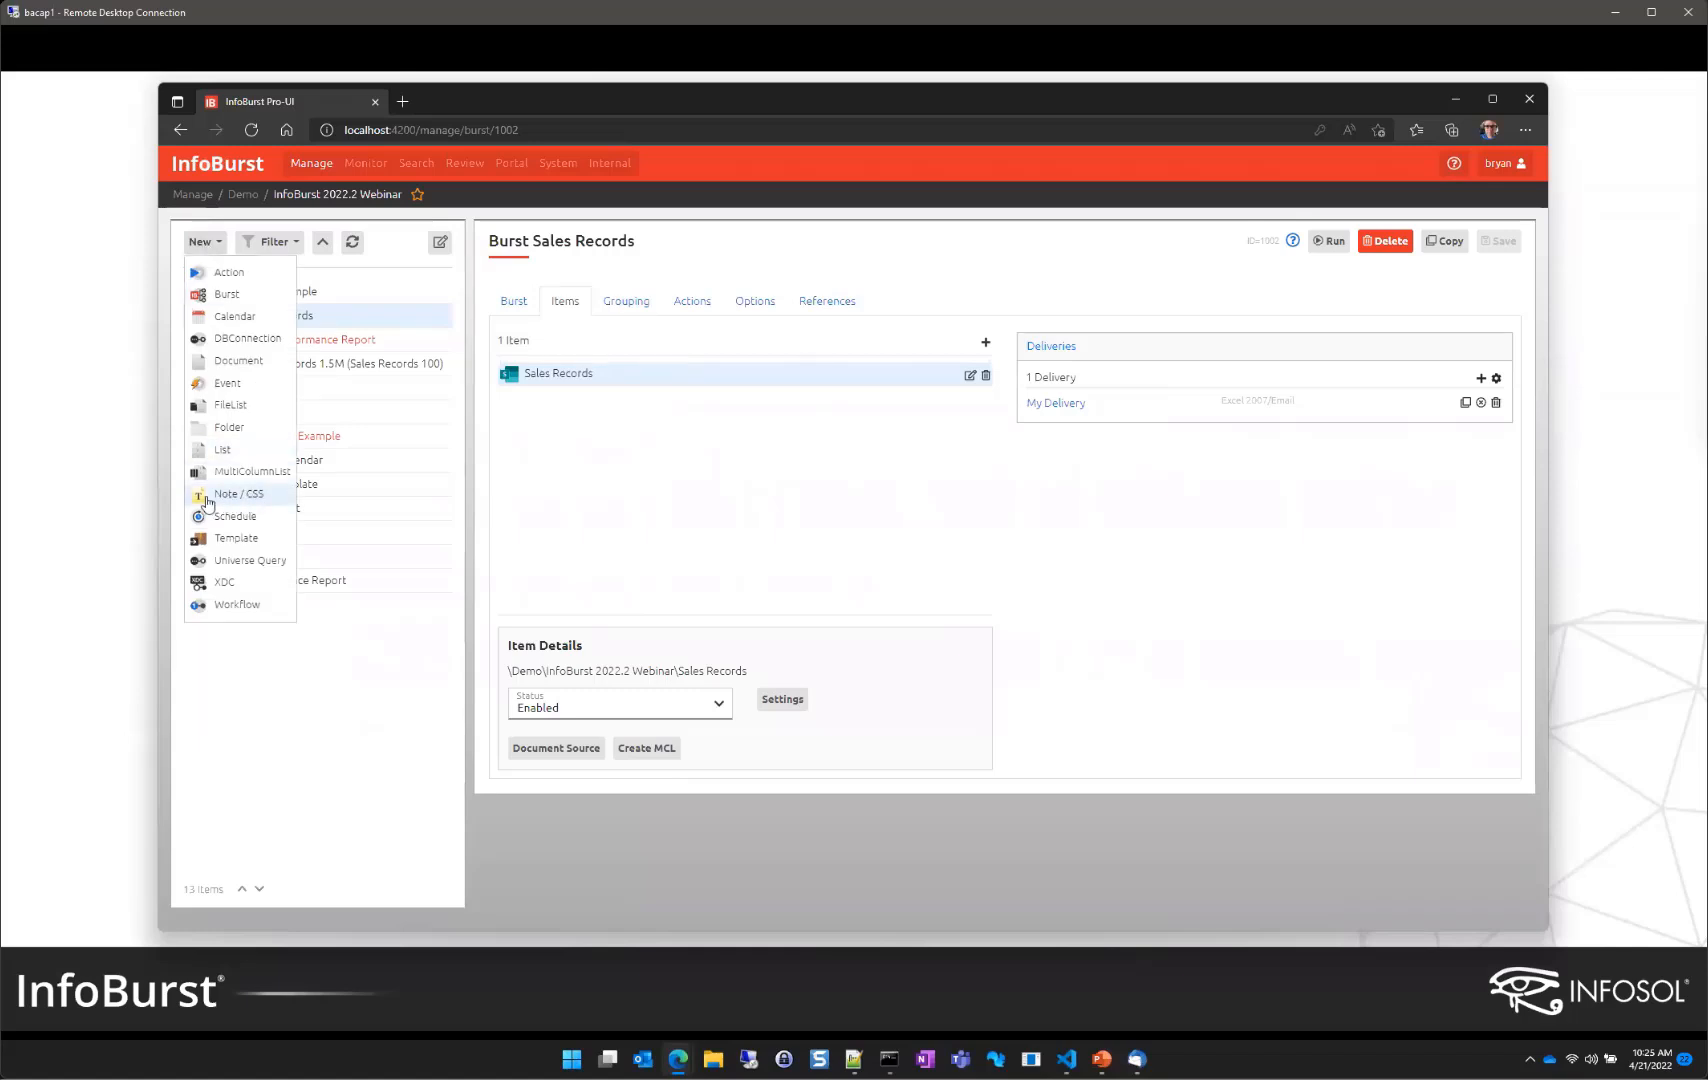
Step: Open the CSS Blue note and review its CSS for HTML Table code from the beginning
click(250, 223)
click(237, 387)
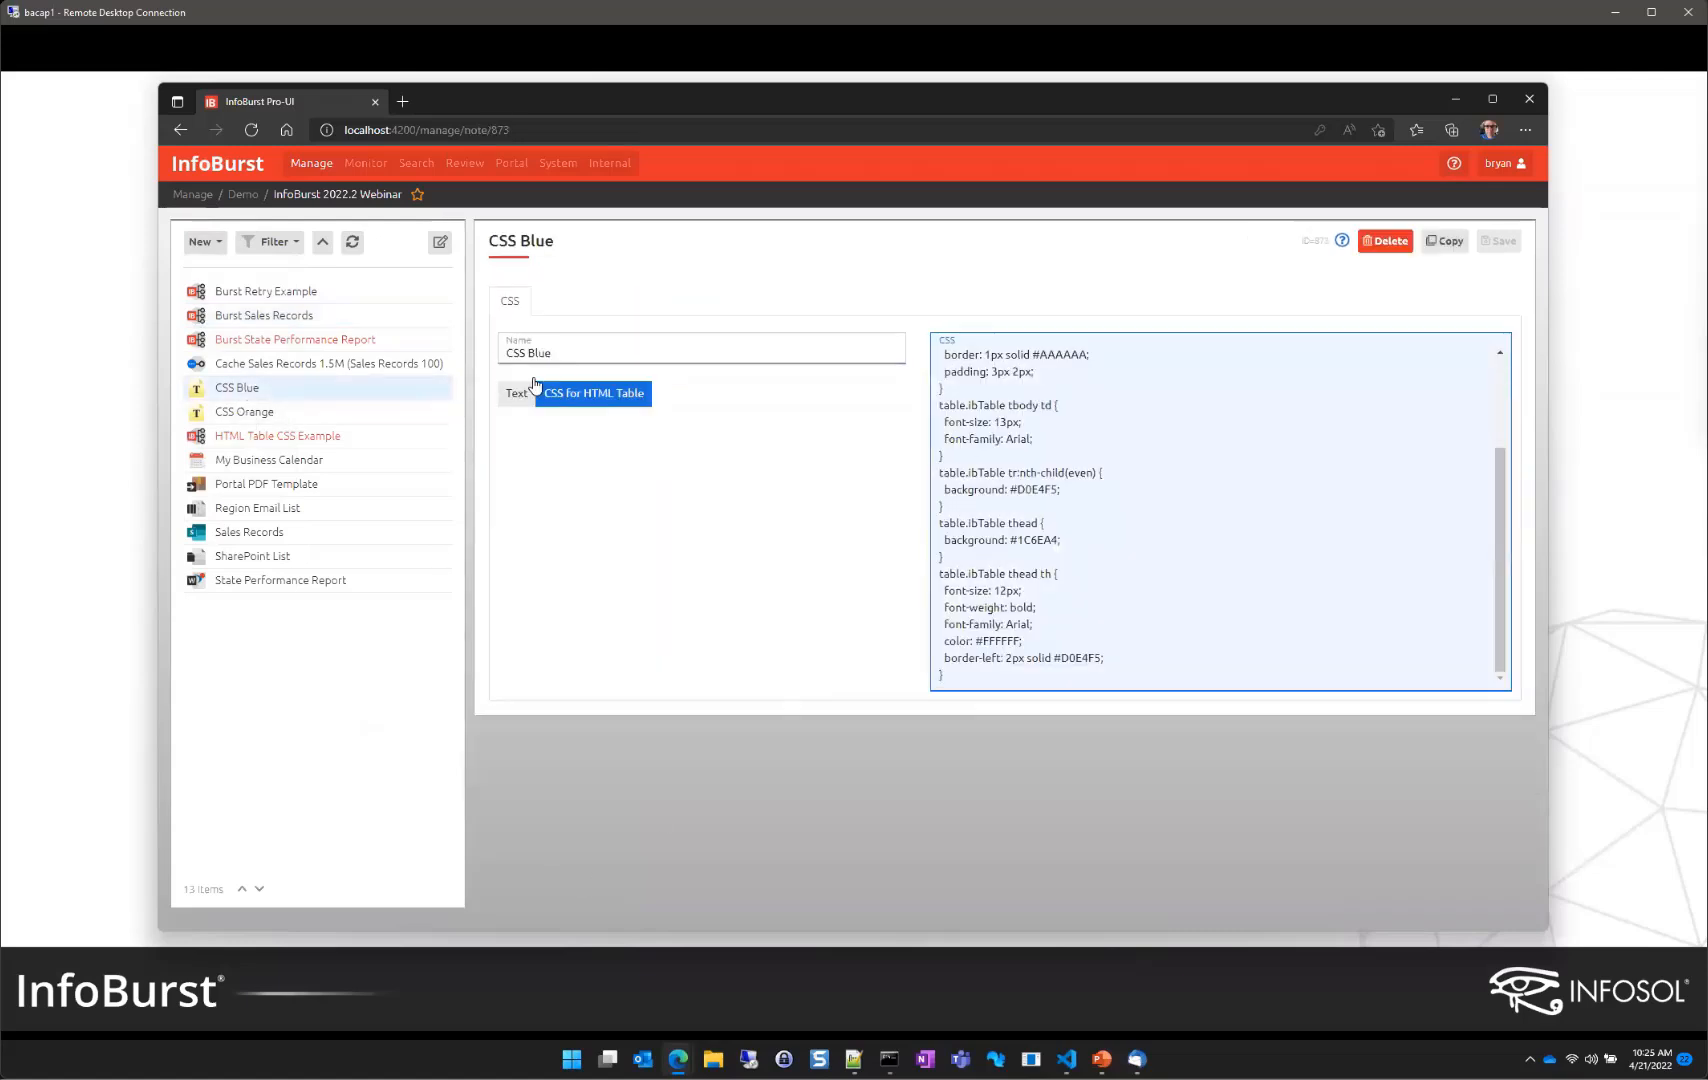
drag(558, 352, 503, 350)
click(588, 529)
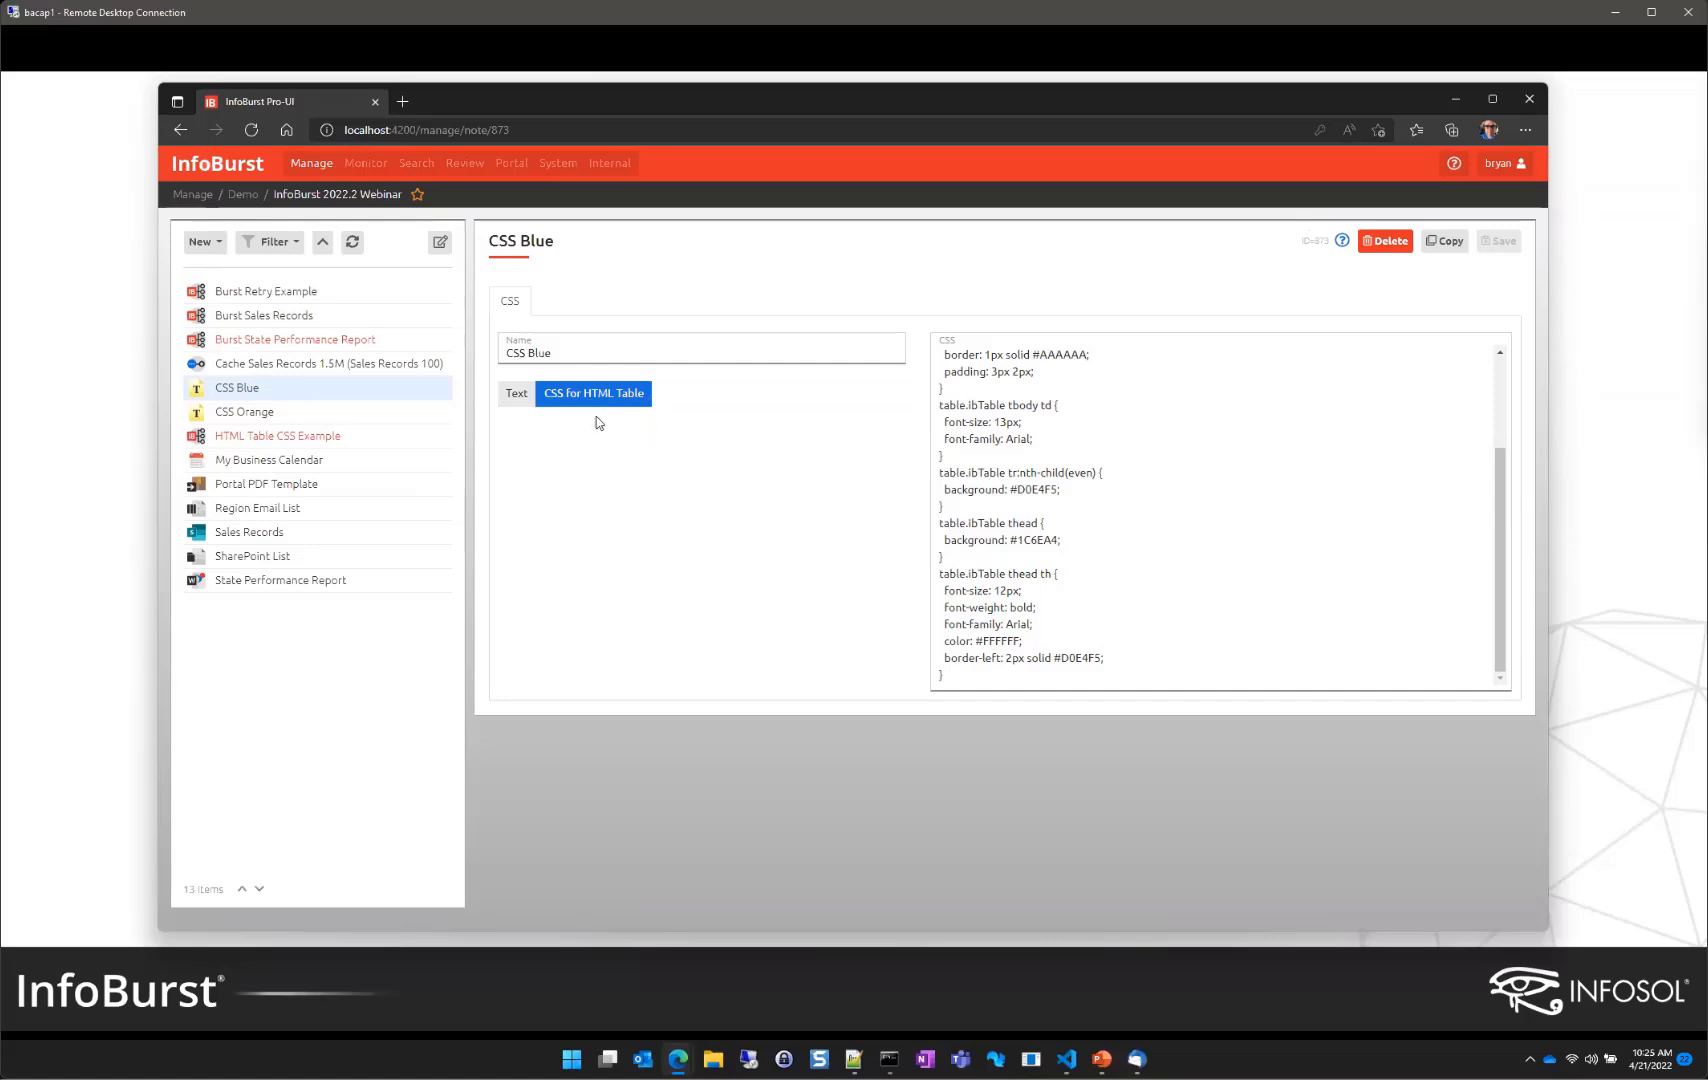
drag(1500, 575, 1517, 395)
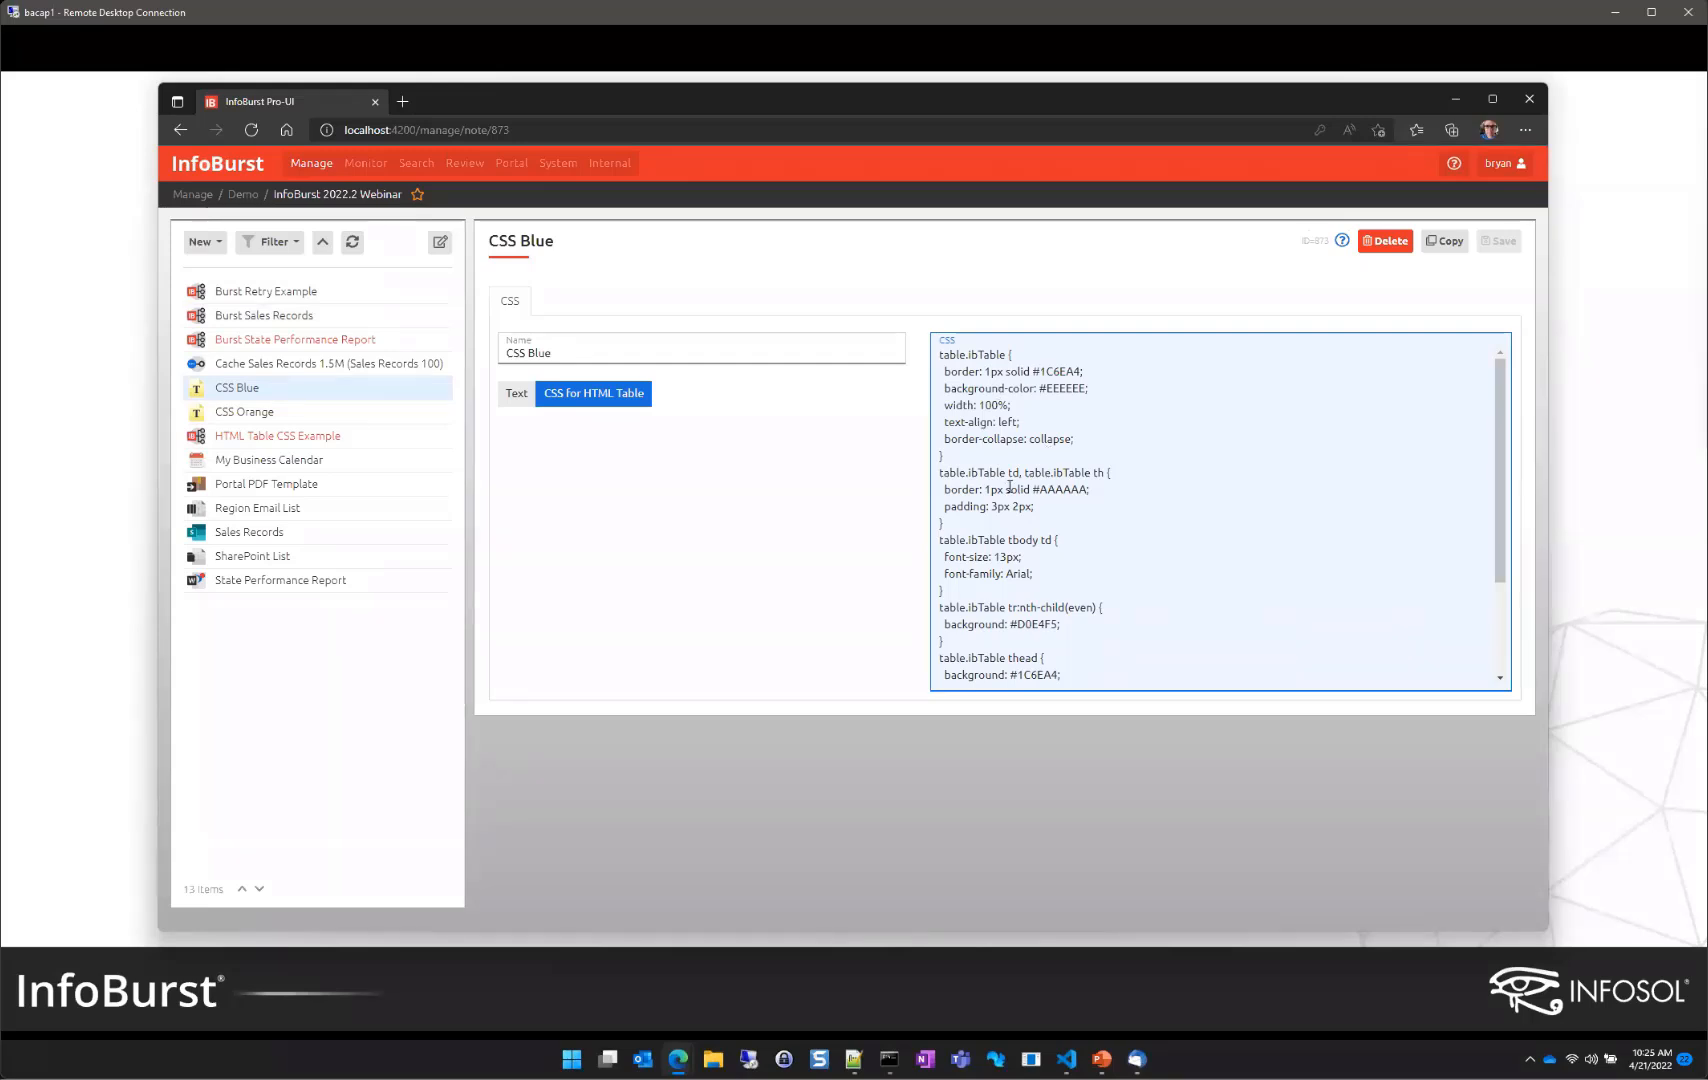
Step: Open the CSS Orange note and examine its table style colours
mouse_move(226, 395)
click(260, 413)
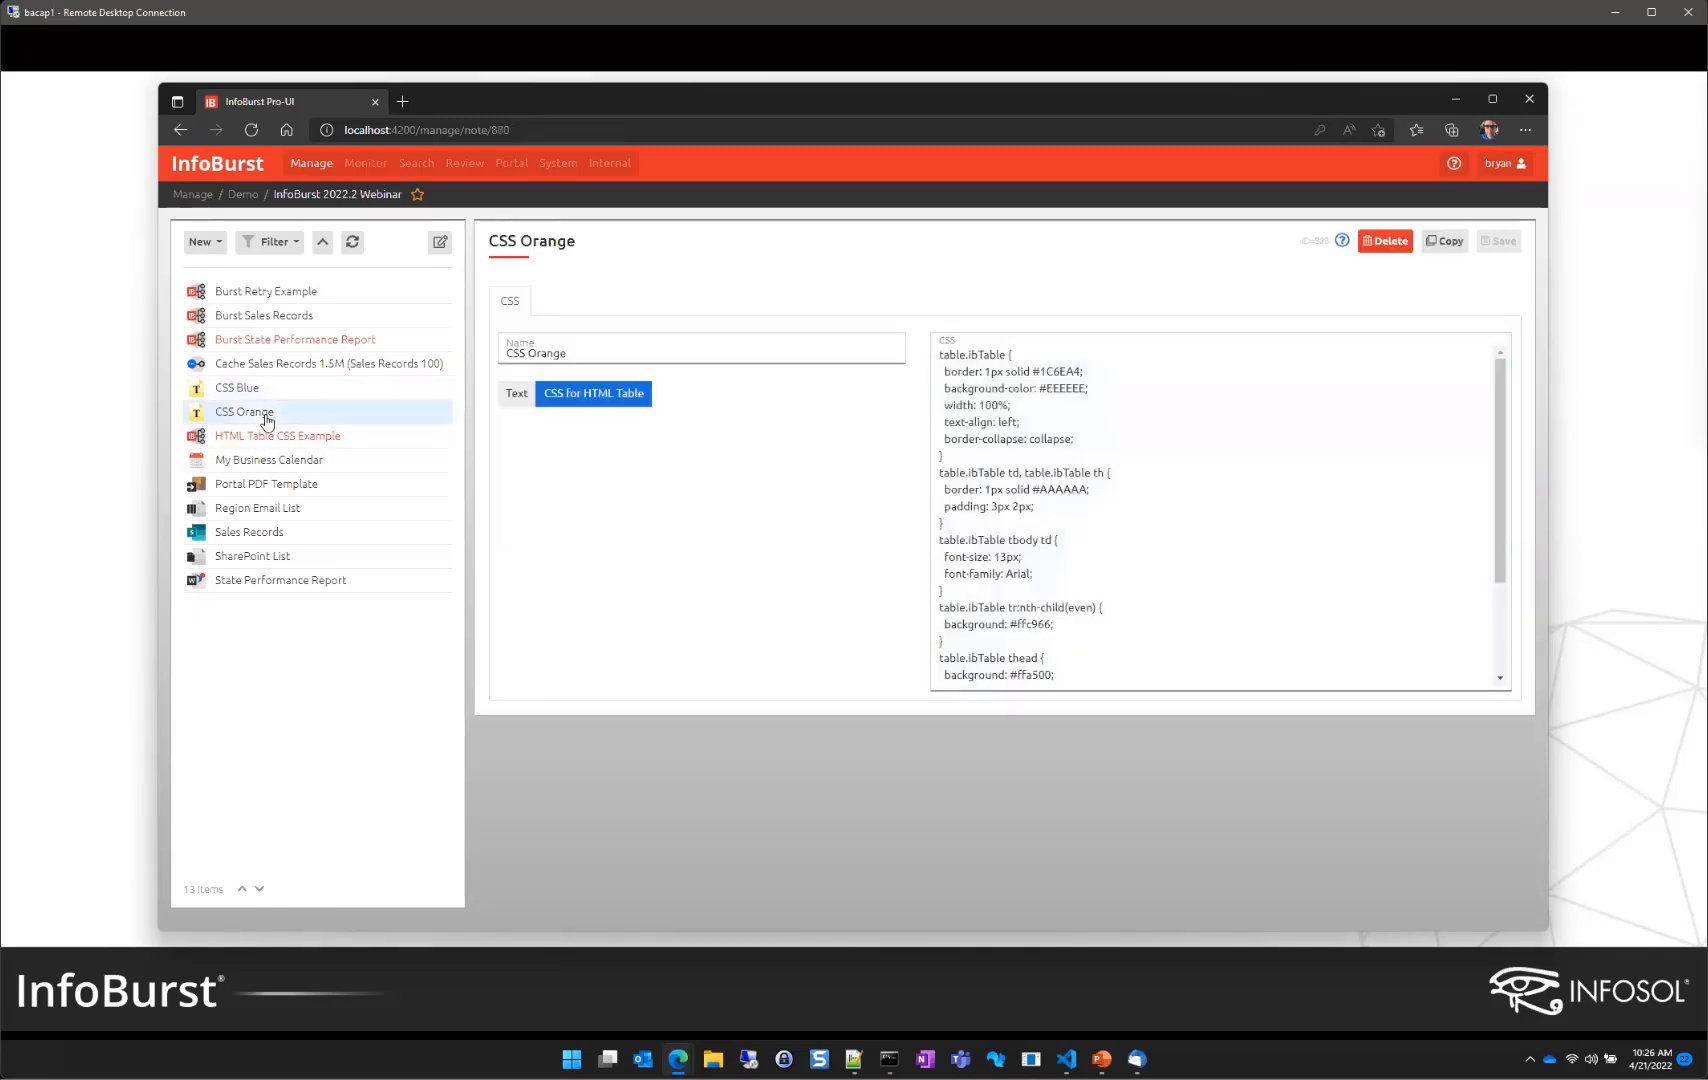
scroll(1045, 552, up, 3)
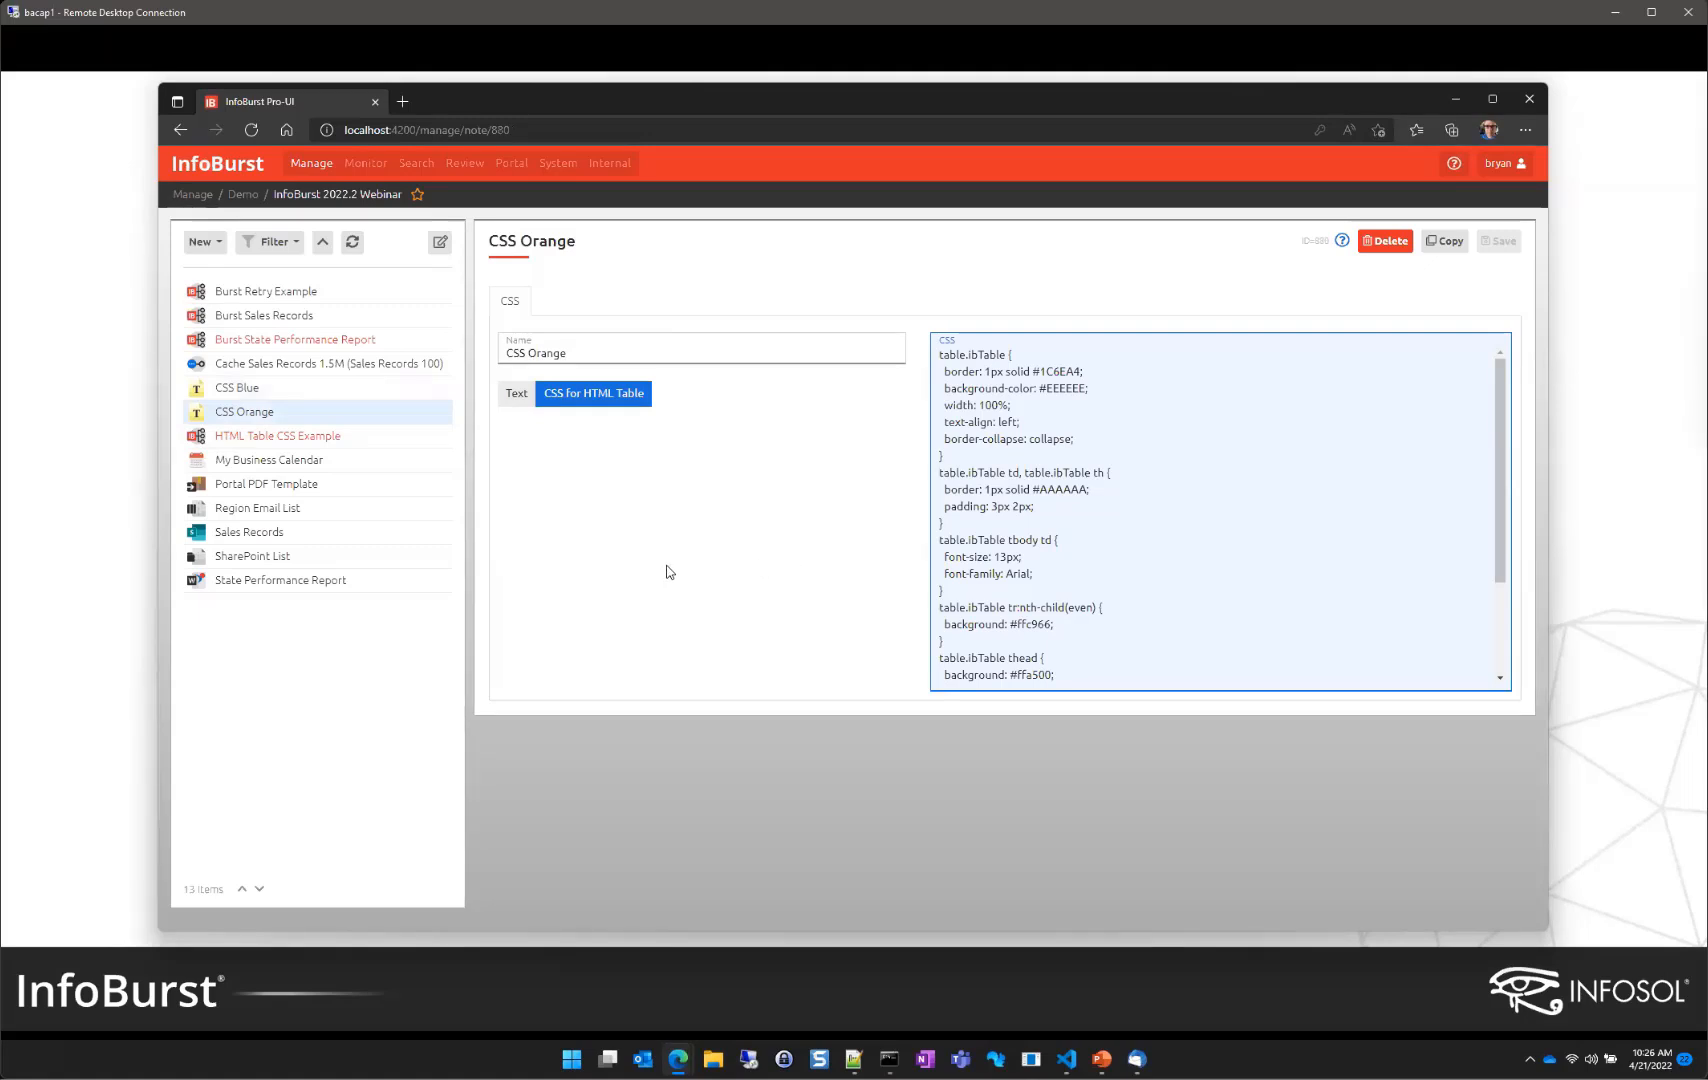
Step: Add a delivery to the HTML Table CSS Example burst's item, with InfoBurst Portal as destination and Demo Reports as portal folder
click(333, 443)
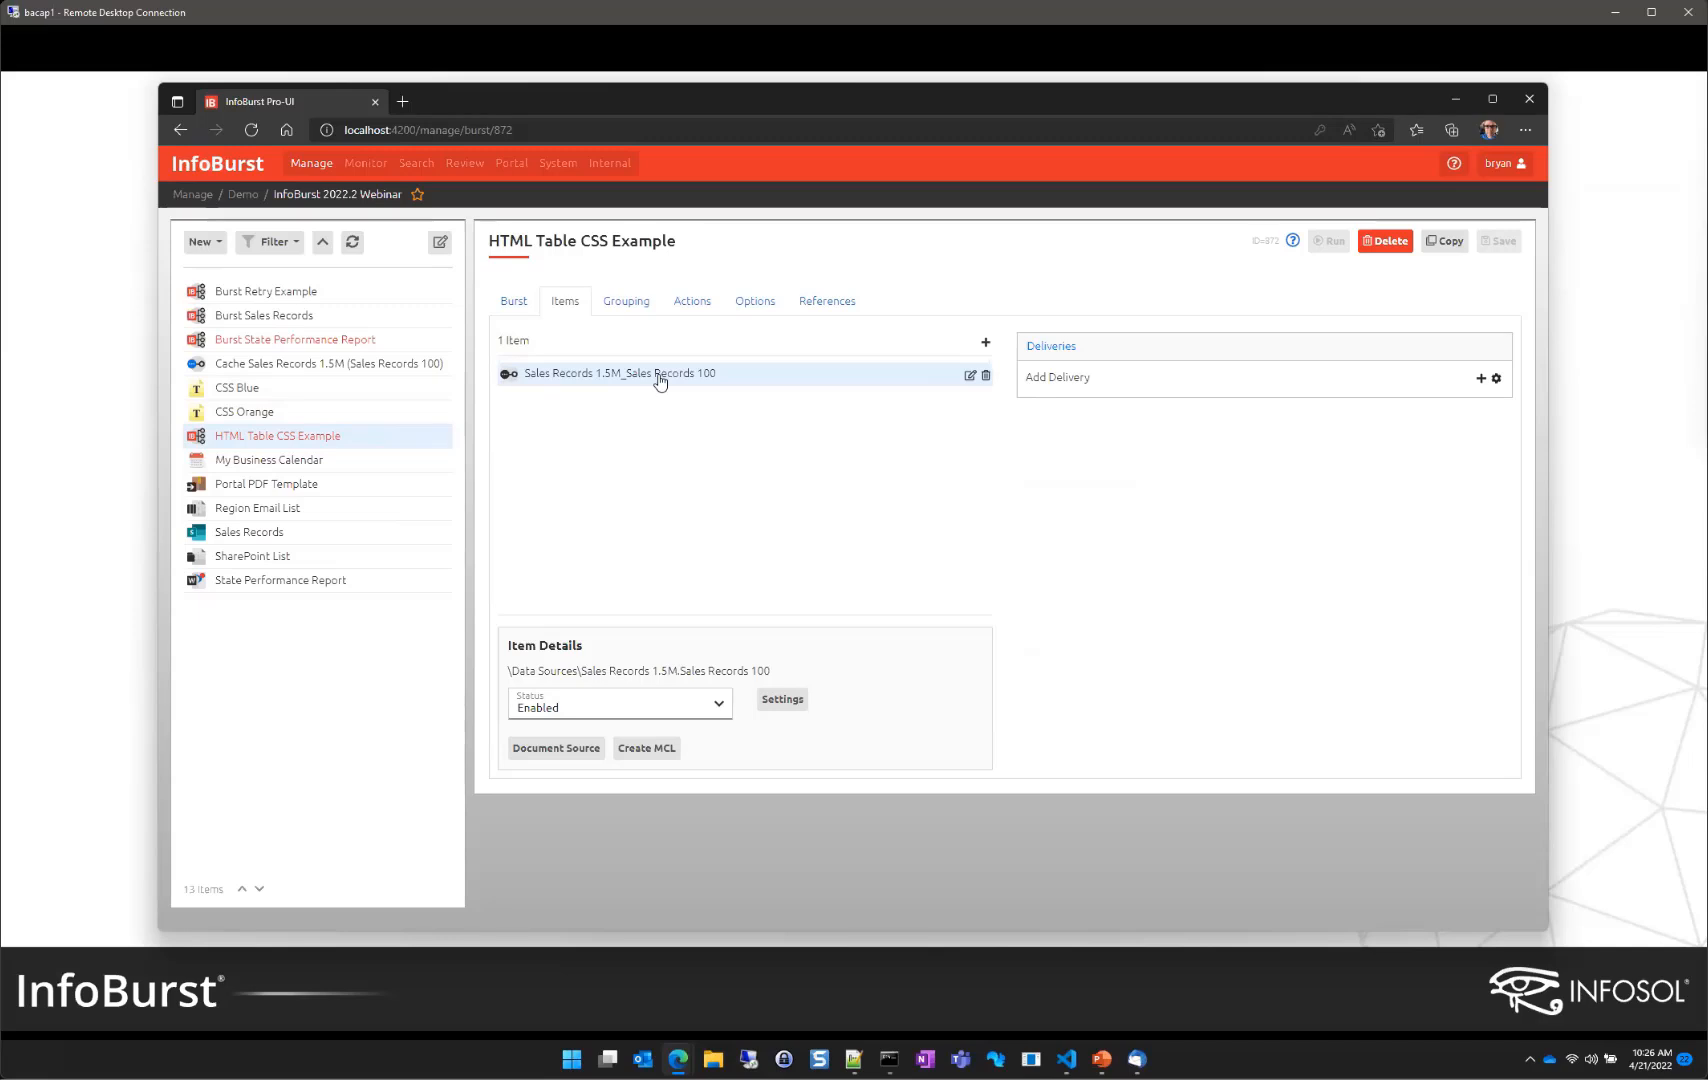
click(1075, 383)
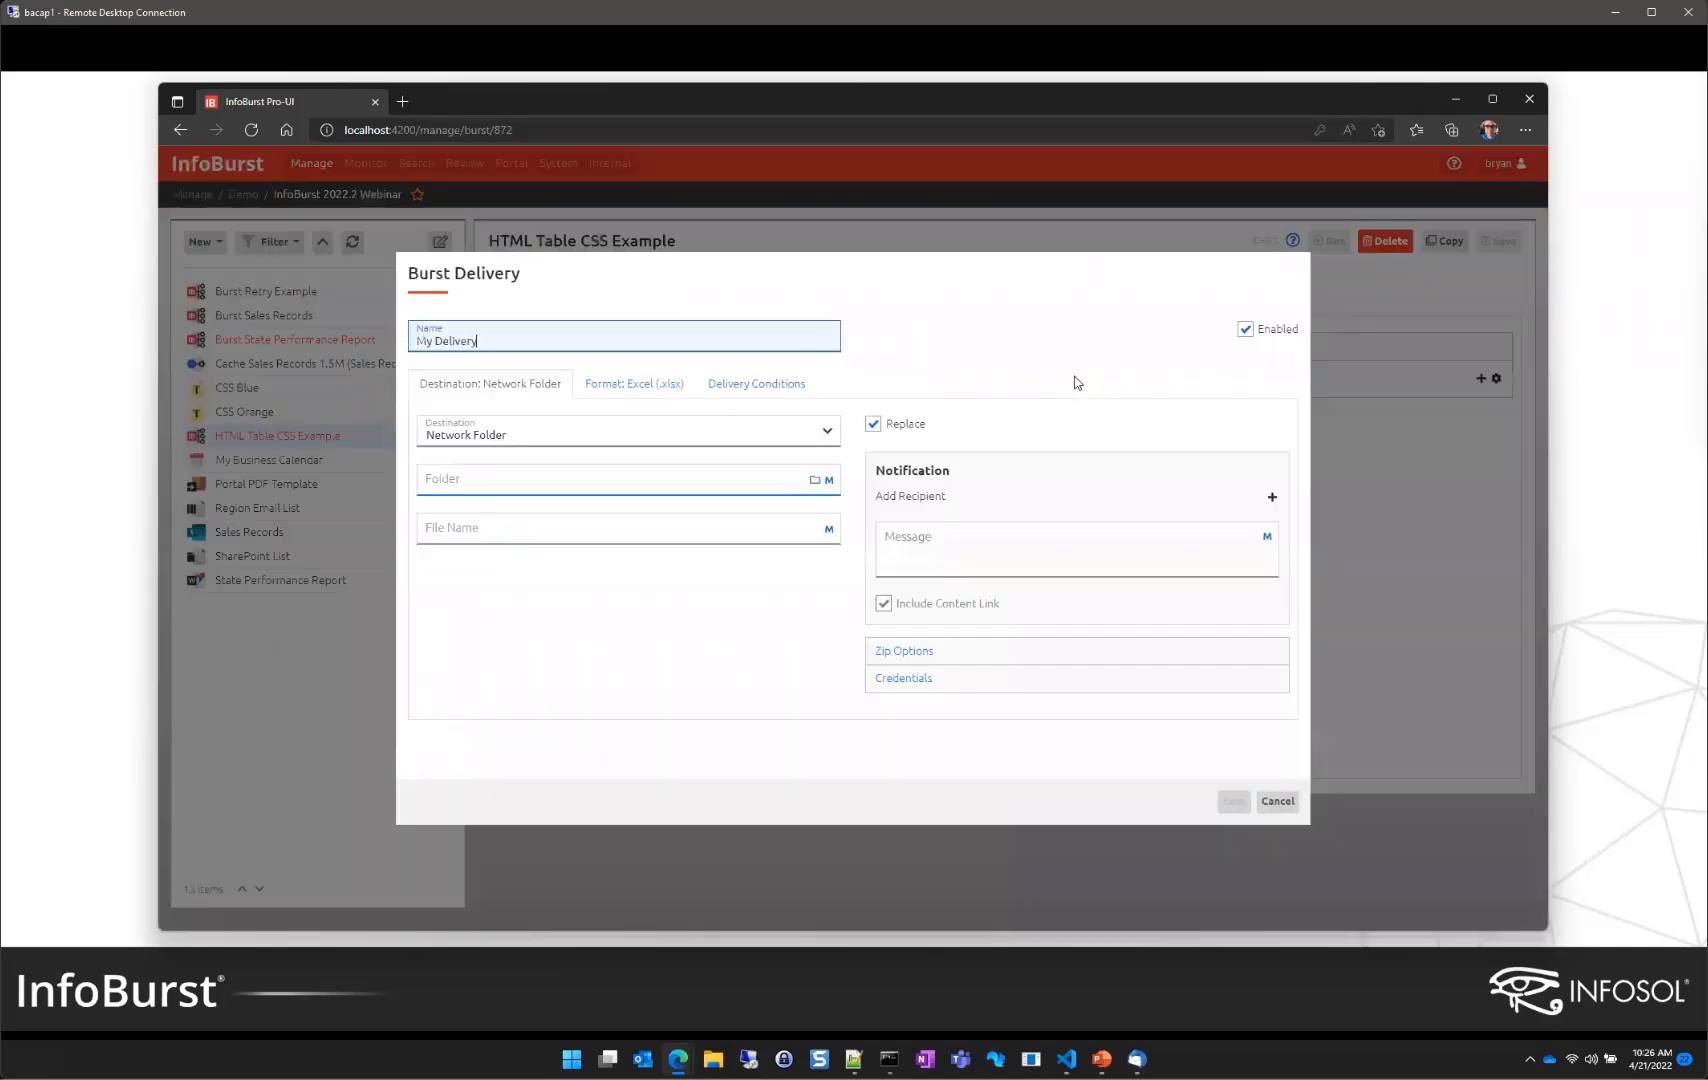
click(575, 435)
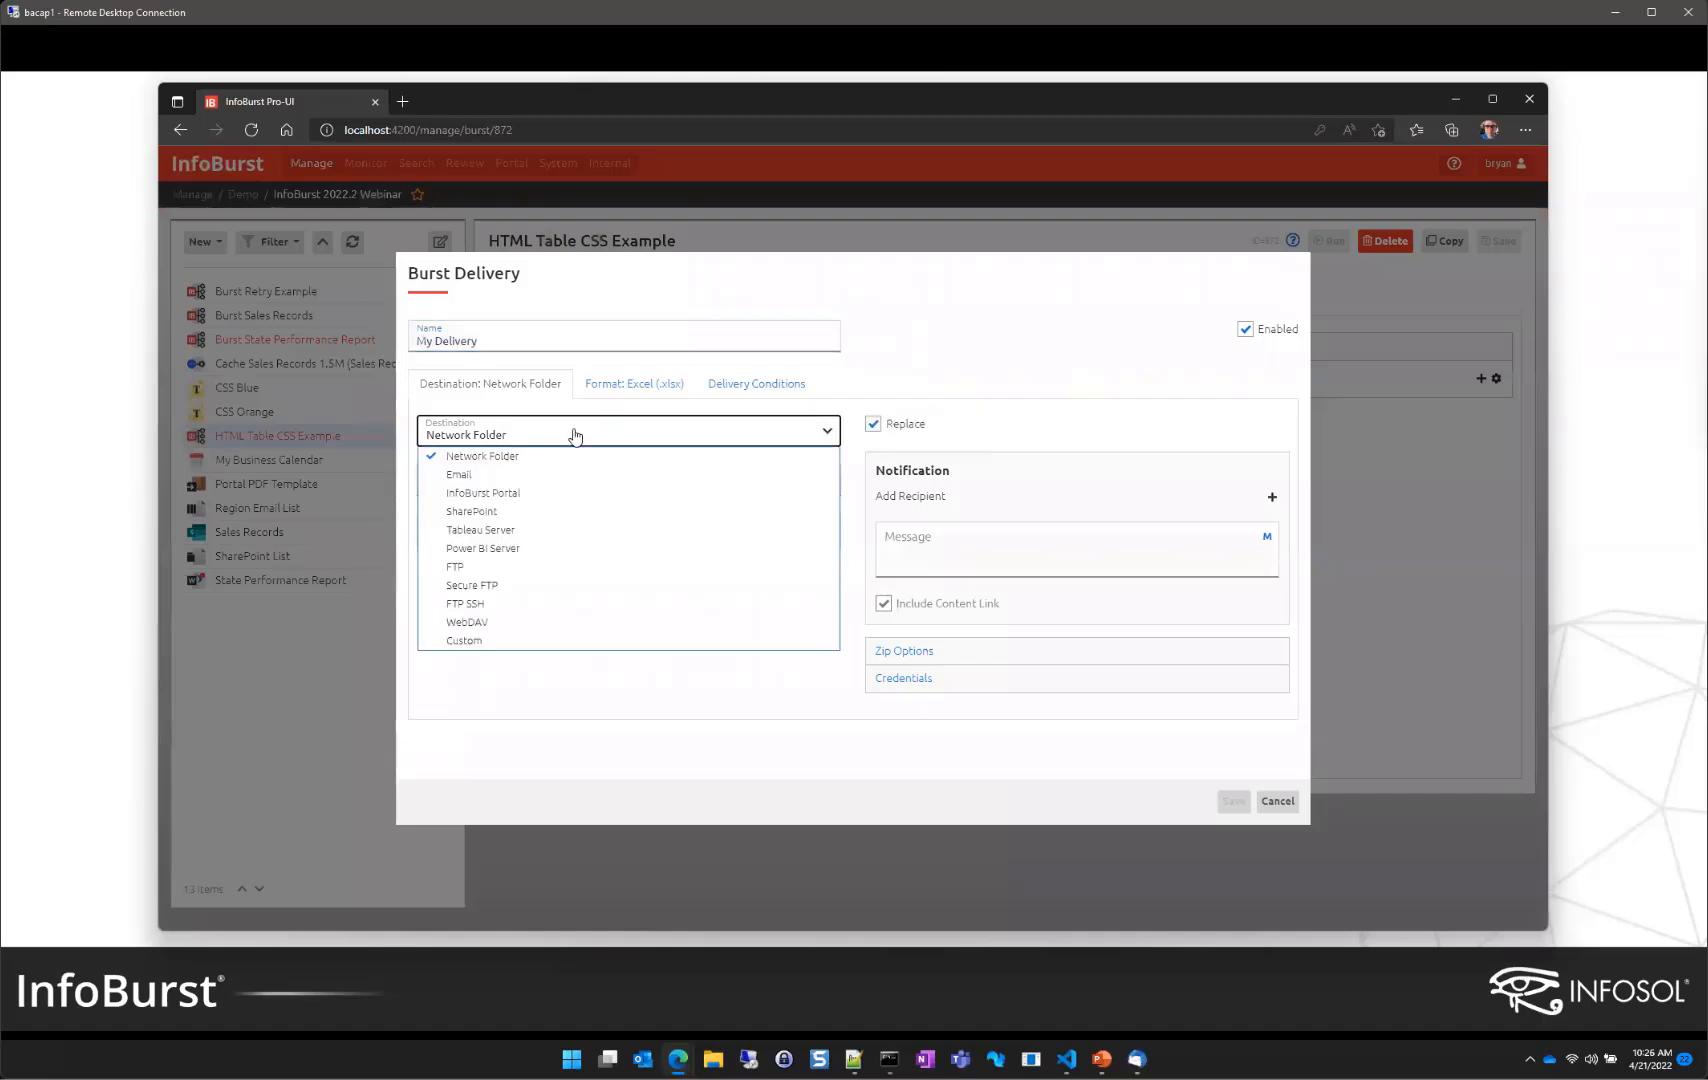
click(505, 493)
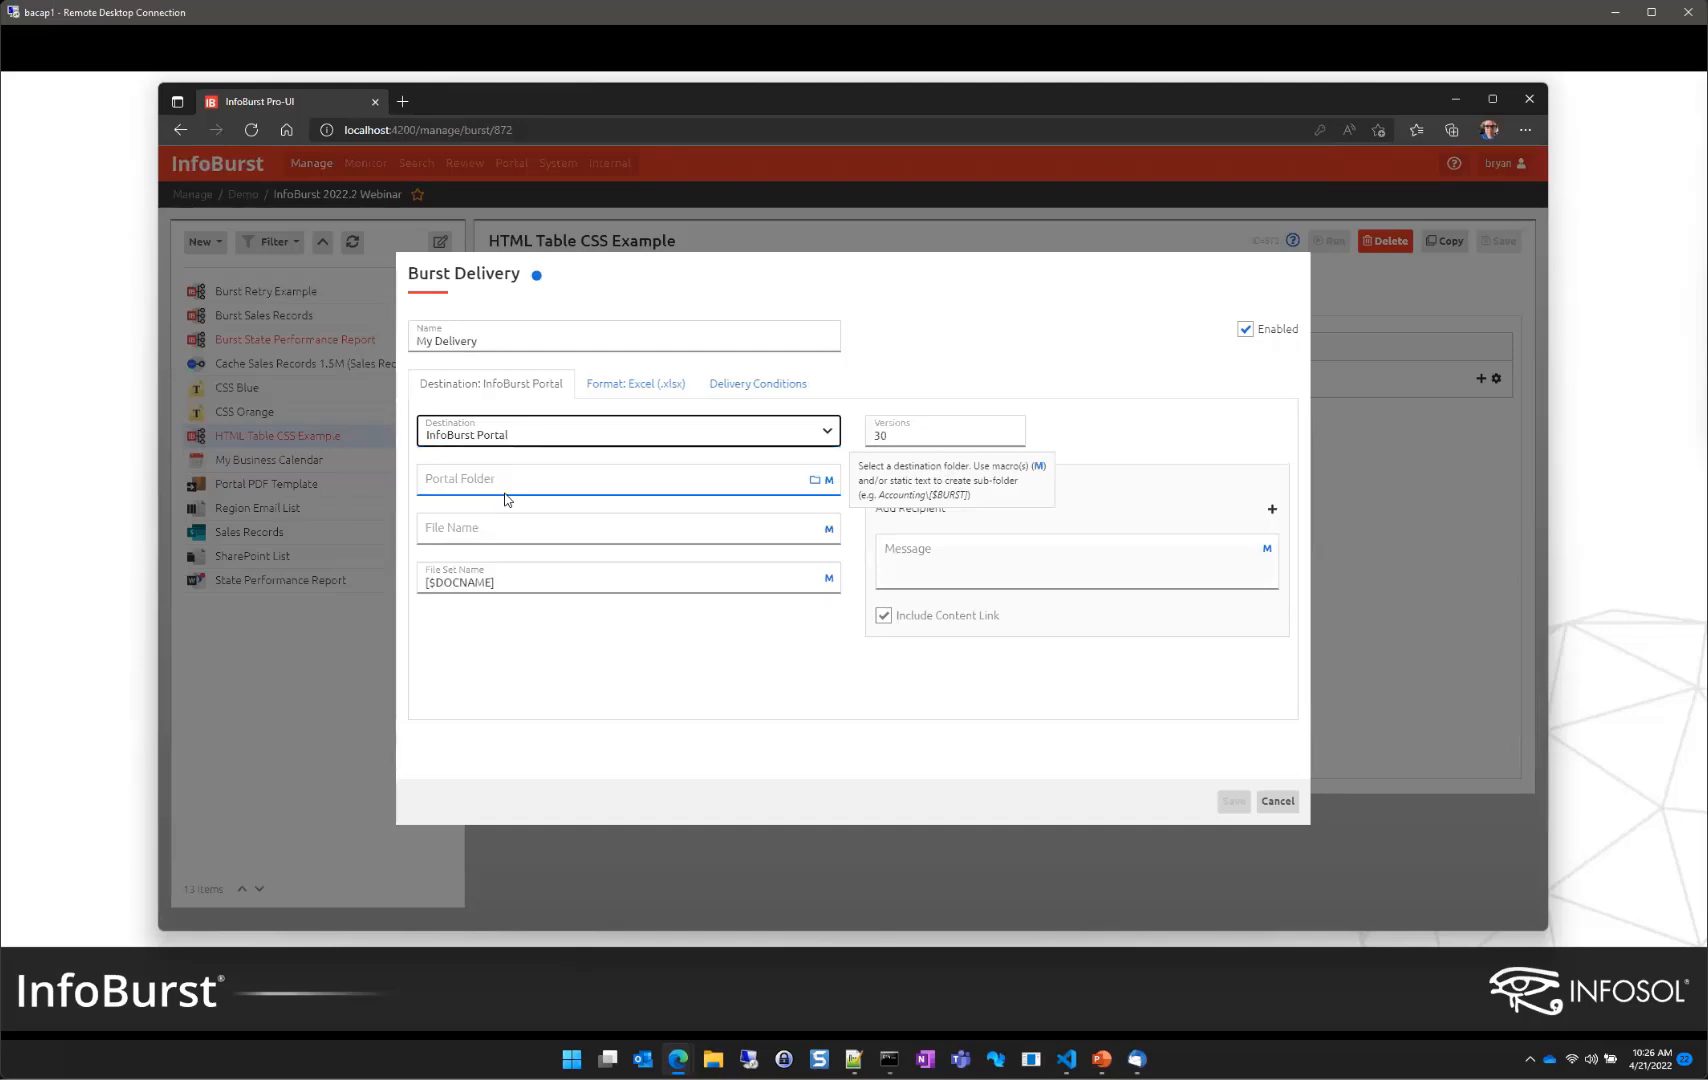
click(815, 481)
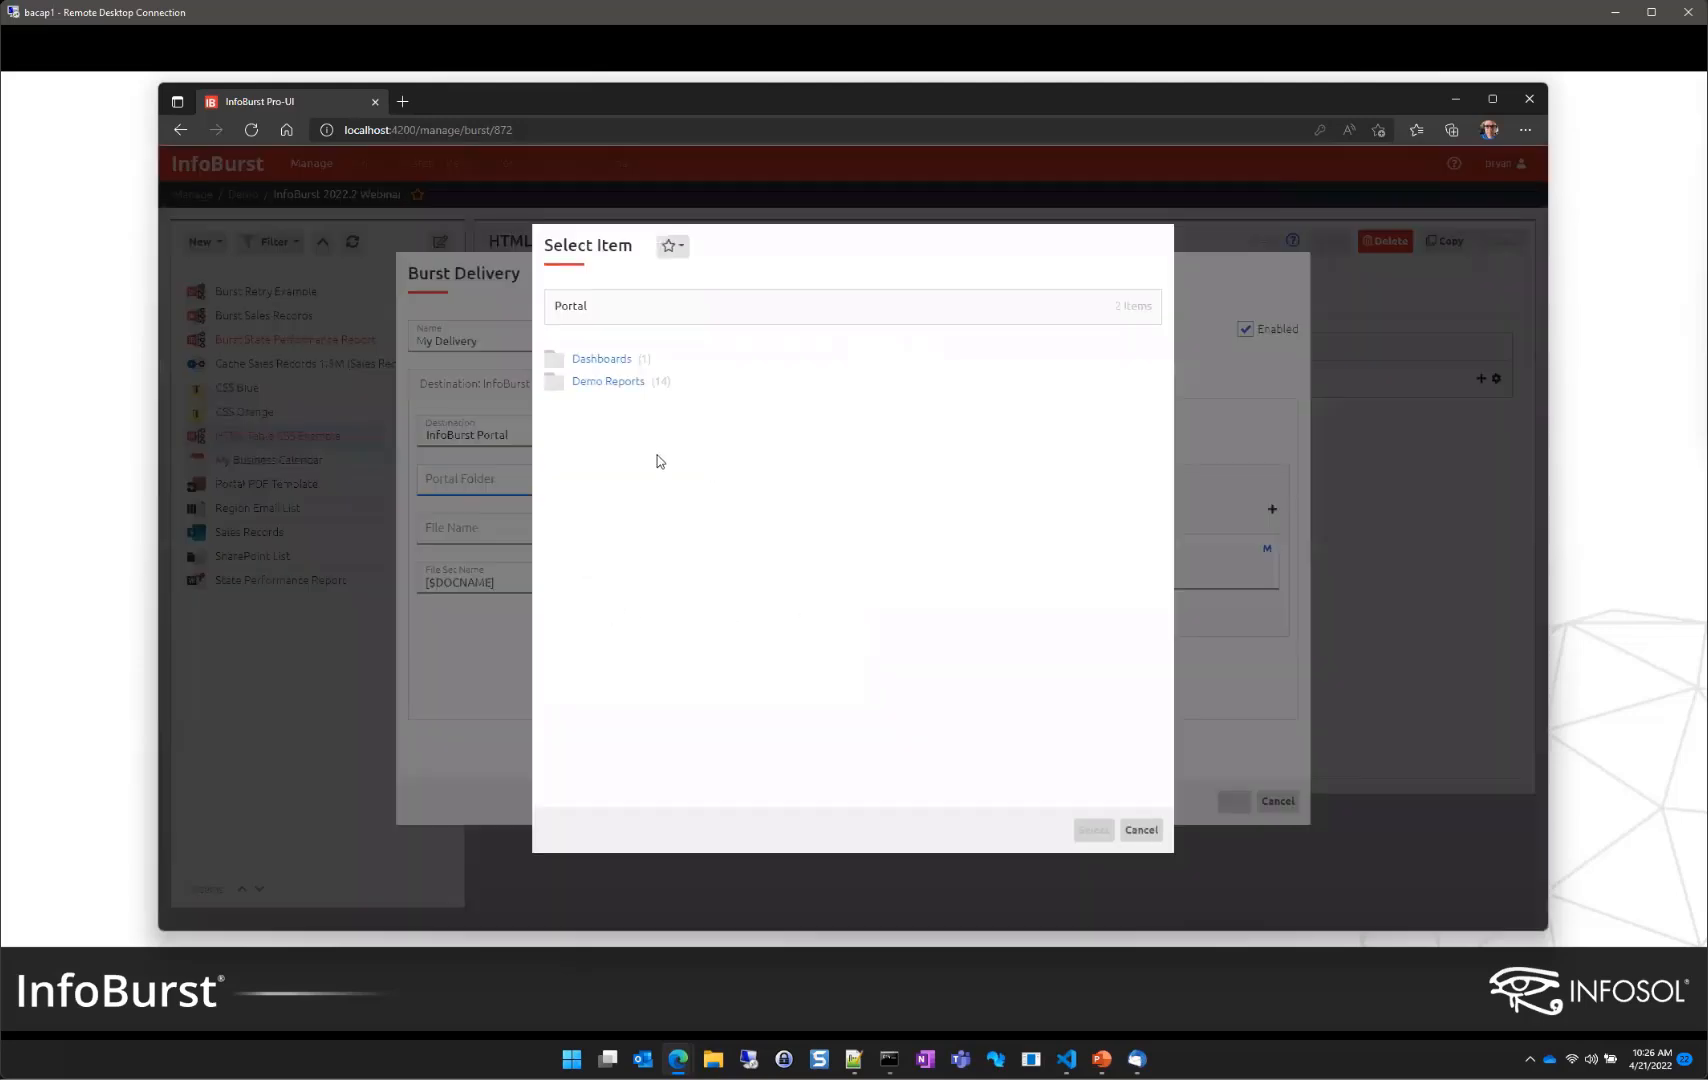
double_click(614, 385)
click(1093, 830)
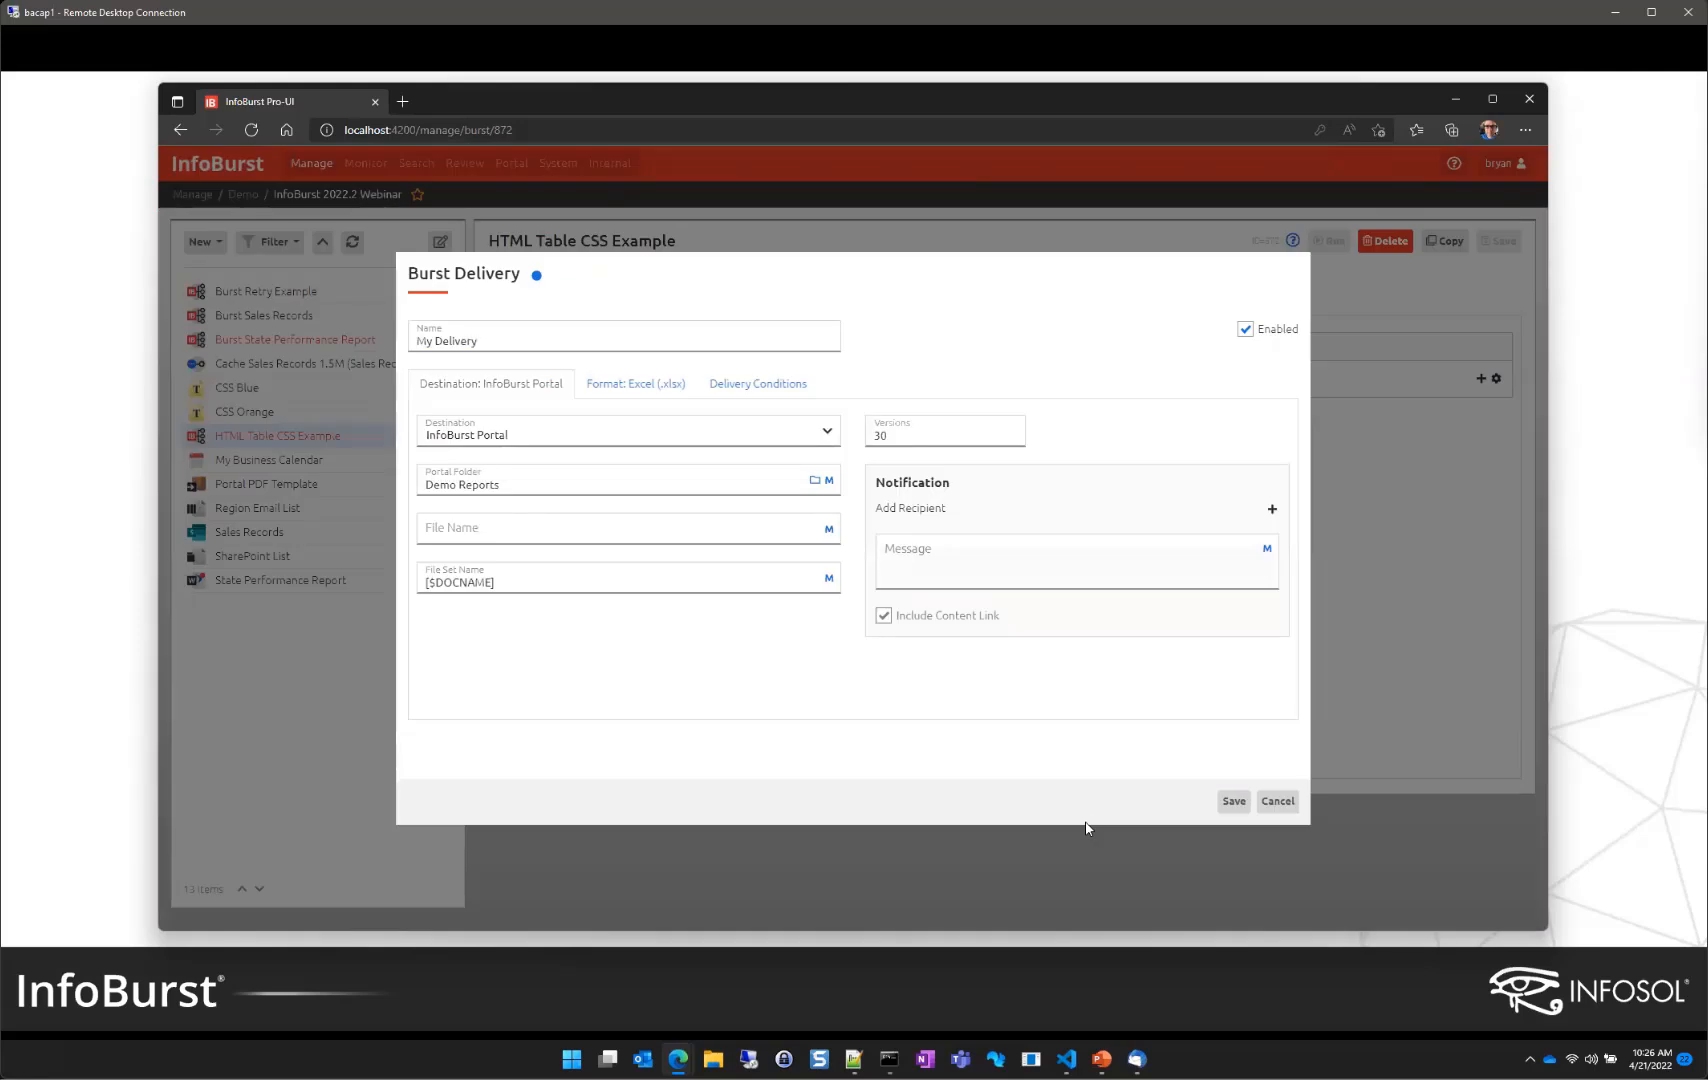
Step: Set the delivery's format to HTML with CSS Blue as its CSS template
click(630, 398)
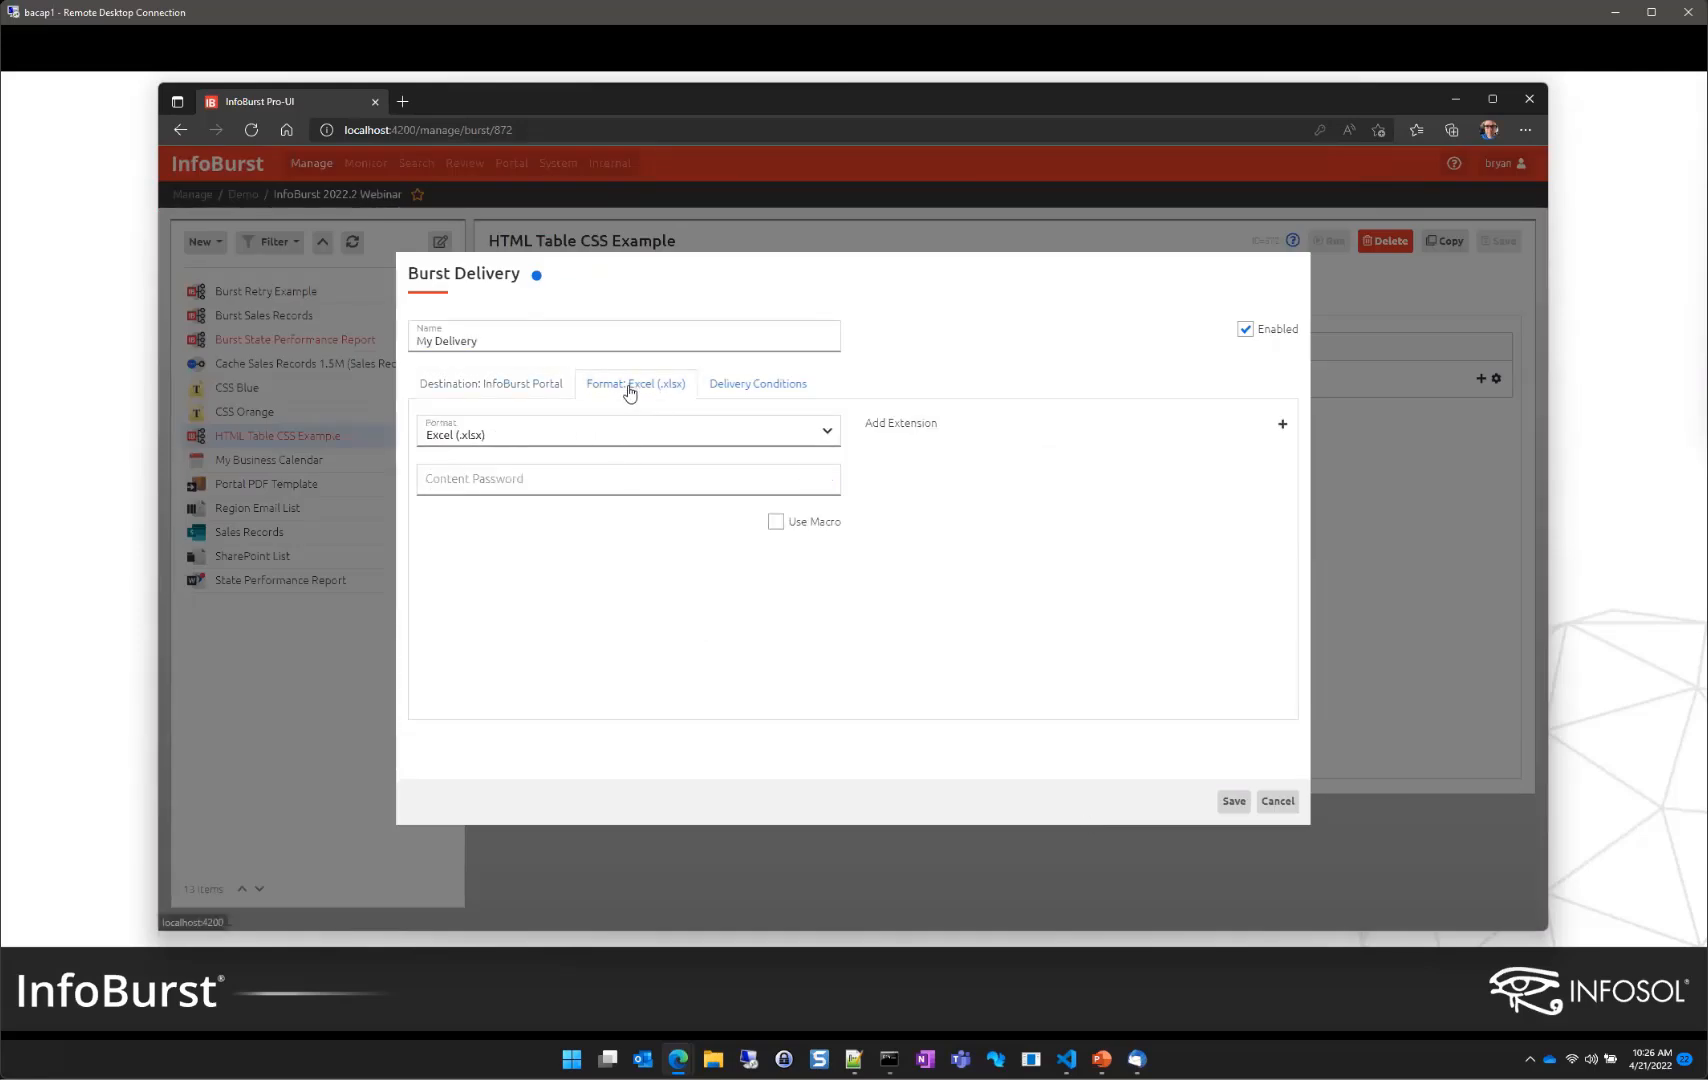
click(520, 437)
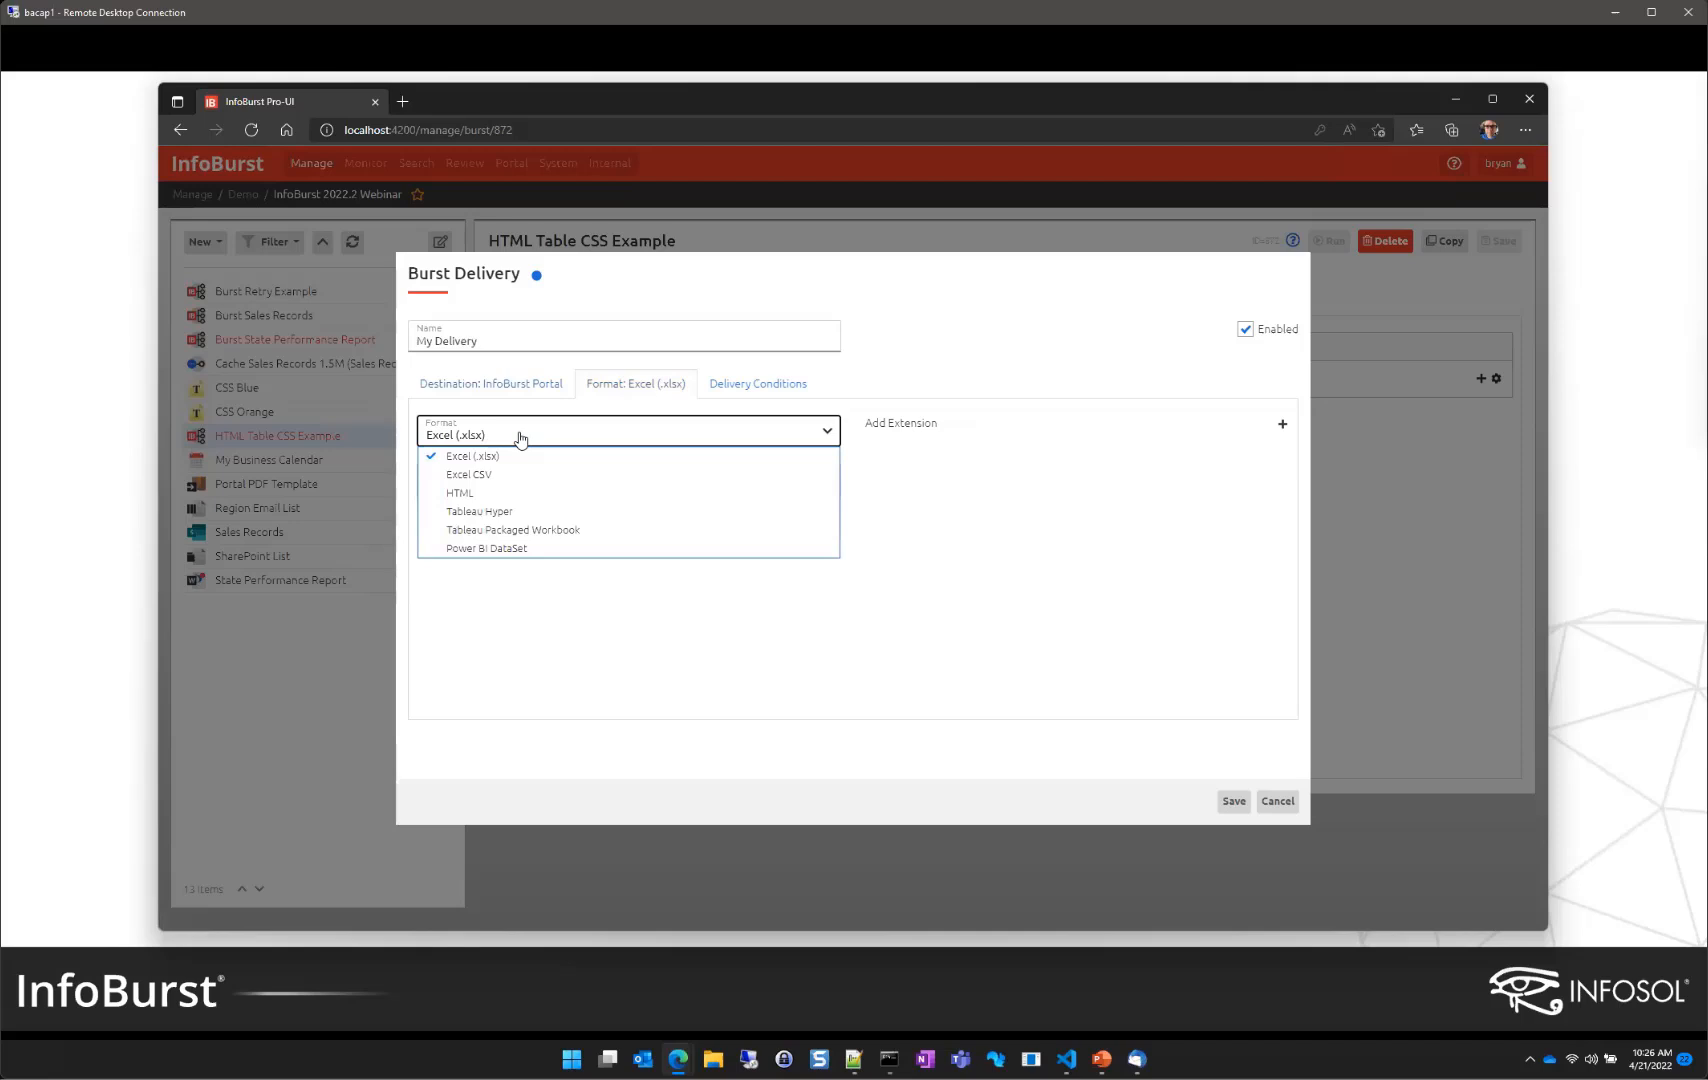
click(466, 493)
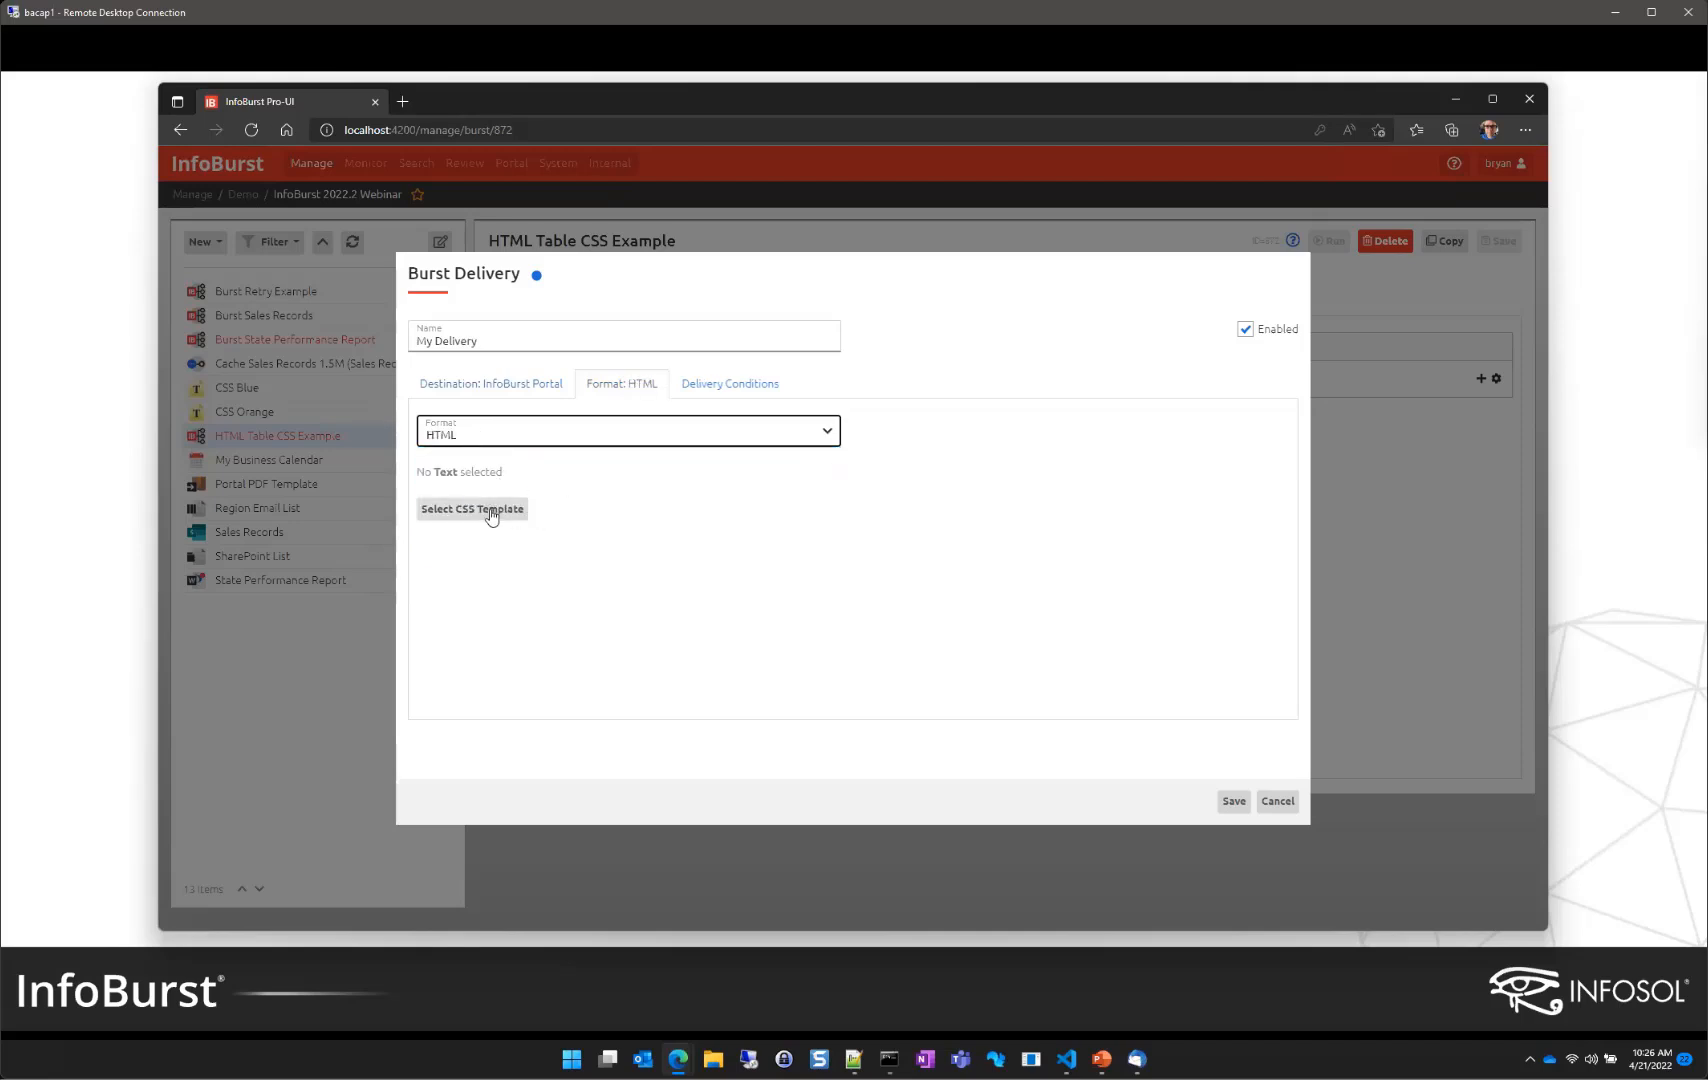
click(490, 512)
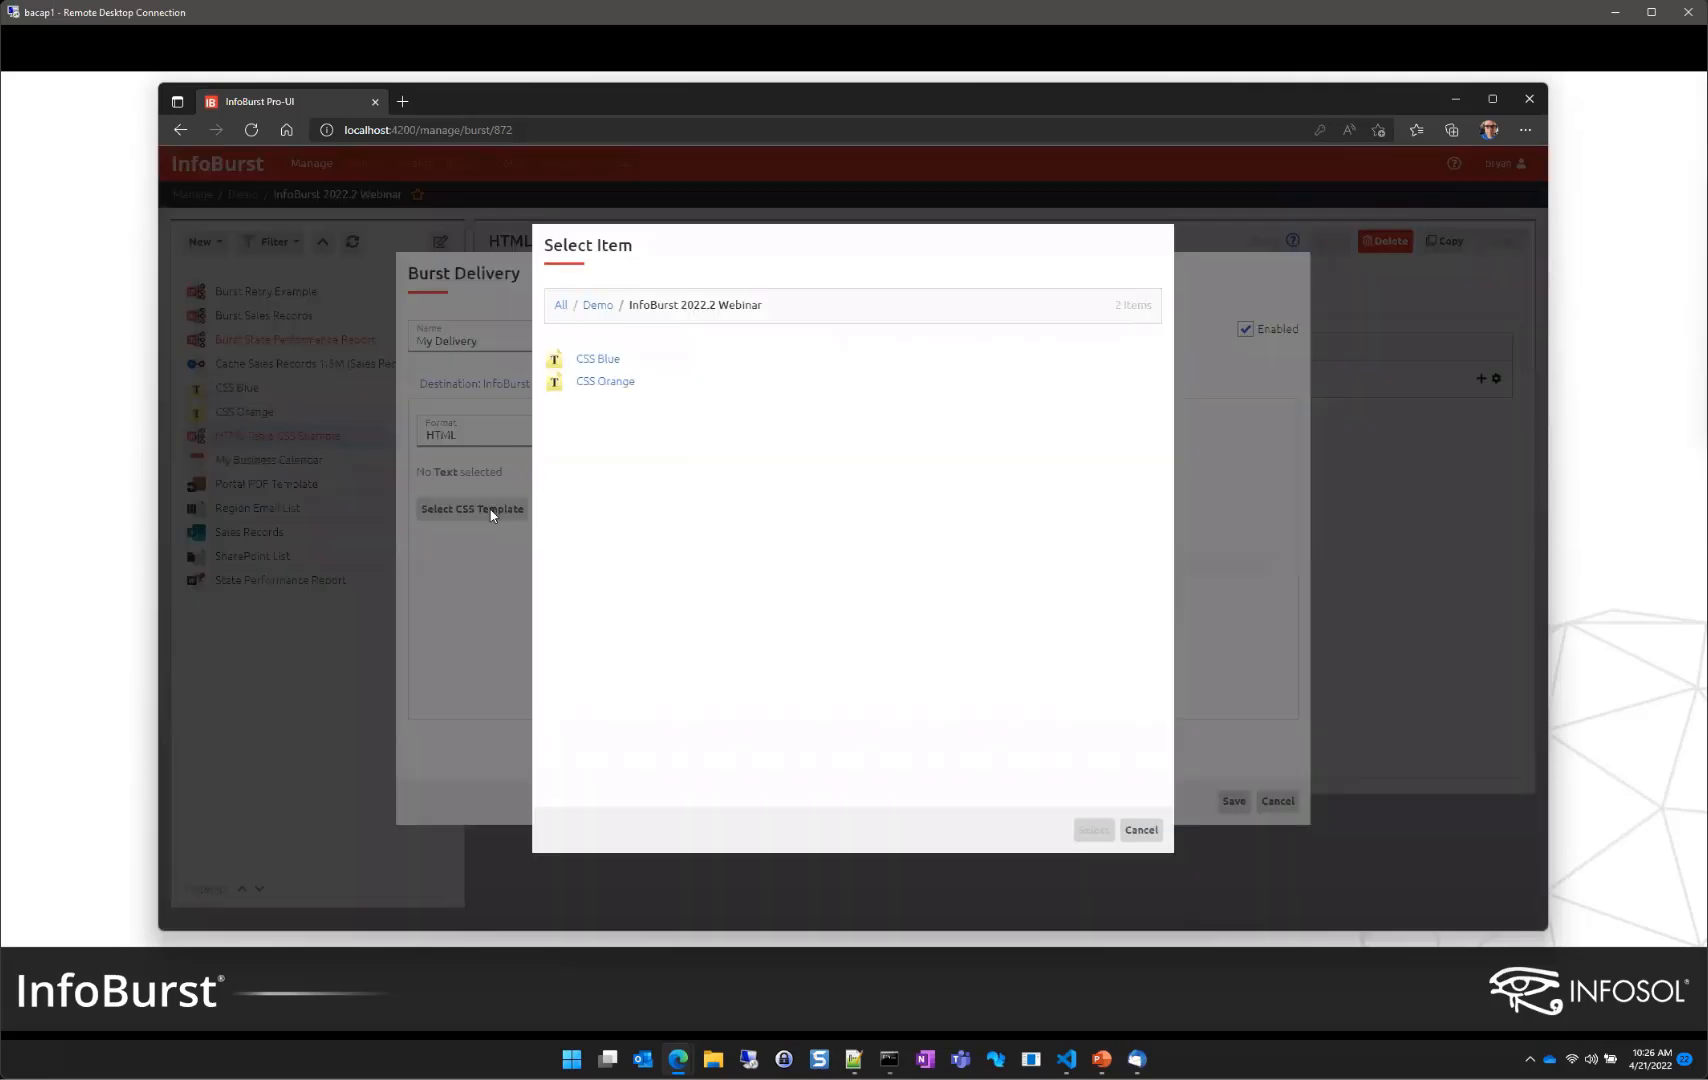
click(605, 362)
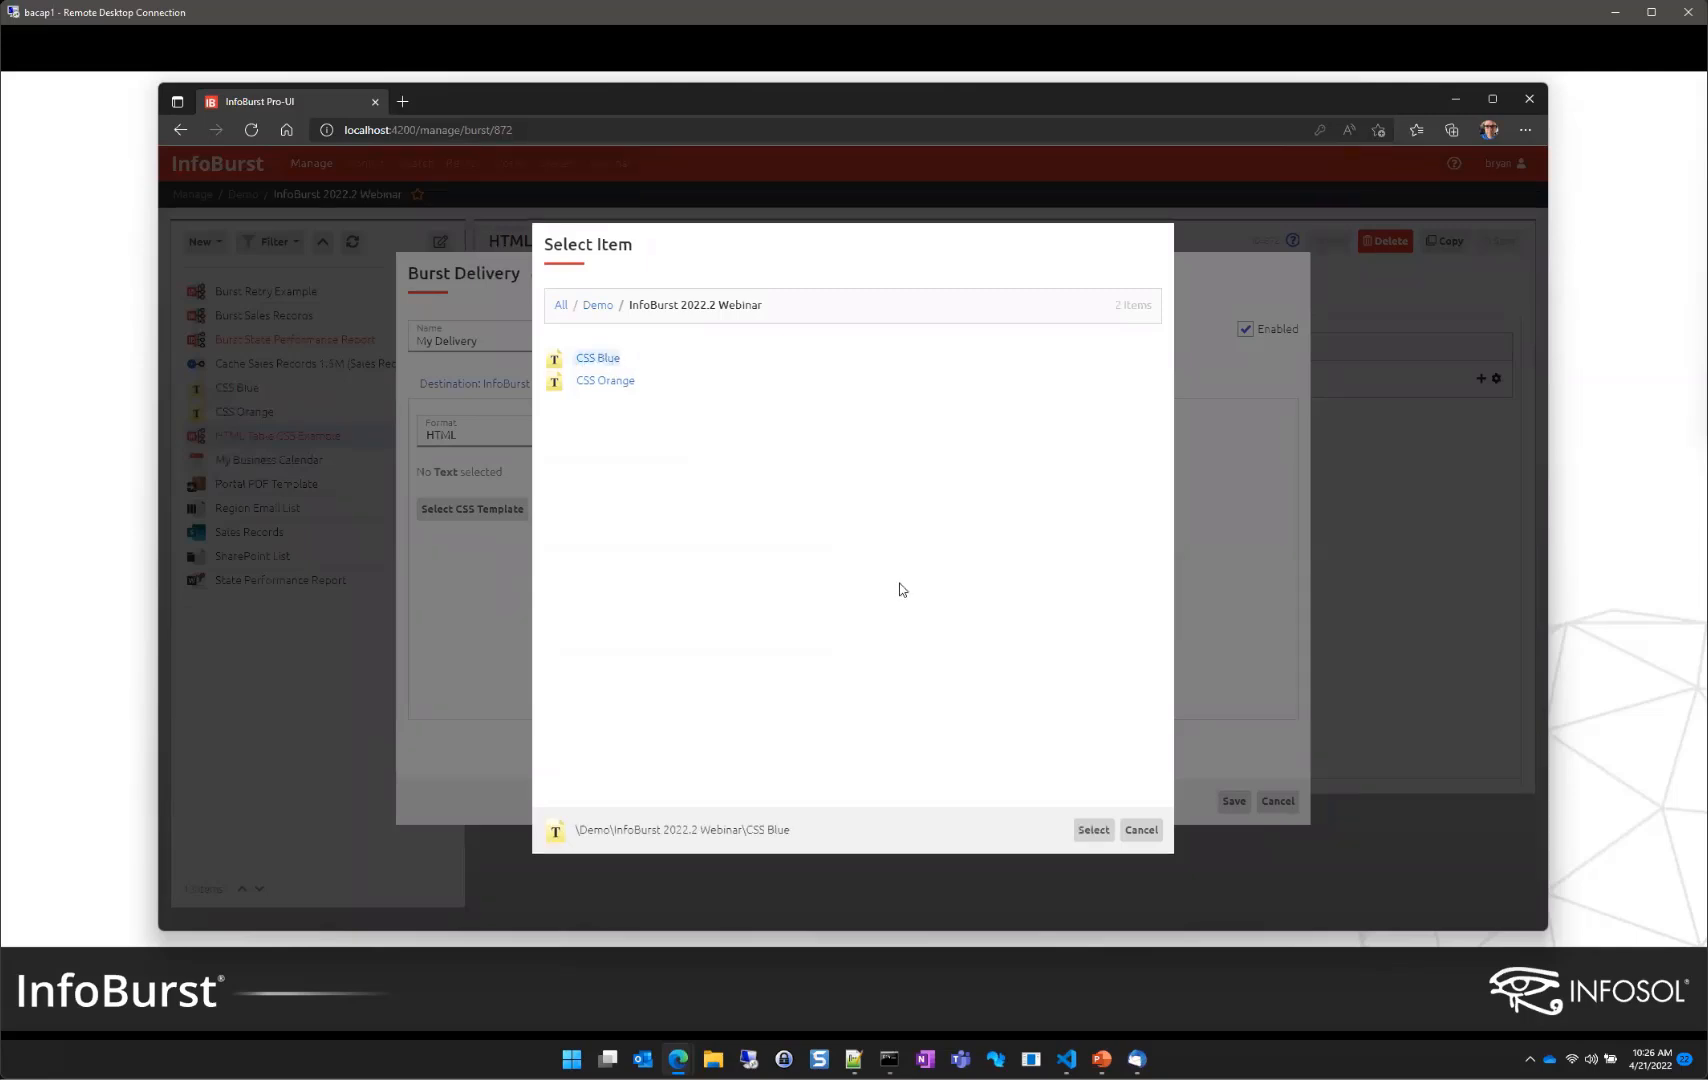
click(1093, 830)
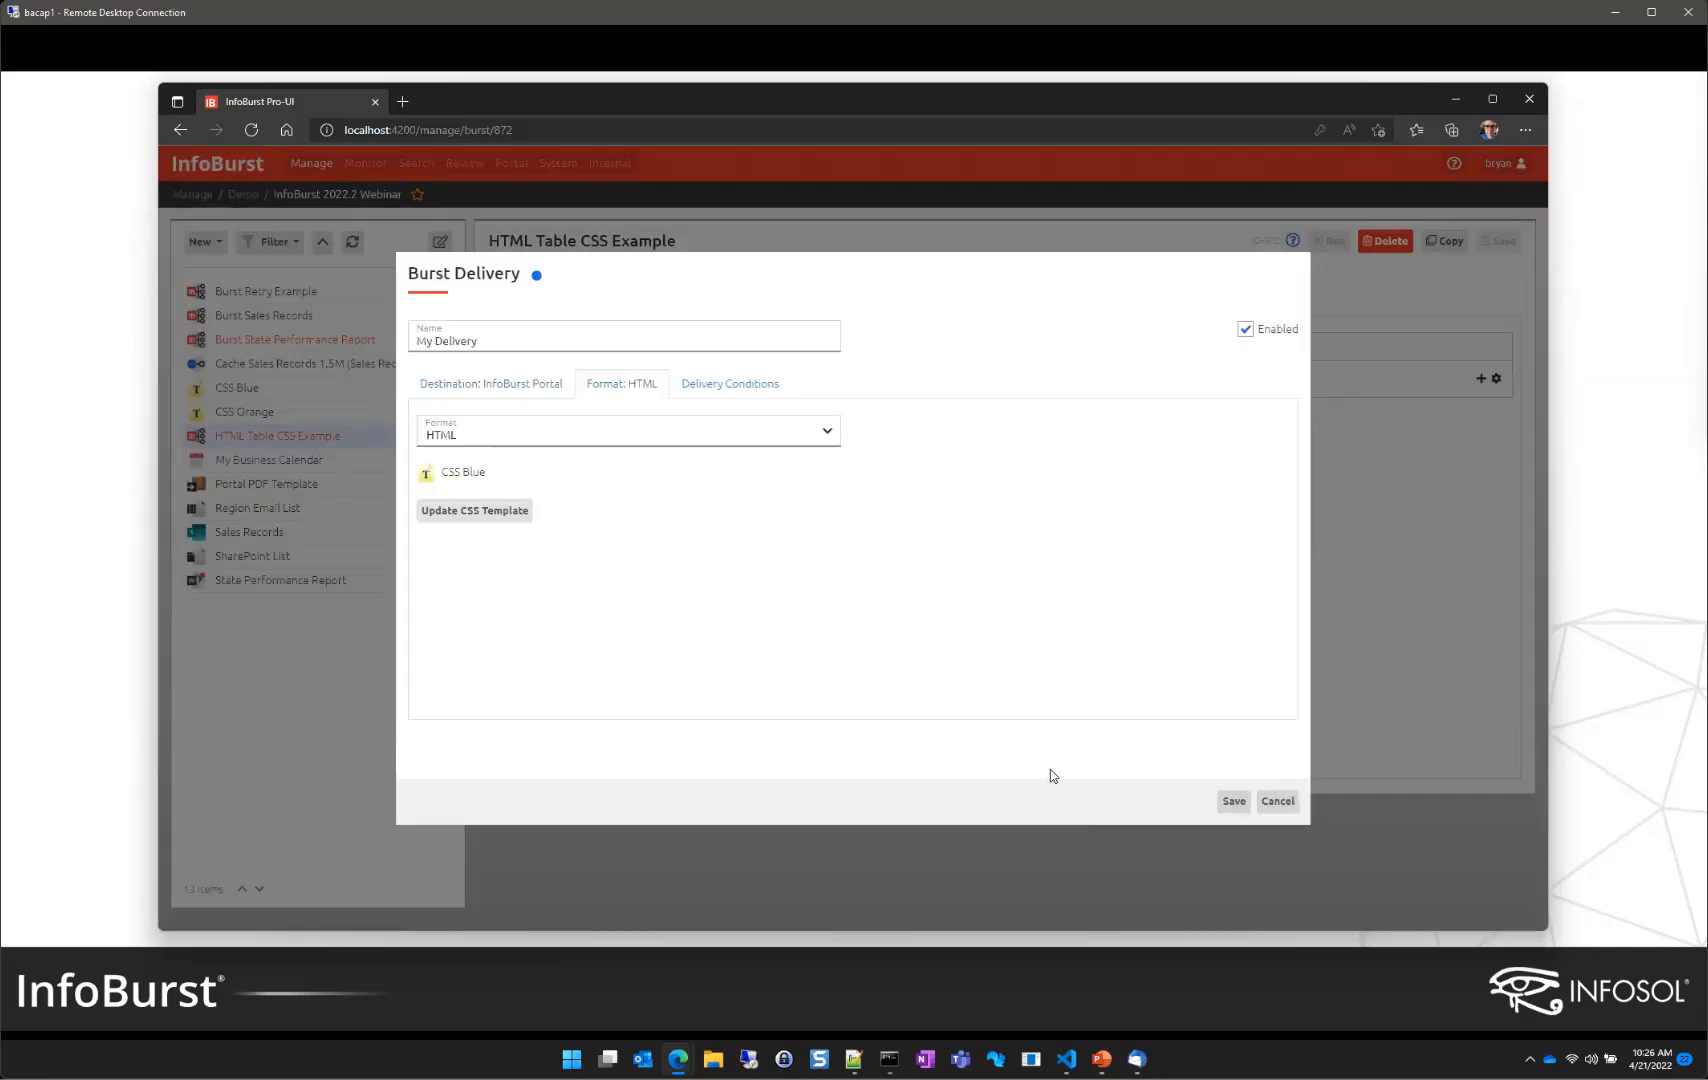
Step: Save the portal delivery and run the HTML Table CSS Example burst
click(1232, 801)
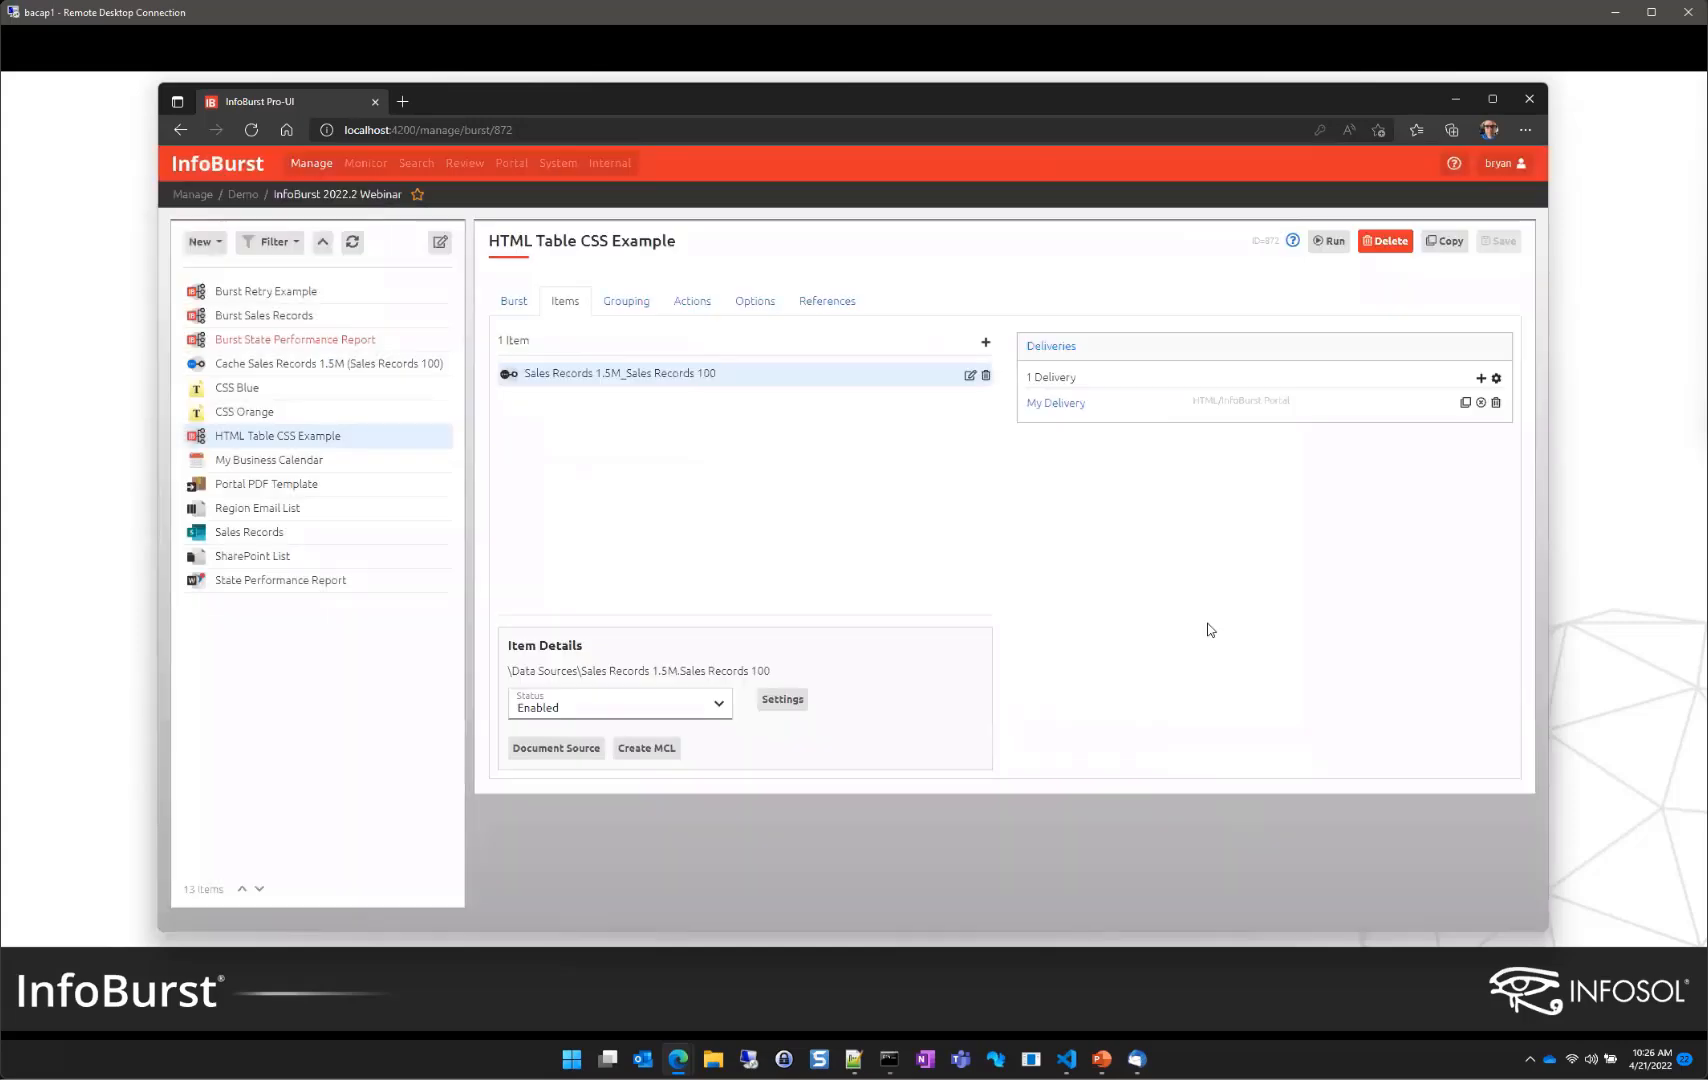
click(1330, 241)
click(981, 589)
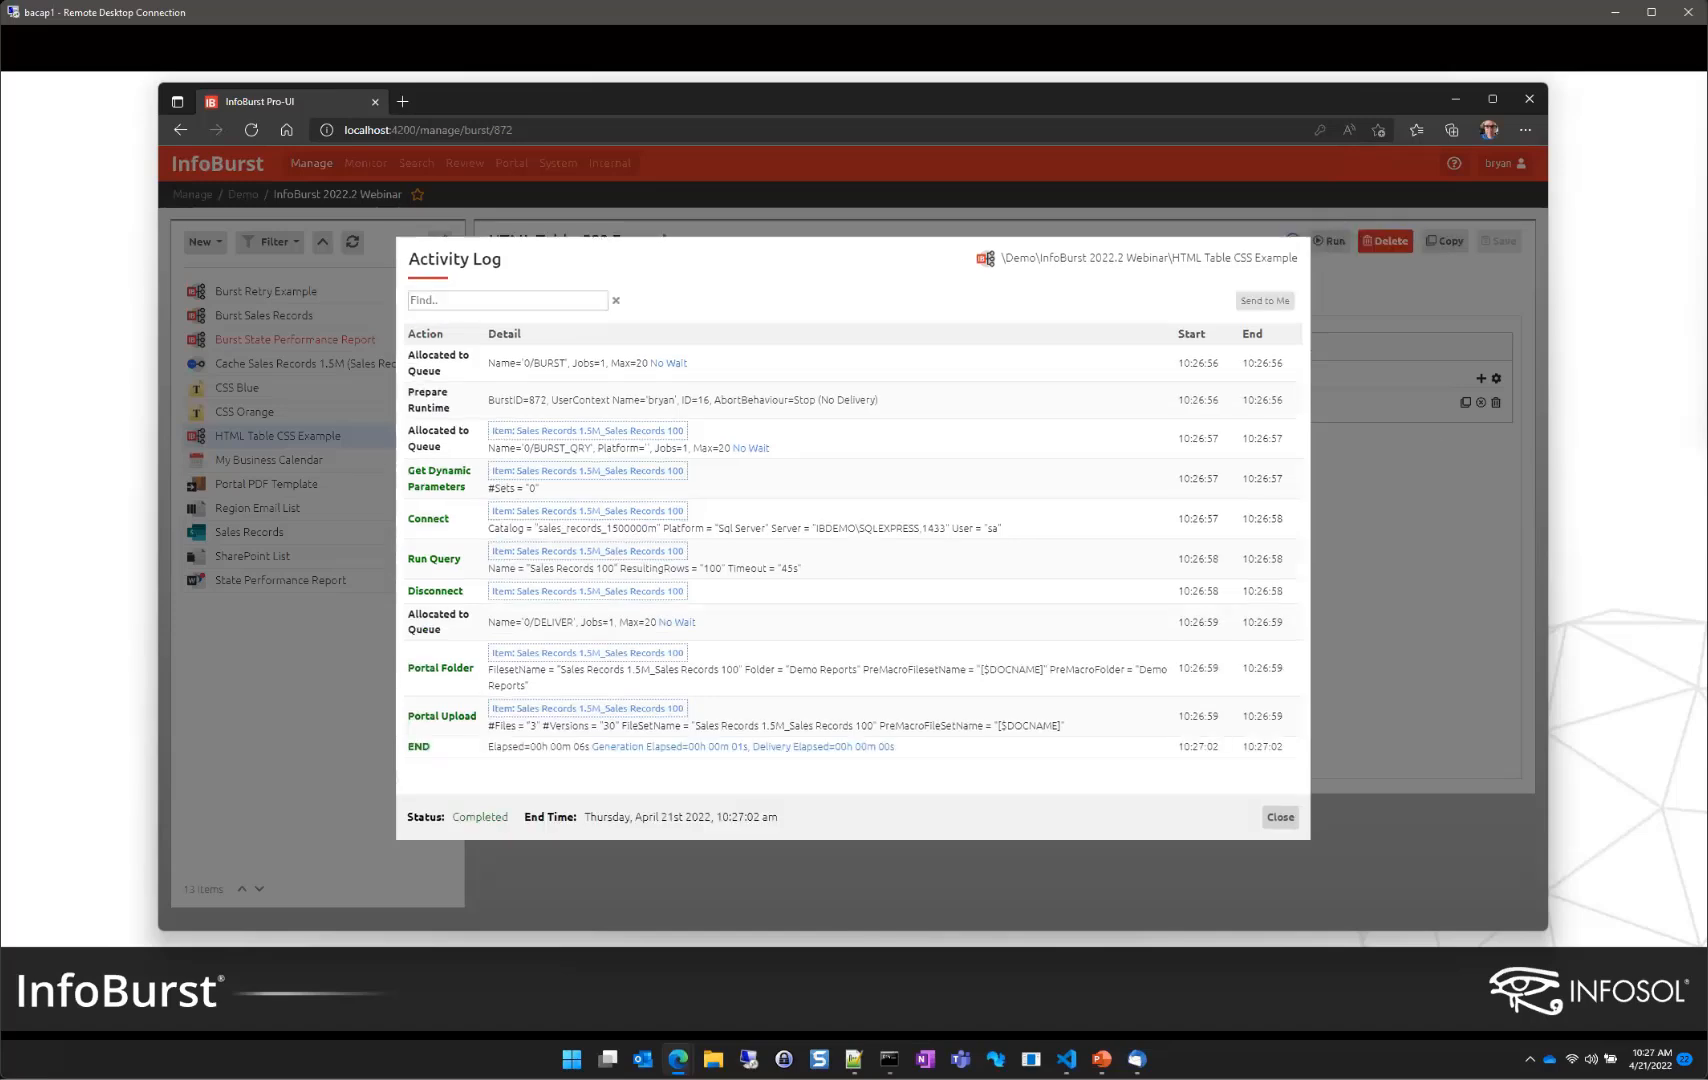
Step: Close the activity log and open the Sales Records 1.5M_Sales Records 100 report in the portal's Demo Reports folder
click(1280, 817)
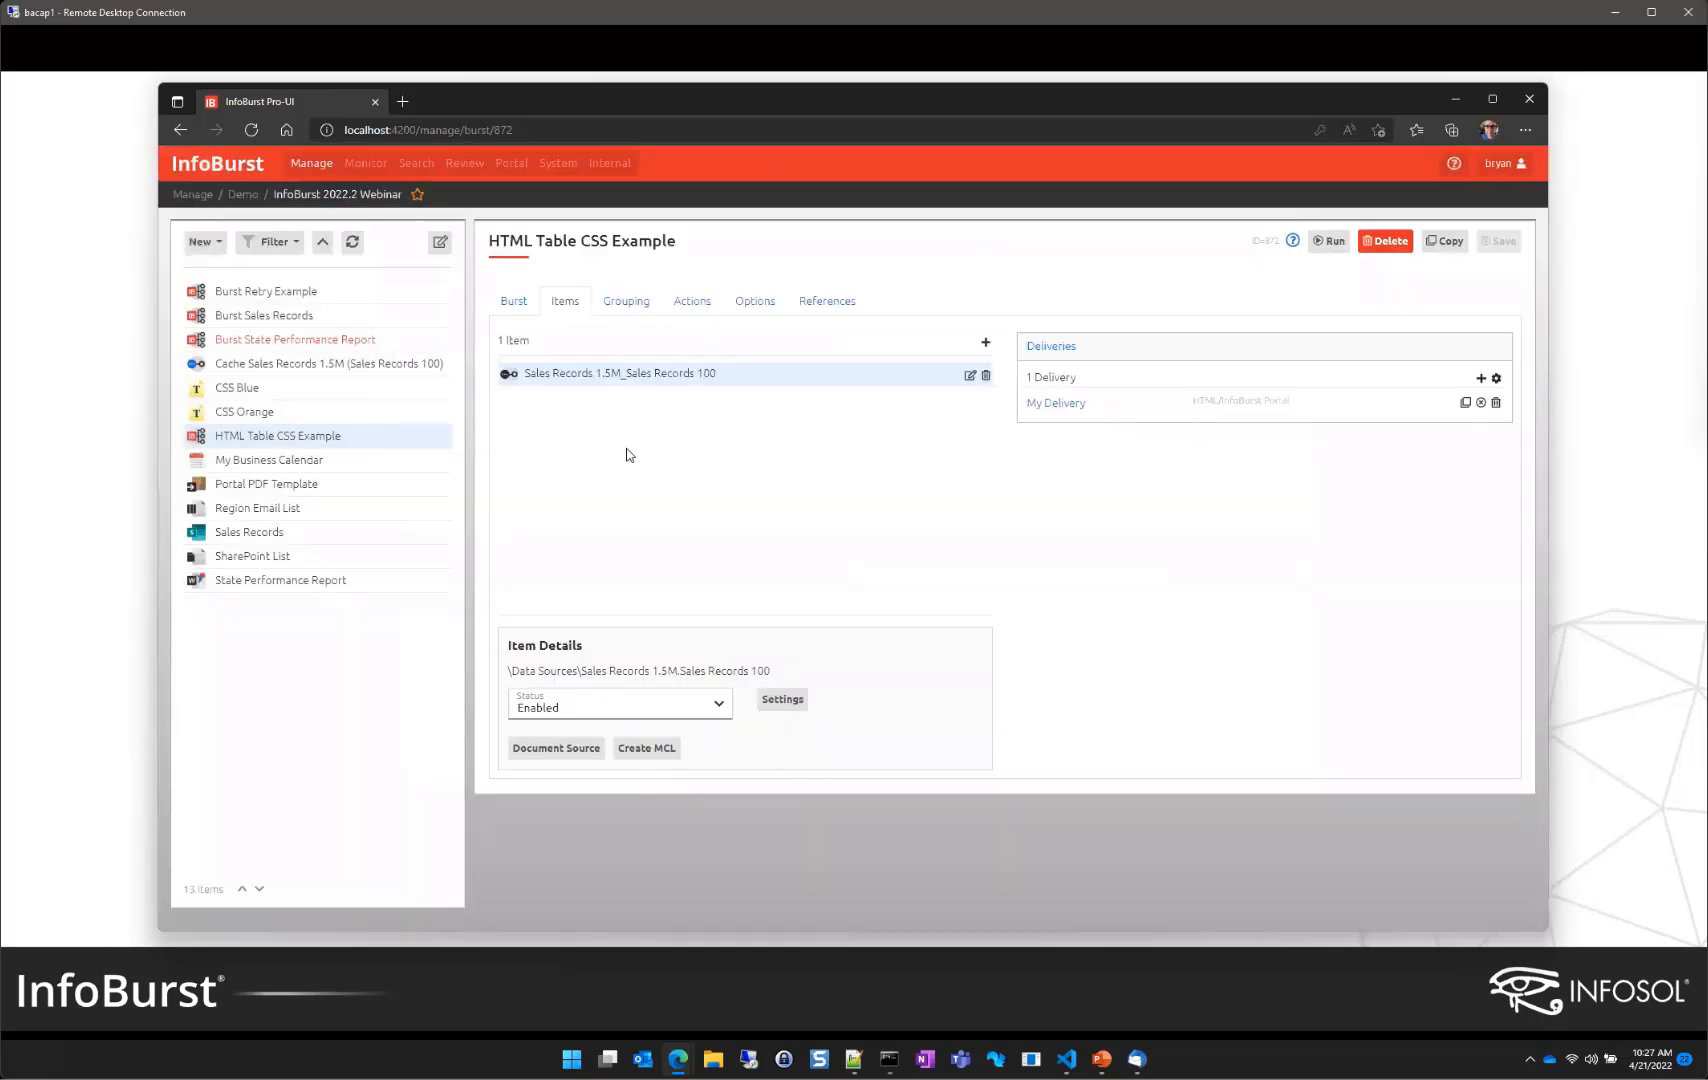
click(508, 168)
click(533, 296)
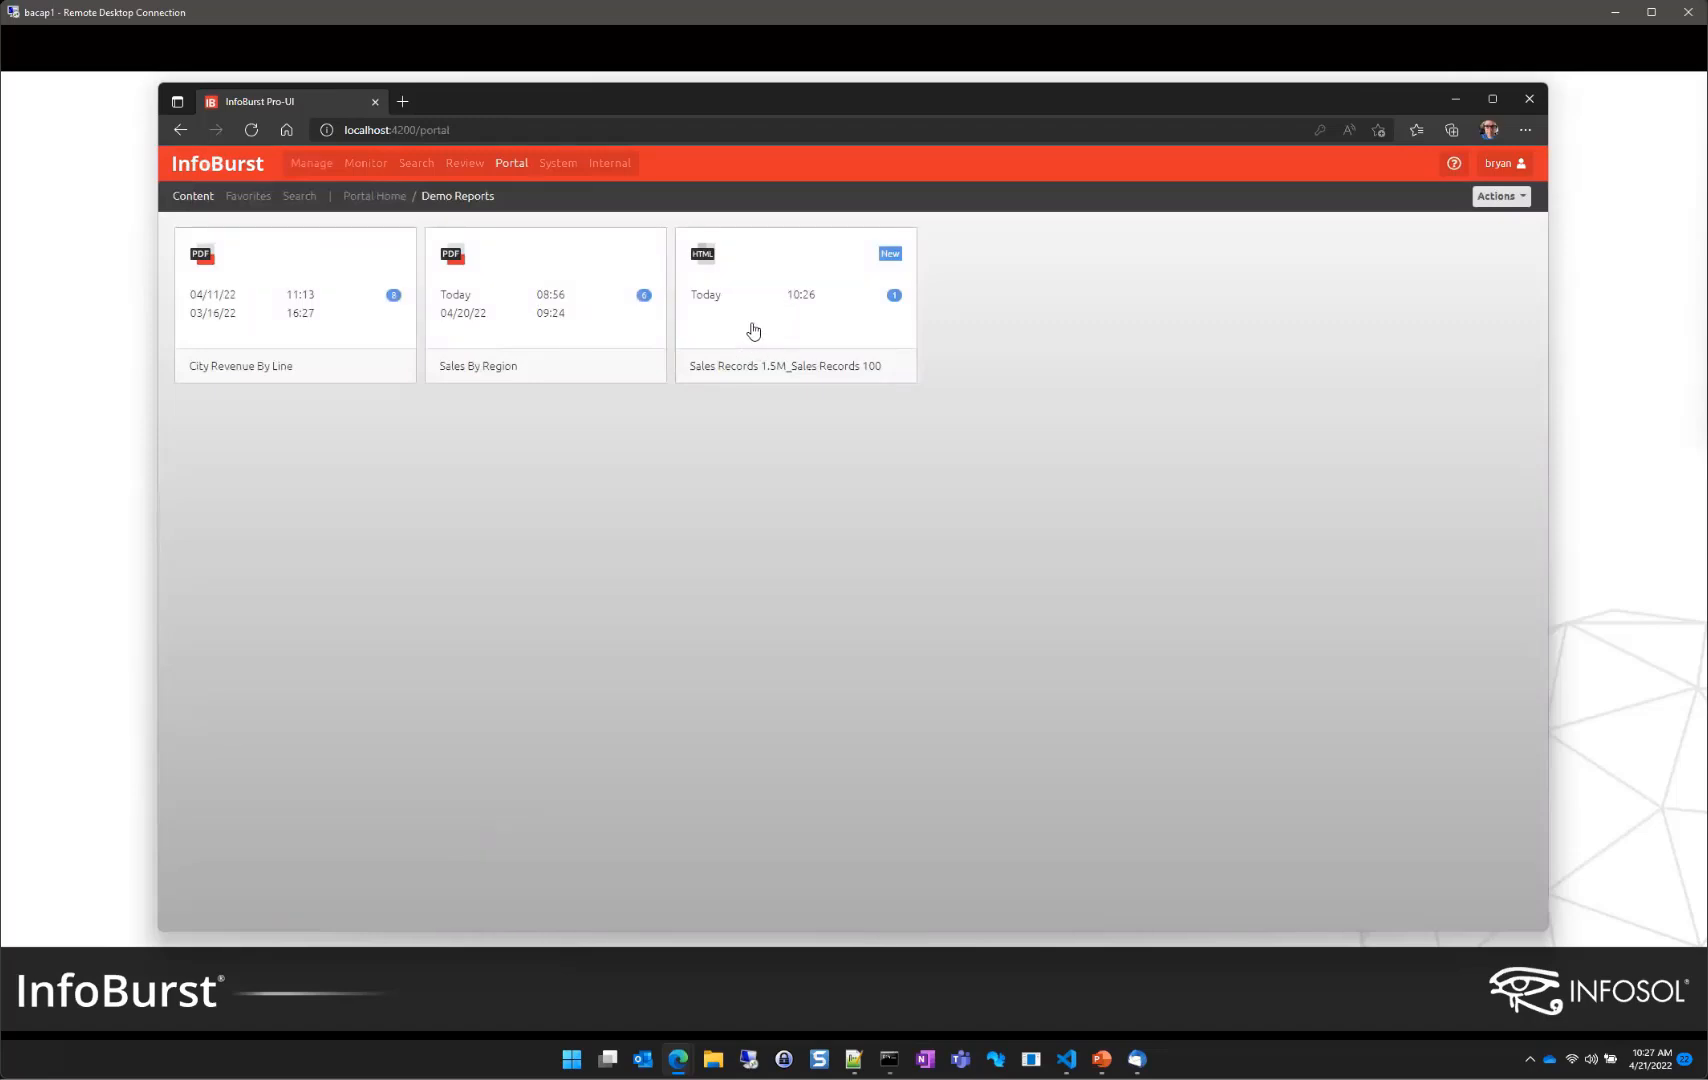
click(753, 331)
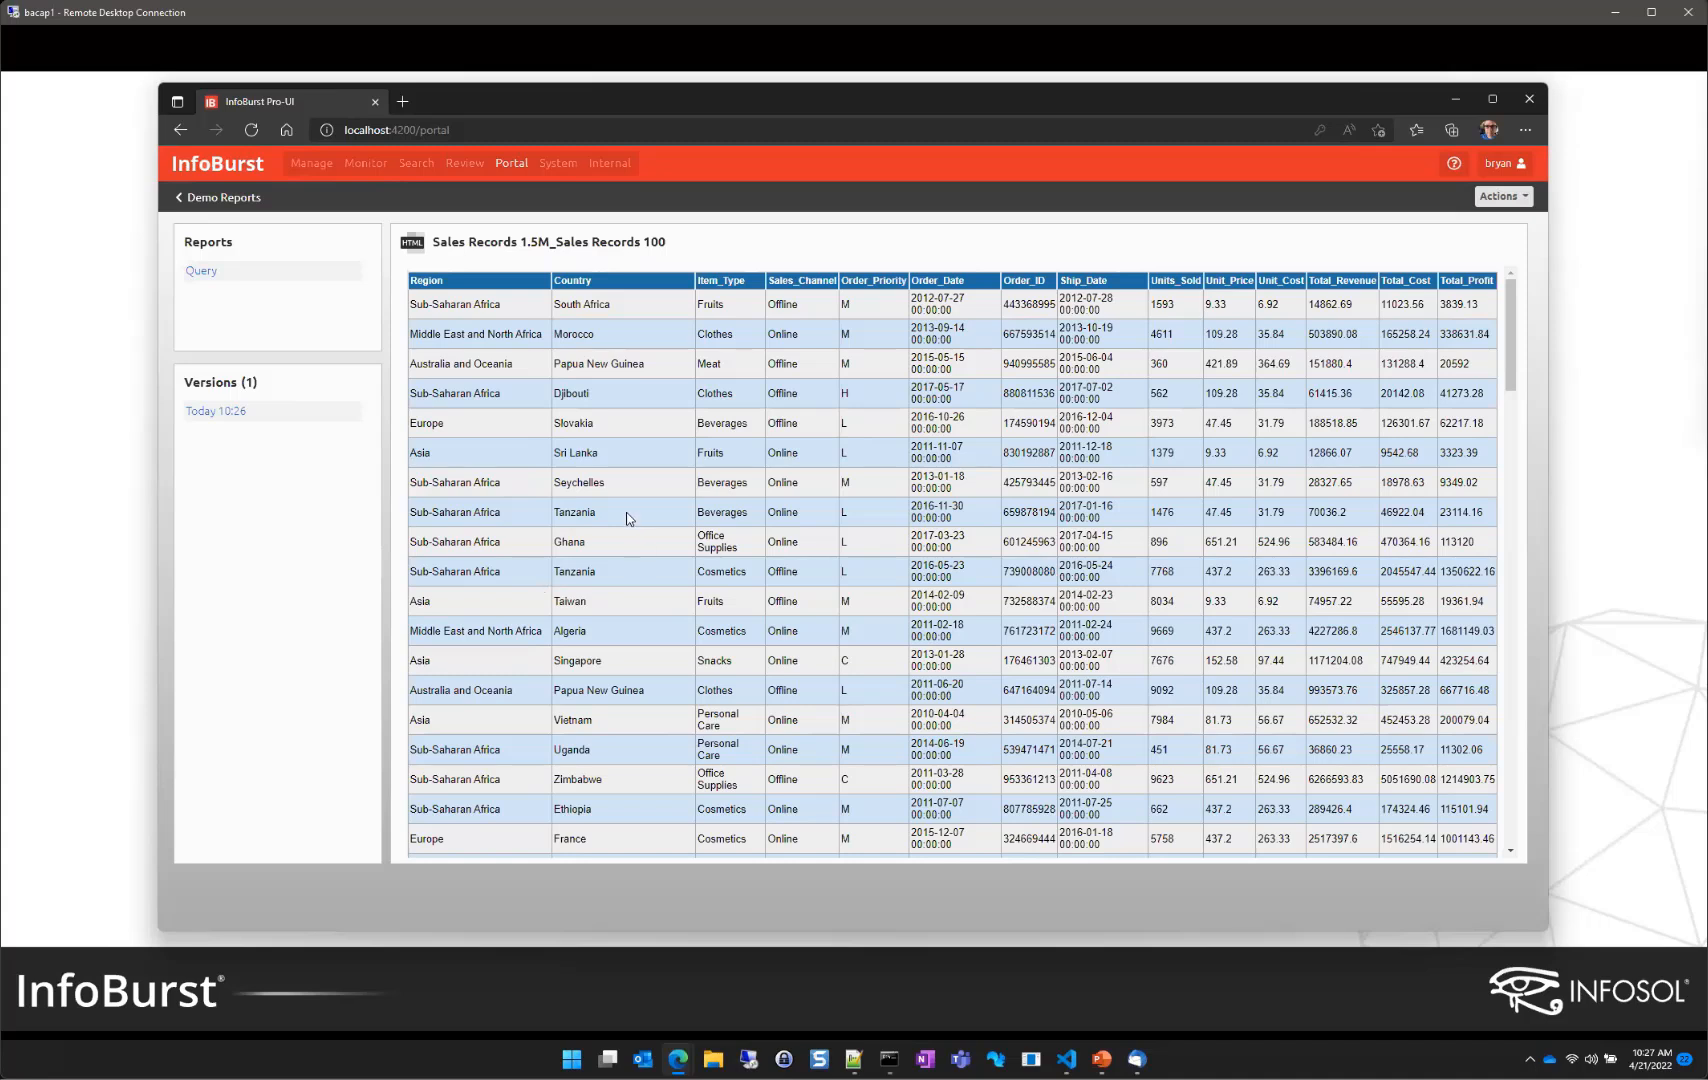
Step: Change the CSS template of the HTML Table CSS Example burst's portal delivery to CSS Orange and save the delivery
click(313, 163)
click(309, 439)
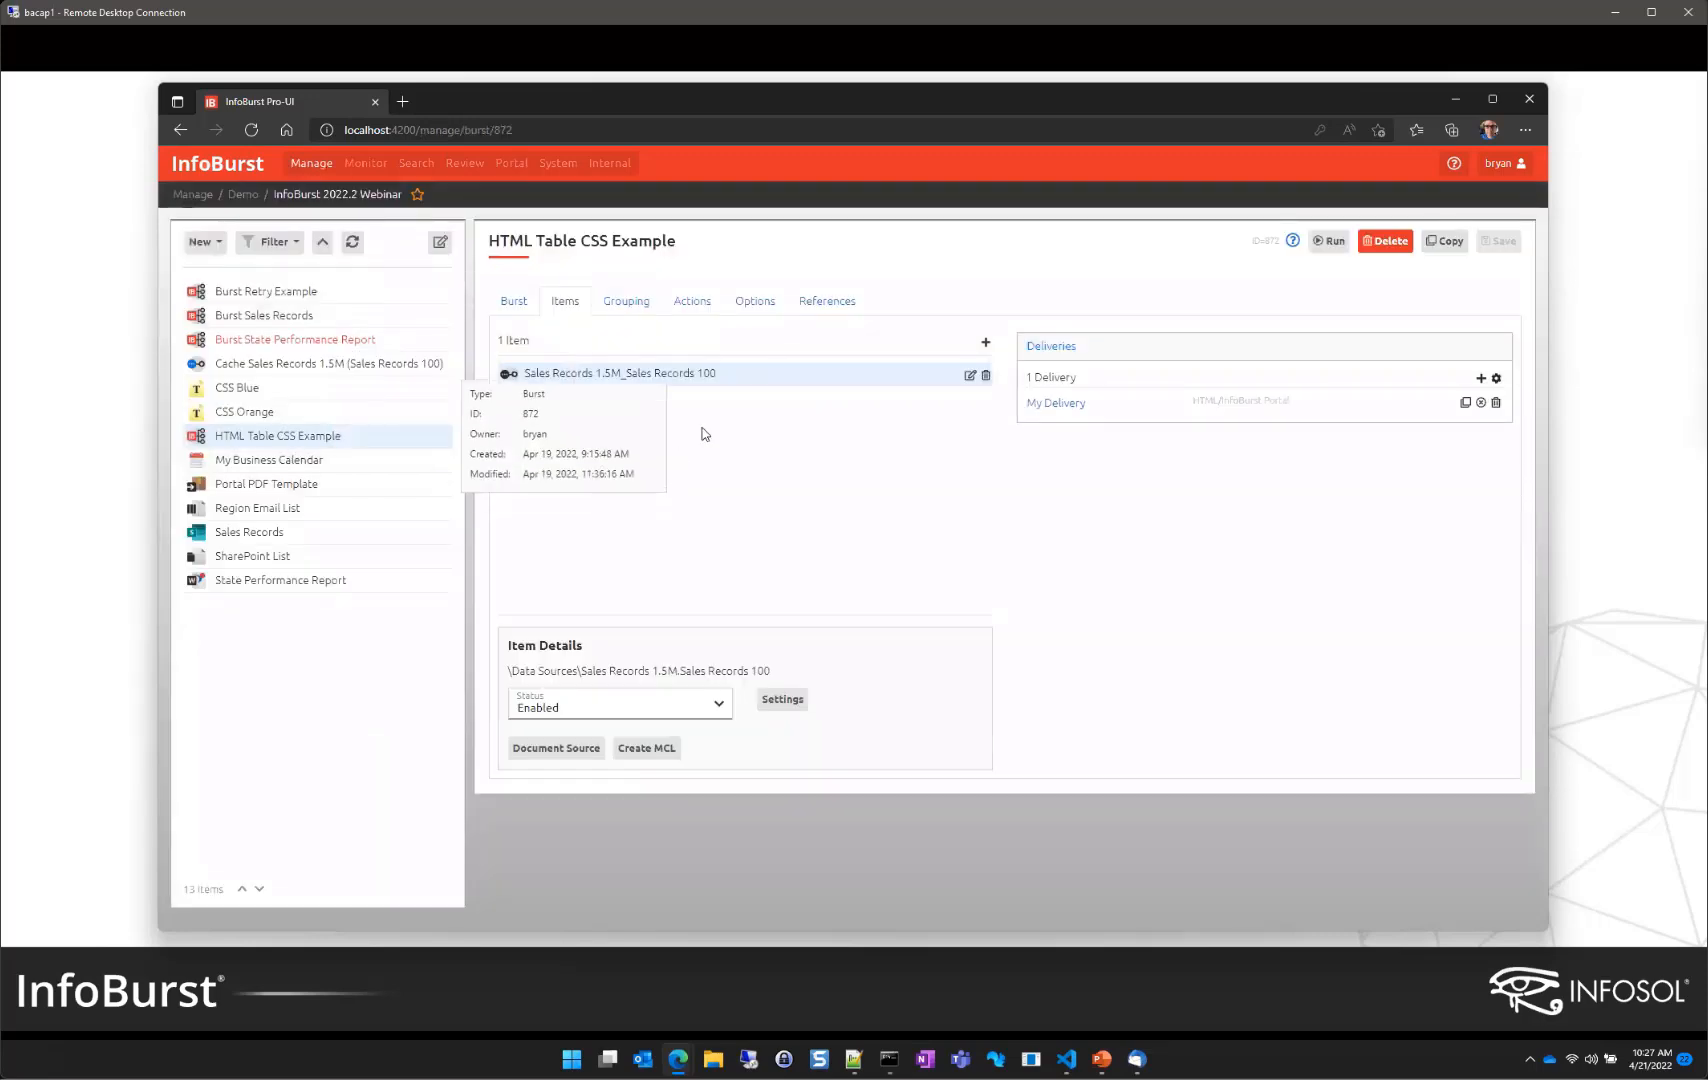
click(1058, 405)
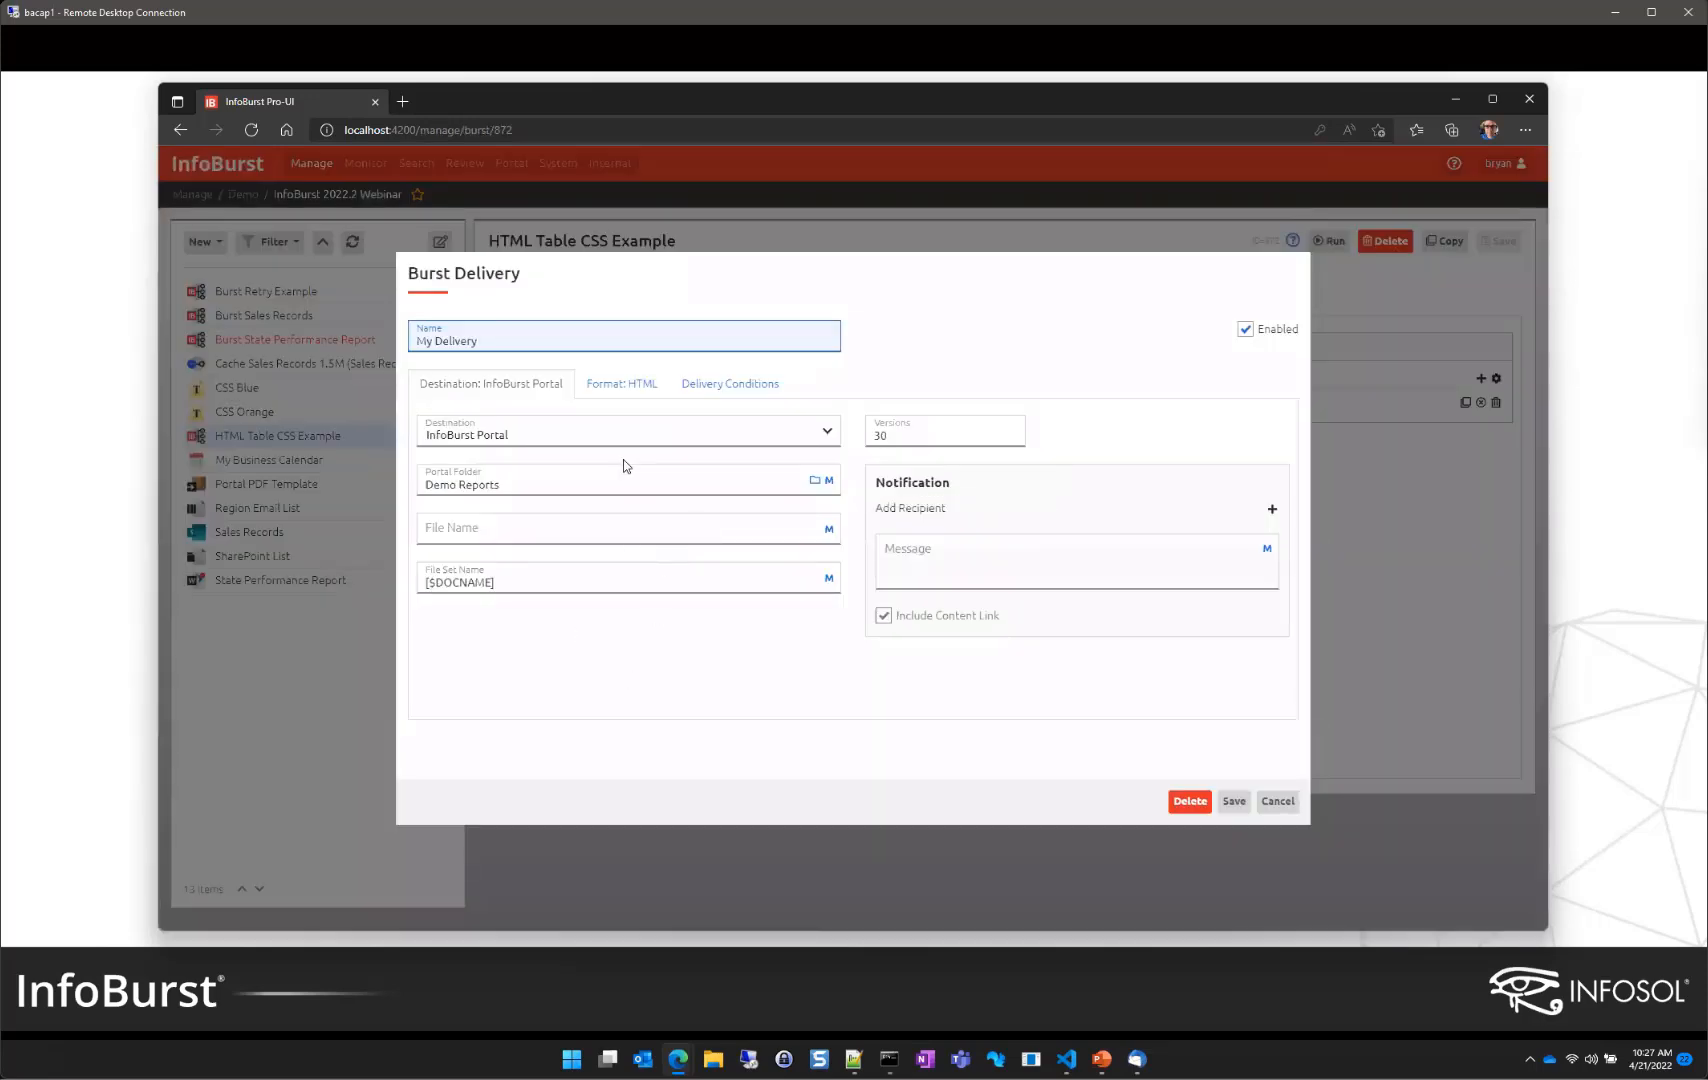
click(612, 386)
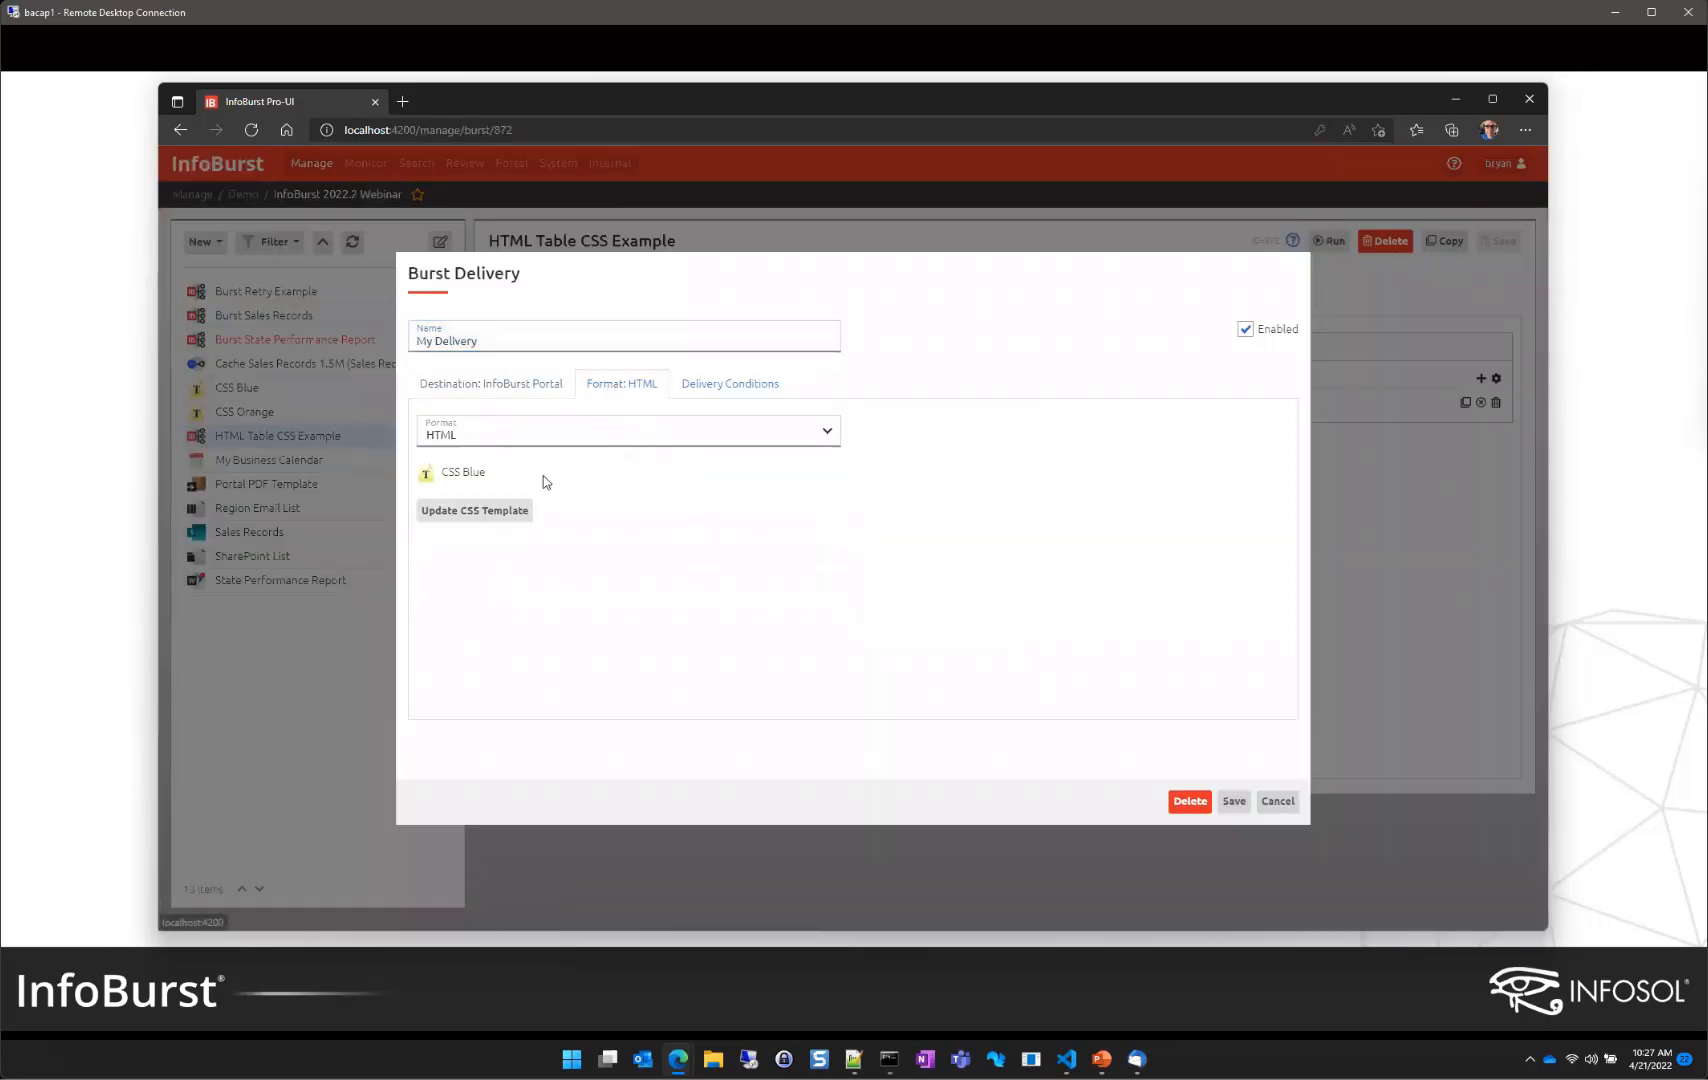
click(476, 511)
click(623, 386)
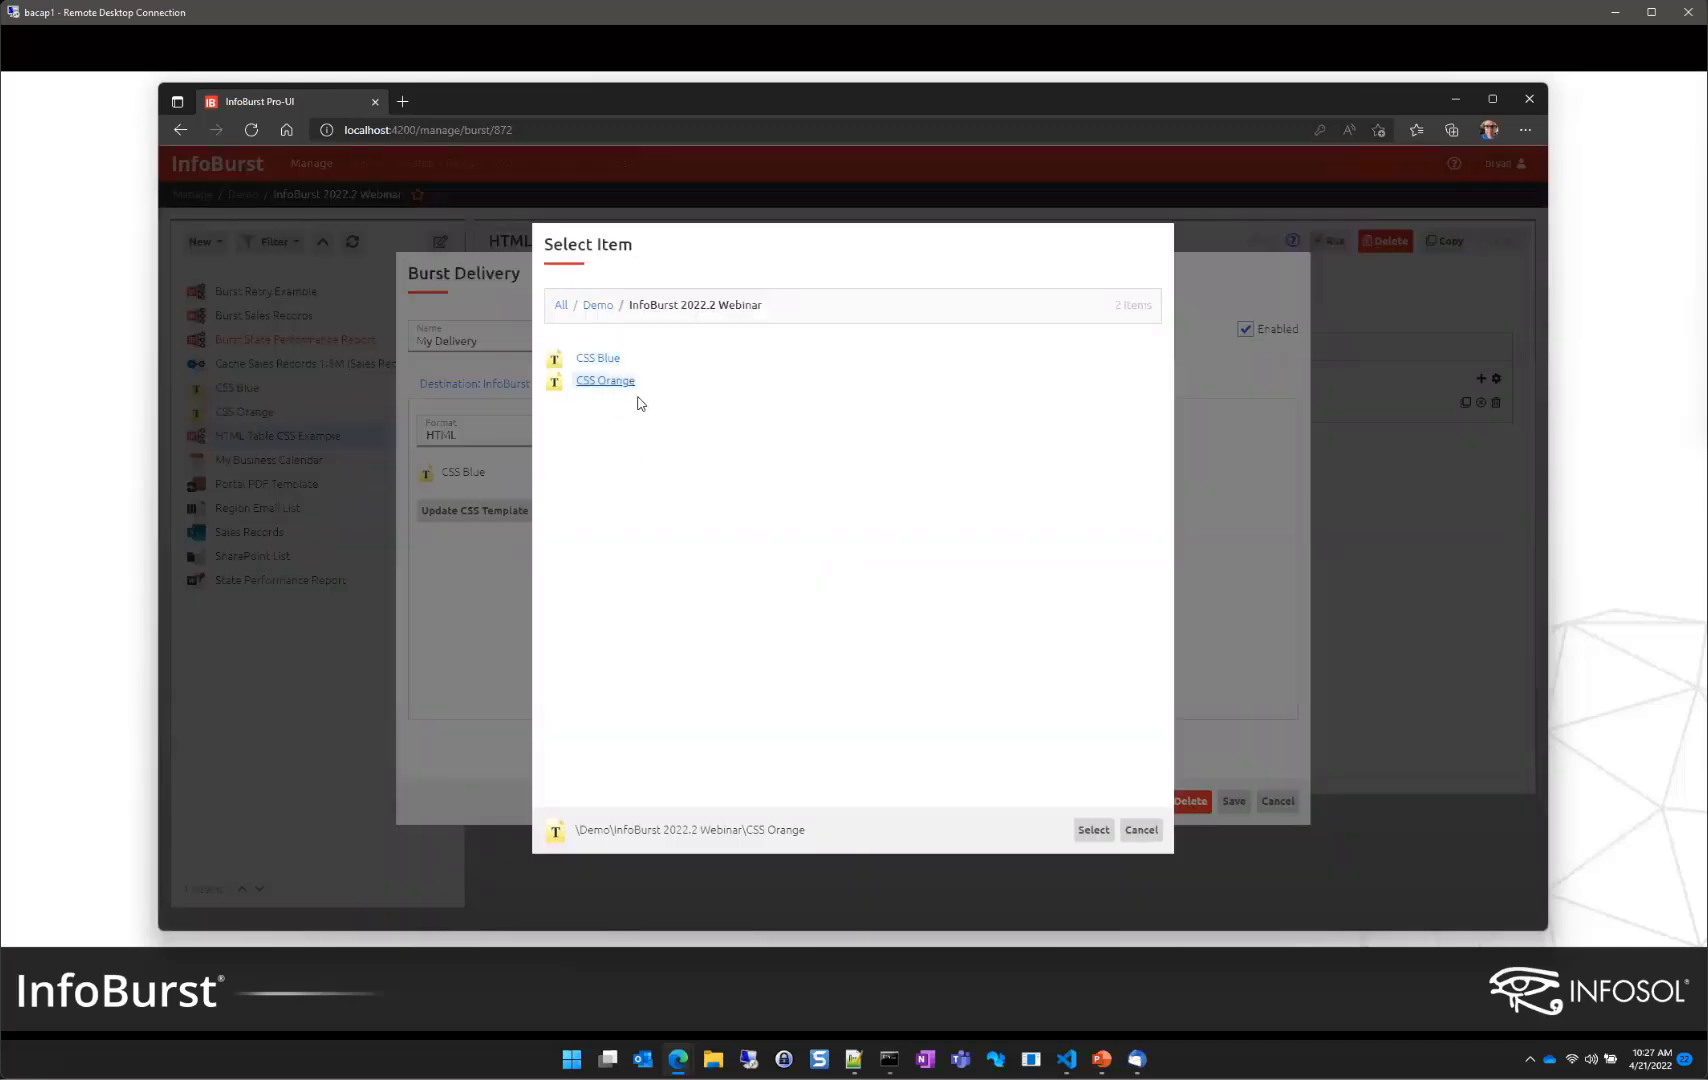
click(1093, 830)
click(1234, 802)
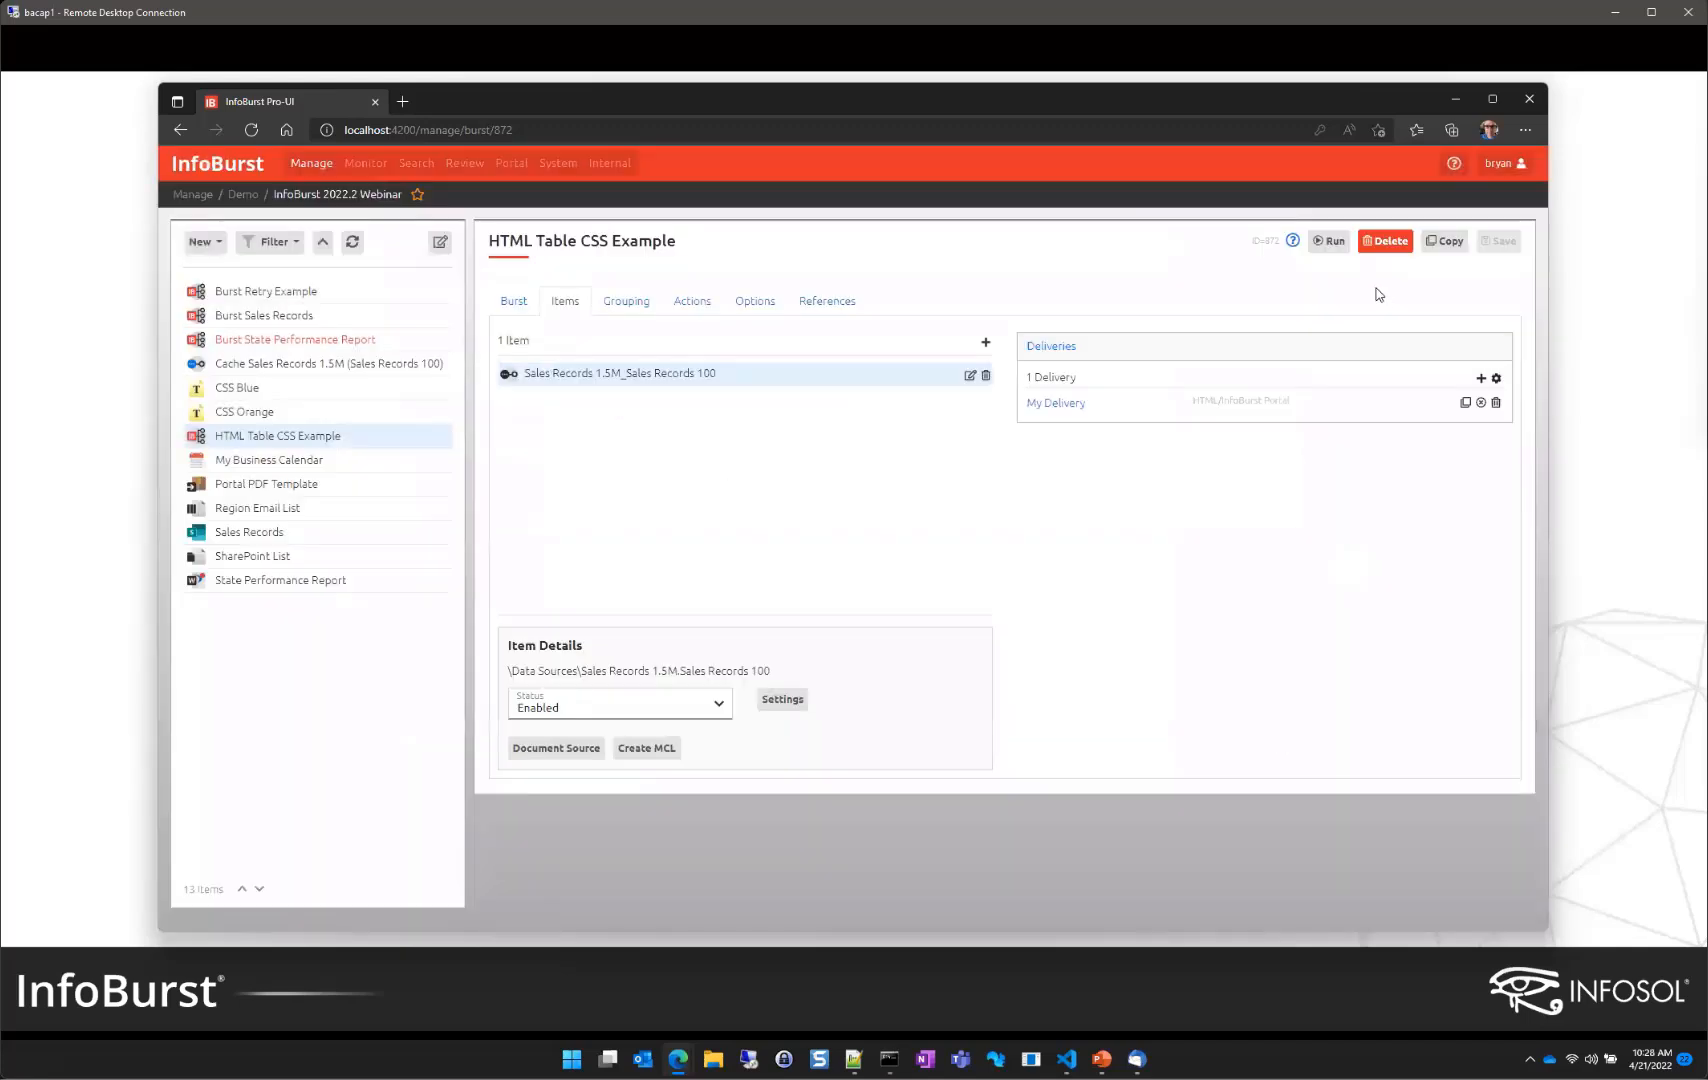
Step: Run the HTML Table CSS Example burst and close its activity log once the run ends
click(1320, 244)
click(981, 592)
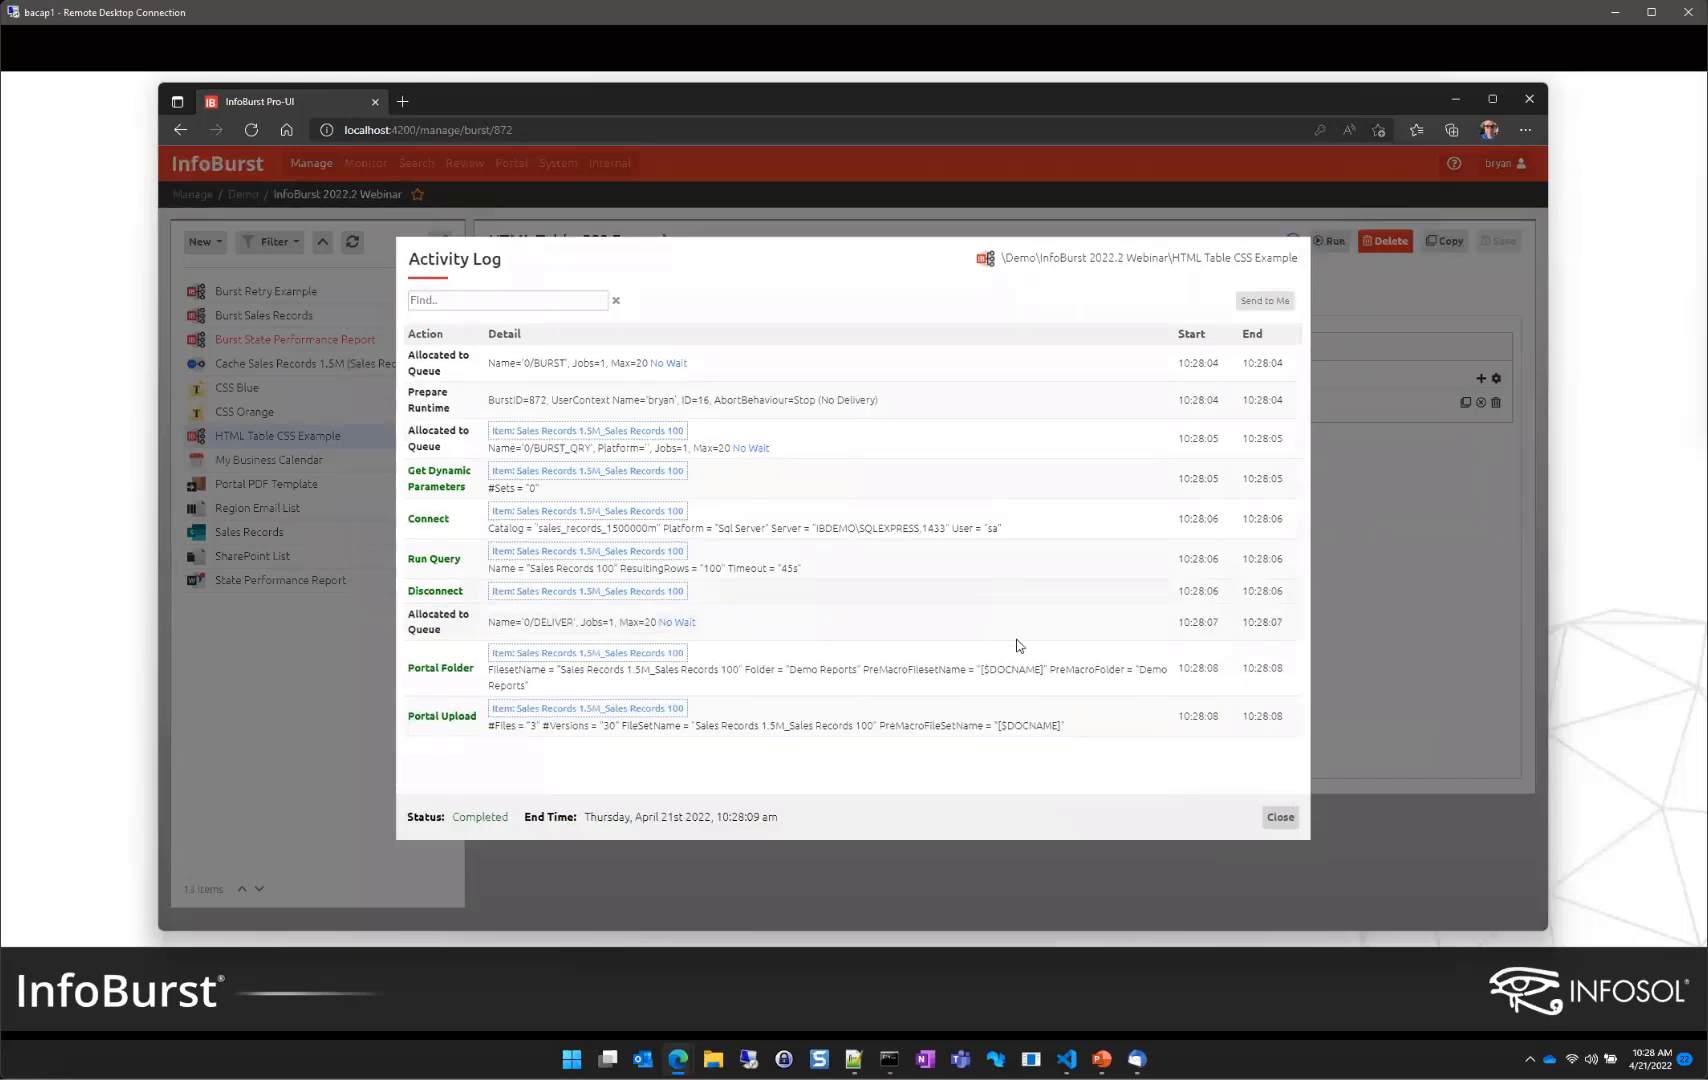
click(1280, 817)
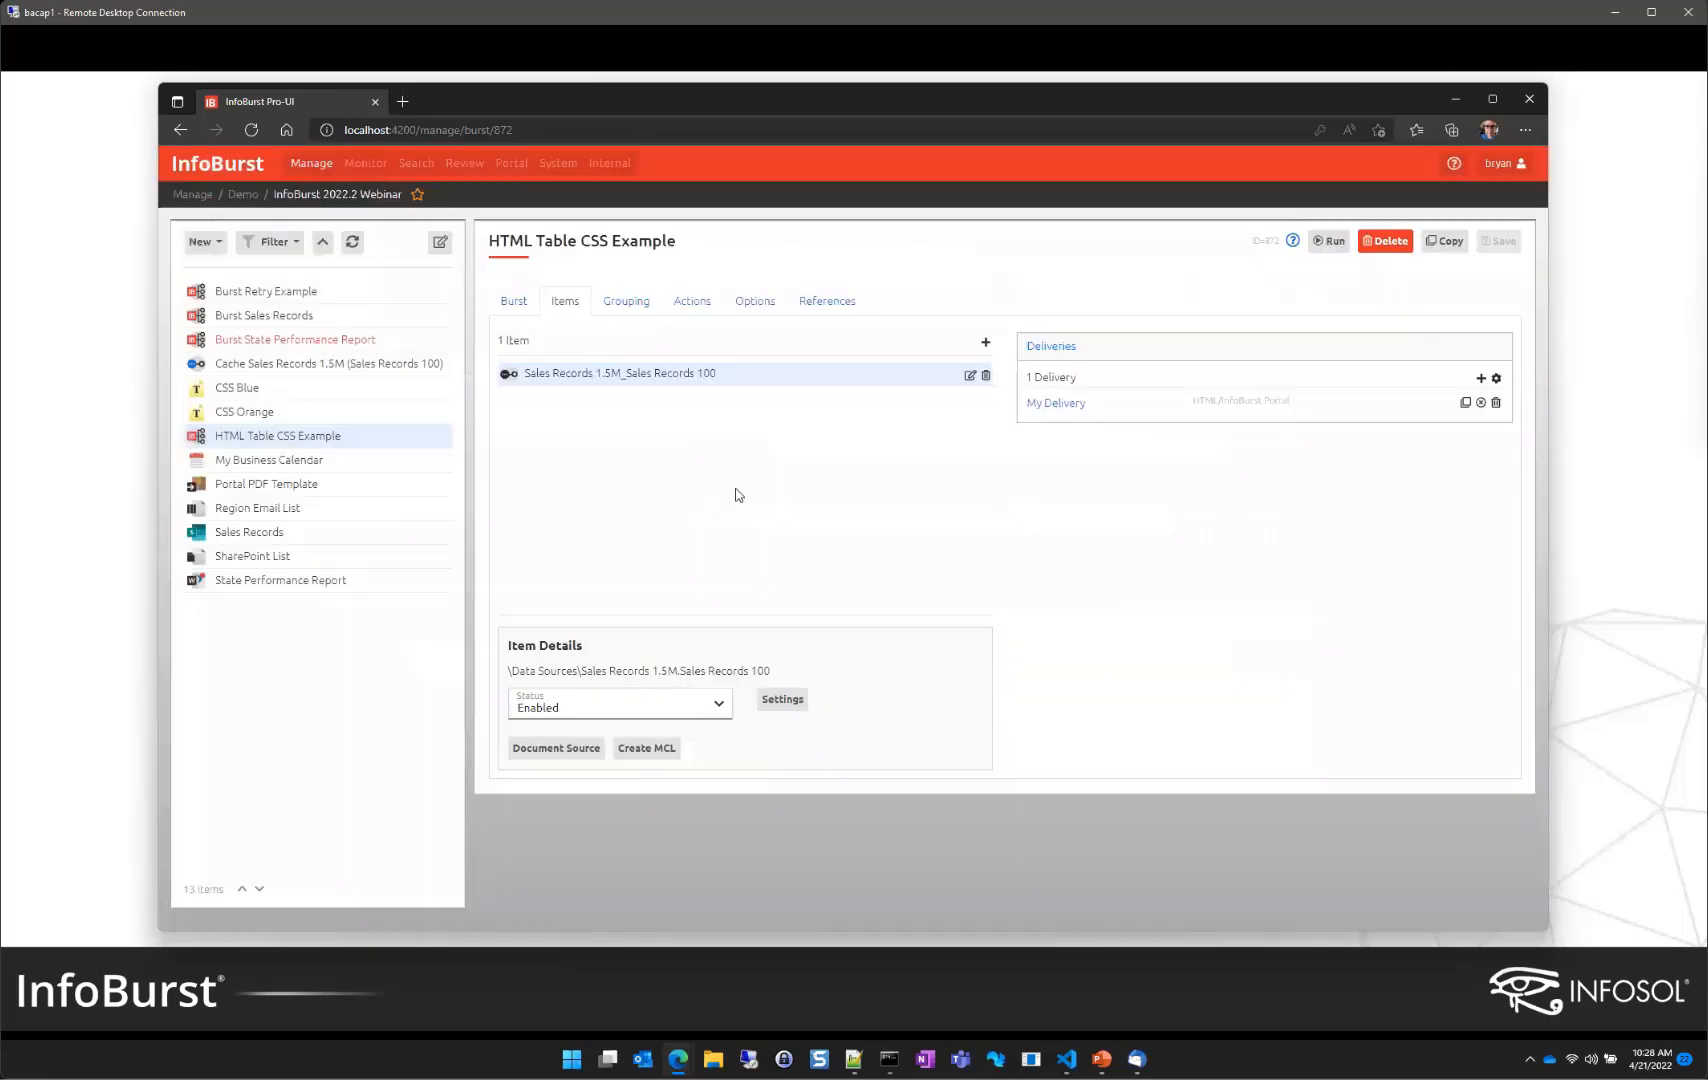
Step: Open the Sales Records 1.5M_Sales Records 100 report in Demo Reports and compare the table styling of its 10:28 and 10:26 versions
click(512, 164)
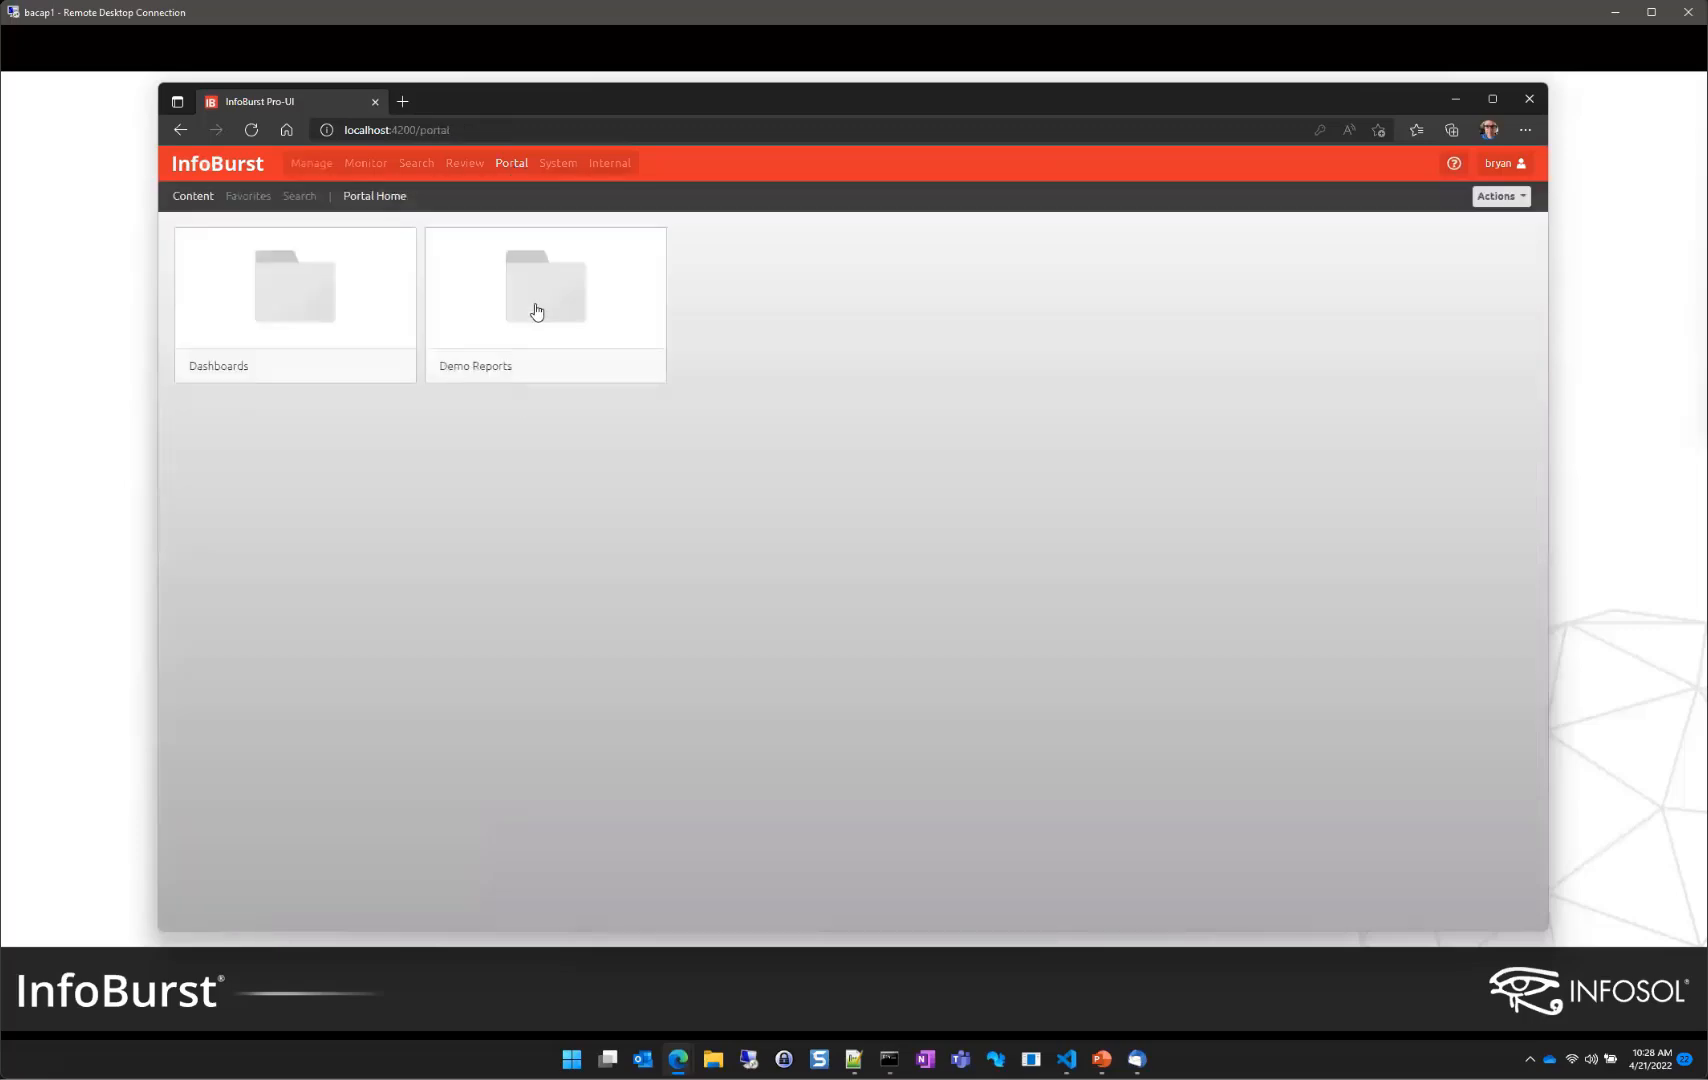
click(537, 311)
click(768, 344)
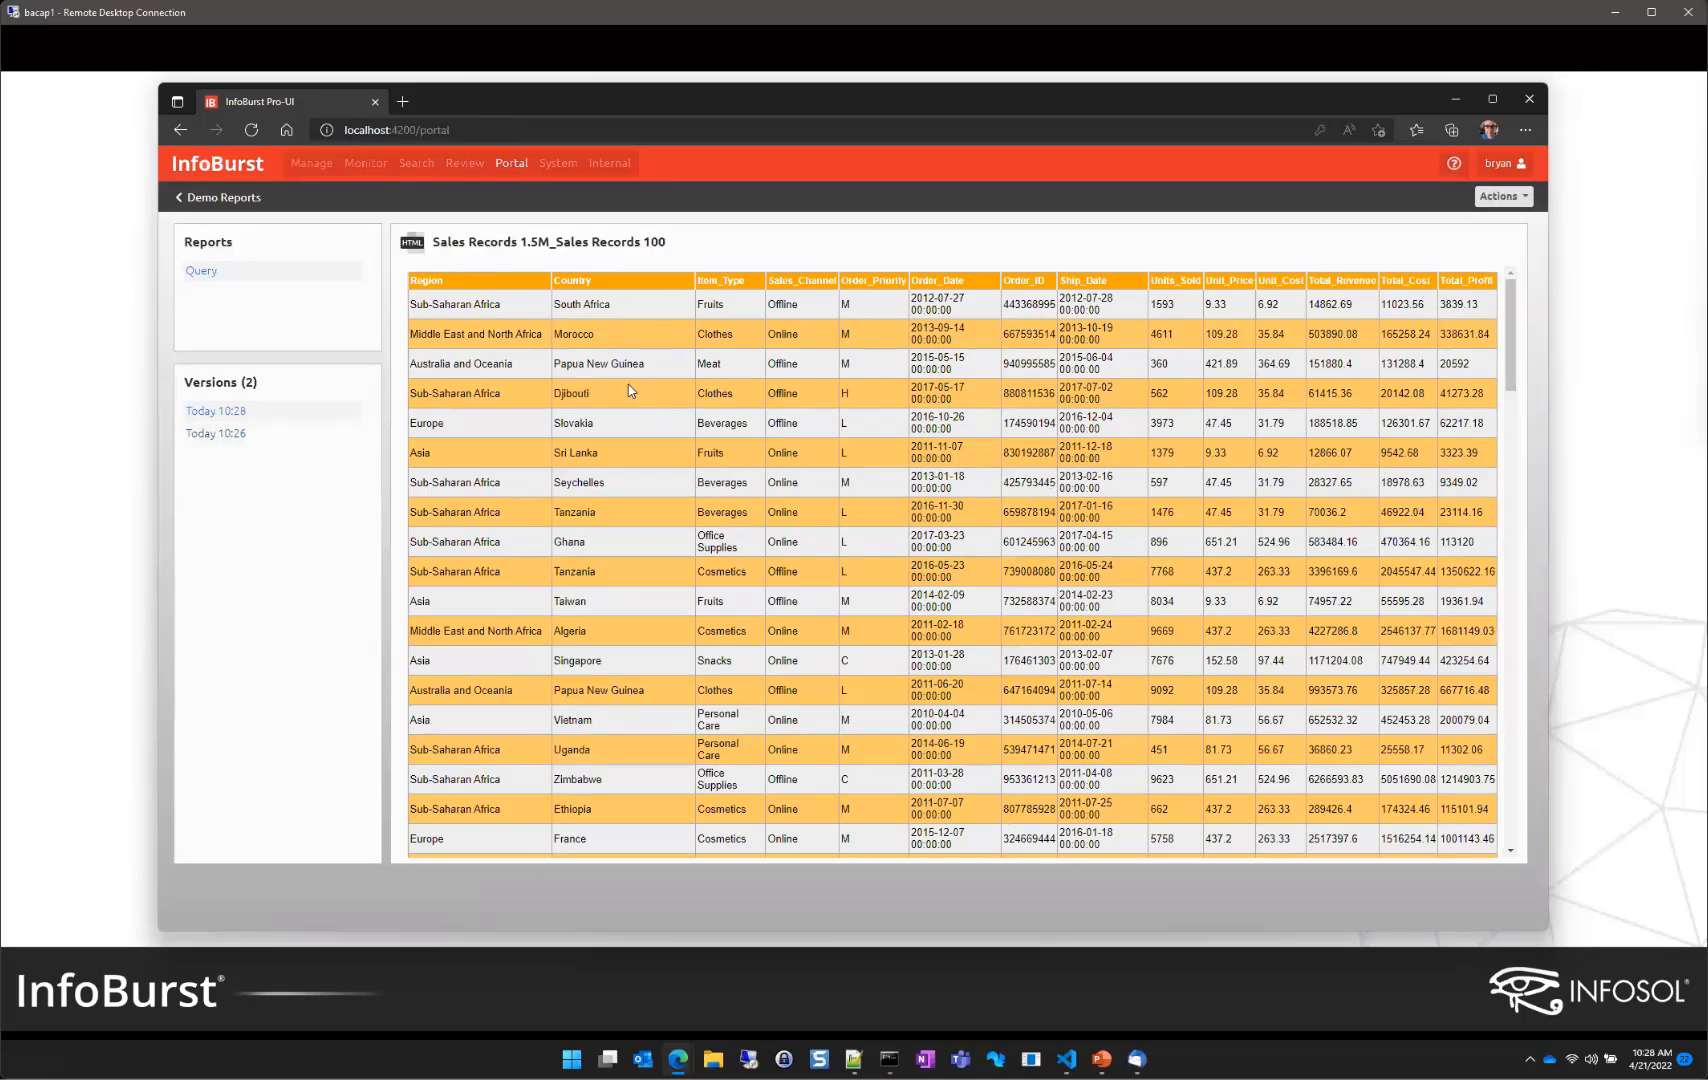
scroll(628, 392, down, 4)
scroll(626, 406, up, 4)
click(225, 436)
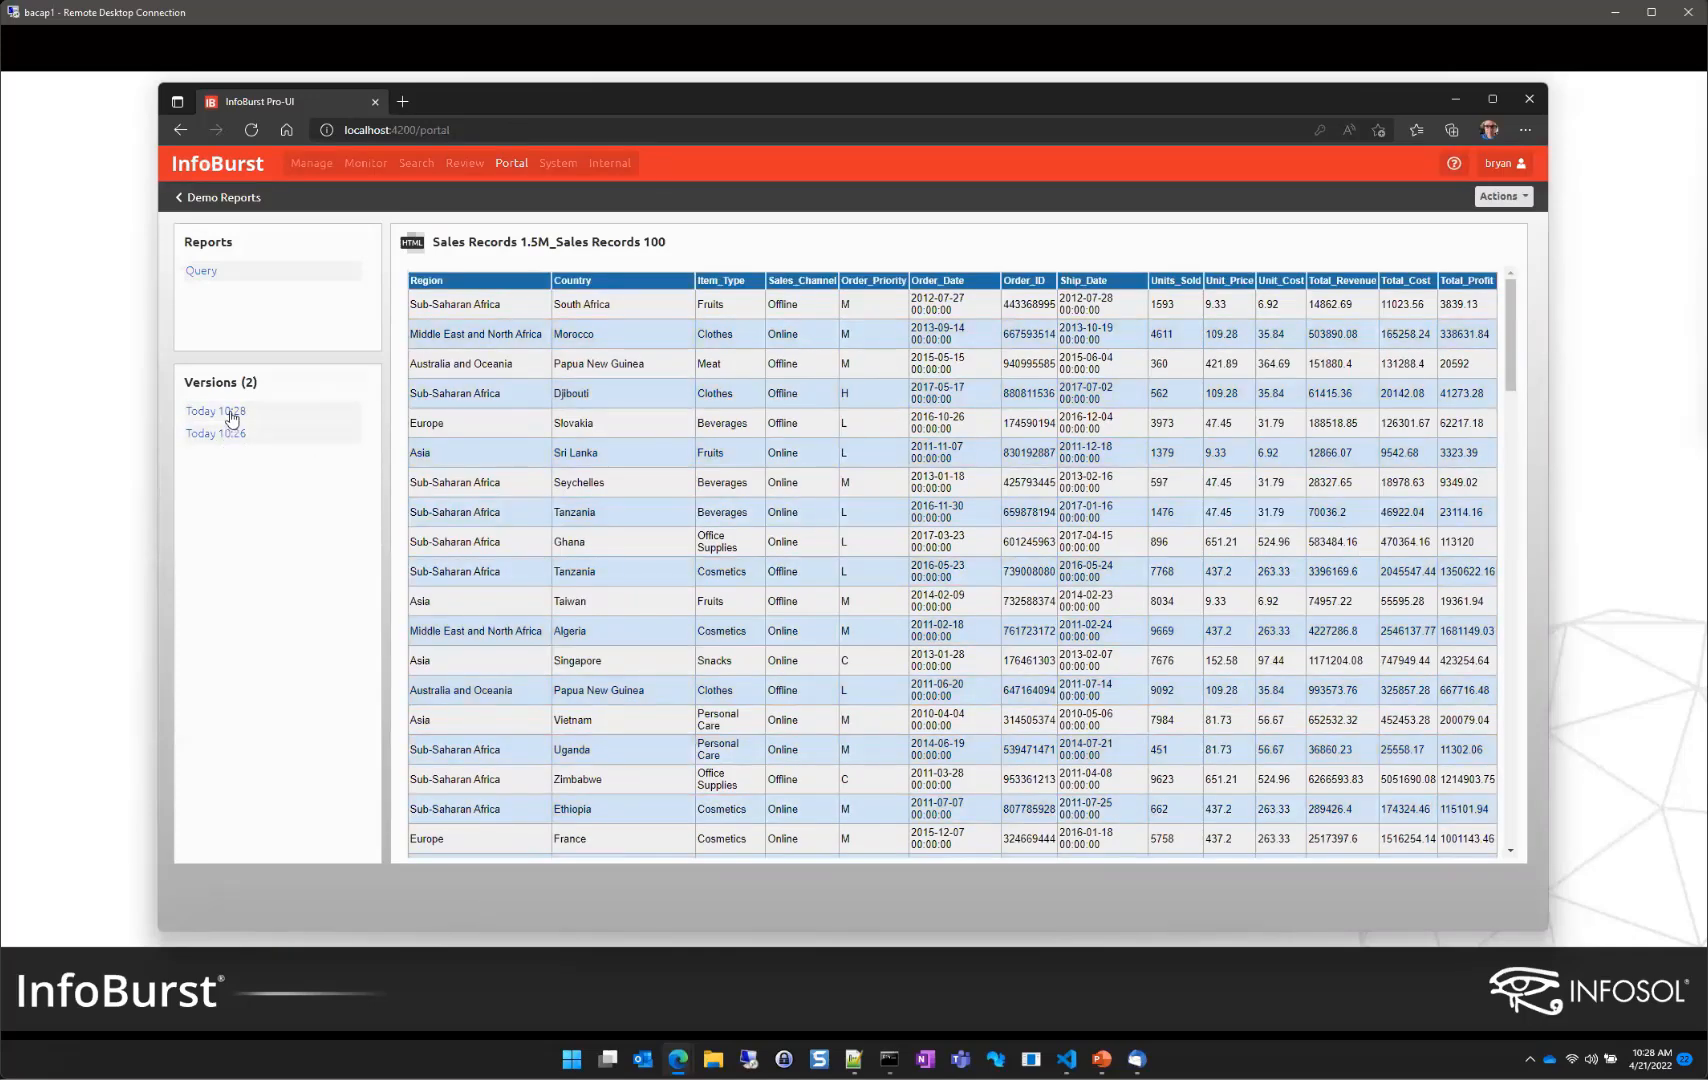
click(224, 411)
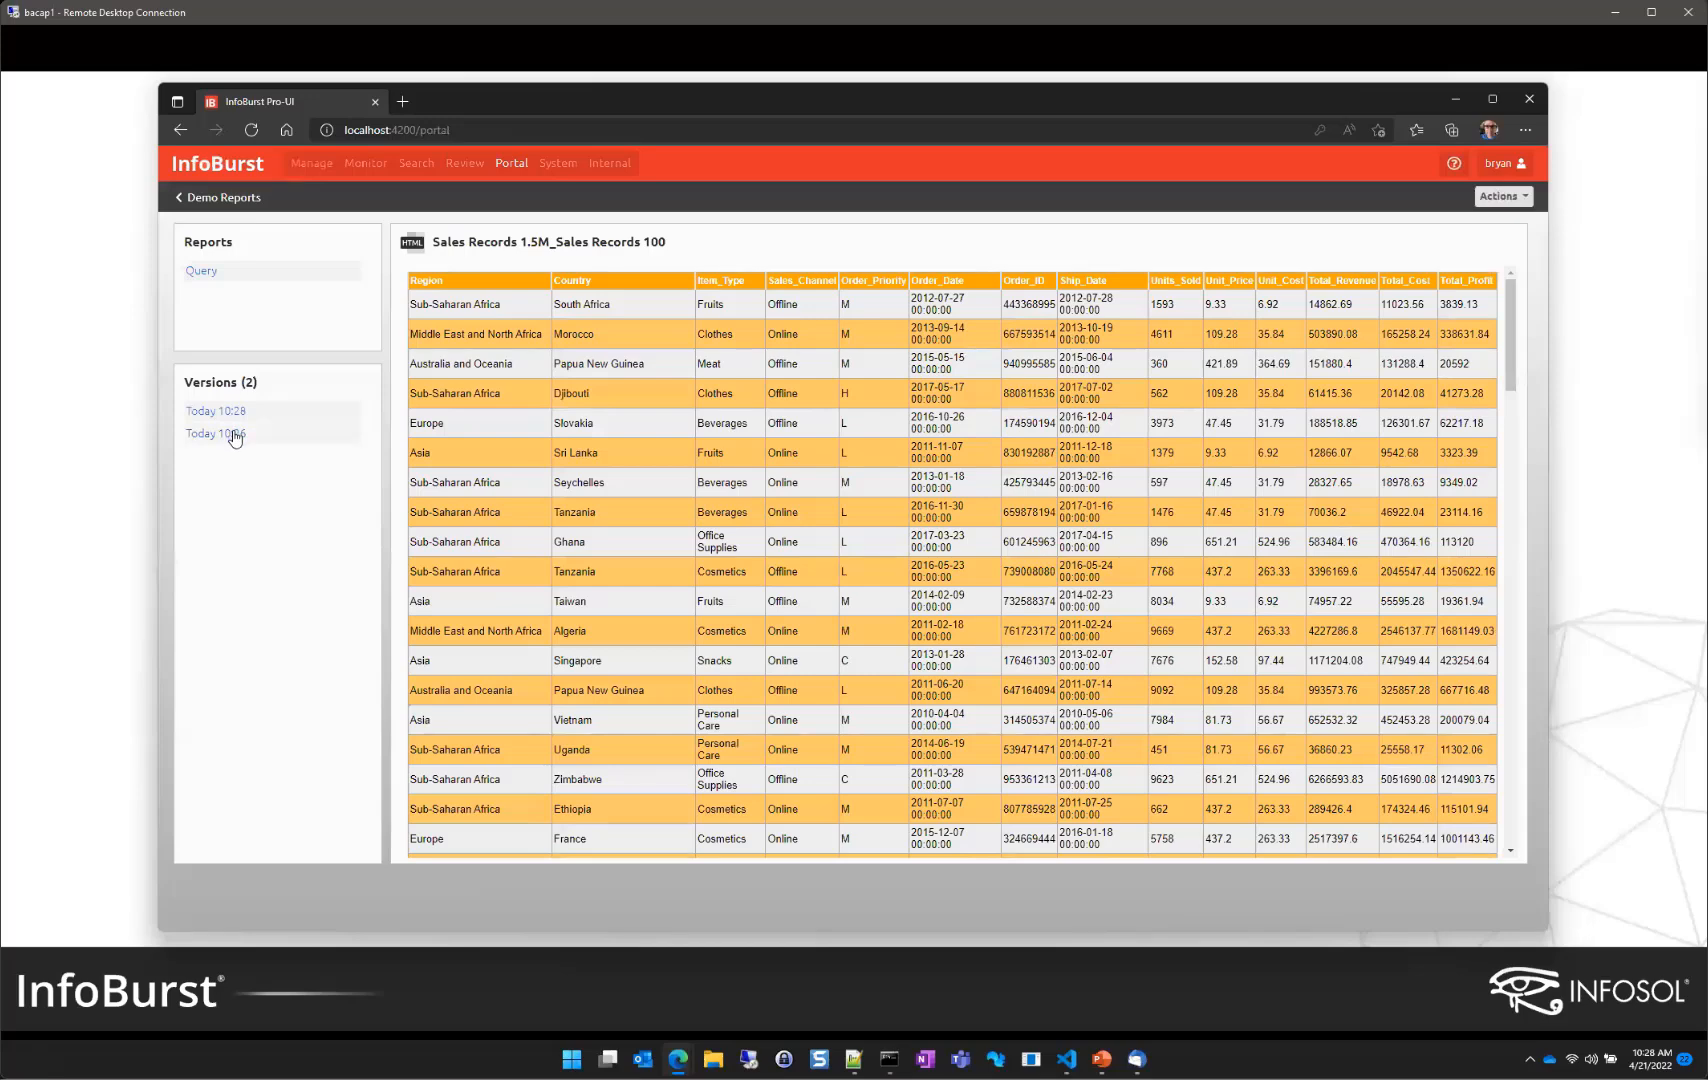
click(235, 436)
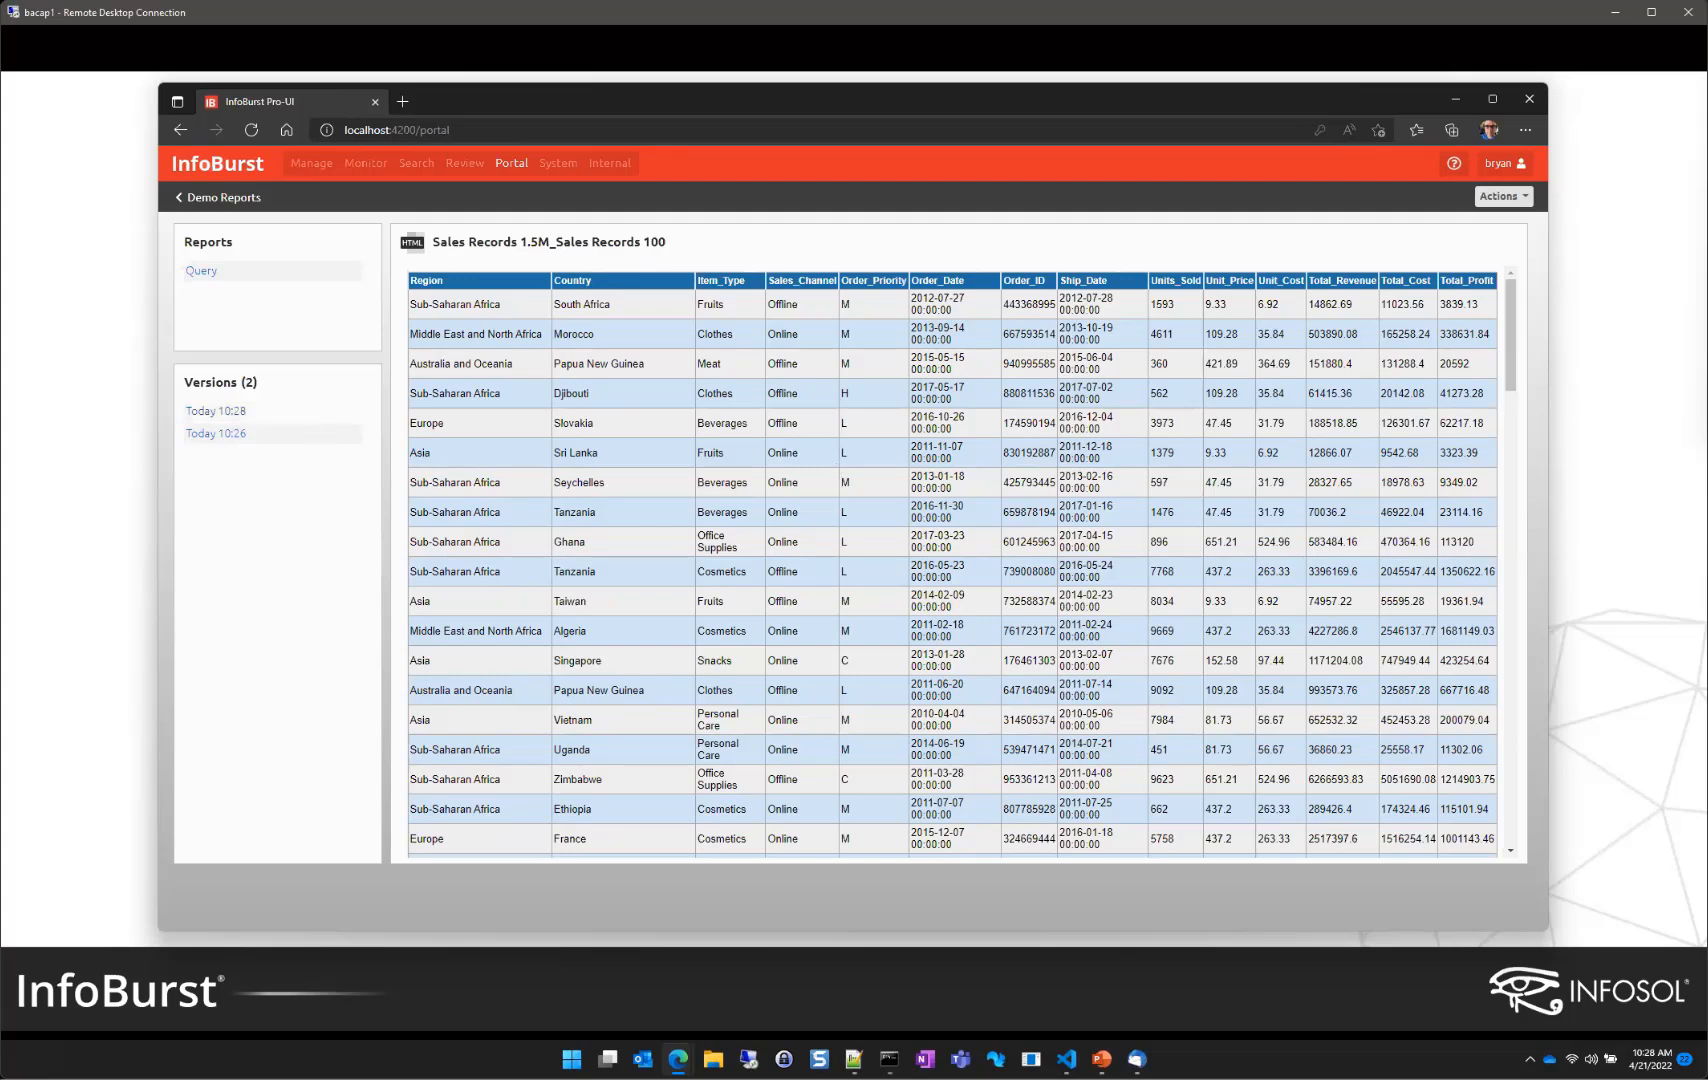
Step: Switch to the slide presentation and advance to the Burst slide
key(alt+Tab)
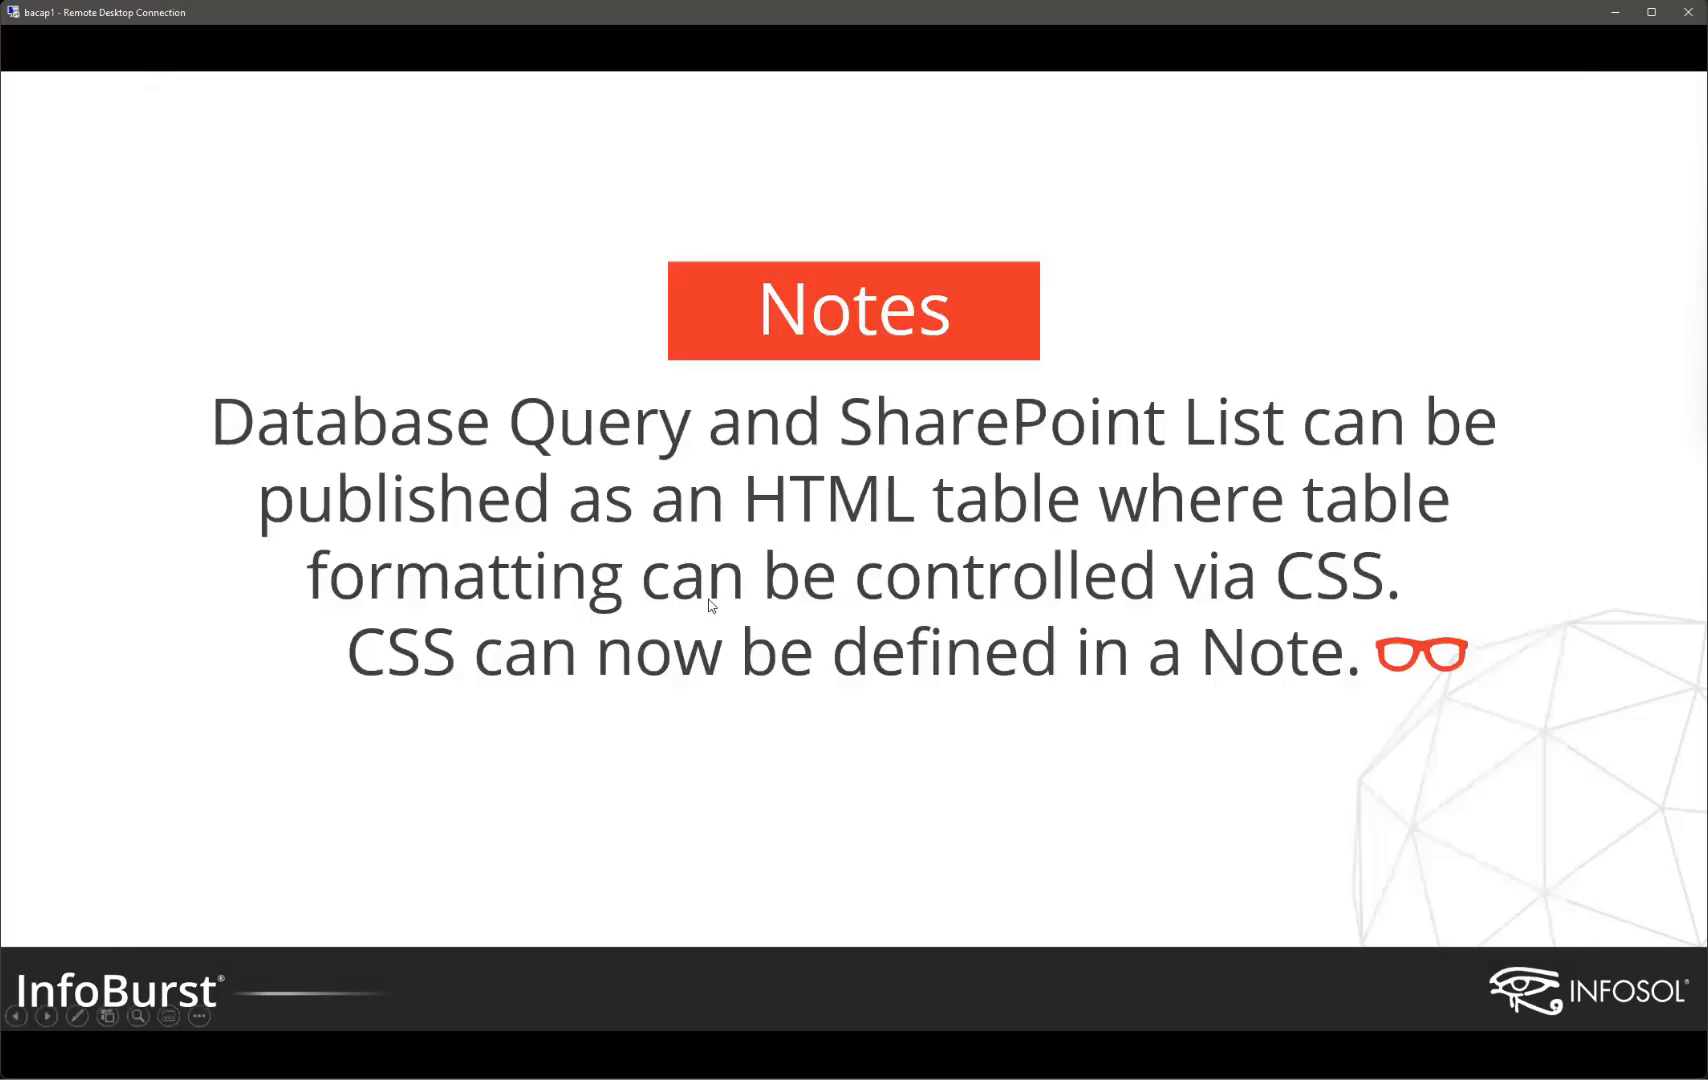
click(617, 612)
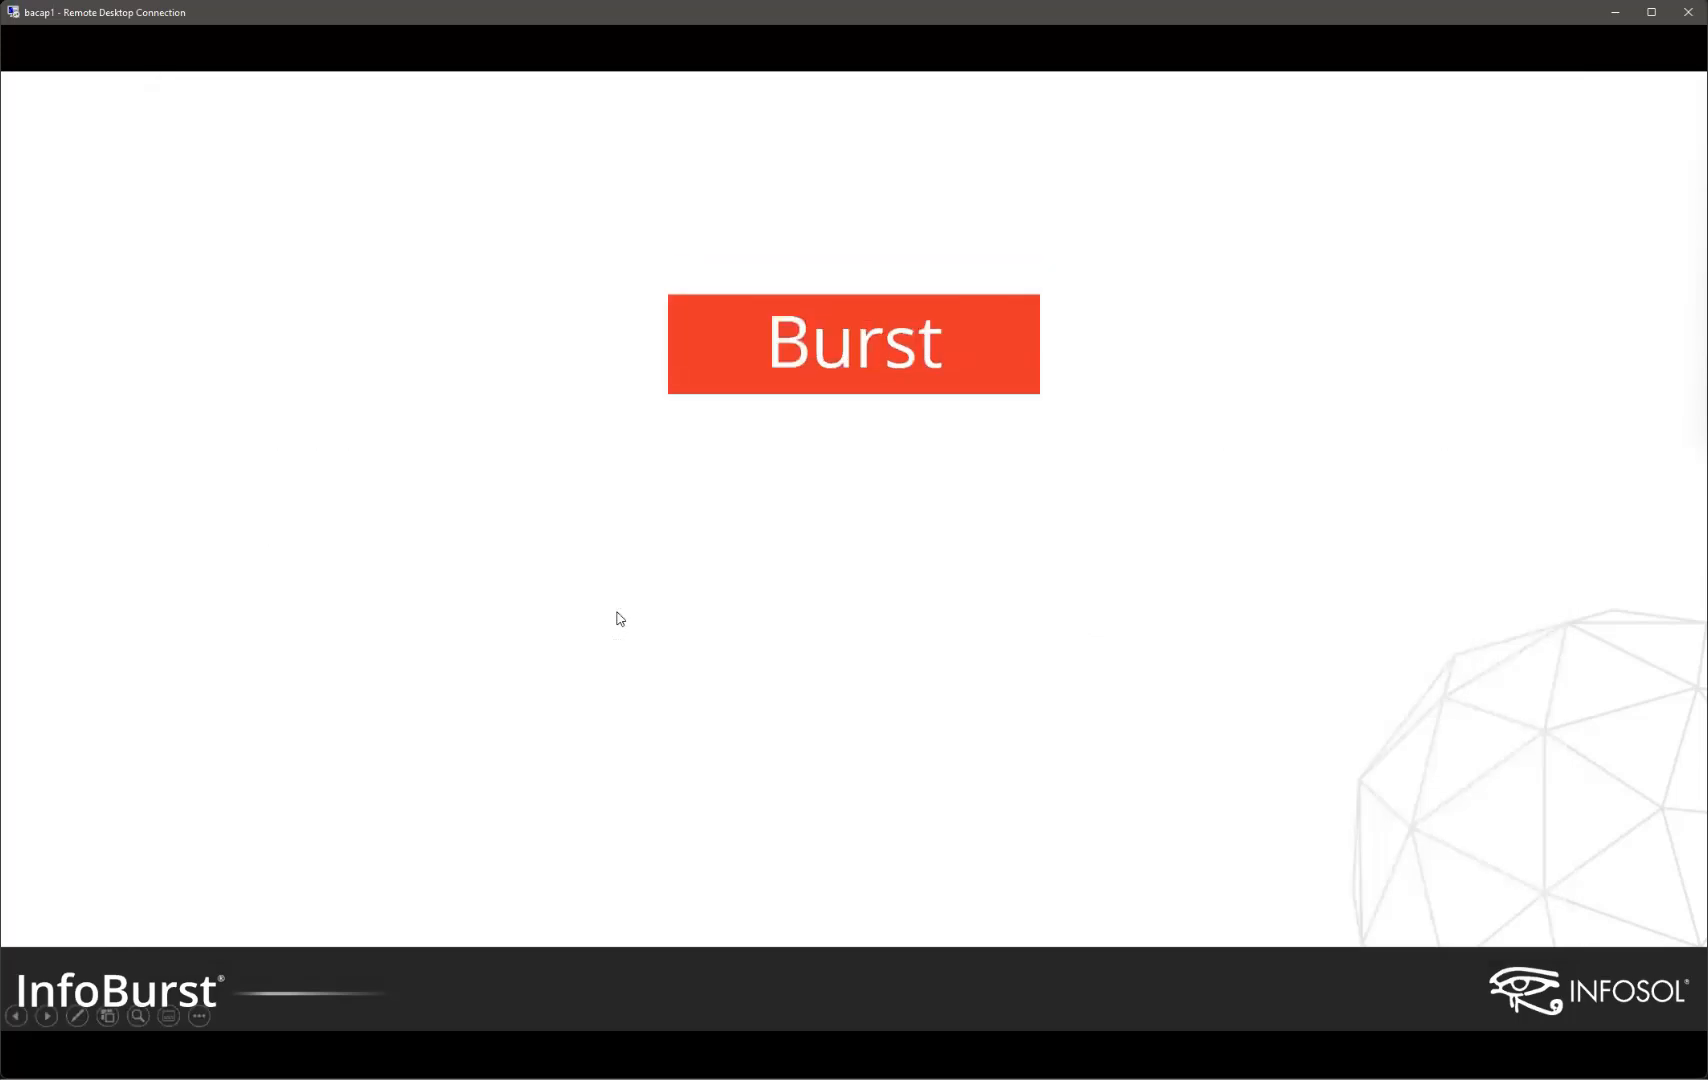
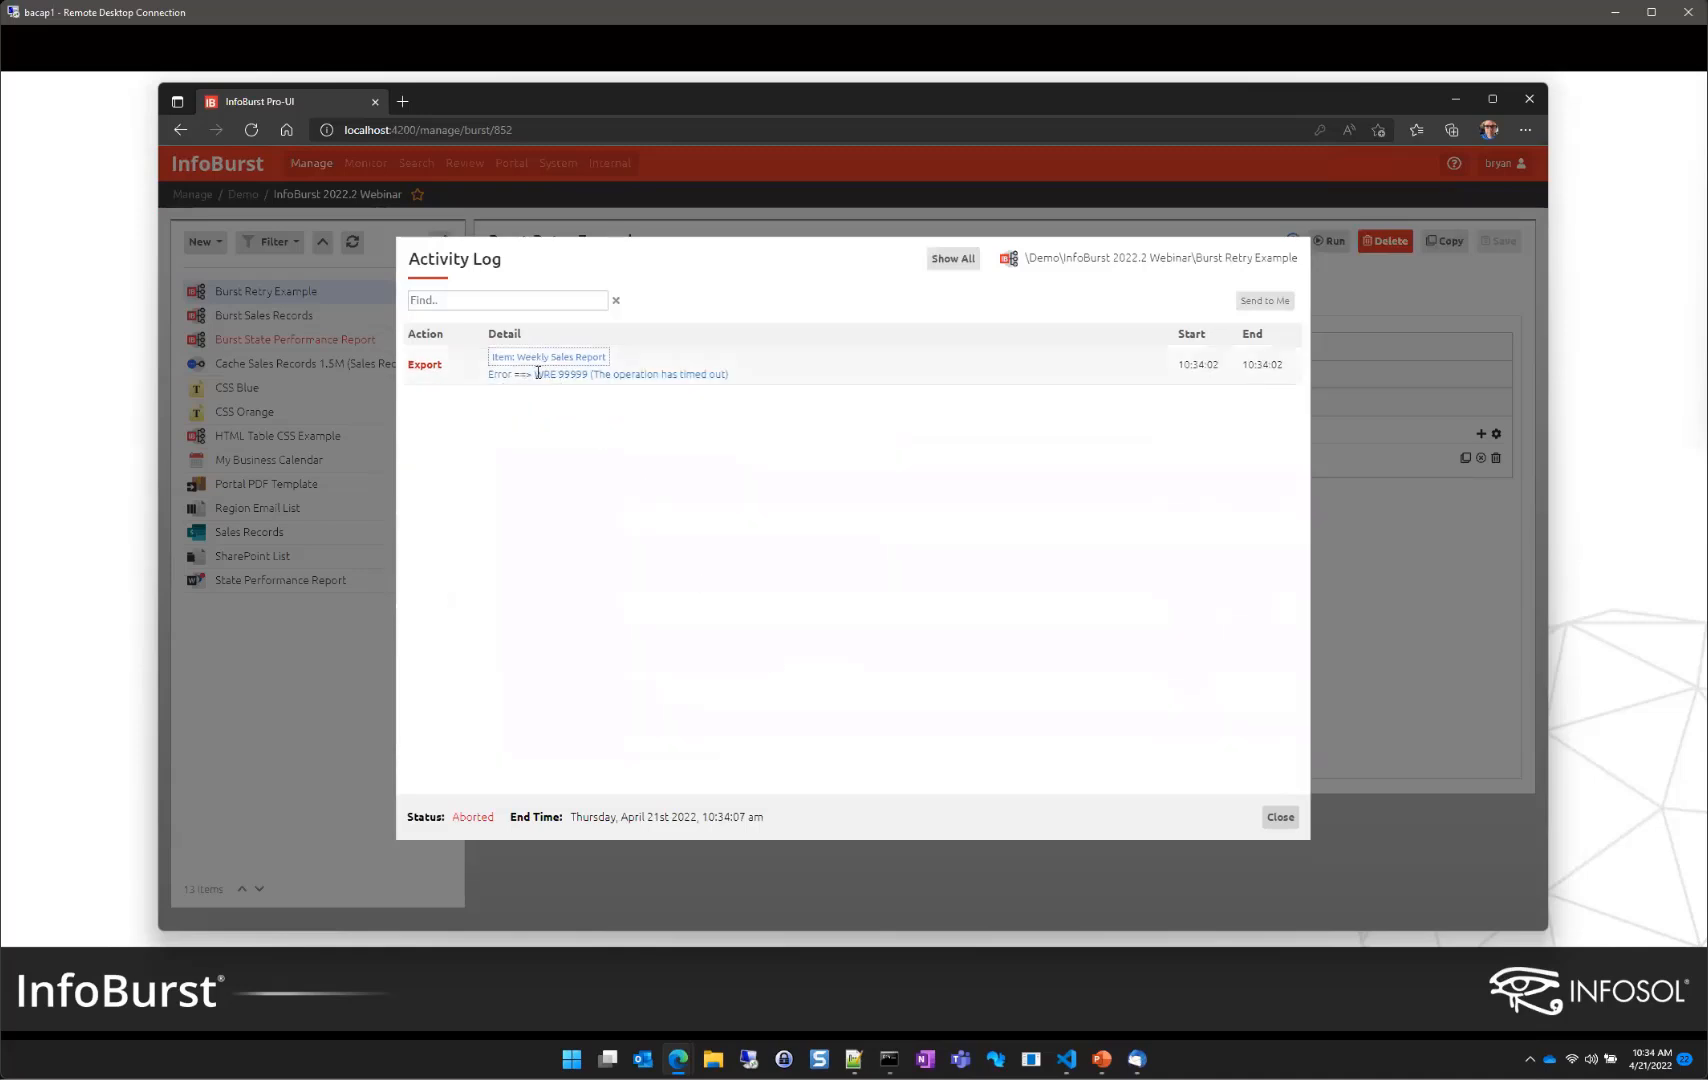
Step: Examine the Weekly Sales Report export error in the Burst Retry Example activity log, then close the log
drag(535, 374, 736, 378)
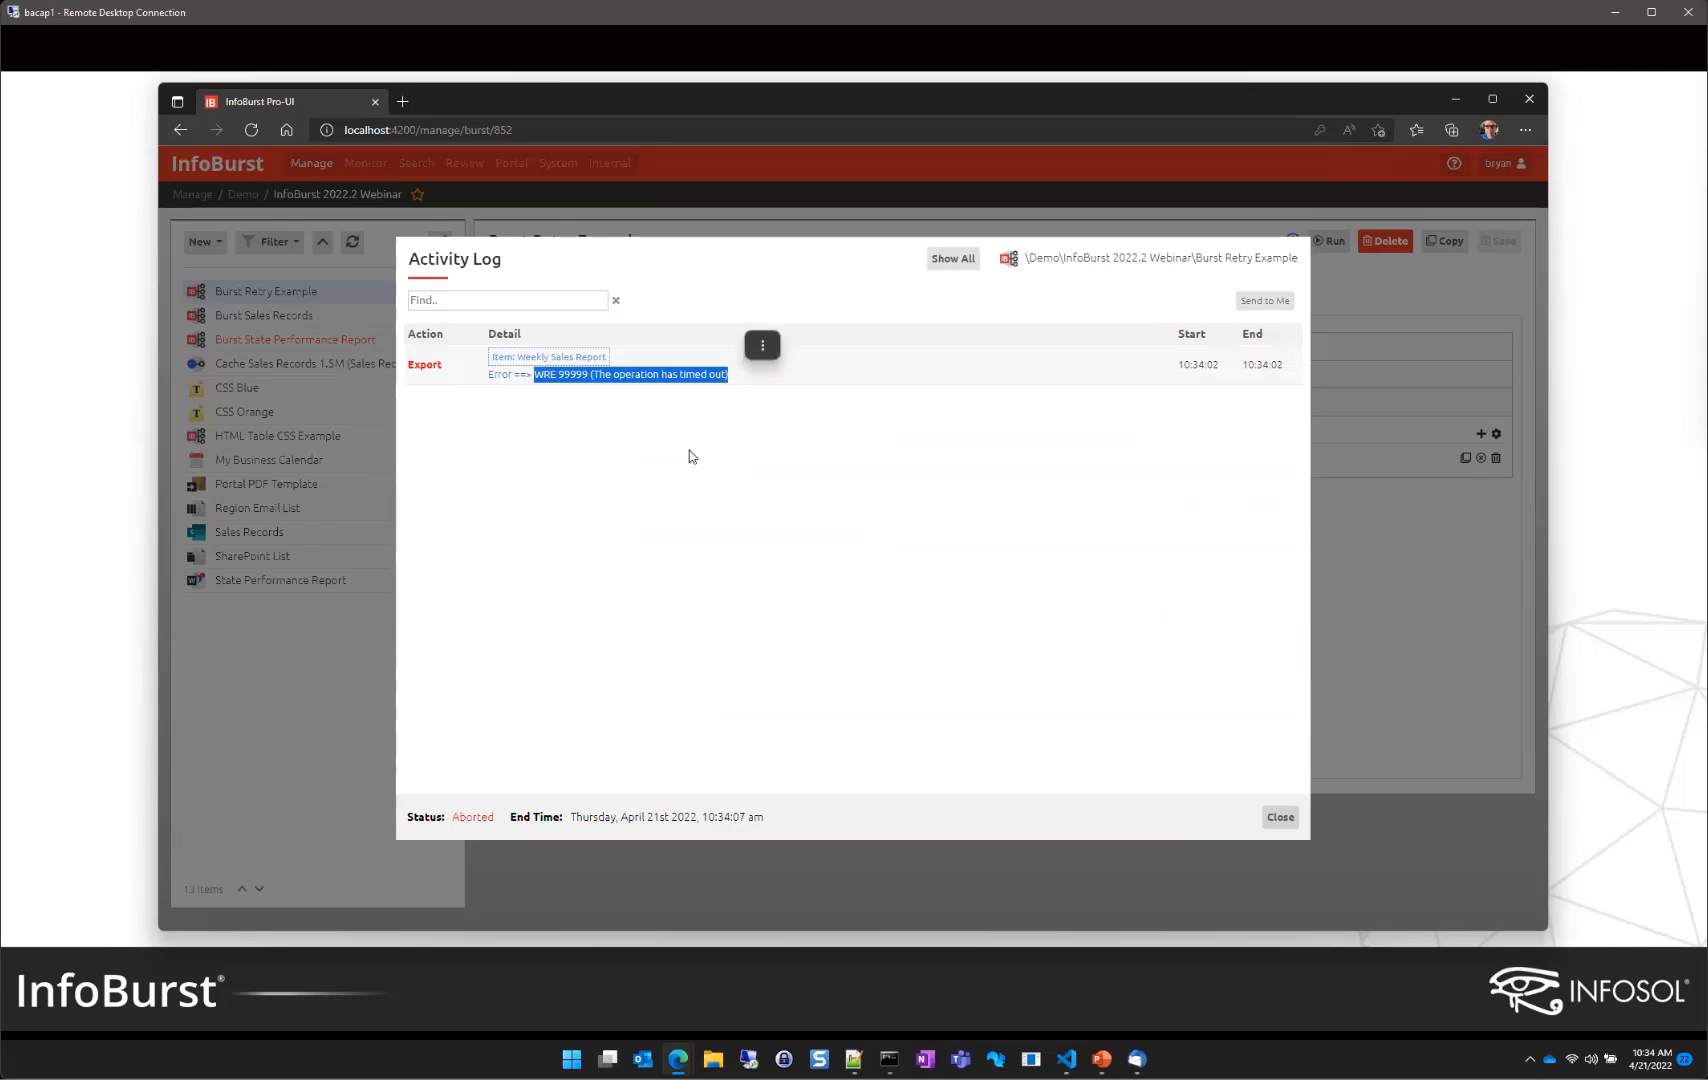
click(737, 434)
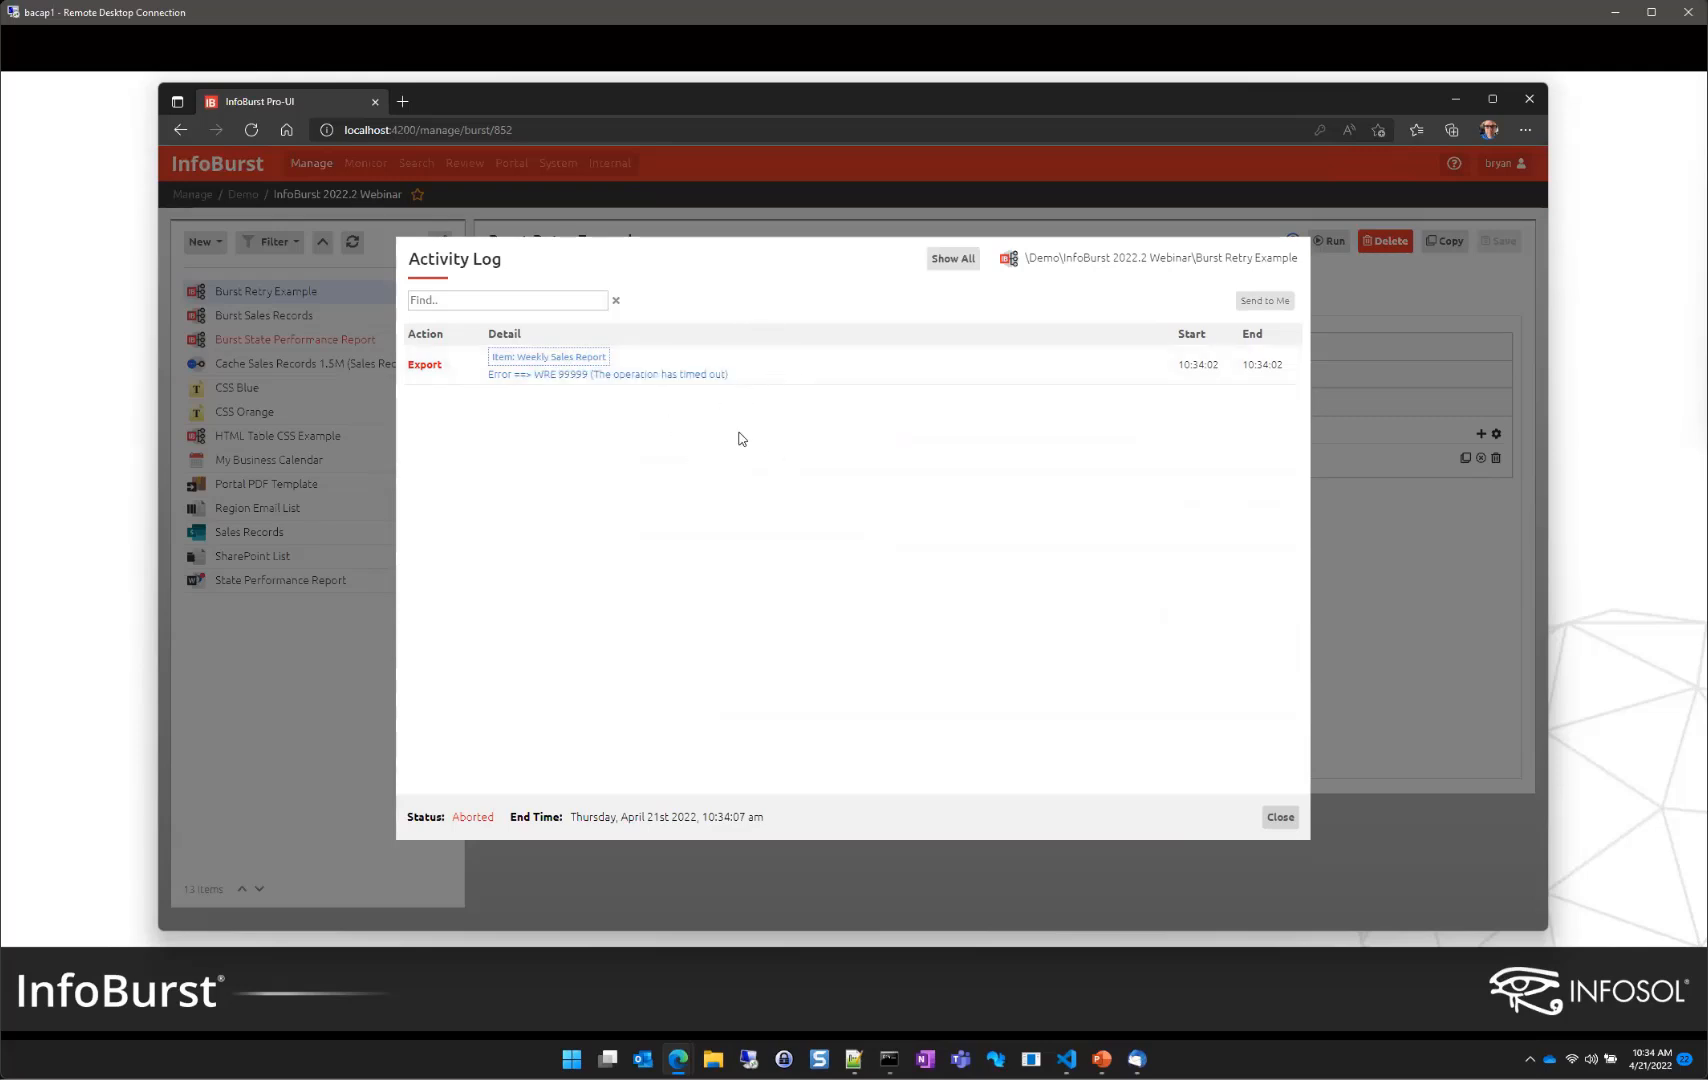
click(1278, 817)
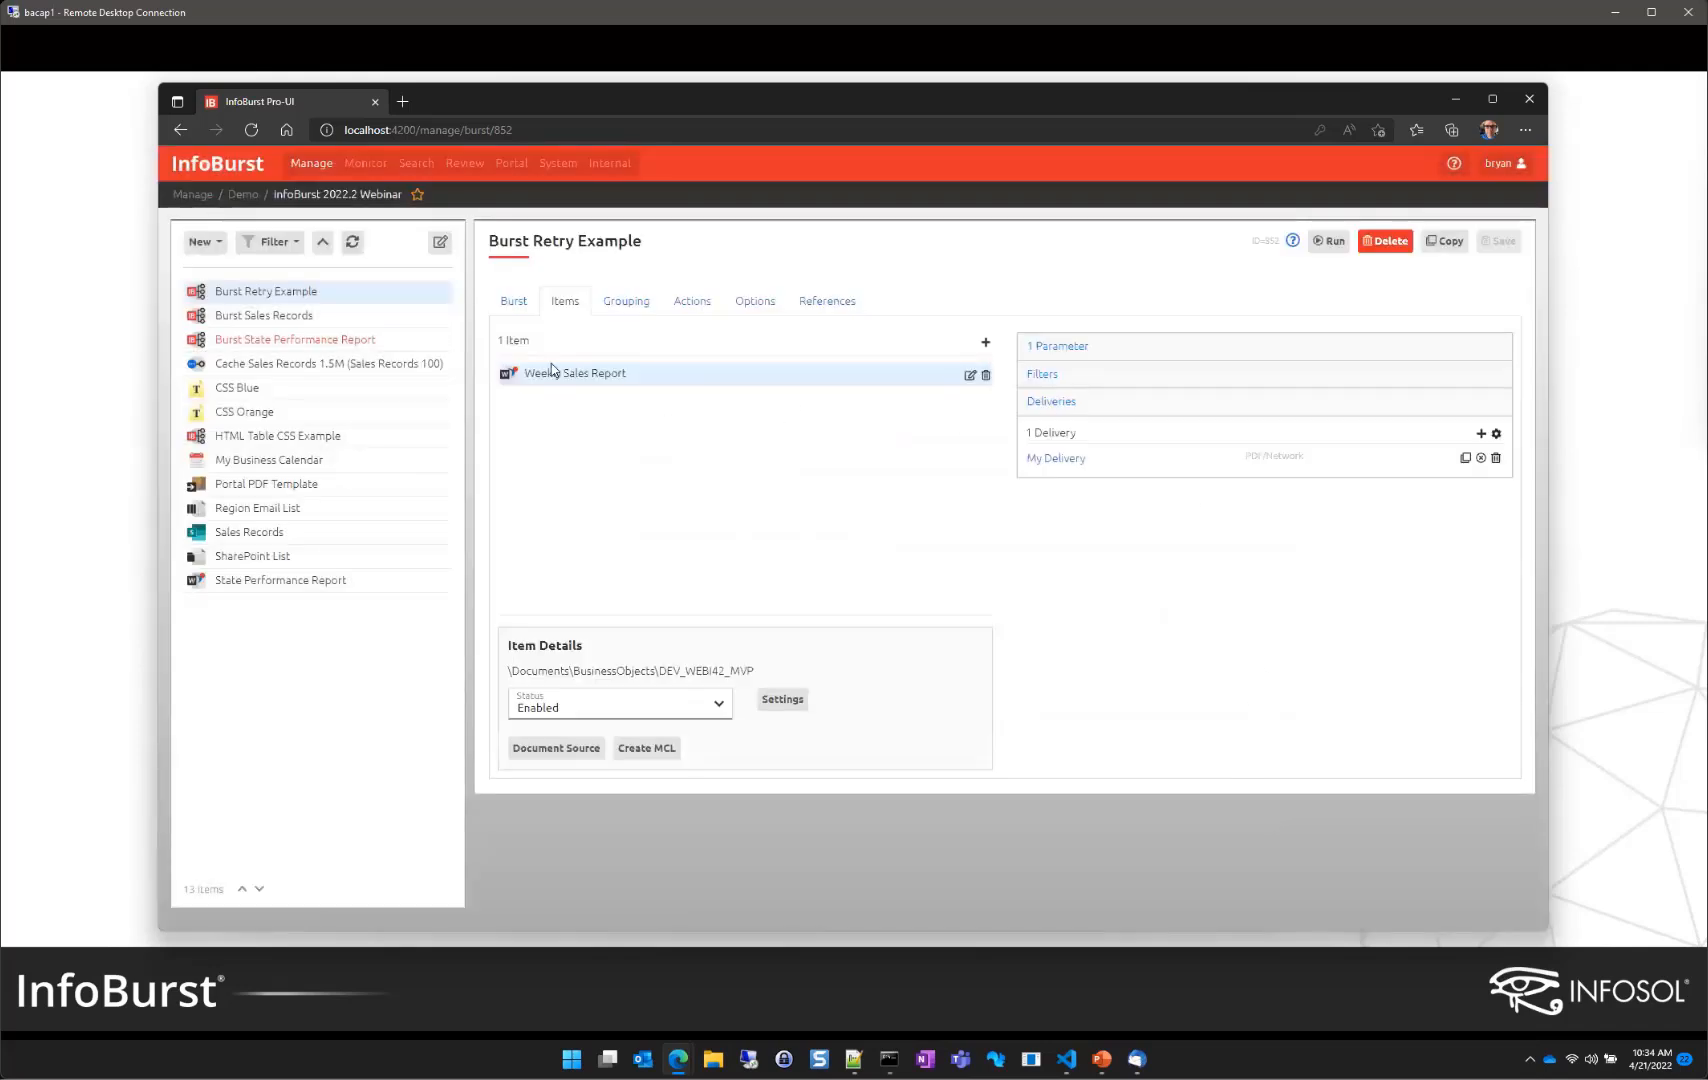
Step: Save and run the Burst Retry Example burst with its abort behavior set to Continue with retry
click(511, 308)
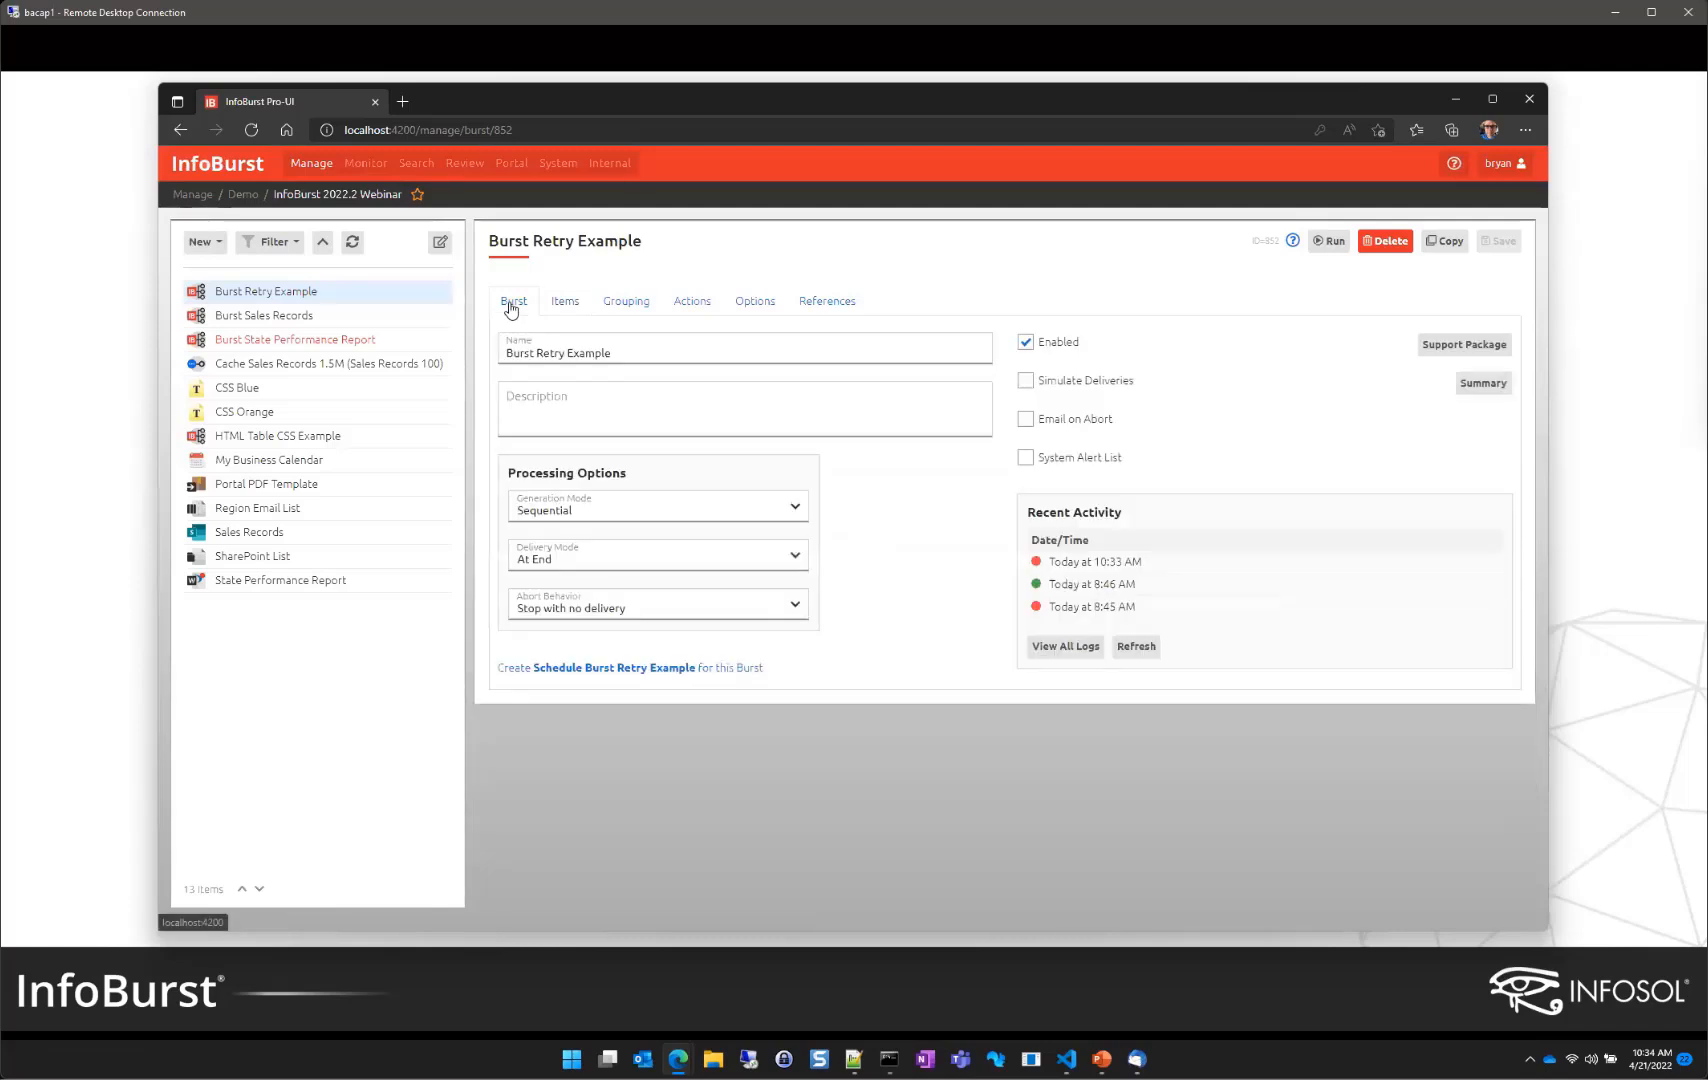
click(705, 610)
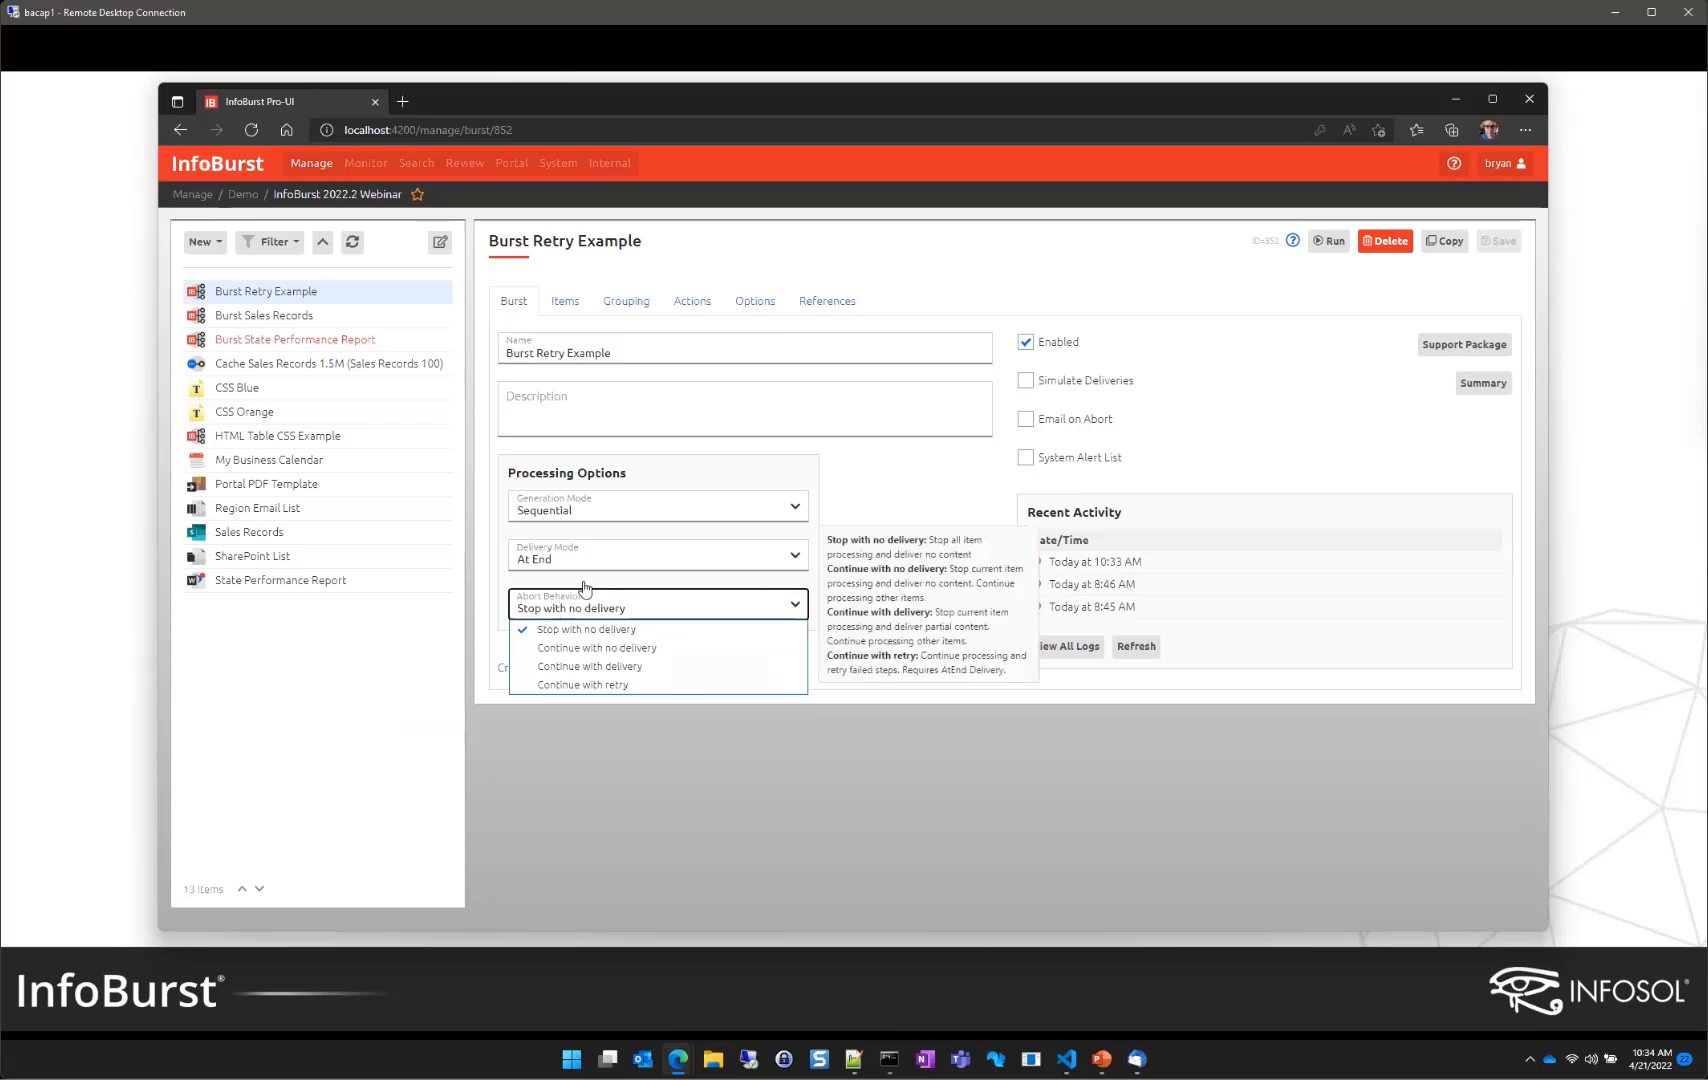
click(621, 686)
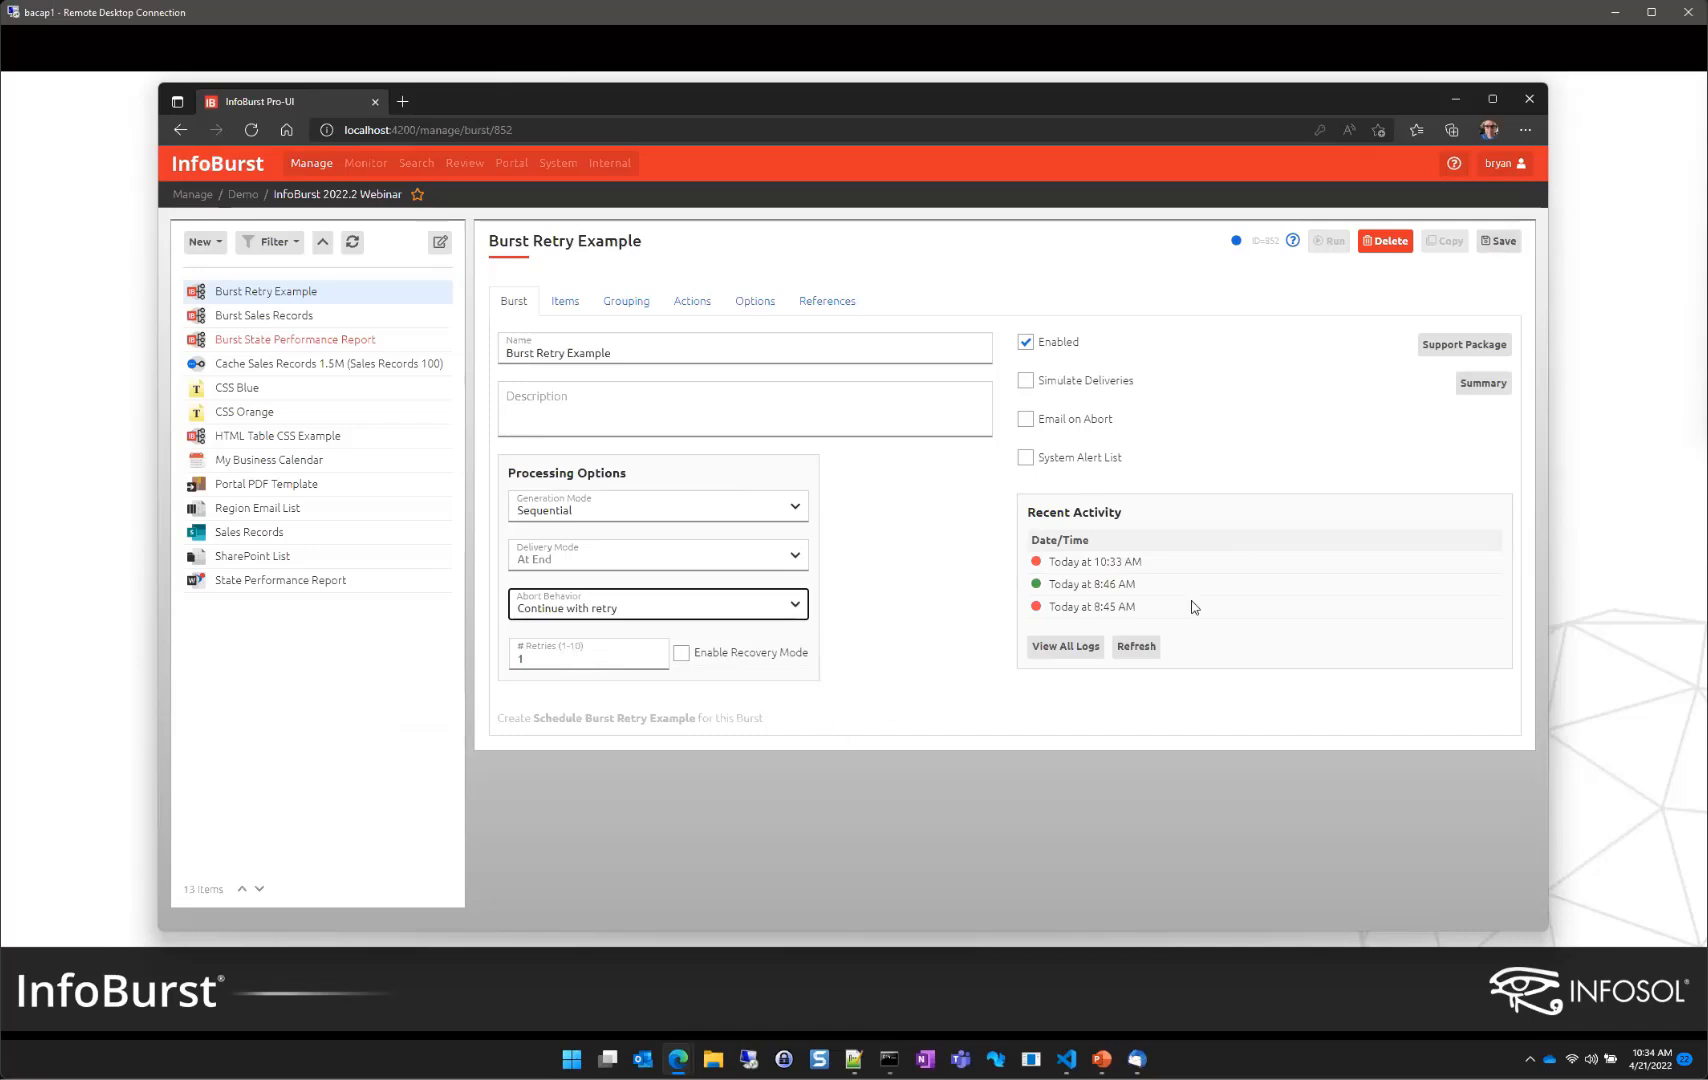
click(1499, 241)
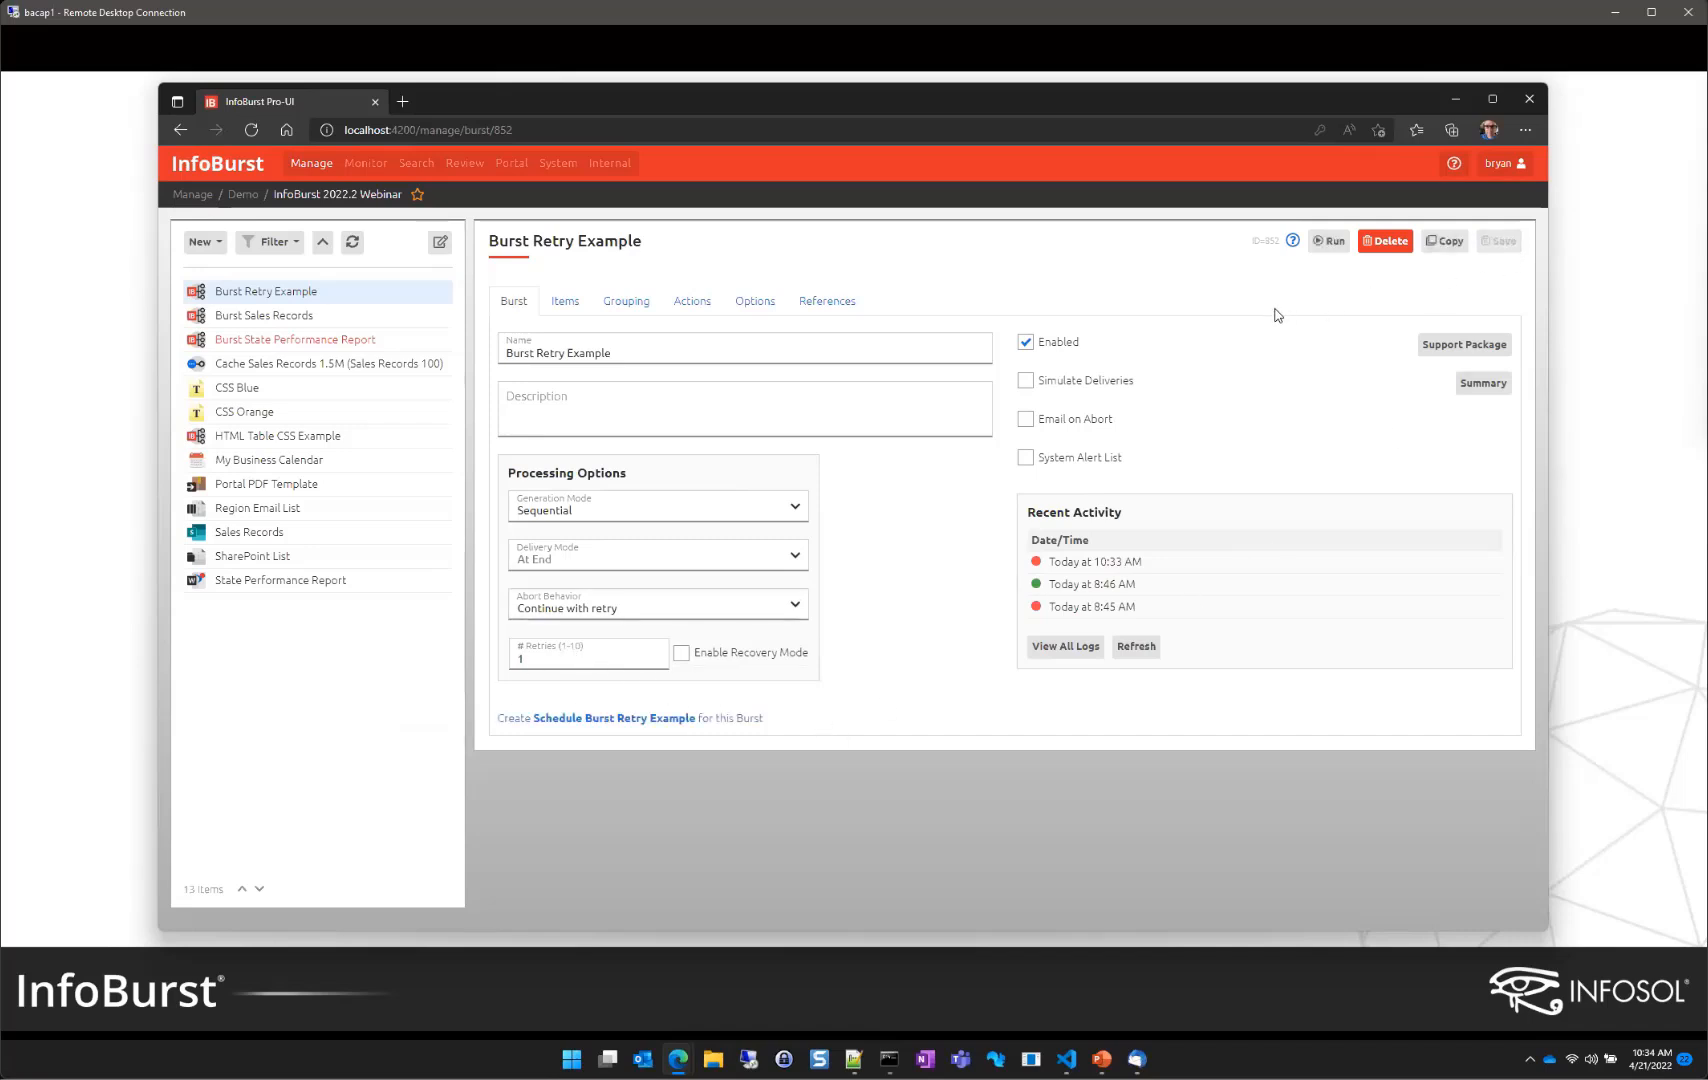
click(1320, 246)
click(983, 589)
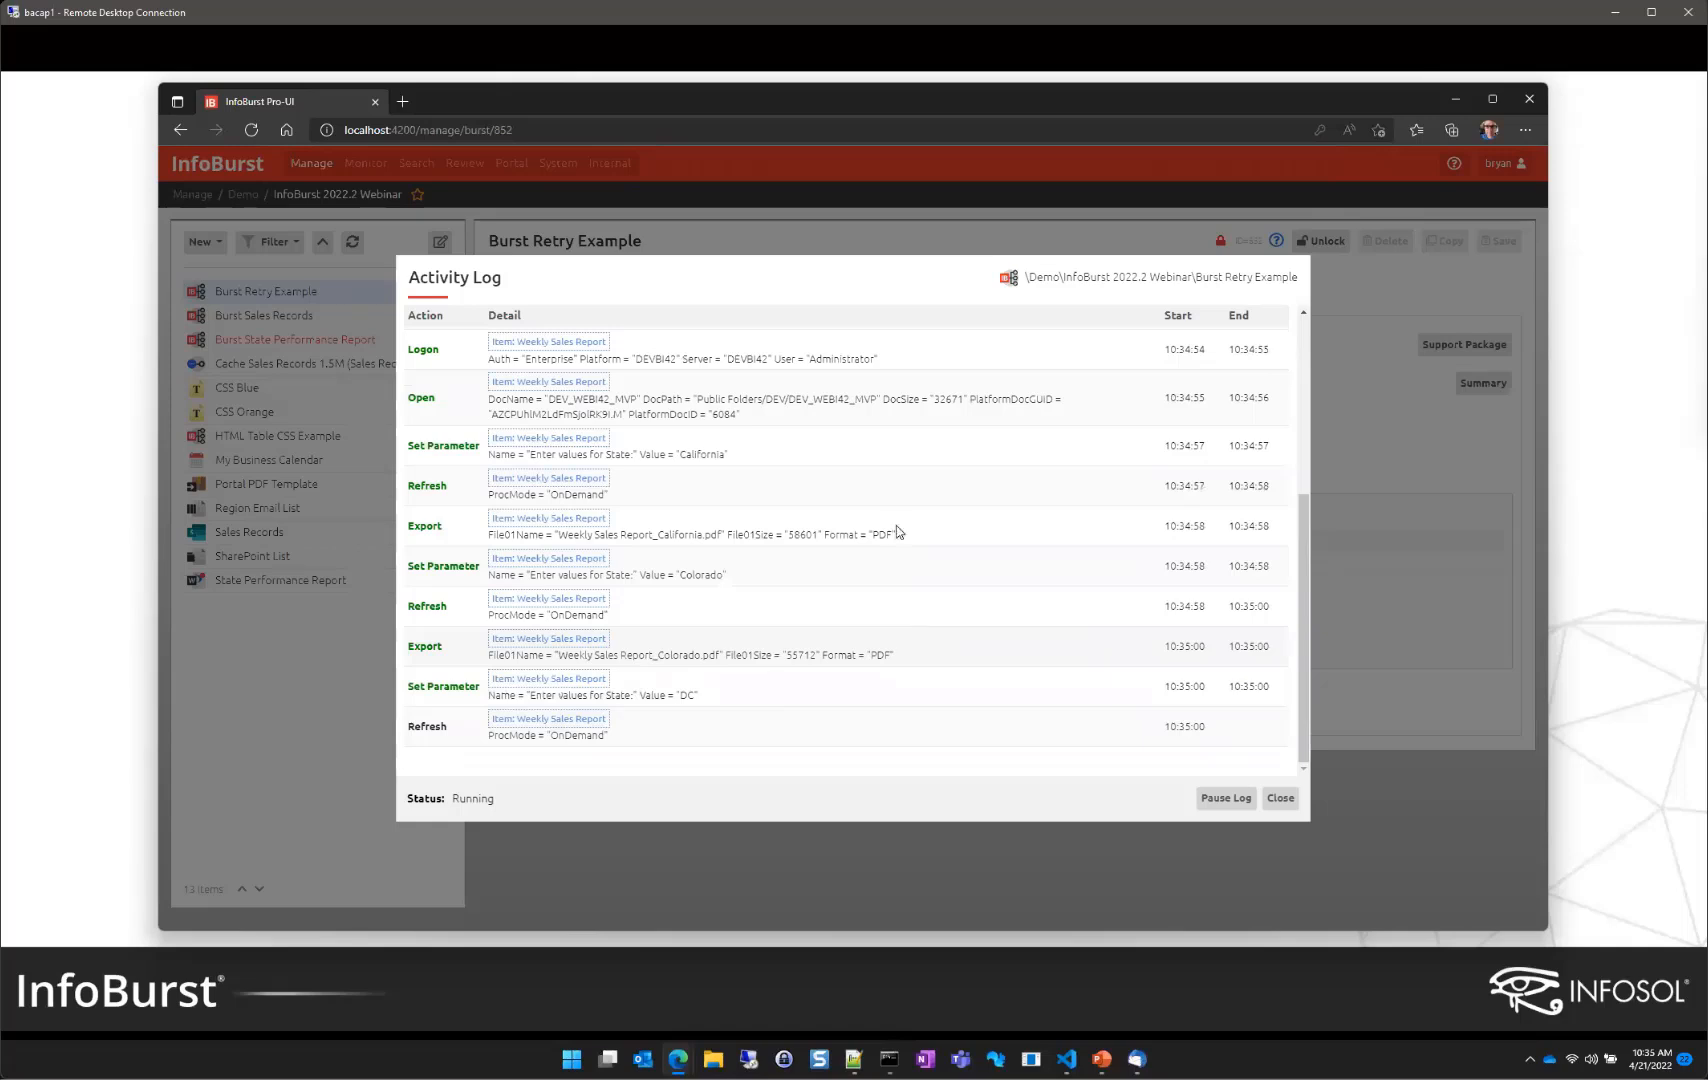
Step: Examine the Weekly Sales Report generation entries in the activity log, from California through the Florida export error
scroll(895, 588, up, 2)
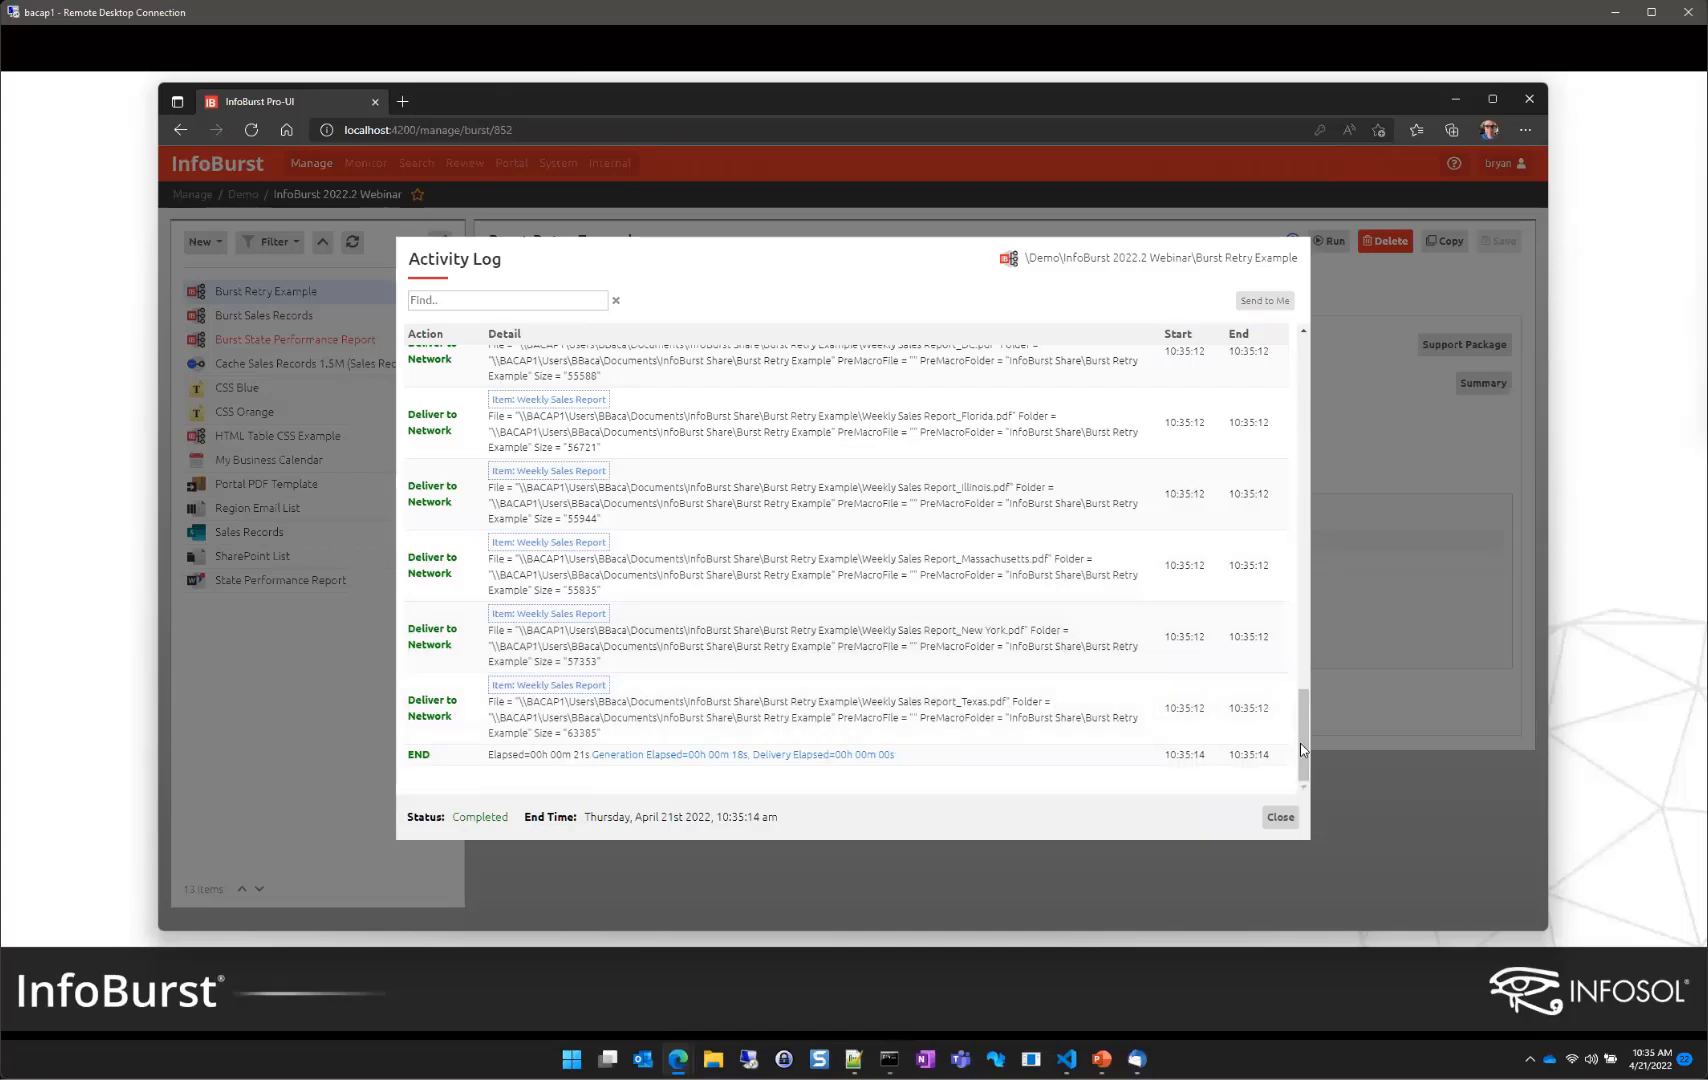
drag(1300, 743, 1291, 478)
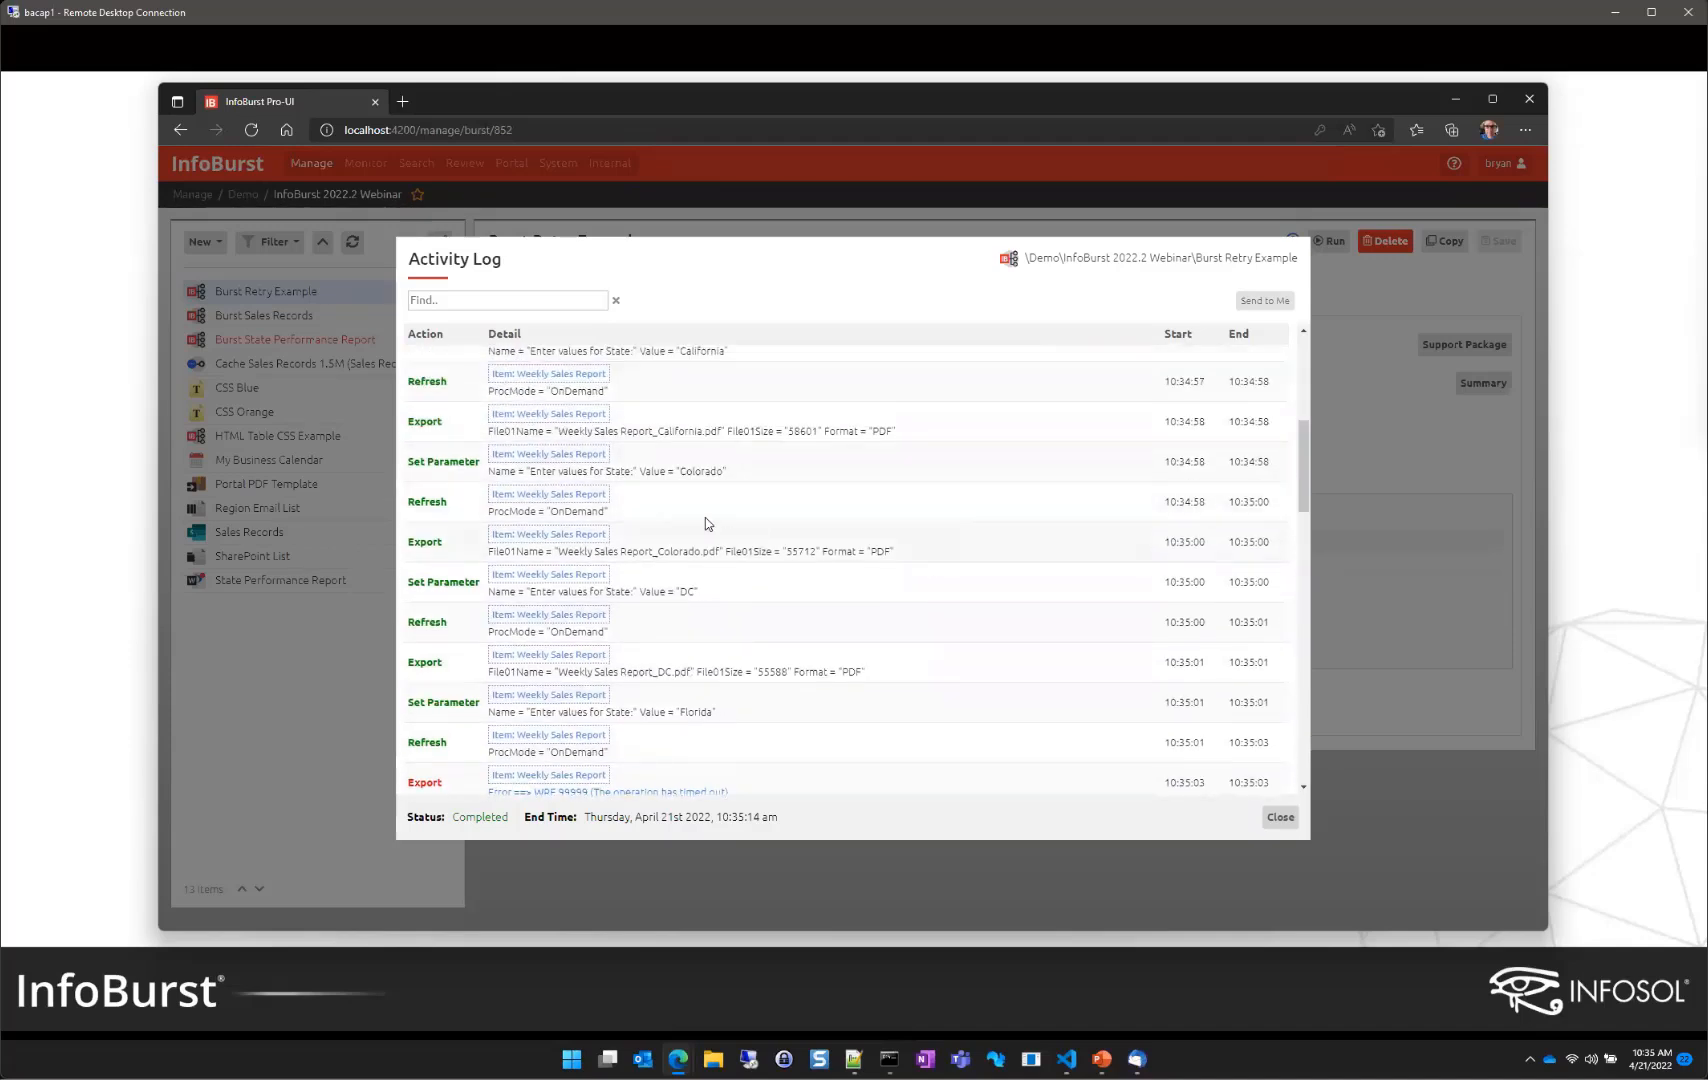
scroll(690, 495, up, 1)
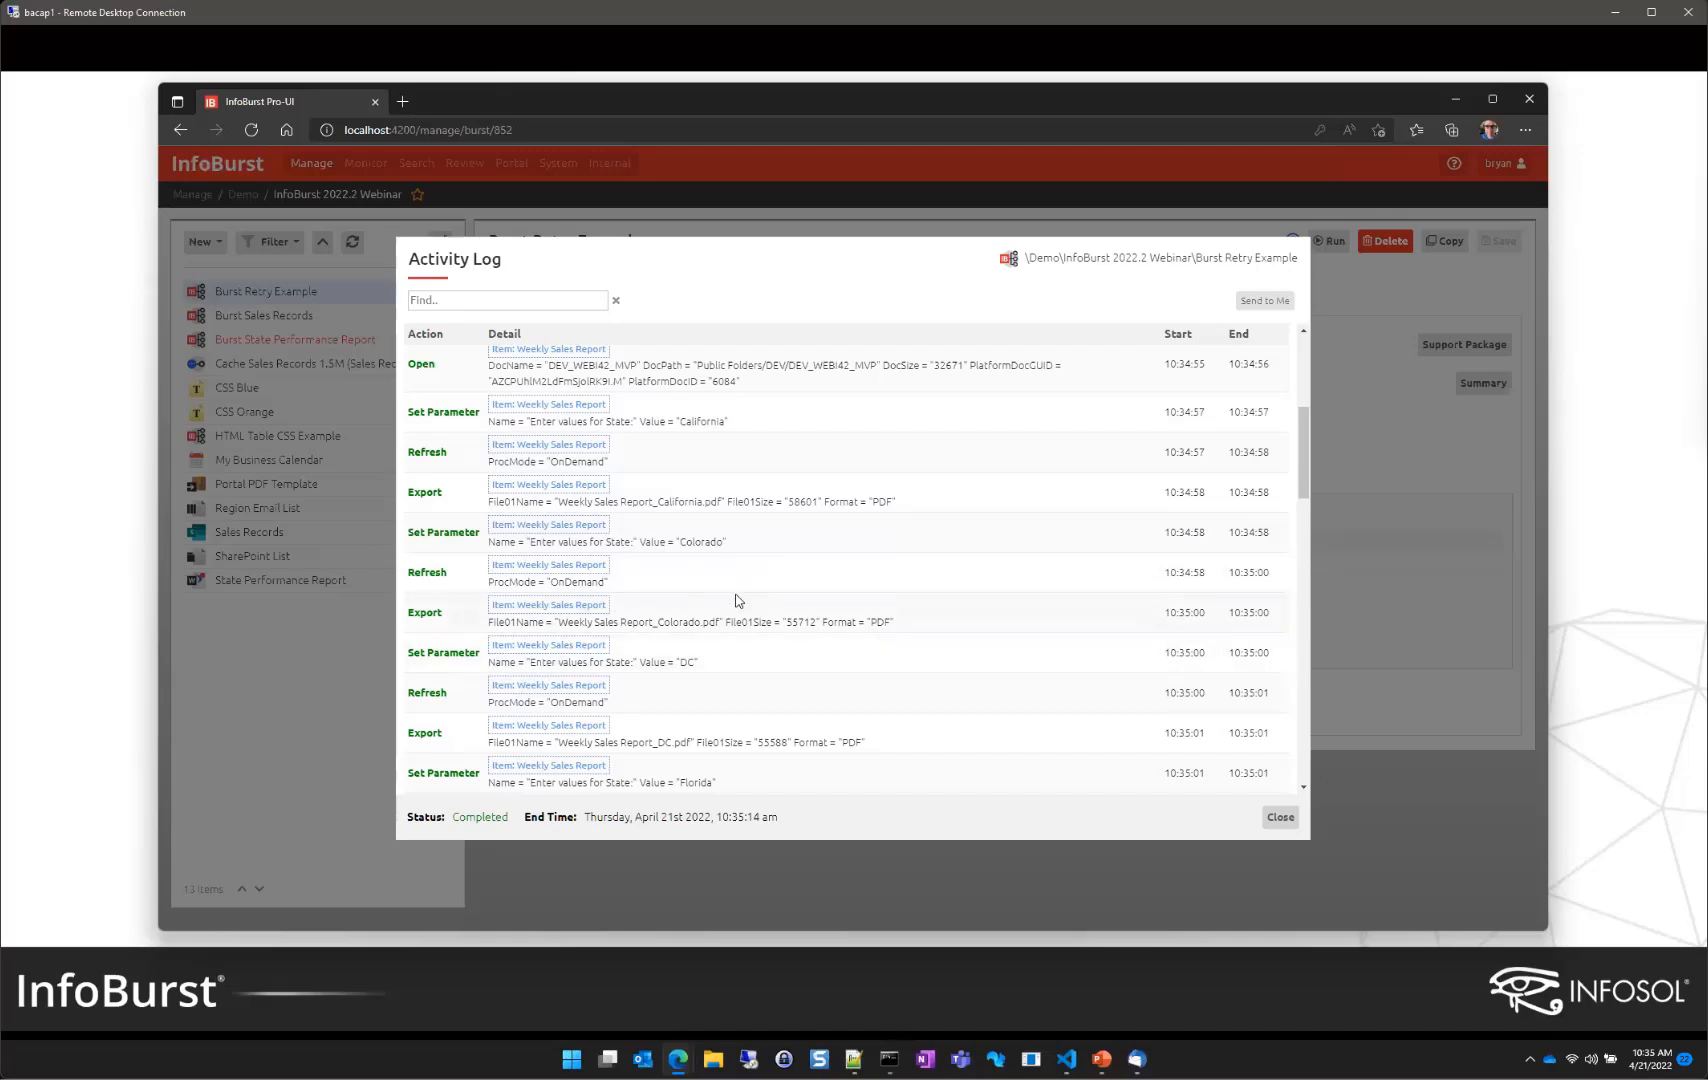
scroll(780, 662, down, 2)
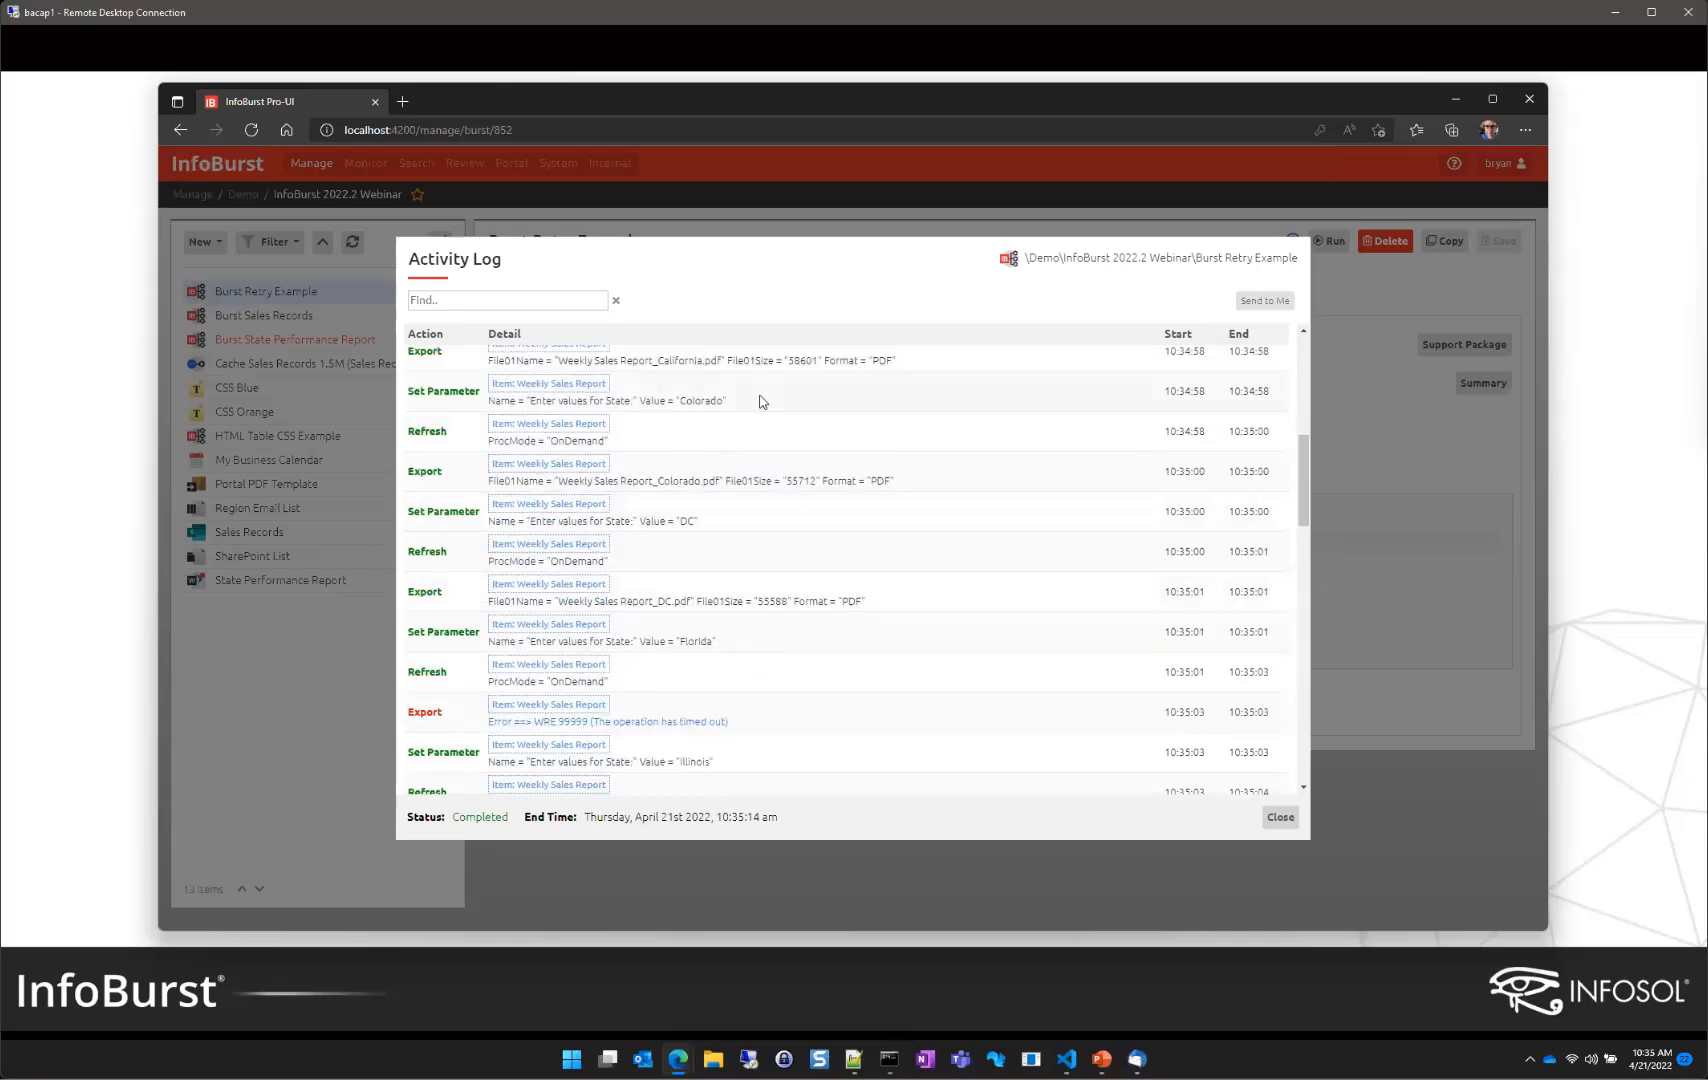
scroll(705, 554, down, 1)
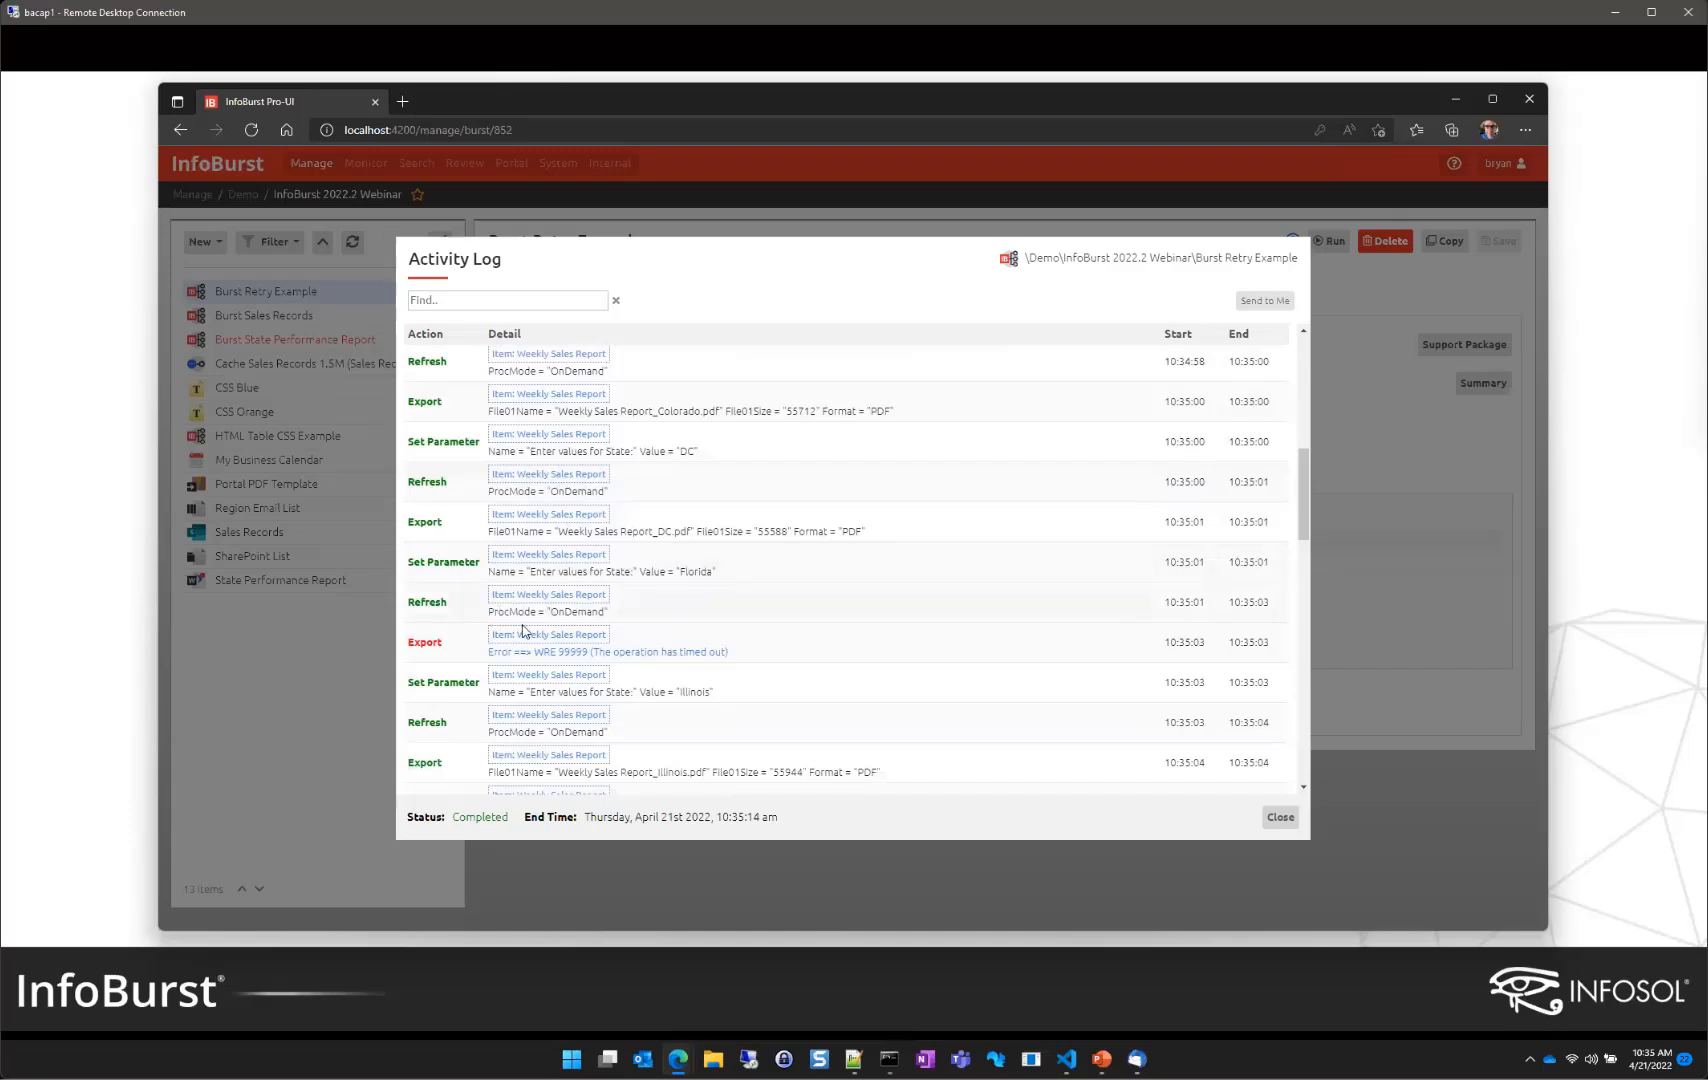
scroll(741, 661, up, 1)
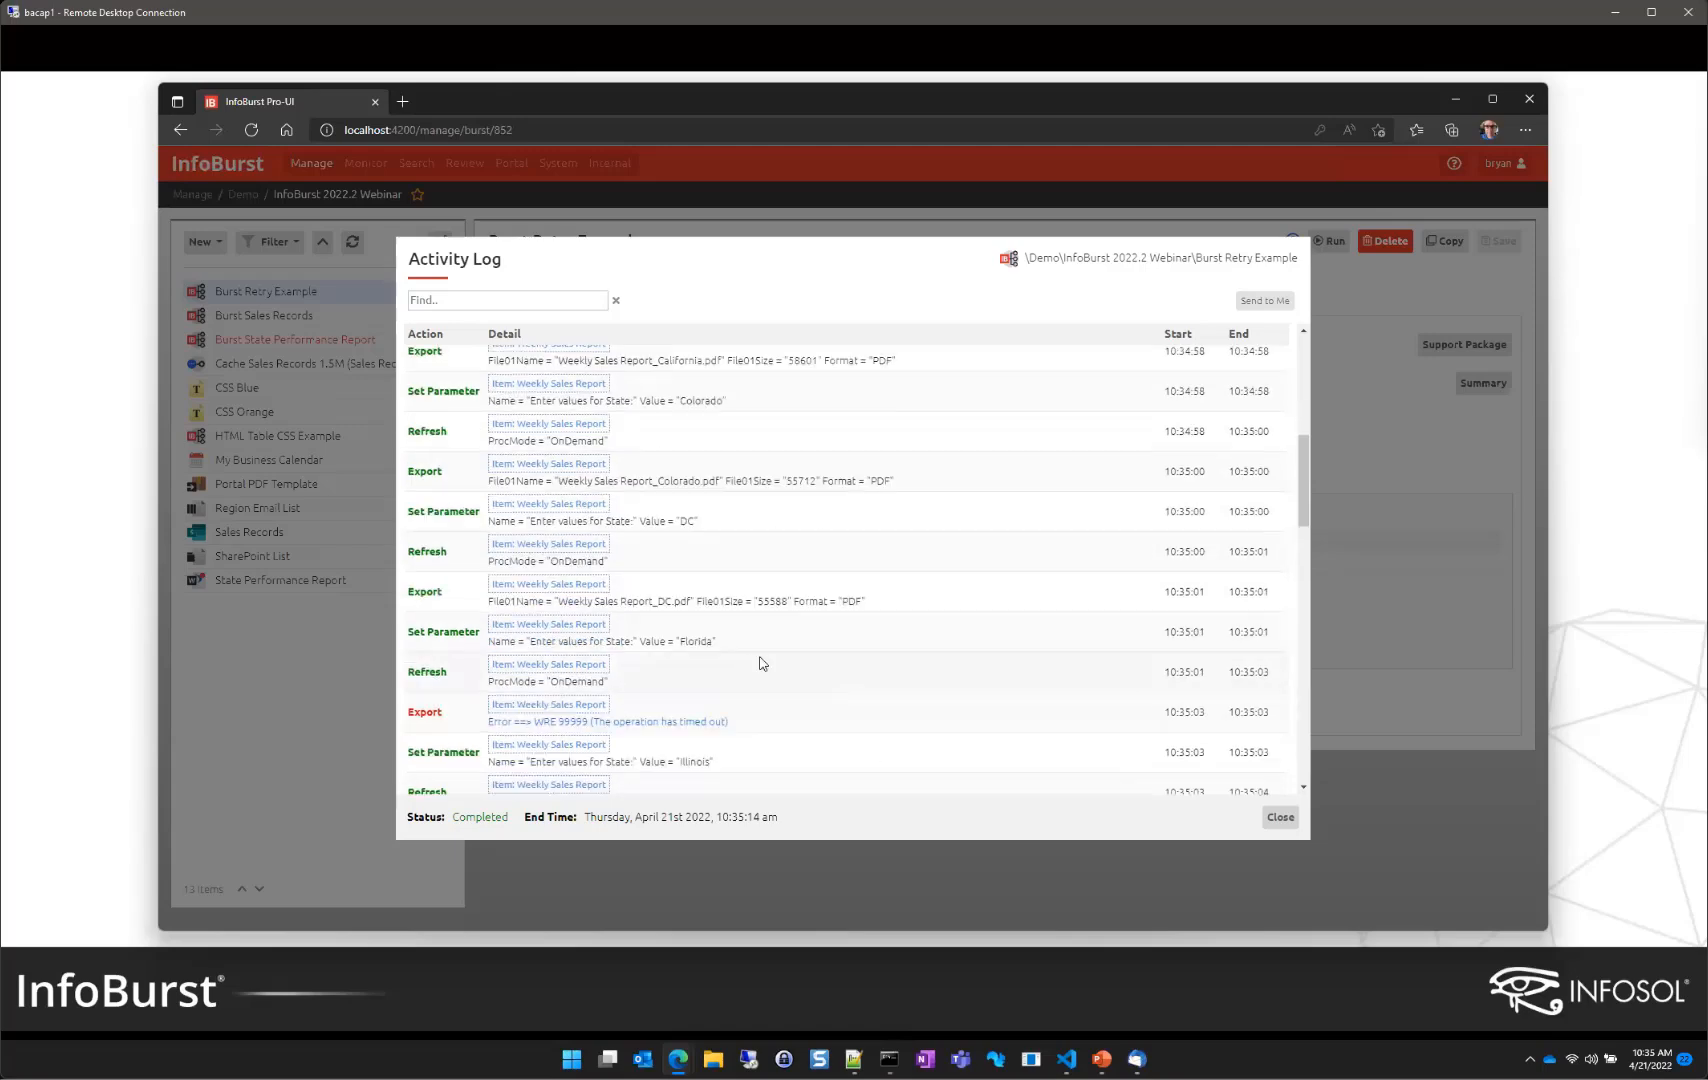
scroll(722, 420, up, 1)
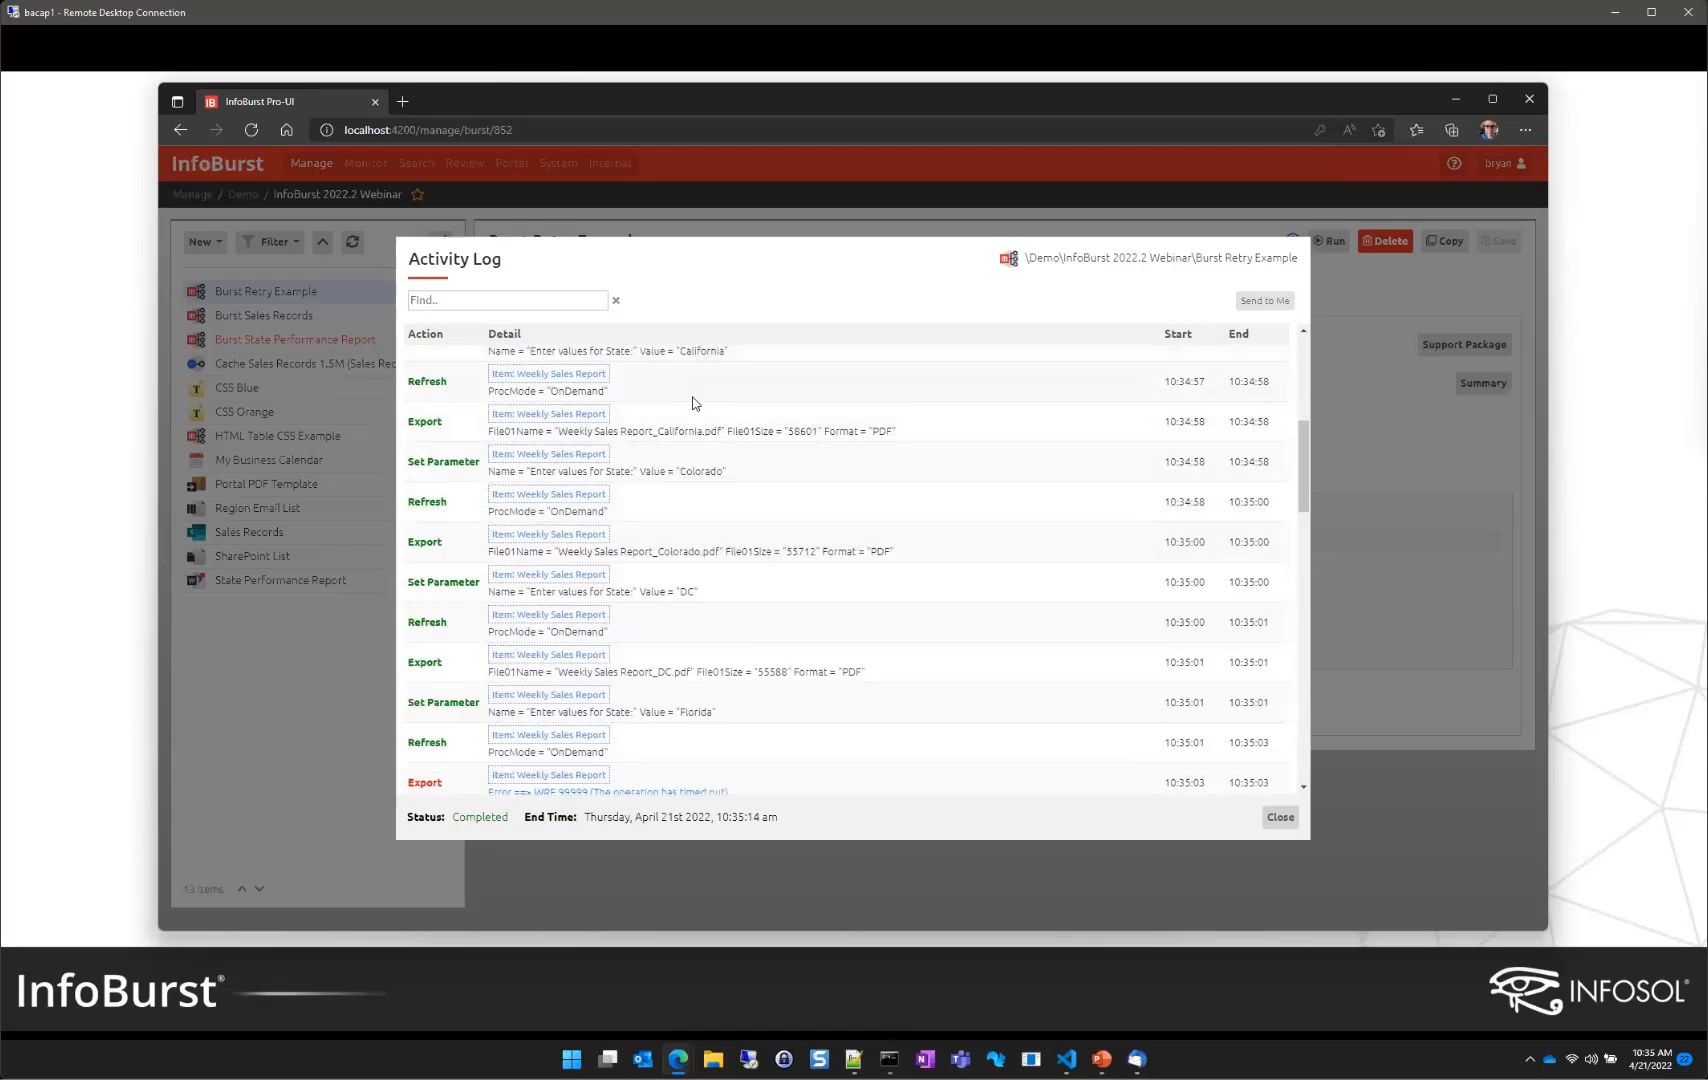
scroll(697, 668, down, 4)
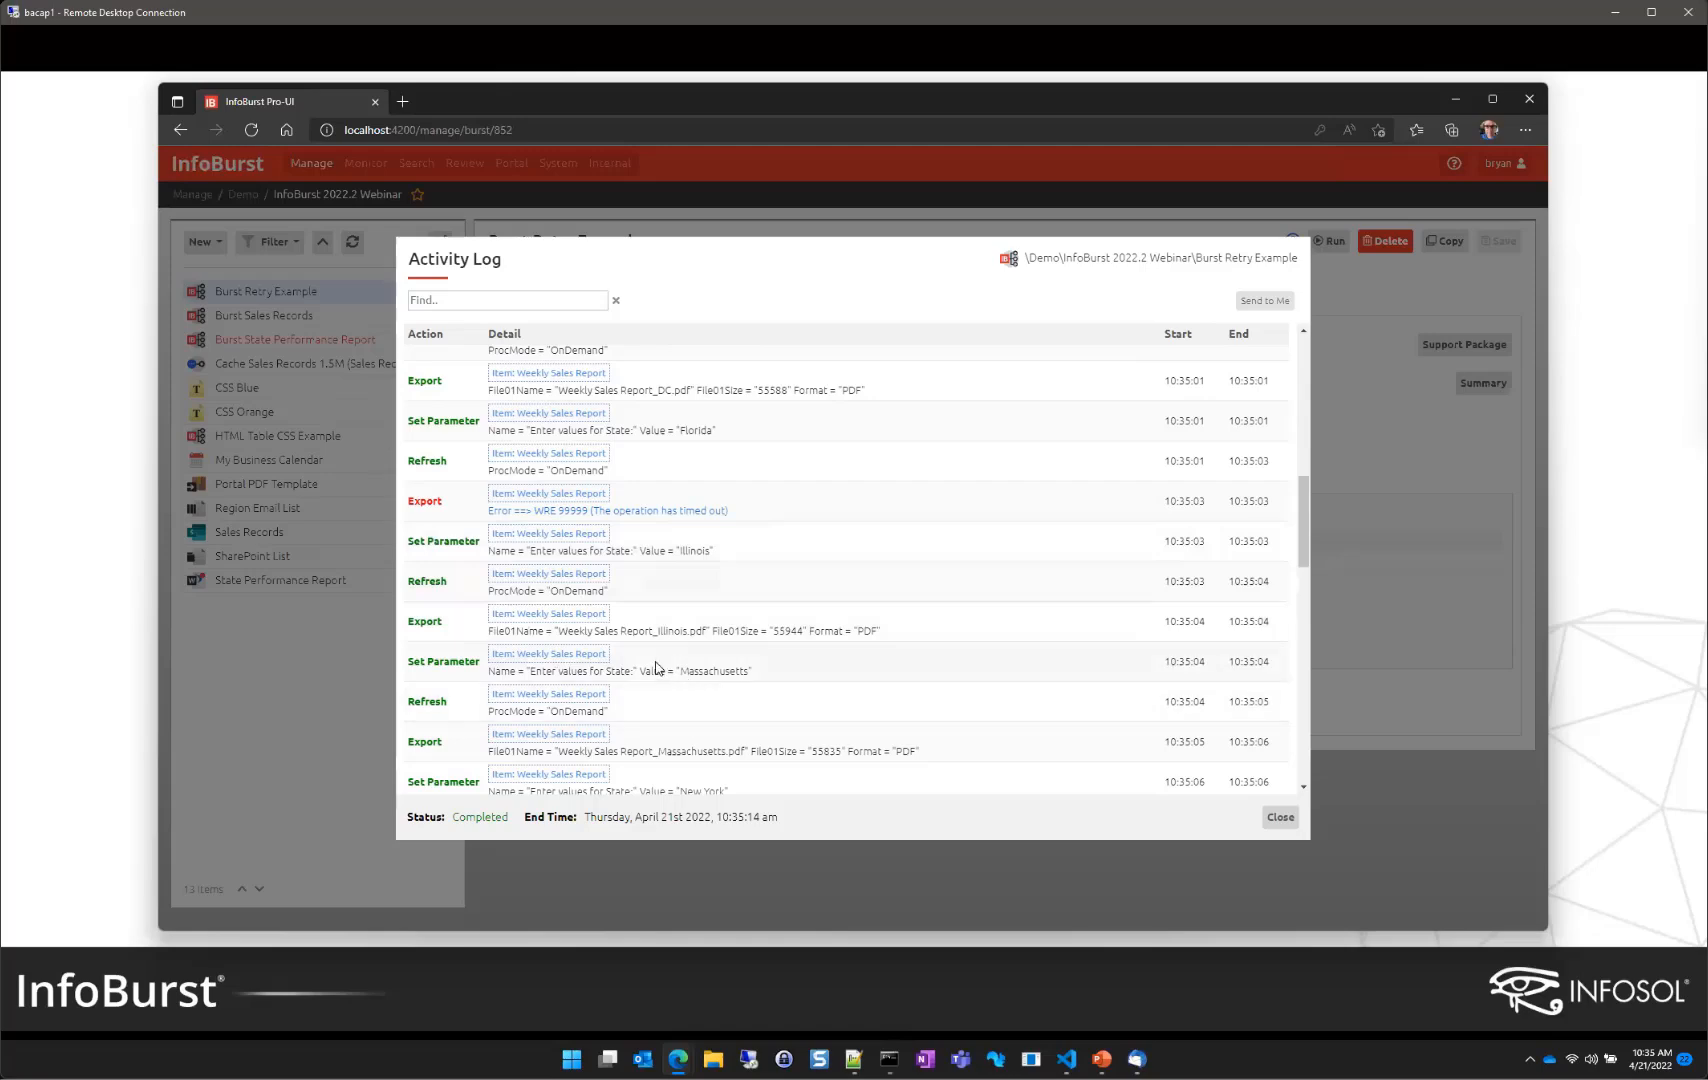
scroll(694, 558, down, 1)
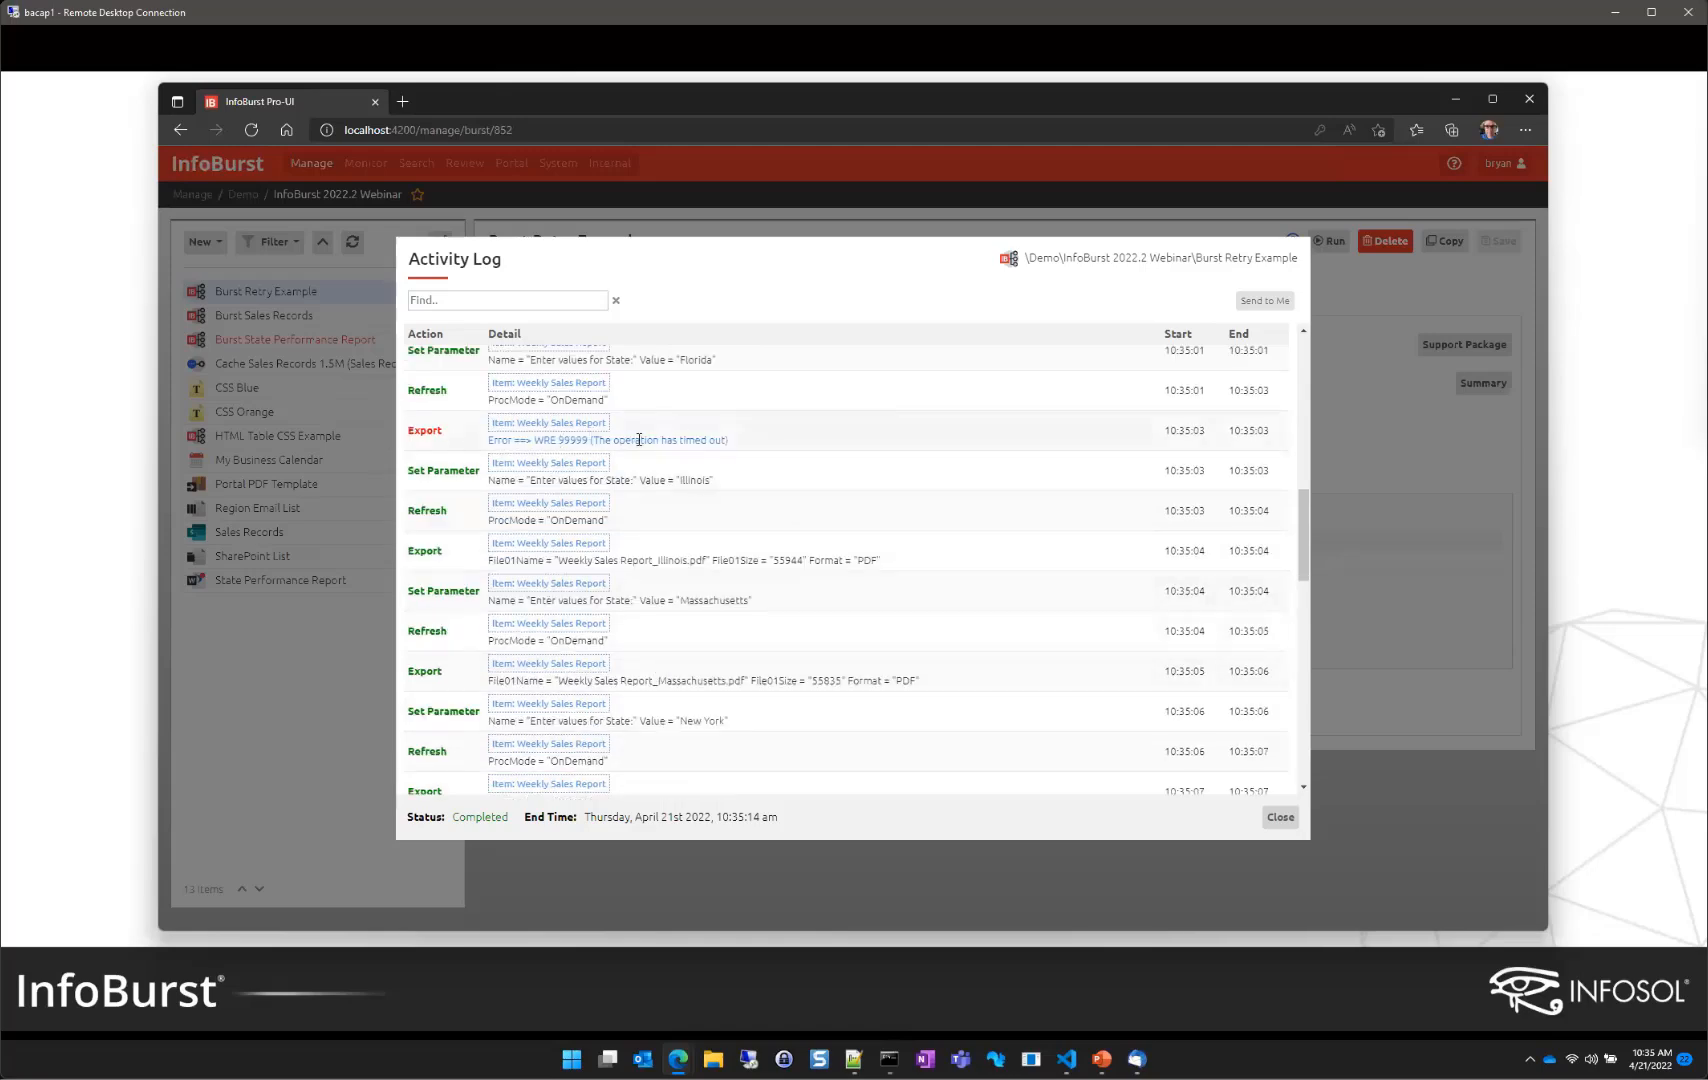
scroll(716, 525, up, 4)
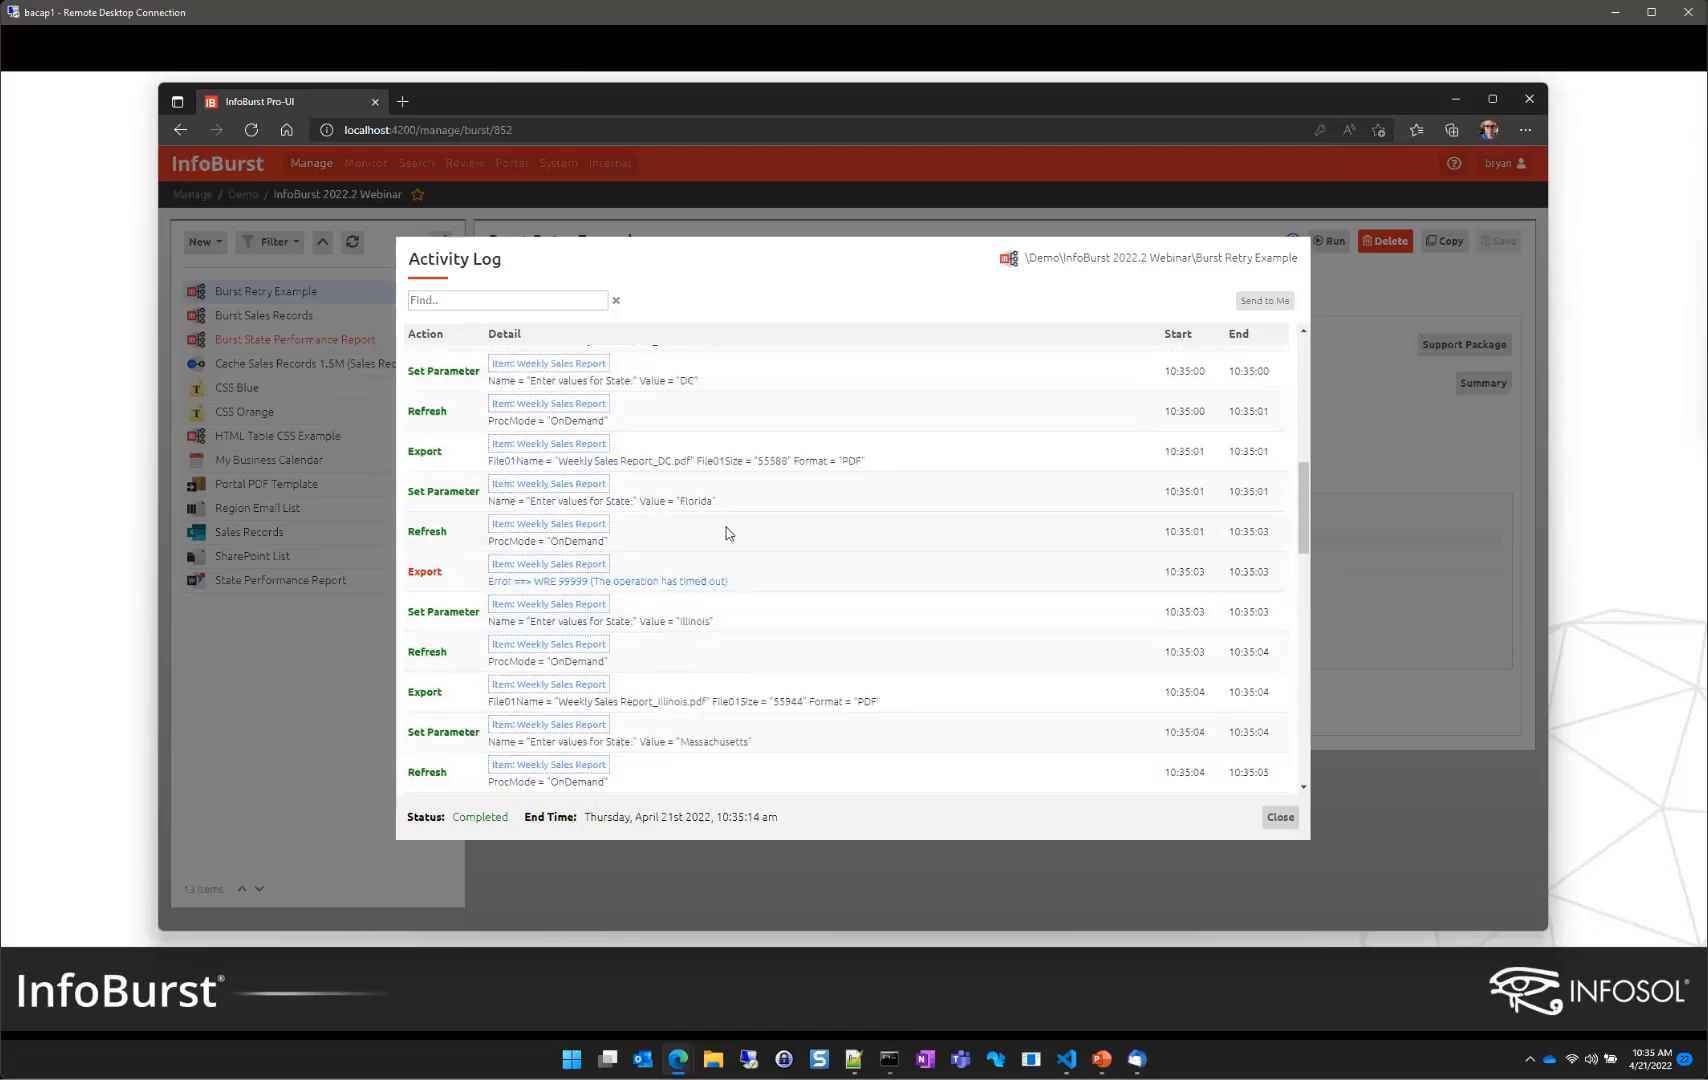
scroll(694, 432, down, 3)
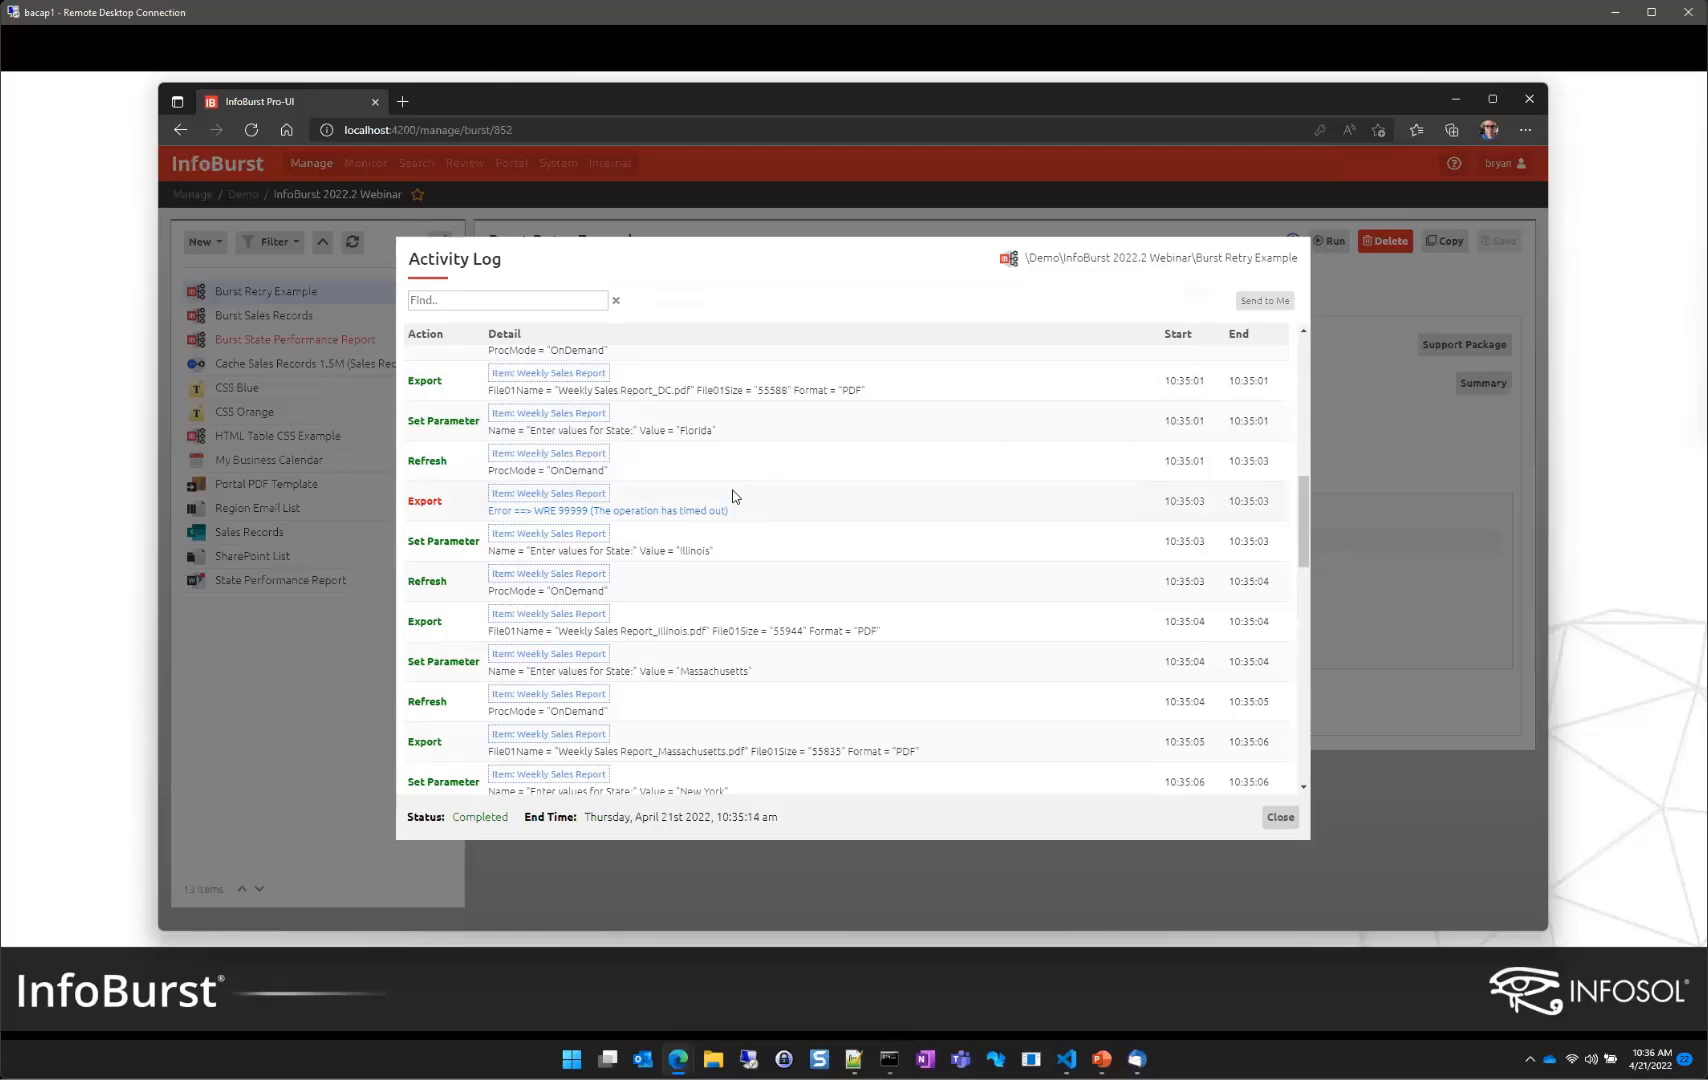
Step: Examine the Begin Retry entries for Florida and the Deliver to Network entries in the activity log, then close the log
scroll(734, 496, down, 1)
scroll(734, 496, down, 4)
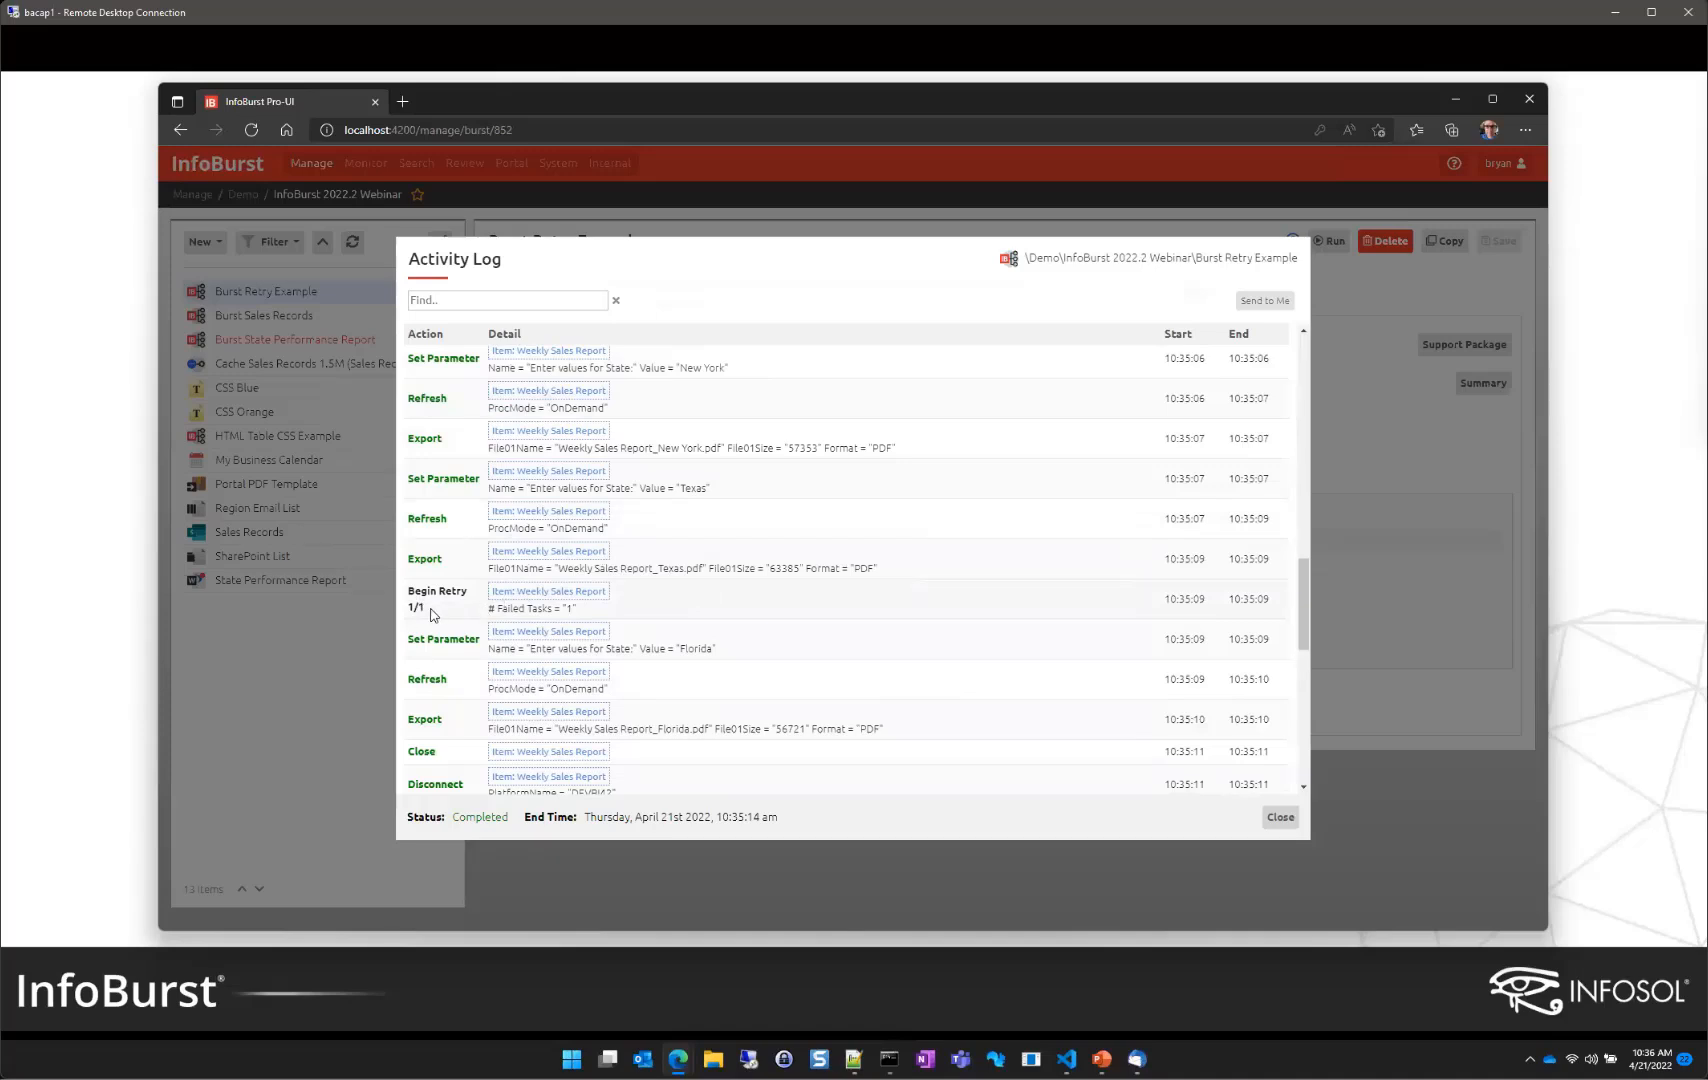
scroll(613, 606, down, 1)
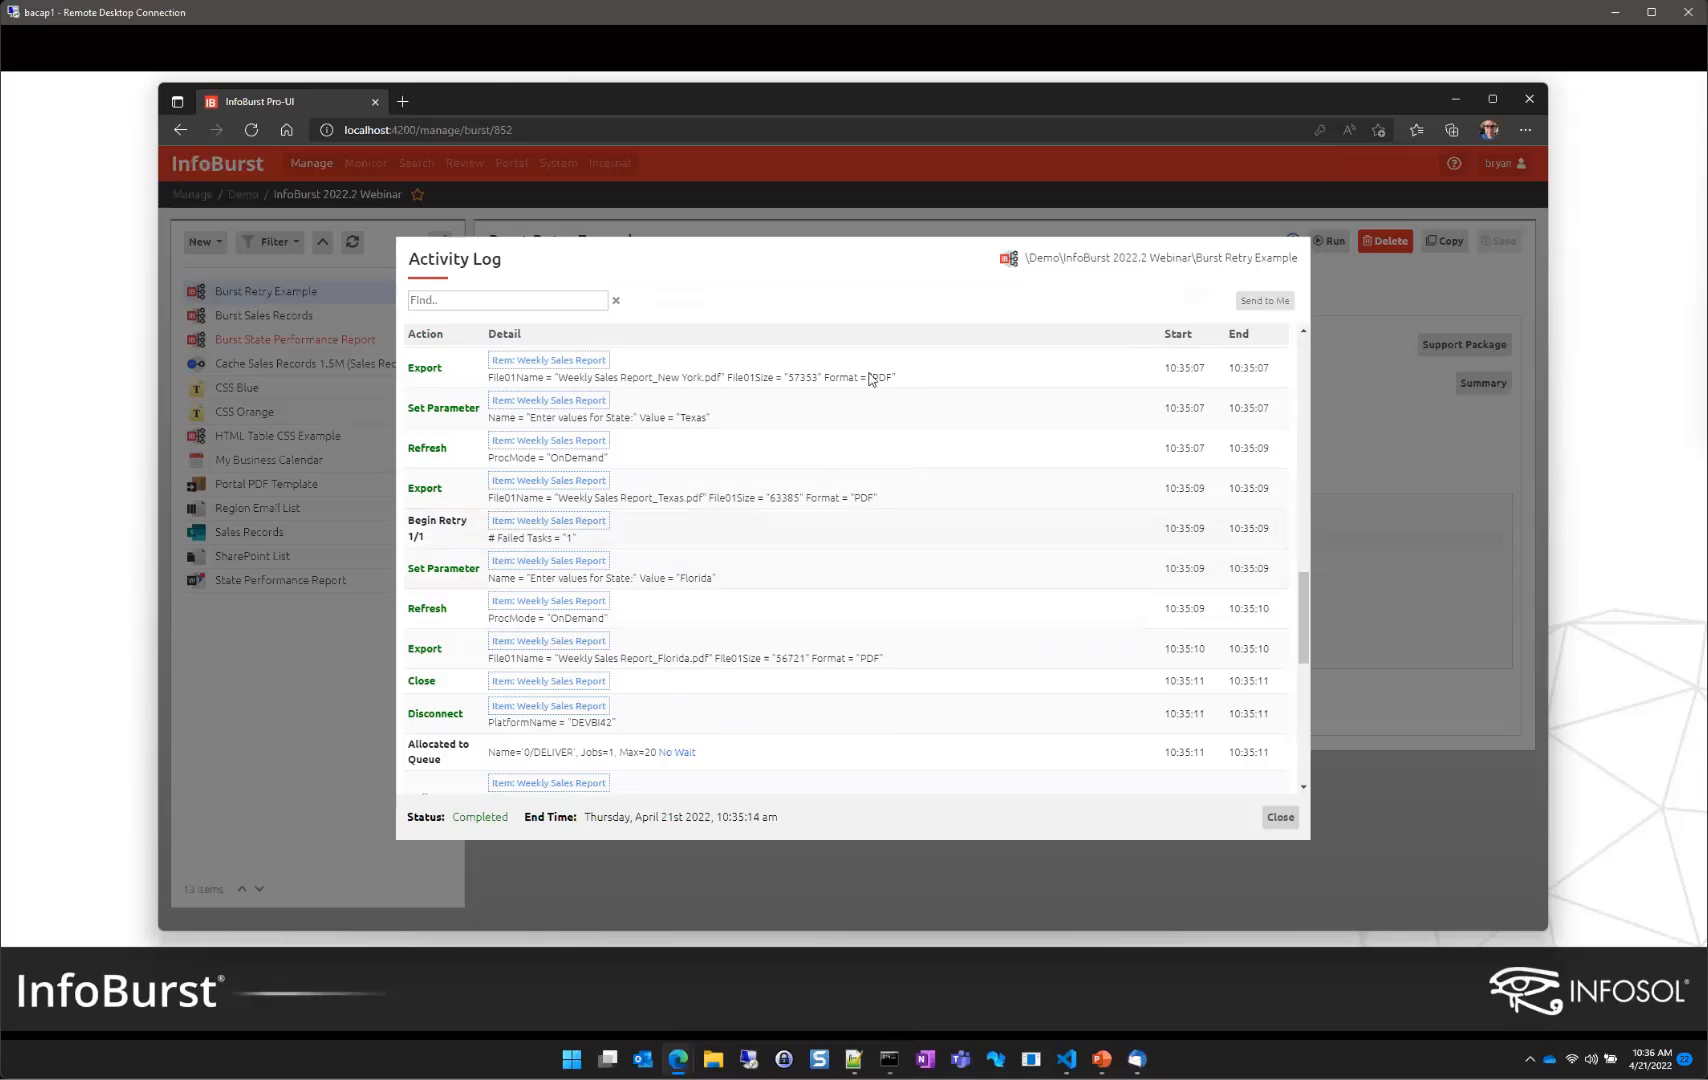
drag(731, 579, 501, 584)
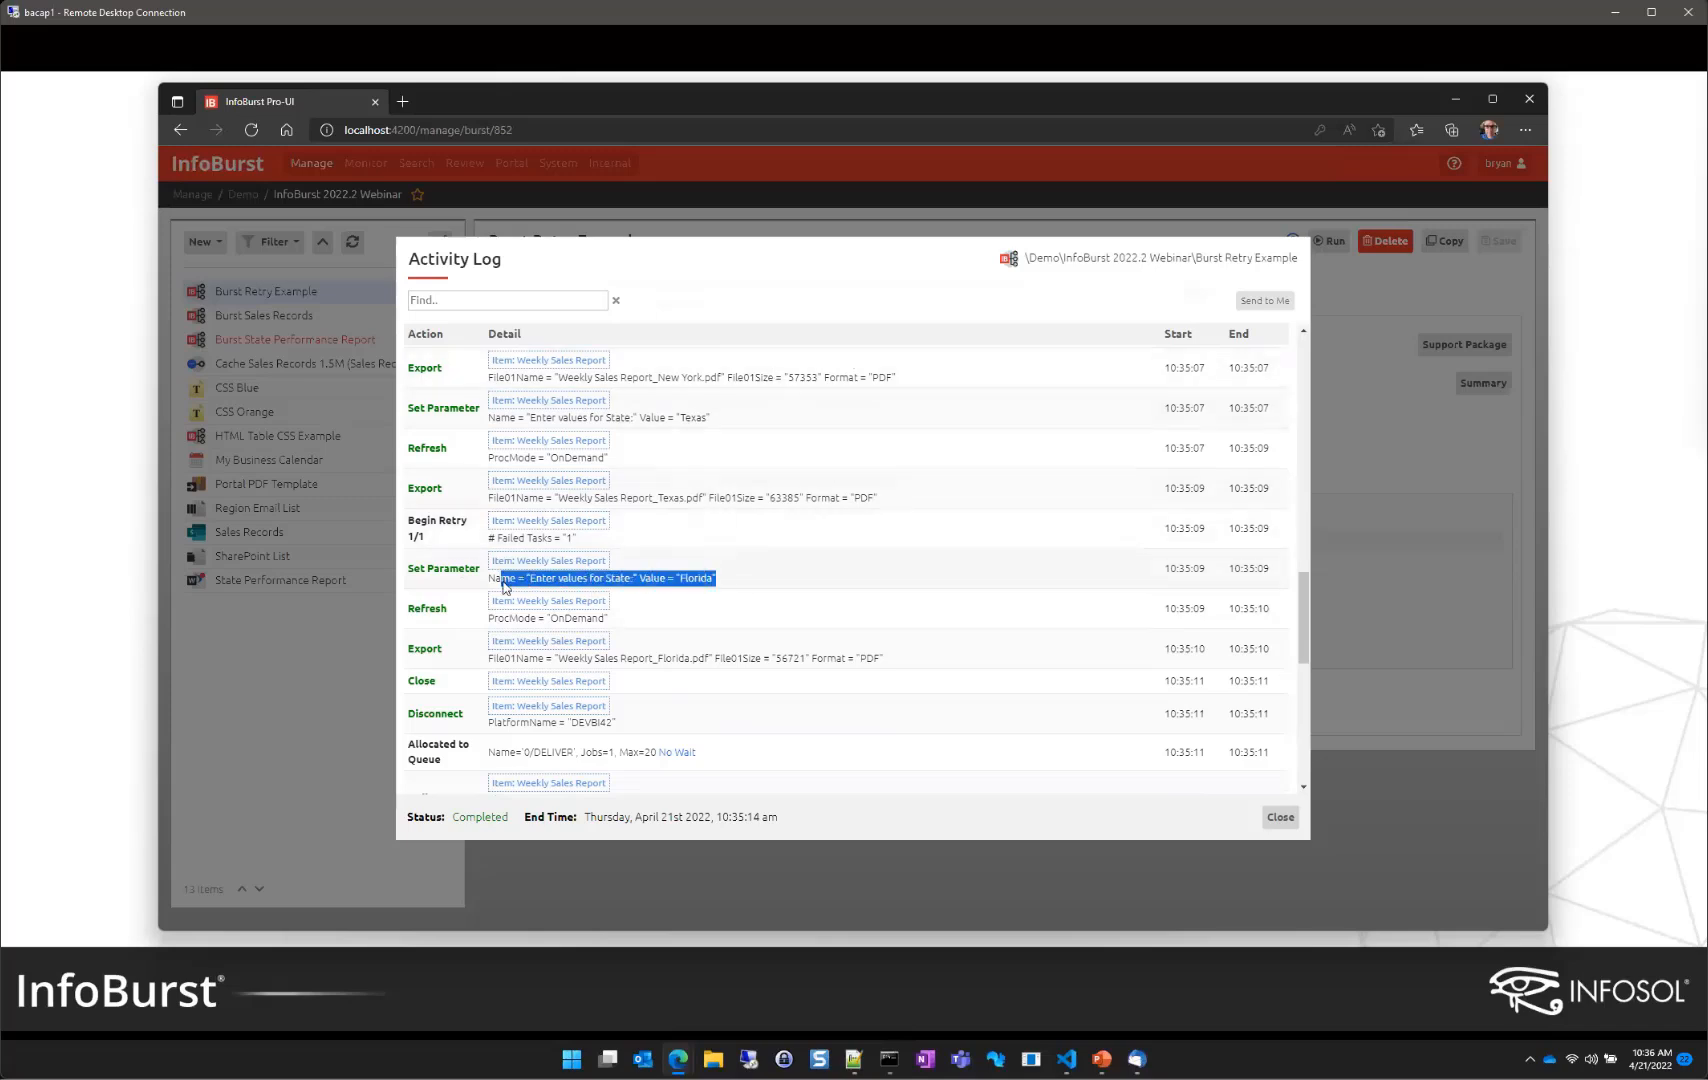
click(685, 609)
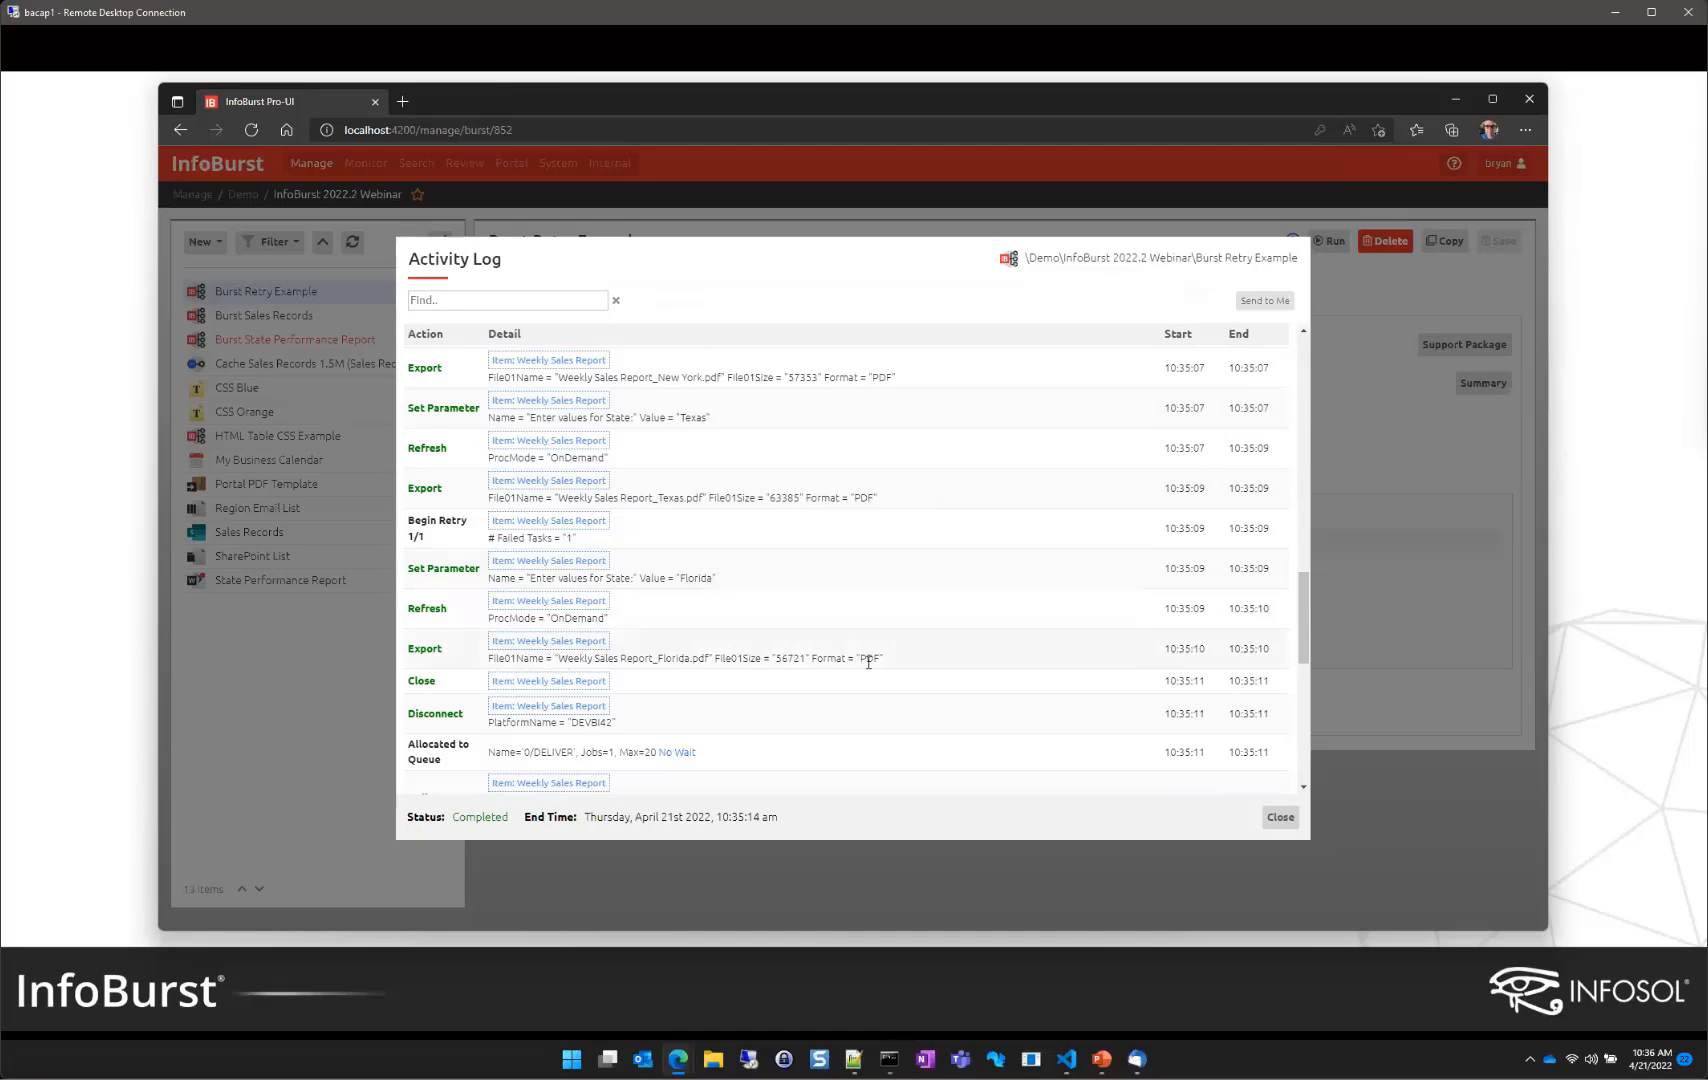
scroll(680, 640, down, 3)
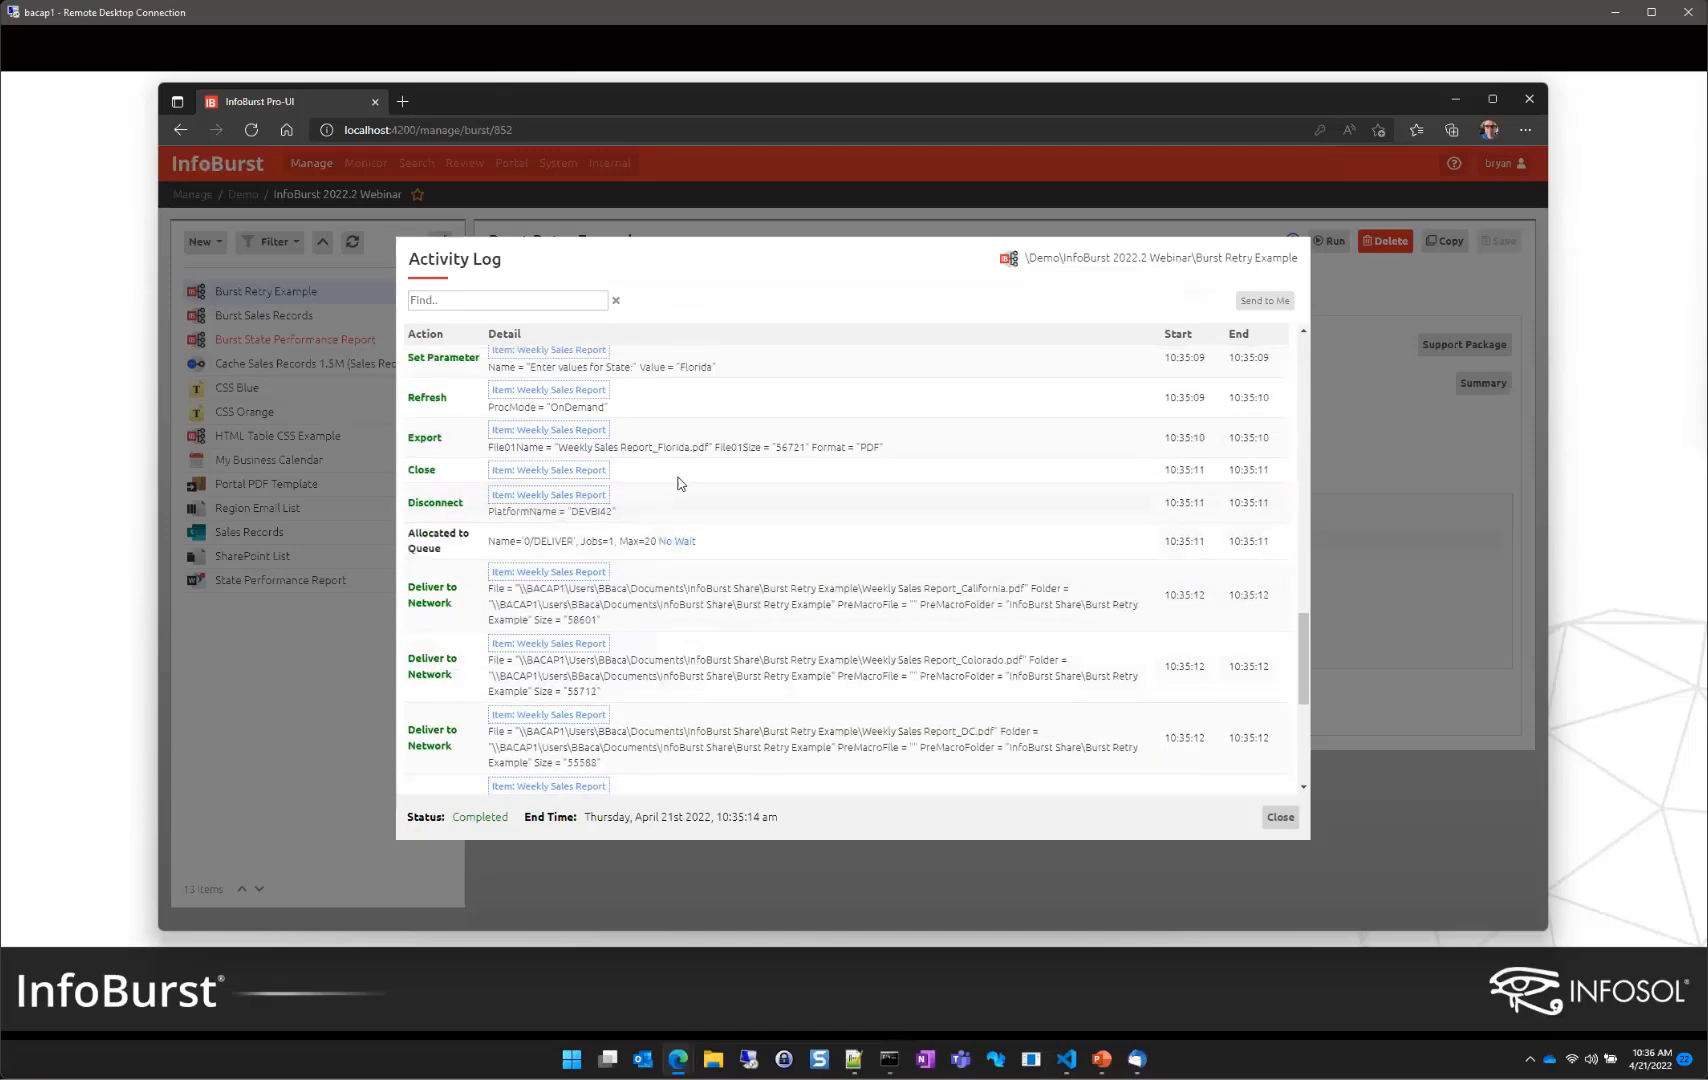
scroll(680, 530, down, 1)
scroll(684, 600, down, 4)
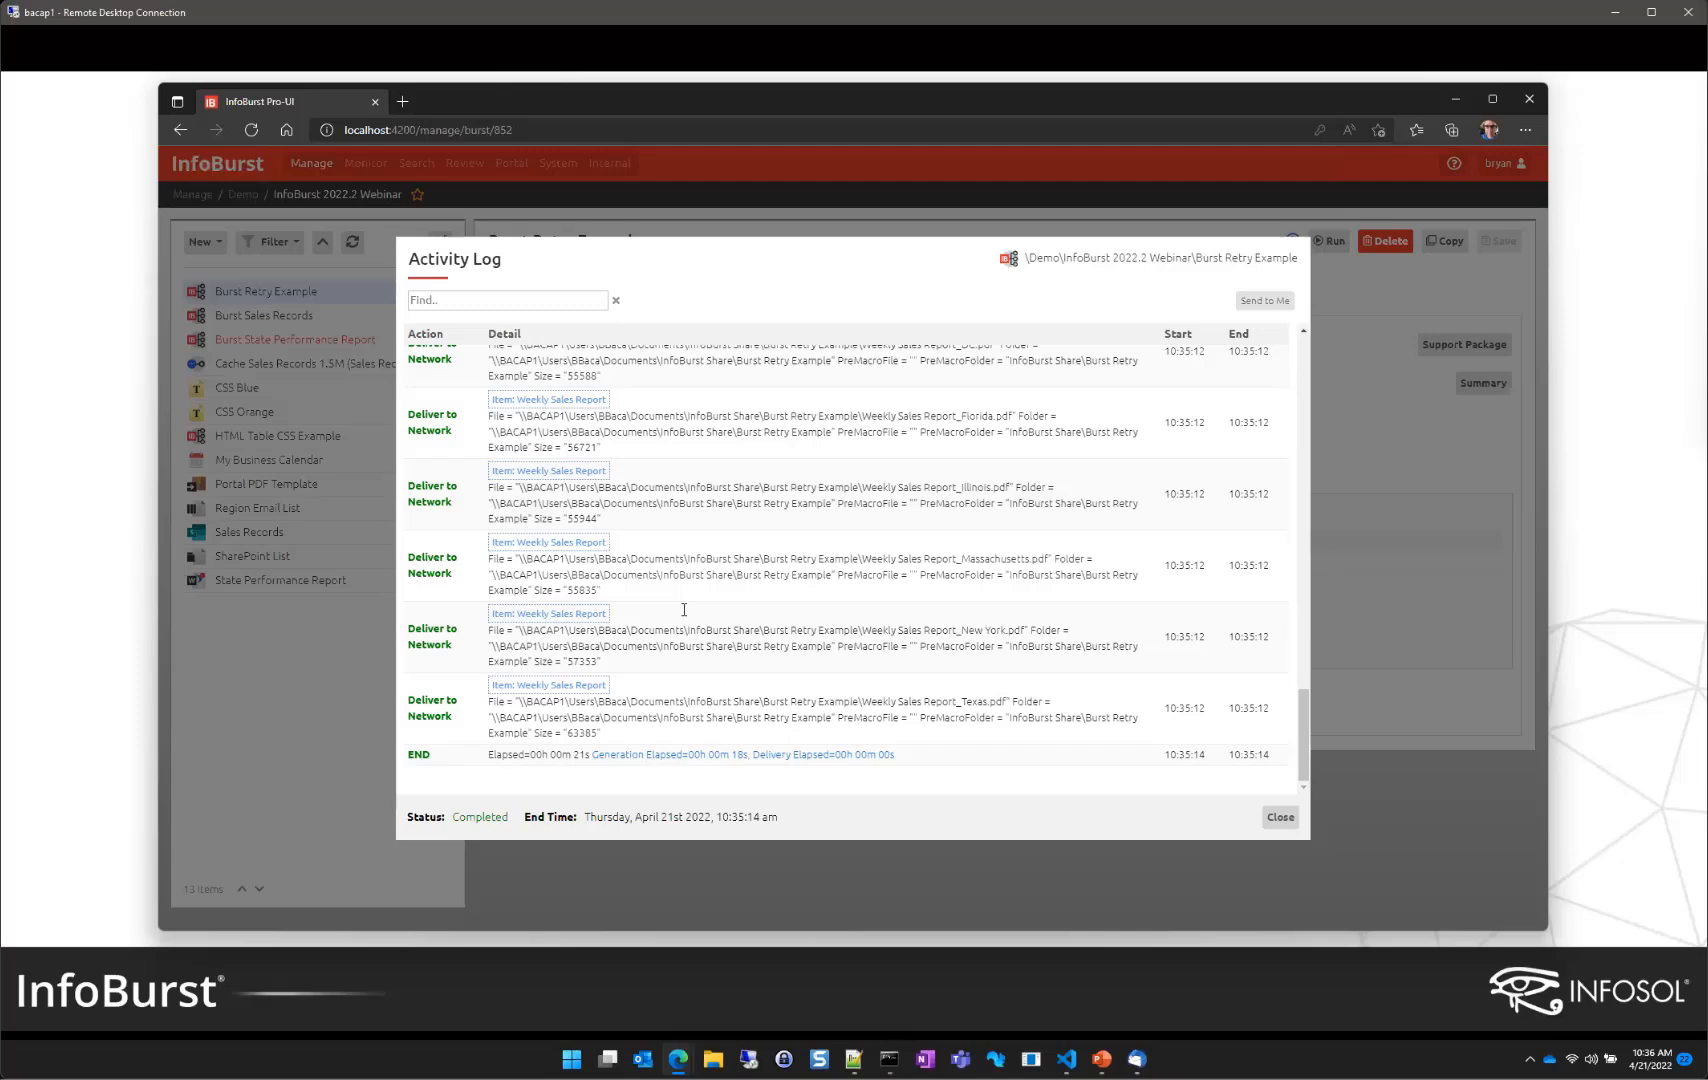
drag(1305, 730, 1324, 604)
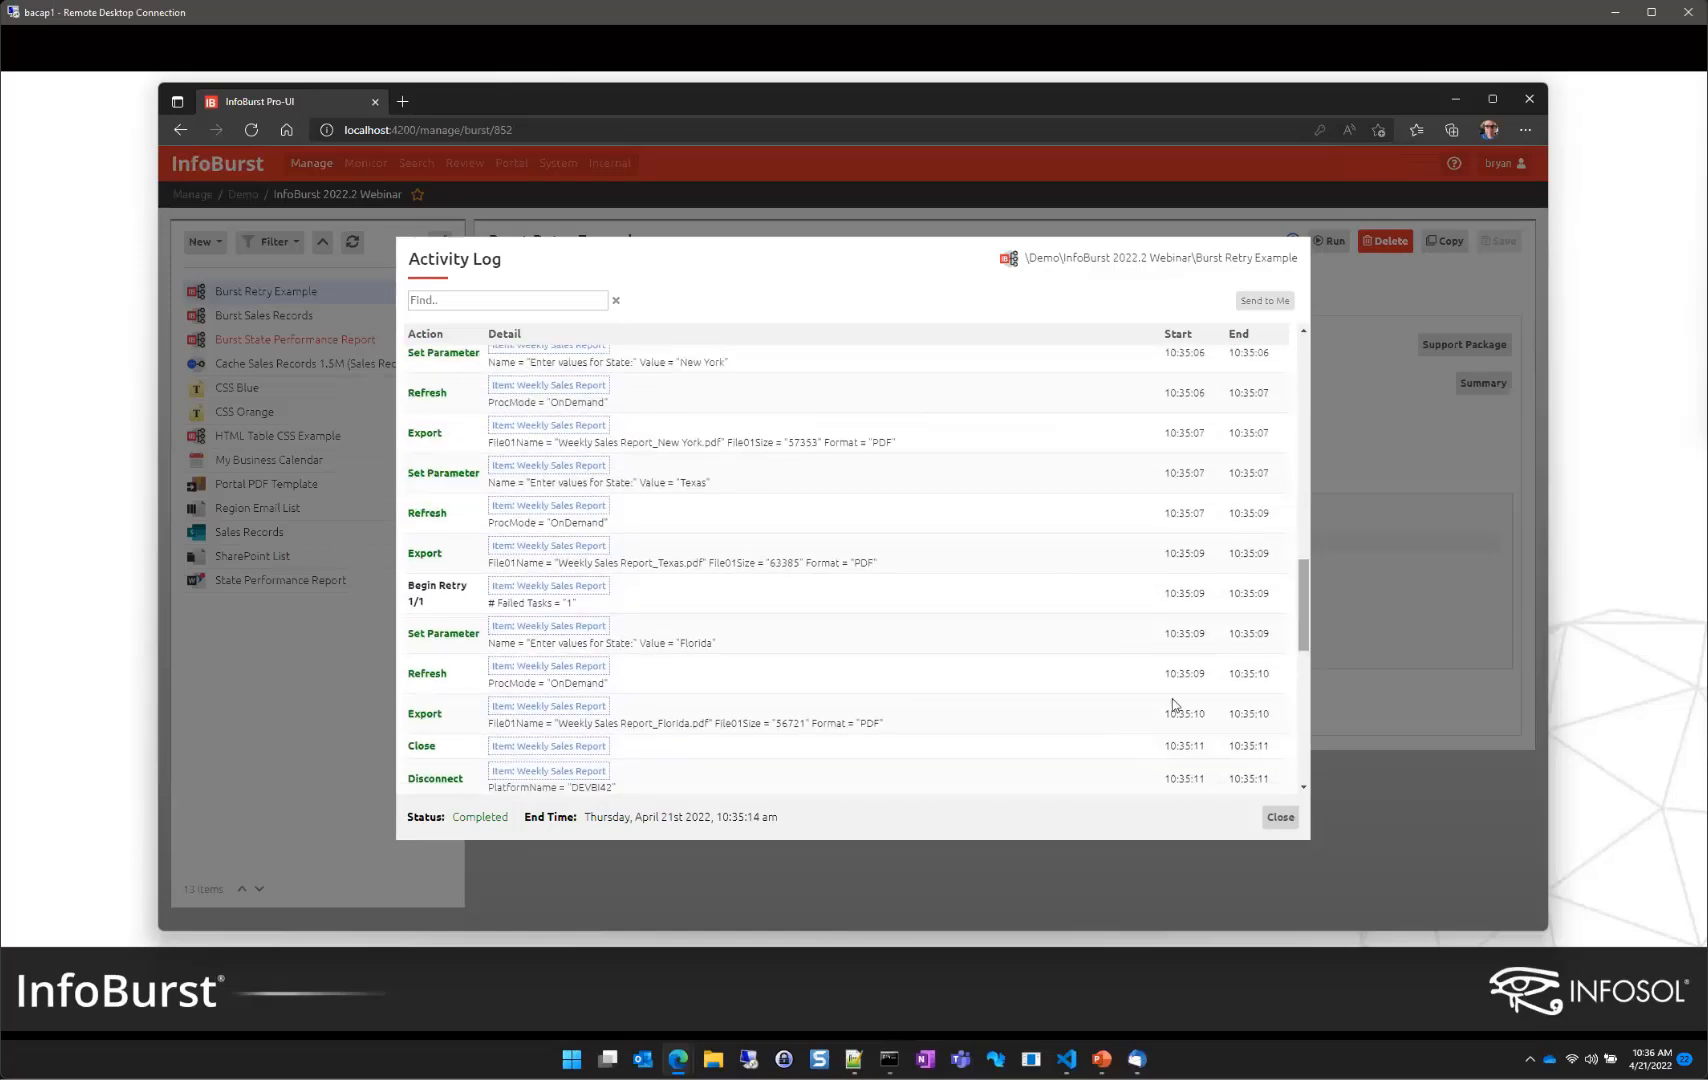
scroll(576, 745, down, 1)
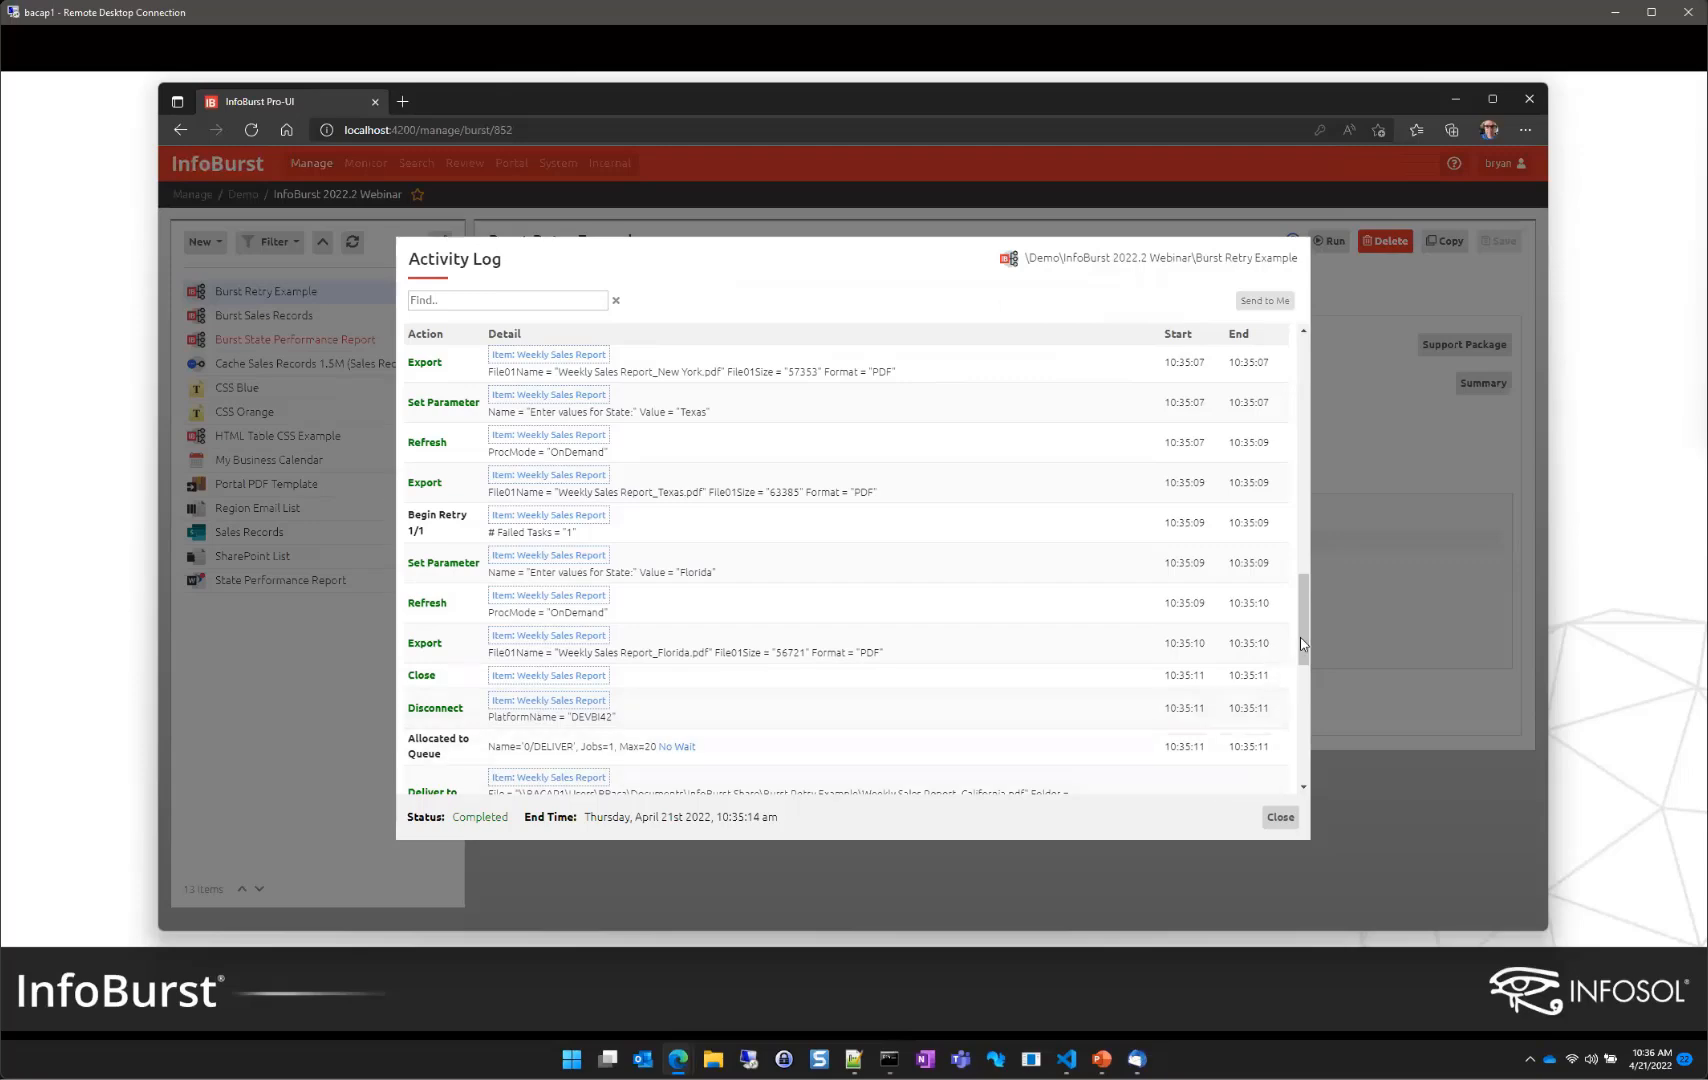
drag(1303, 645, 1303, 720)
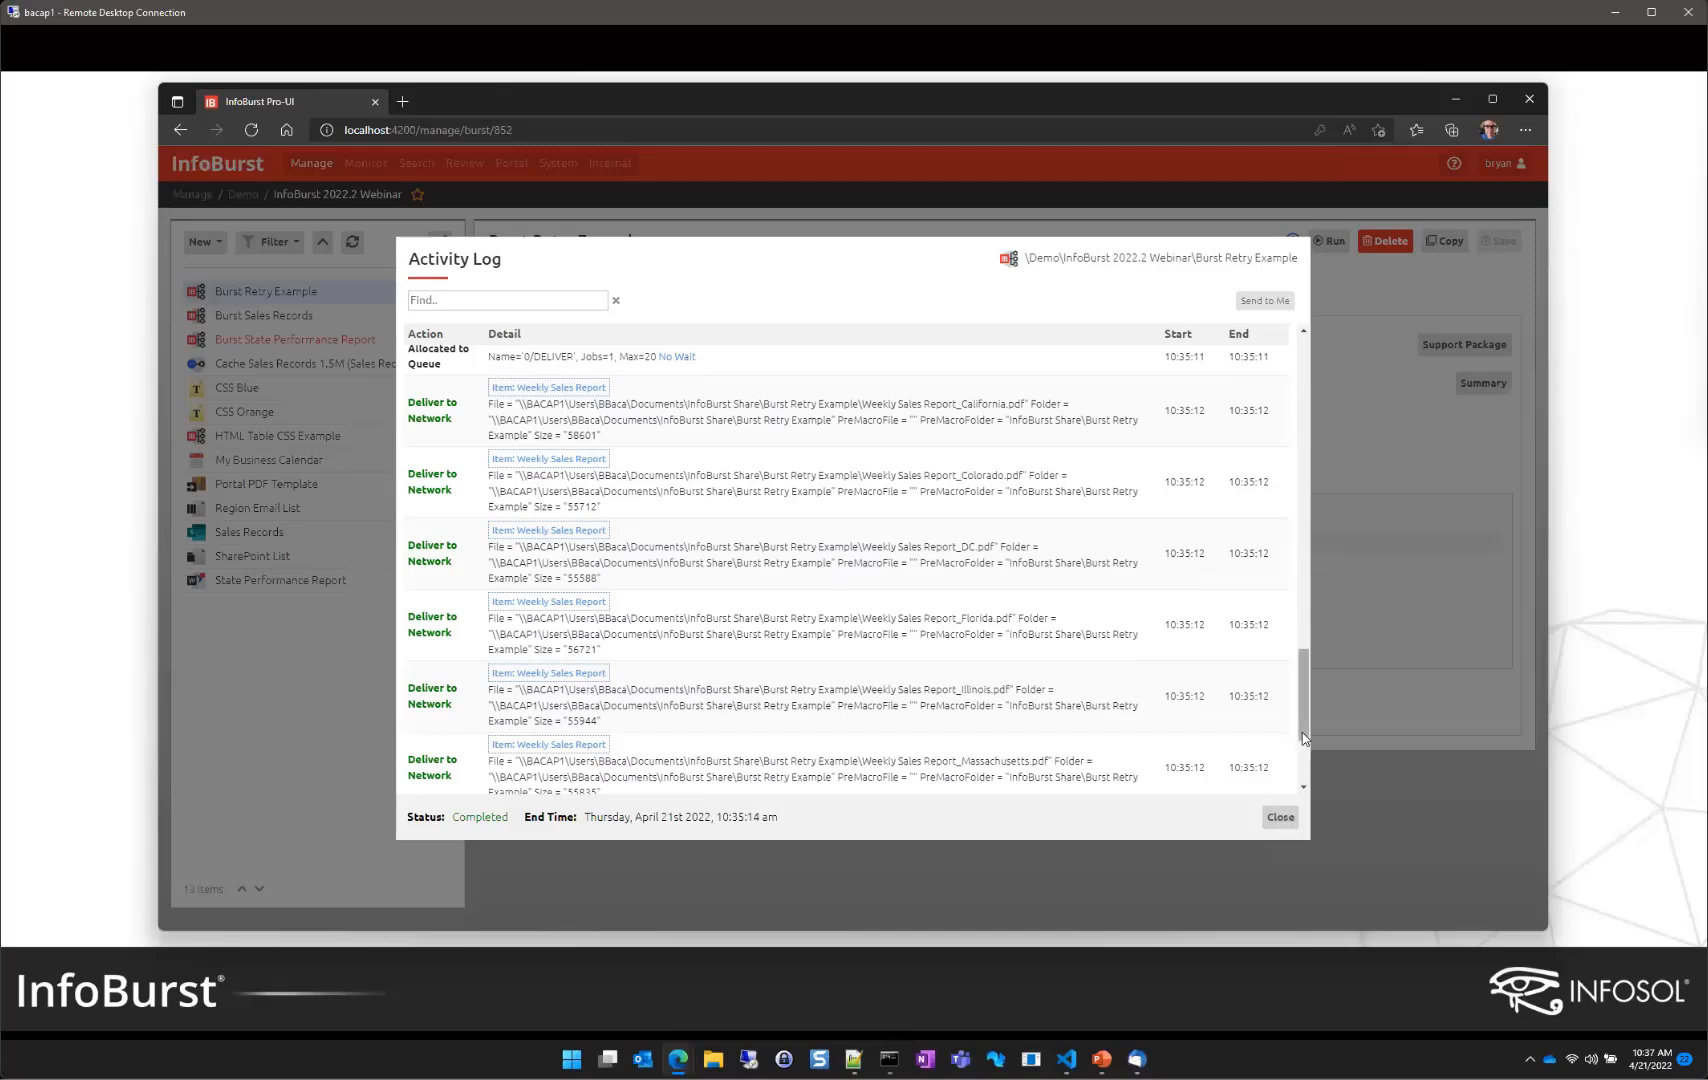
scroll(1306, 695, up, 4)
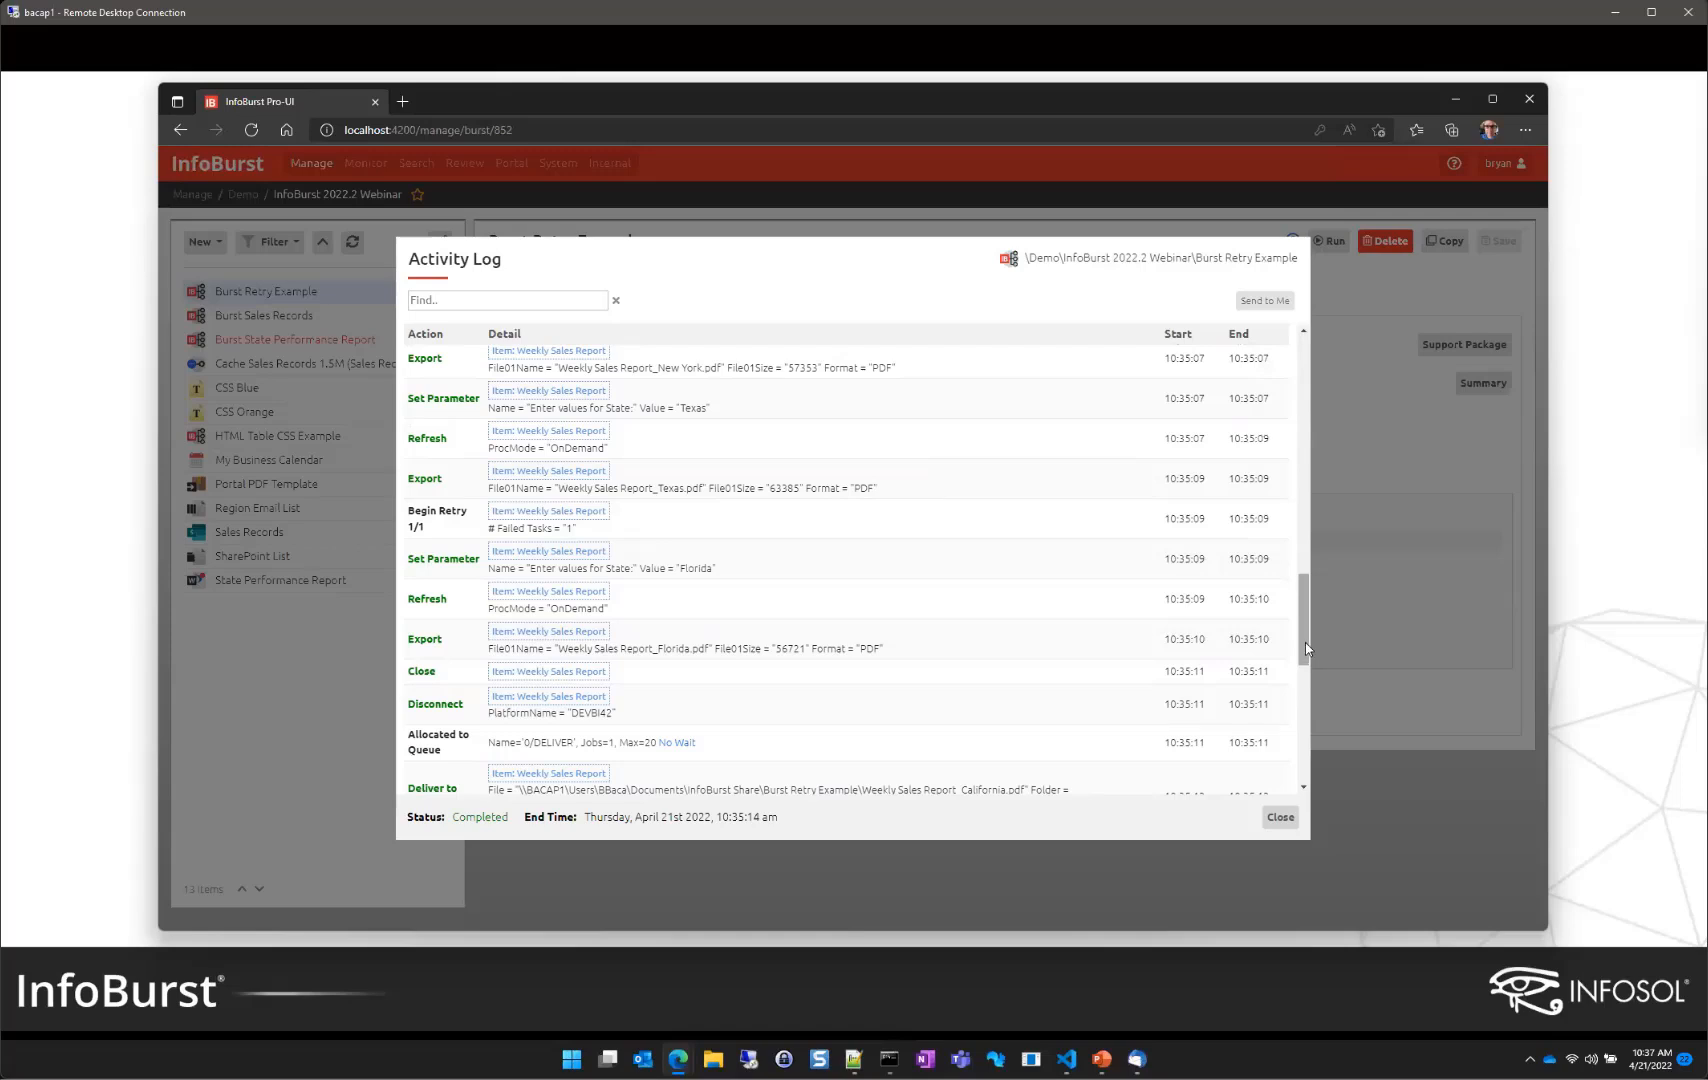
click(1280, 817)
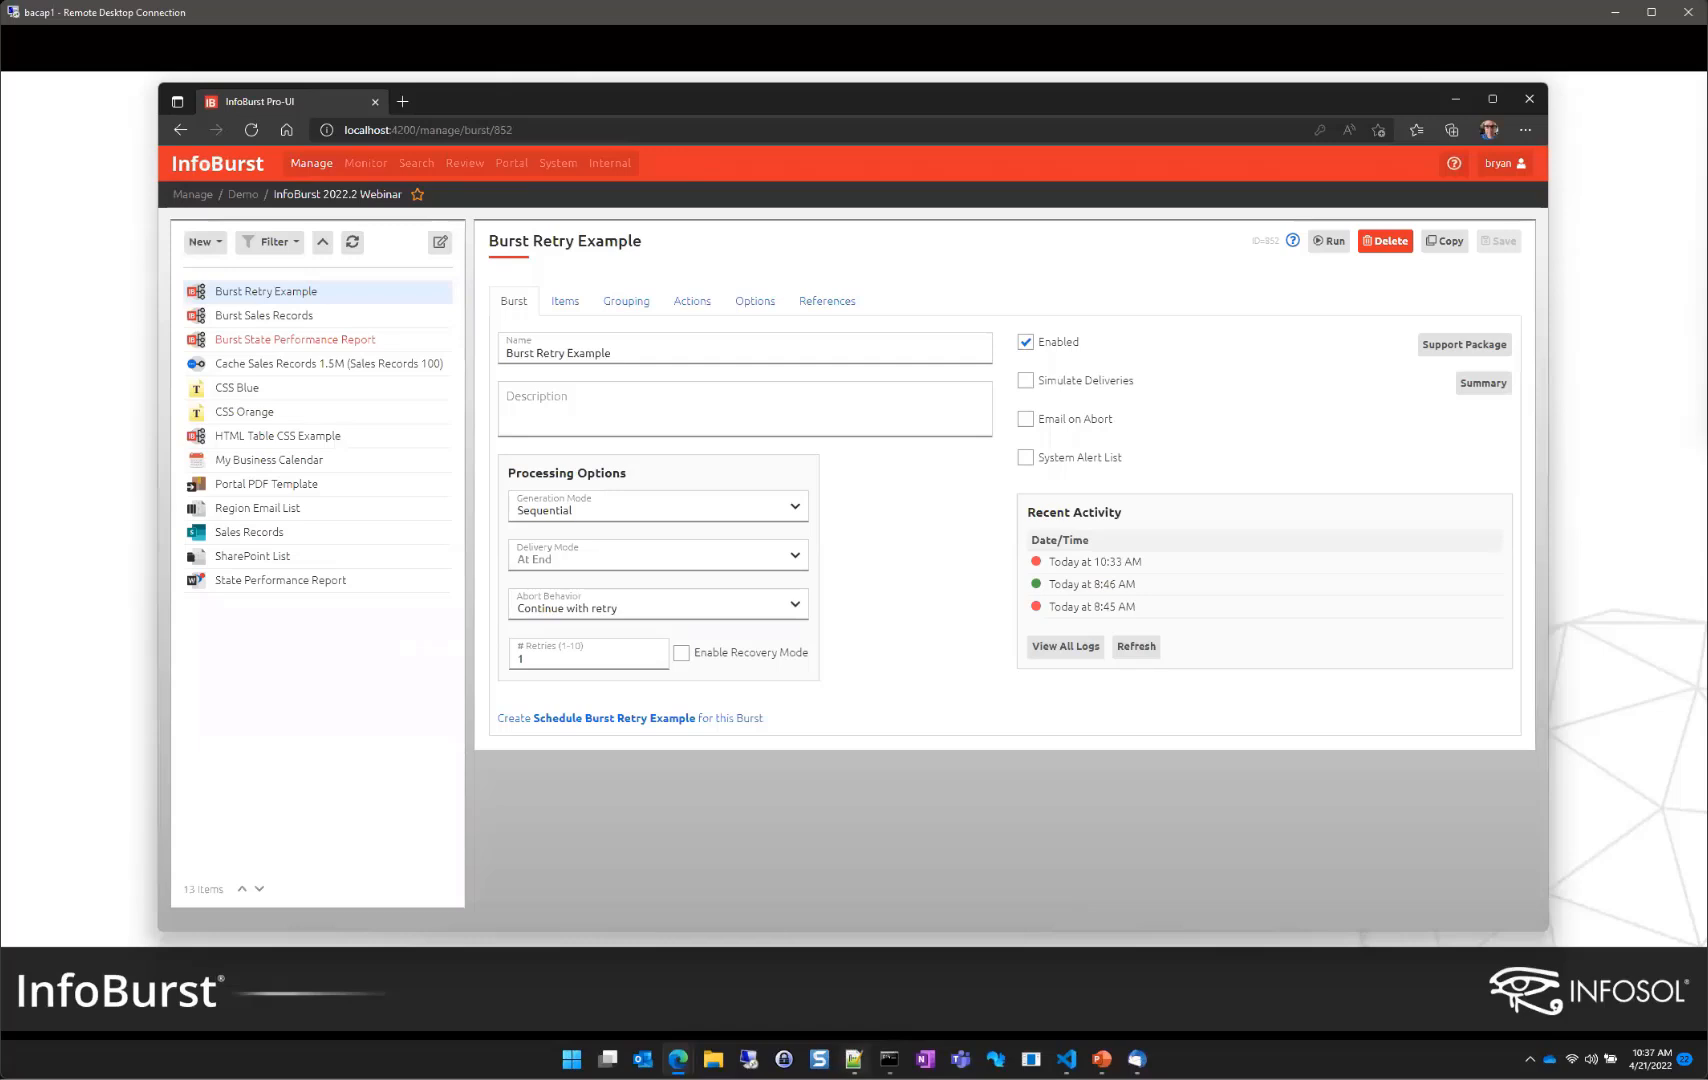
Step: In Notepad++, uncomment the Abort_Export_Retry line of rts.dat, comment out the Abort_Export line with //, save the file and minimize the editor
click(853, 1059)
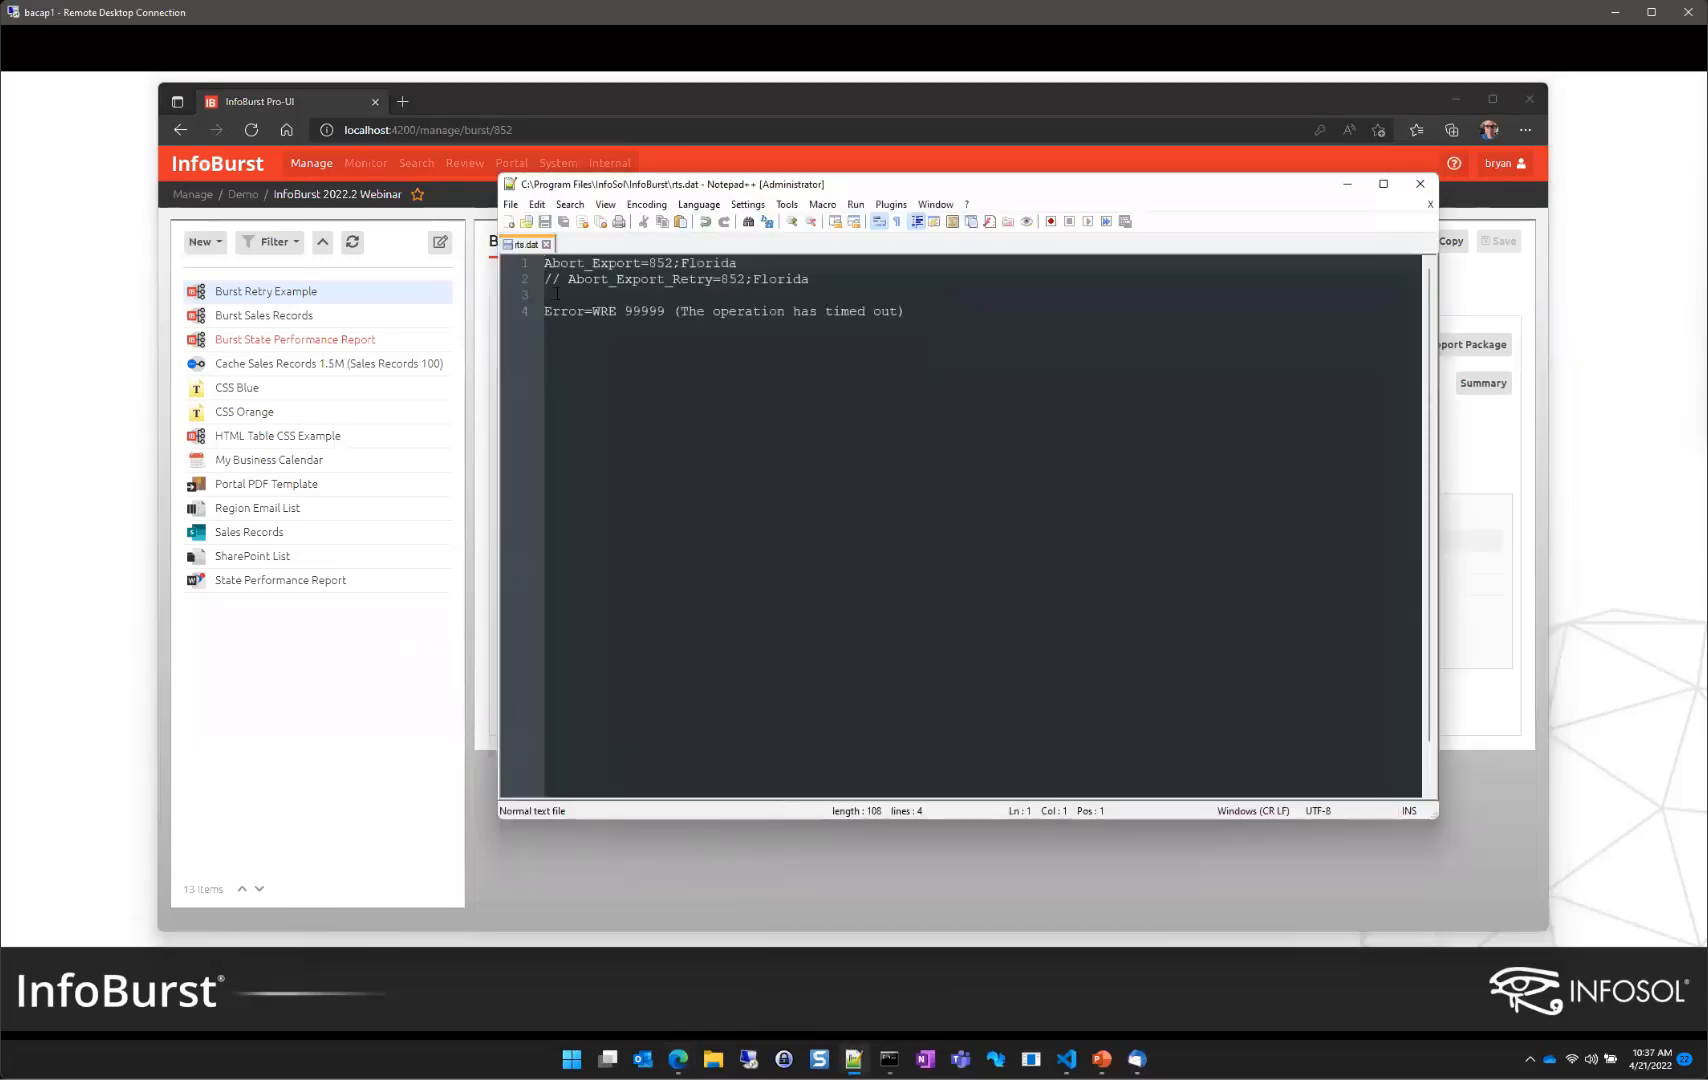
drag(543, 279, 566, 279)
key(Delete)
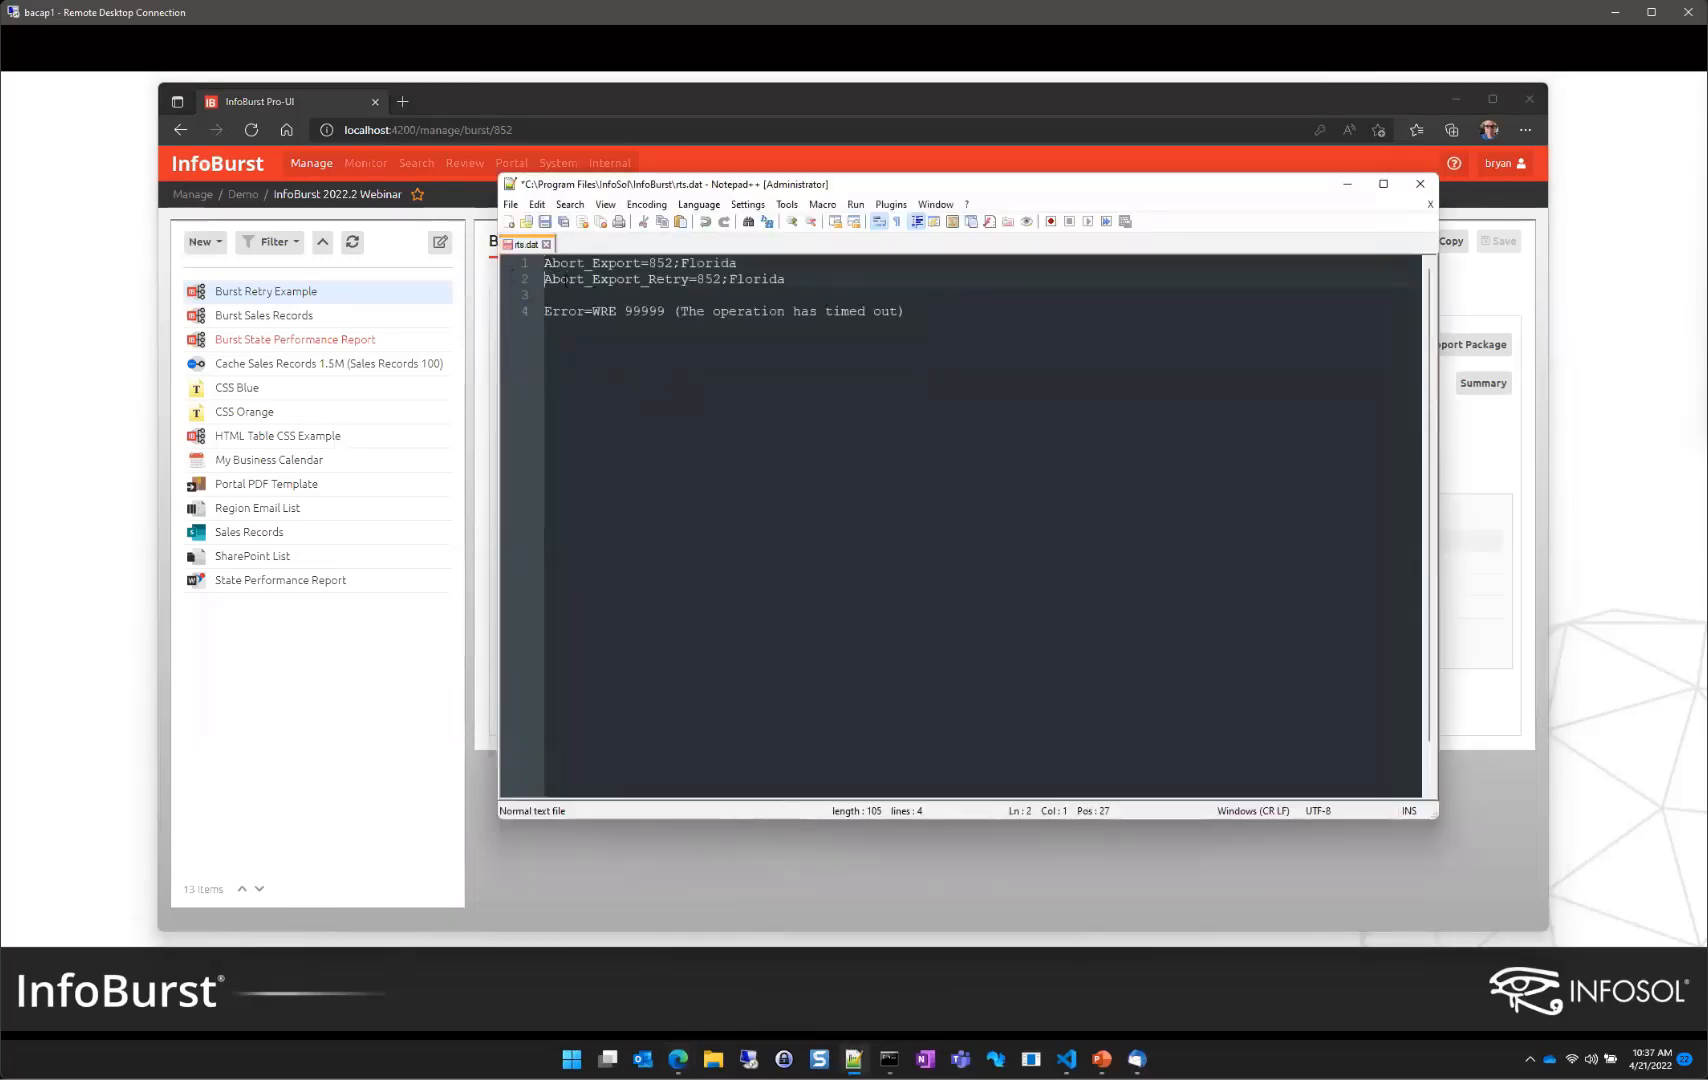
click(544, 263)
text(//)
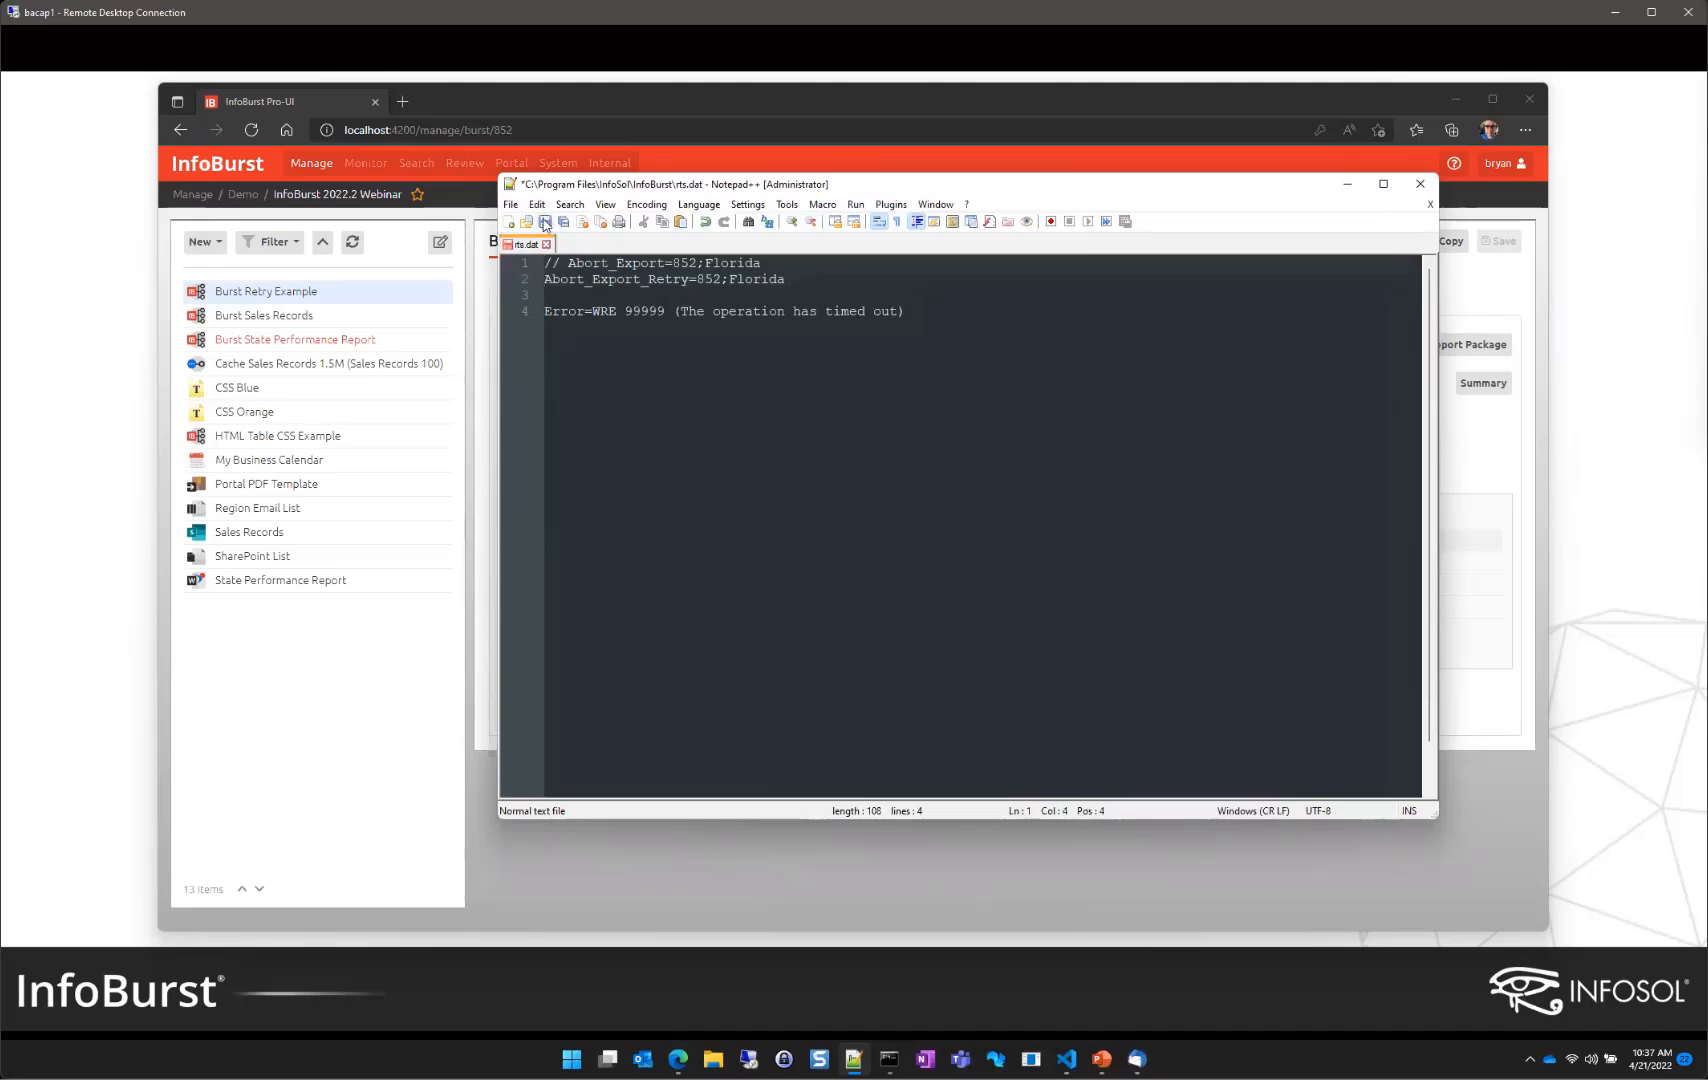
click(544, 222)
click(1347, 184)
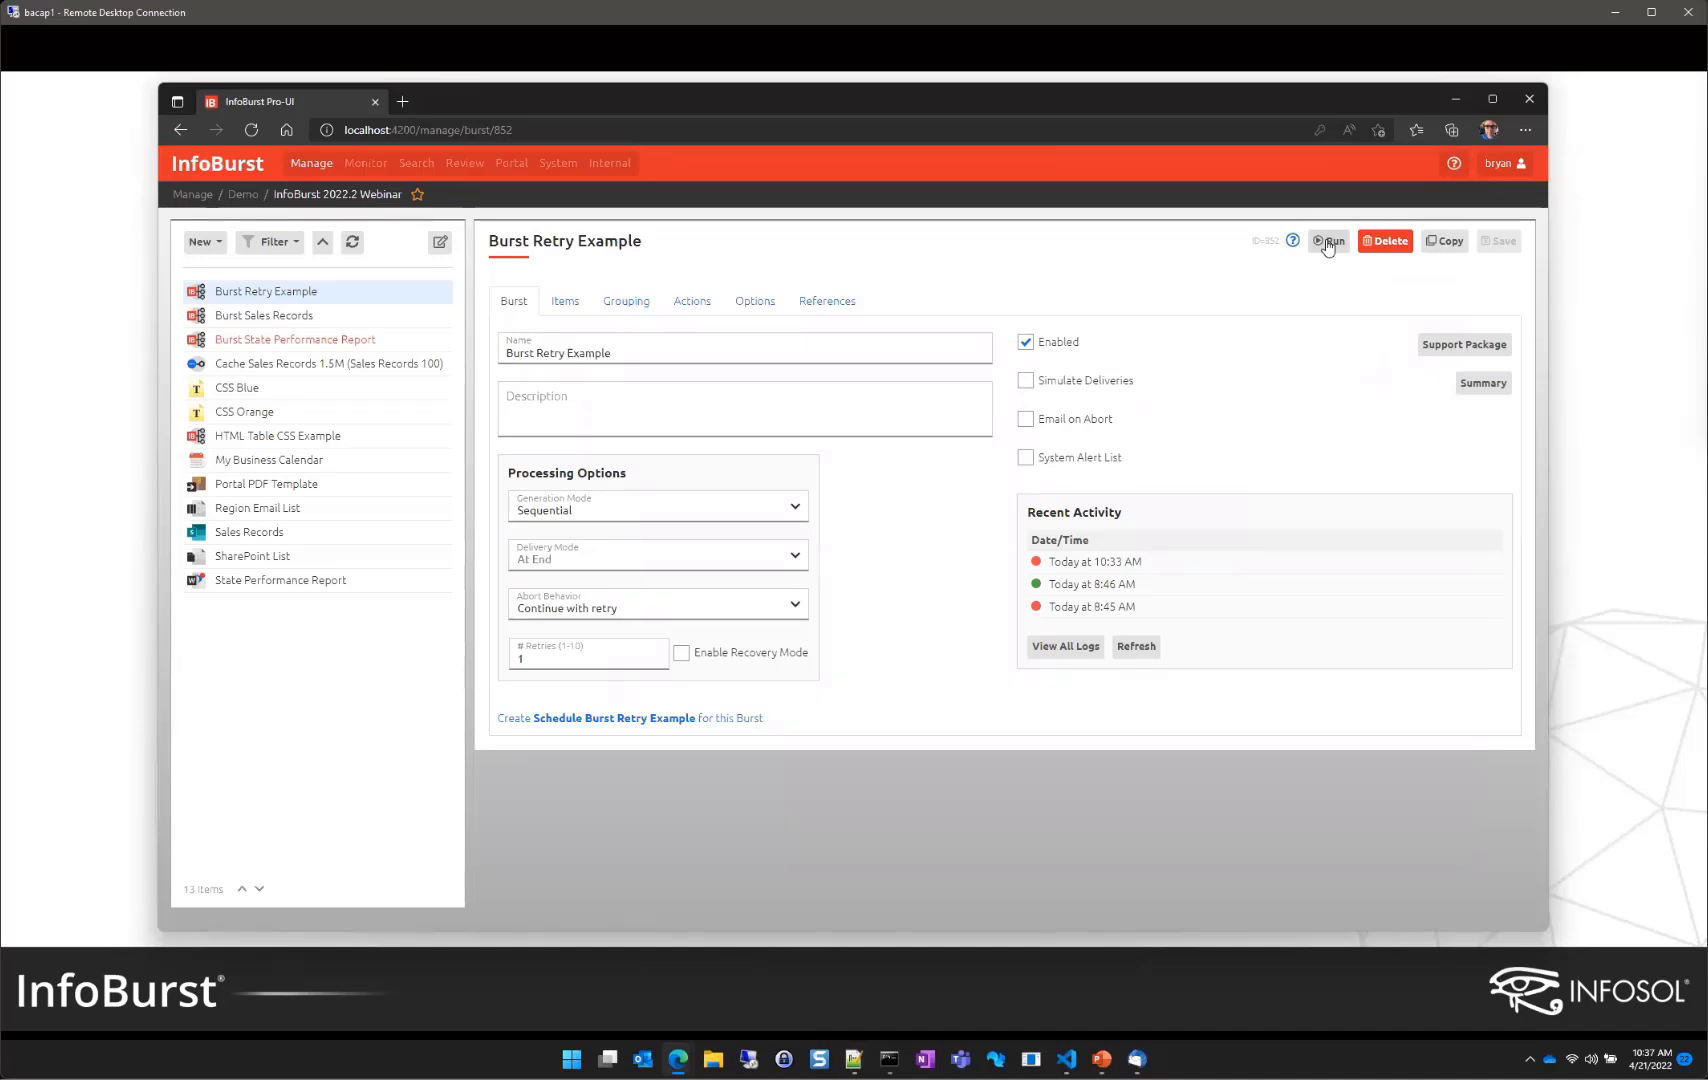
Step: Enable Recovery Mode for the Burst Retry Example burst, save it and run it
mouse_move(681, 656)
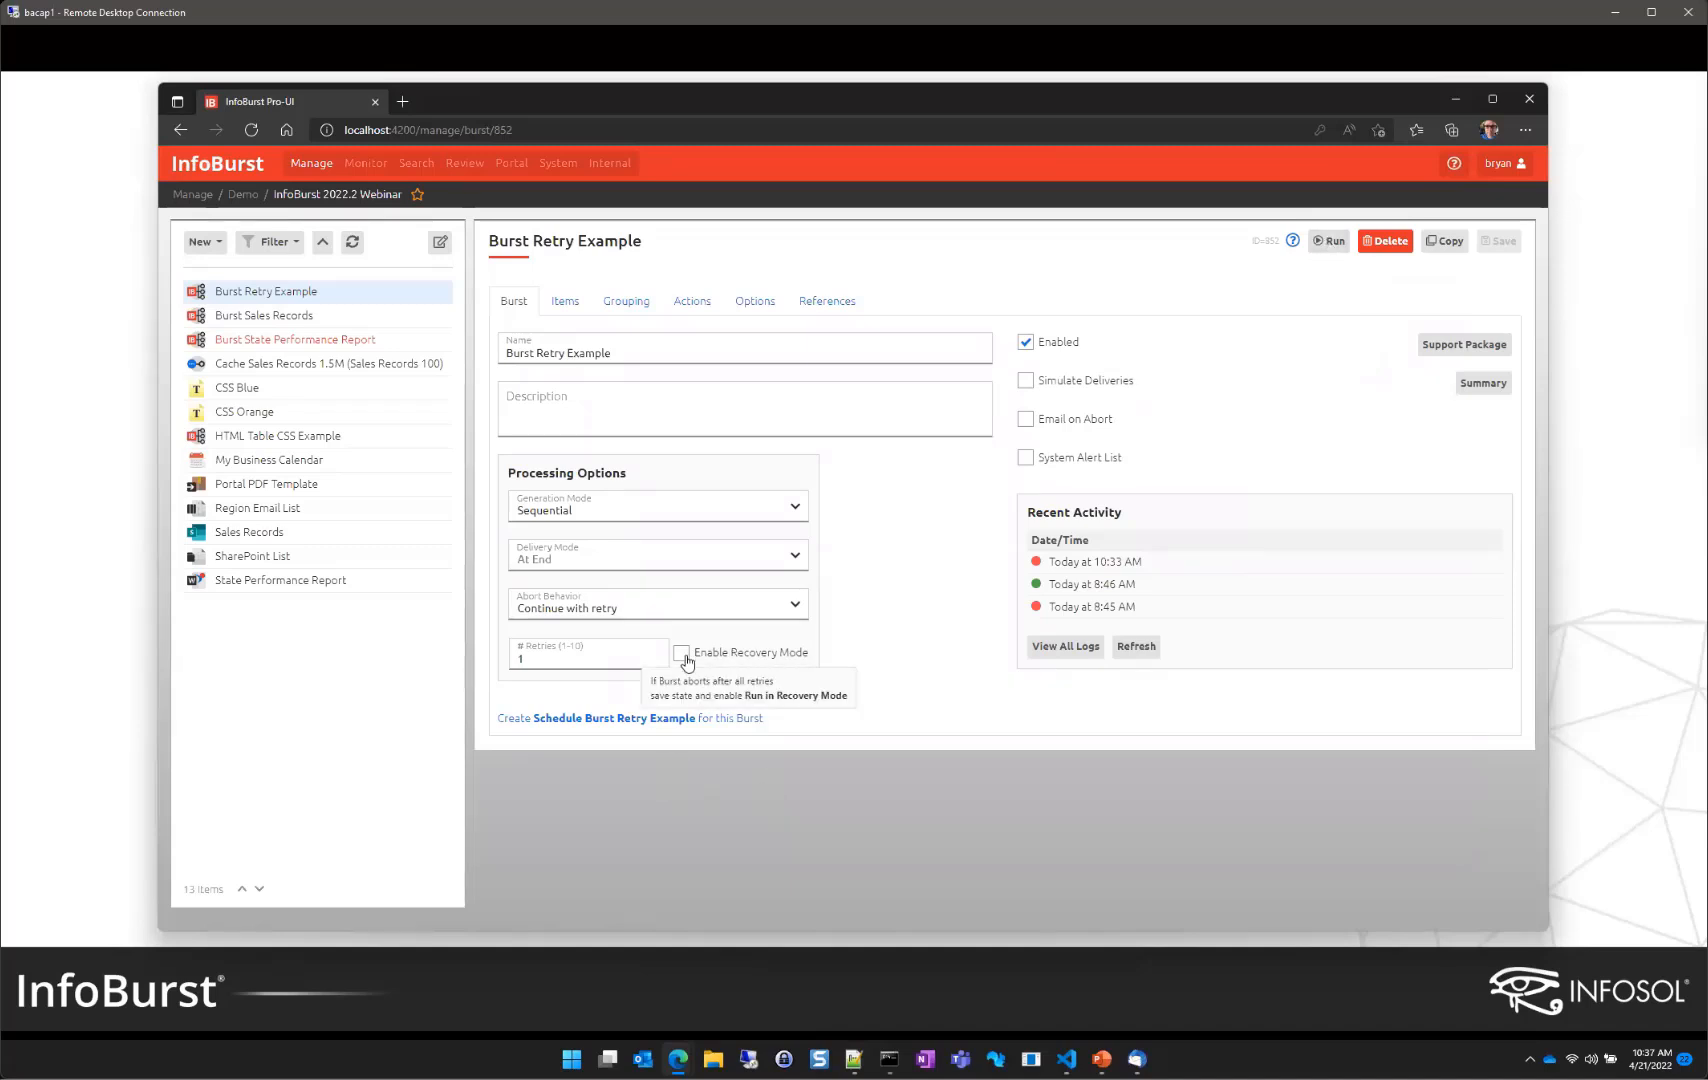
click(682, 655)
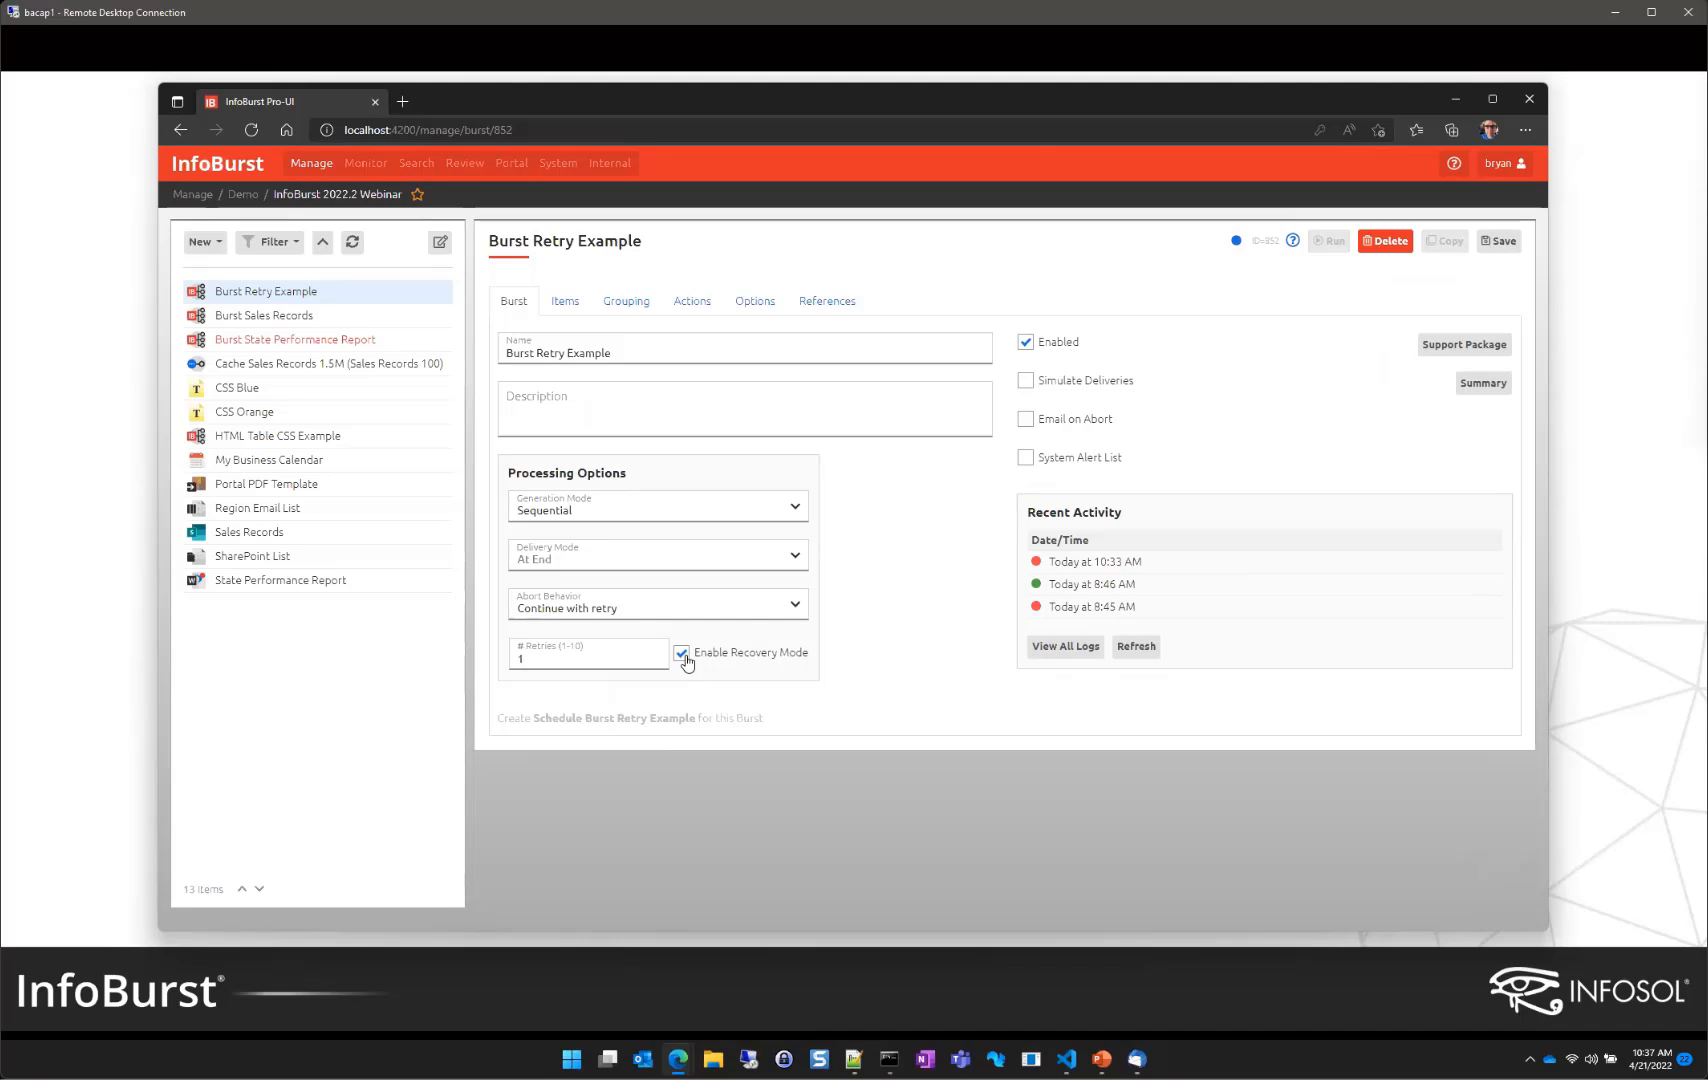
click(1502, 243)
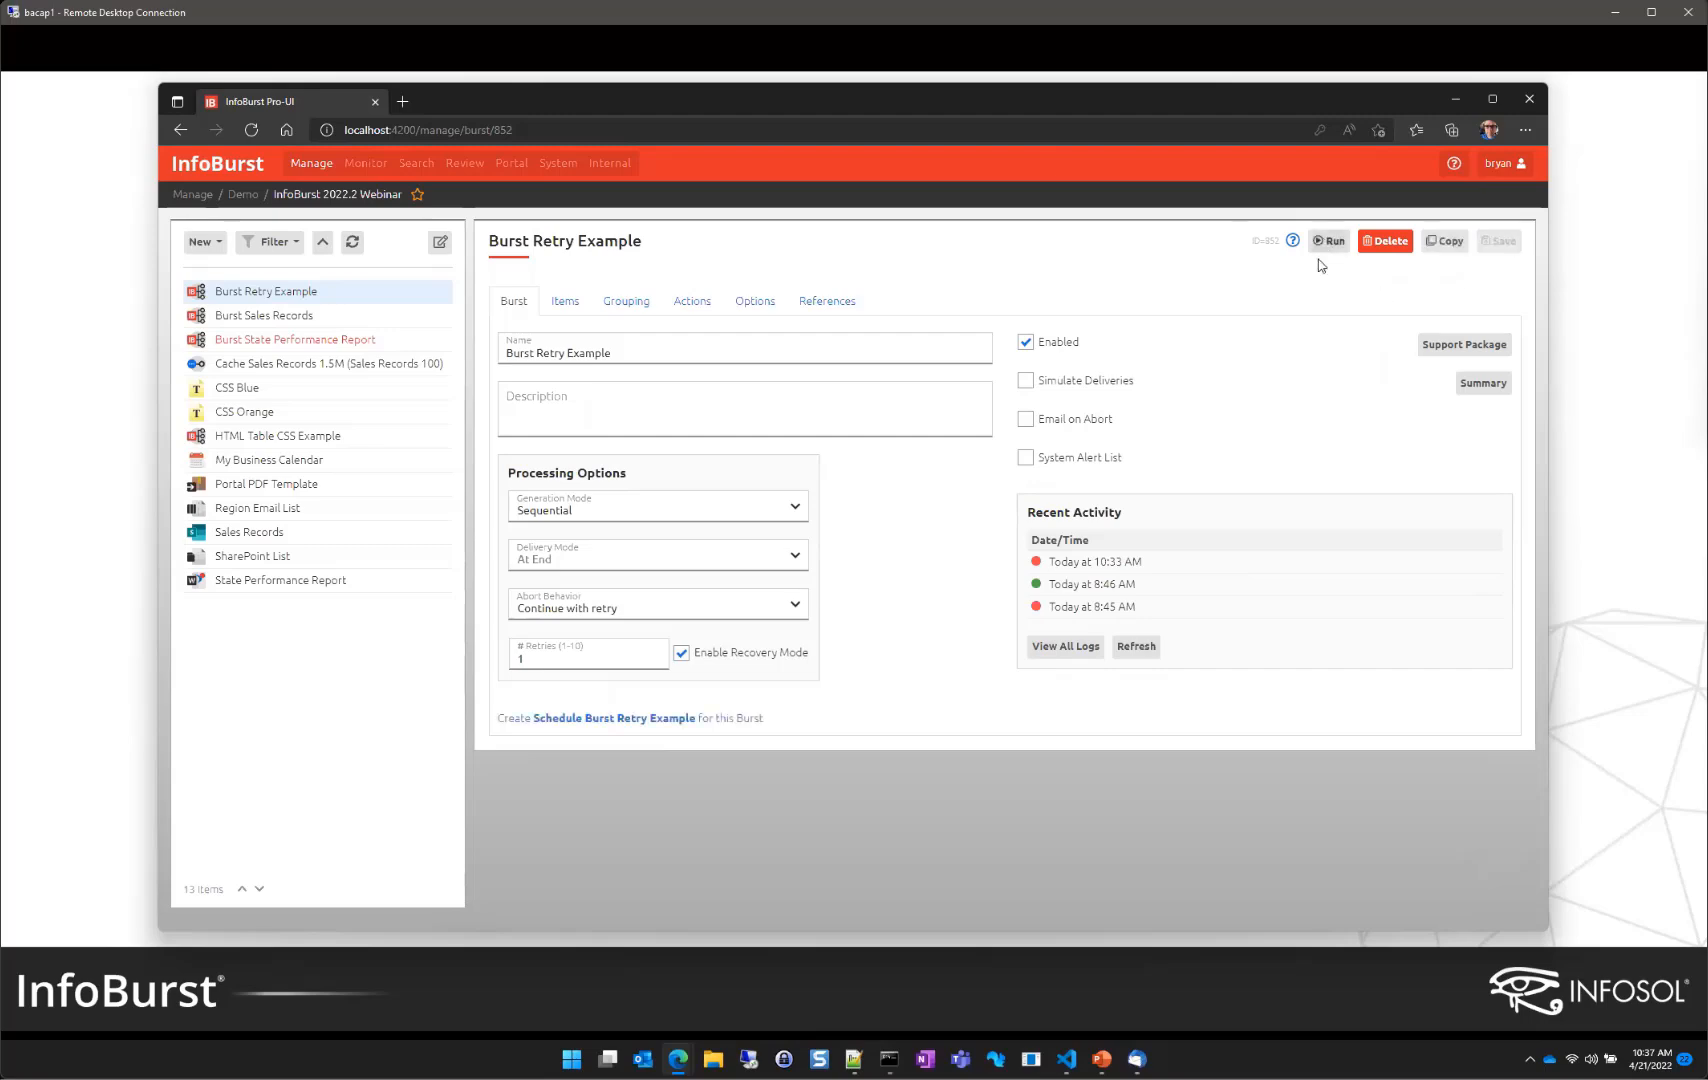
click(1329, 241)
click(979, 587)
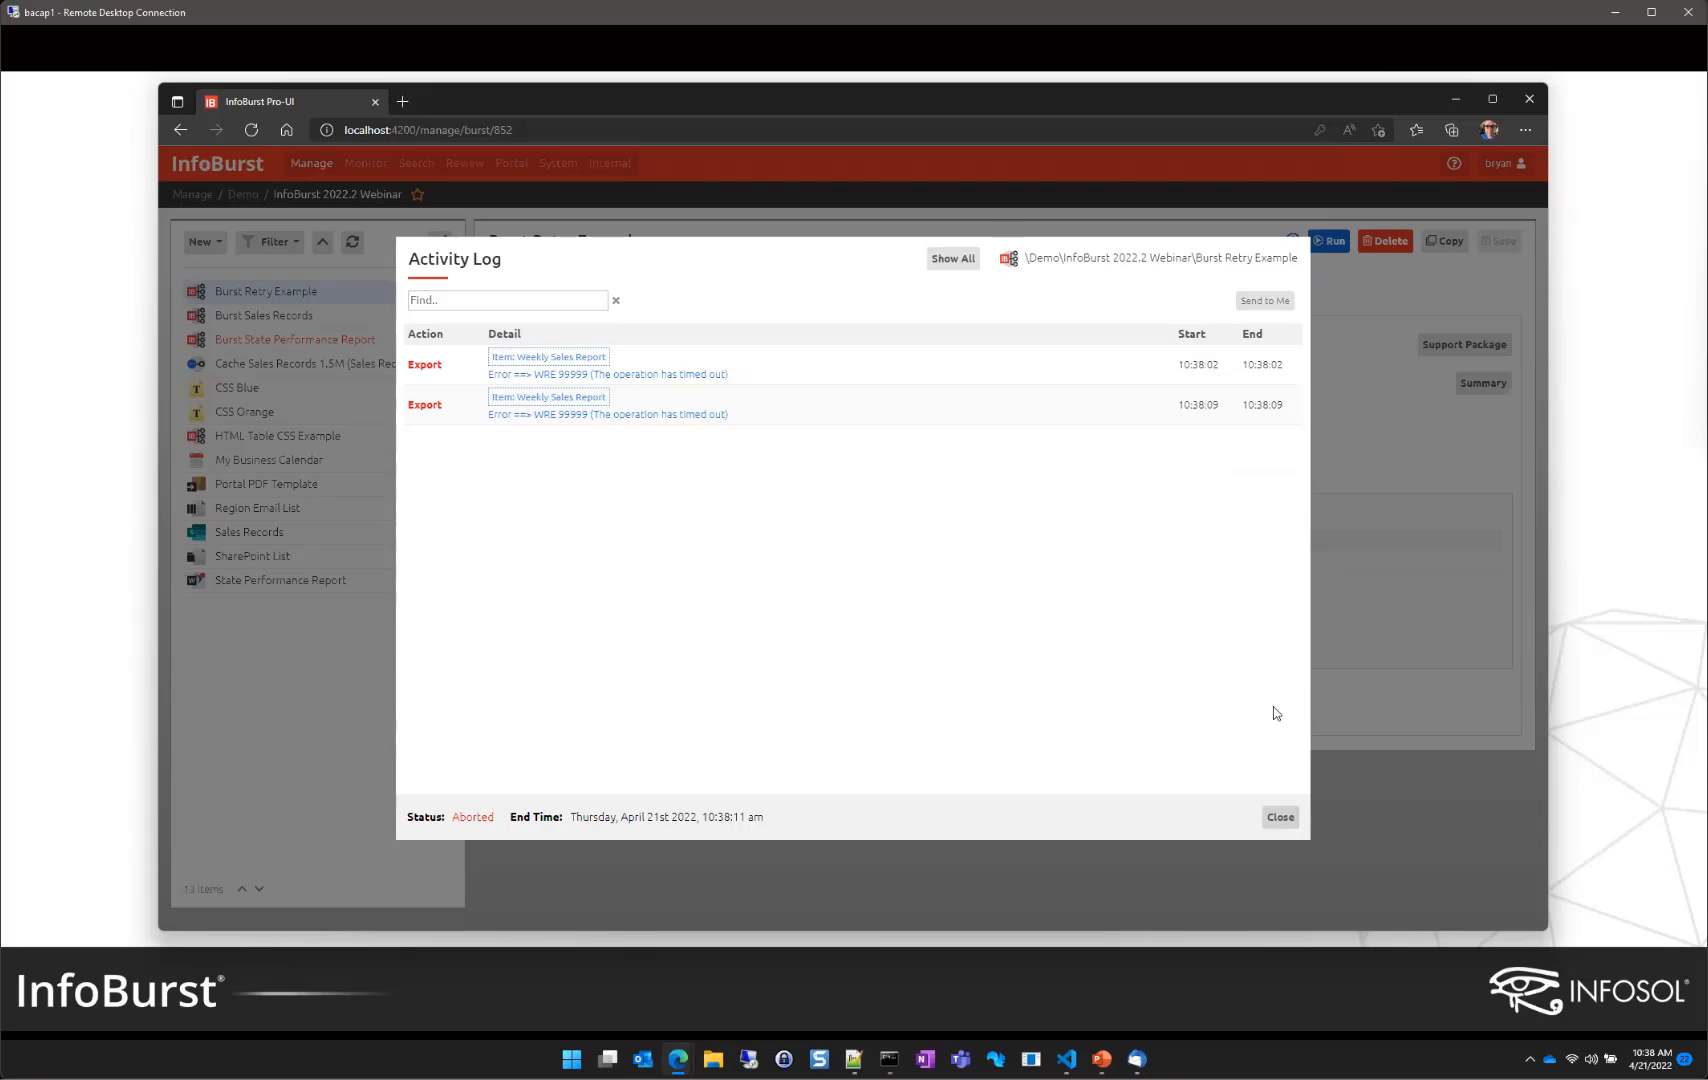
Step: Show all entries of the aborted run's activity log, review them through the Florida export error, and close the log
click(941, 262)
scroll(592, 577, down, 5)
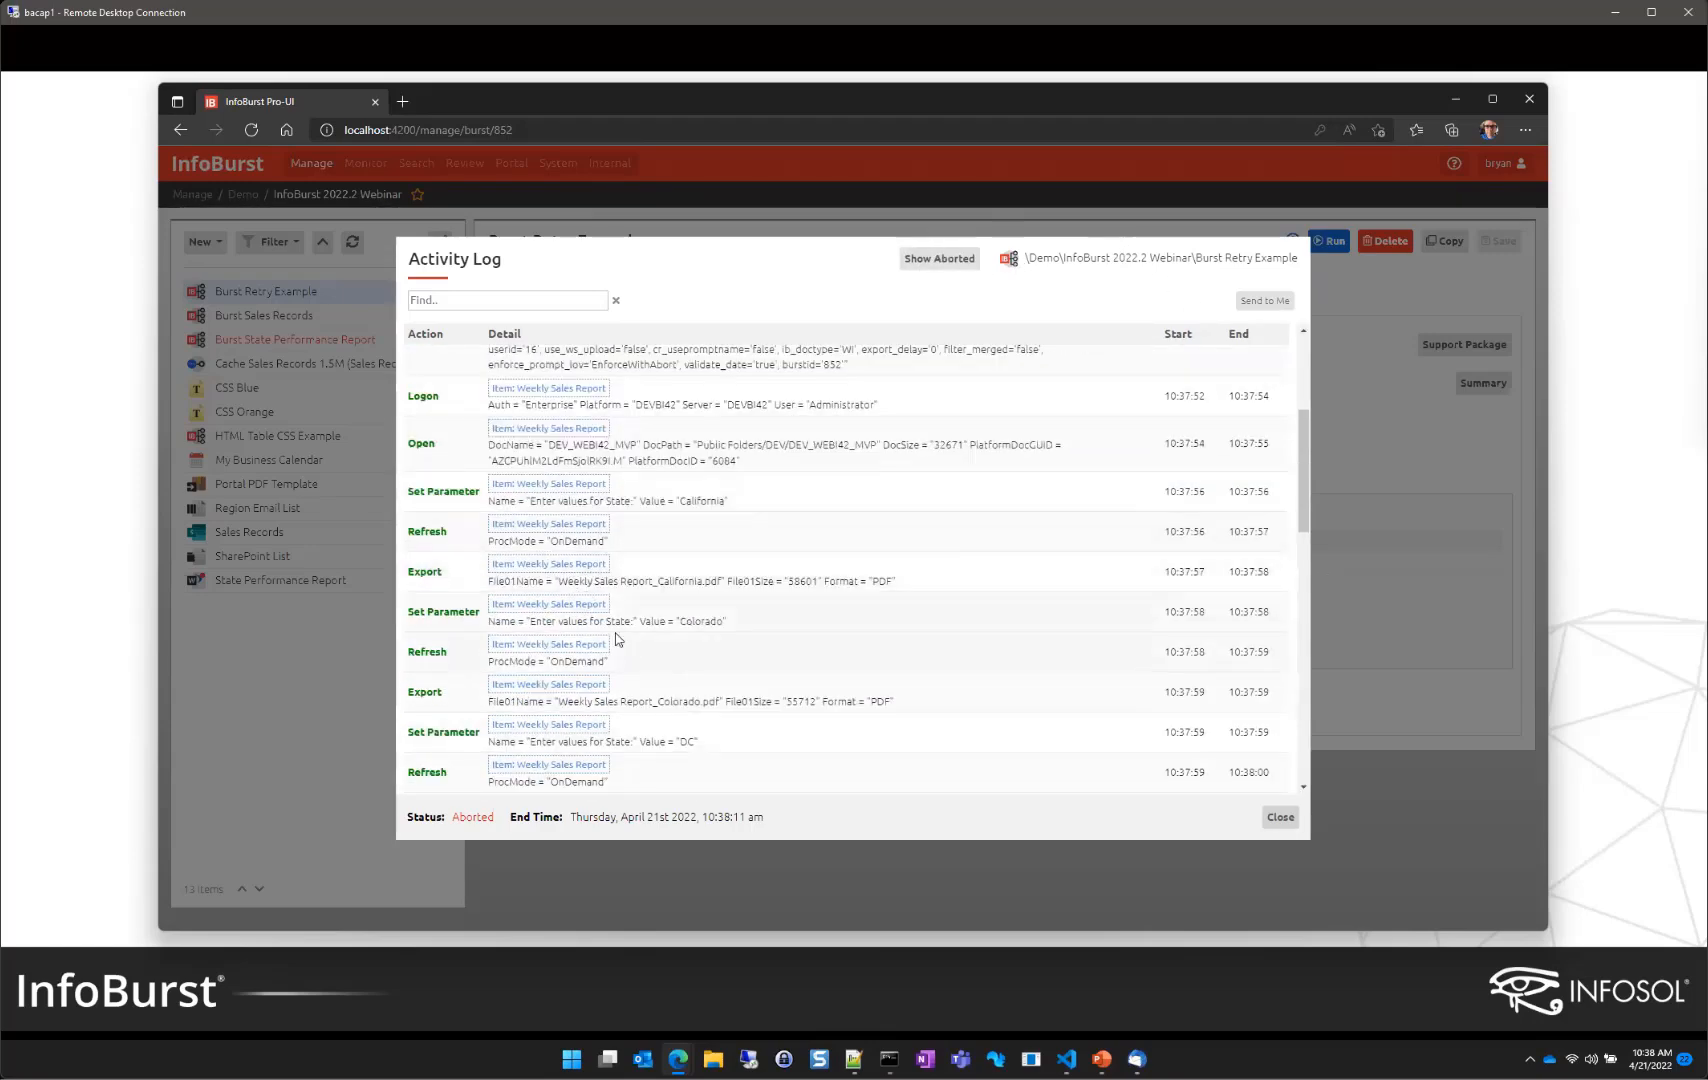
scroll(648, 548, down, 1)
scroll(600, 530, down, 4)
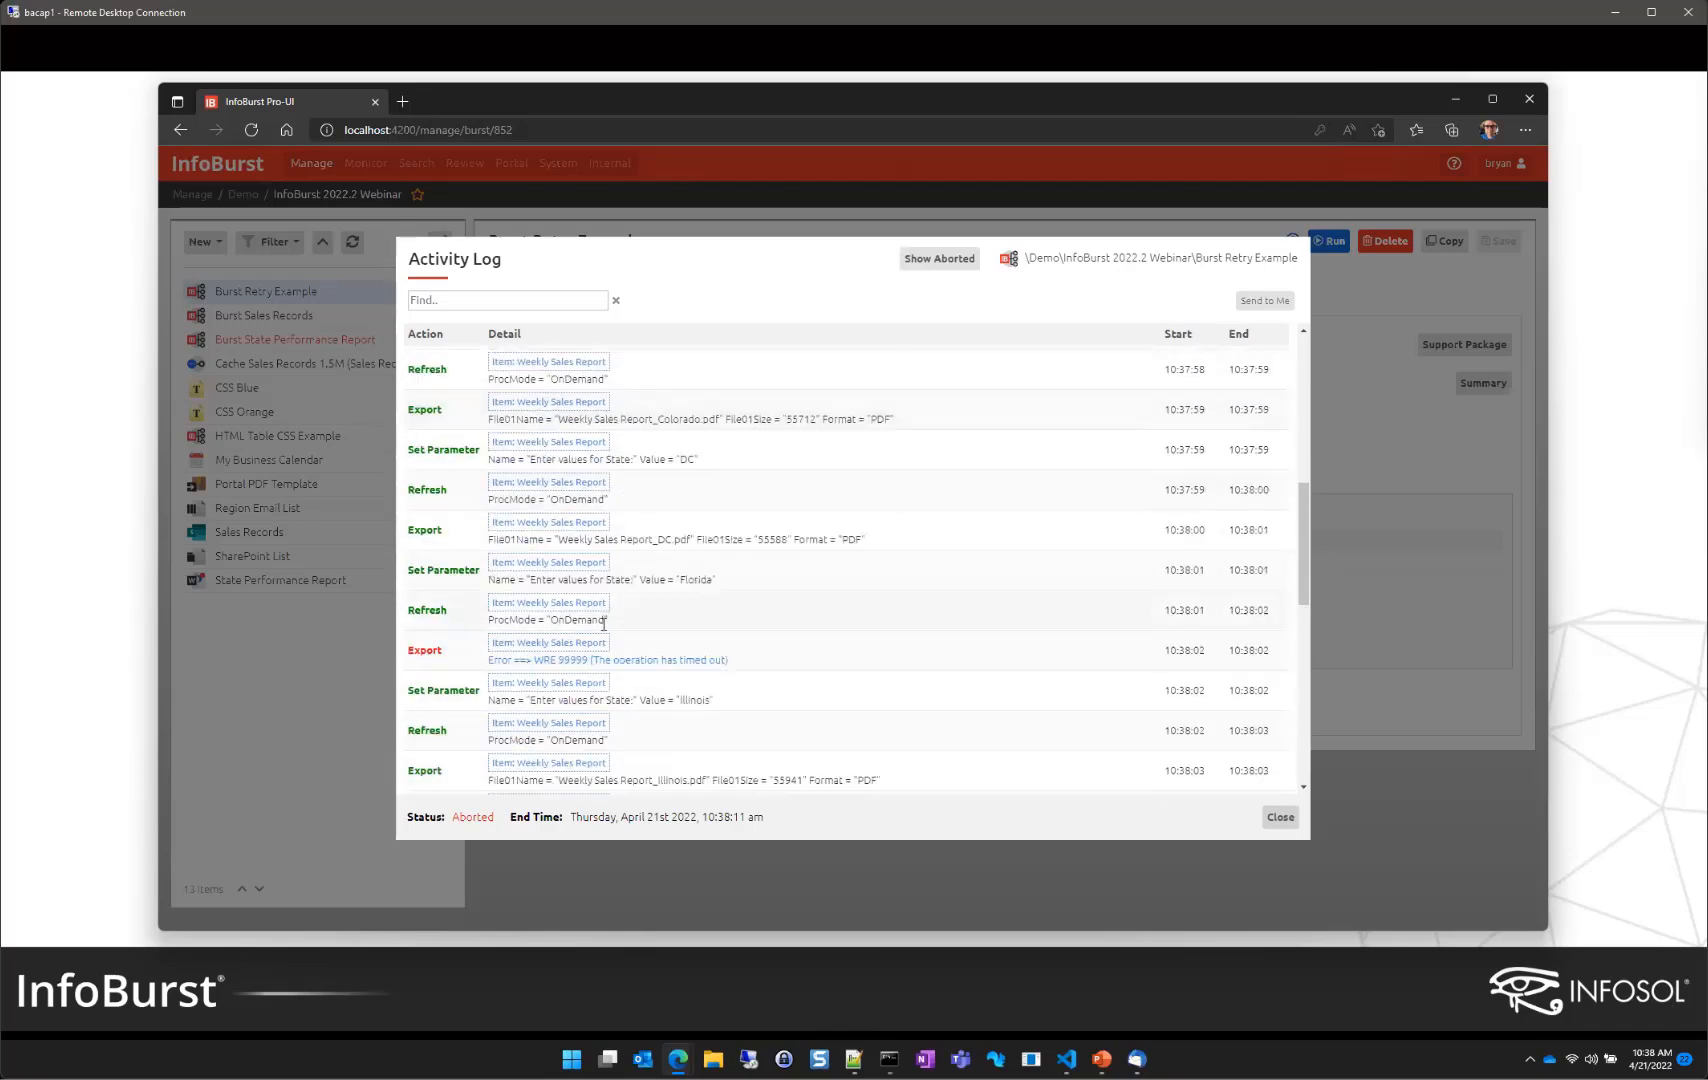
click(1280, 818)
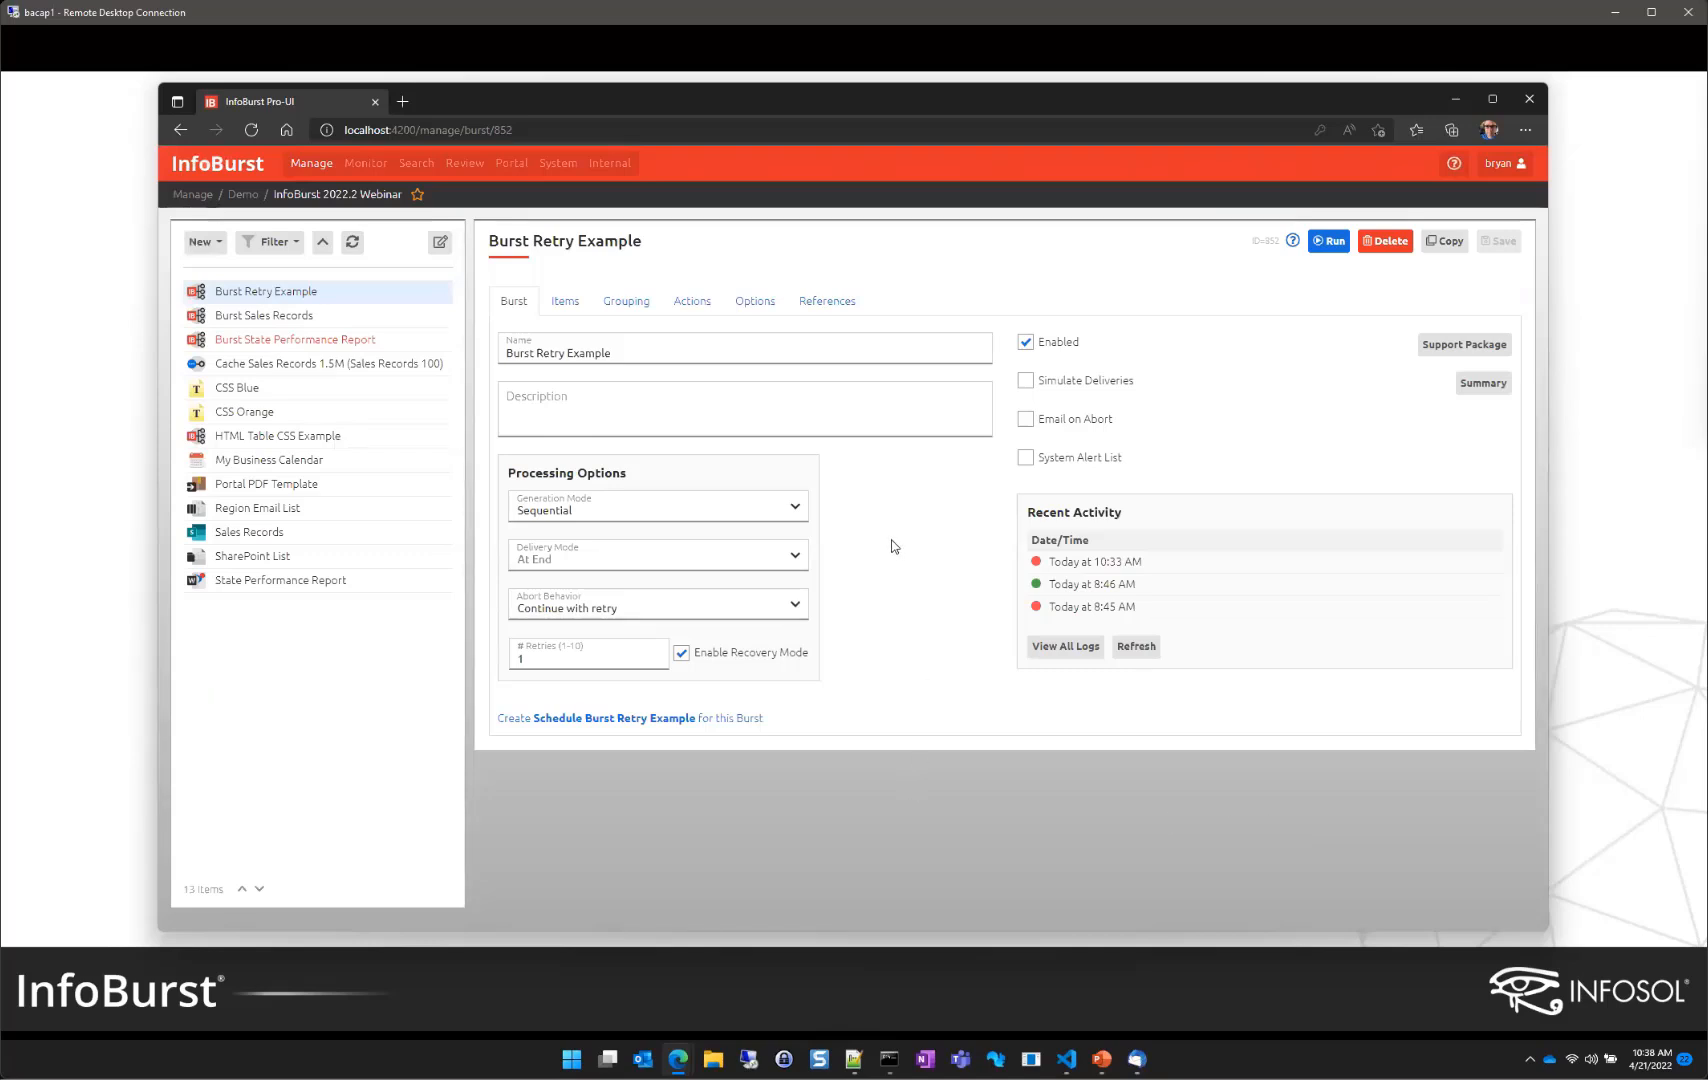
Step: Run the Burst Retry Example burst again in recovery mode
click(1330, 244)
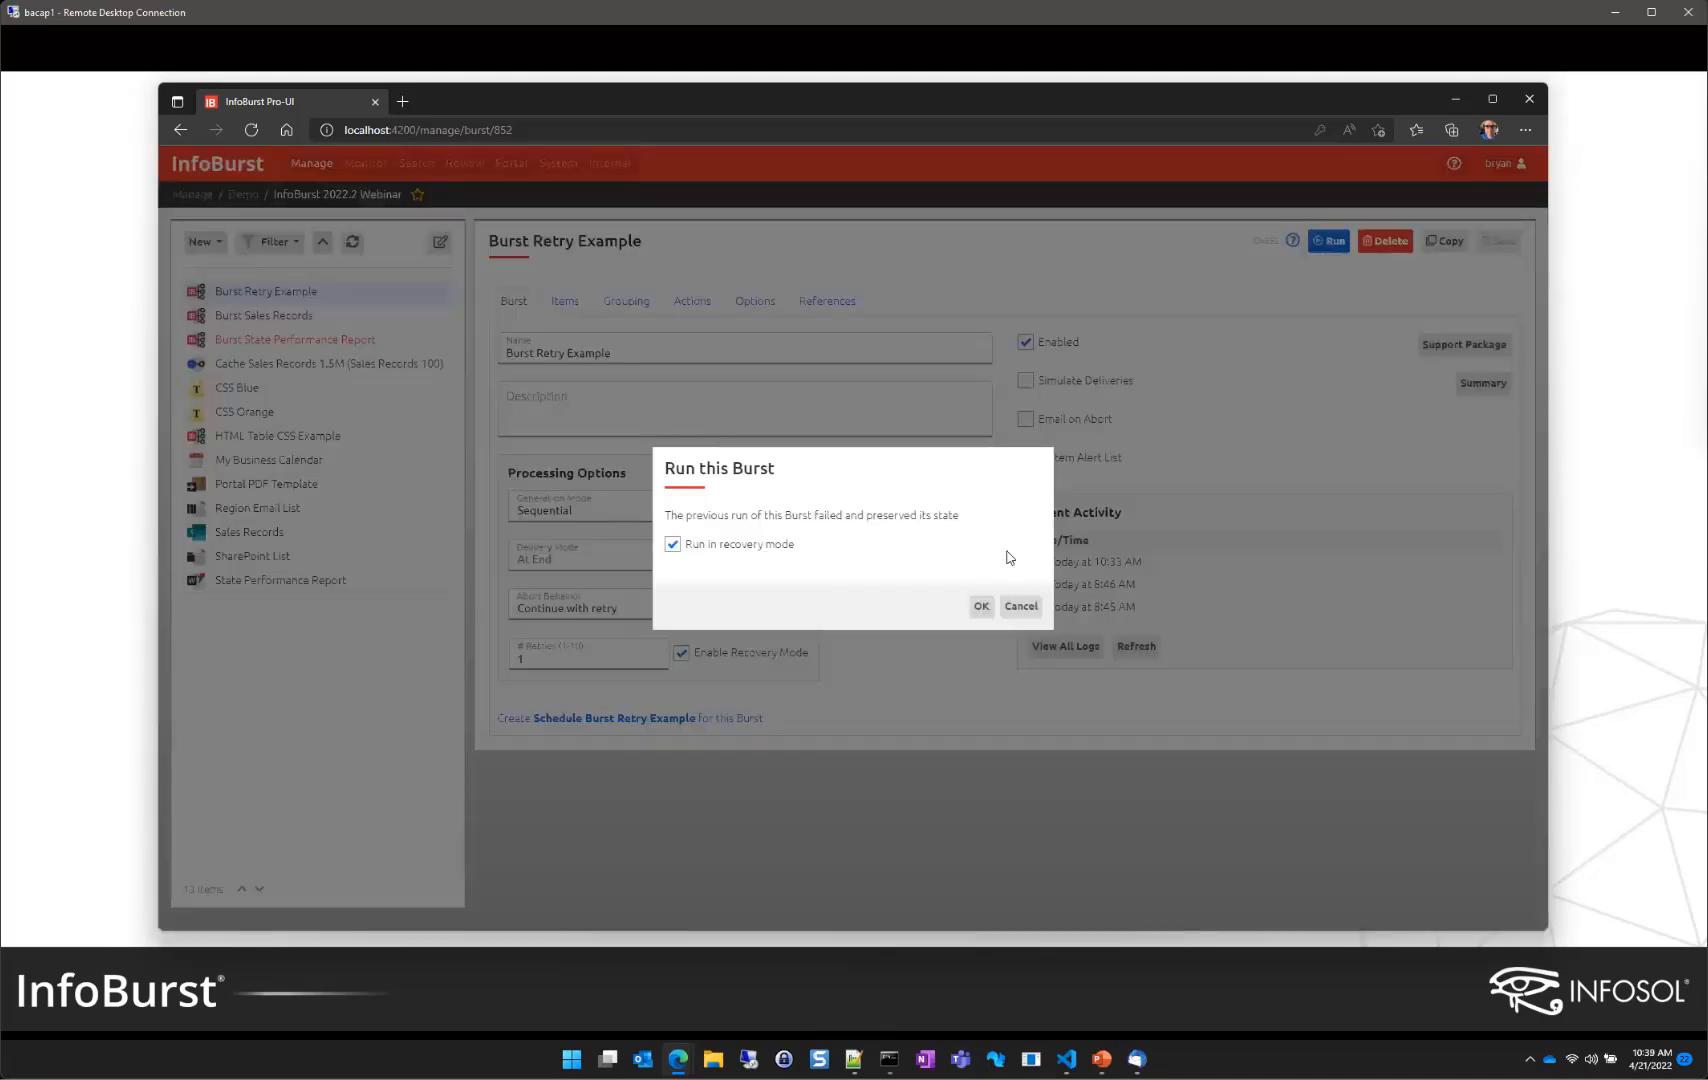
click(981, 607)
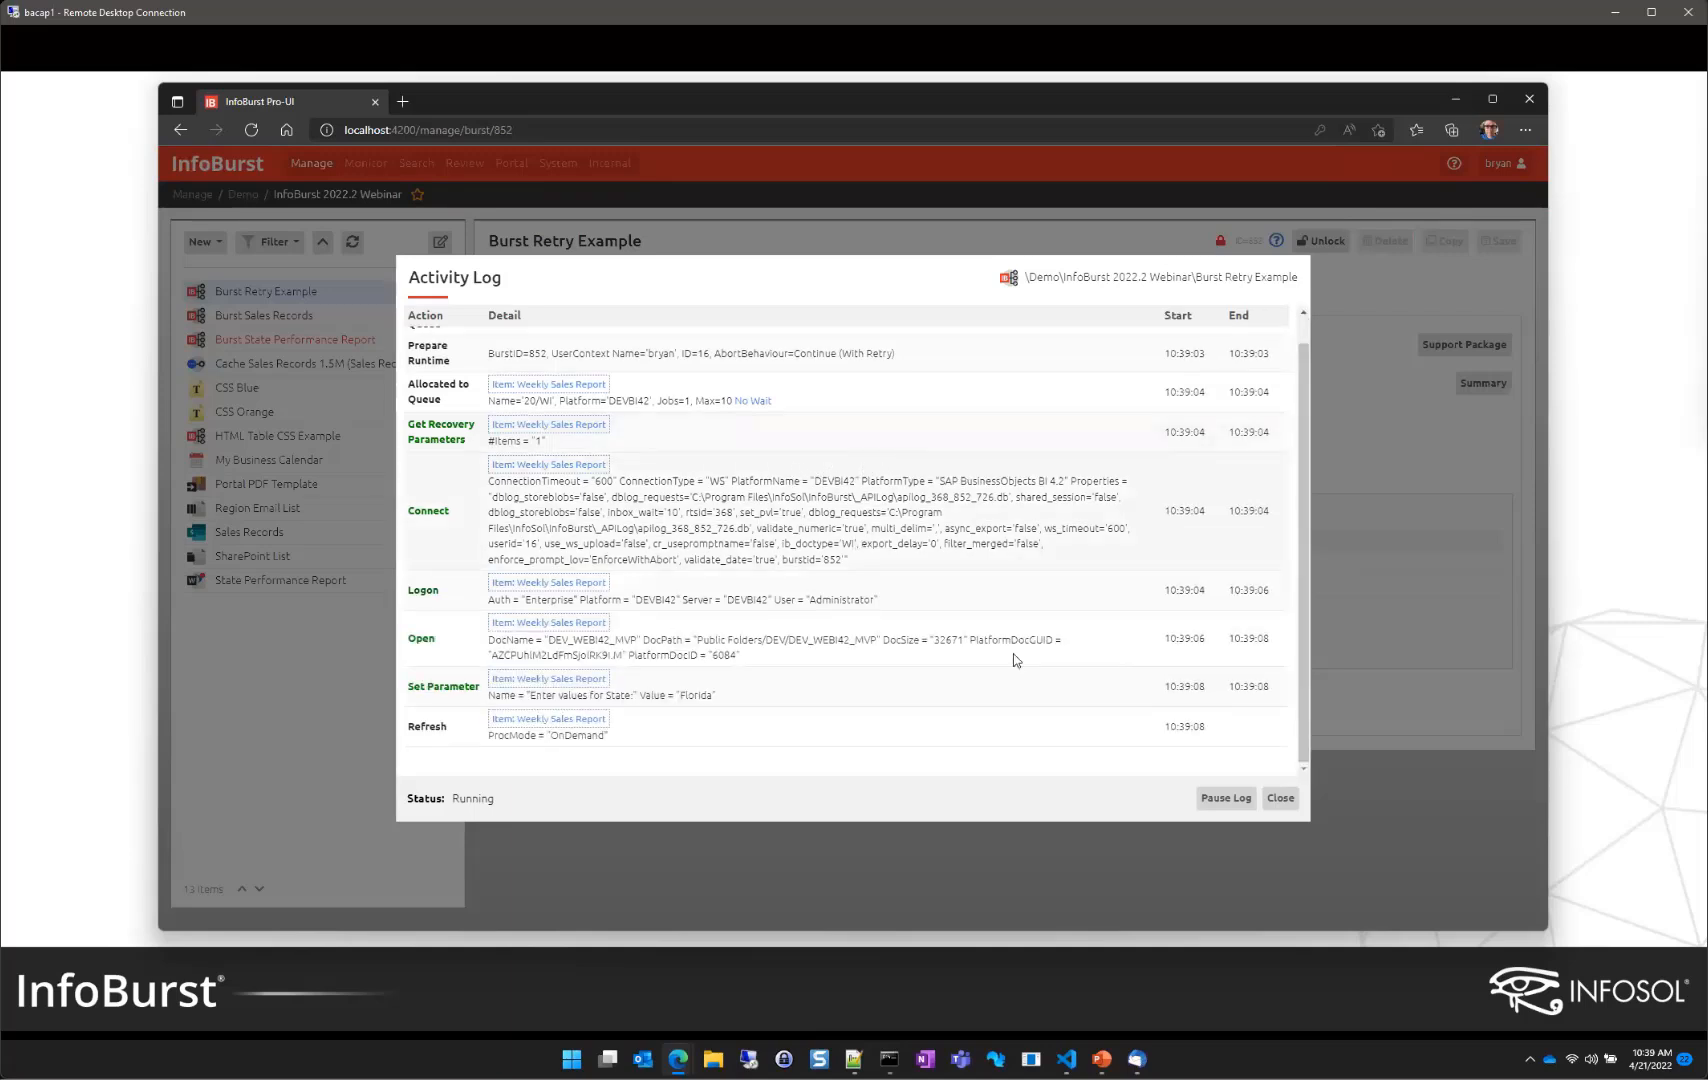
Step: Close the running activity log, comment out the Abort_Export_Retry line of rts.dat in Notepad++ with //, save the file and minimize the editor
click(1279, 798)
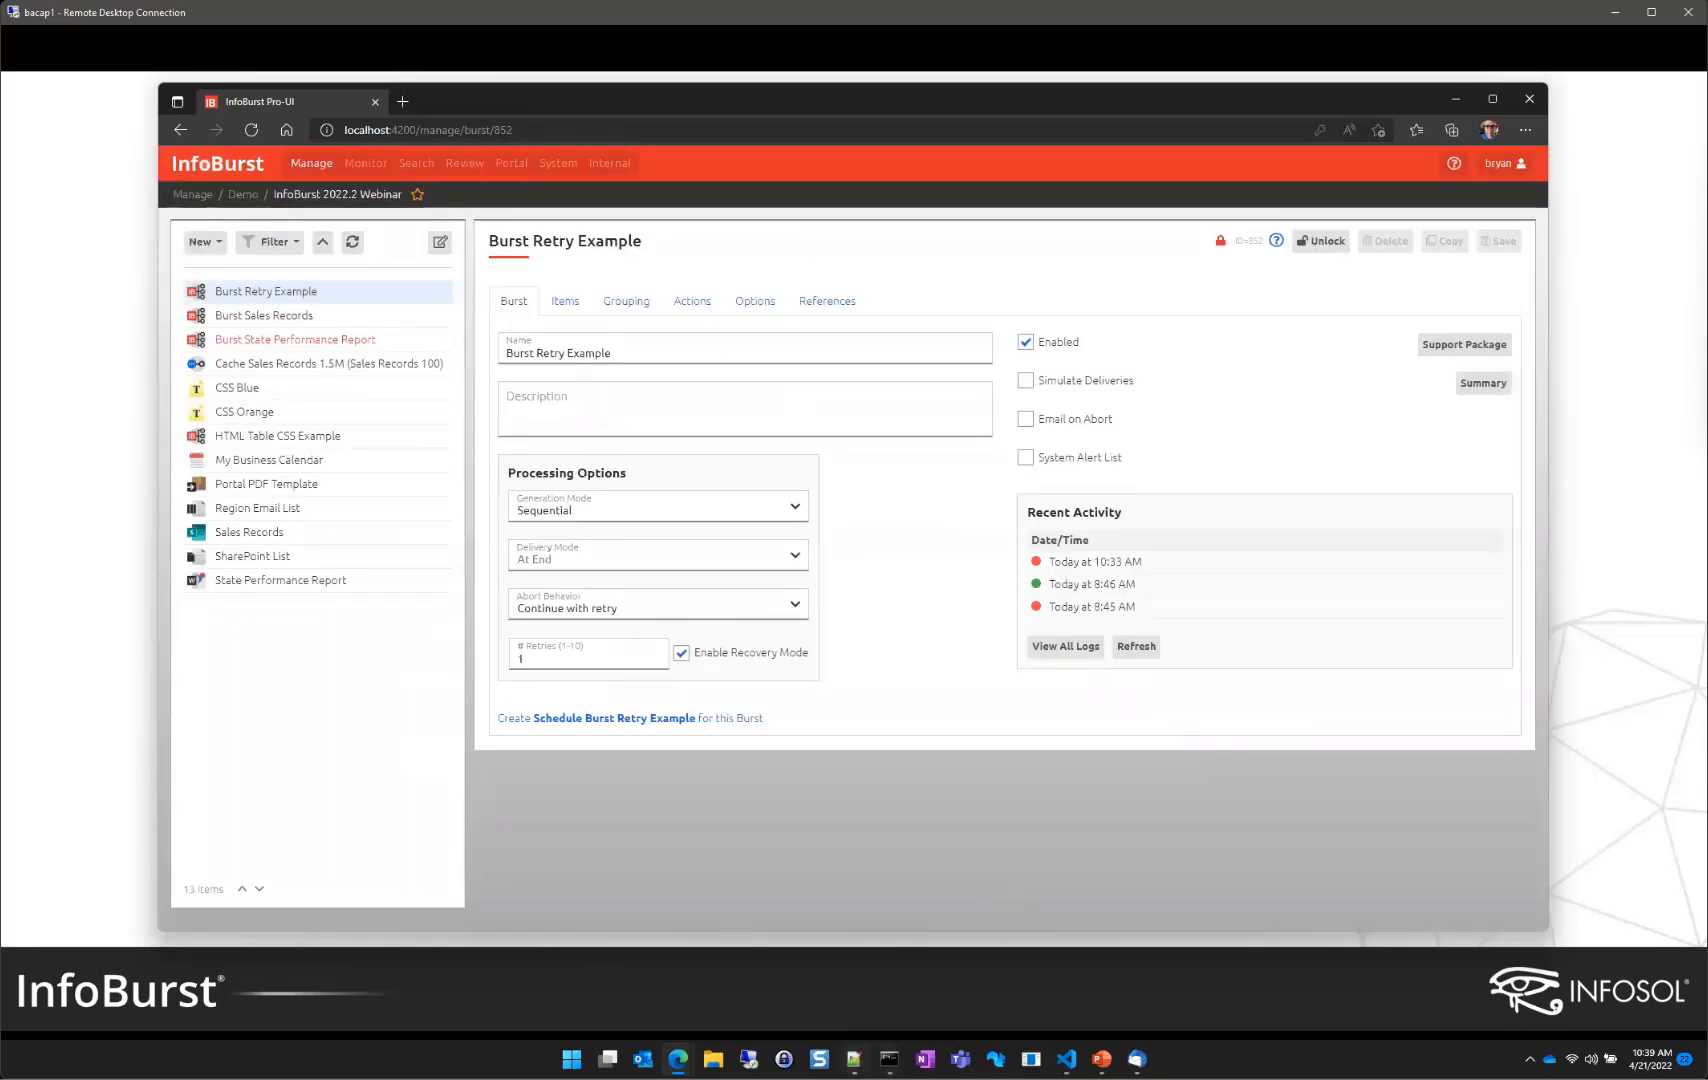
key(alt+Tab)
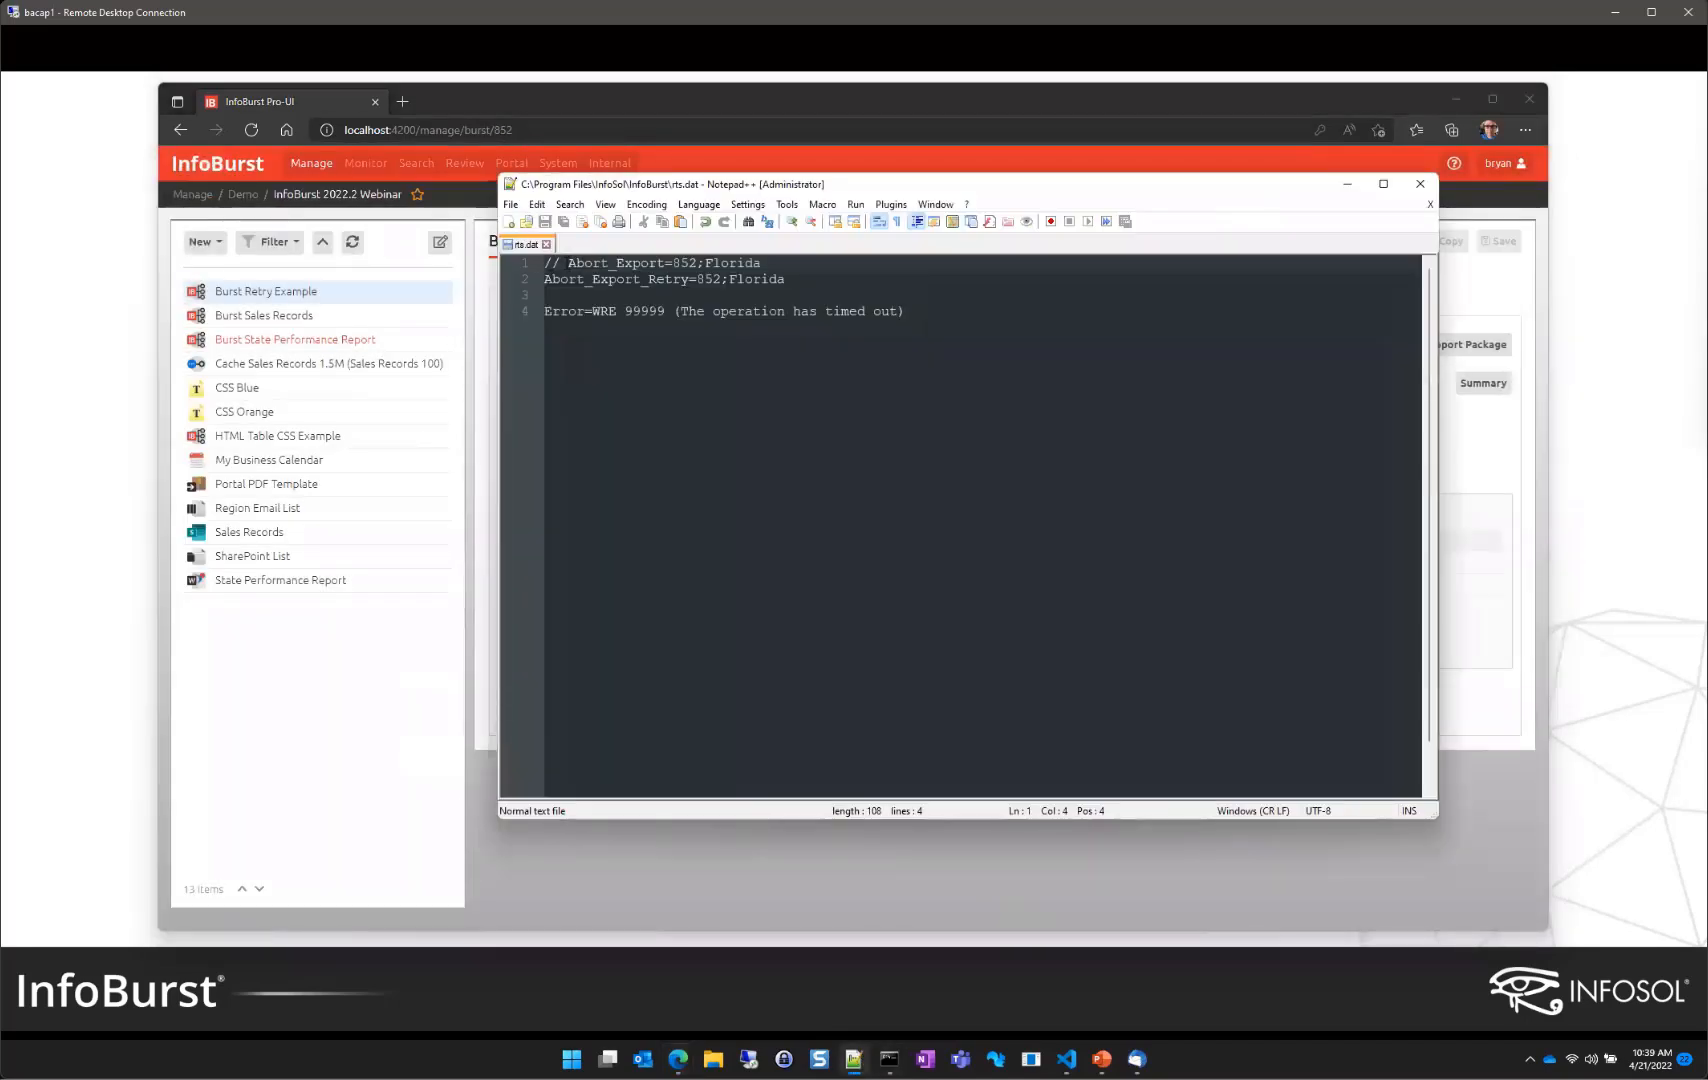
drag(568, 263, 544, 264)
key(ctrl+c)
click(546, 280)
key(ctrl+v)
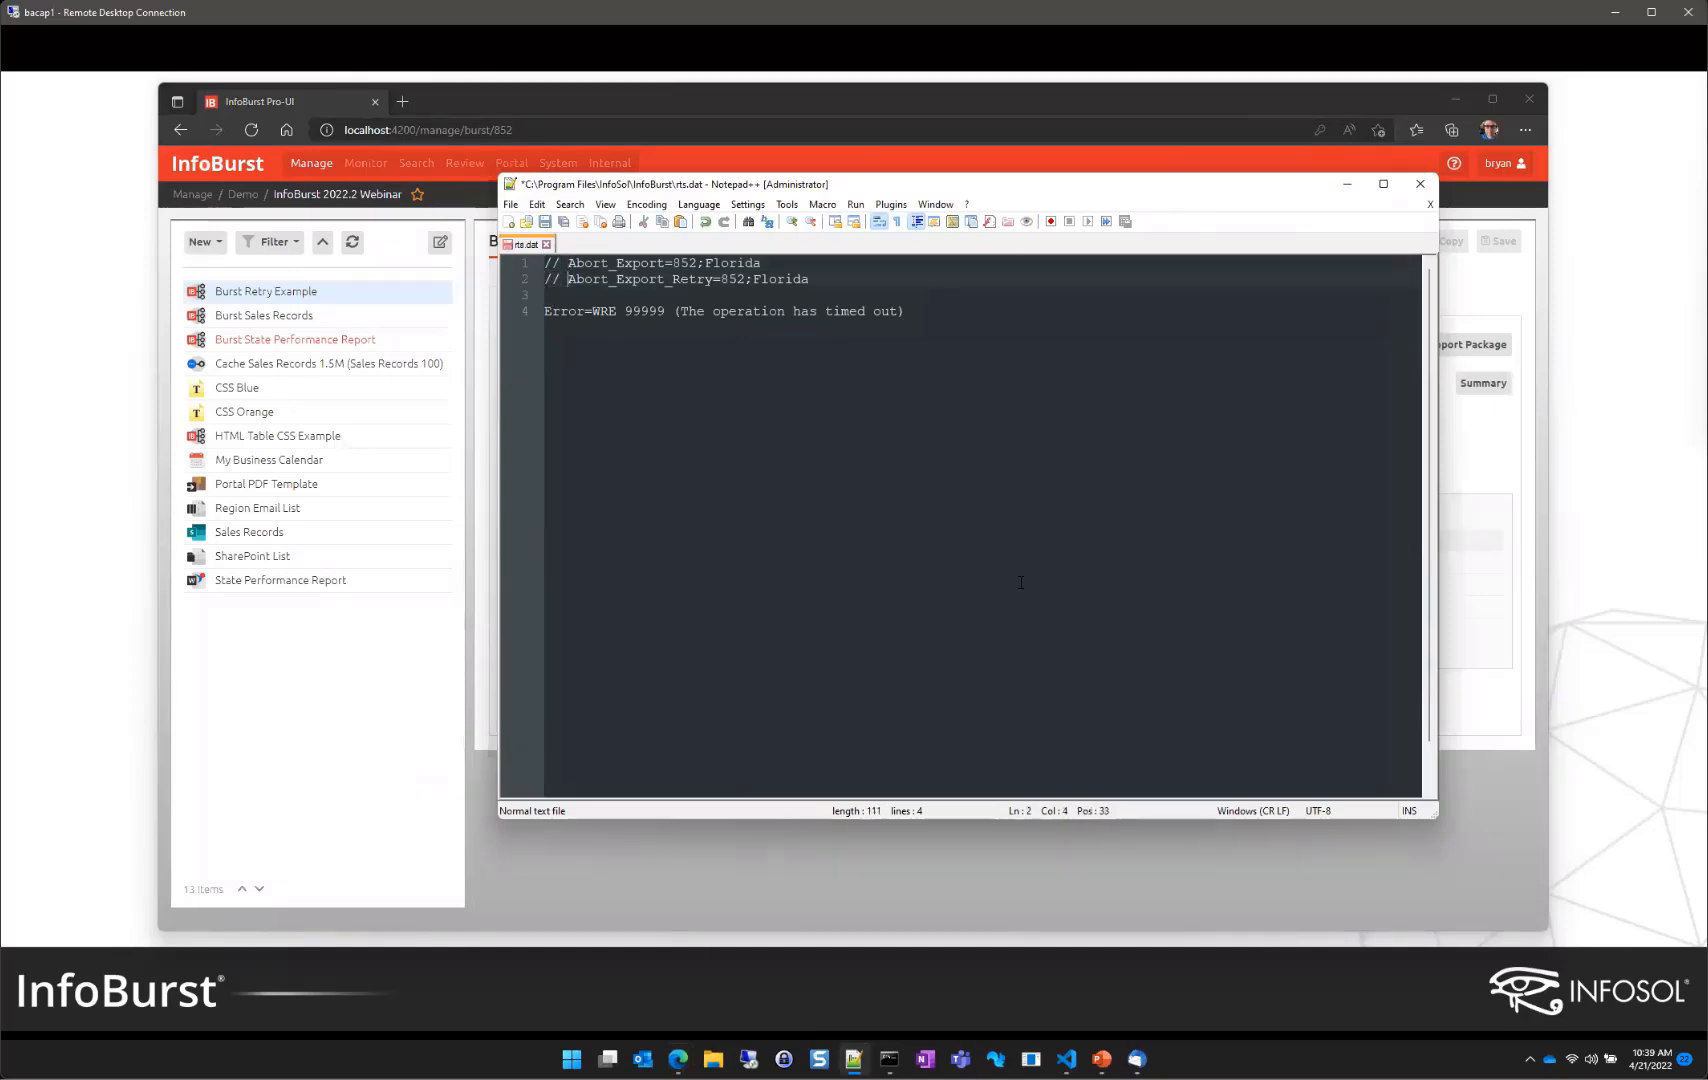
click(545, 221)
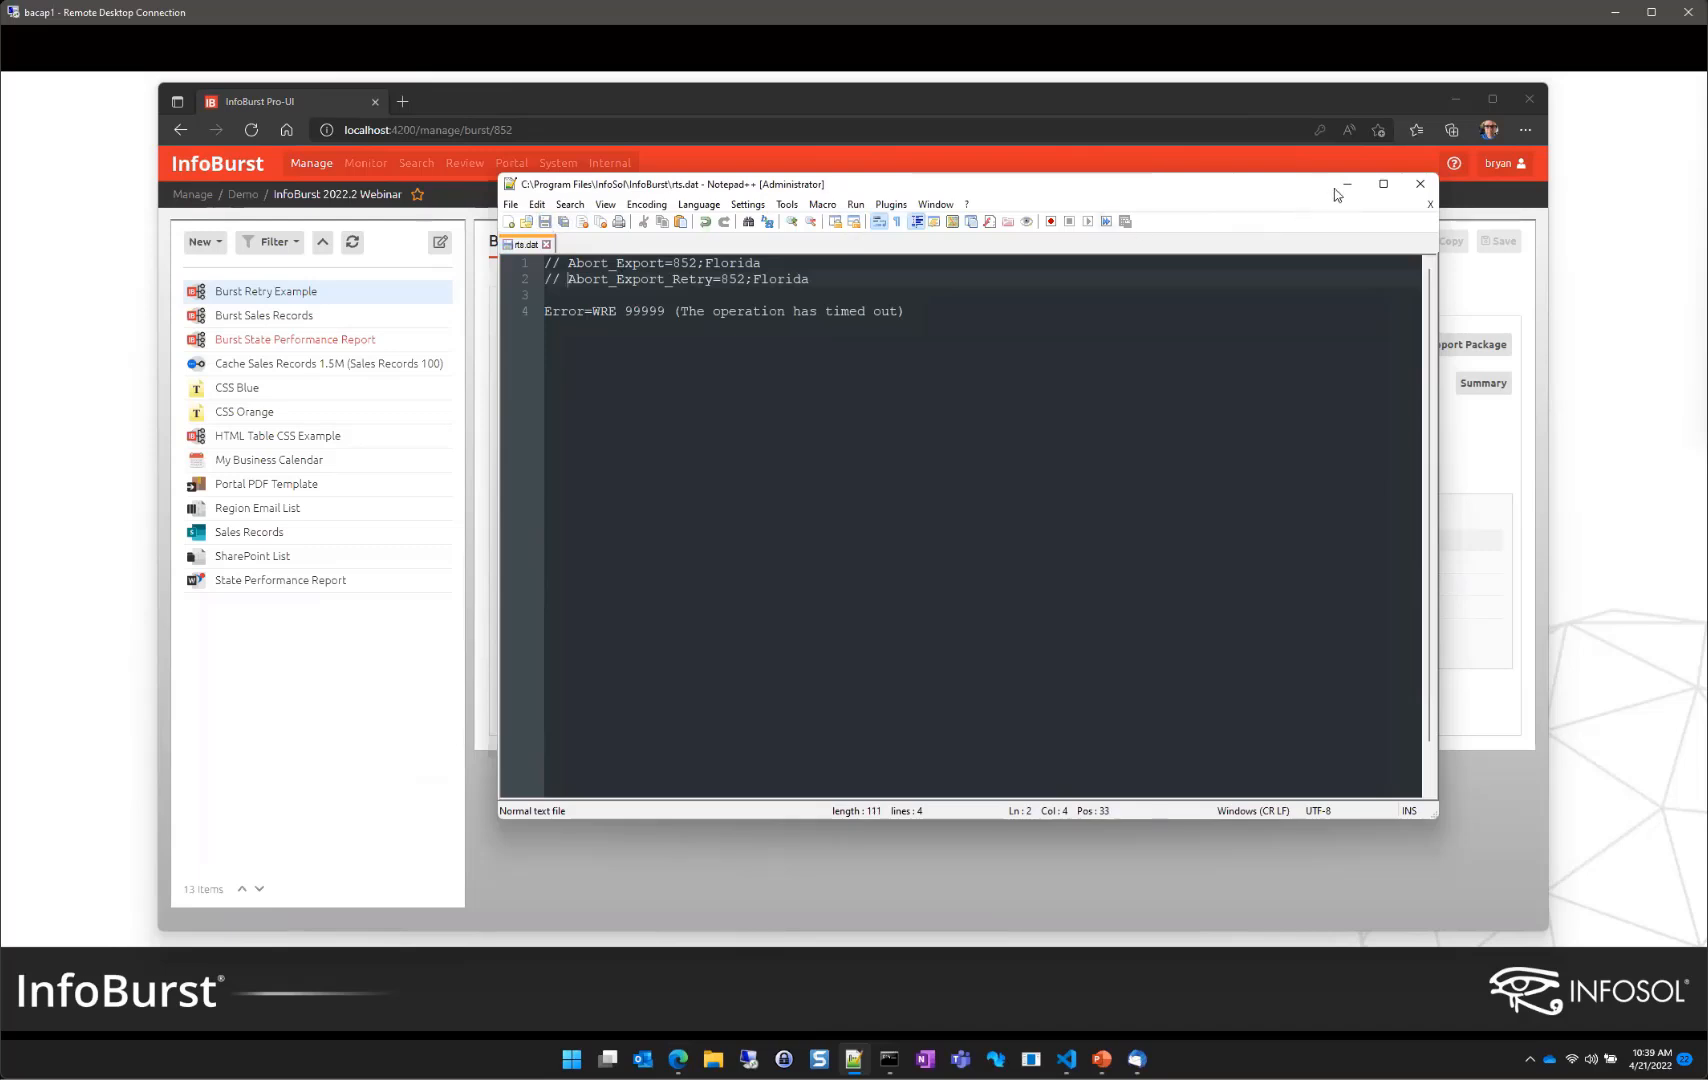
click(1342, 186)
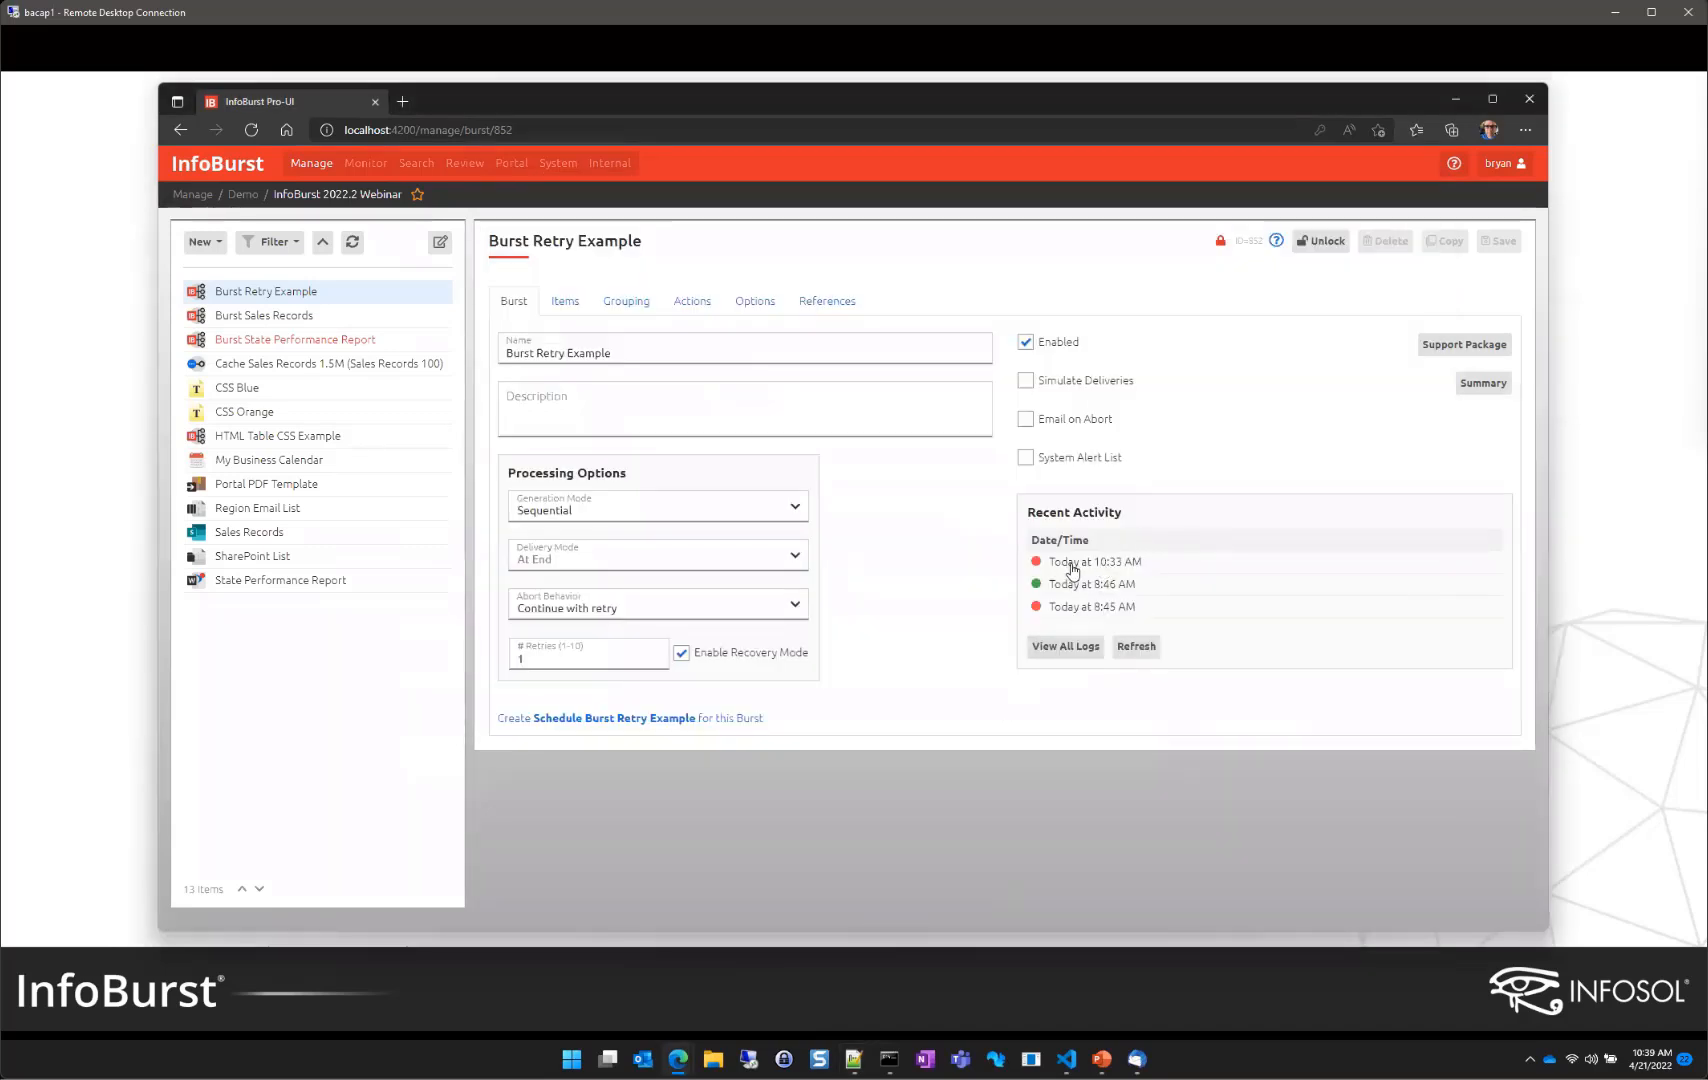
Step: Check the 10:33 AM activity log of the Burst Retry Example burst, close it and reload the burst
click(1115, 562)
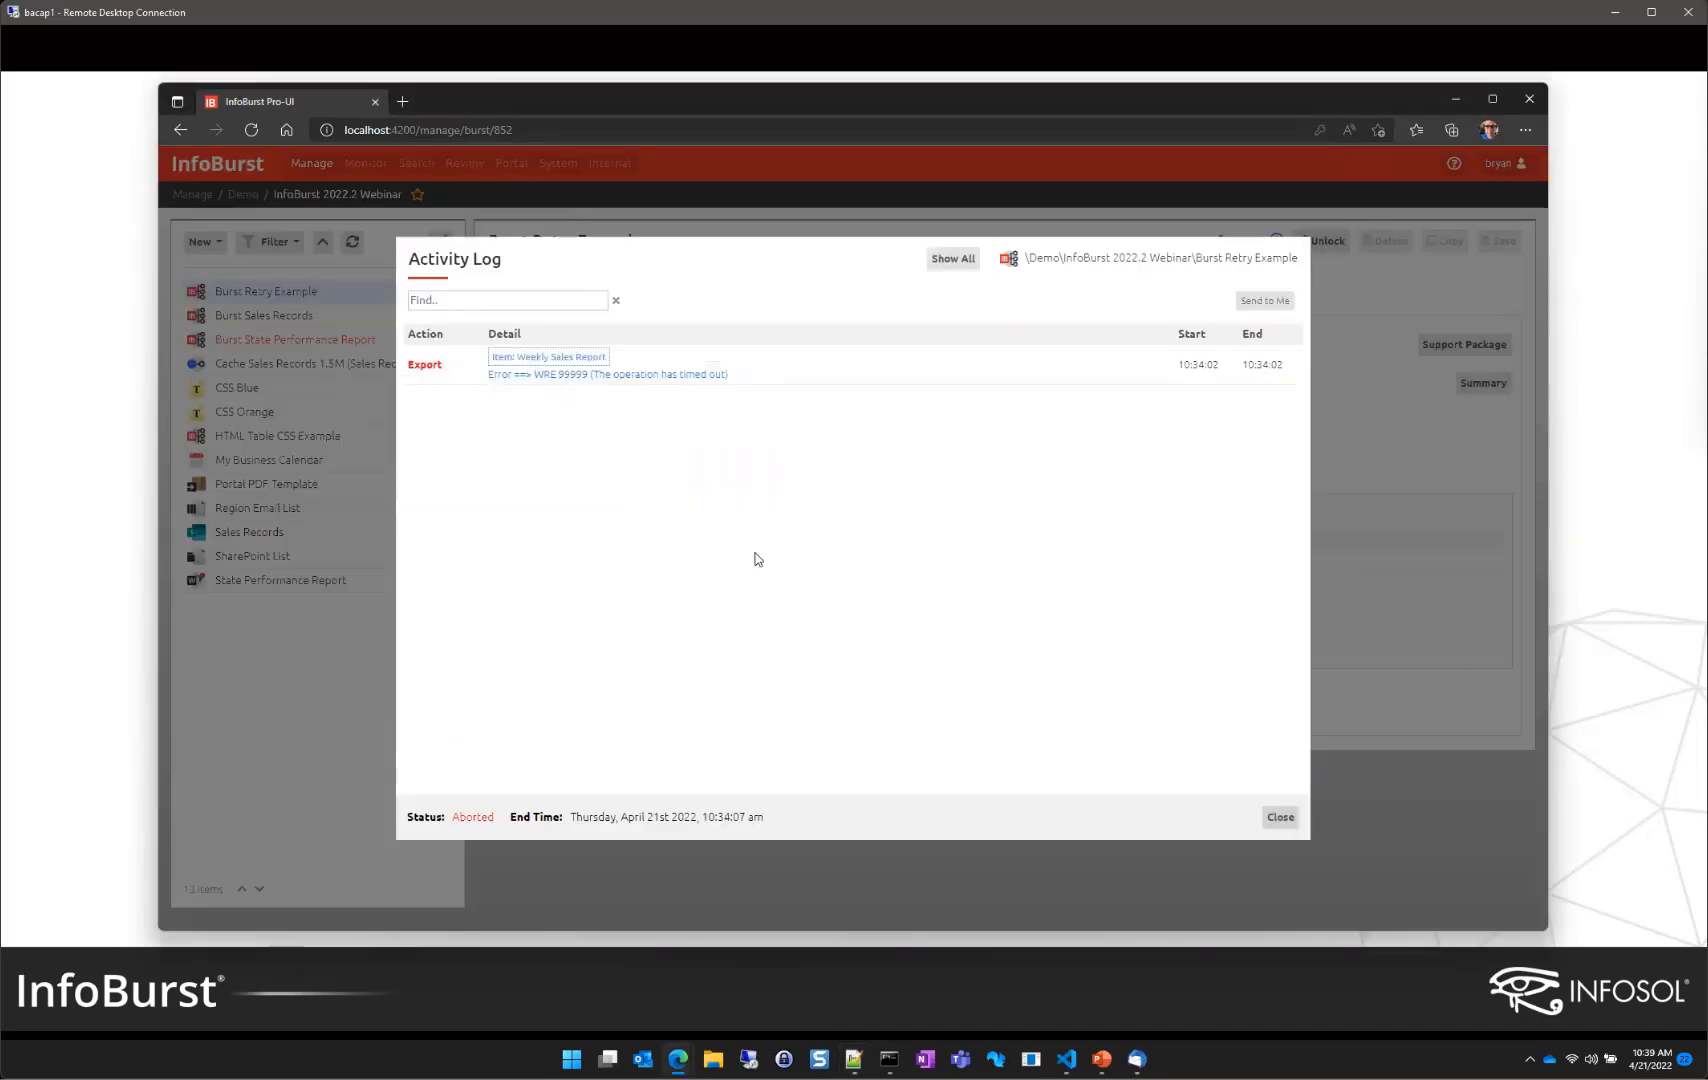
click(1280, 817)
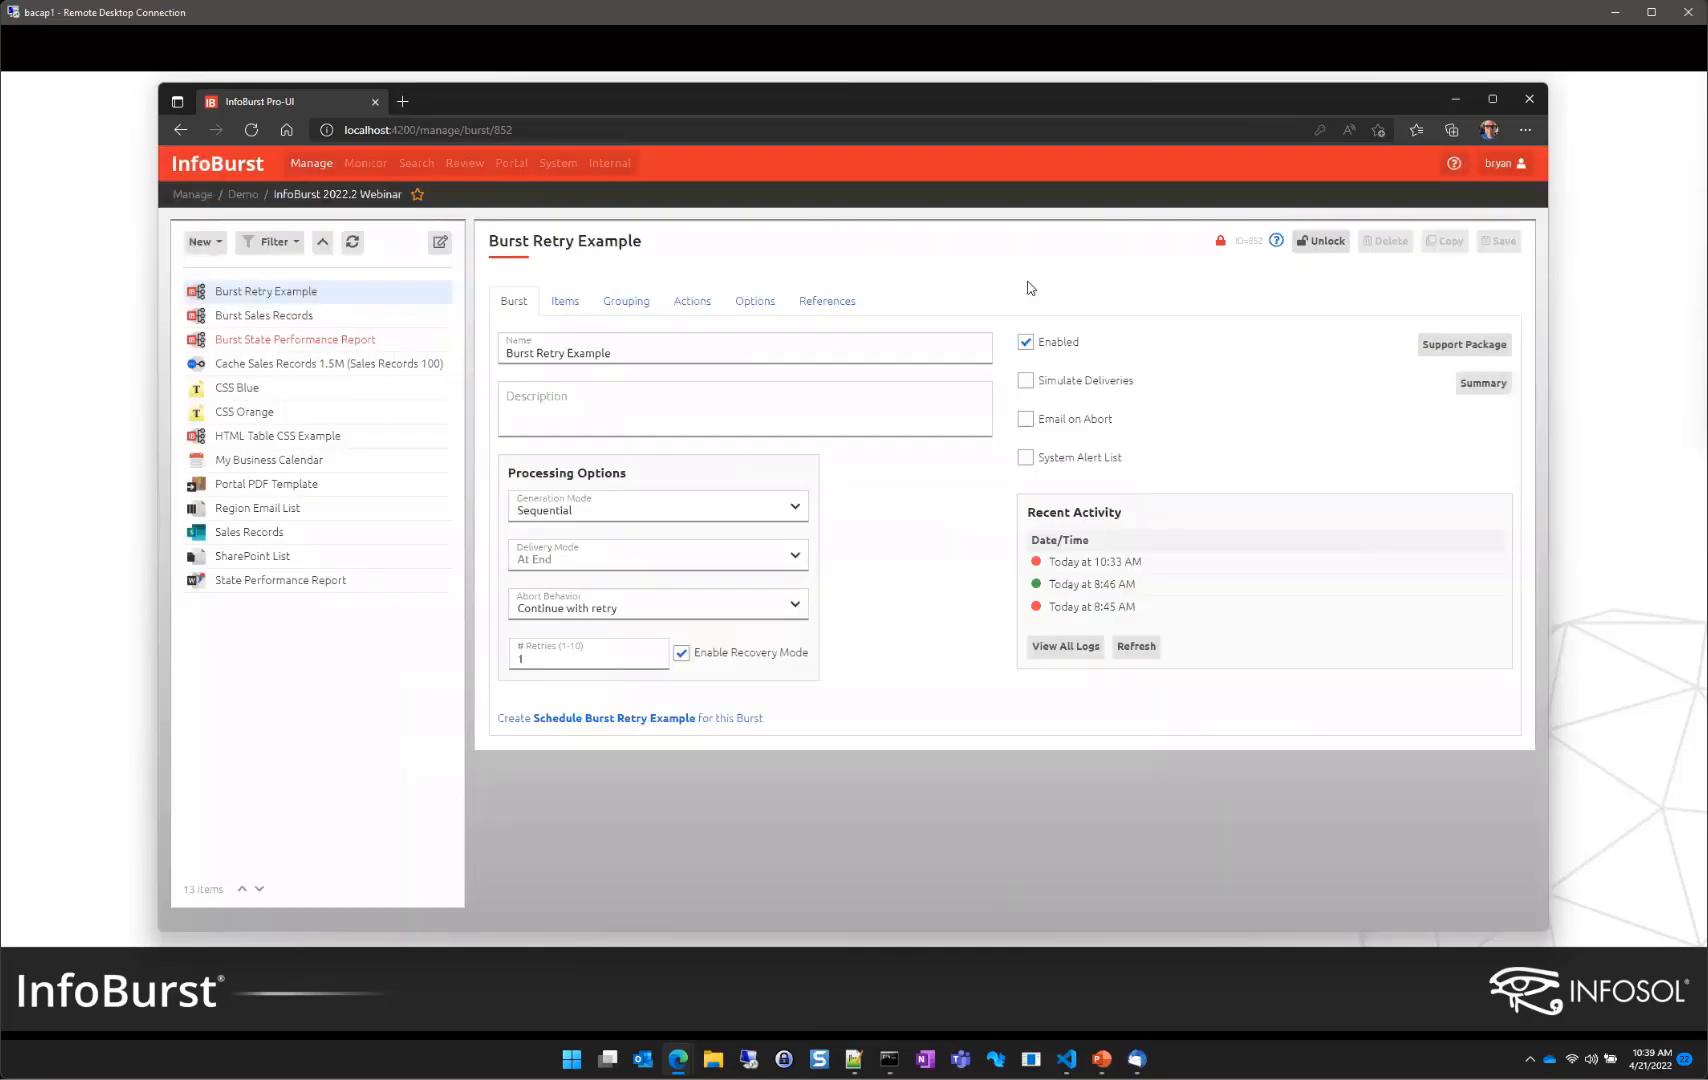
click(279, 318)
click(275, 340)
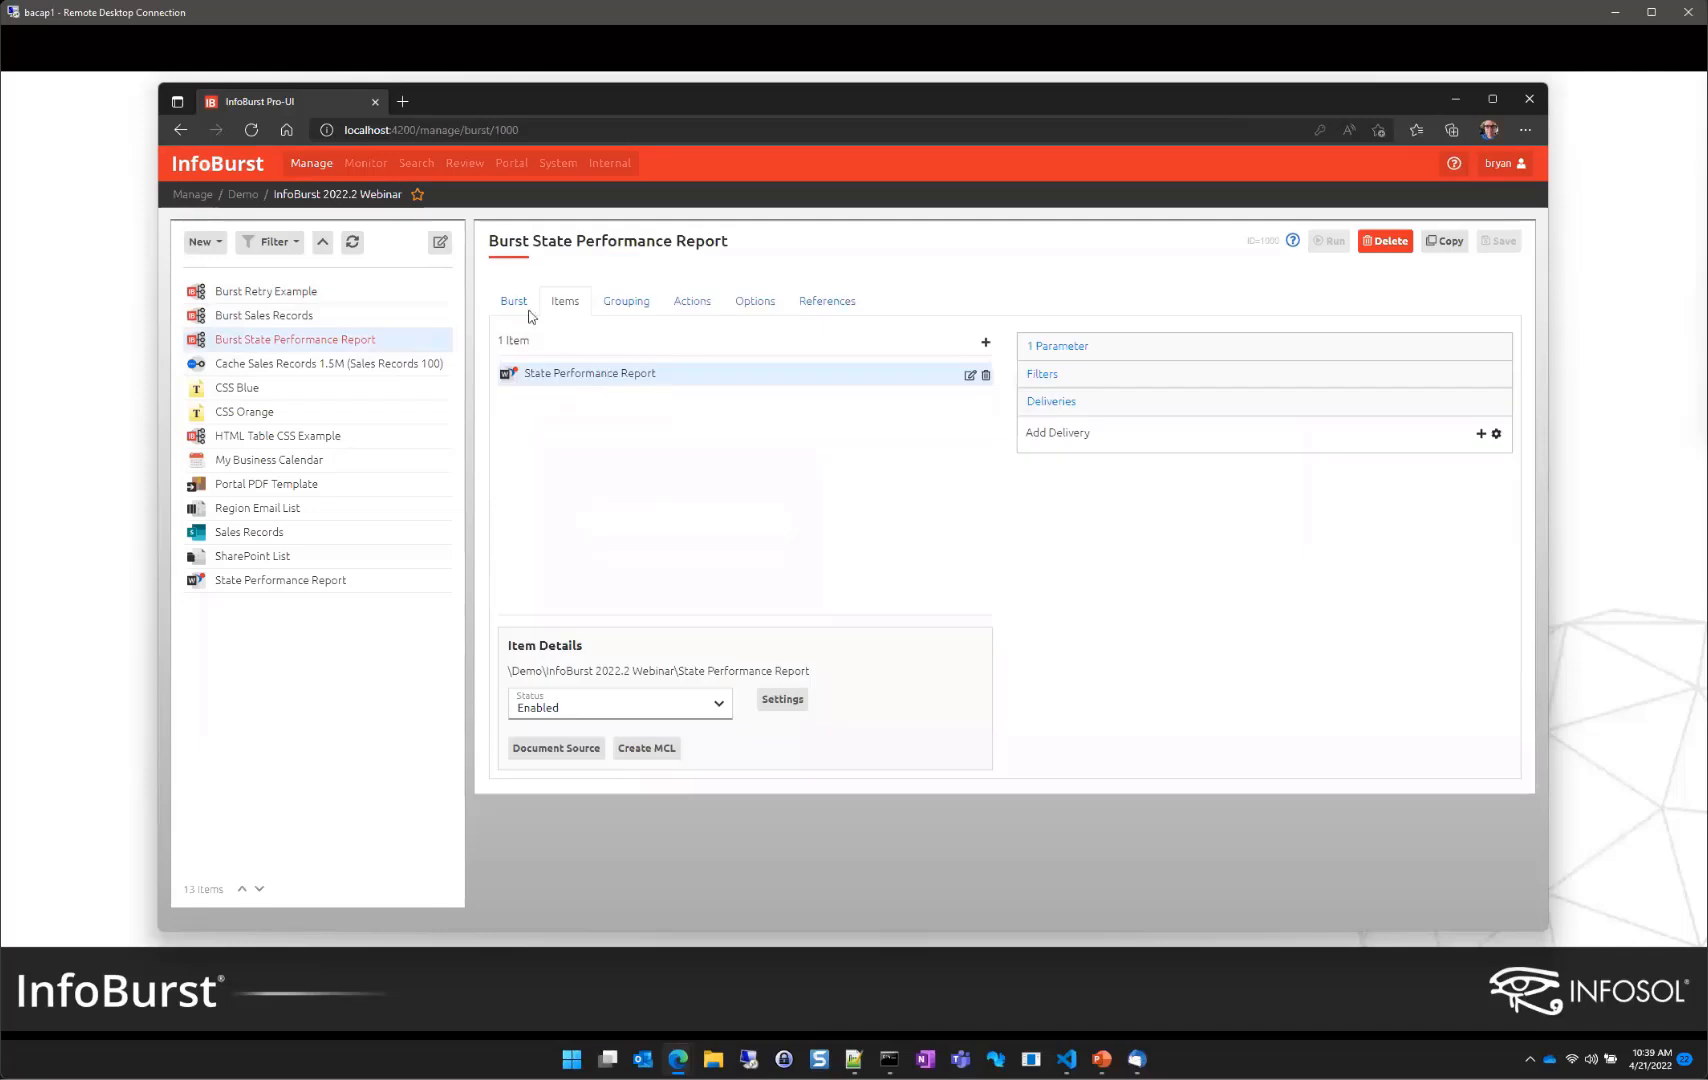
click(514, 305)
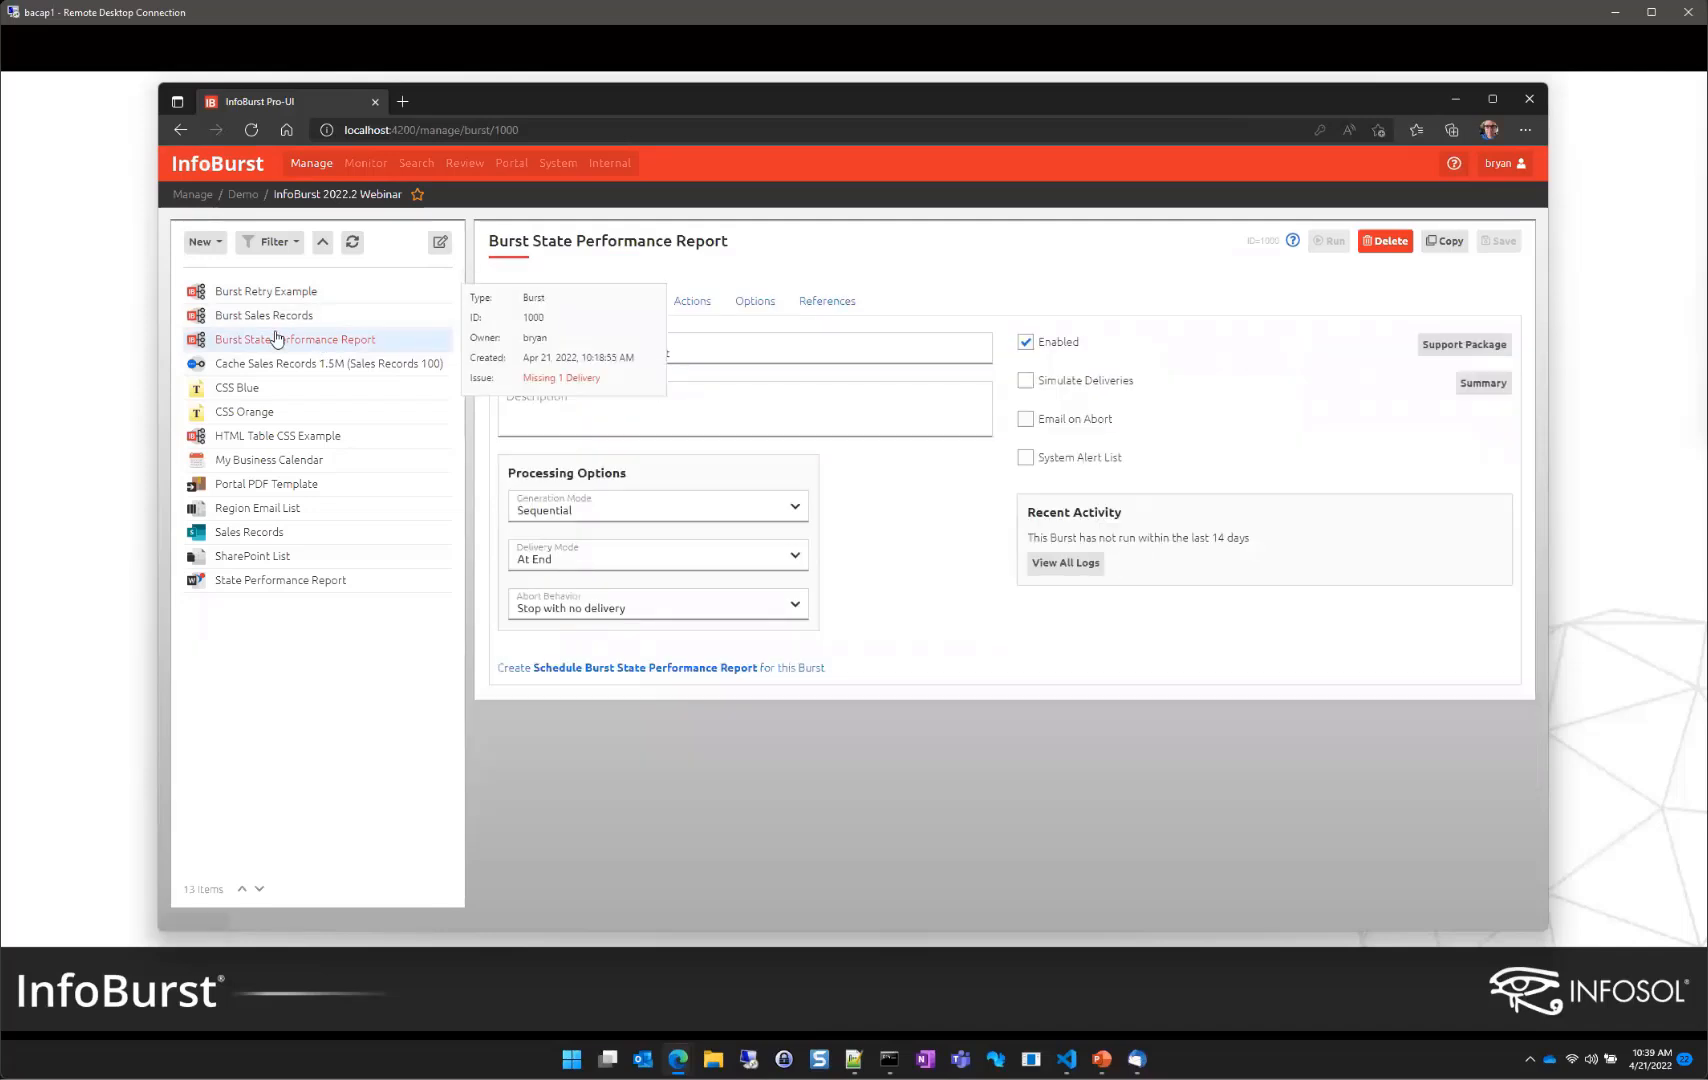
click(275, 293)
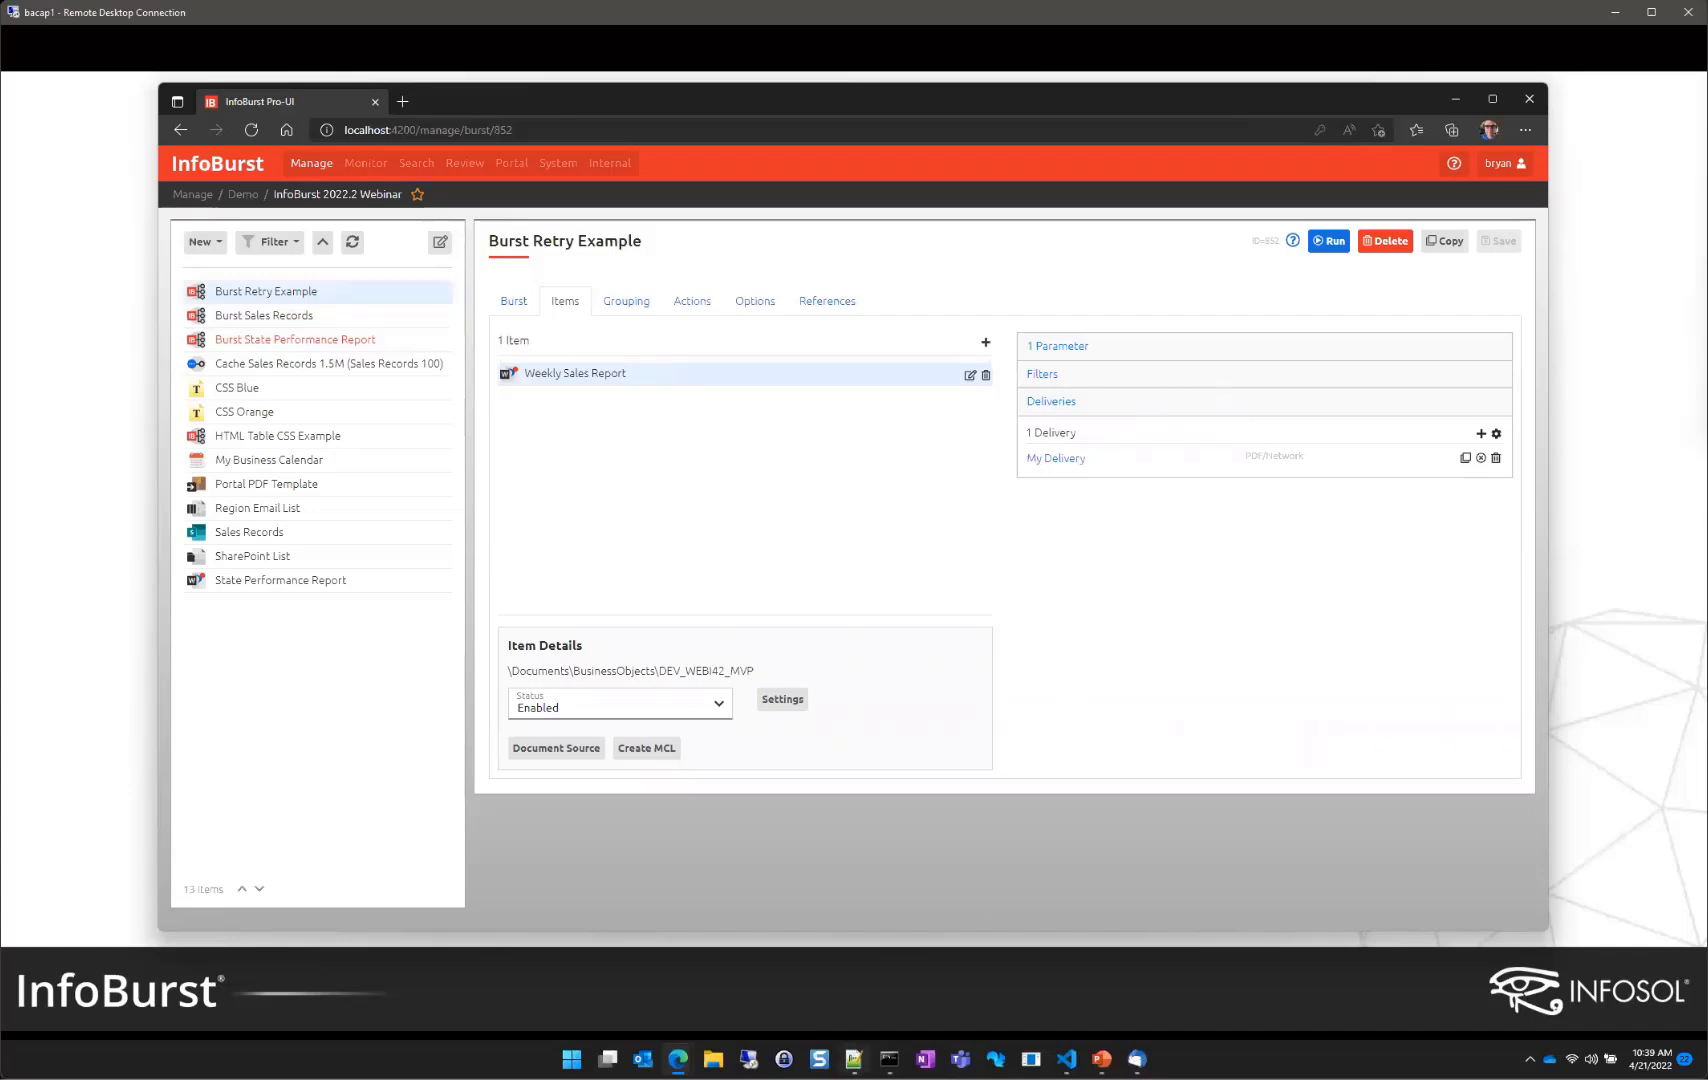
Step: Run the reloaded Burst Retry Example burst in recovery mode, close its activity log and return to the presentation slides
click(853, 1059)
click(1348, 184)
click(1328, 251)
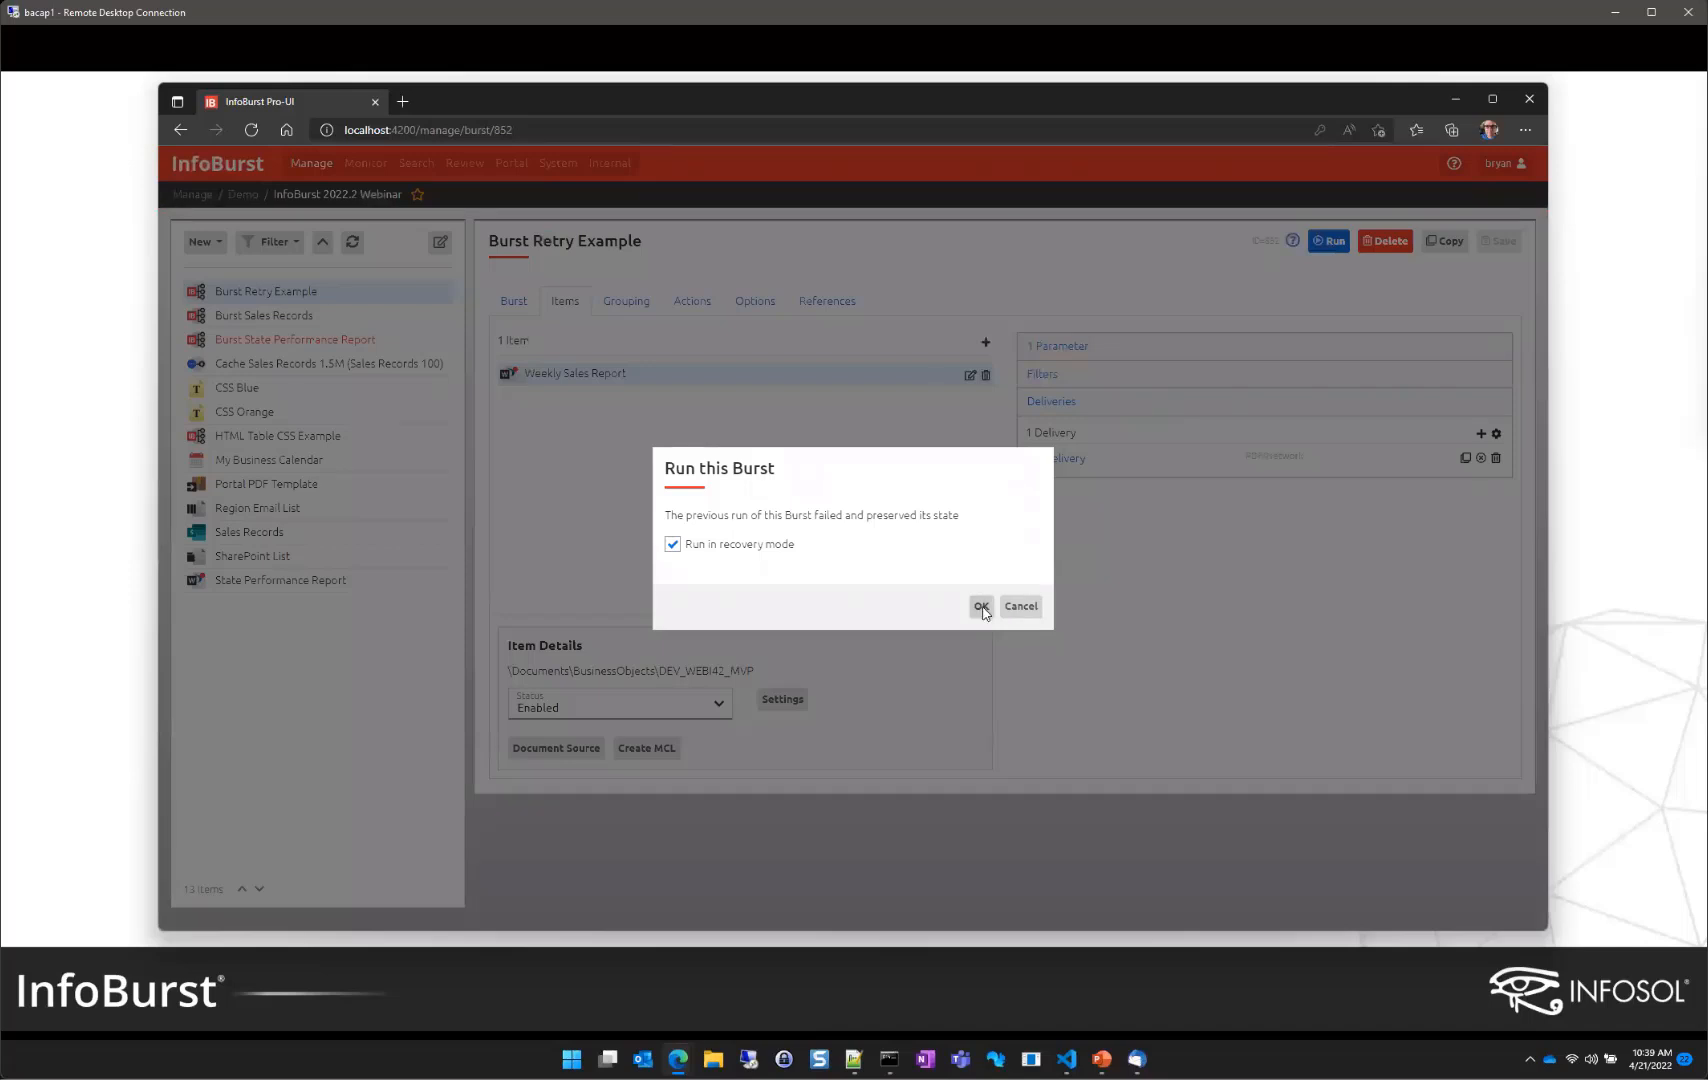
click(981, 607)
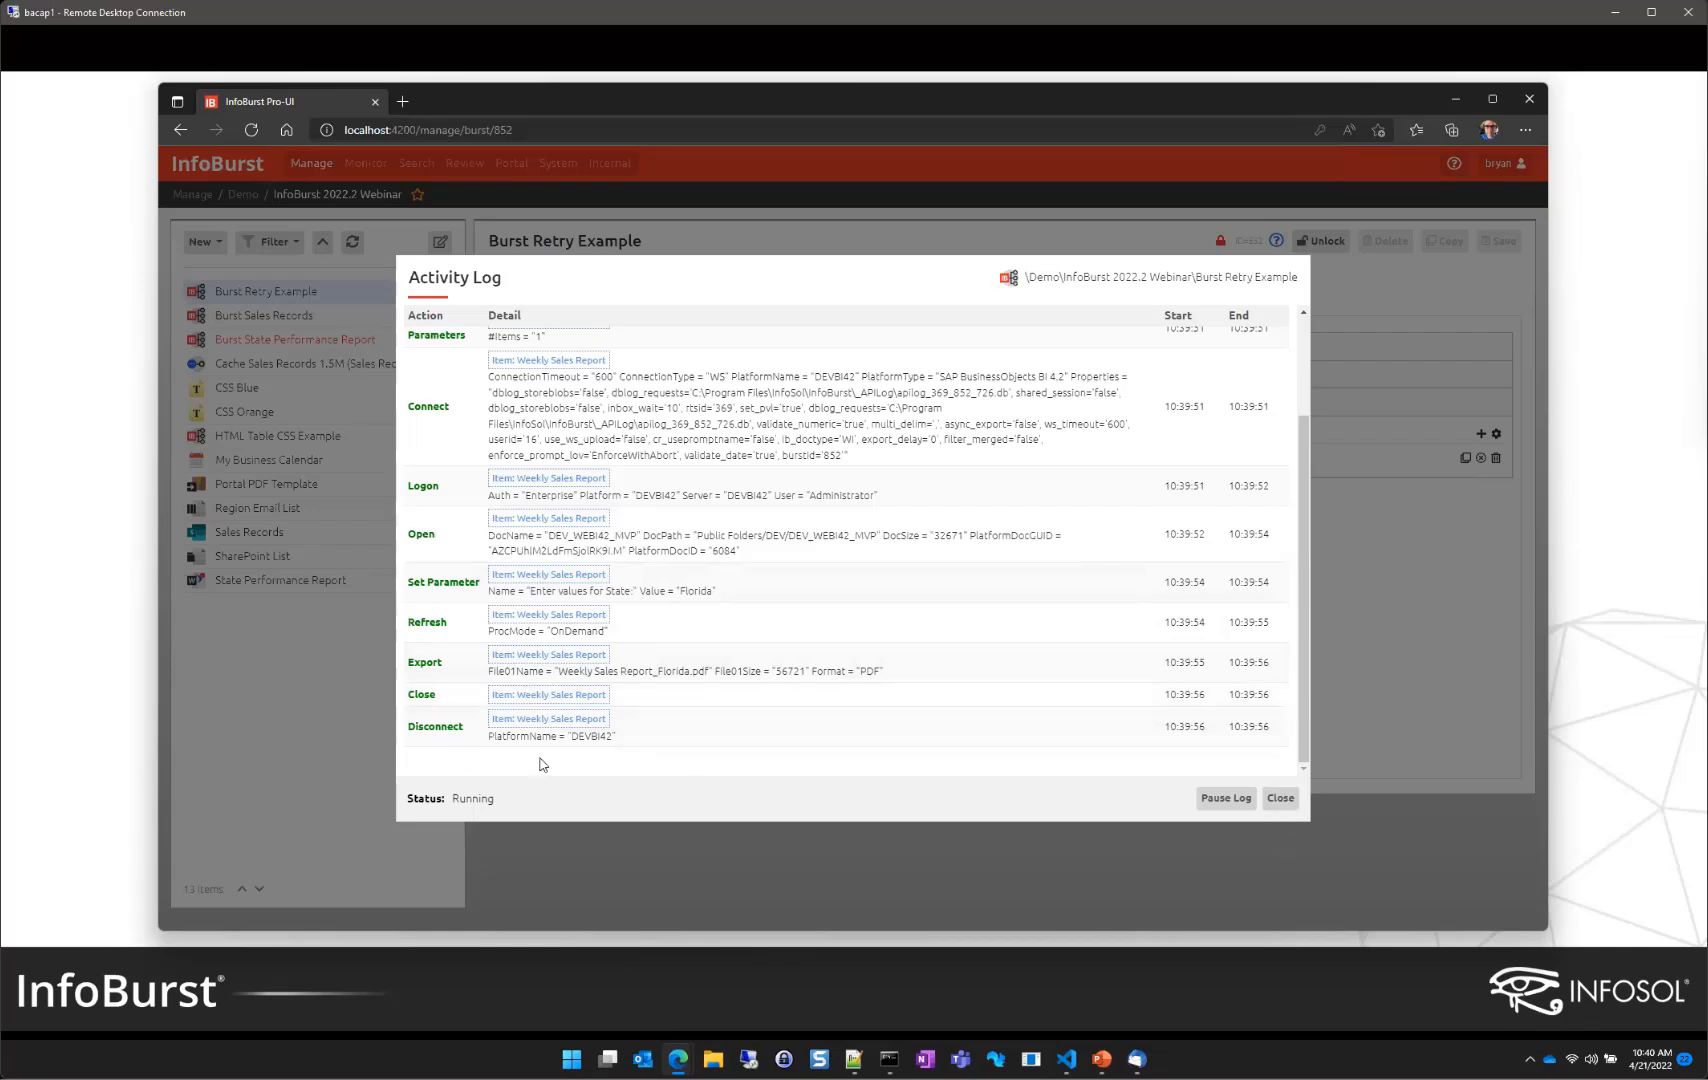
click(1281, 799)
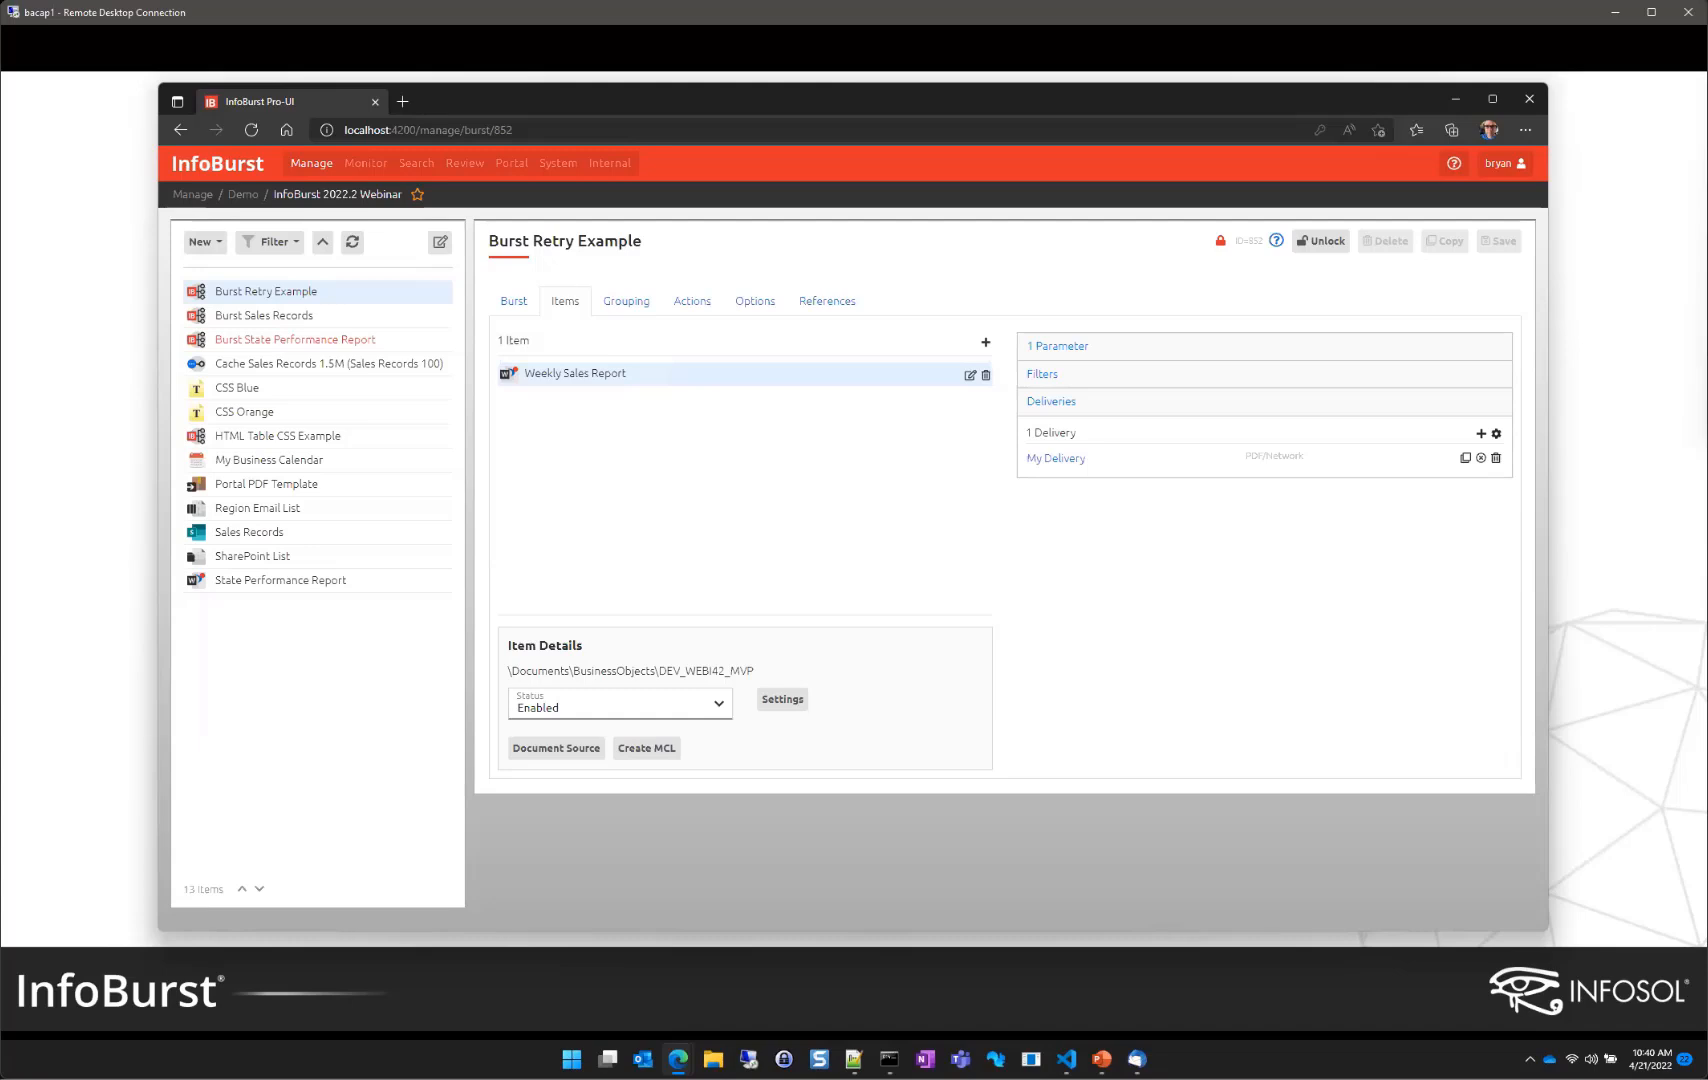
click(1560, 605)
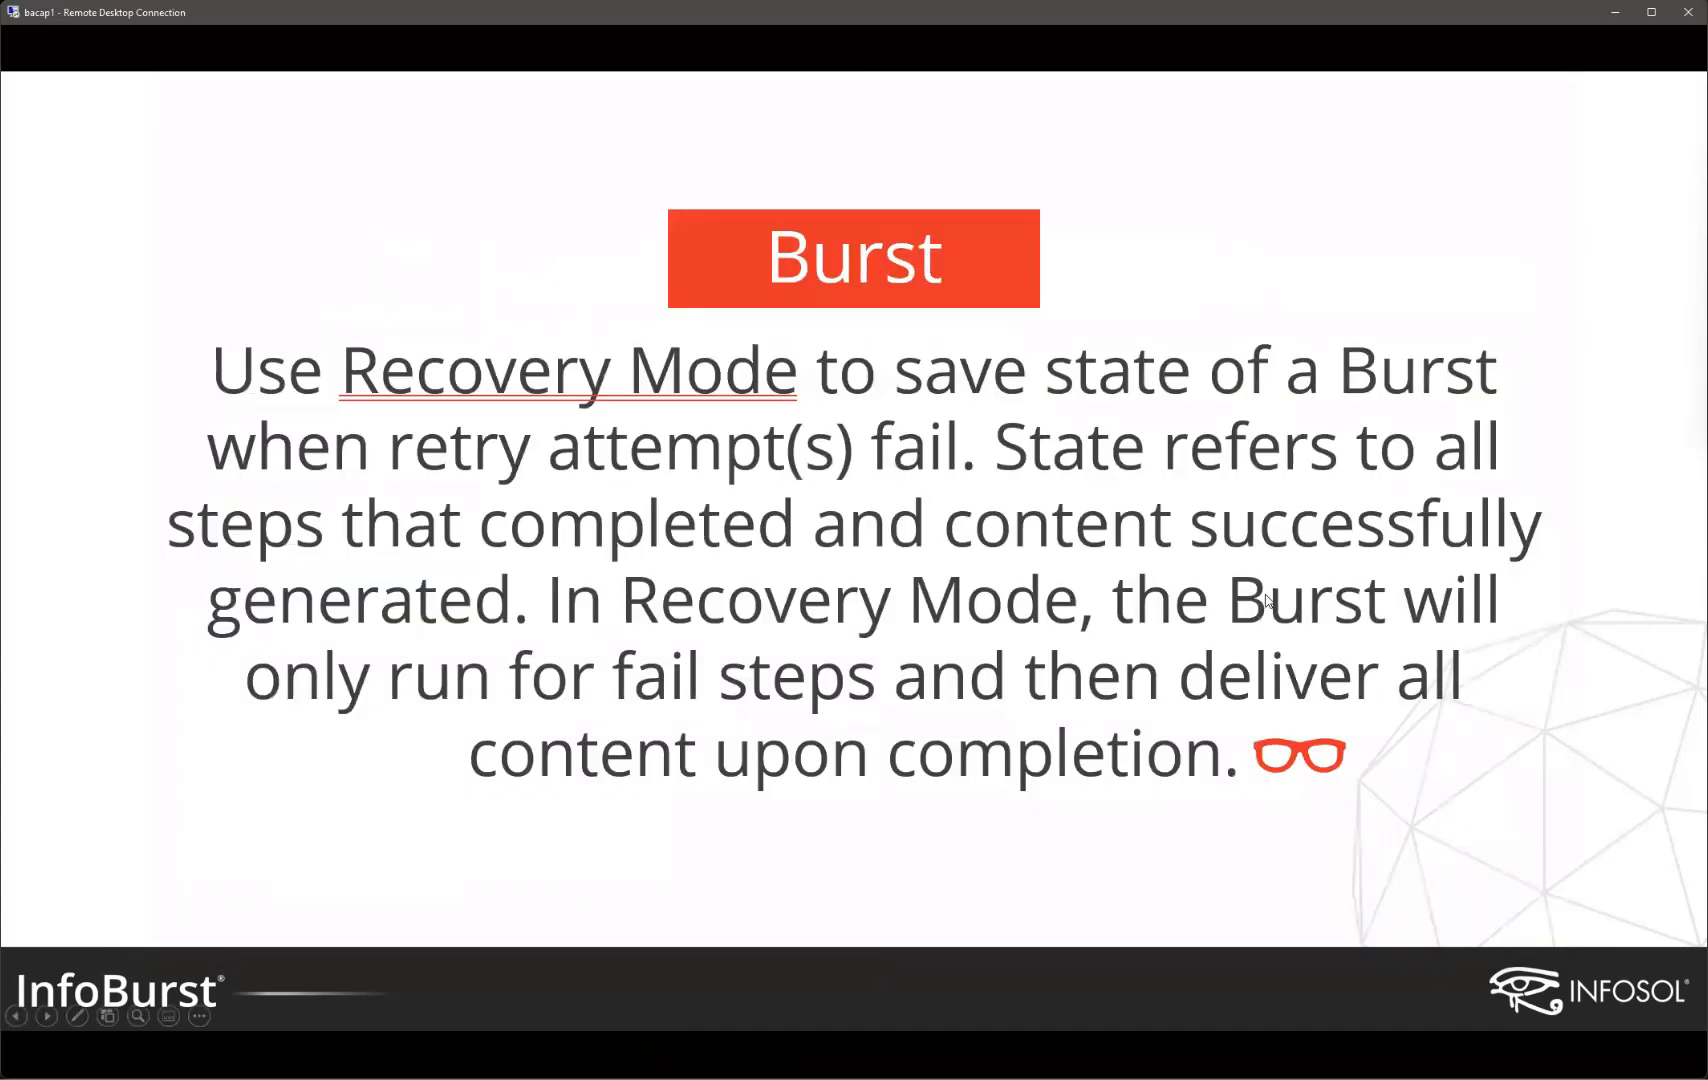
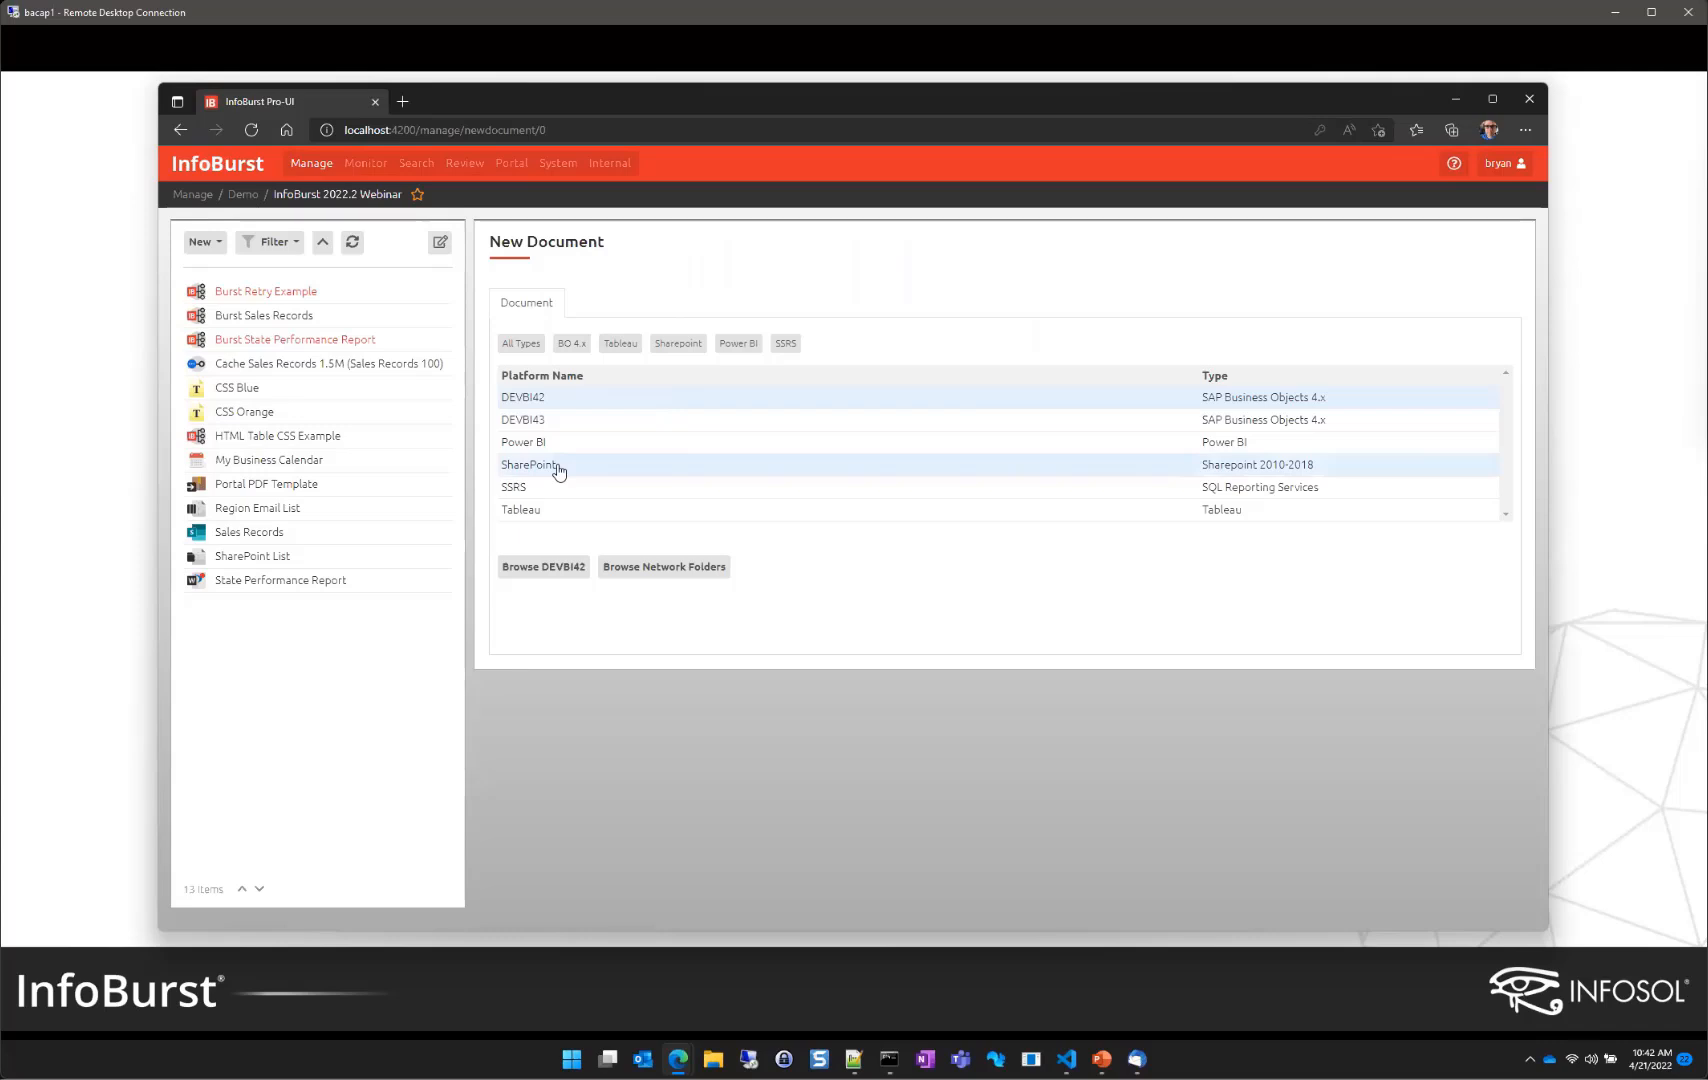
Step: For the new document, browse the Power BI platform's InfoBurst folder and mark the Sales By Region report
click(543, 445)
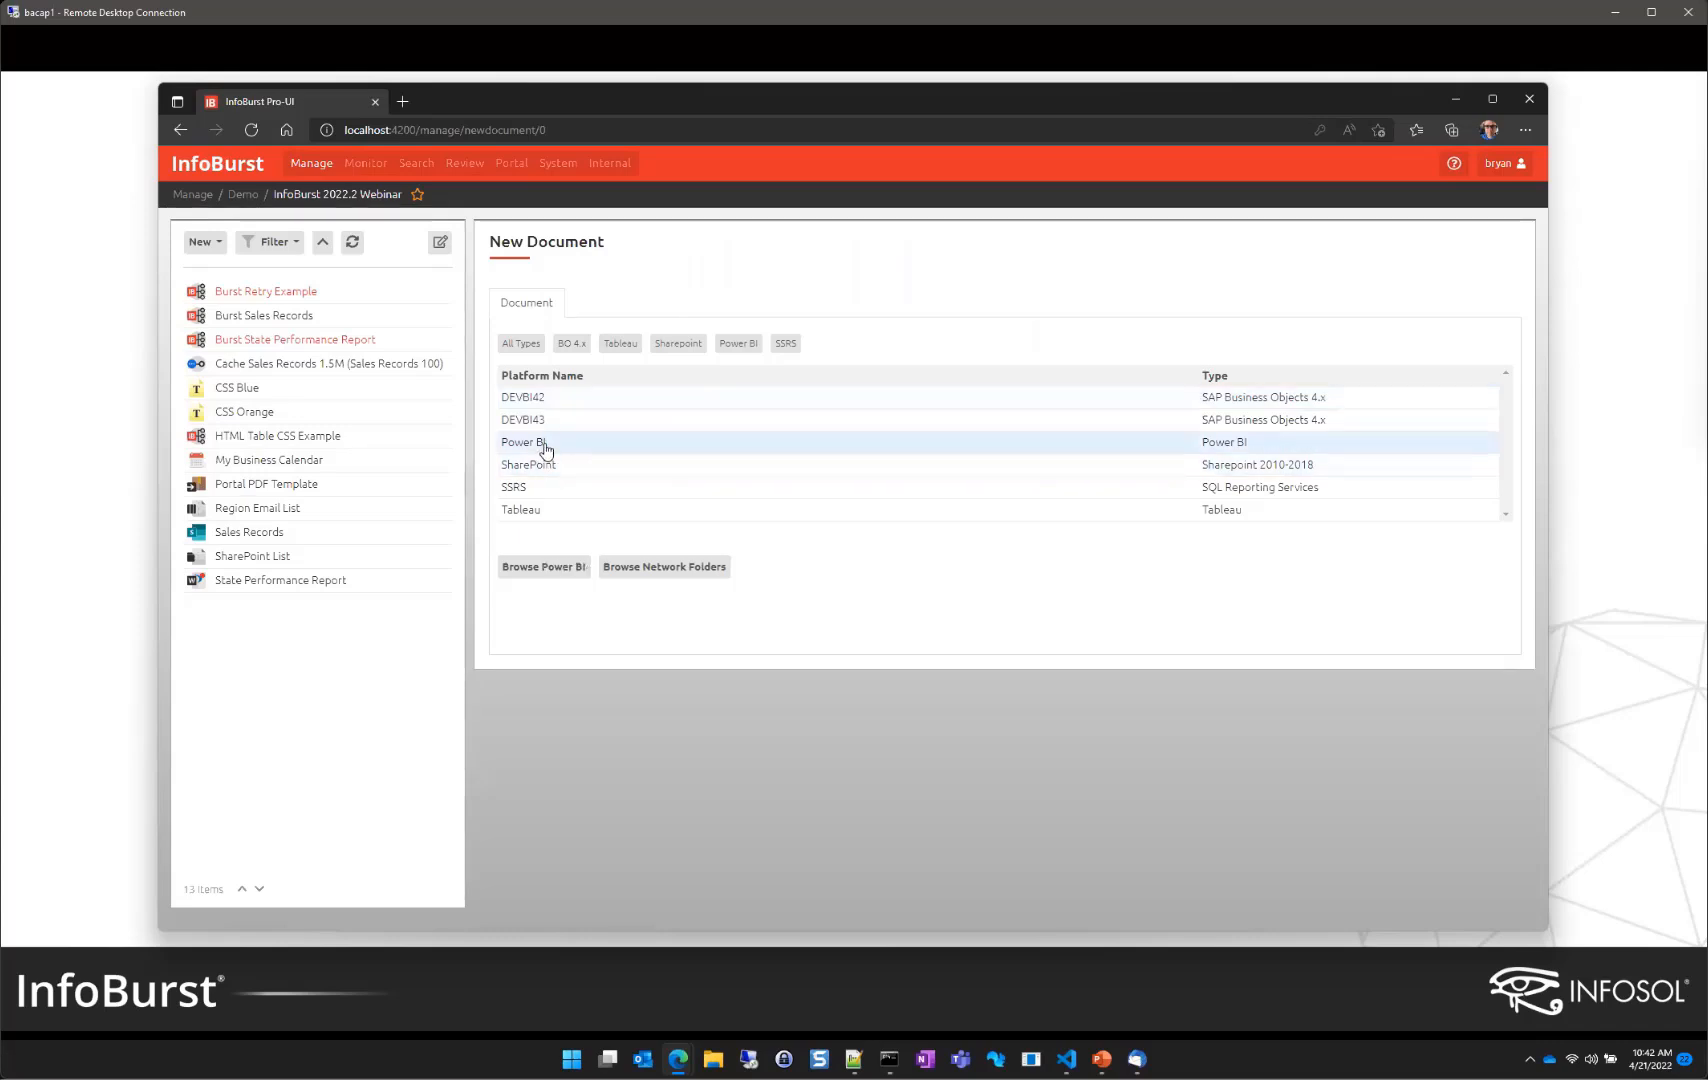
click(557, 568)
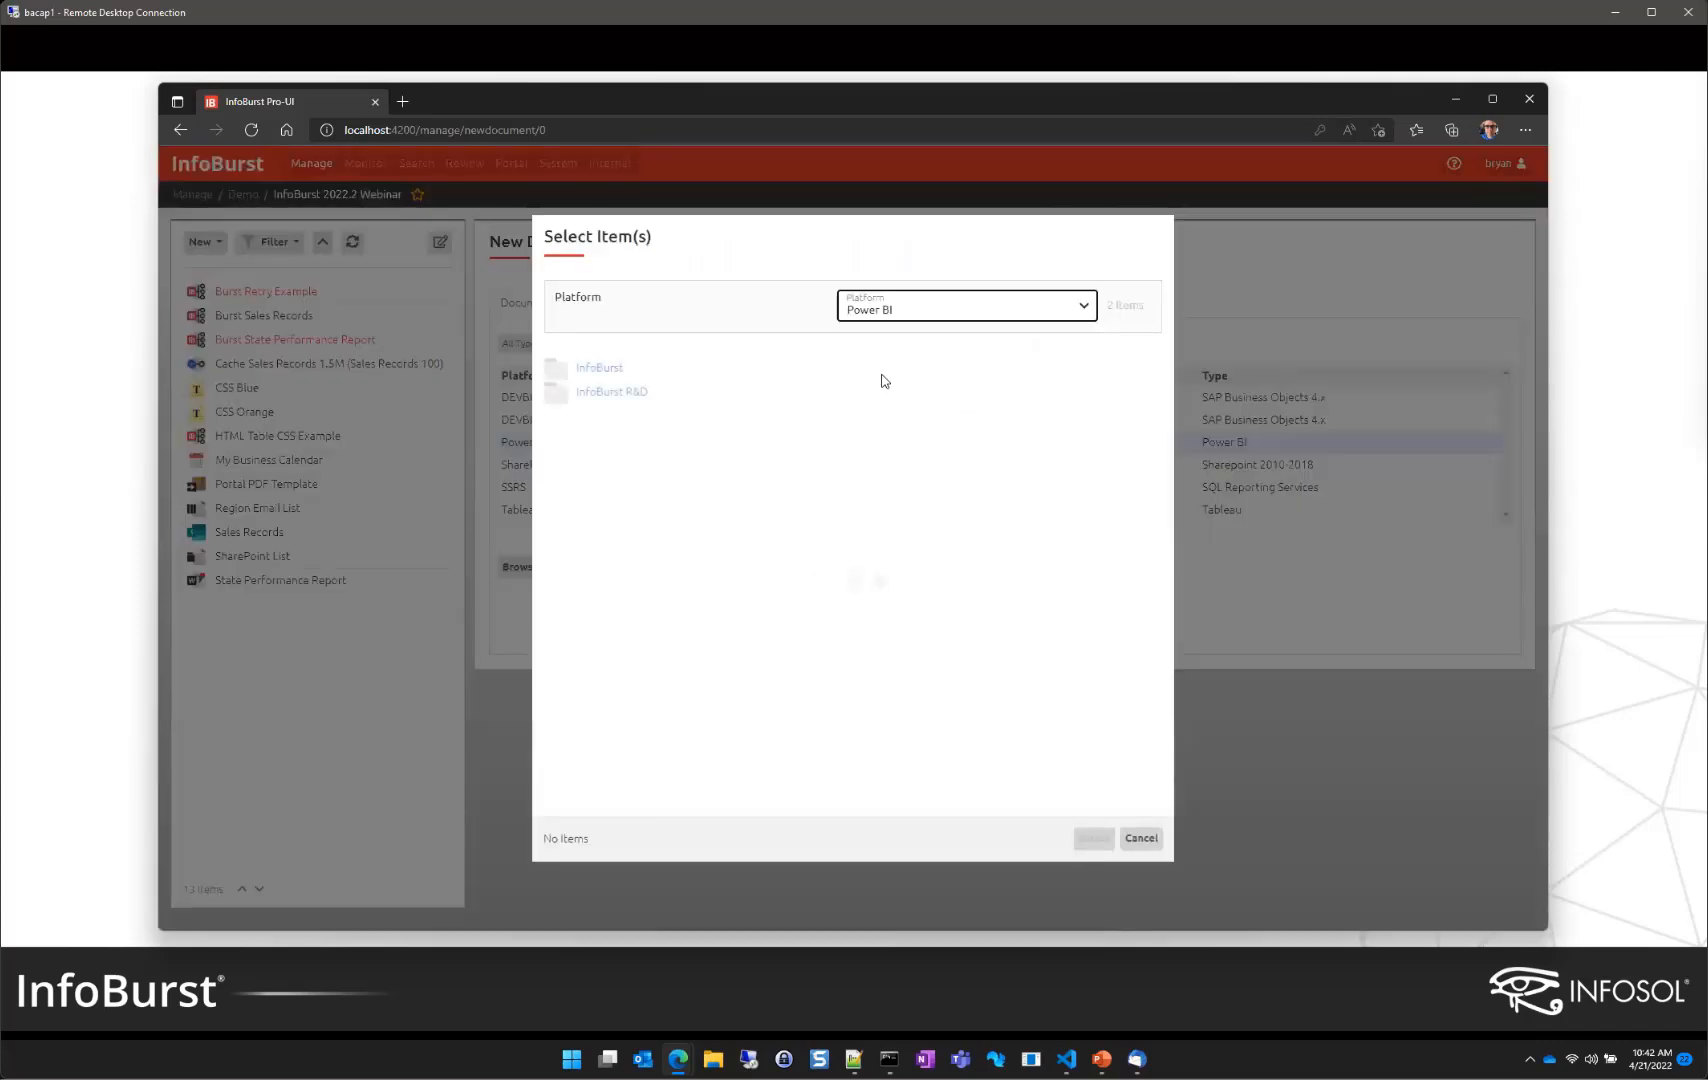
click(594, 372)
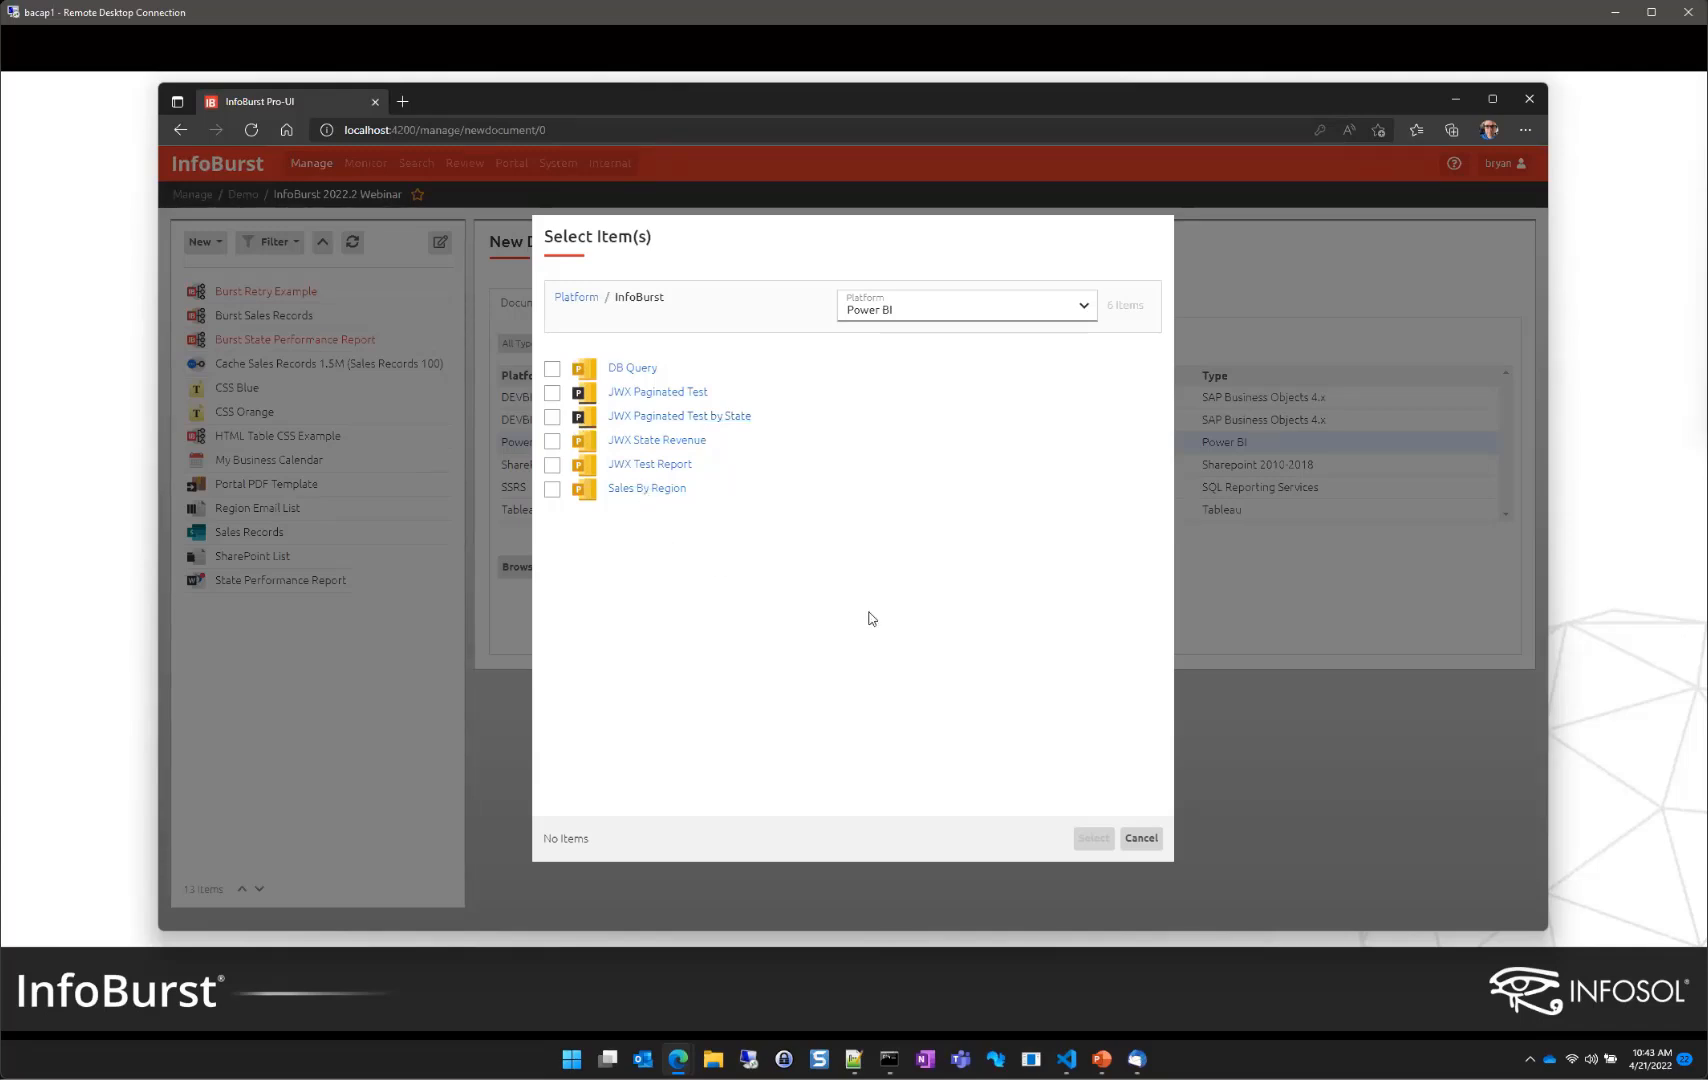
click(553, 490)
Step: Open the Sales By Region report from the Power BI InfoBurst workspace, view its three pages and return to InfoBurst
click(402, 100)
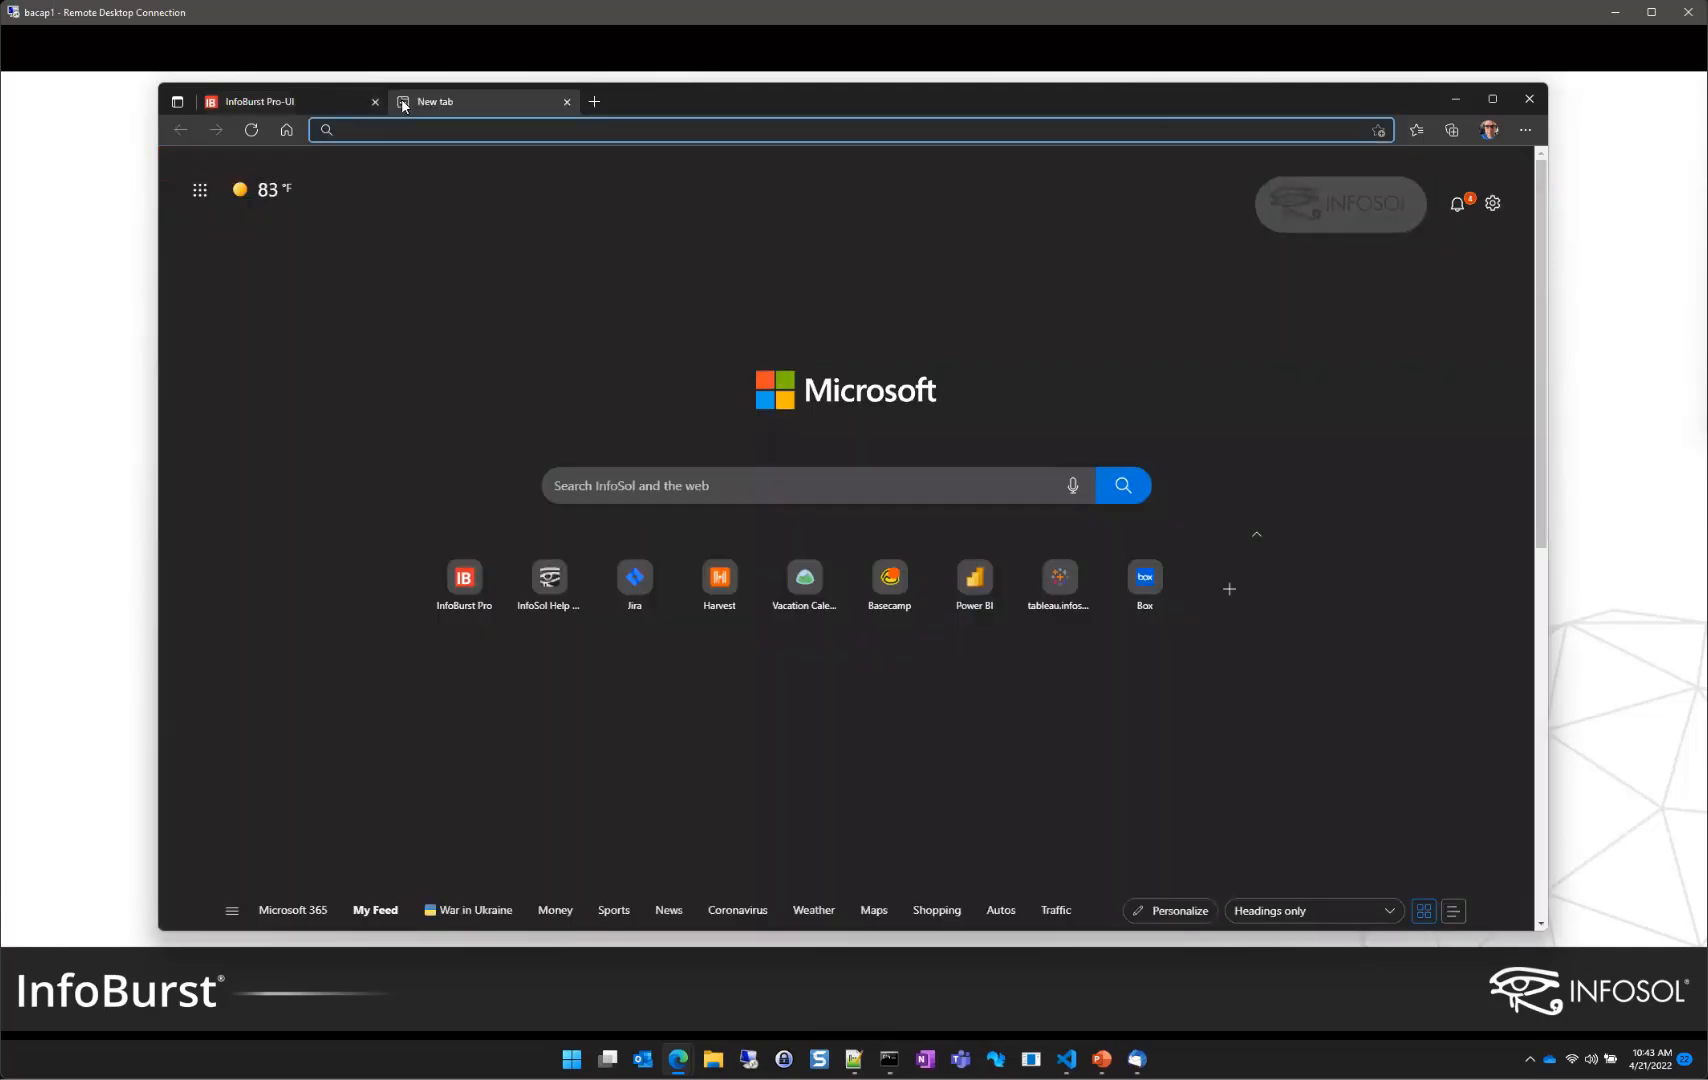
text(po)
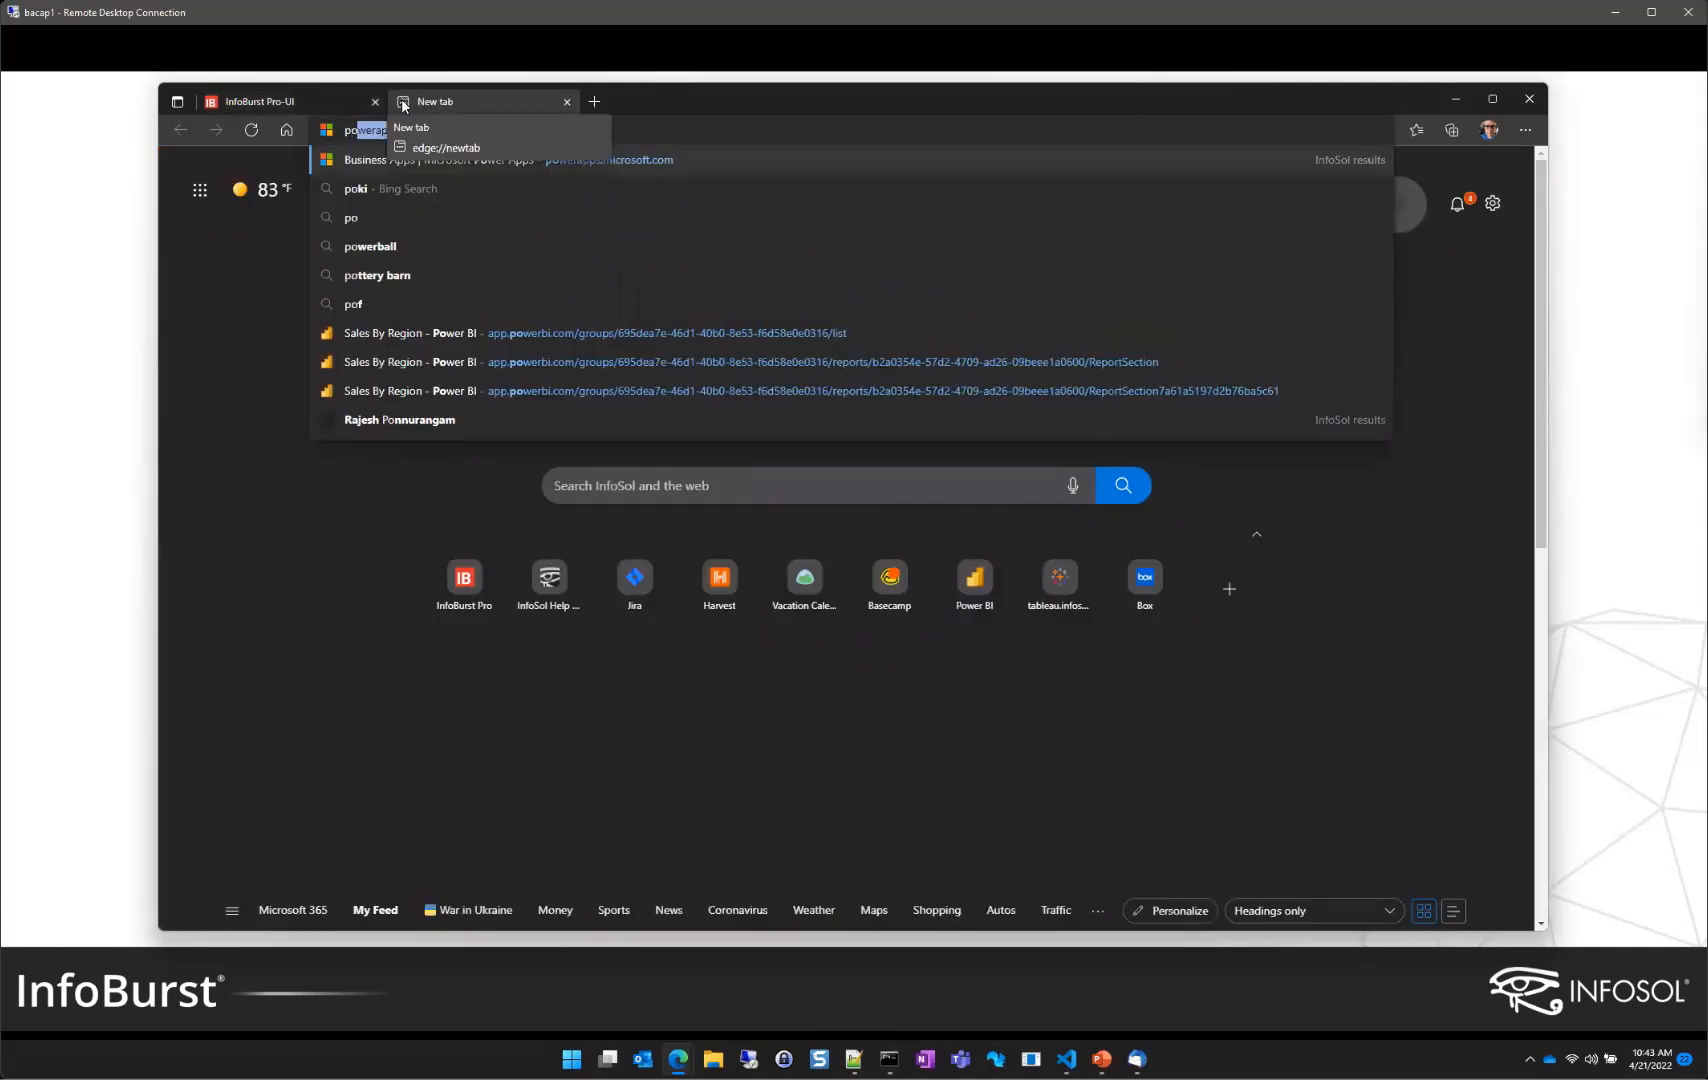
click(653, 334)
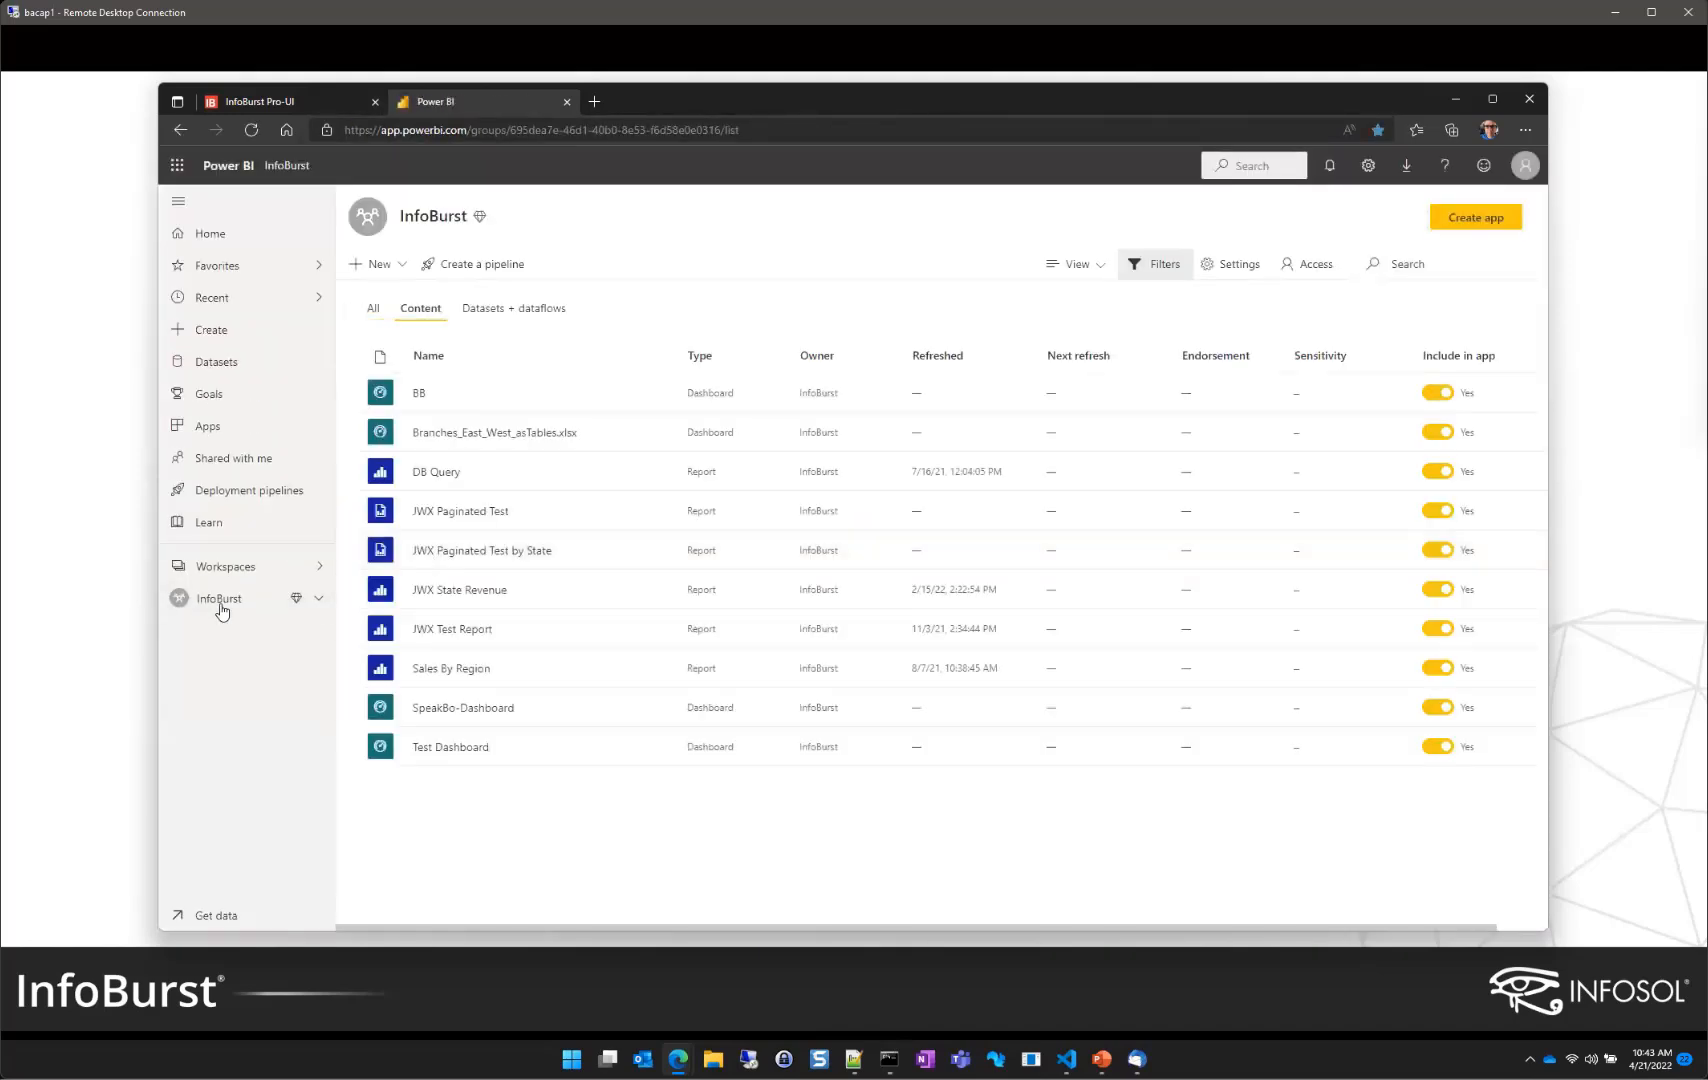
click(460, 669)
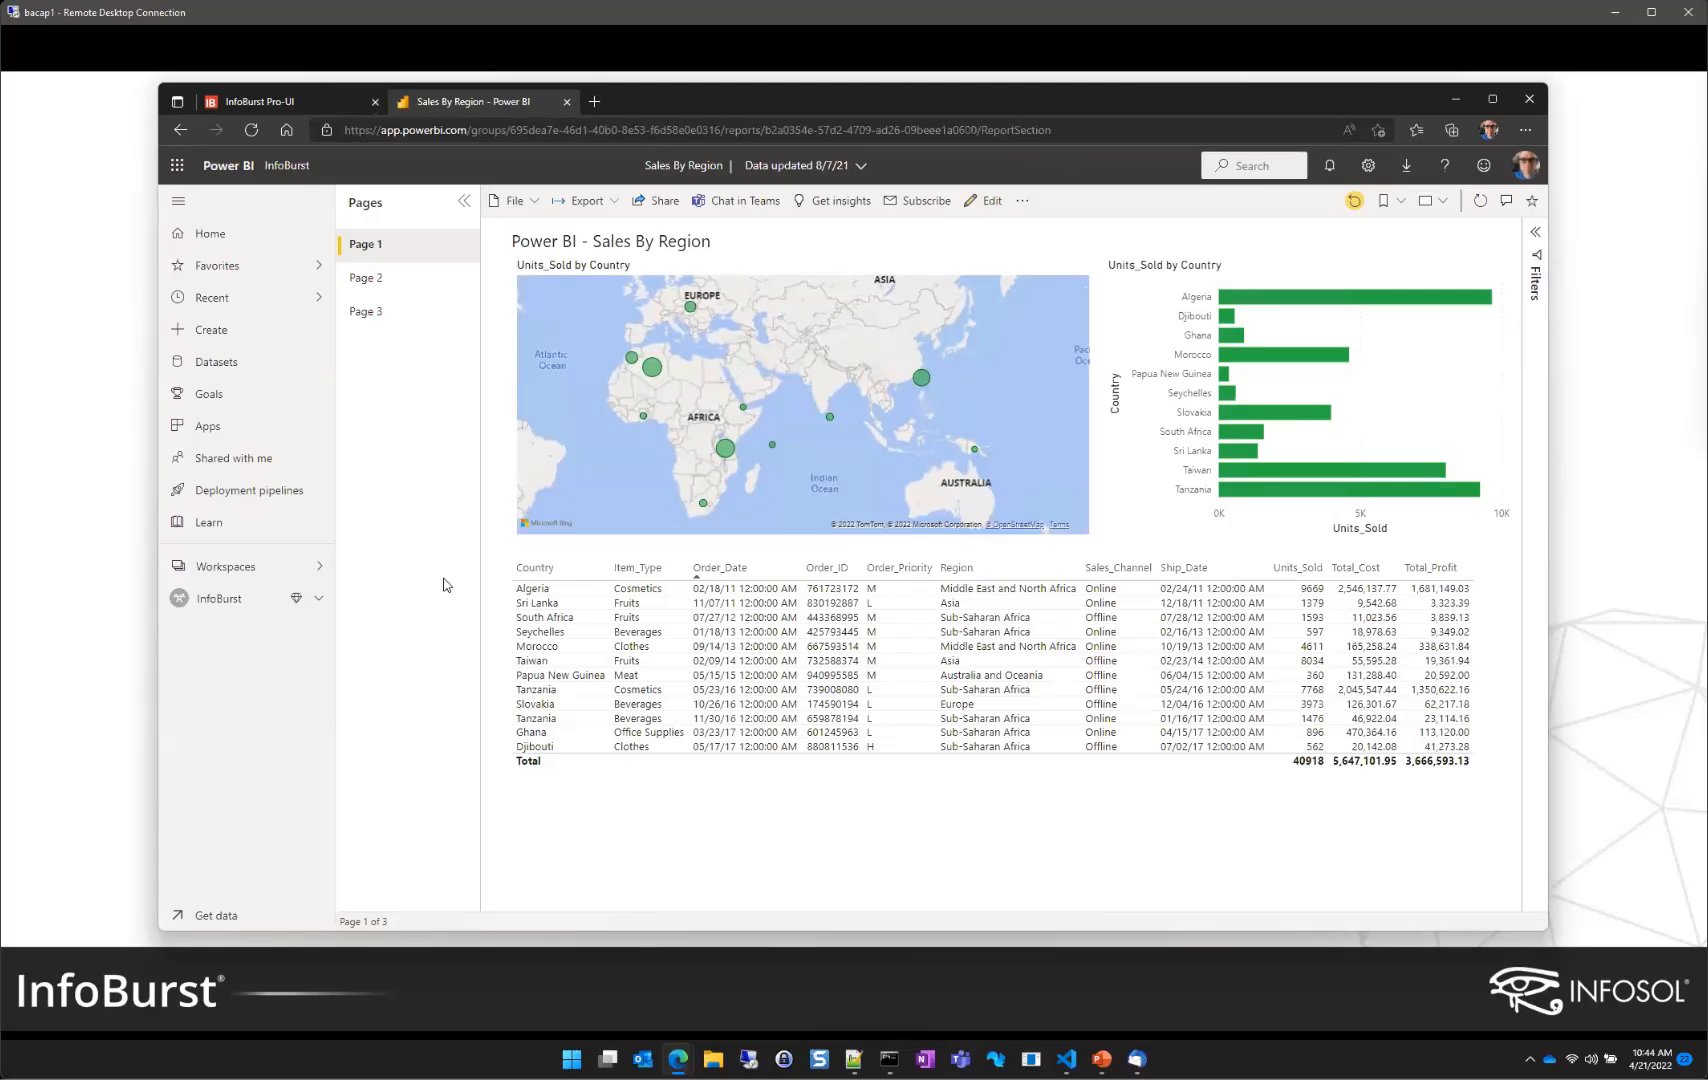
click(363, 282)
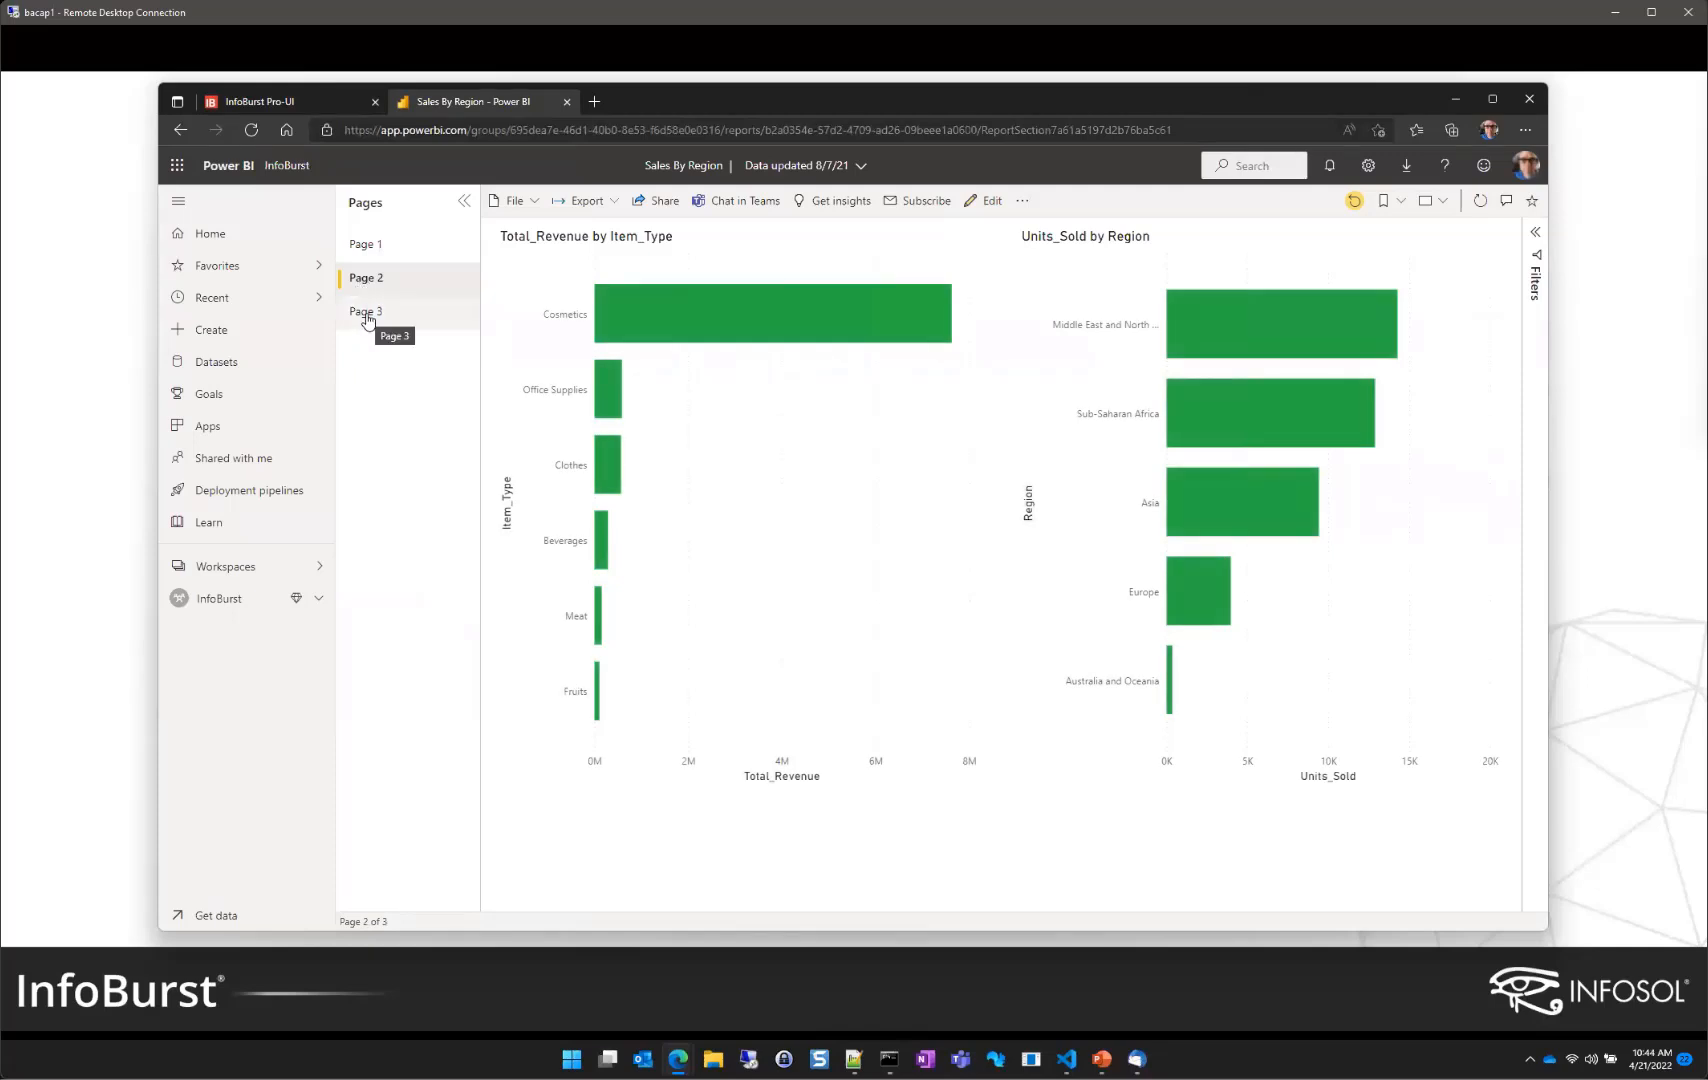
click(366, 316)
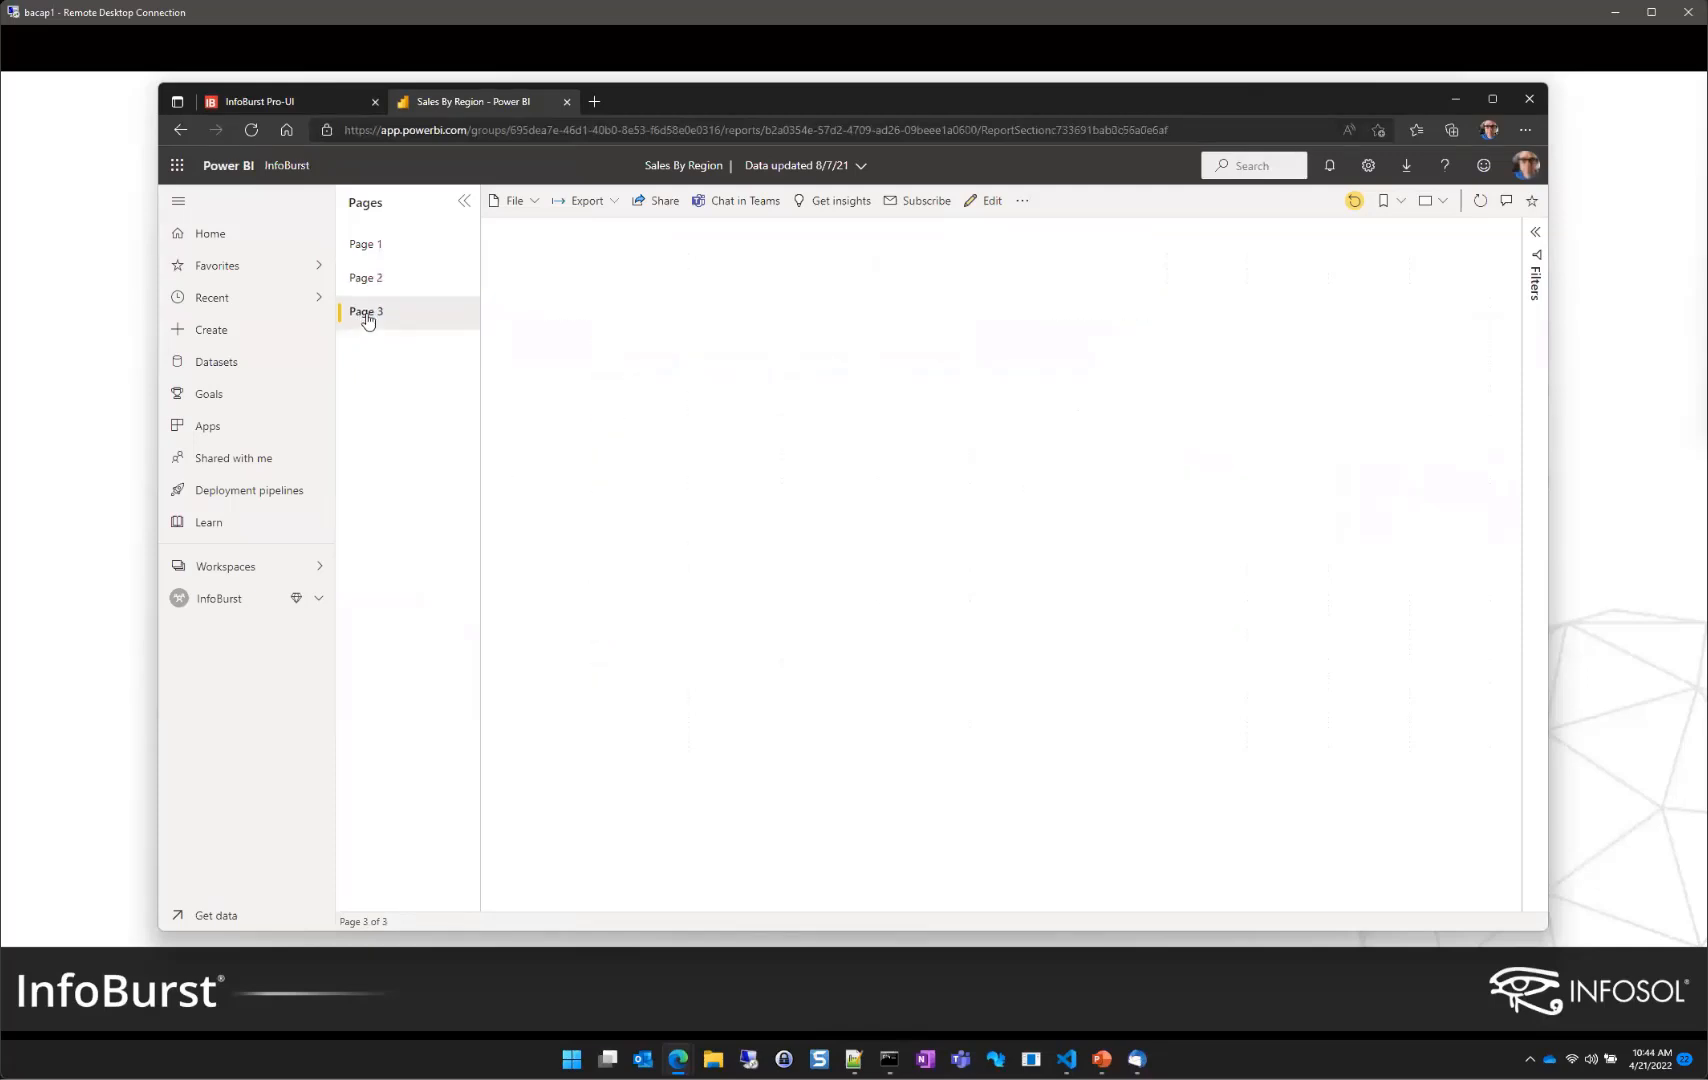
click(376, 247)
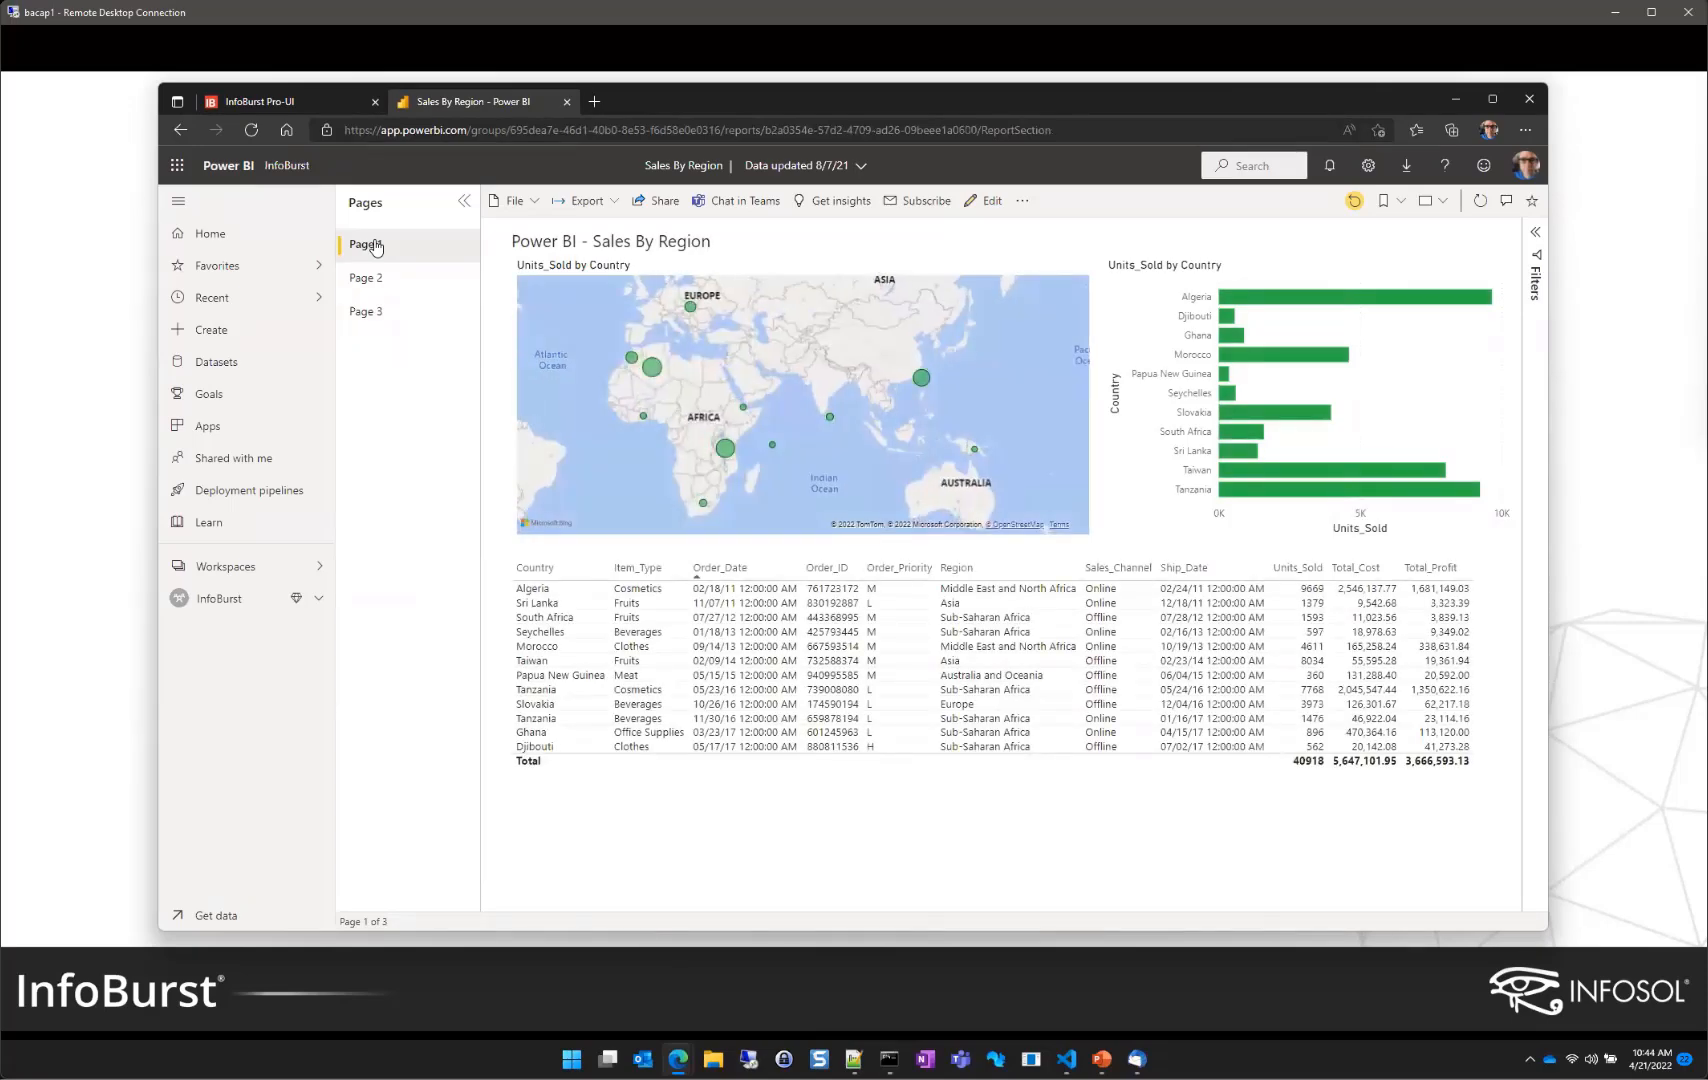
click(298, 98)
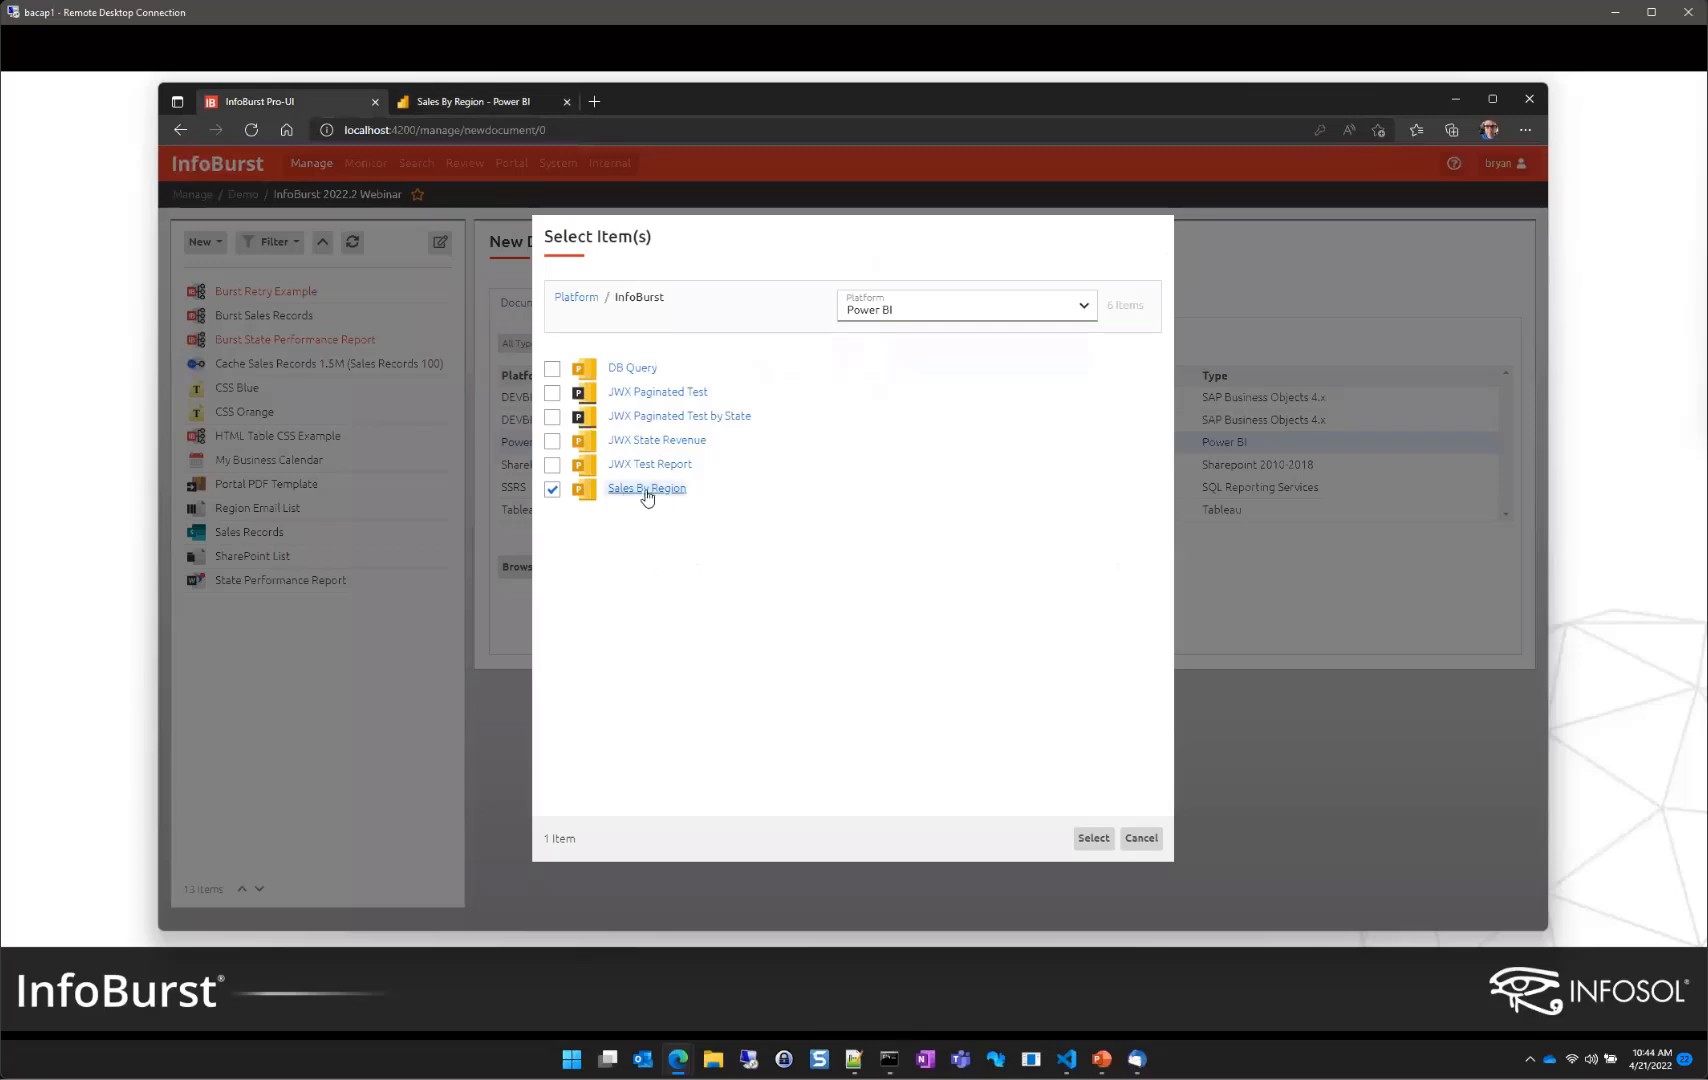
Step: Add the marked Sales By Region report as a document and create the Burst Sales By Region burst from it
click(1094, 840)
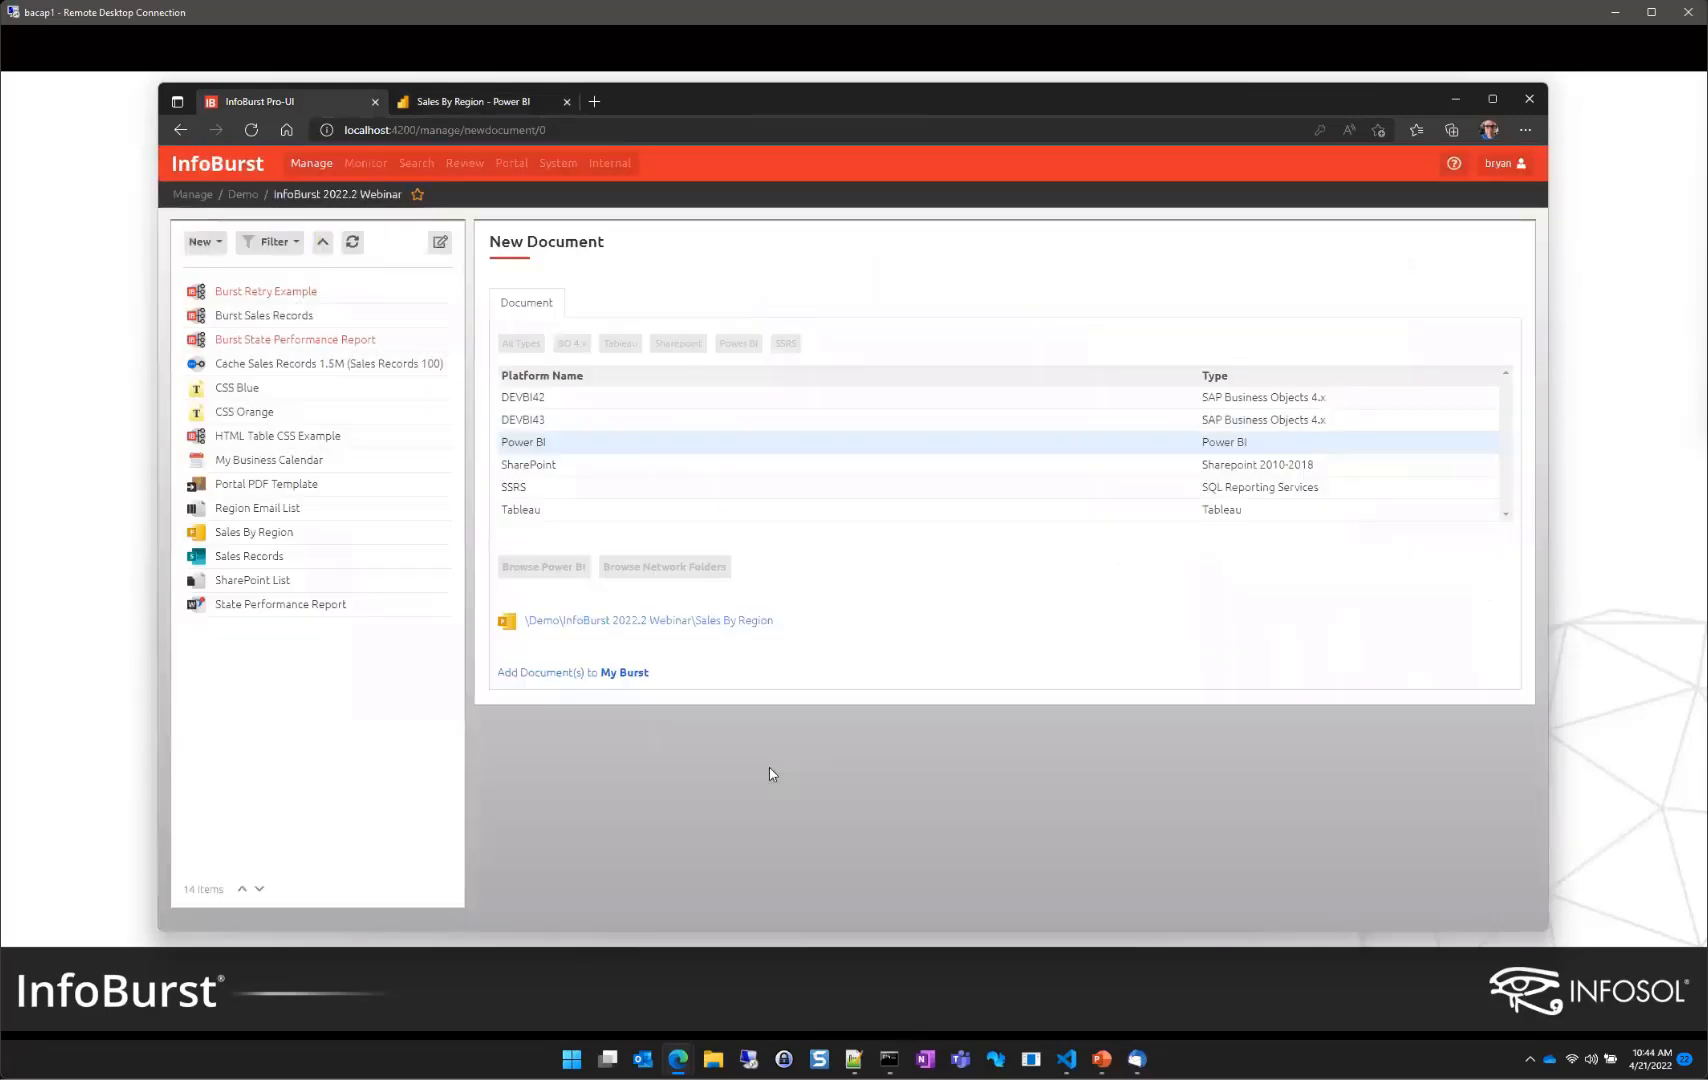
click(253, 533)
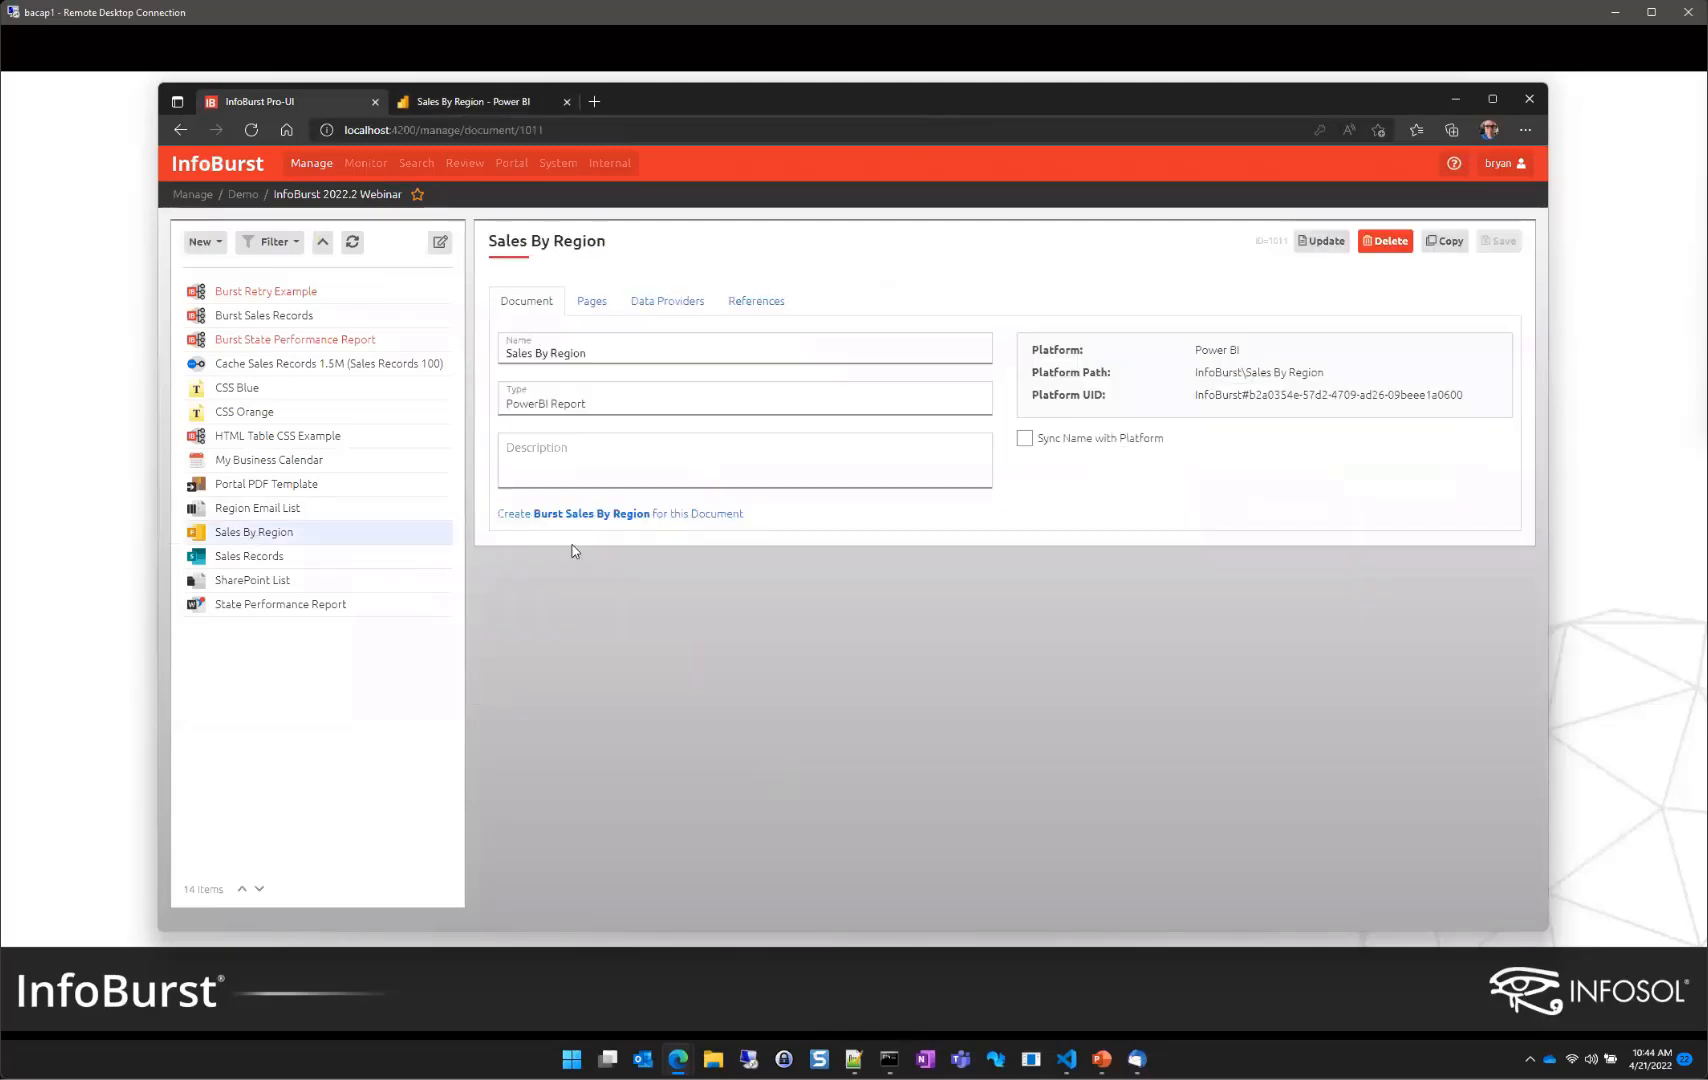
click(634, 516)
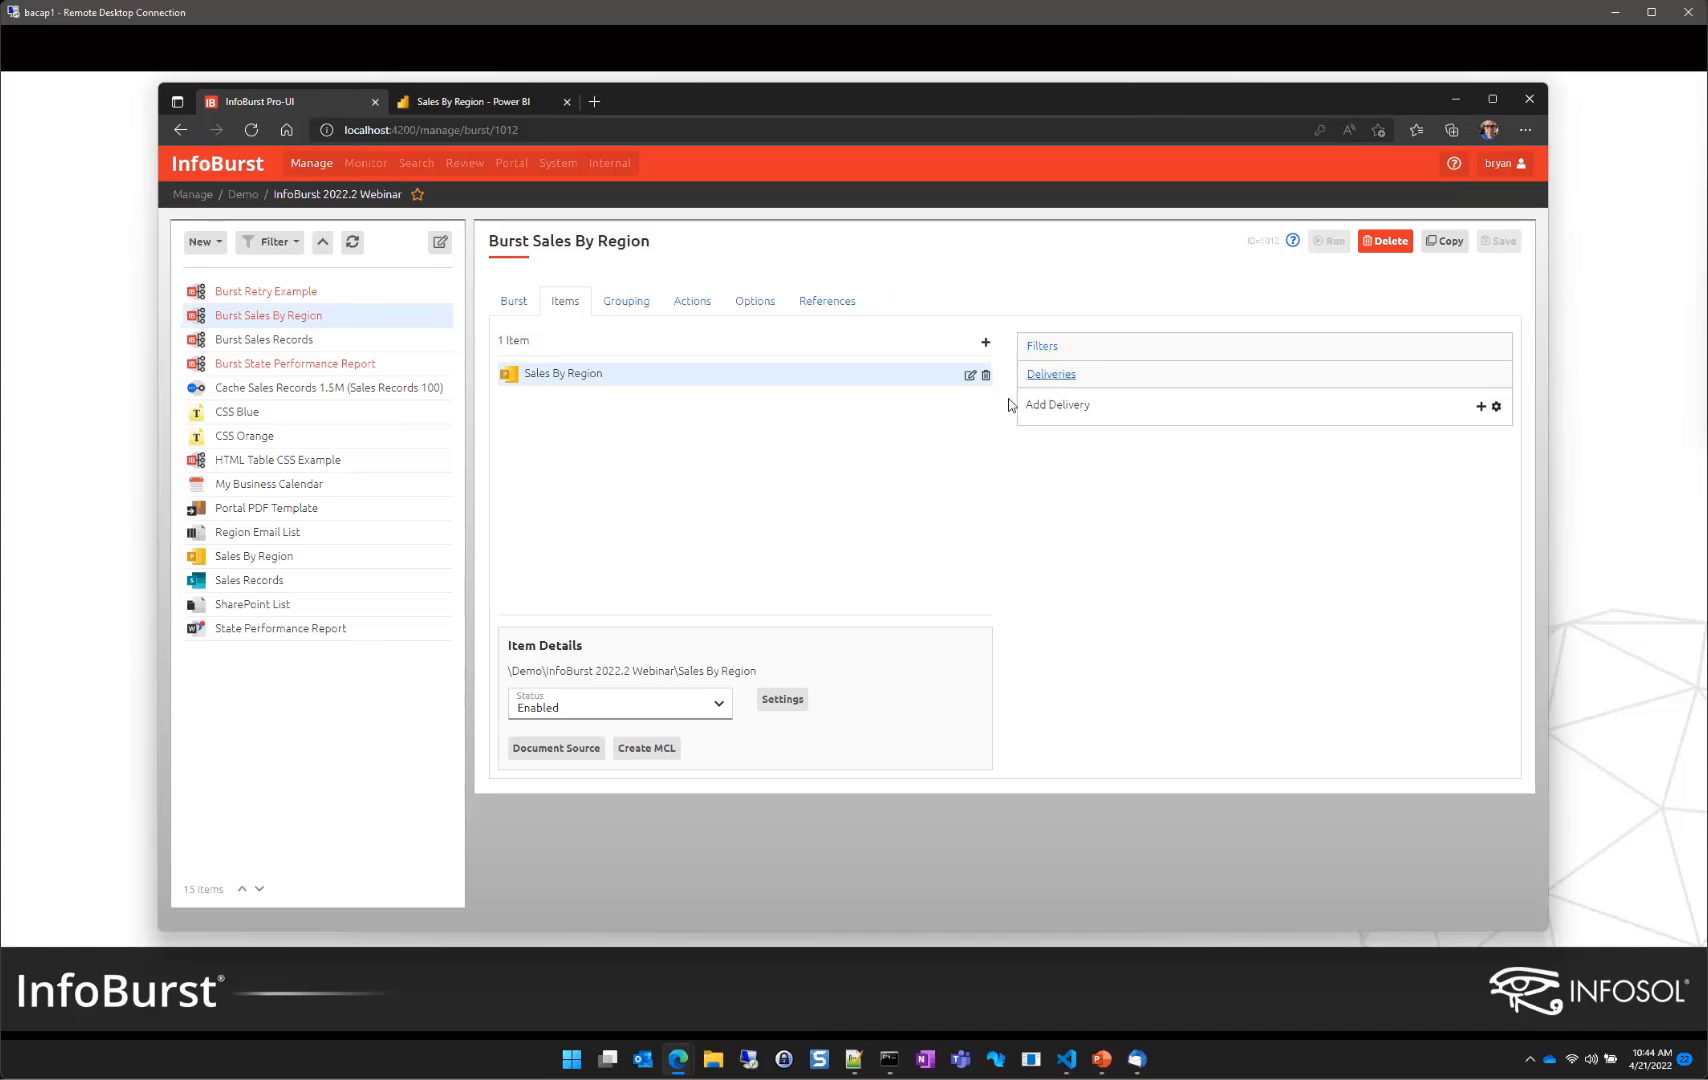
Step: Add a filter on the Region element to the Sales By Region item, using Region Email List as its data source
click(1045, 350)
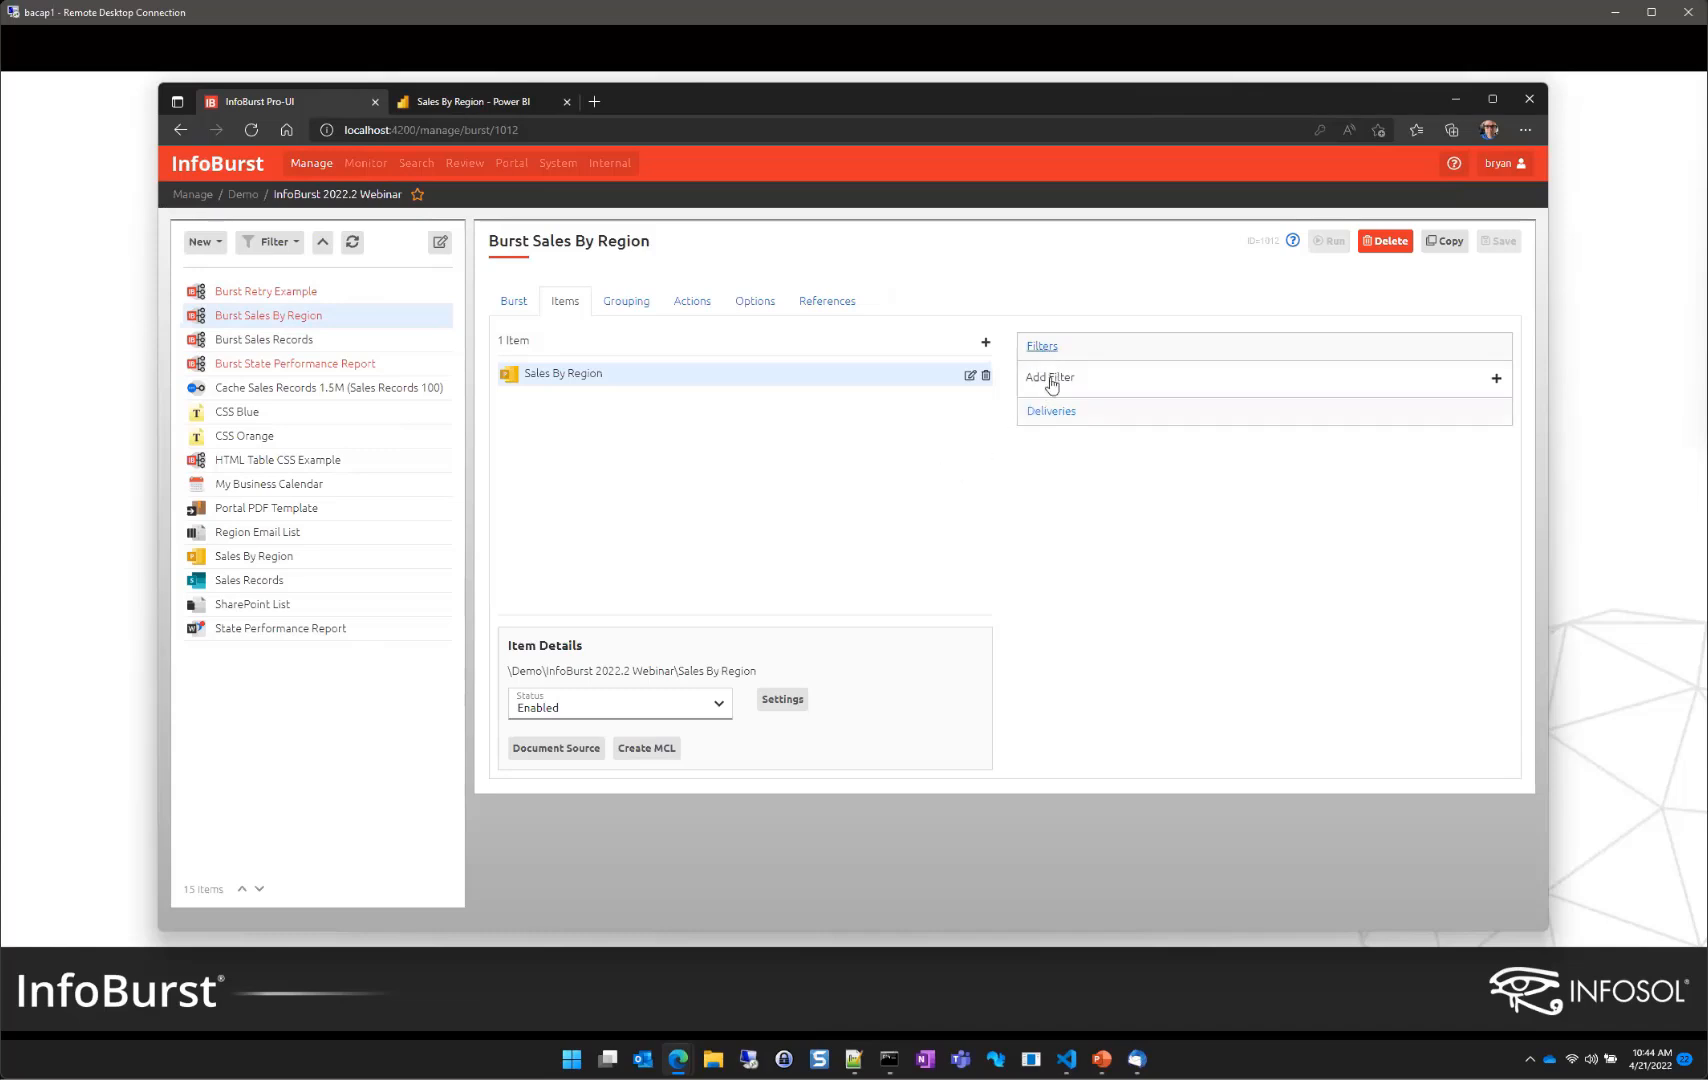
click(1050, 381)
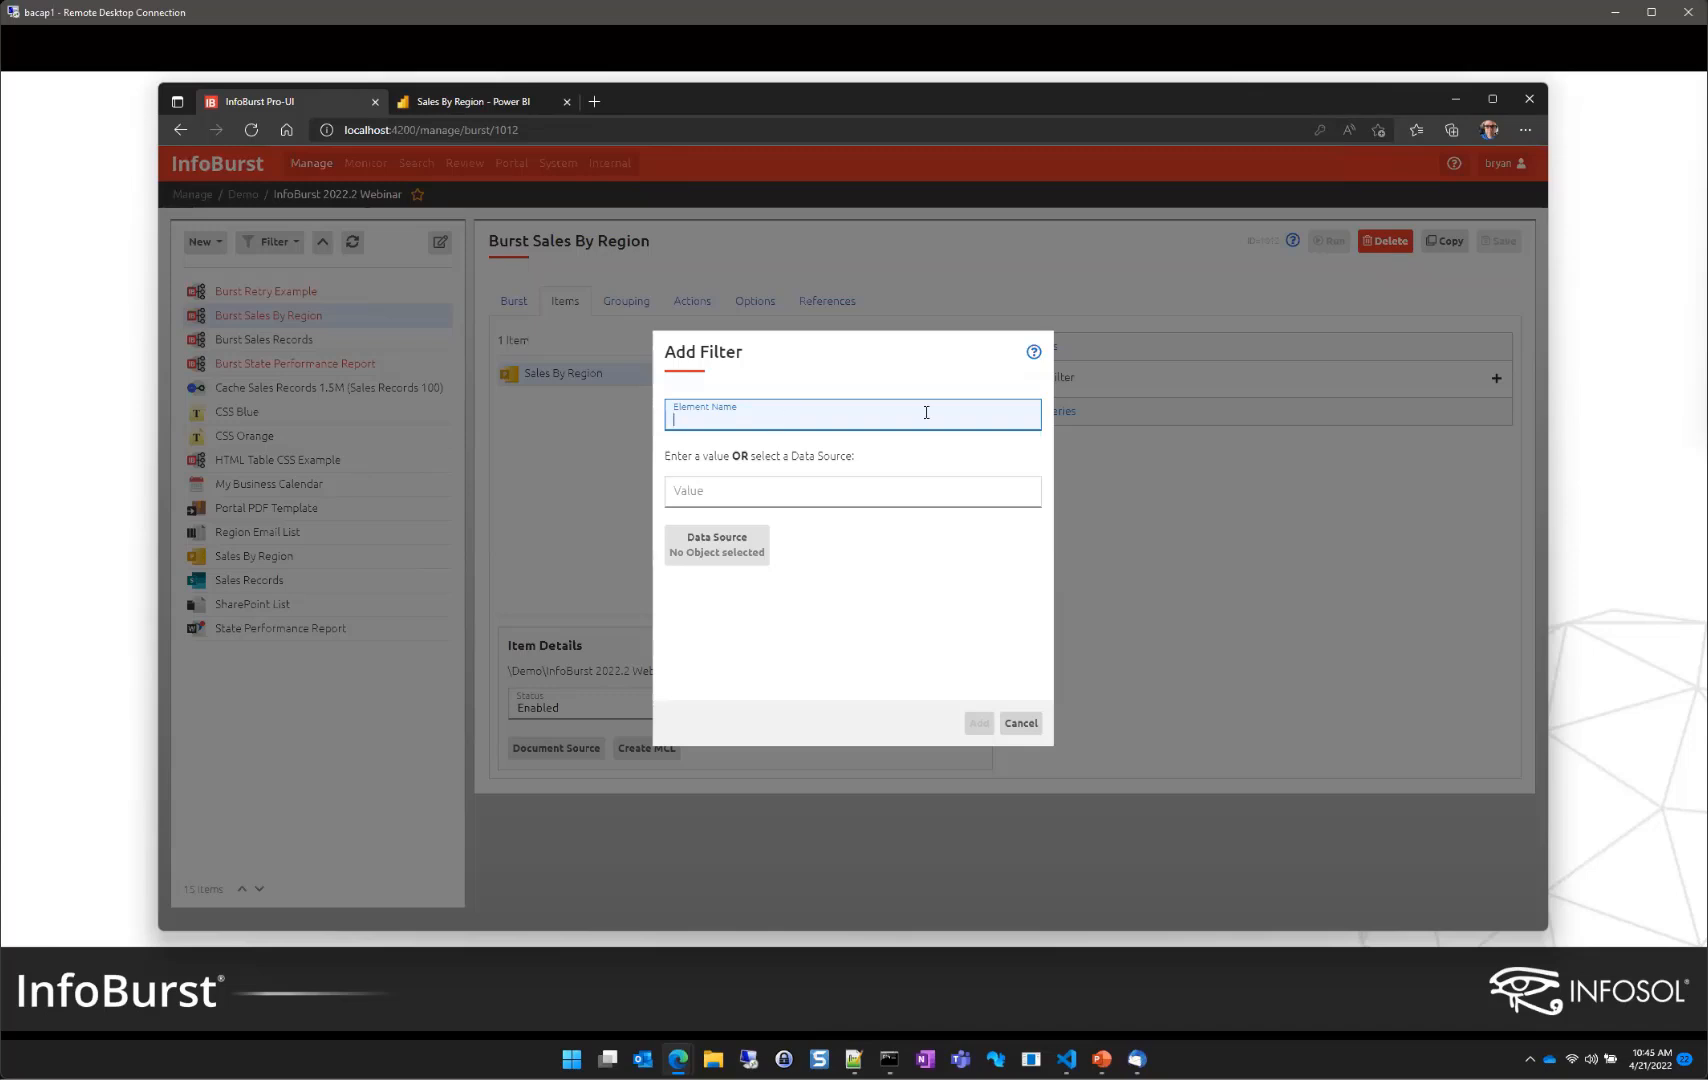
click(1033, 351)
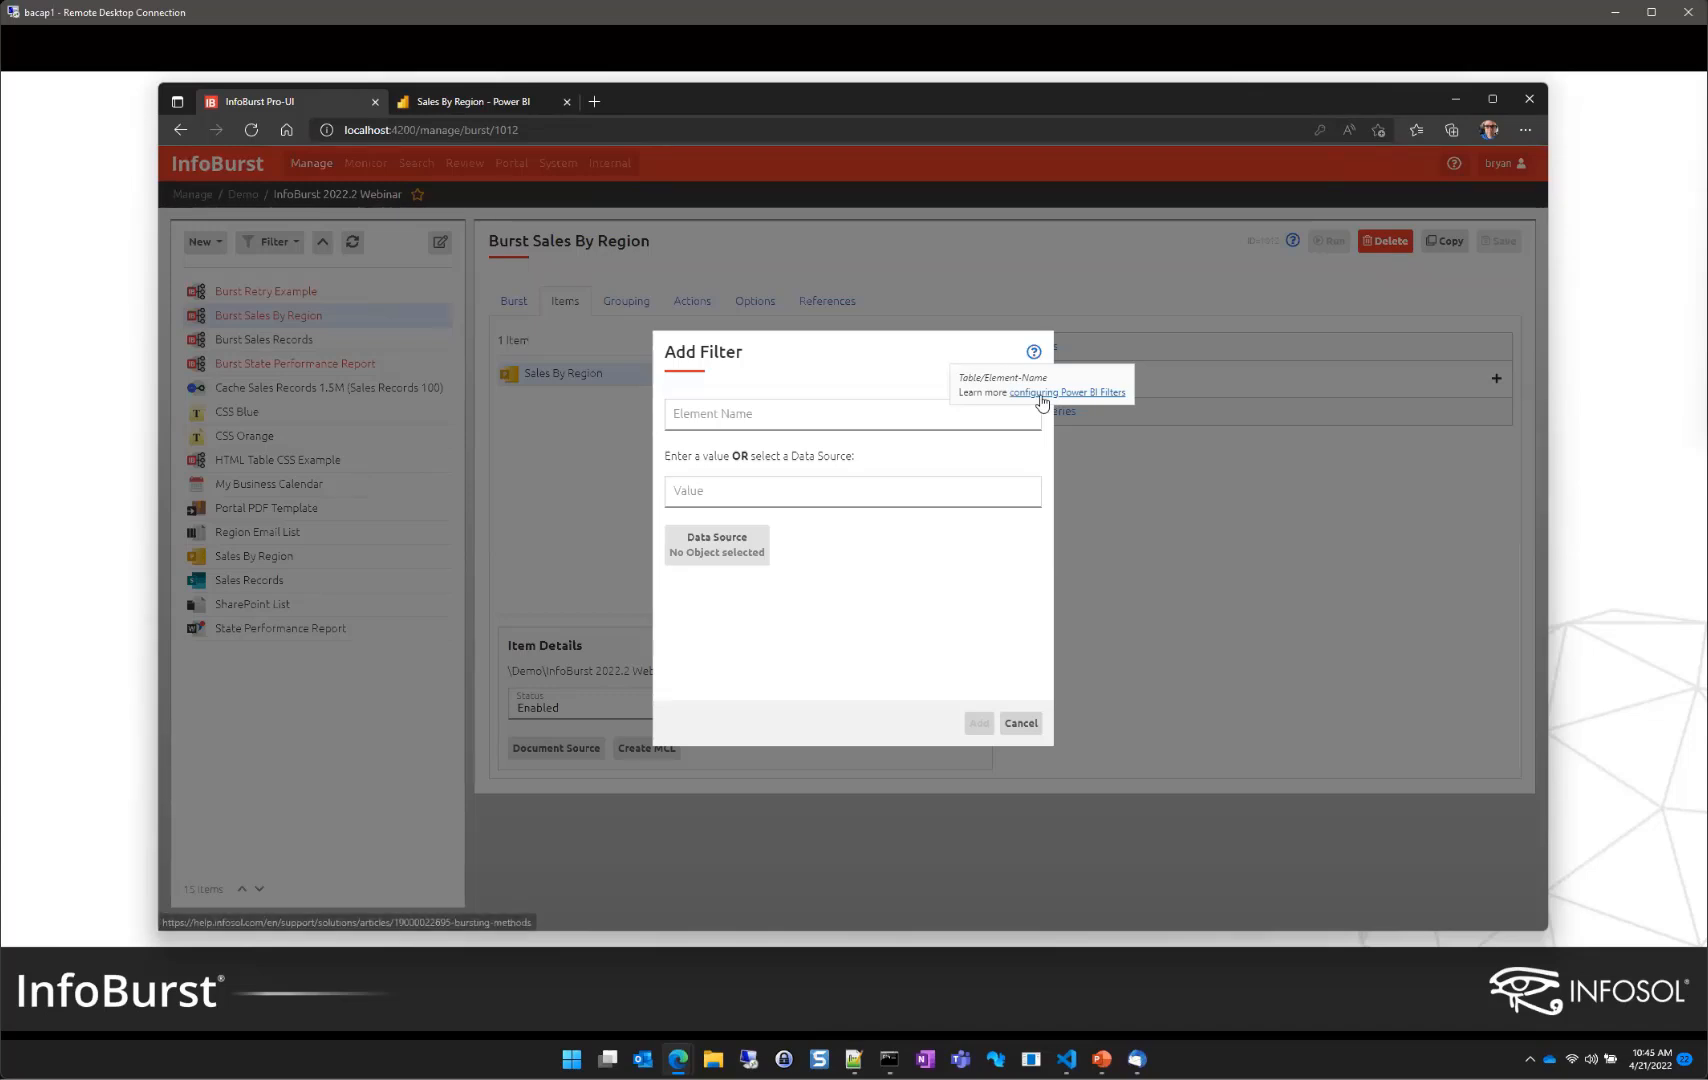
click(785, 415)
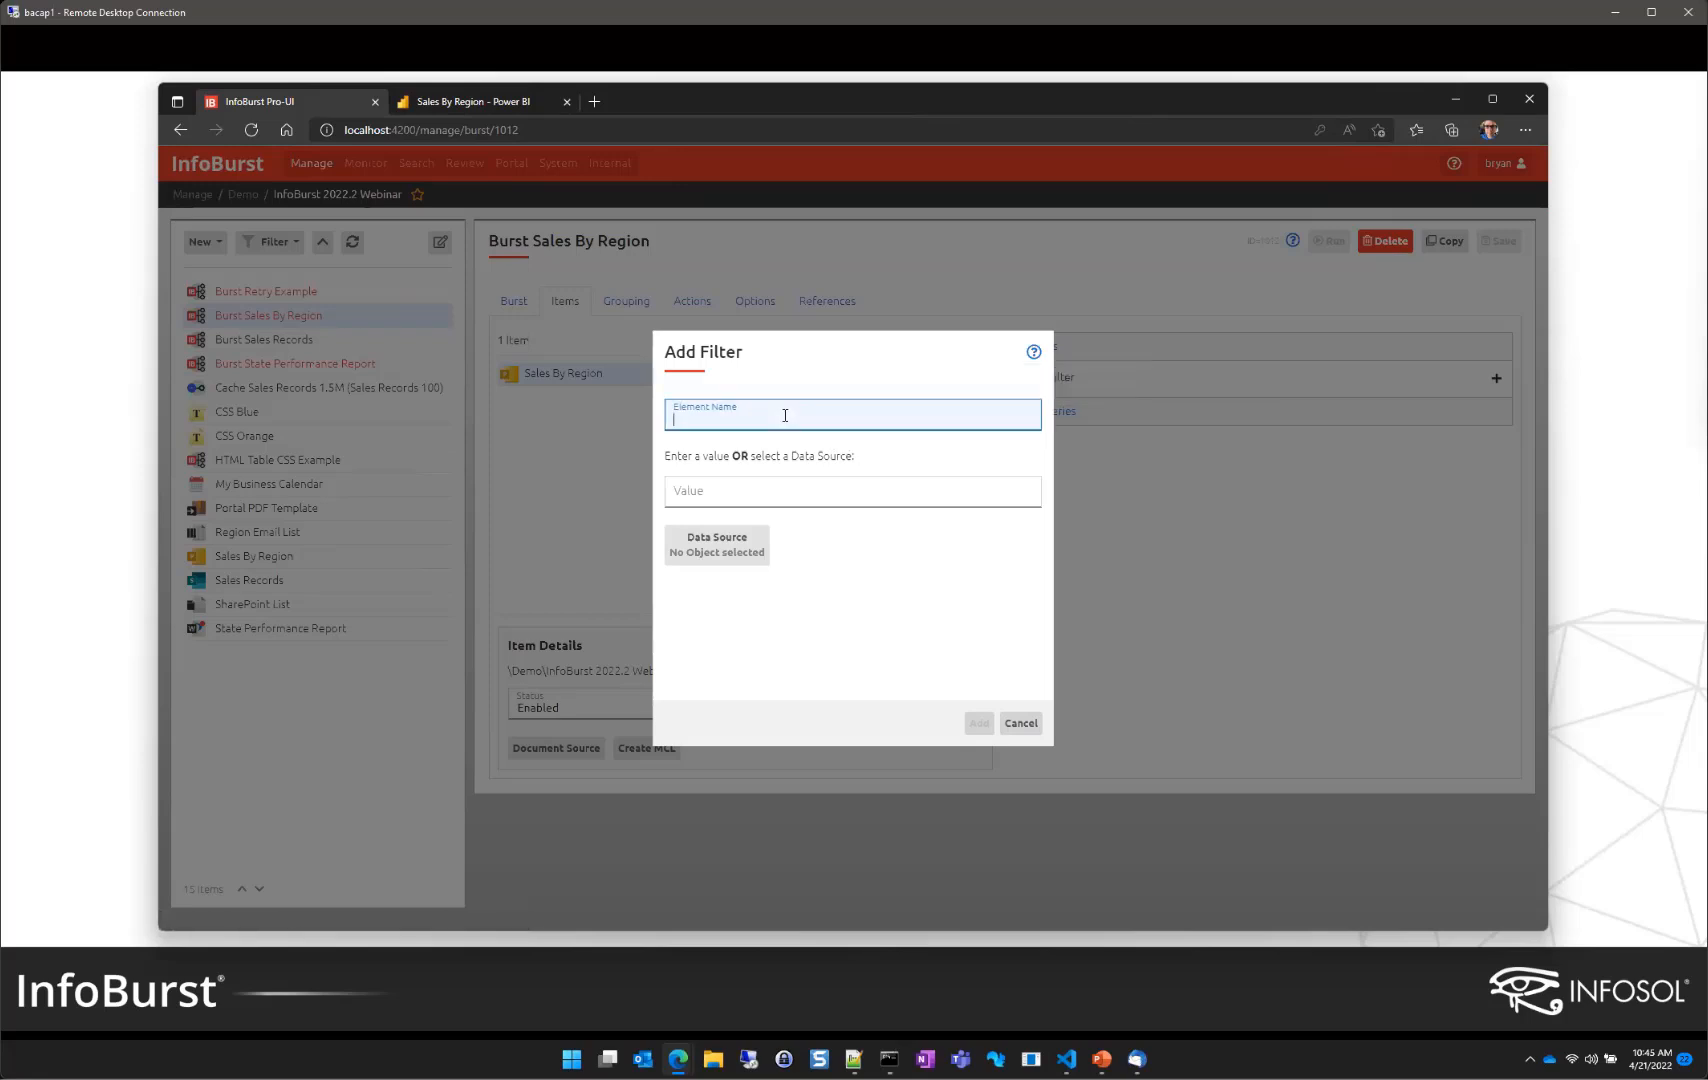
text(Region)
click(727, 558)
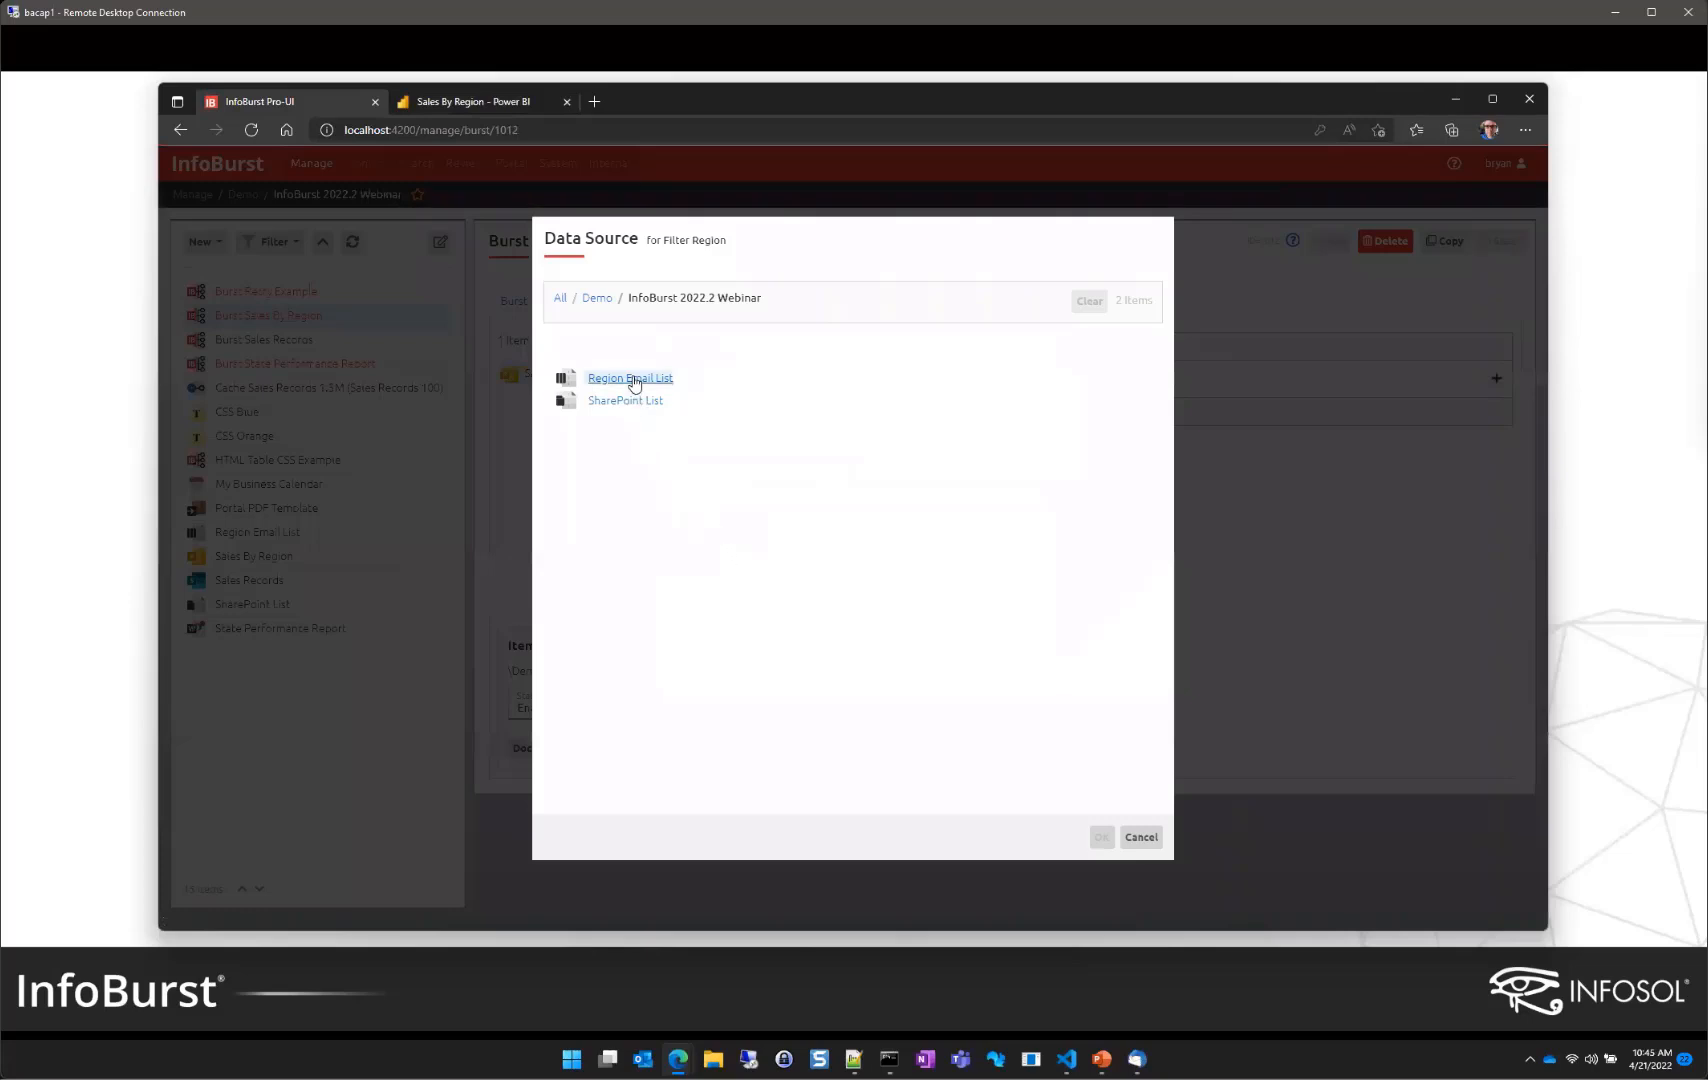
click(633, 379)
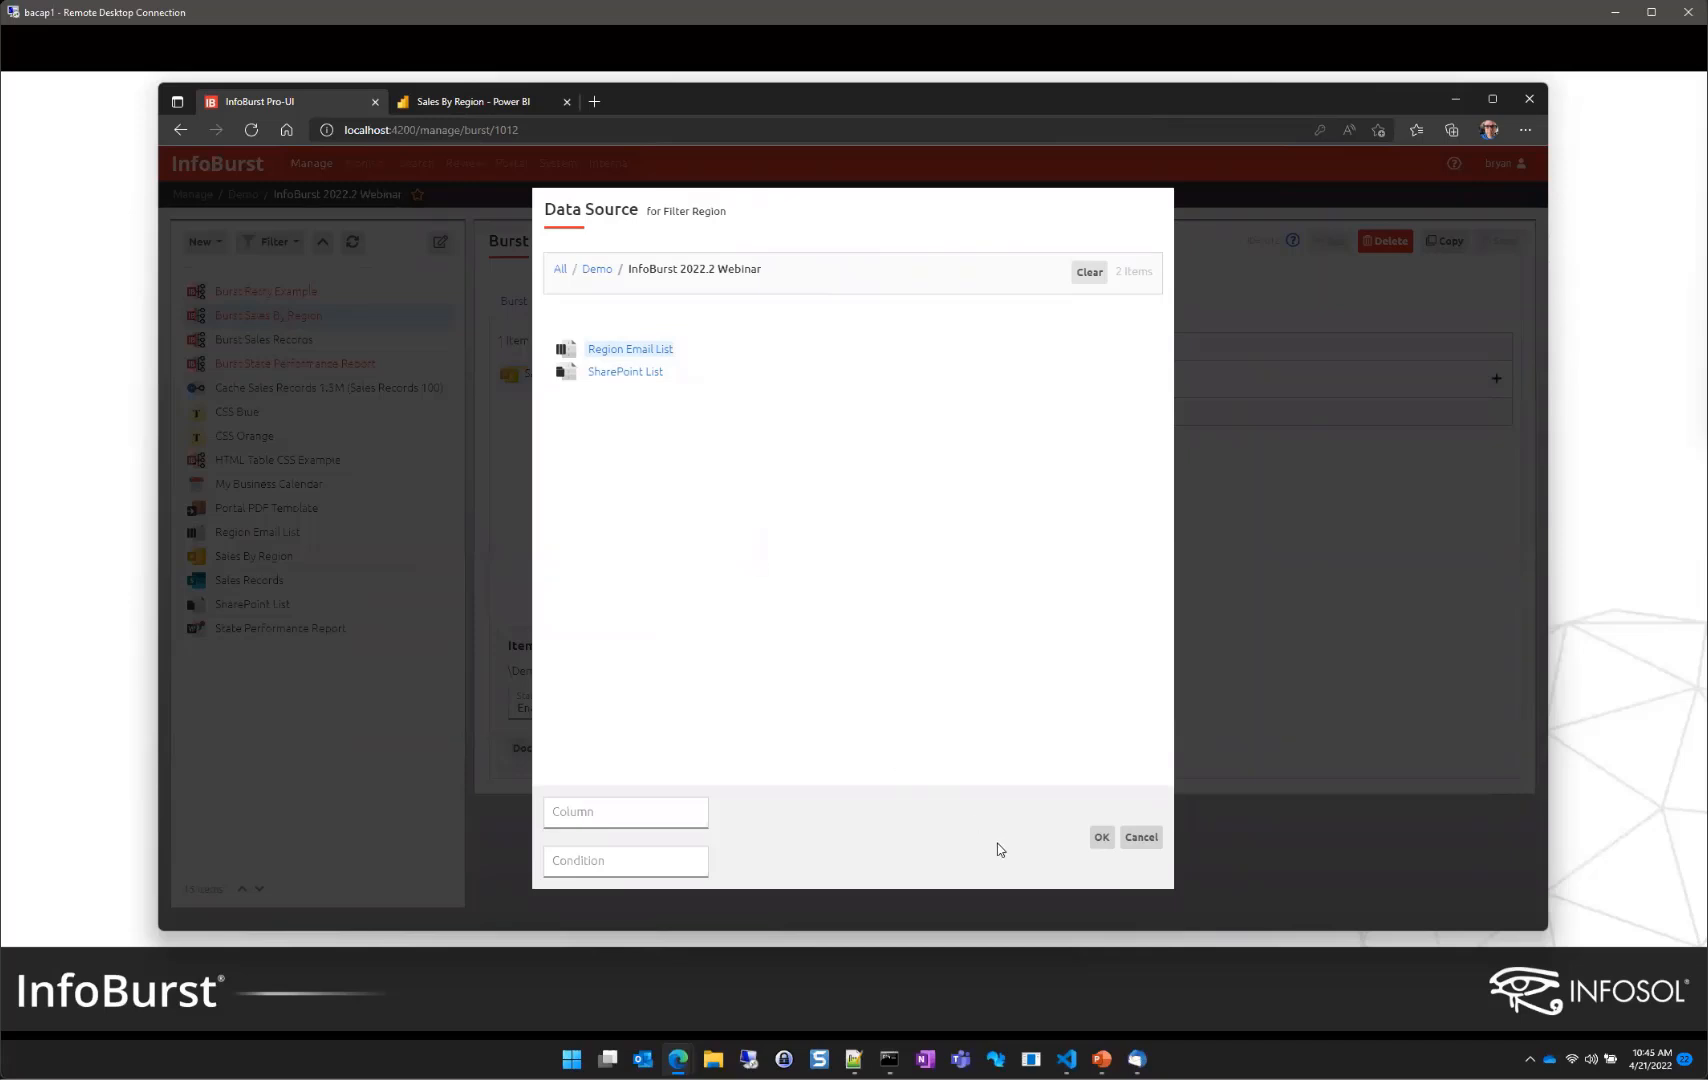
click(1100, 840)
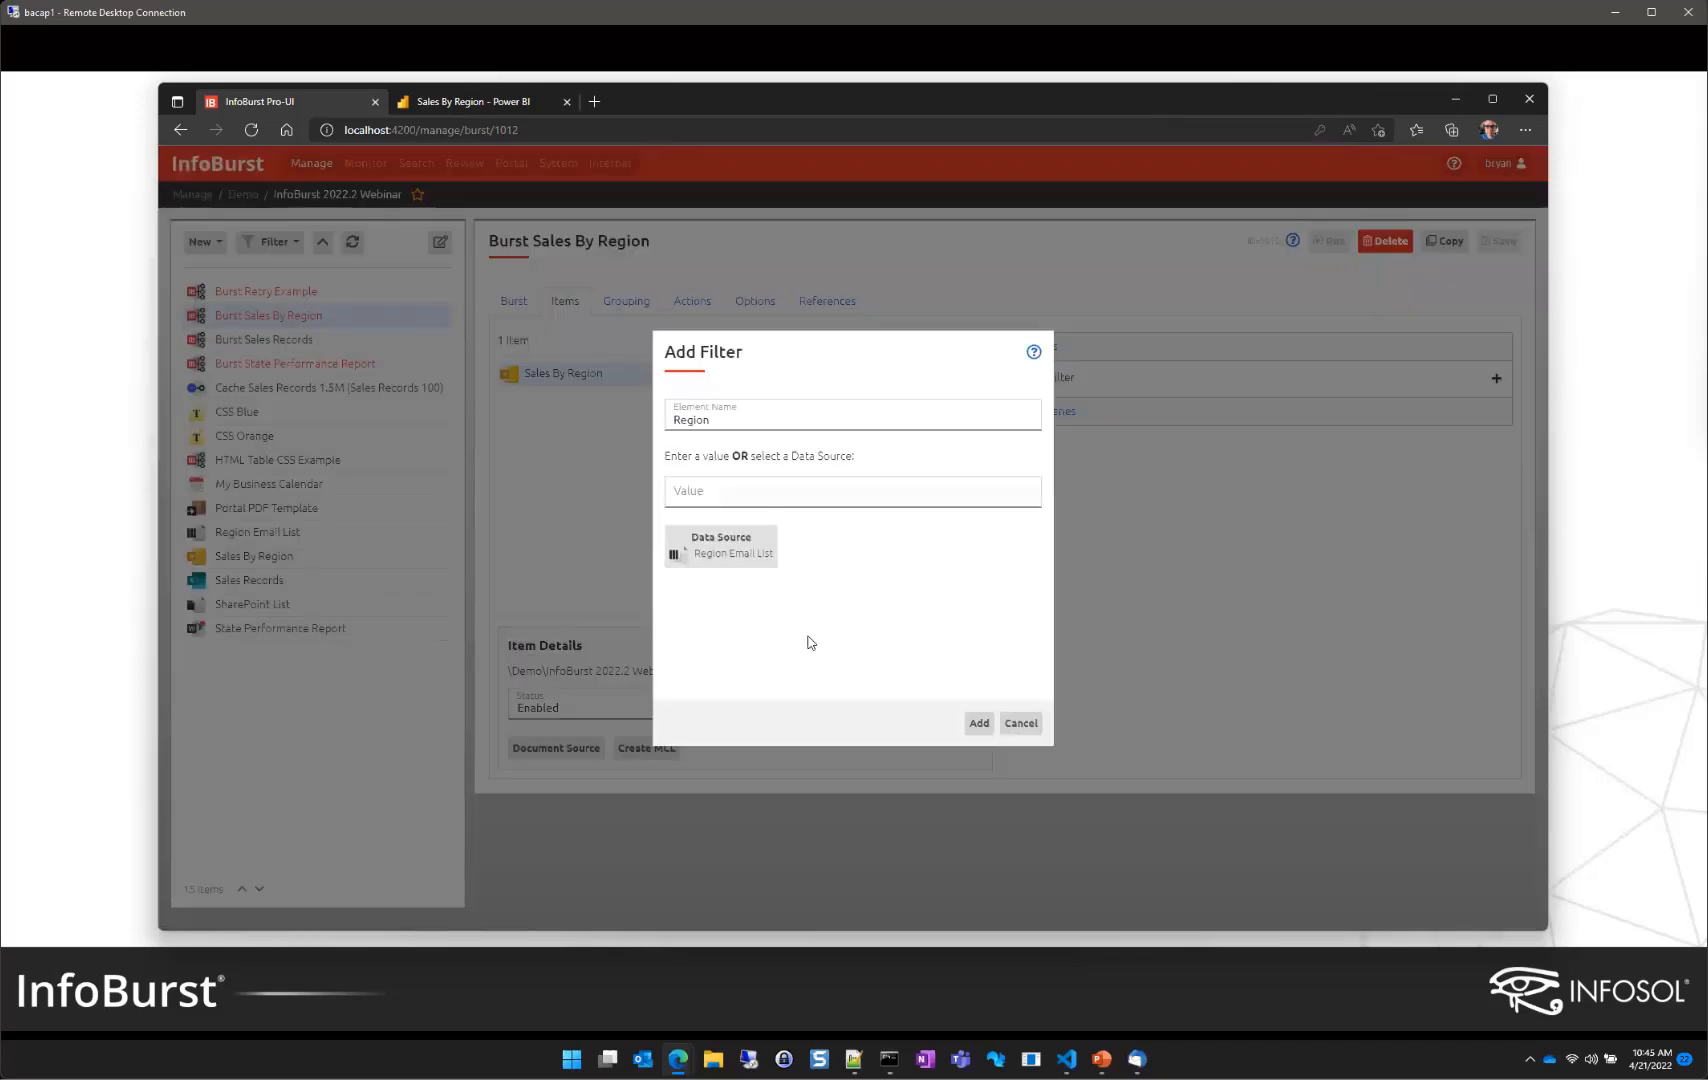
click(979, 724)
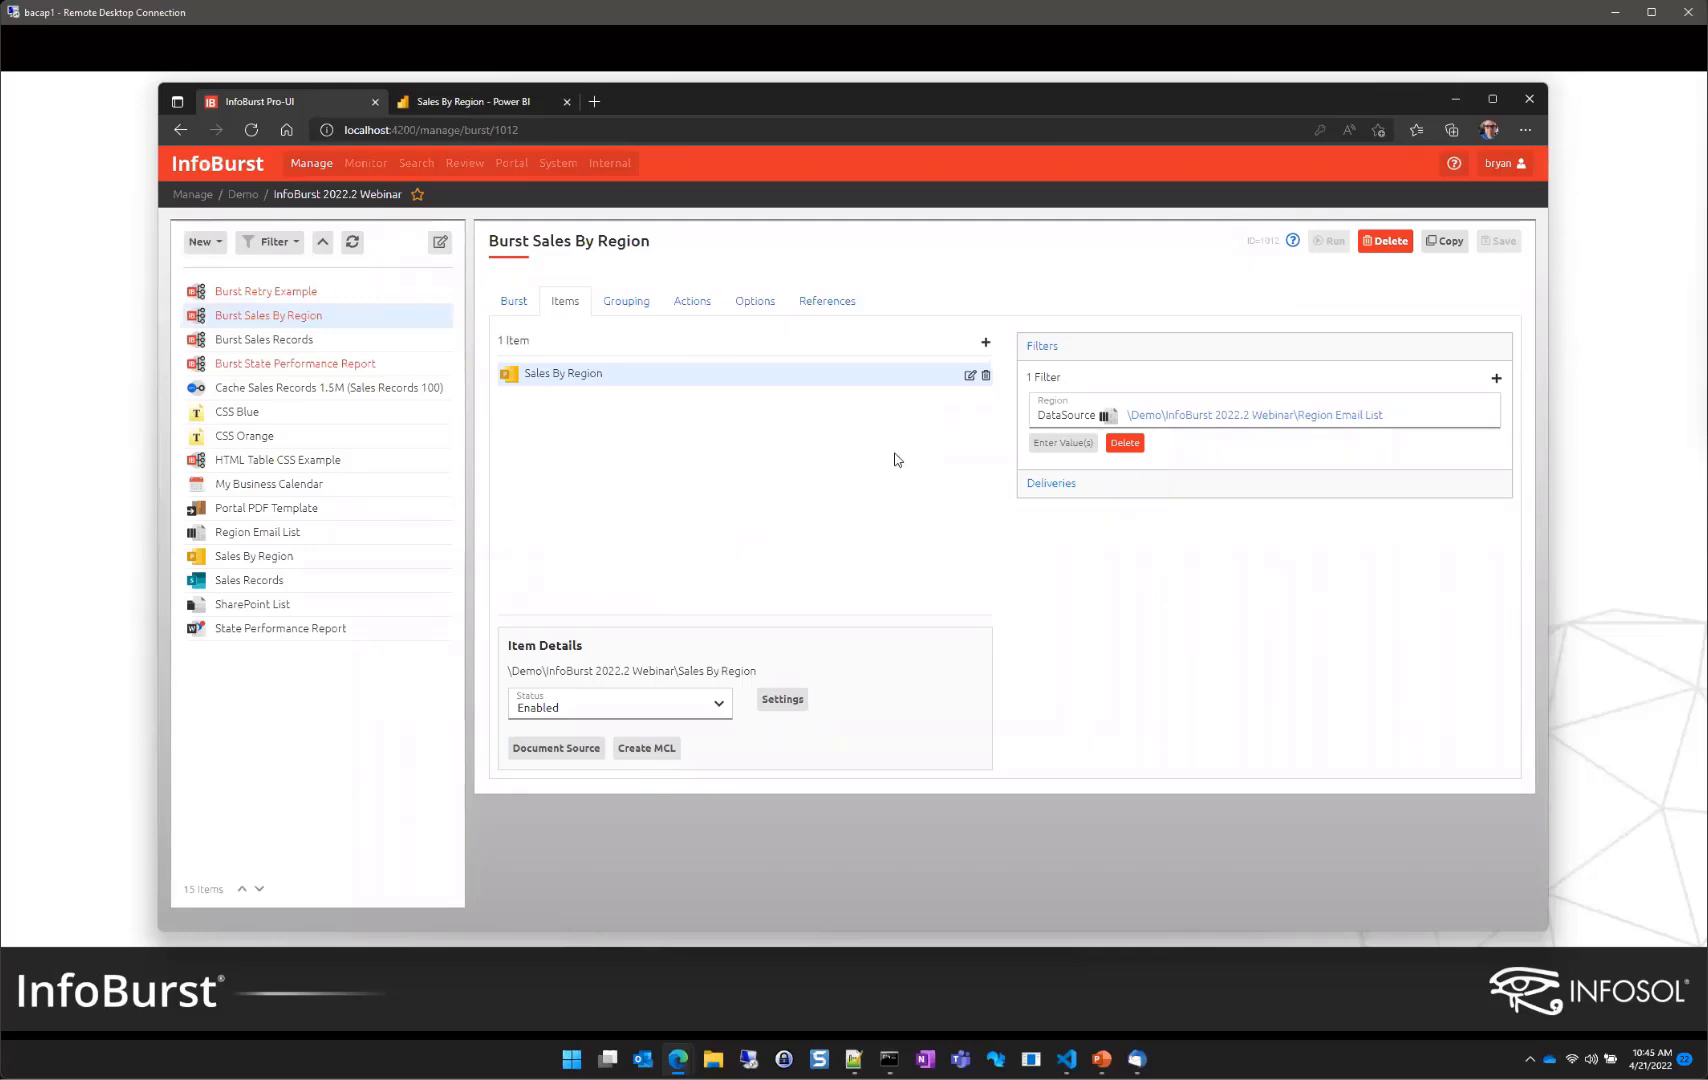
Step: Start a new delivery for the Sales By Region item with InfoBurst Portal as destination and Demo Reports as portal folder
click(1051, 484)
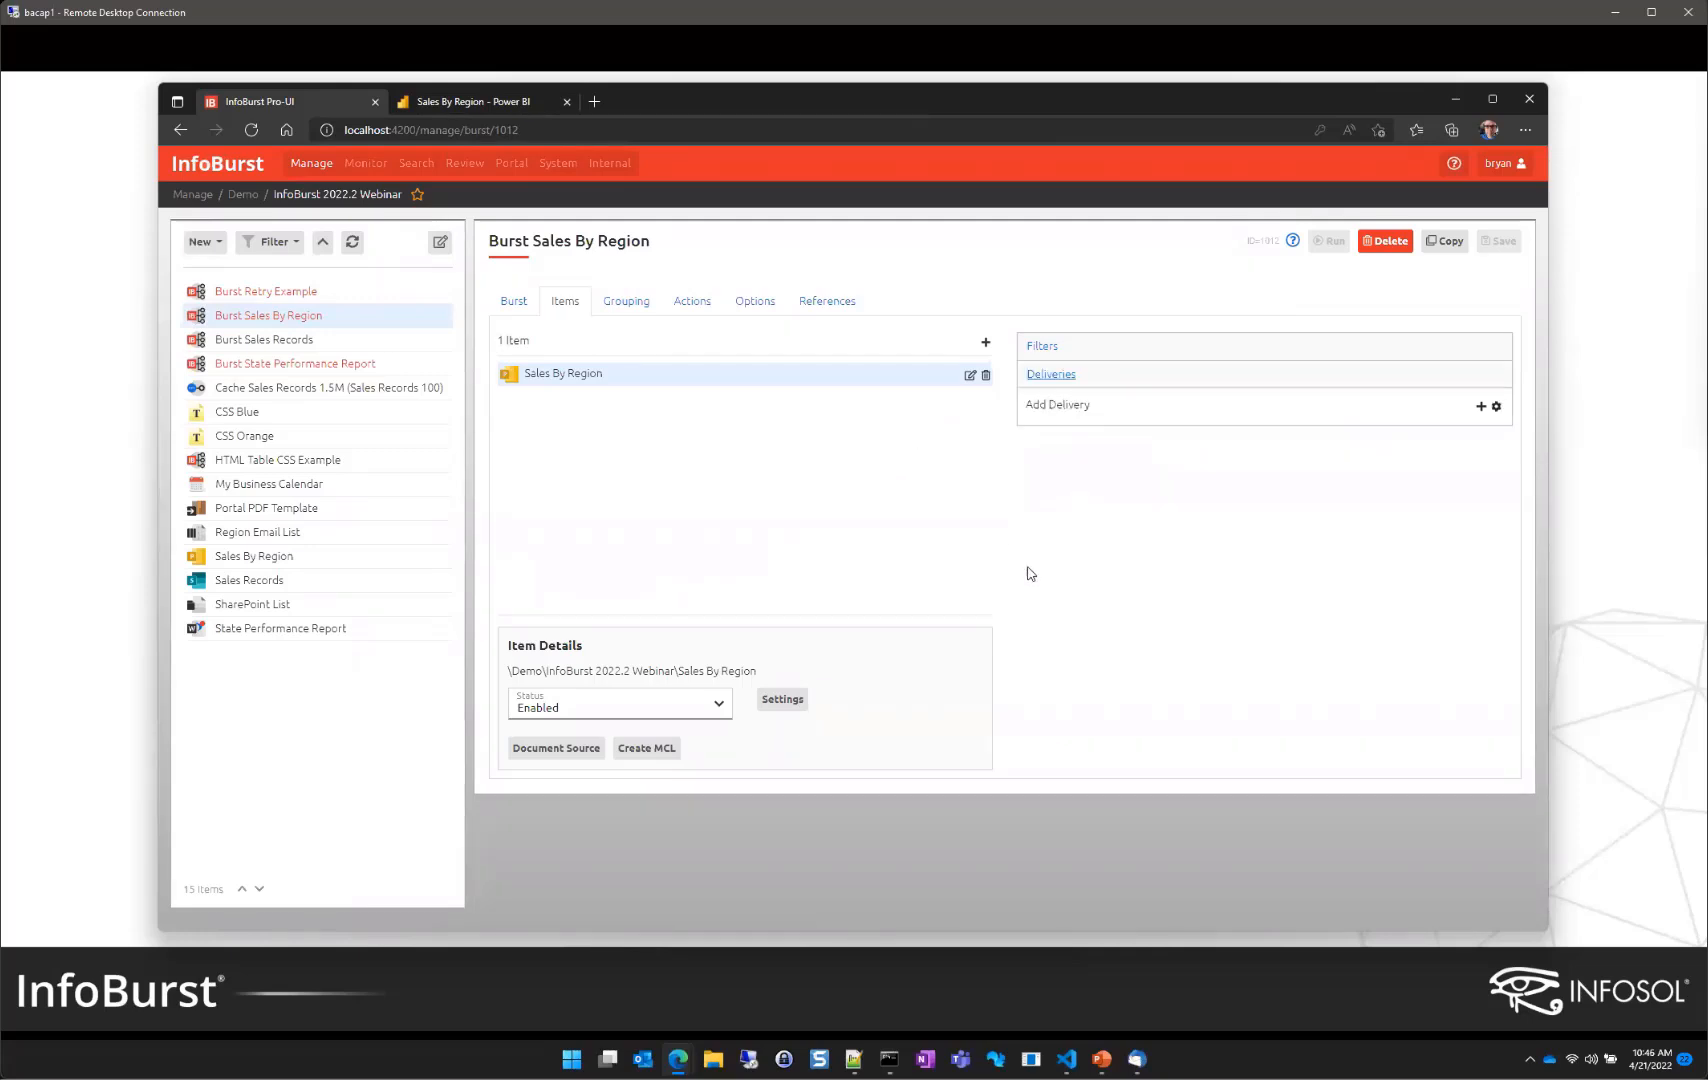
click(1056, 409)
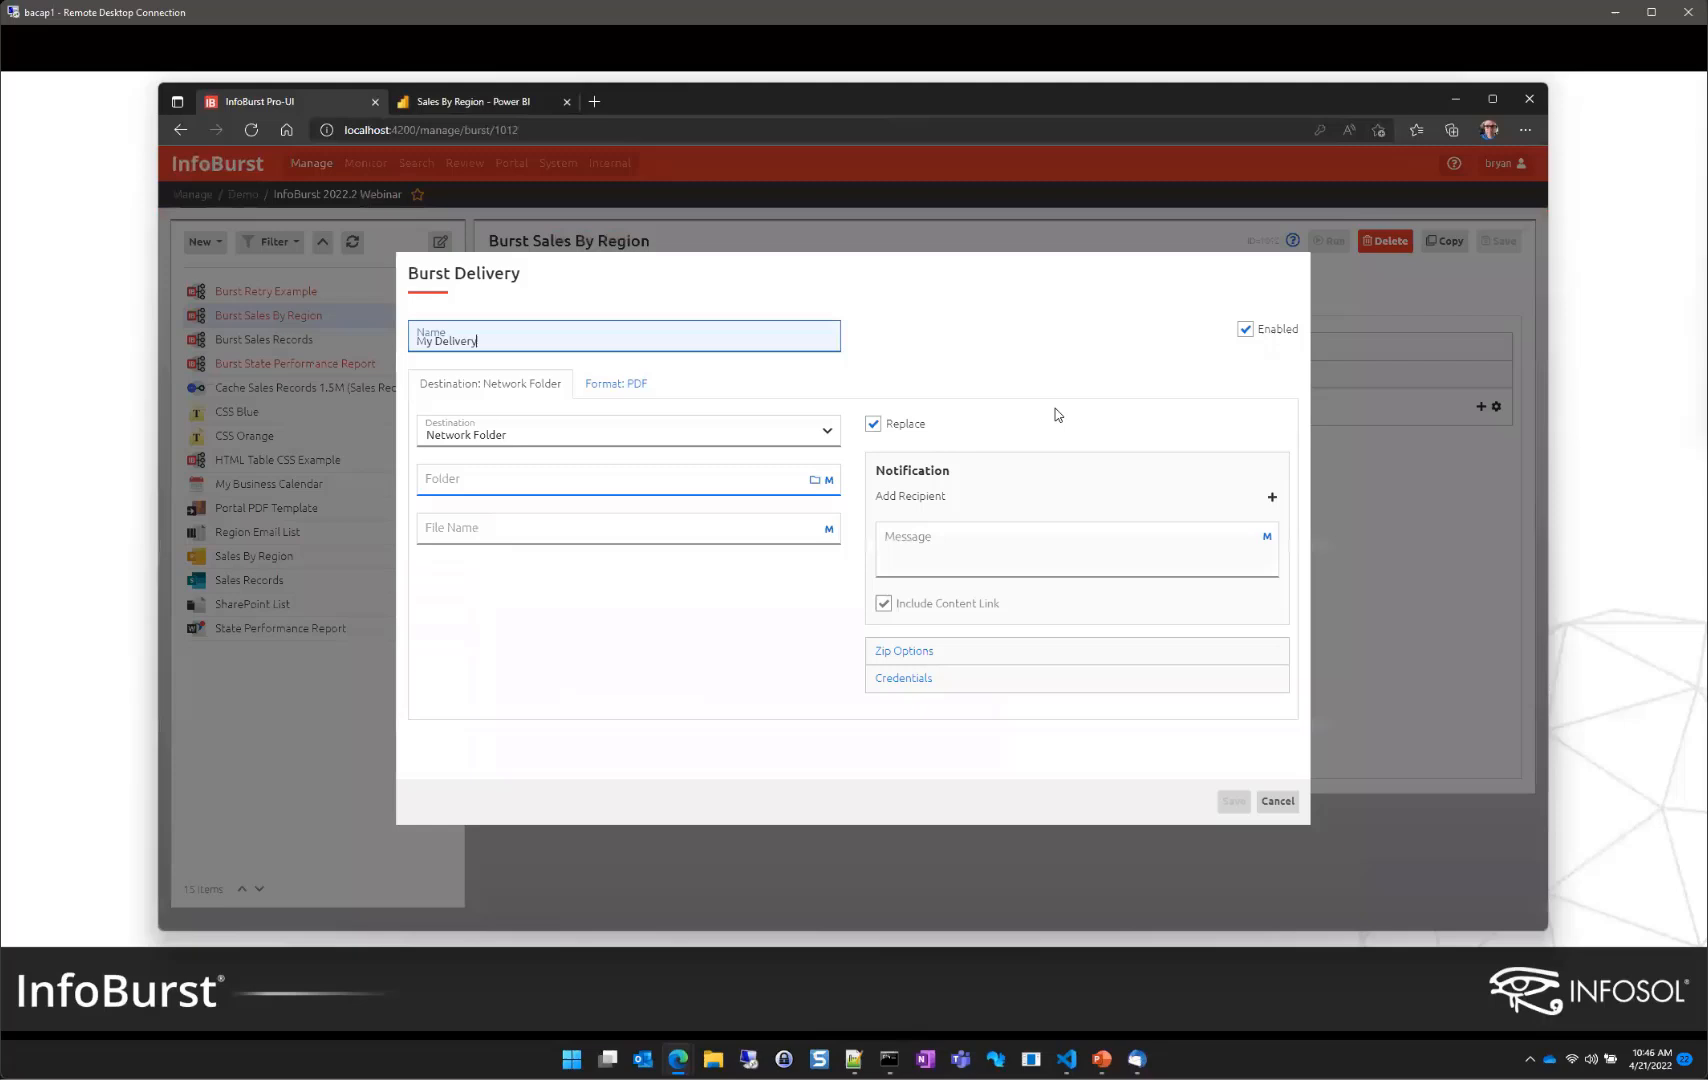
click(538, 439)
click(465, 490)
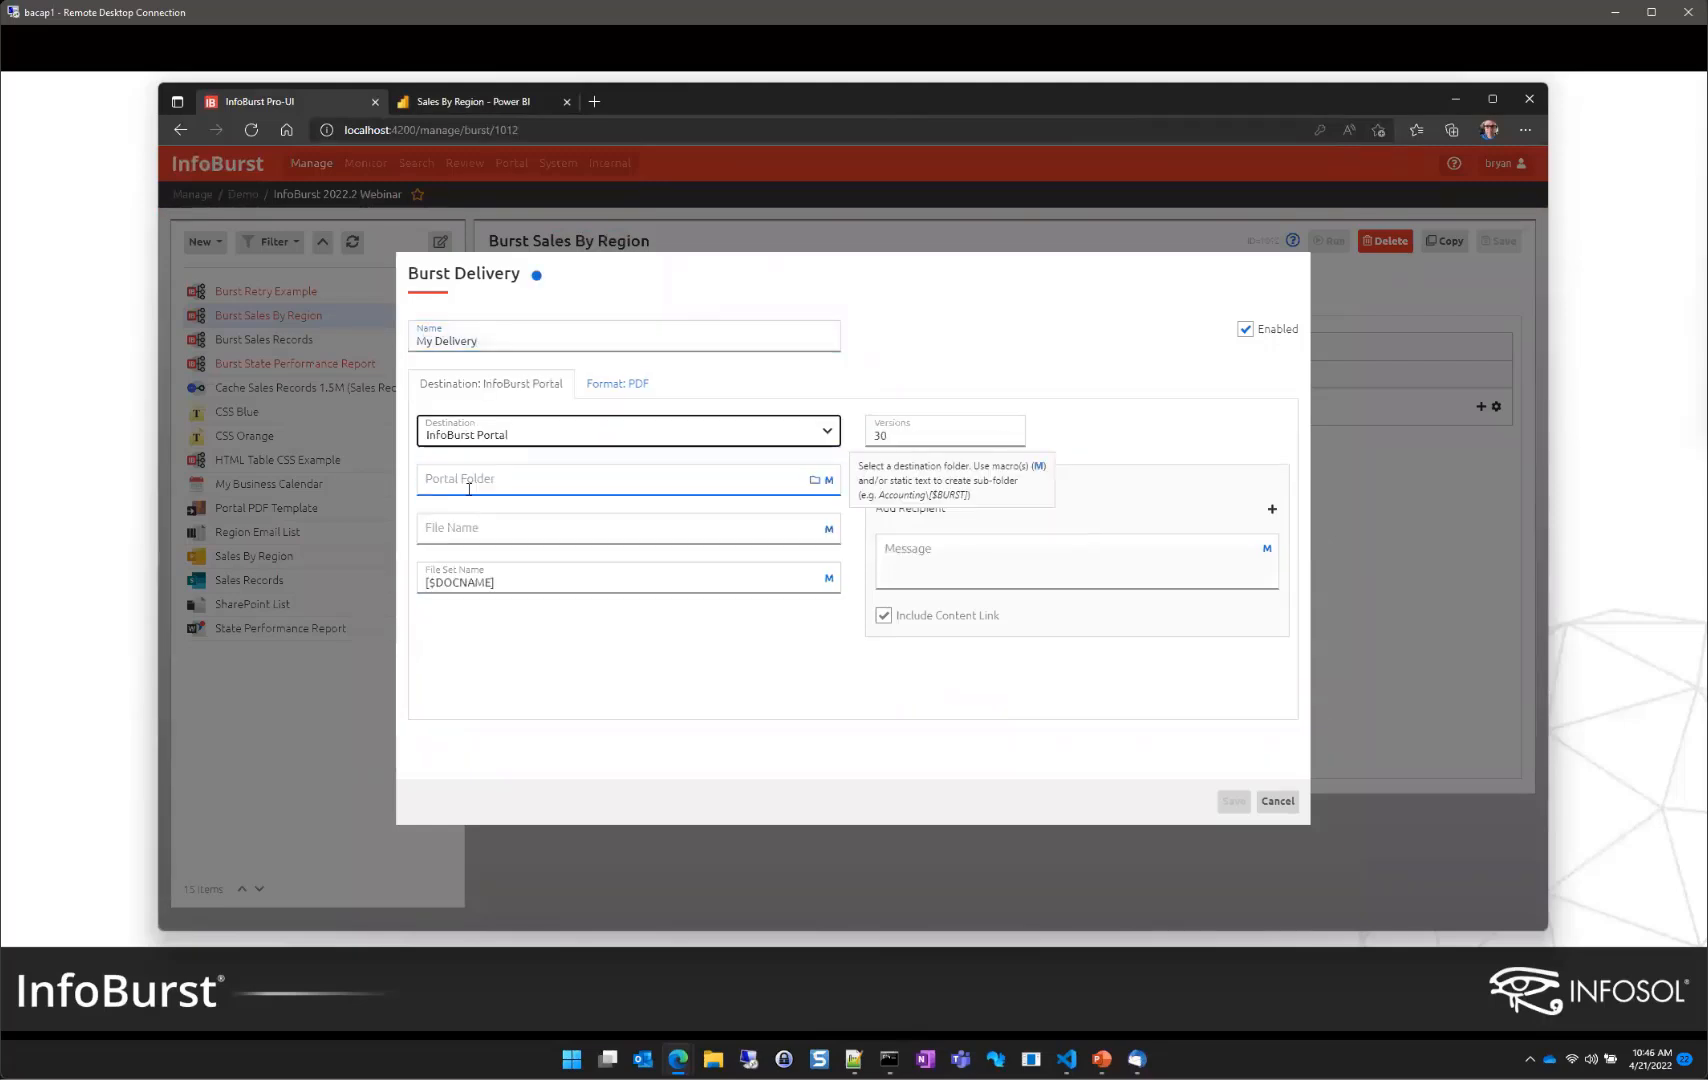
click(814, 480)
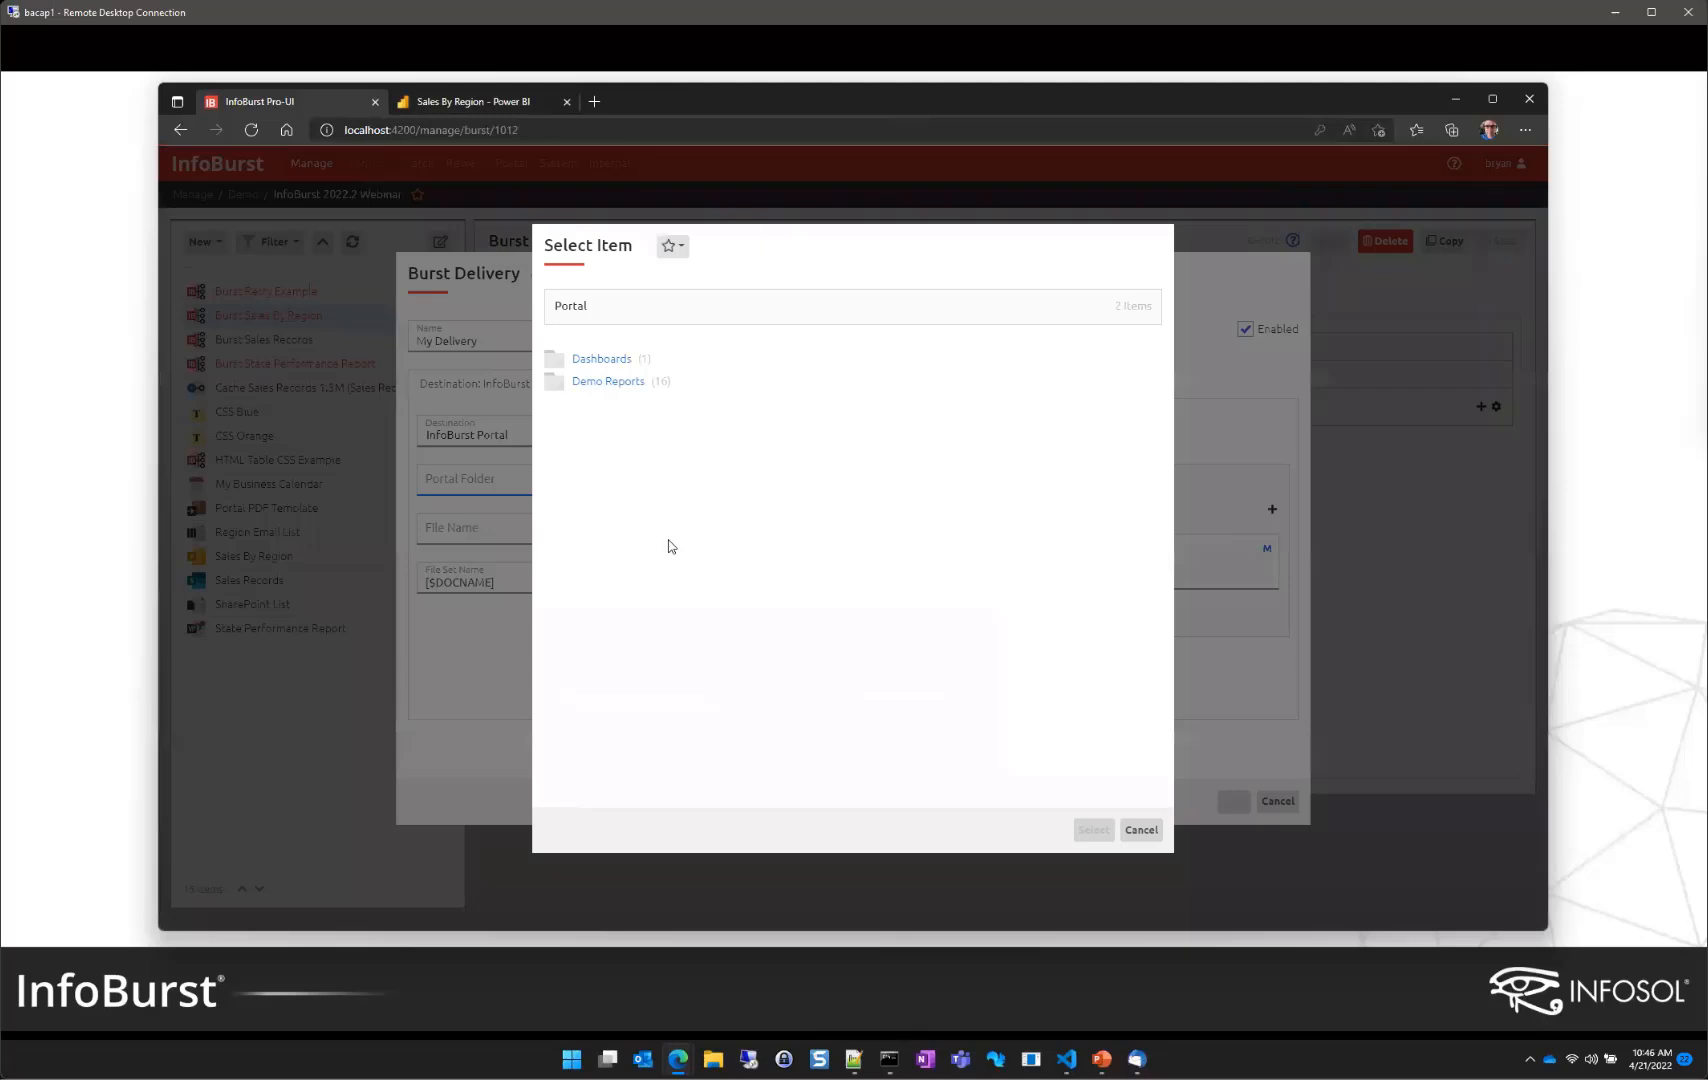
click(605, 382)
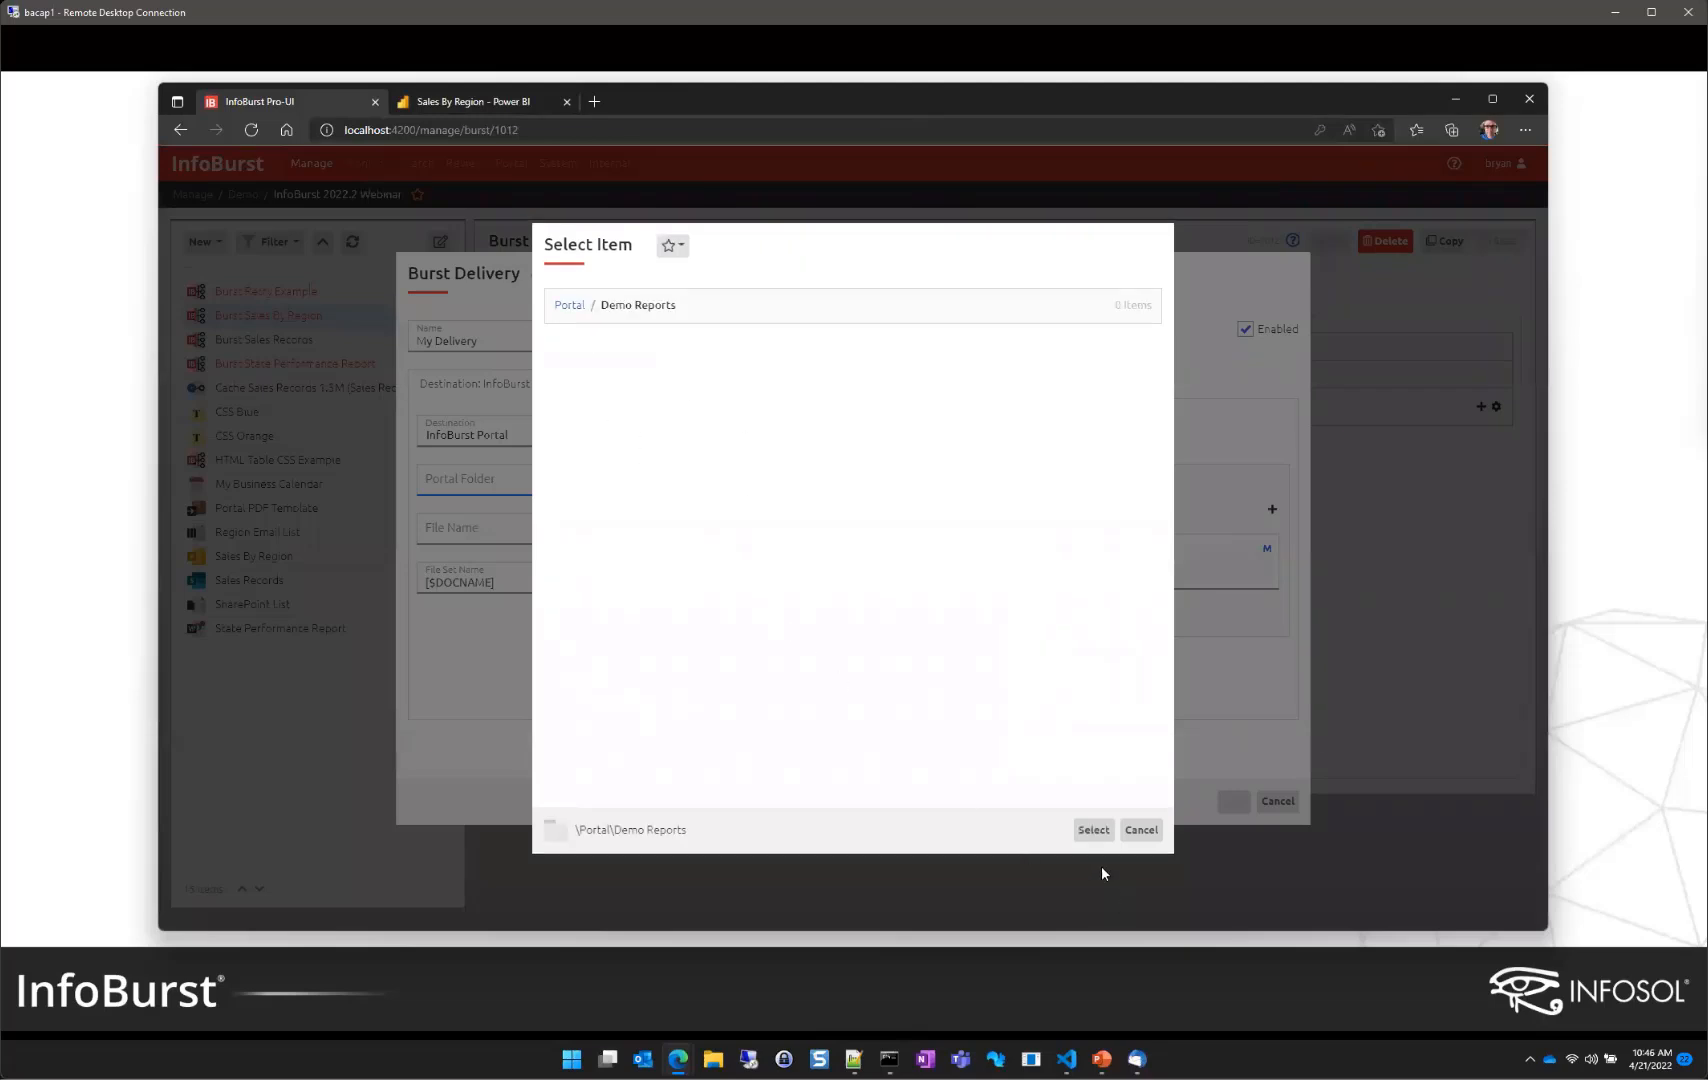
click(1091, 829)
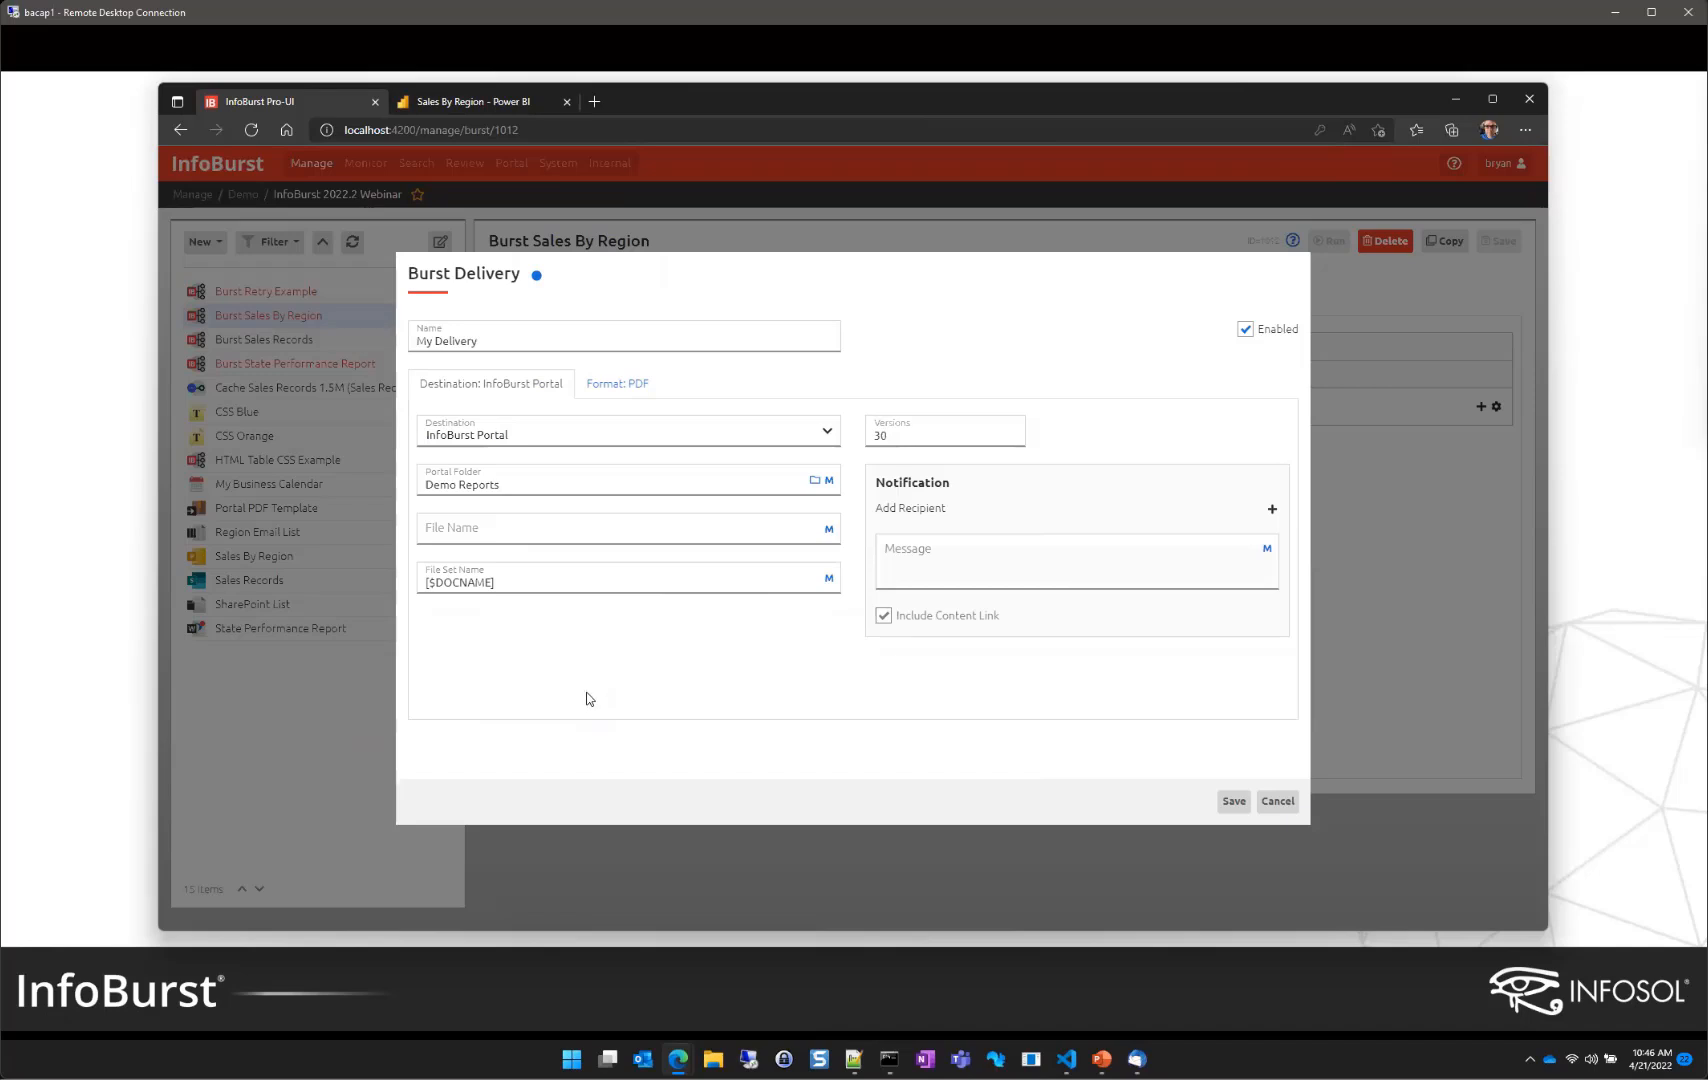
Step: Keep the delivery format as PDF, include only Page 1 by excluding Page 3 and Page 2, and save the delivery
click(615, 388)
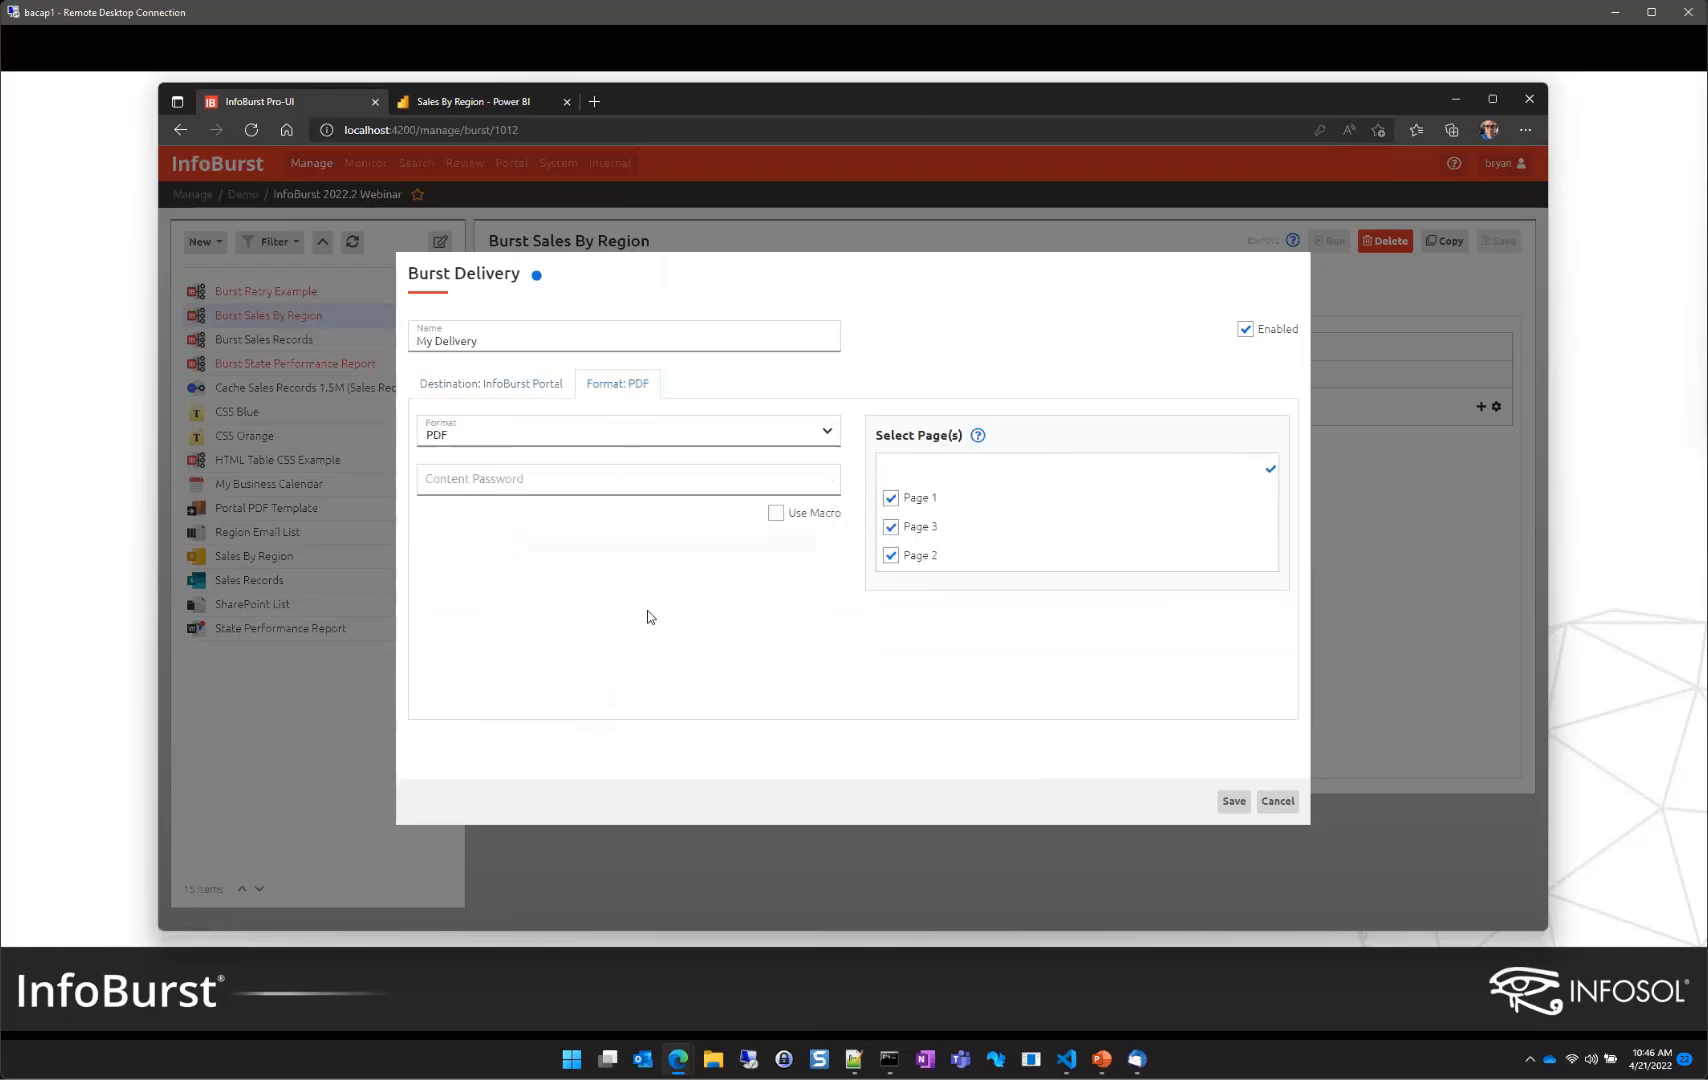
click(599, 442)
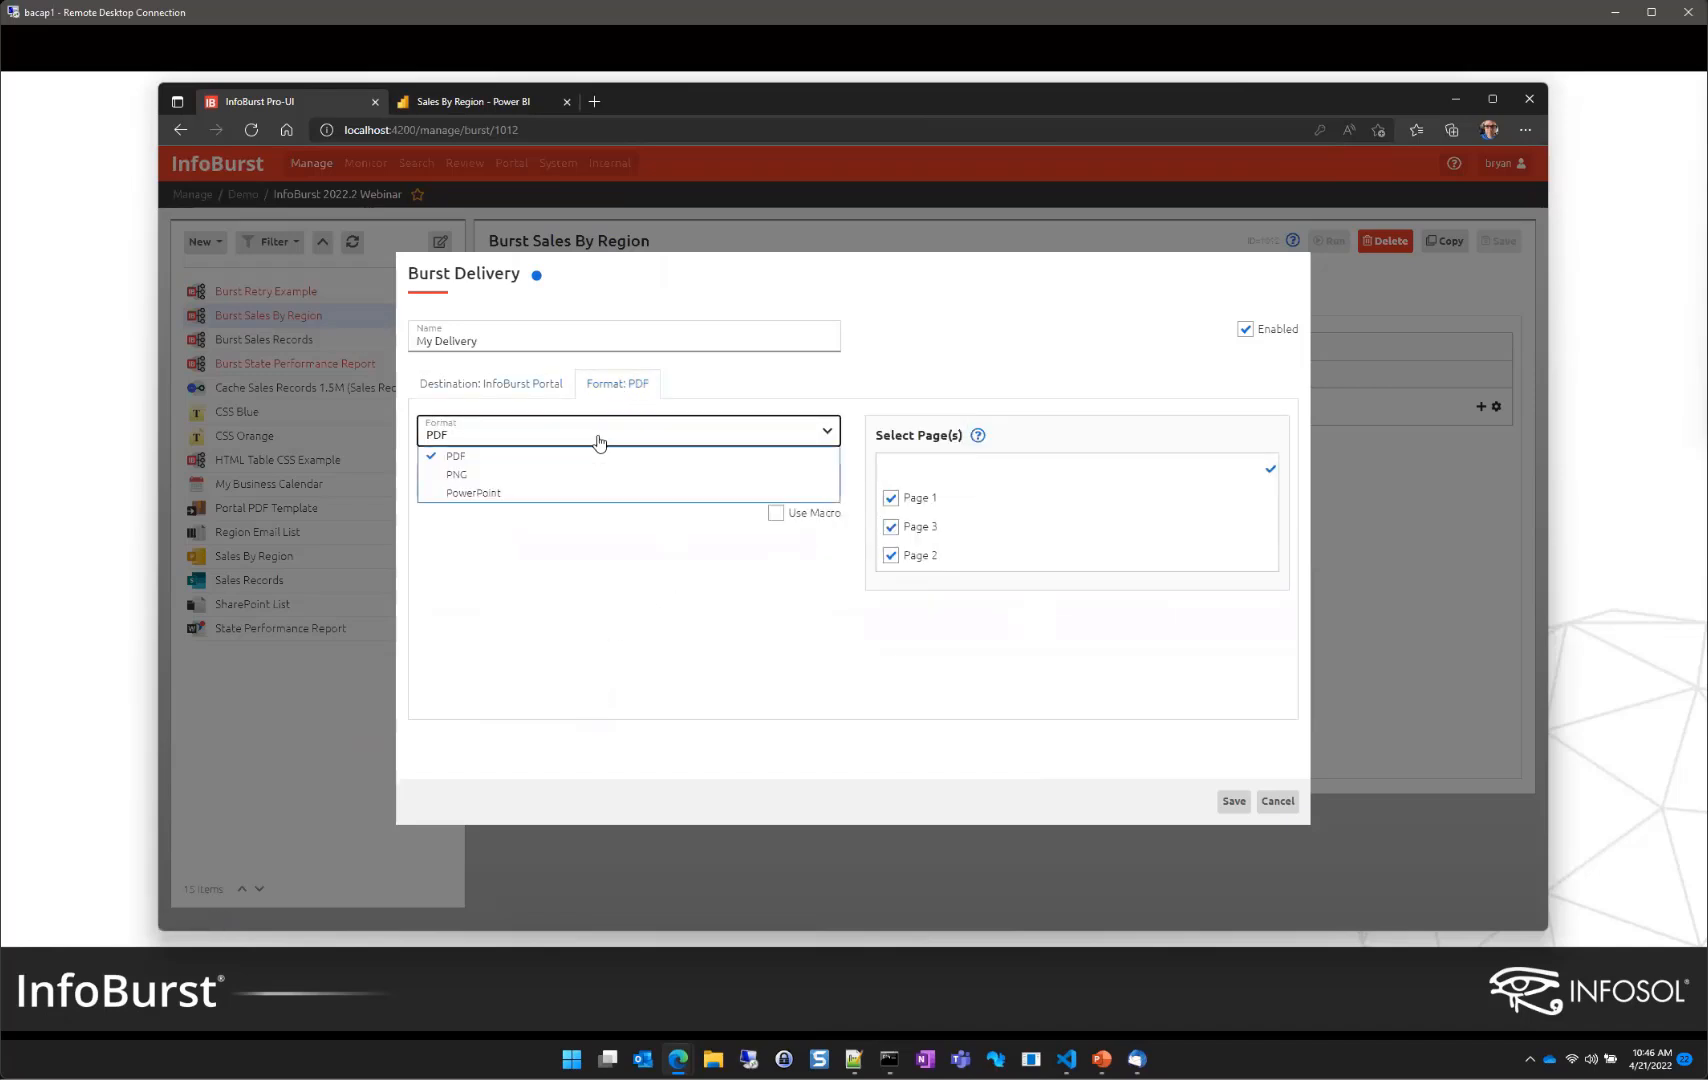
click(607, 453)
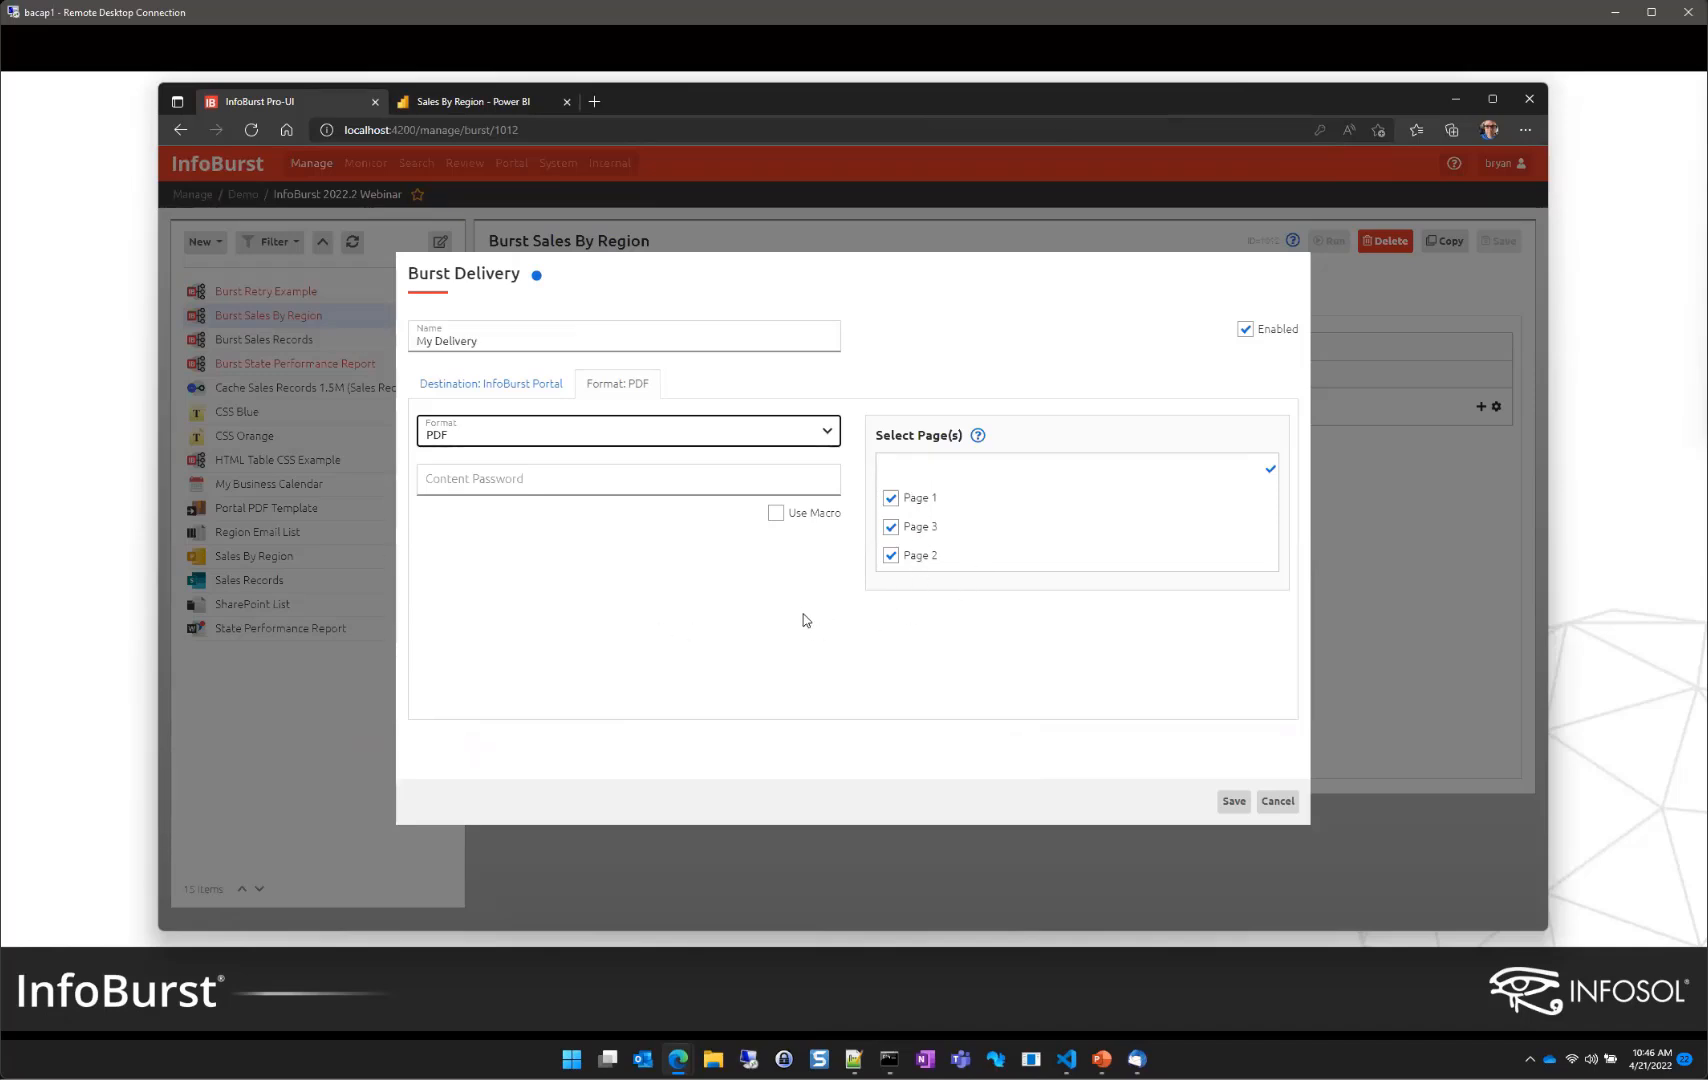
click(891, 529)
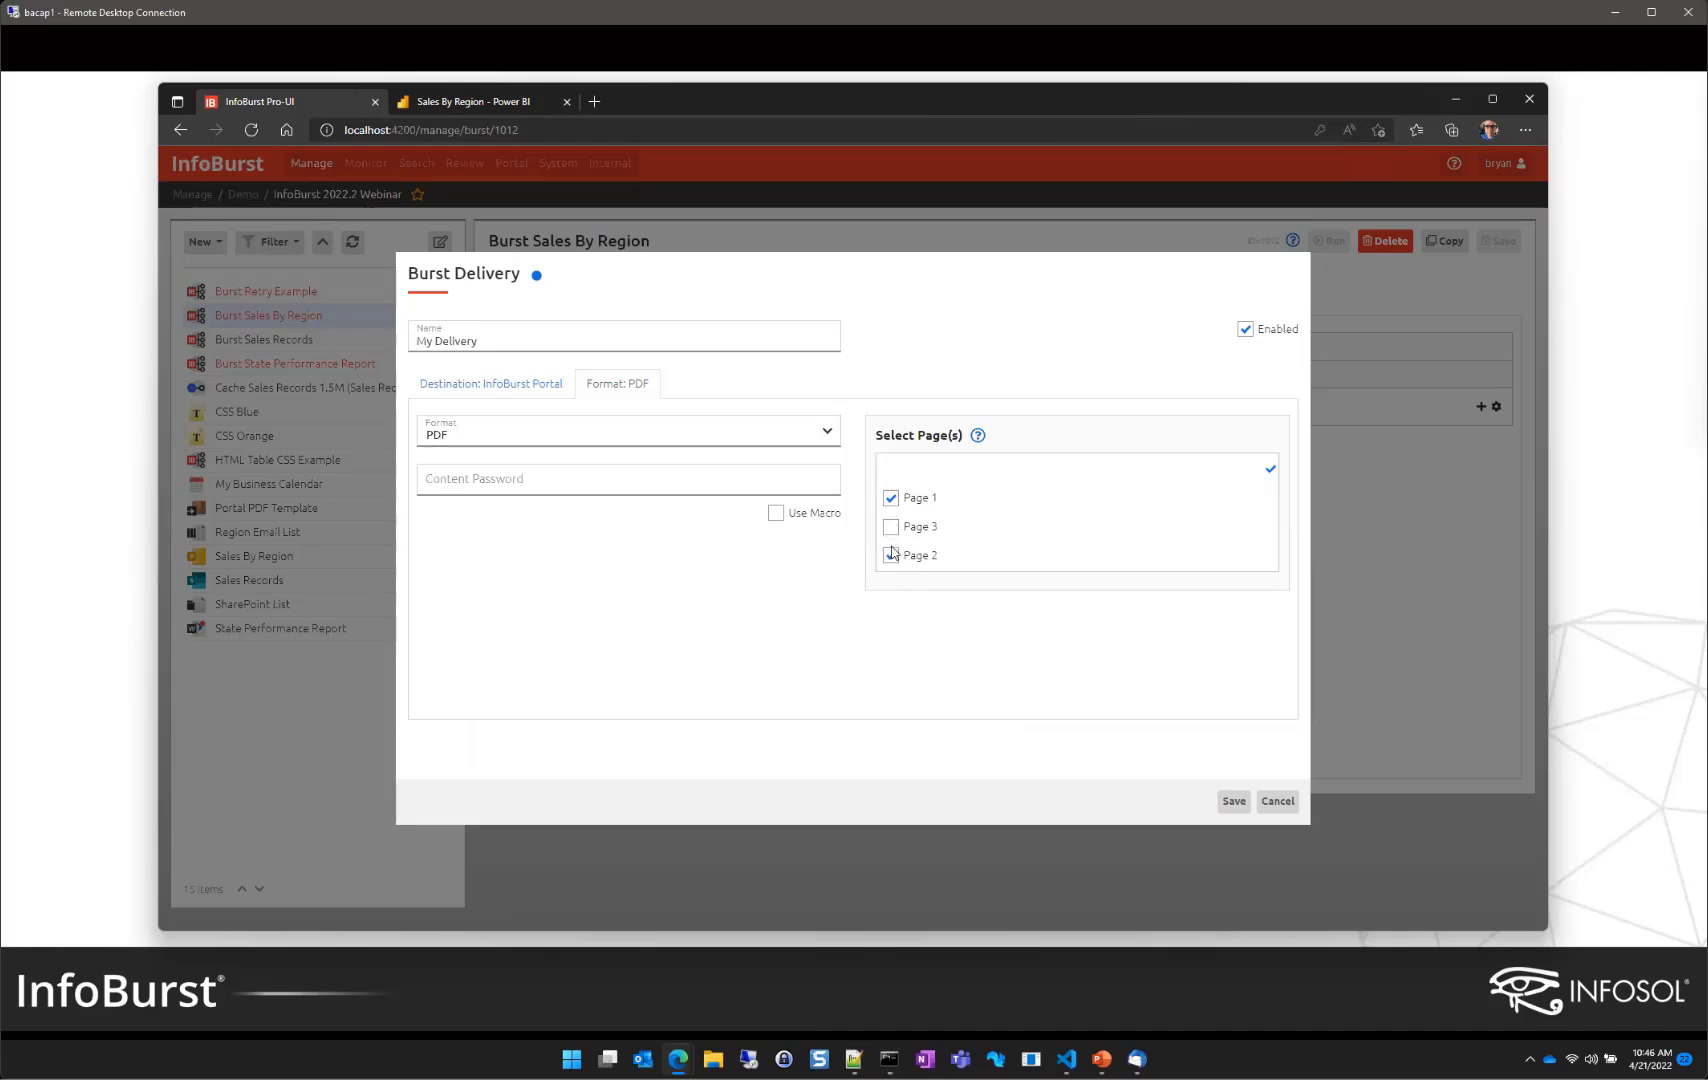
click(891, 555)
click(1234, 803)
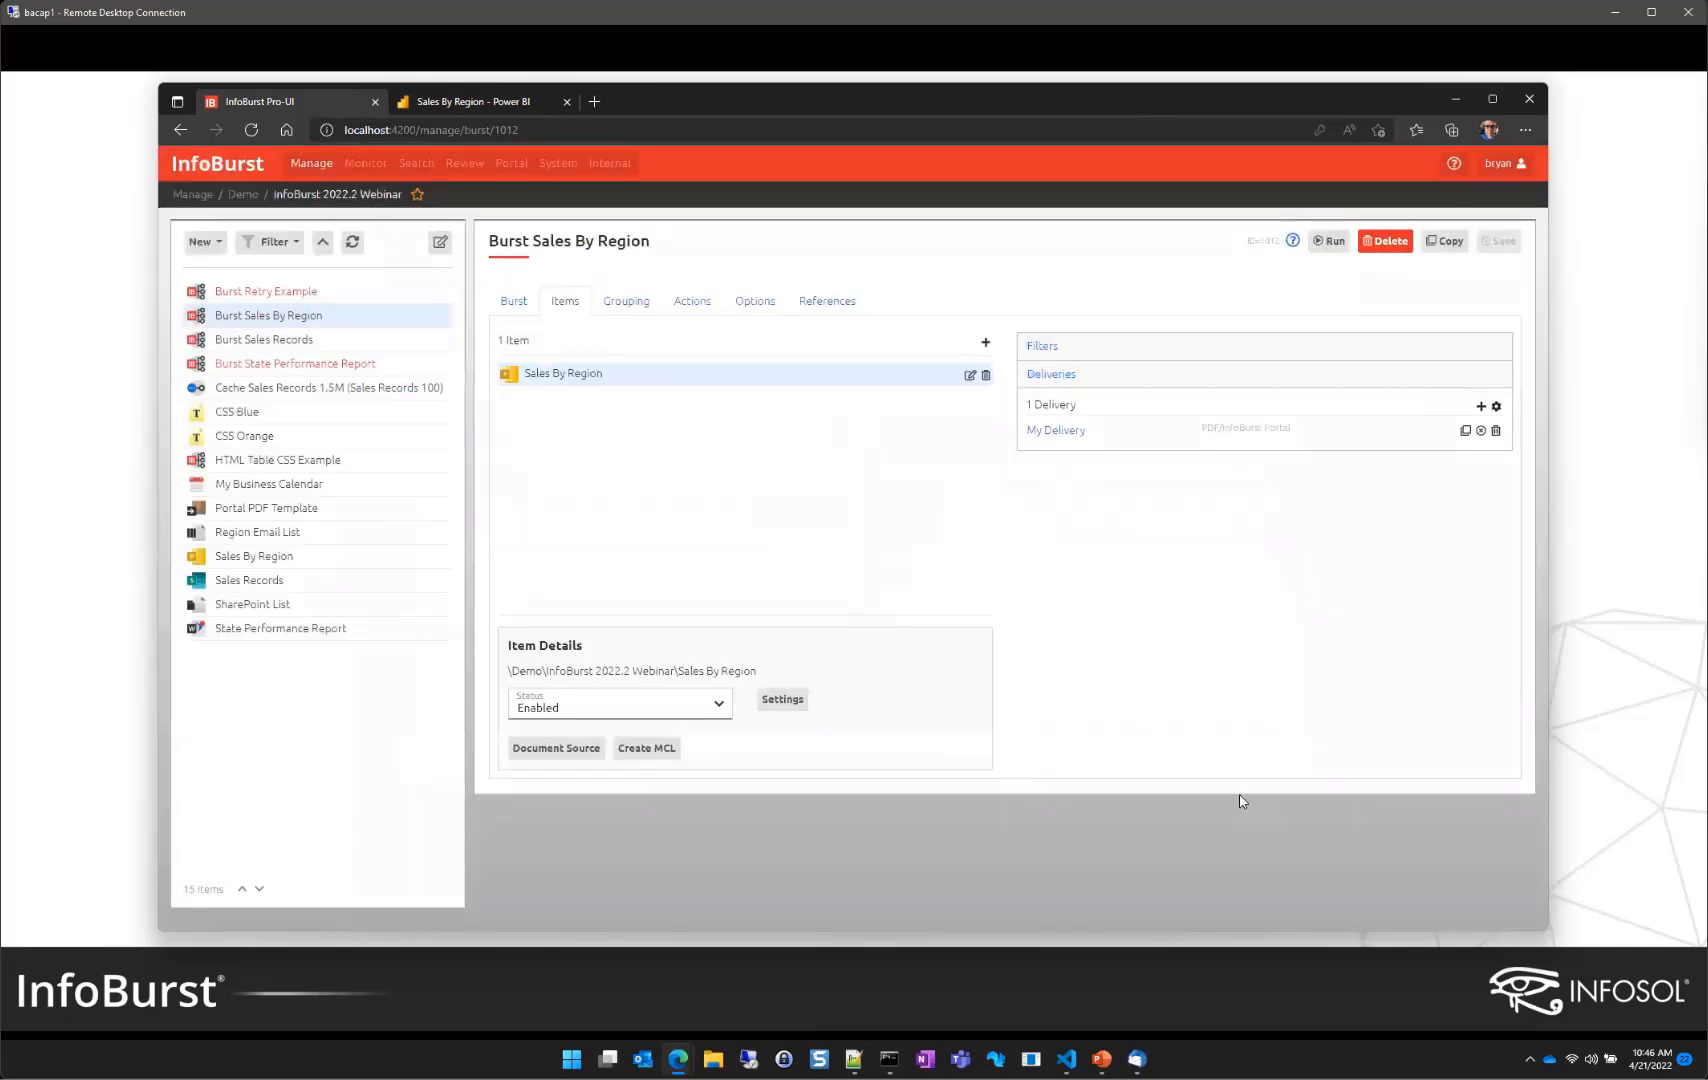
Step: Run the Burst Sales By Region burst and close its activity log
click(1325, 242)
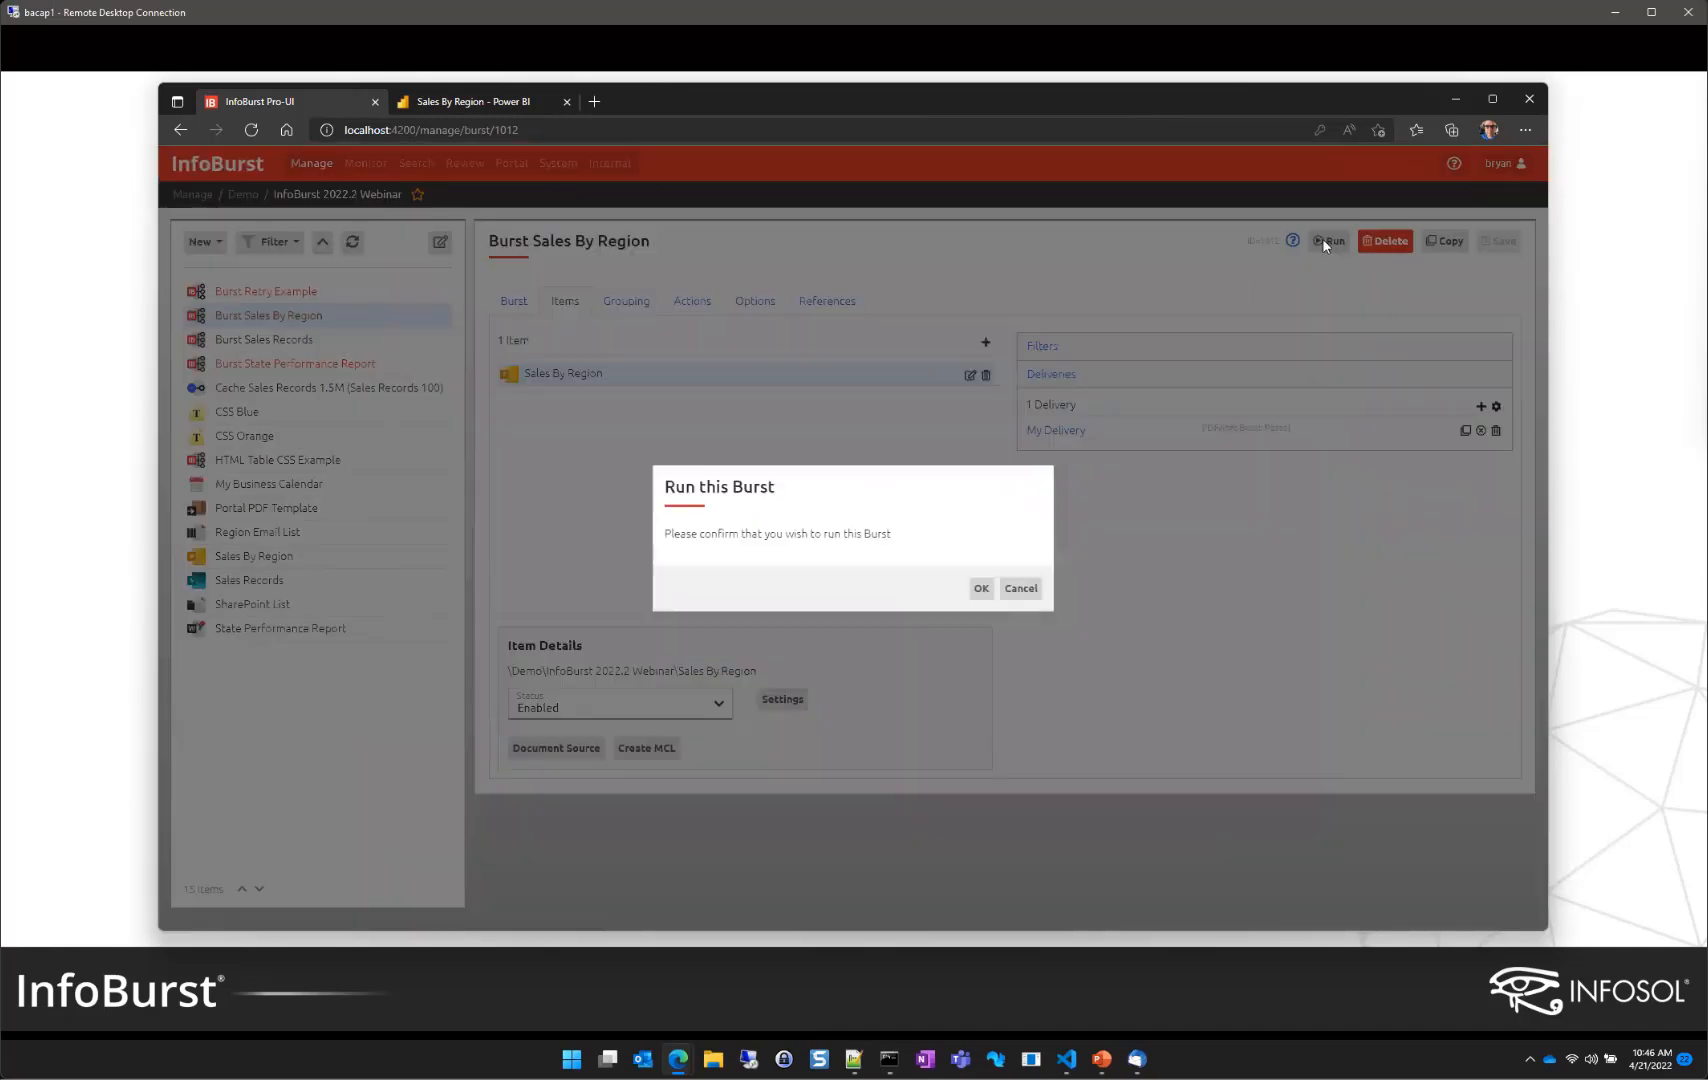
click(980, 592)
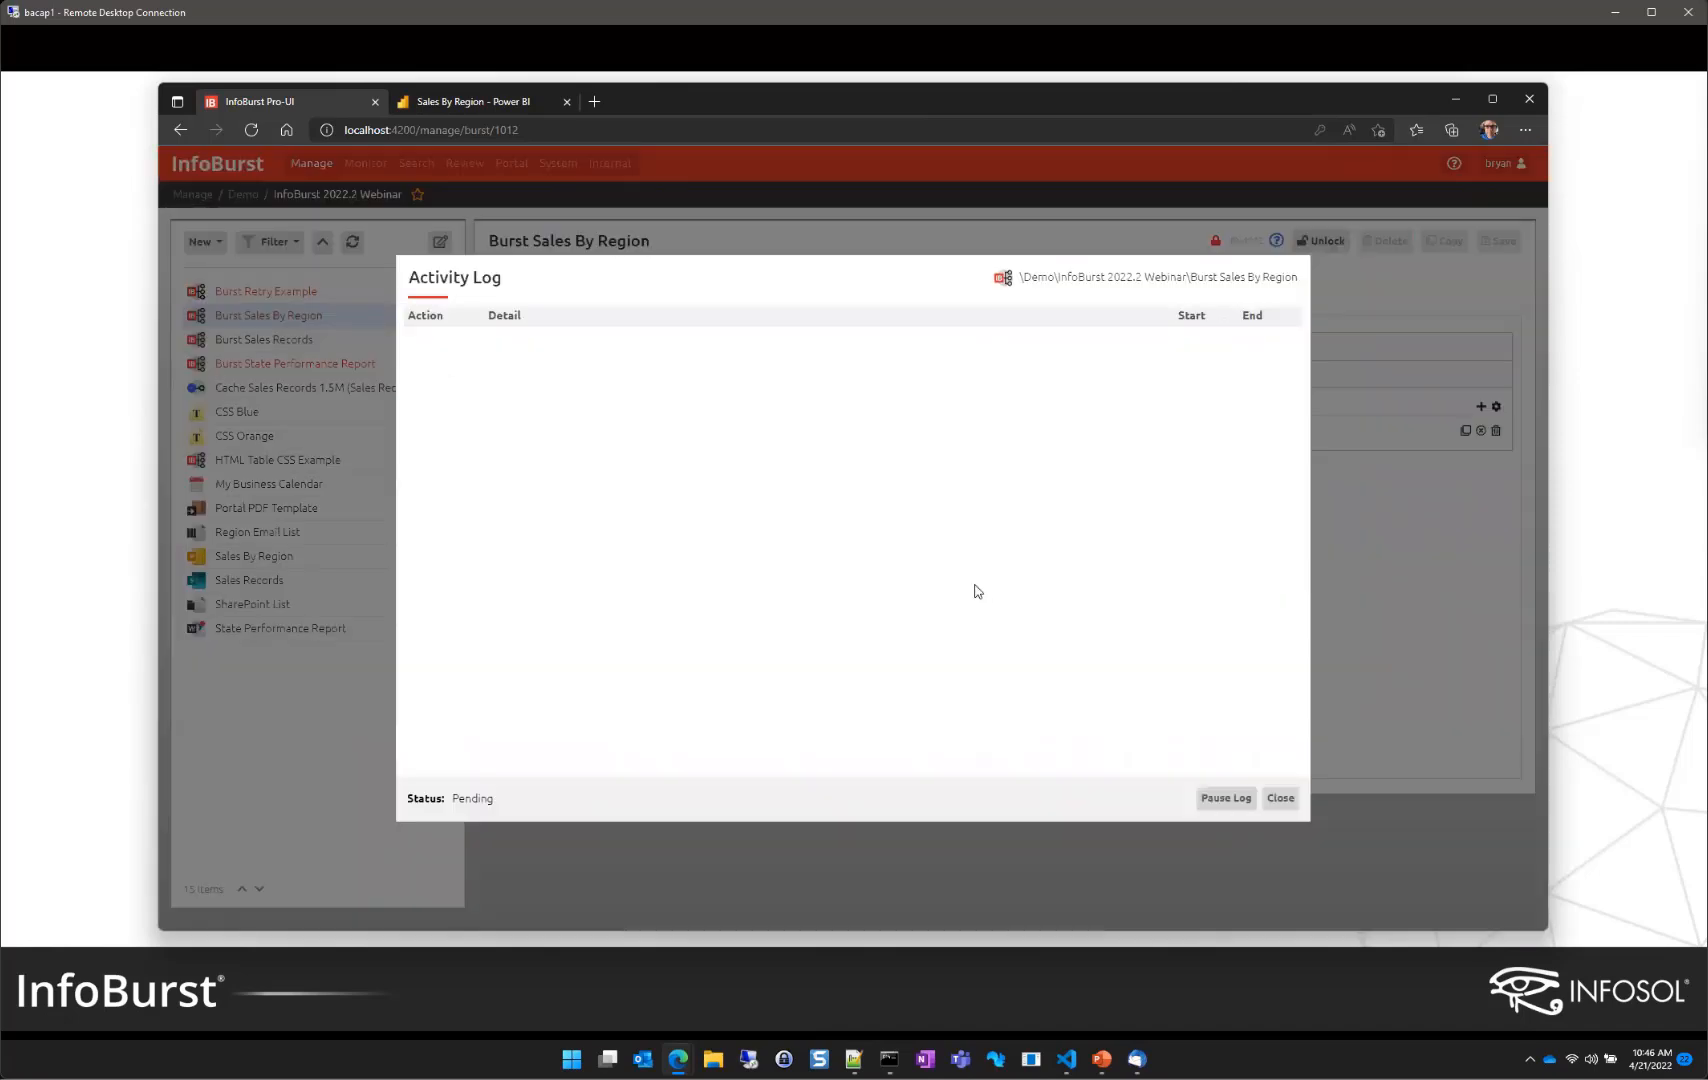
click(1281, 799)
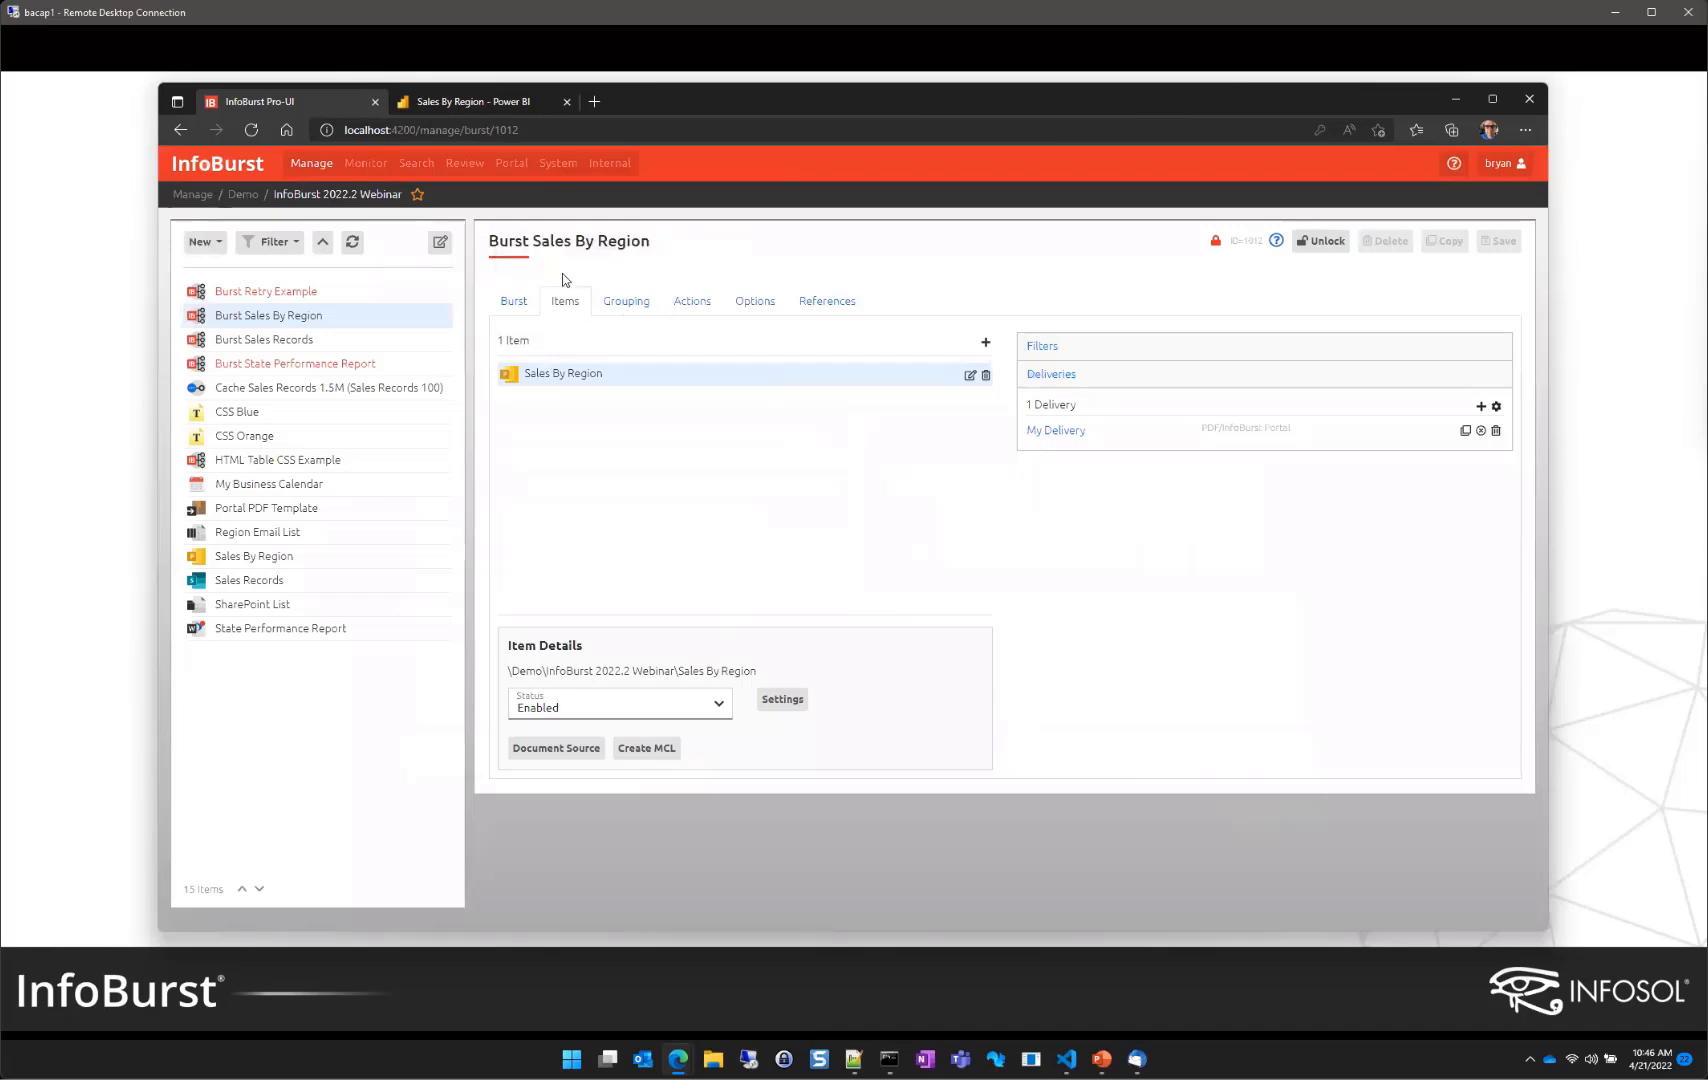
Step: View the regional versions of Sales By Region in the portal's Demo Reports folder, then switch to the presentation's Build 240 Users slide
click(506, 166)
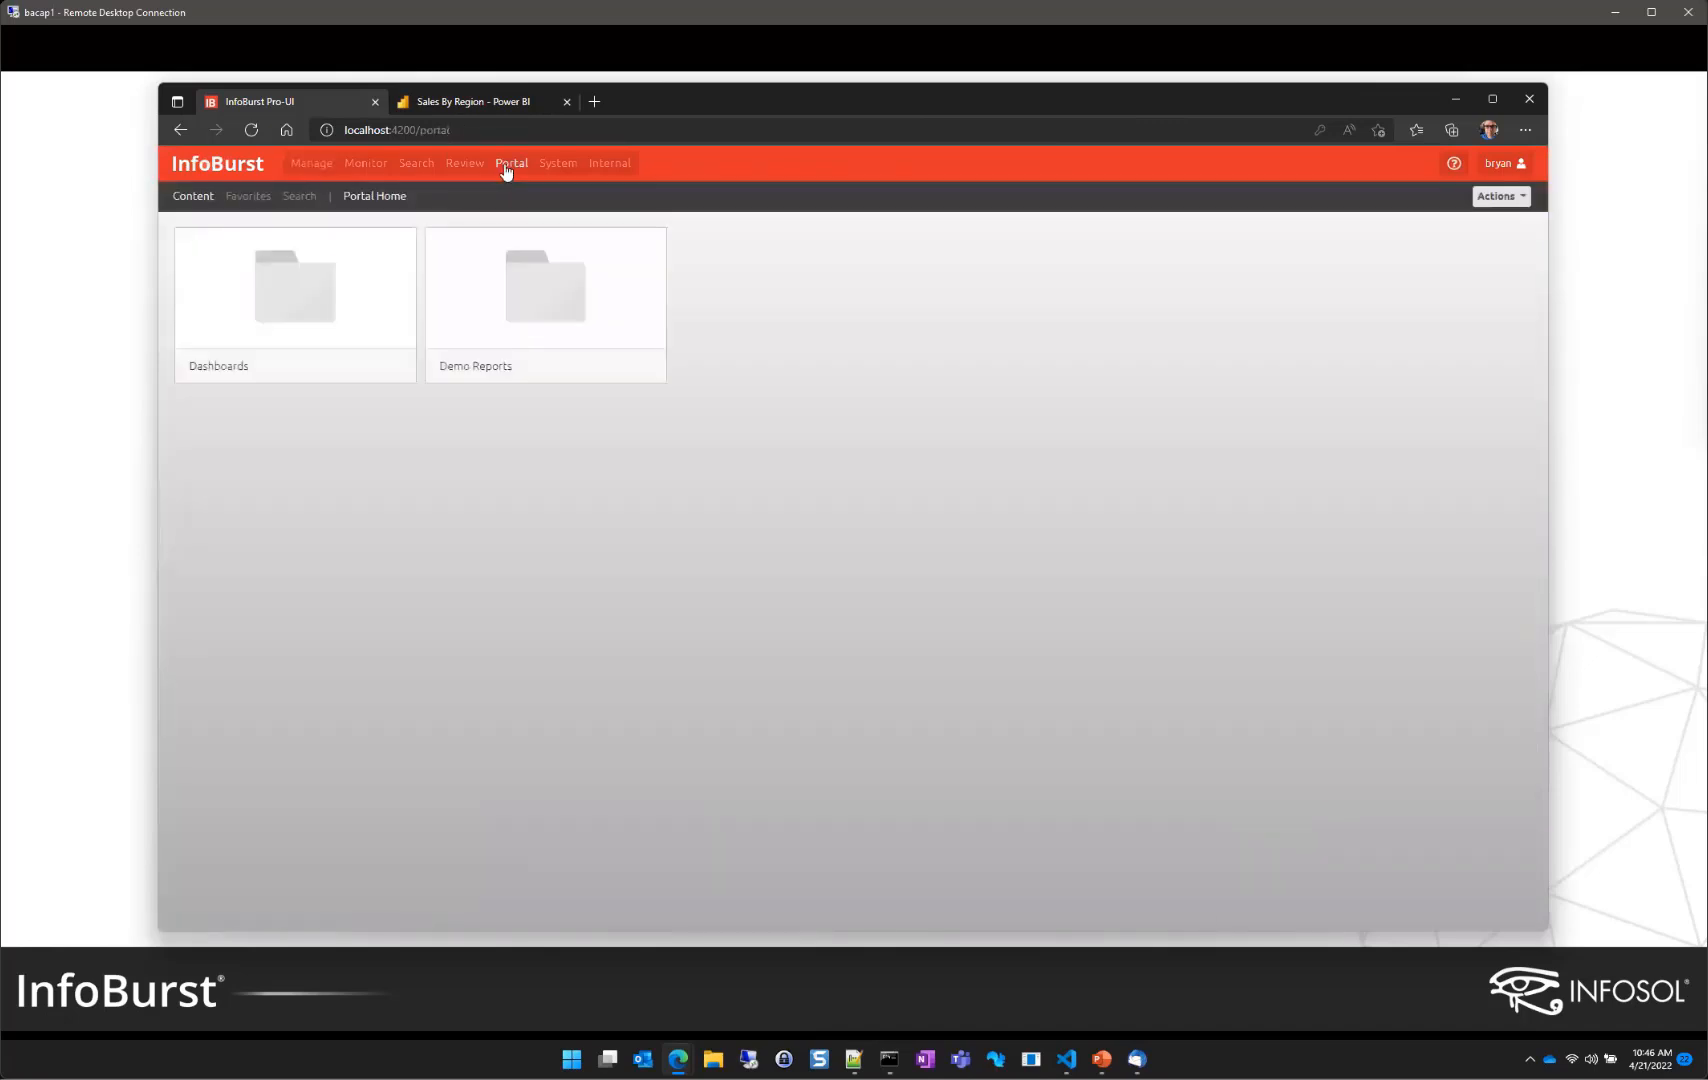
click(531, 285)
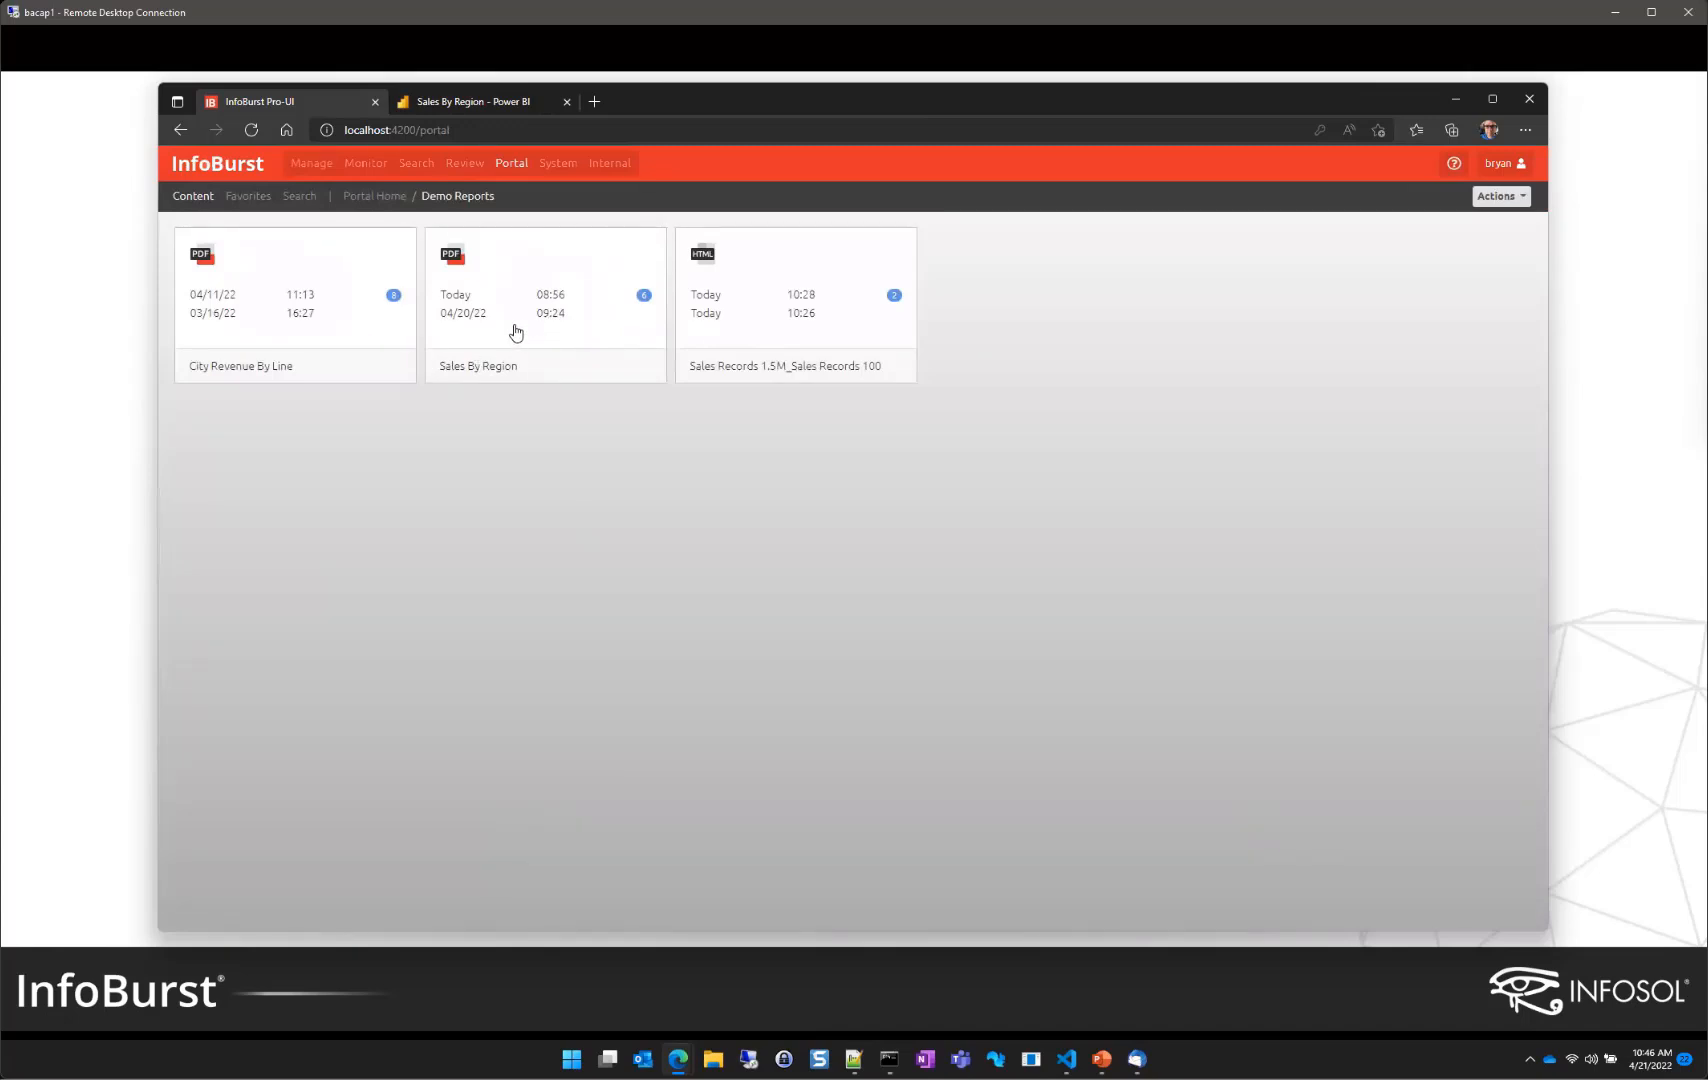
click(515, 332)
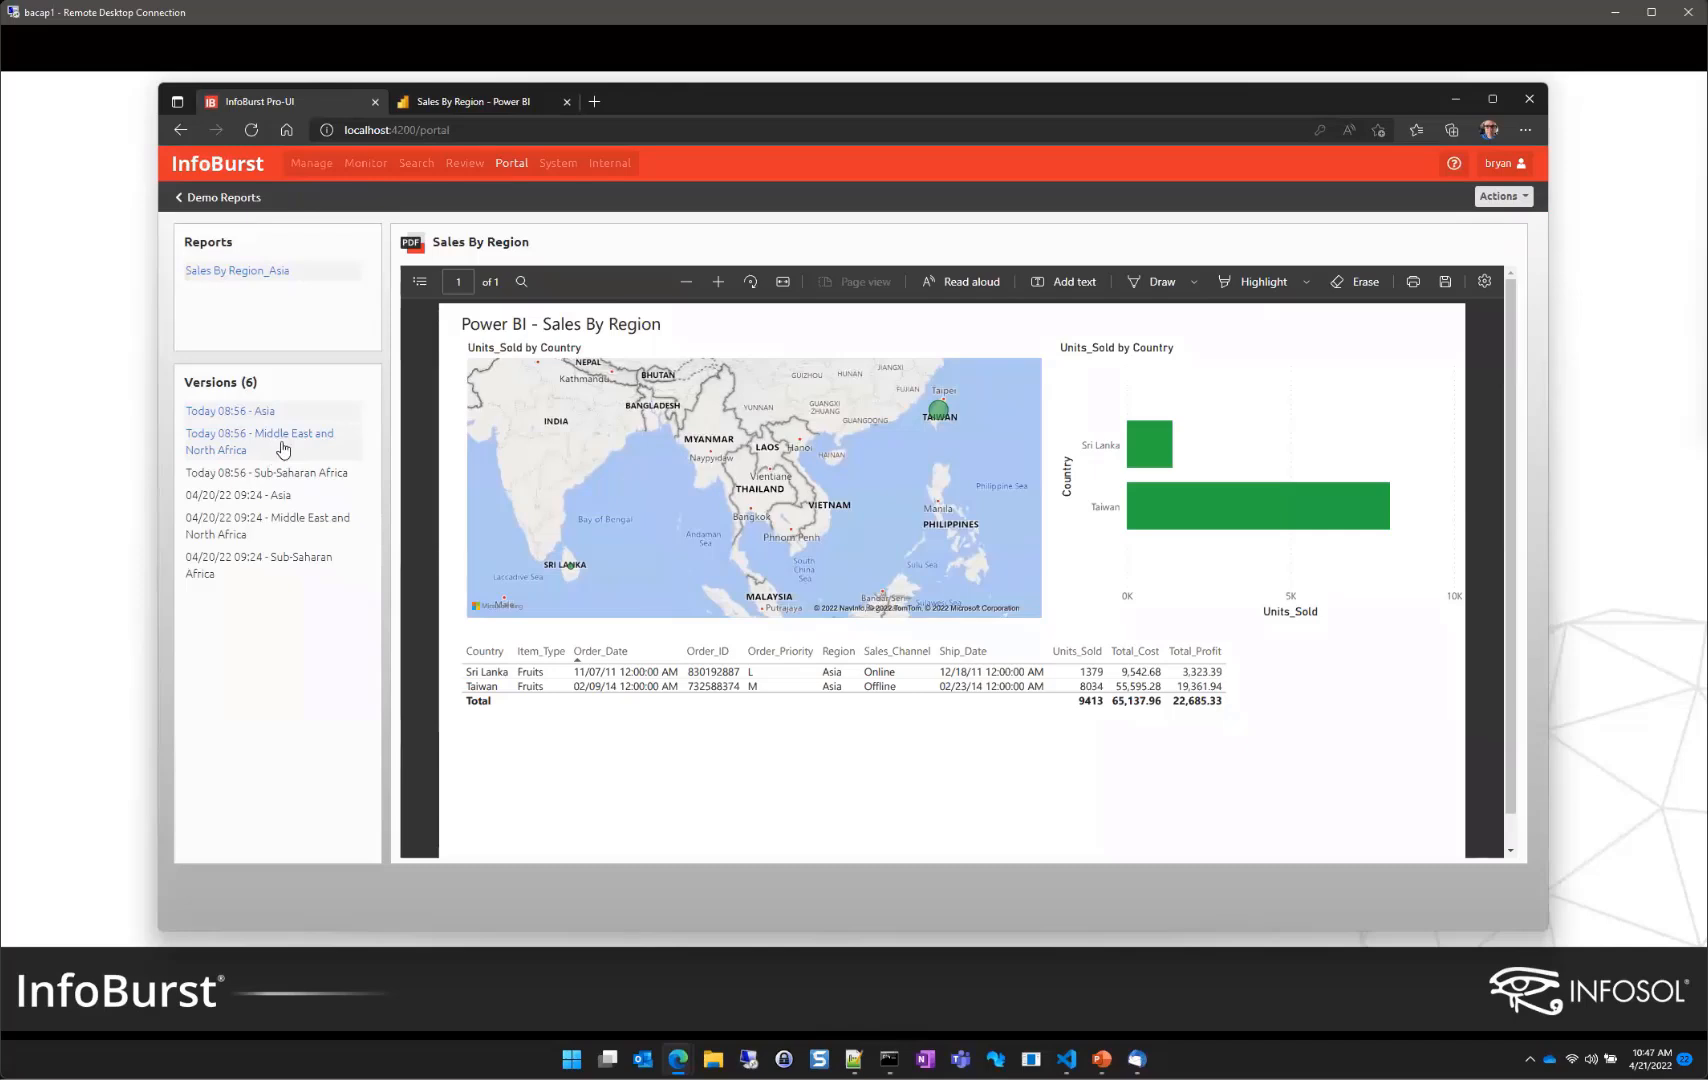
click(283, 449)
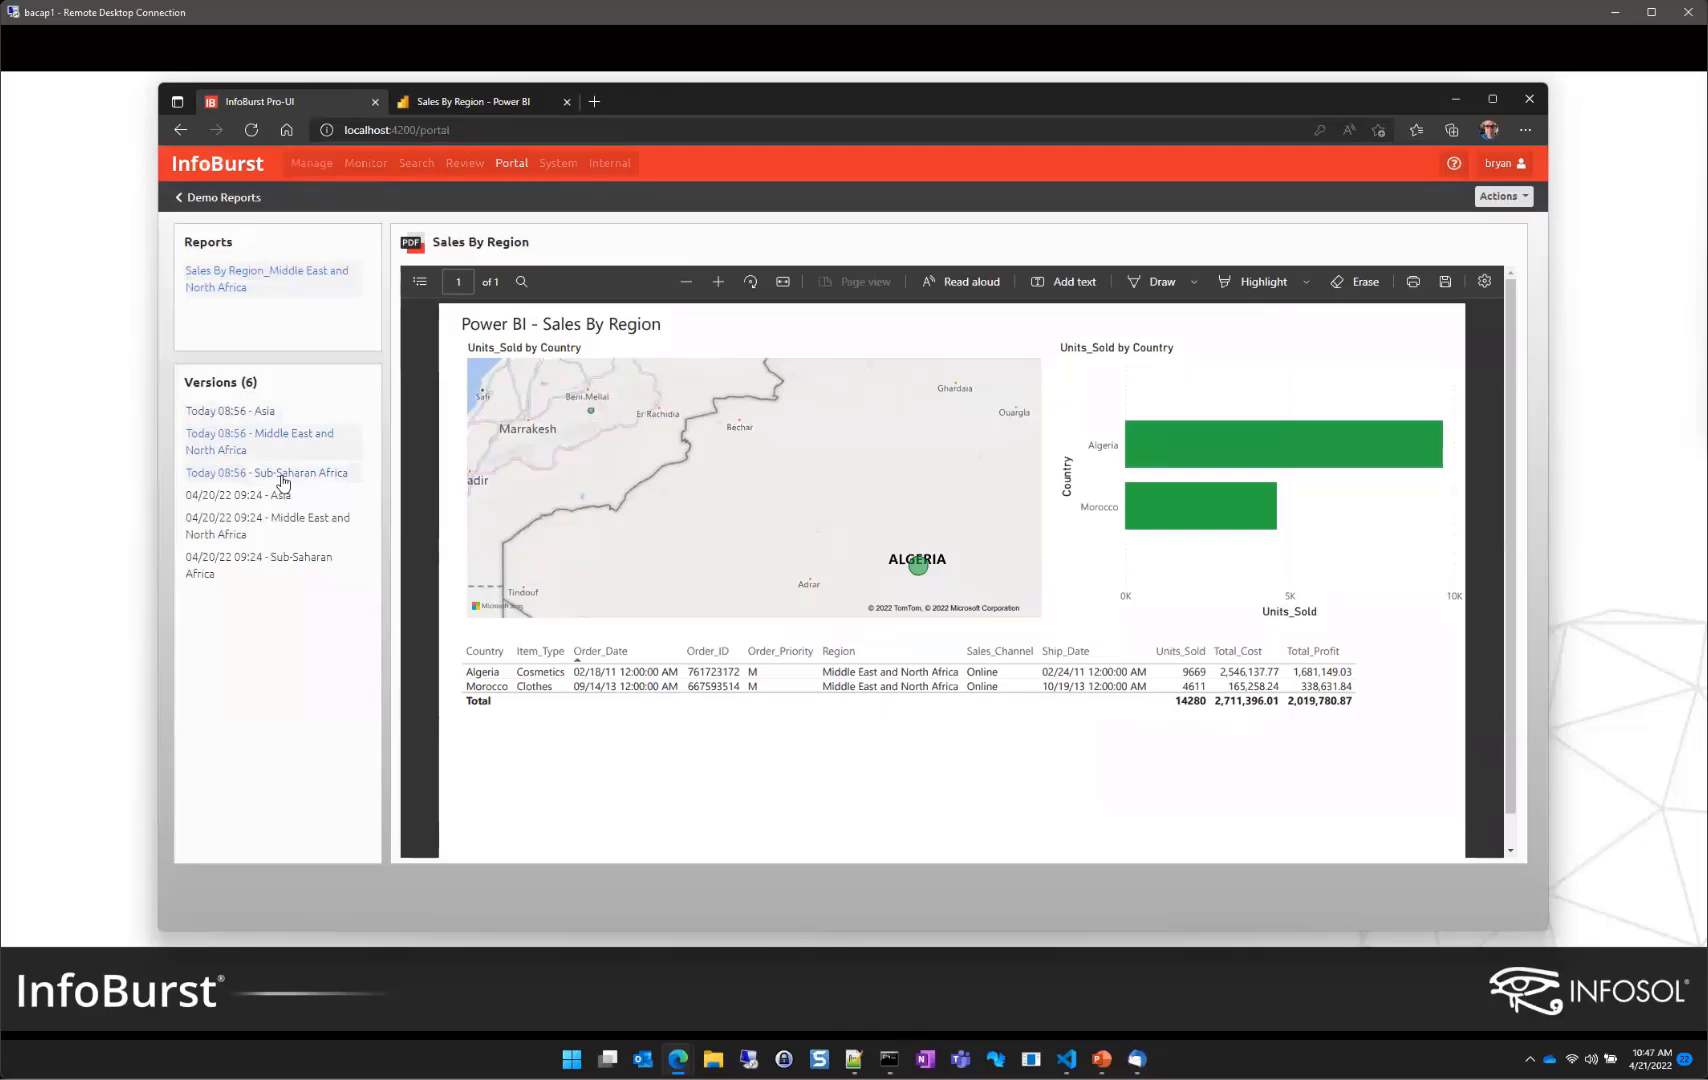
click(282, 476)
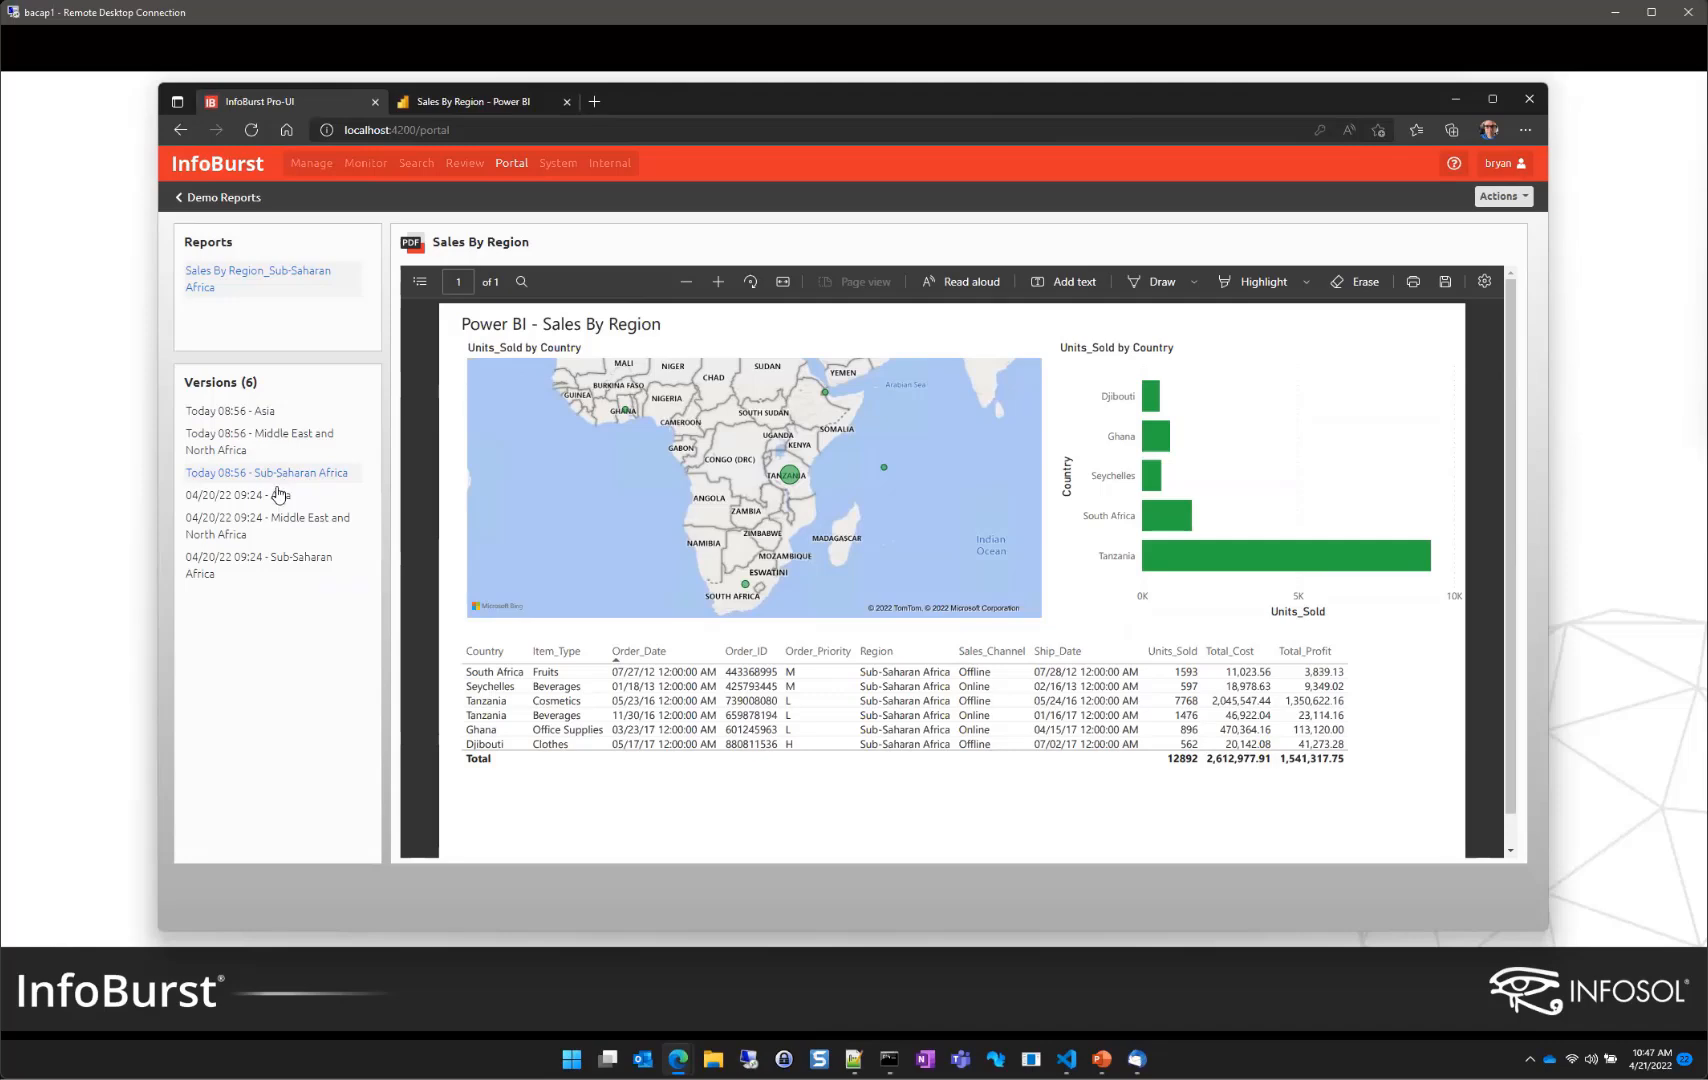
click(276, 496)
click(288, 527)
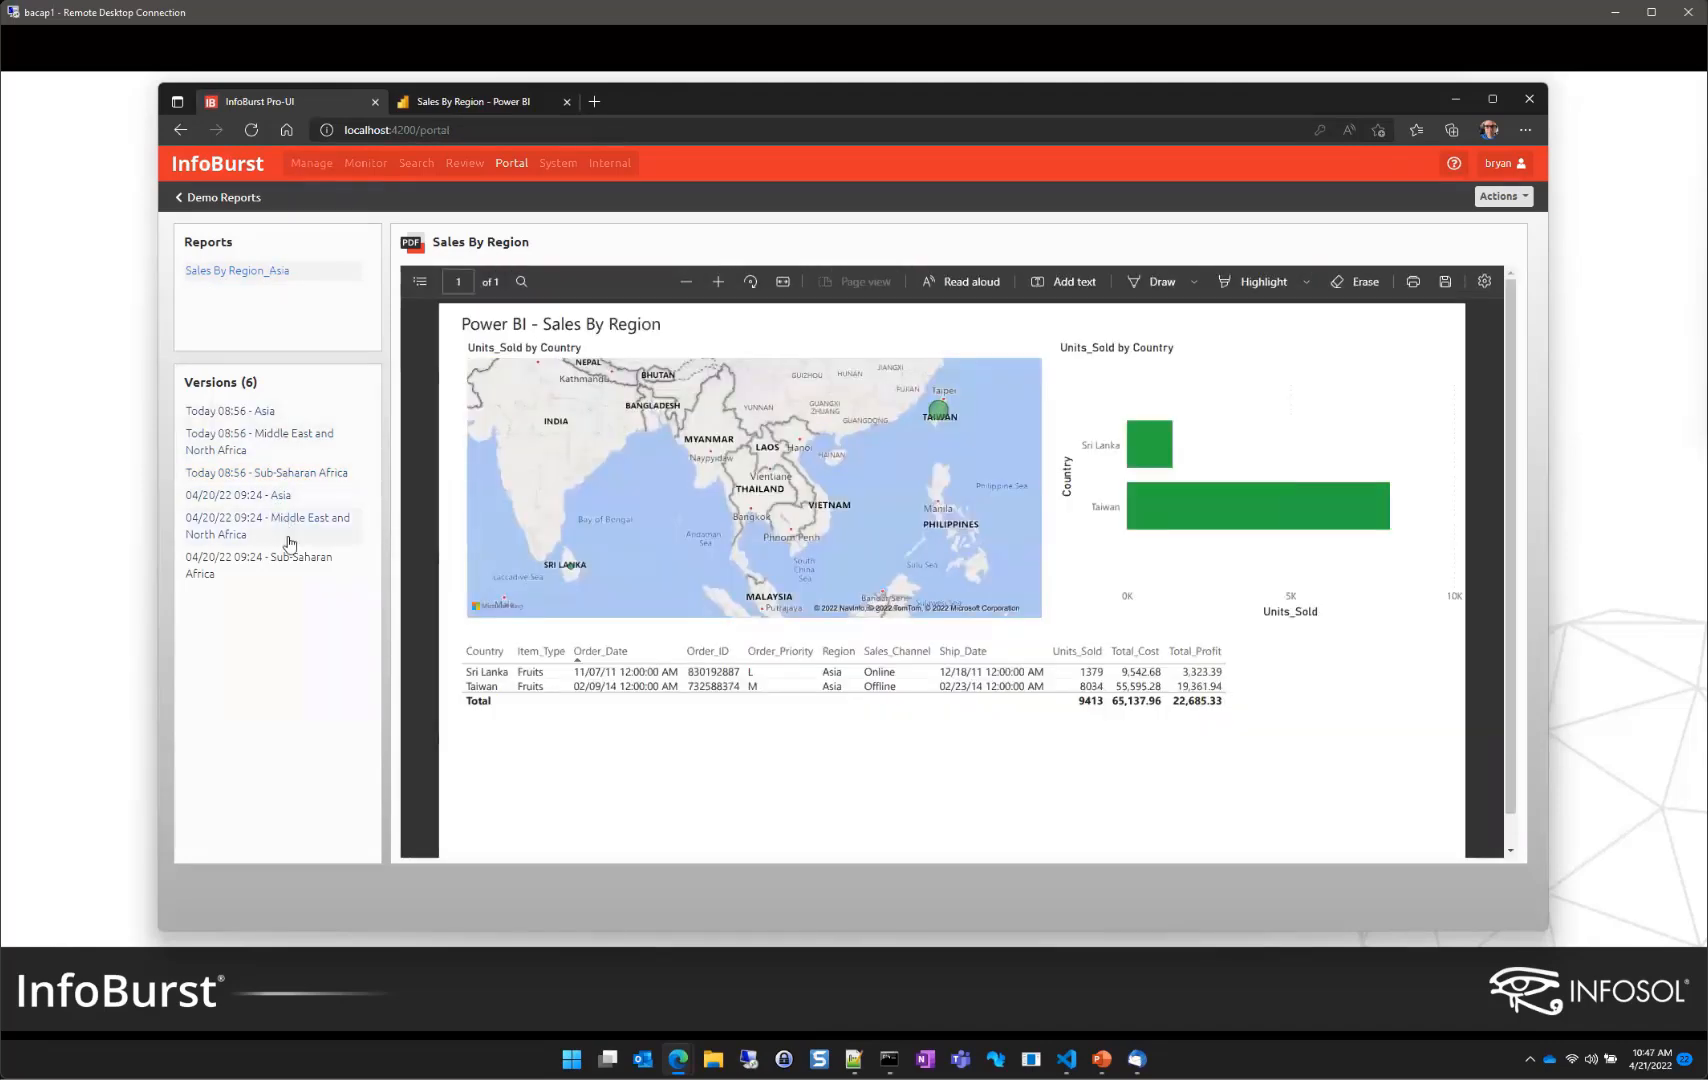
click(286, 566)
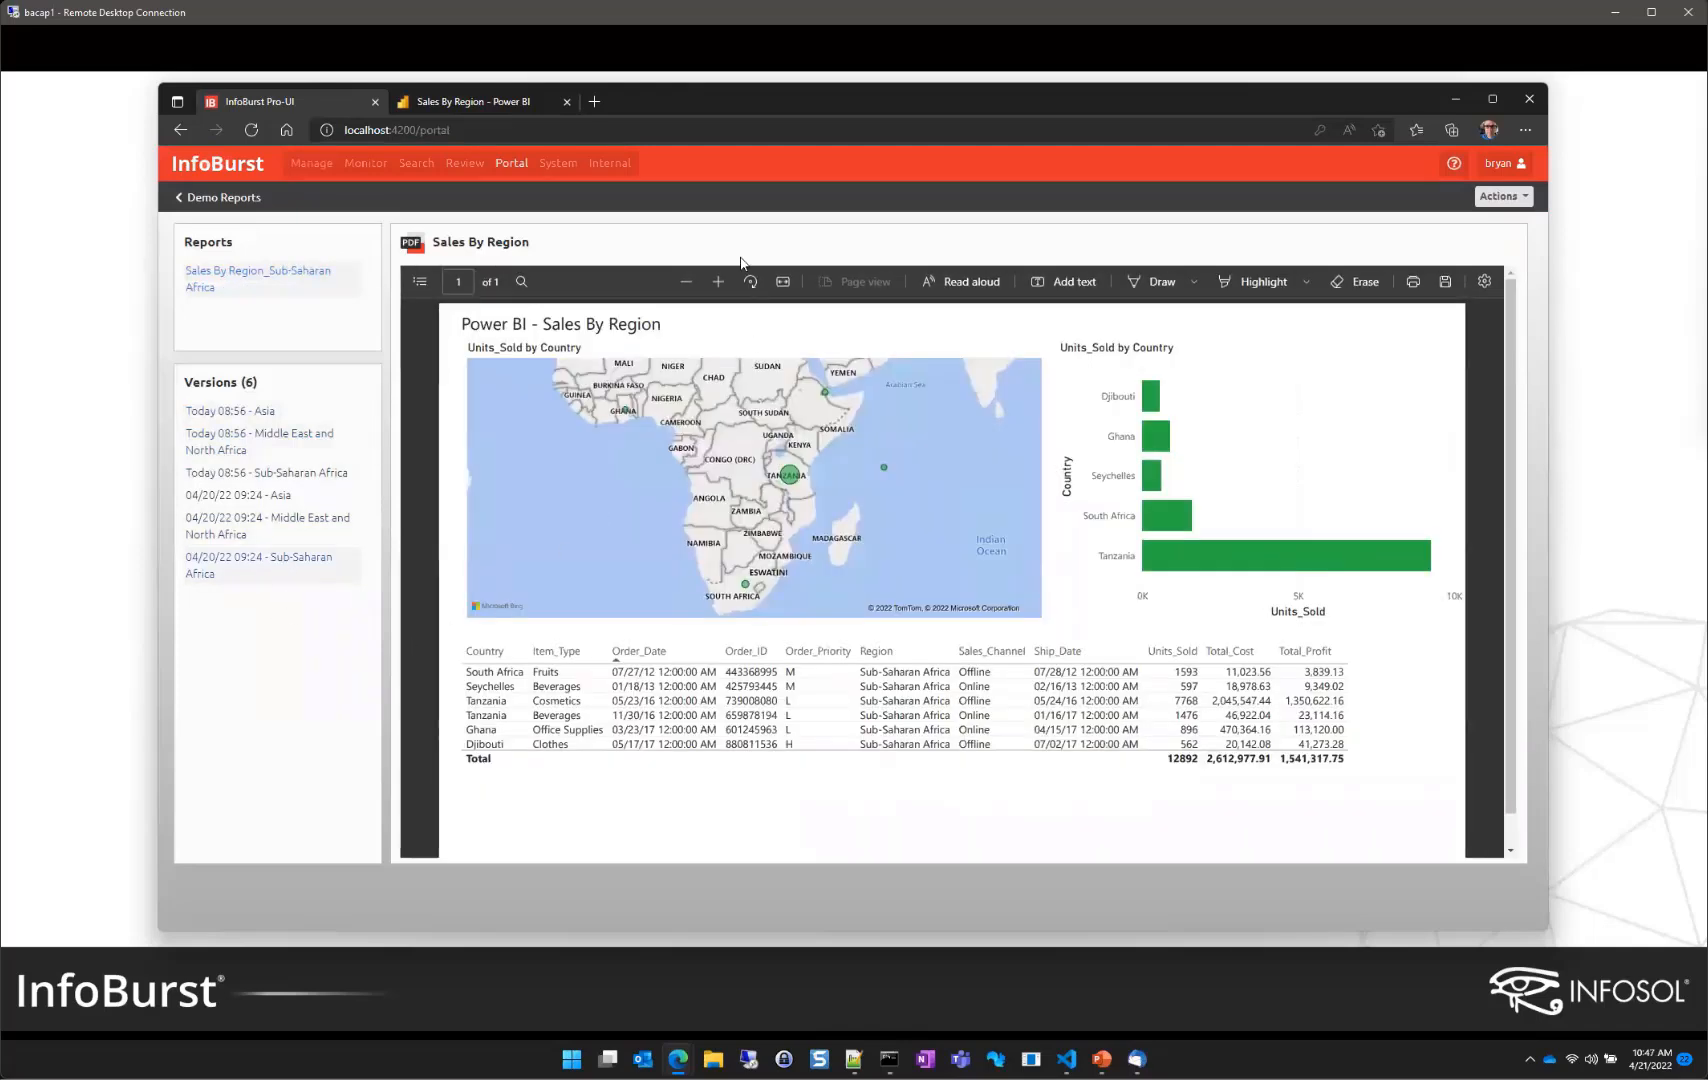
key(alt+Tab)
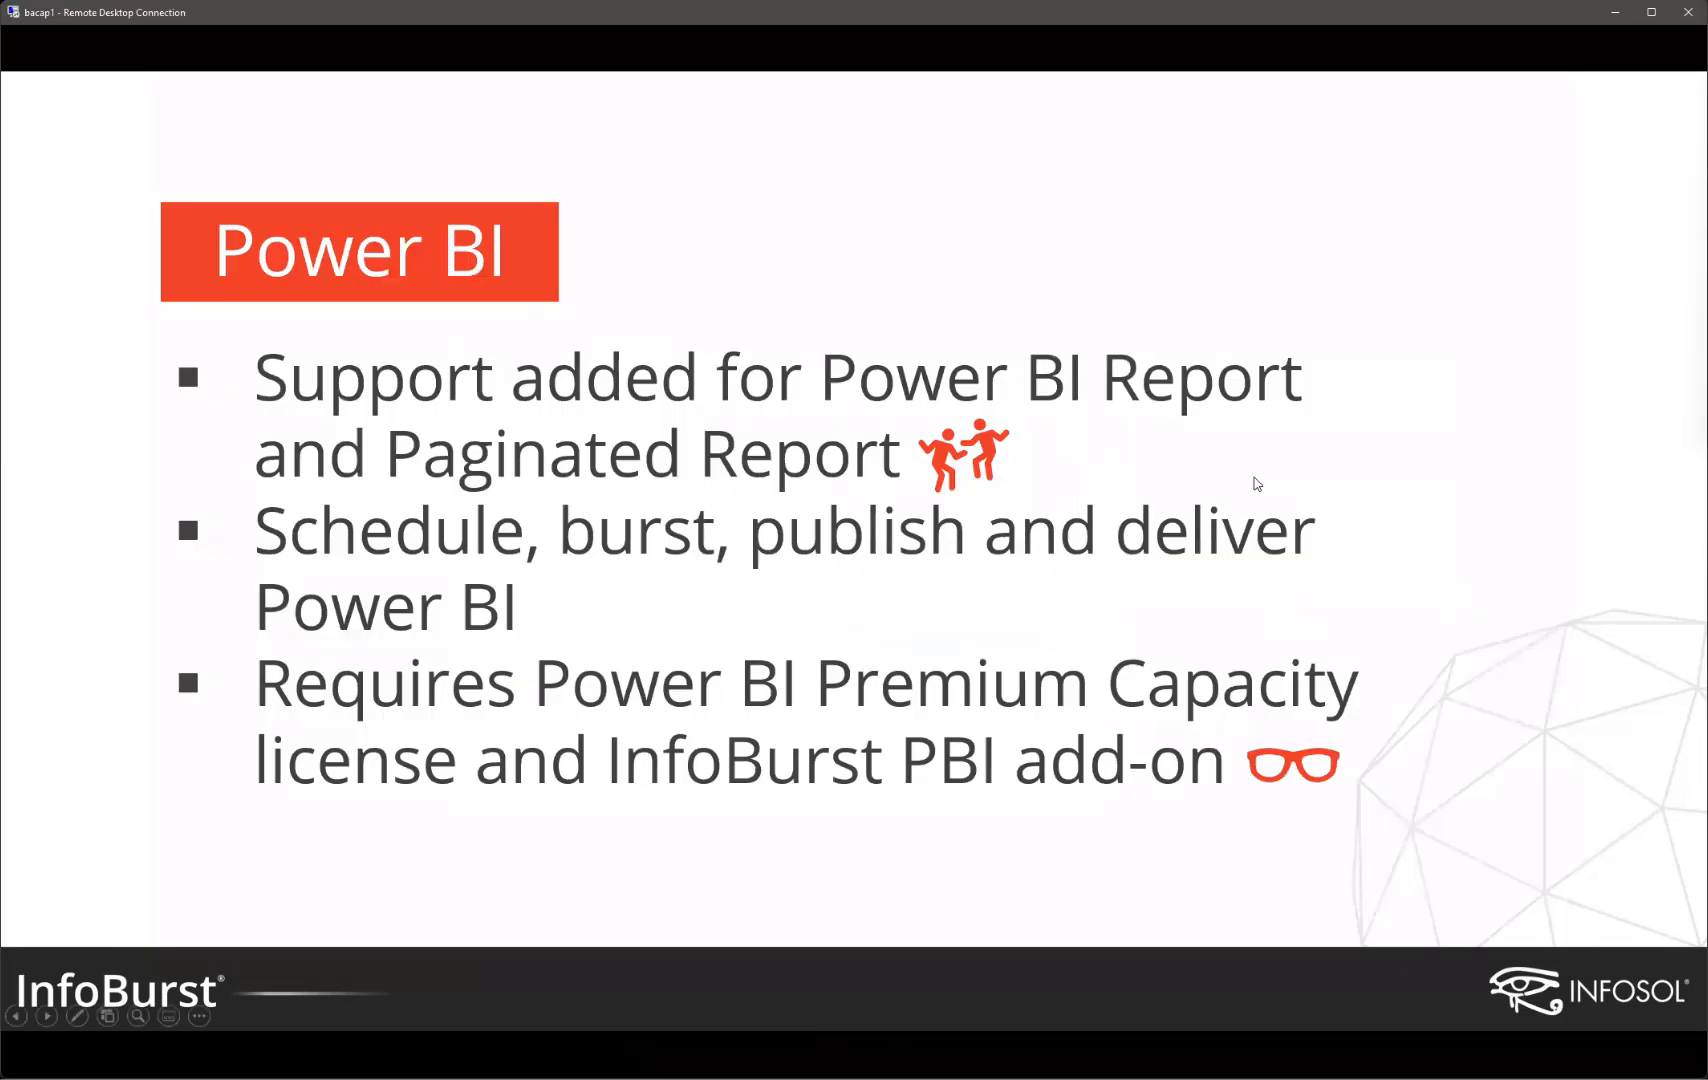
key(Right)
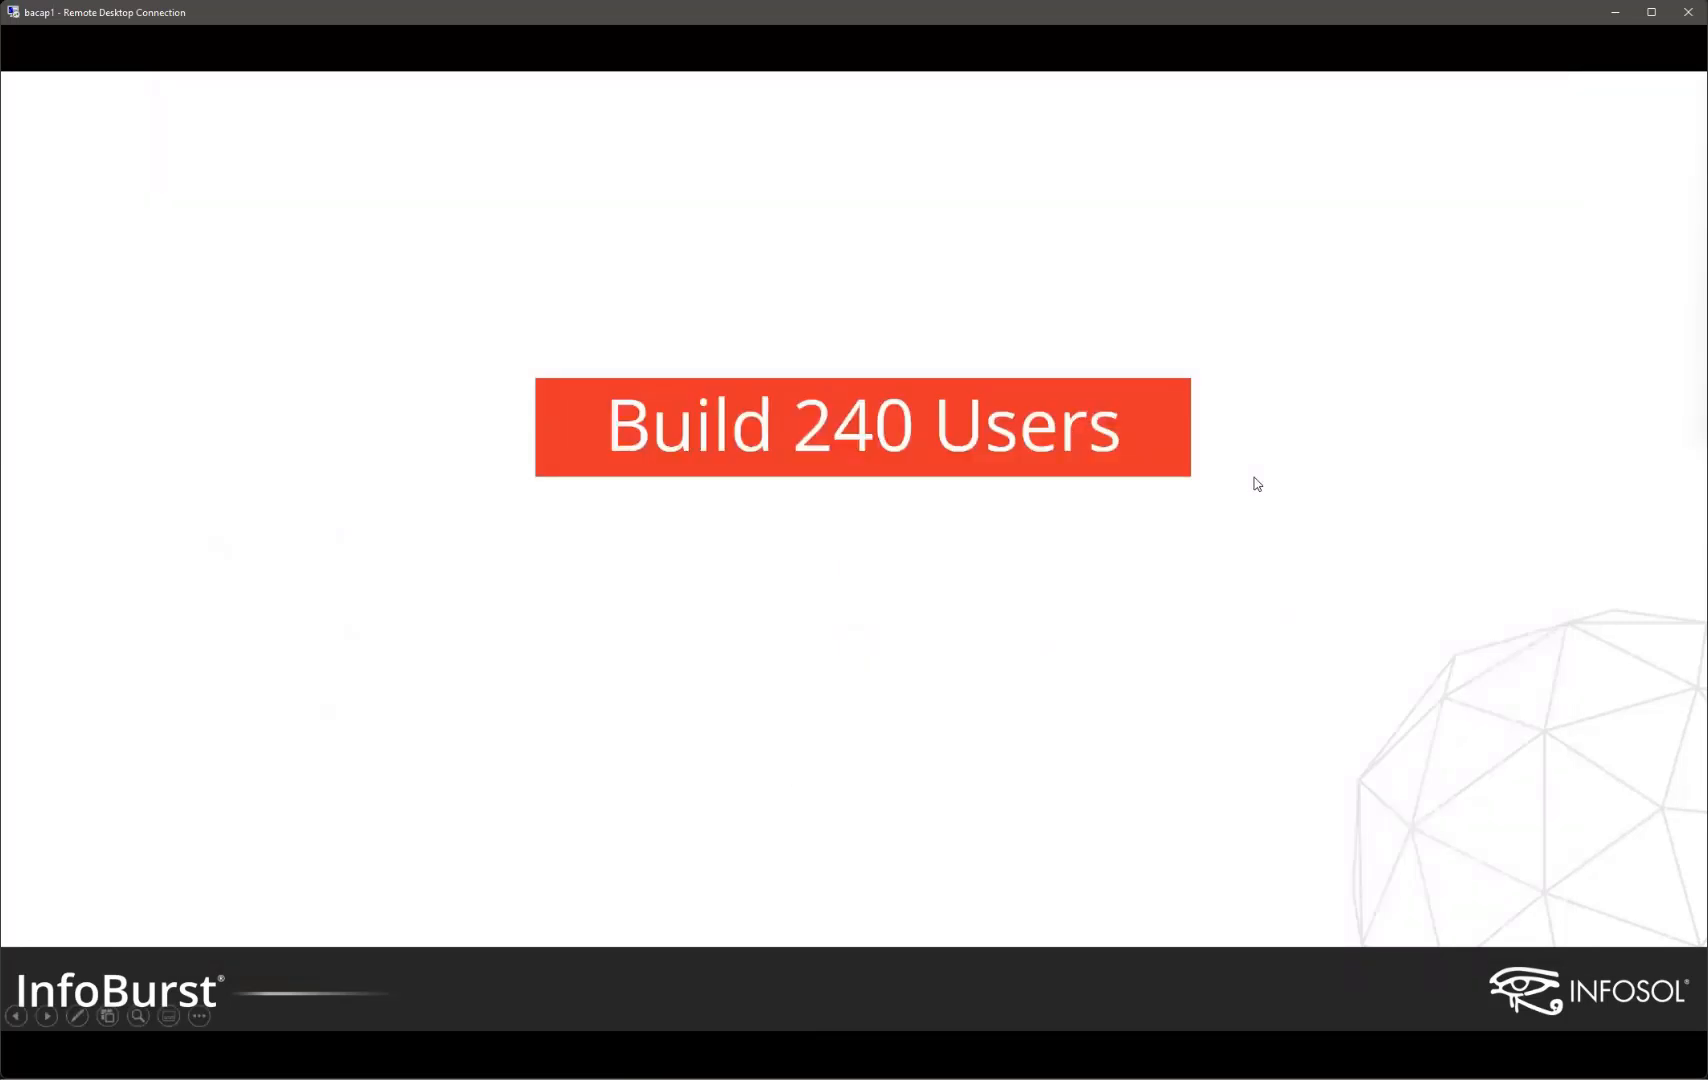